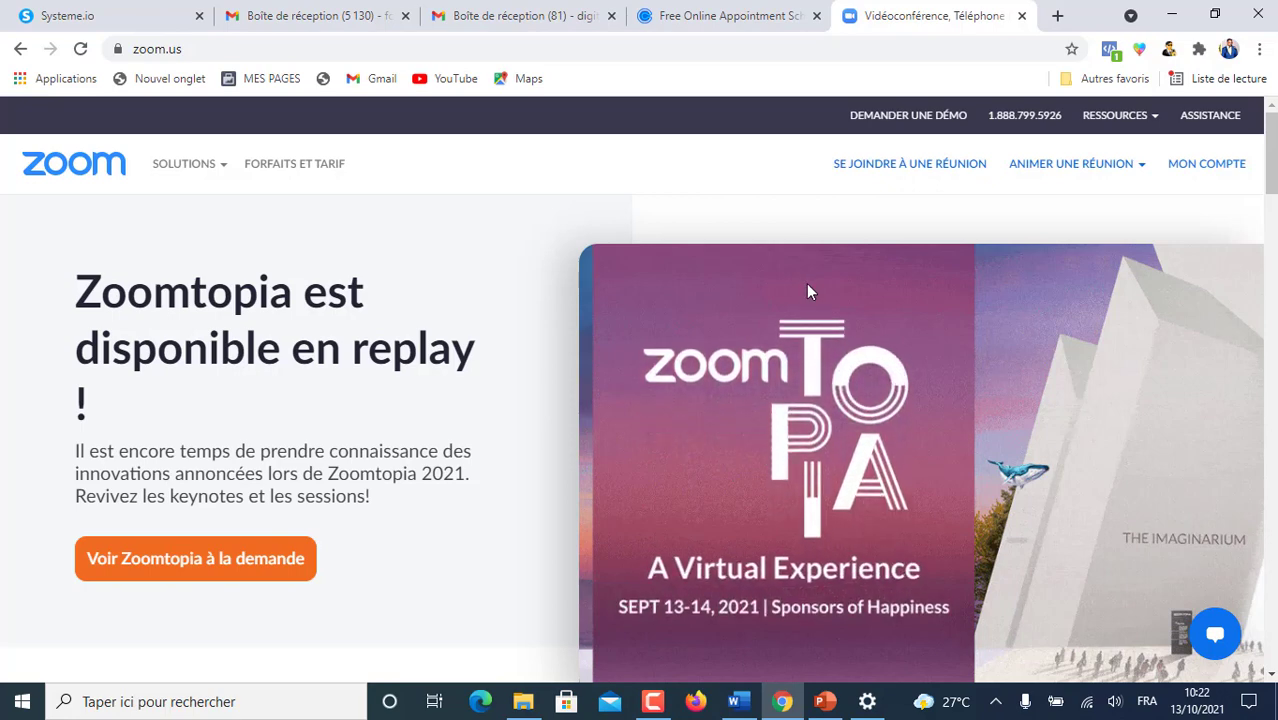
# - Bring the Calendly homepage tab forward and scroll to its free-account e-mail field
pyautogui.hotkey('ctrl', 'shift', 'Tab')
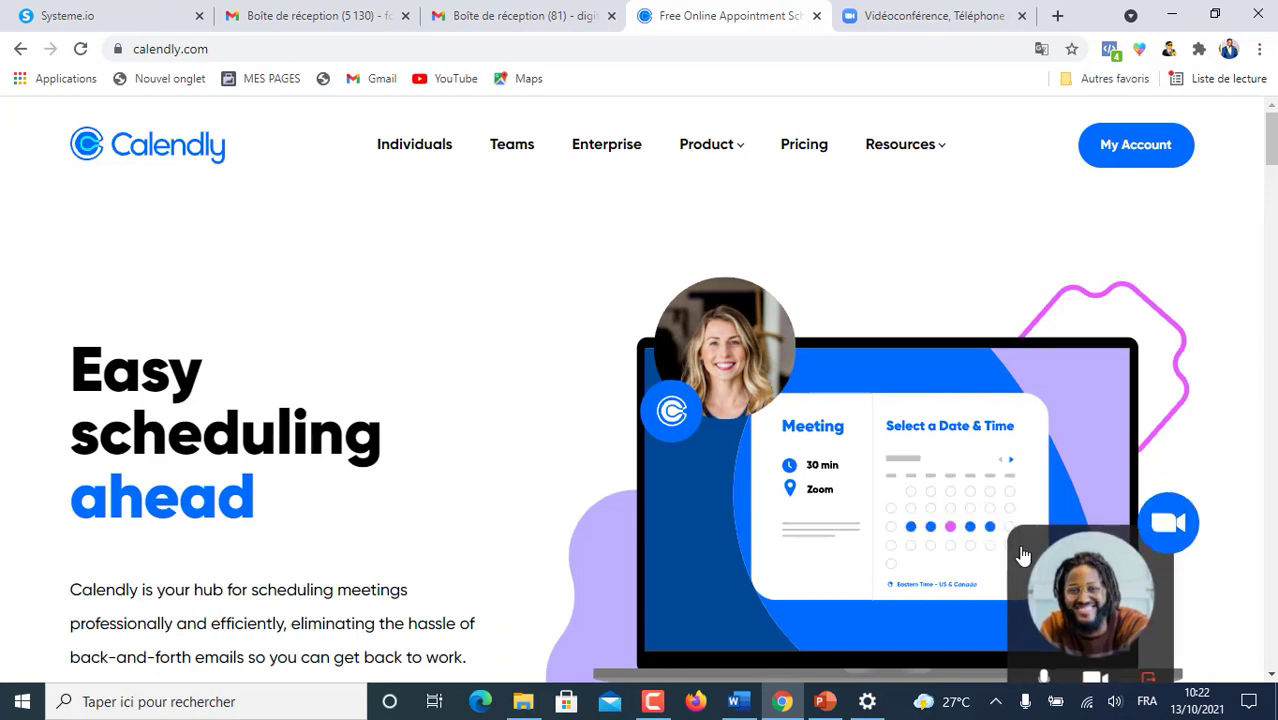
pyautogui.scroll(-3, 1023, 556)
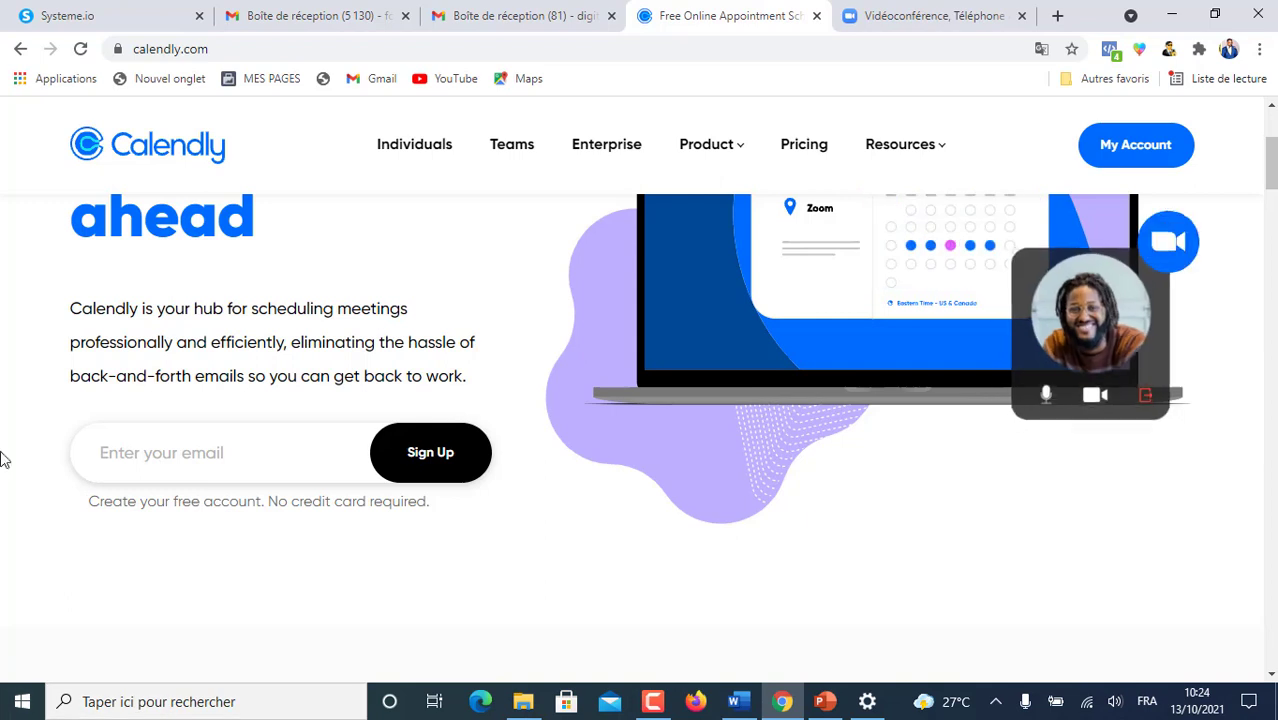
# - Fill the sign-up field with the saved account e-mail from autofill and submit it
pyautogui.click(140, 454)
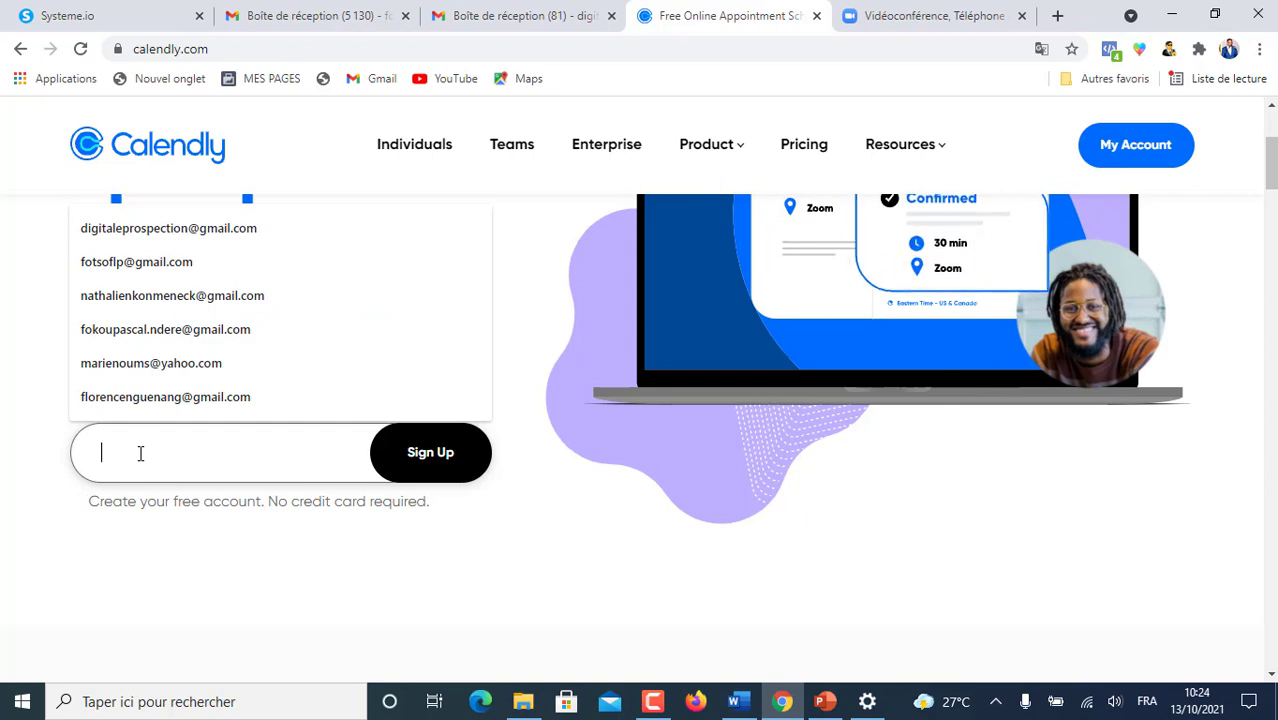
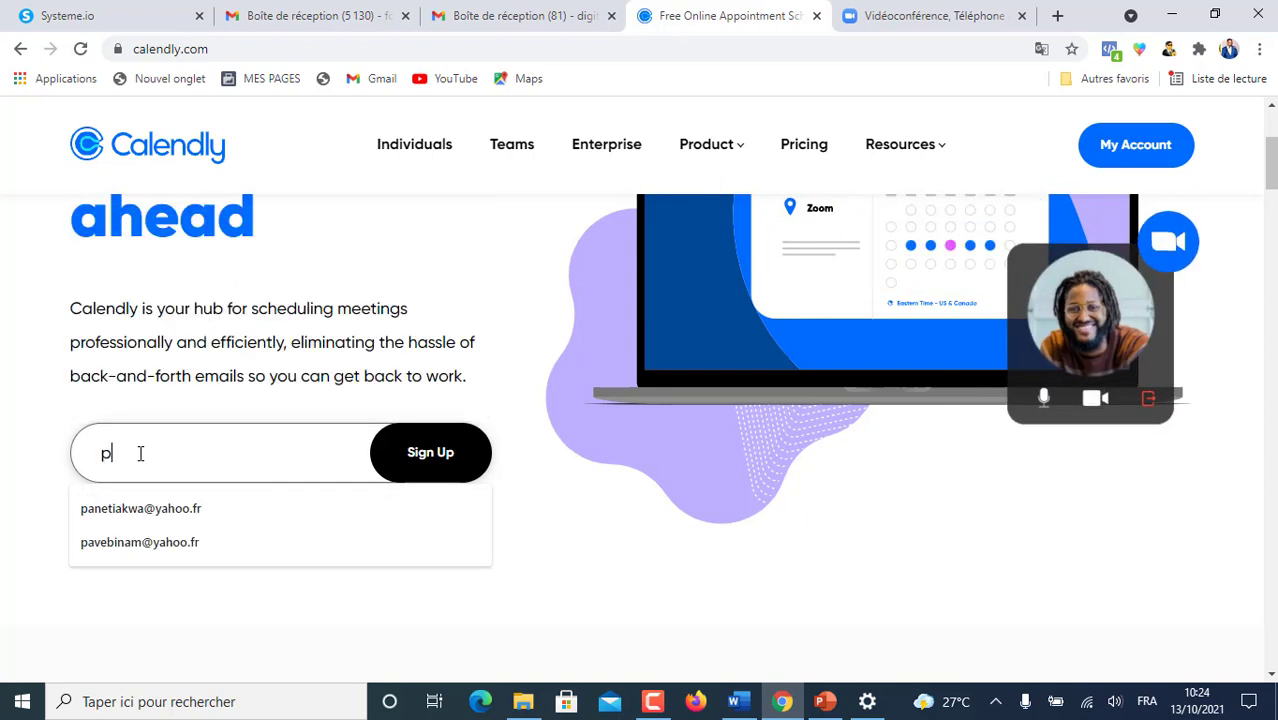
pyautogui.click(140, 542)
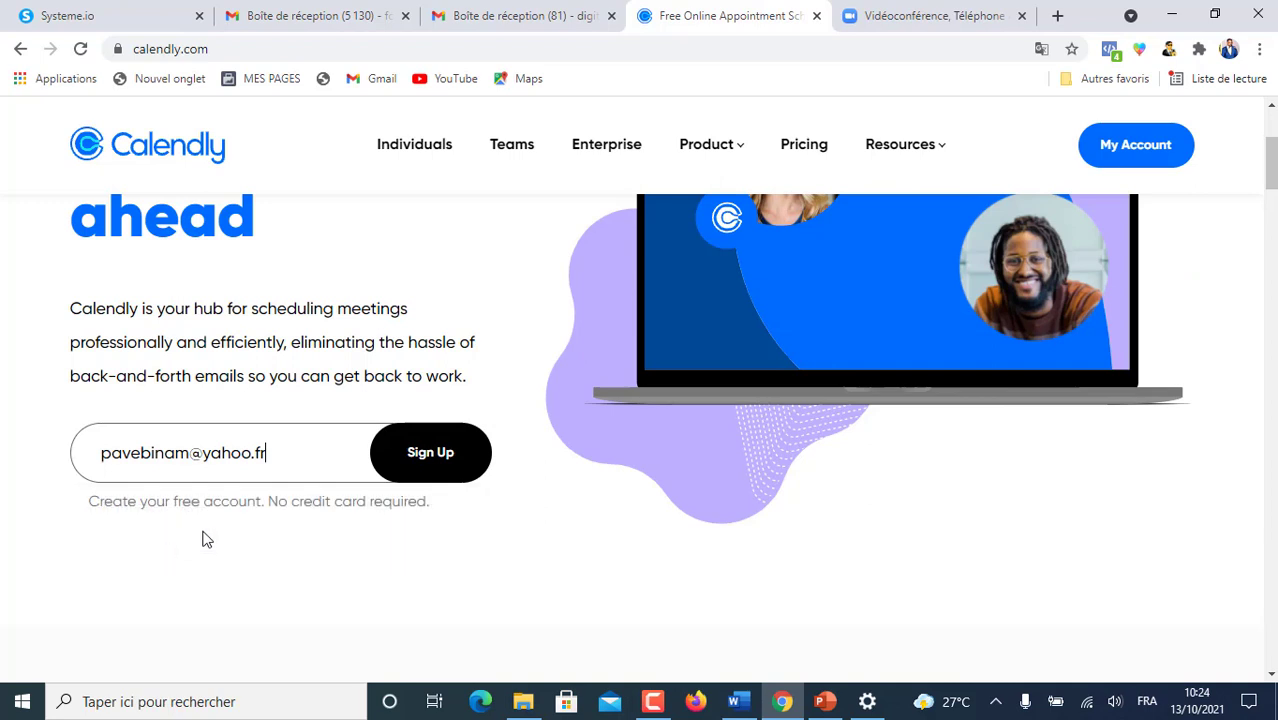
pyautogui.click(443, 455)
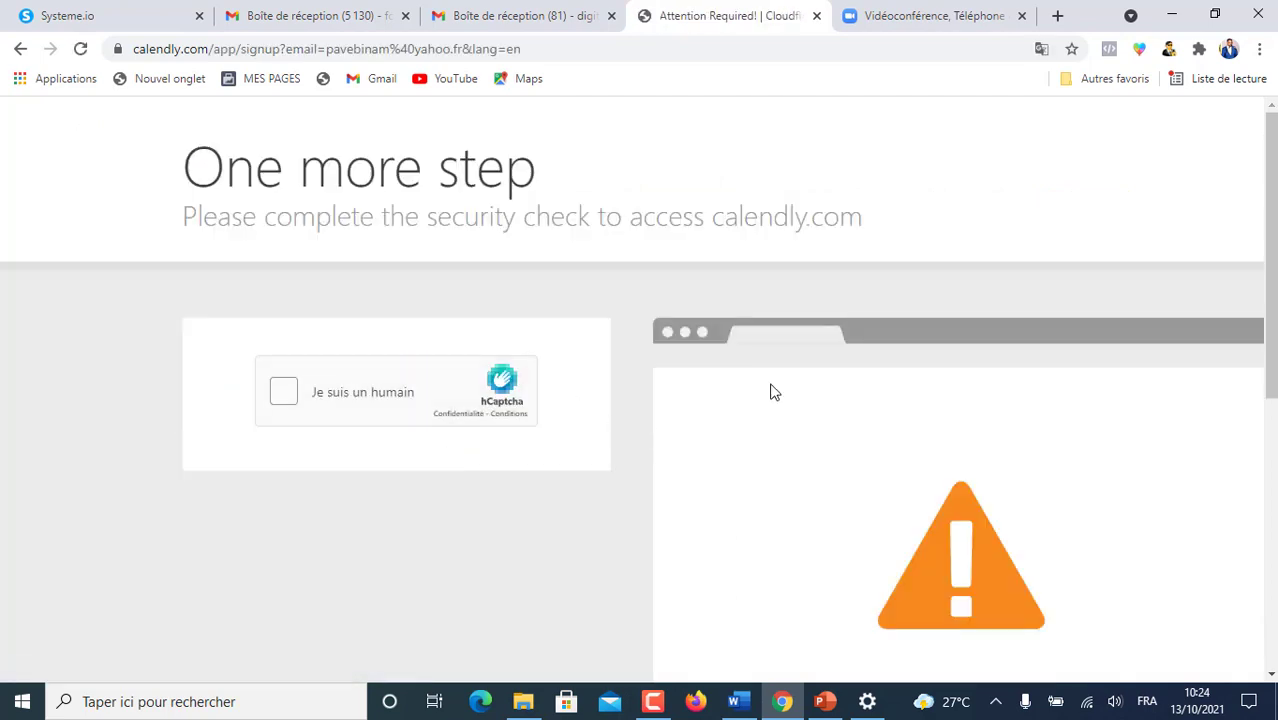
pyautogui.scroll(-3, 706, 278)
pyautogui.scroll(3, 710, 278)
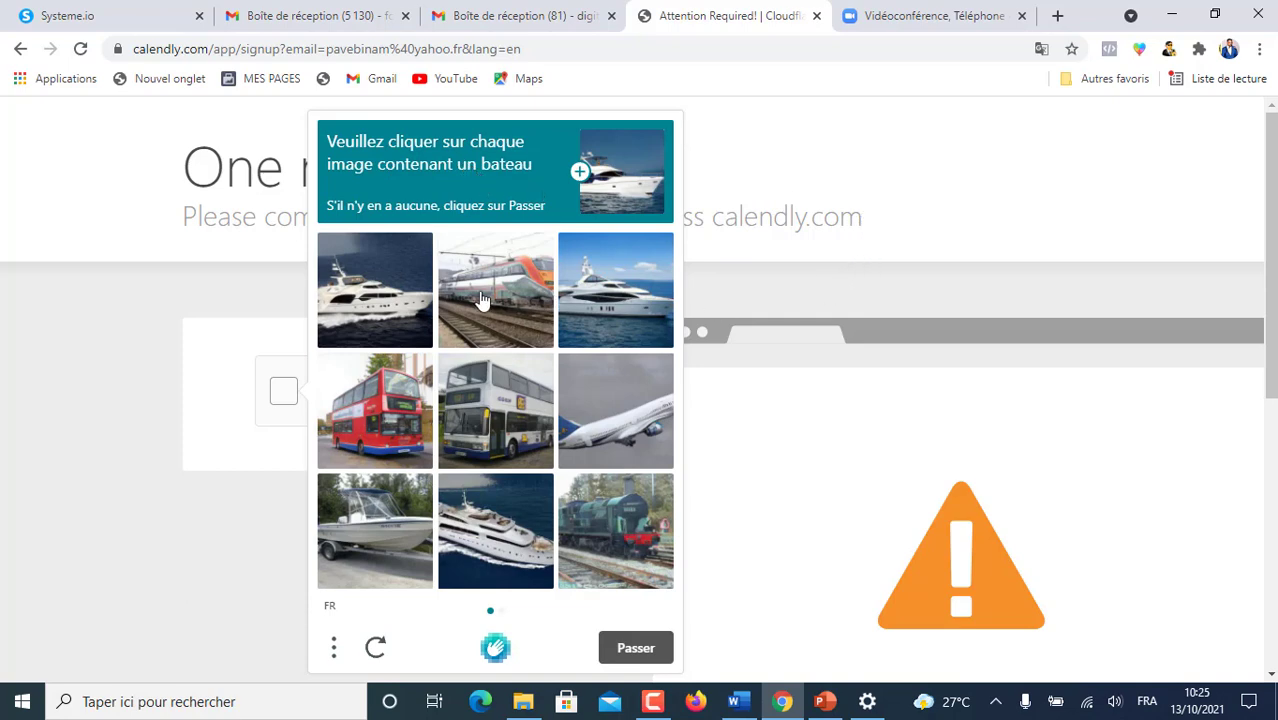
# - Answer the hCaptcha by selecting the boat pictures on both pages and submitting
pyautogui.click(354, 296)
pyautogui.click(634, 285)
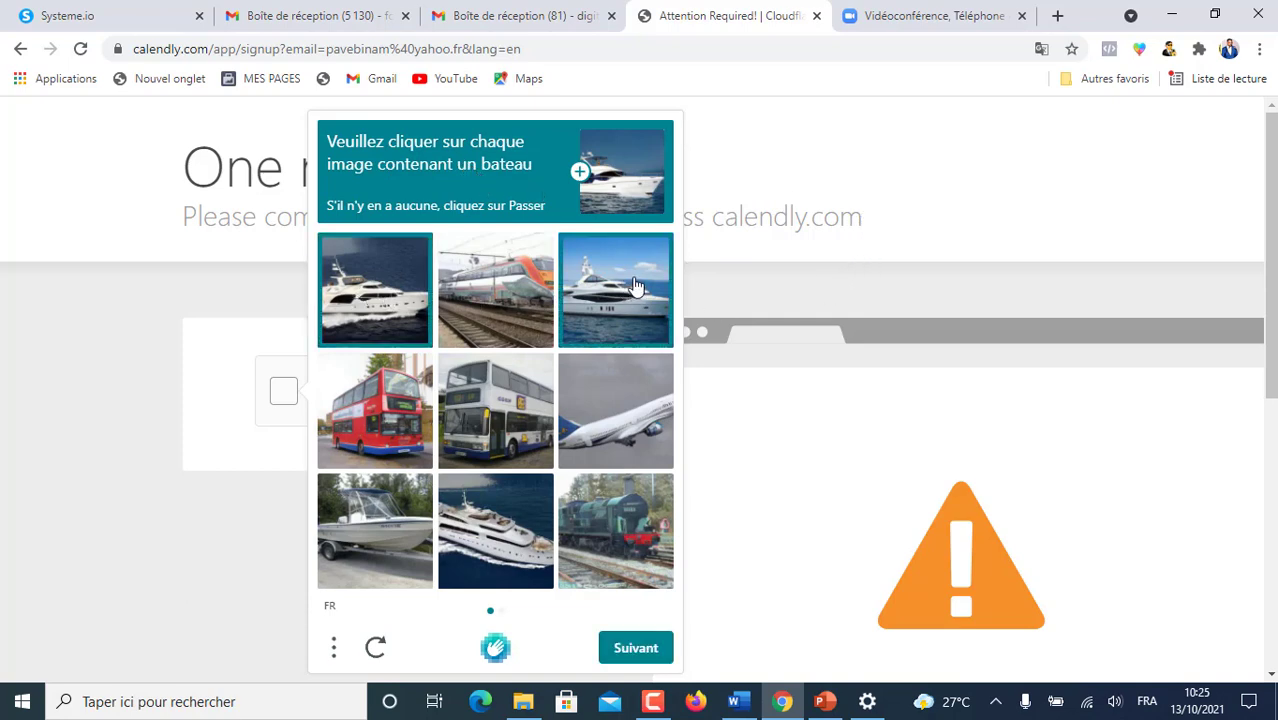
pyautogui.click(510, 520)
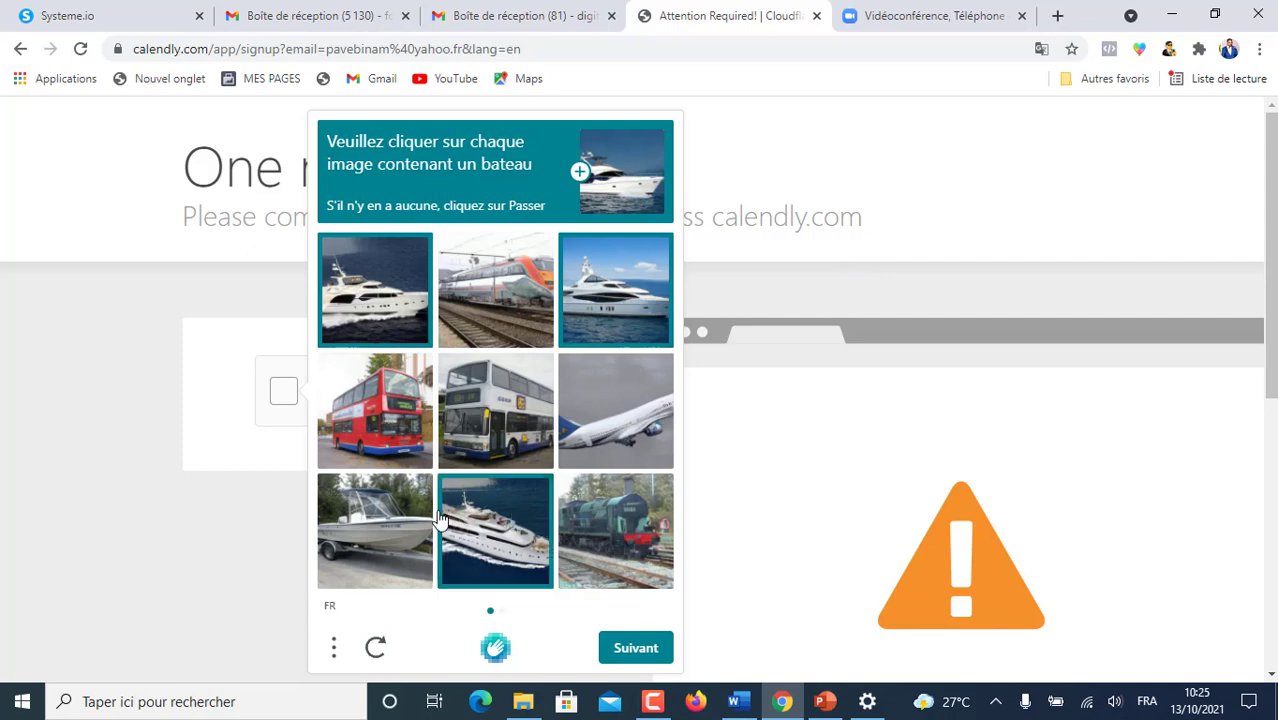
pyautogui.click(387, 518)
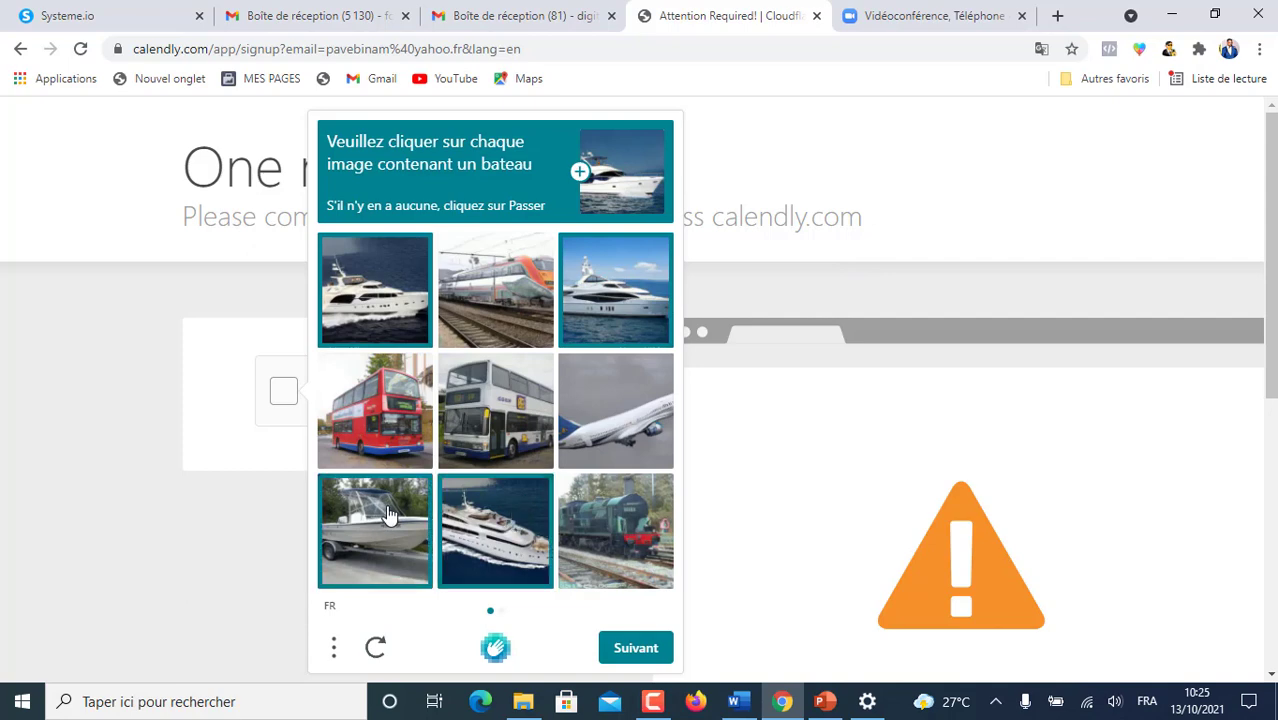
pyautogui.click(619, 650)
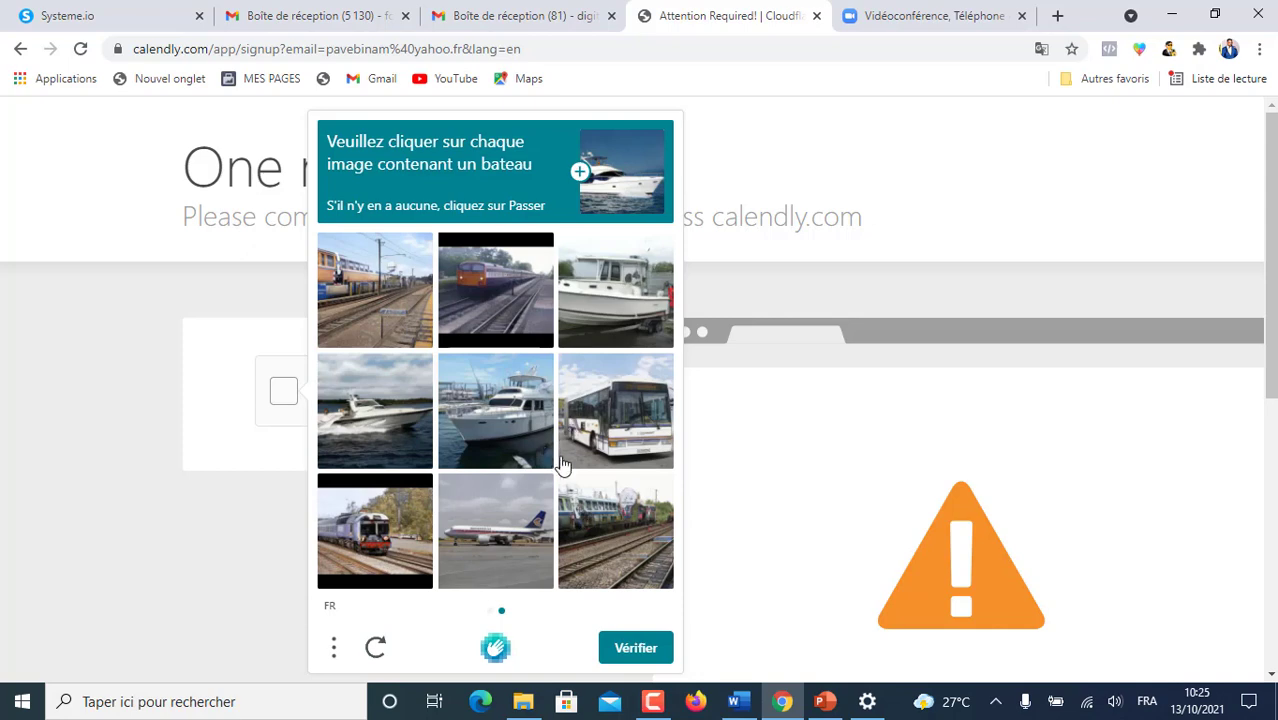
pyautogui.click(624, 300)
pyautogui.click(527, 410)
pyautogui.click(359, 410)
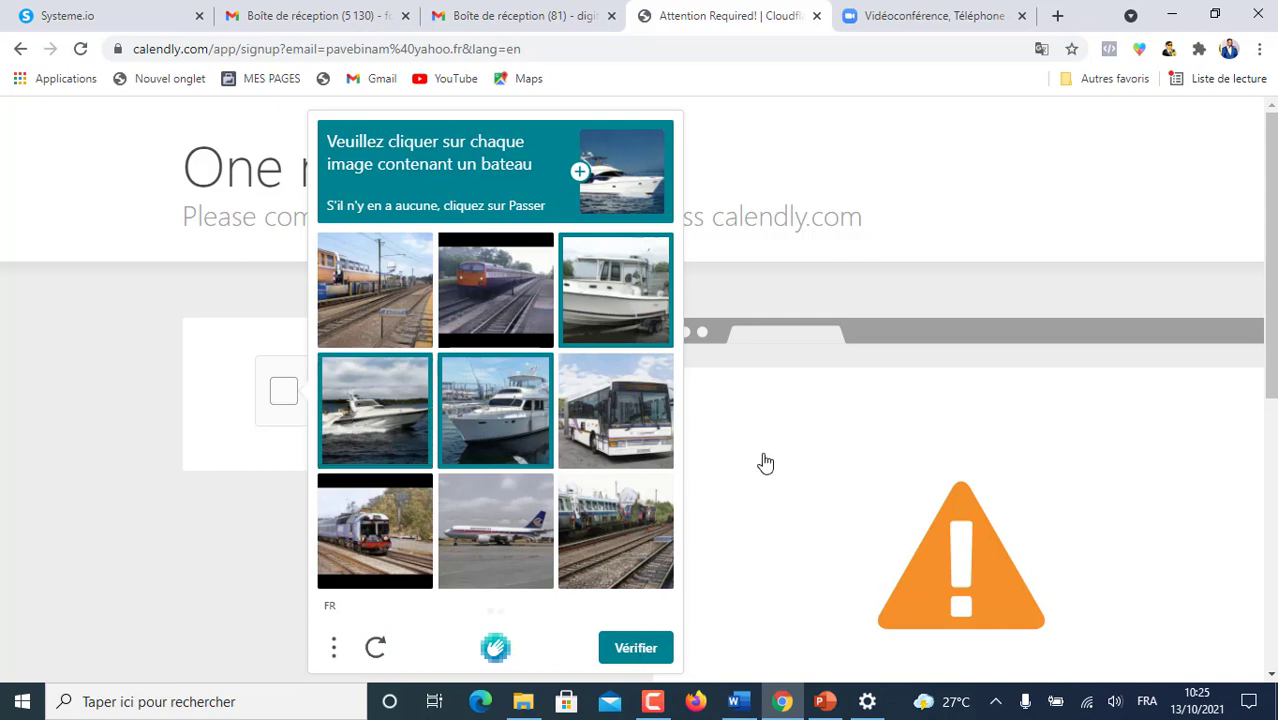
pyautogui.click(638, 650)
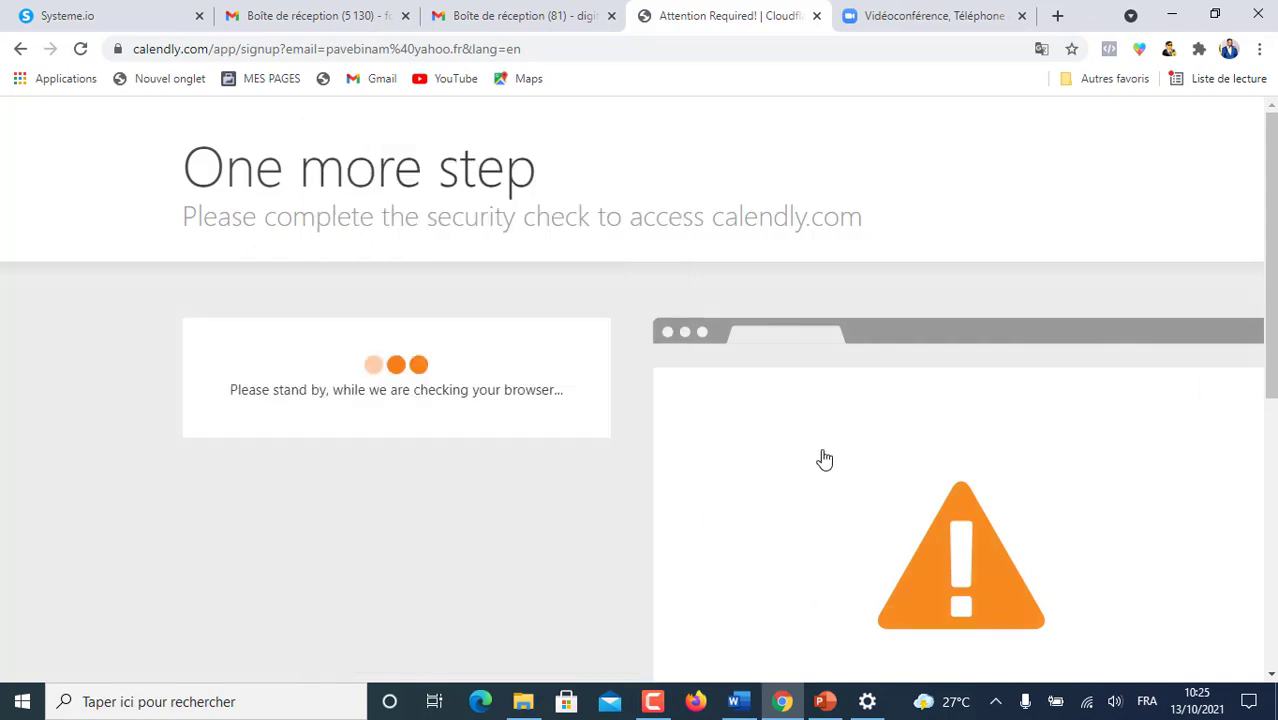
pyautogui.scroll(-1, 780, 360)
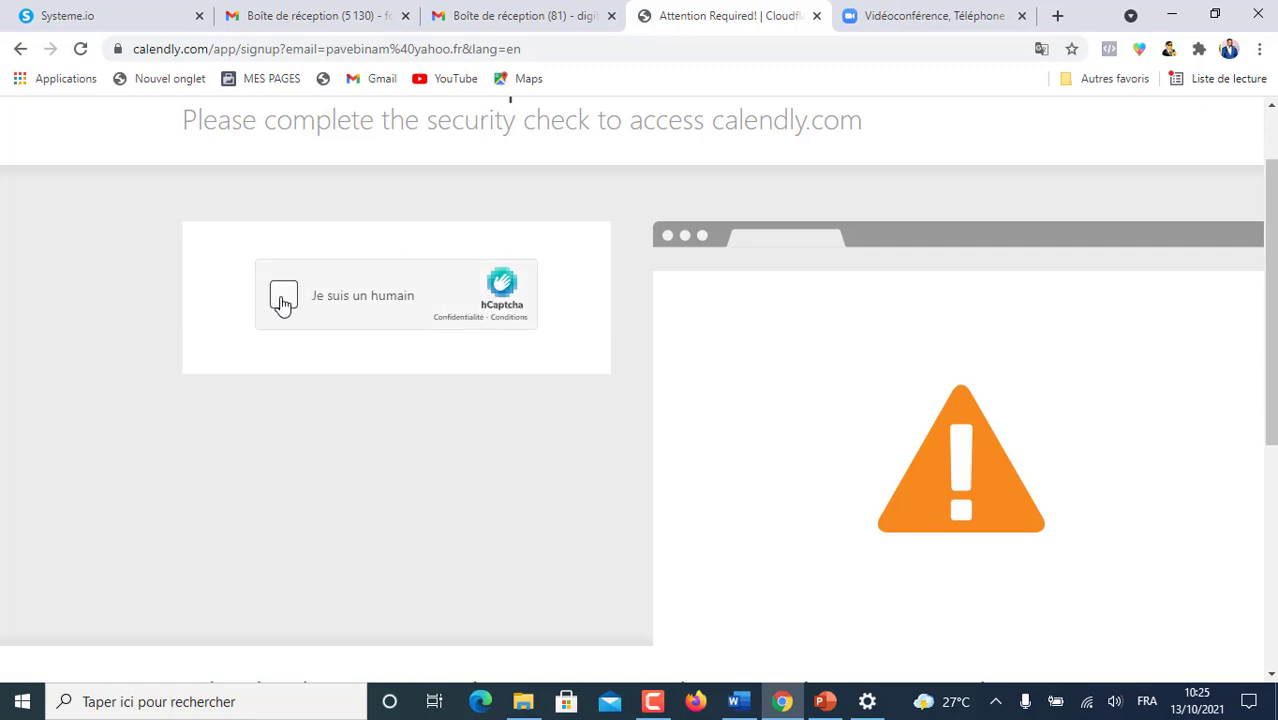
# - Tick 'Je suis un humain', select all bus images on both hCaptcha pages and verify
pyautogui.click(283, 298)
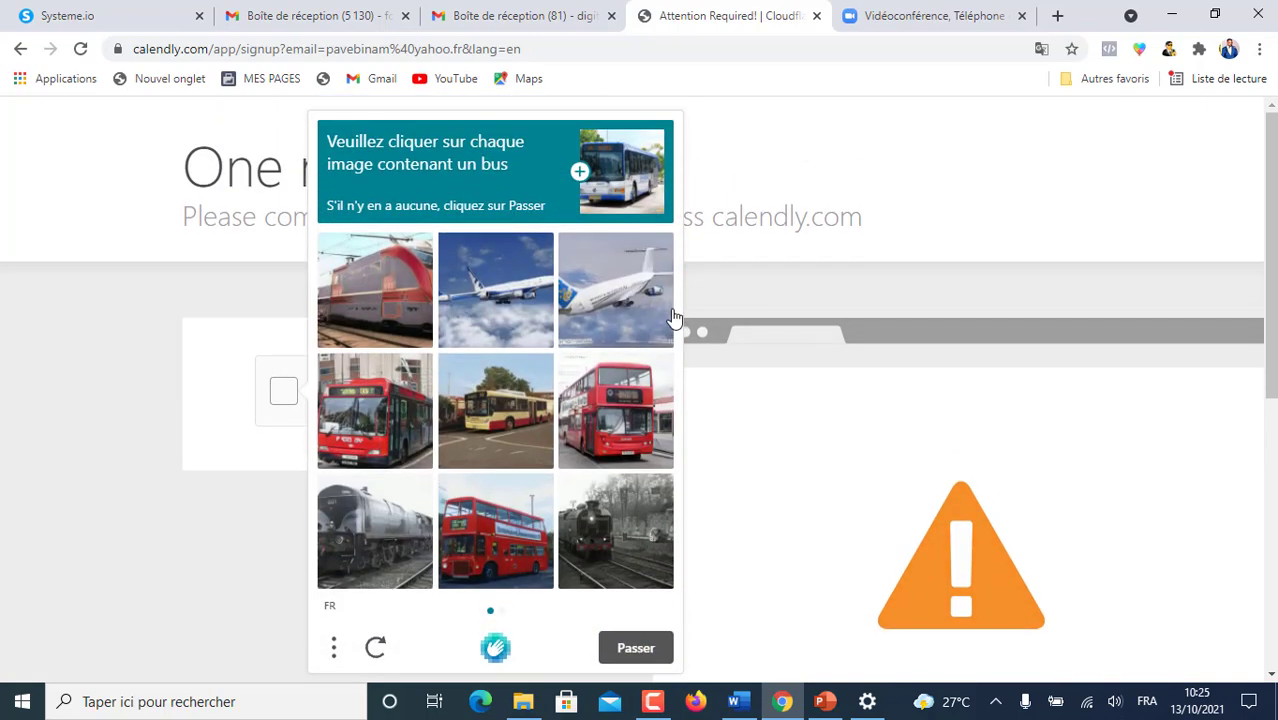
pyautogui.click(375, 420)
pyautogui.click(606, 414)
pyautogui.click(520, 430)
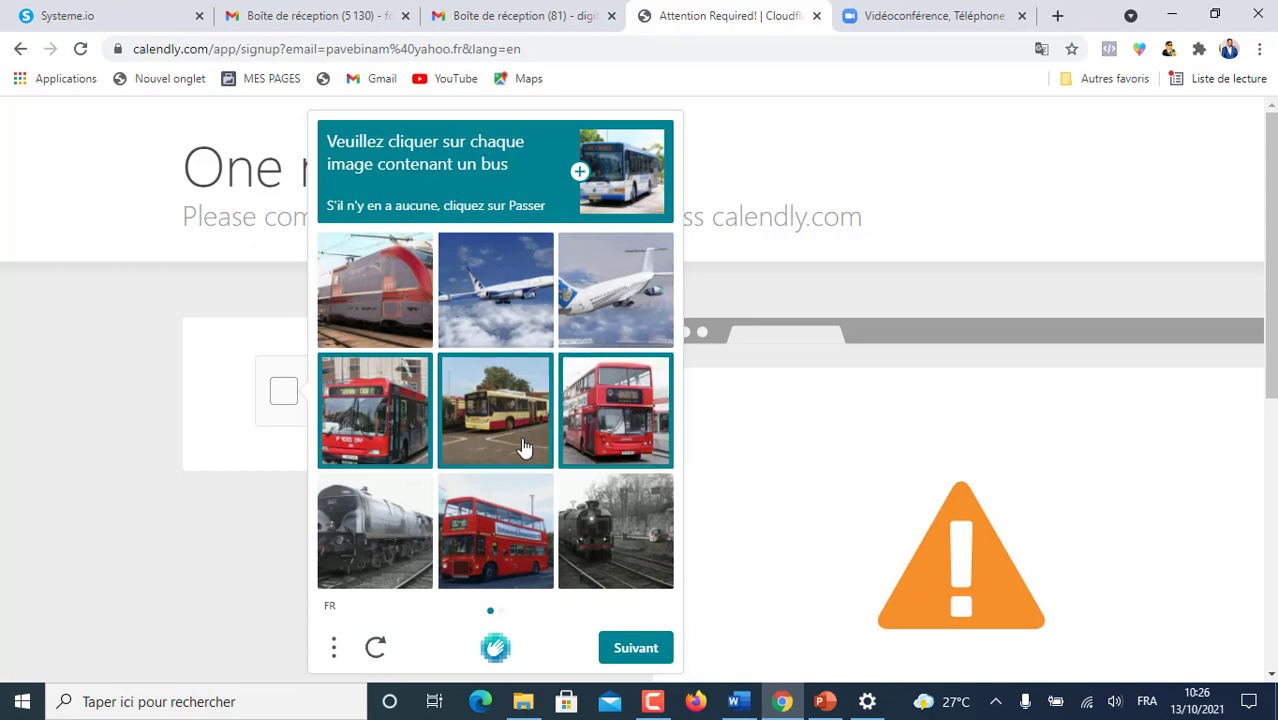
pyautogui.click(496, 524)
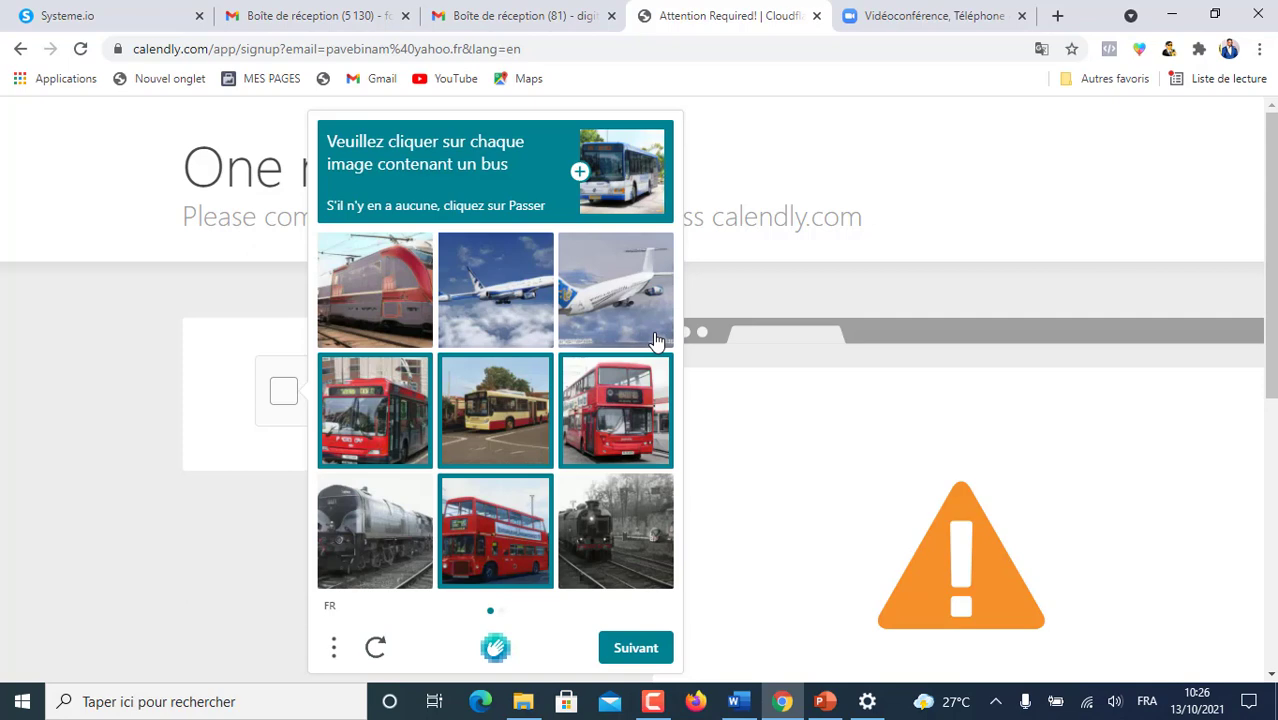
pyautogui.click(633, 650)
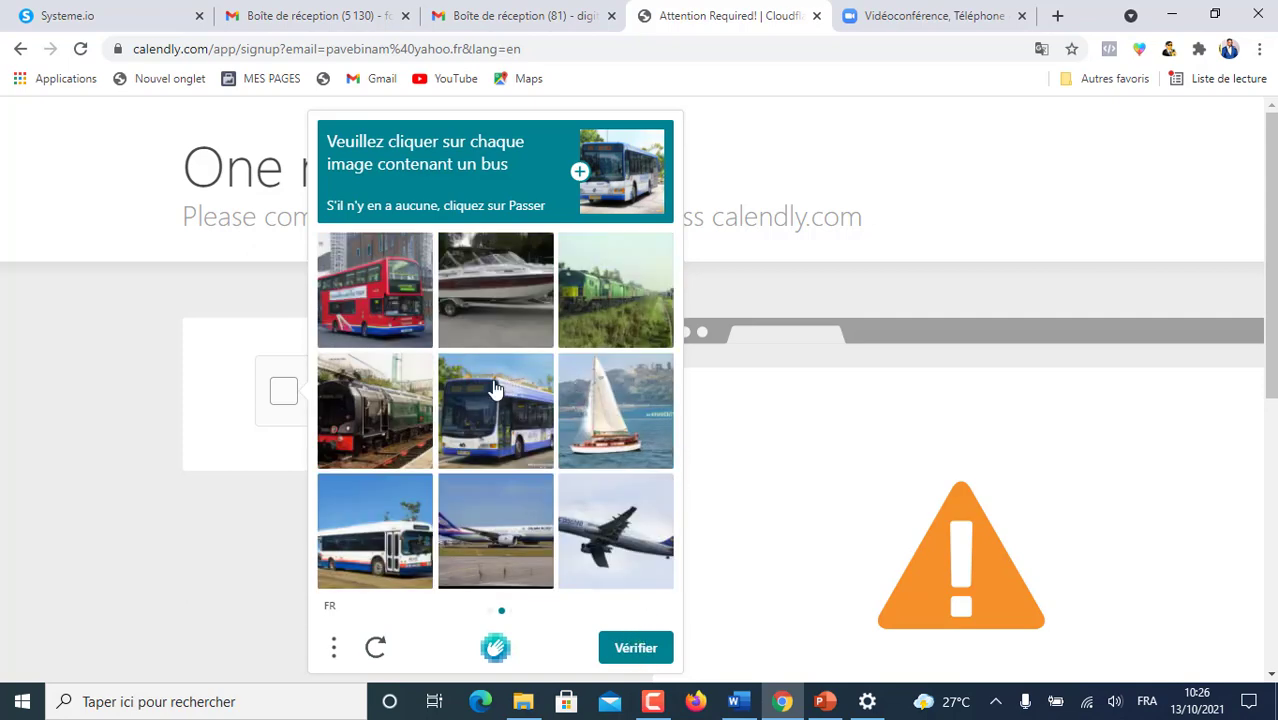
pyautogui.click(402, 306)
pyautogui.click(505, 404)
pyautogui.click(410, 546)
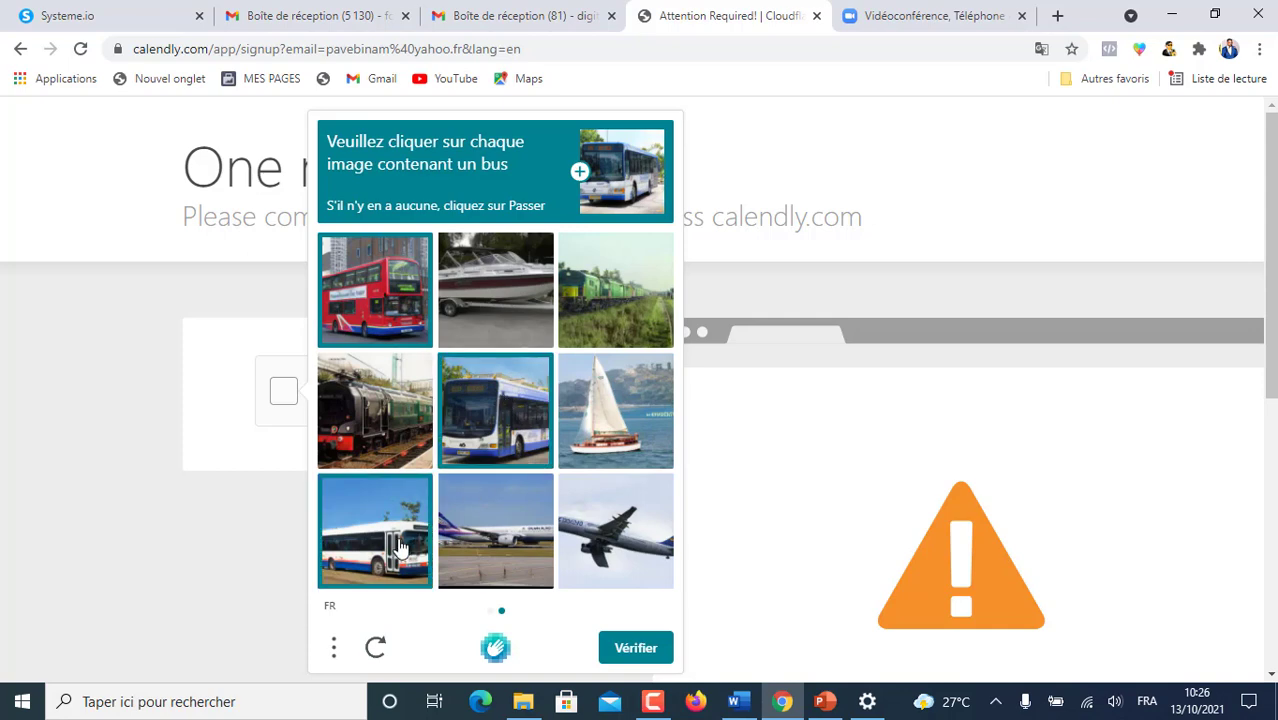
pyautogui.click(645, 649)
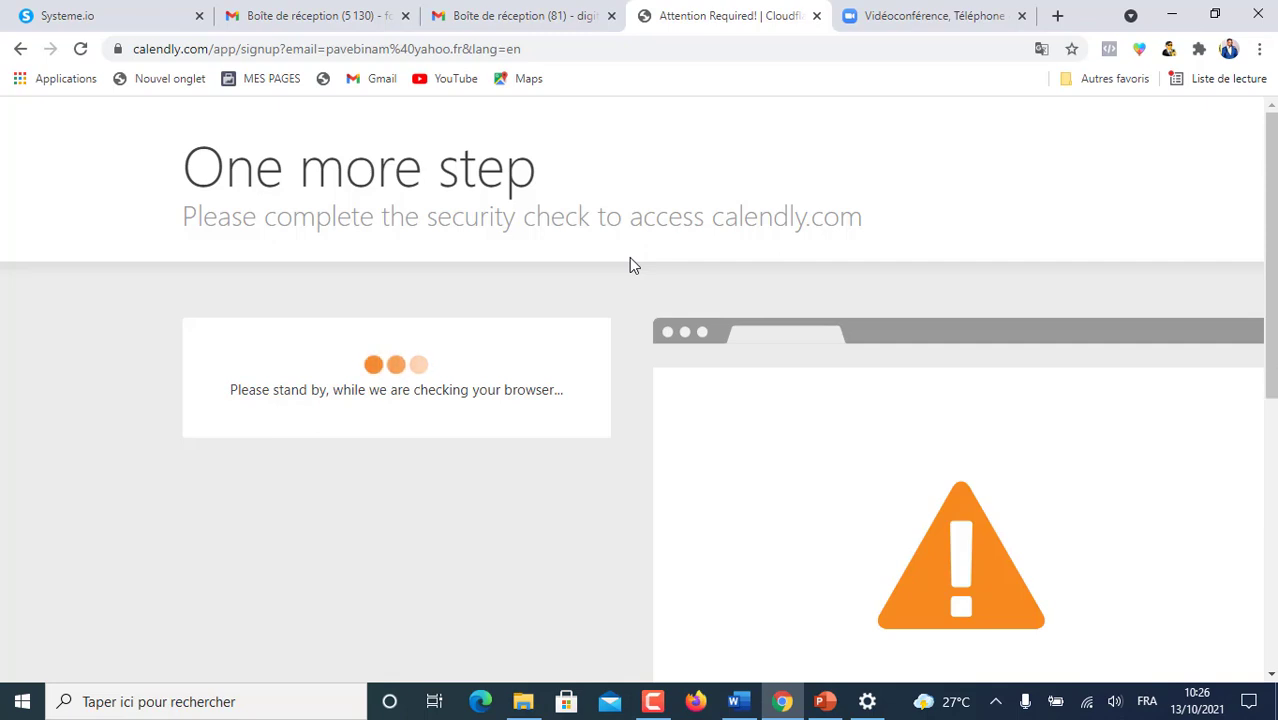
pyautogui.scroll(-2, 630, 258)
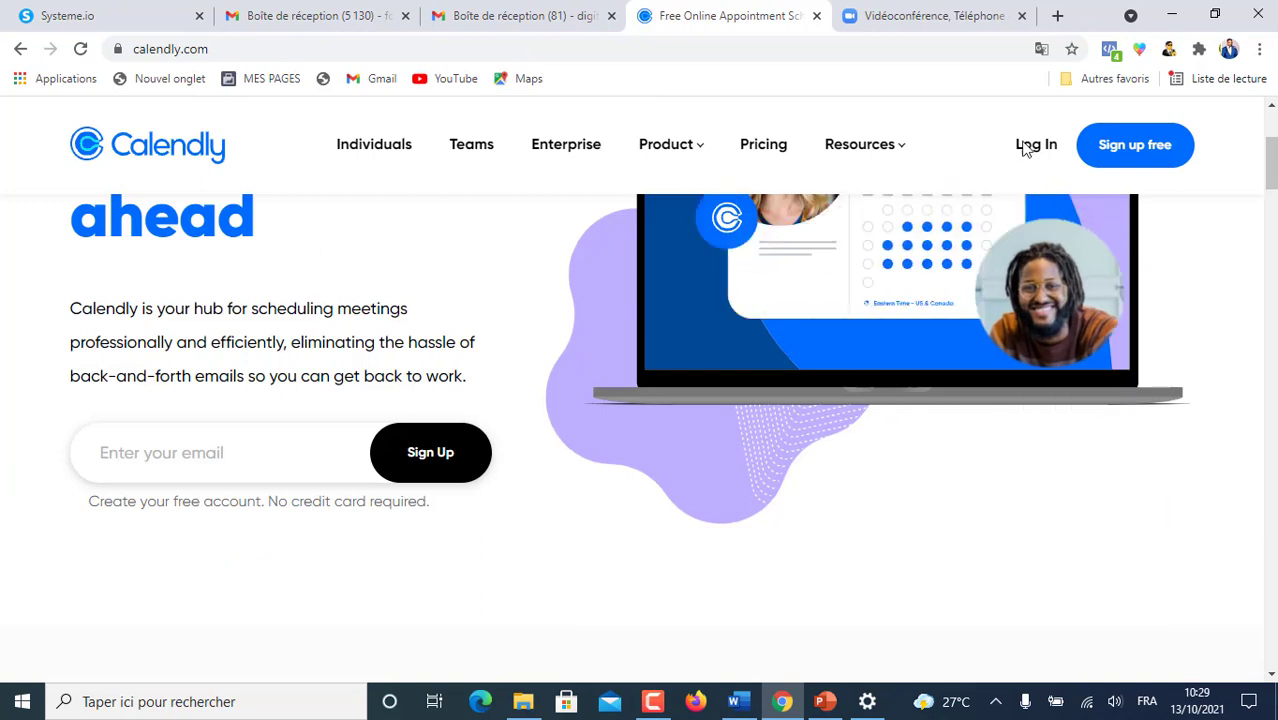
# - Use 'Sign up free', autofill the saved account e-mail, and submit it
pyautogui.click(1138, 150)
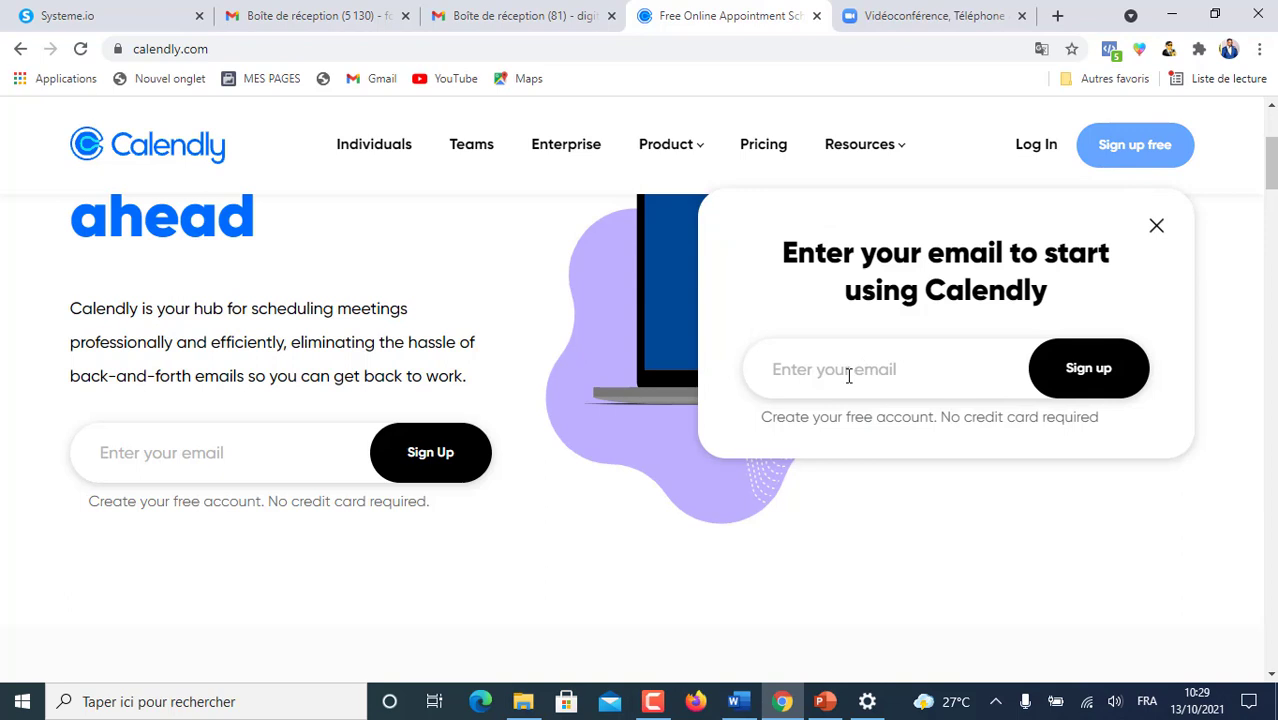
pyautogui.click(781, 366)
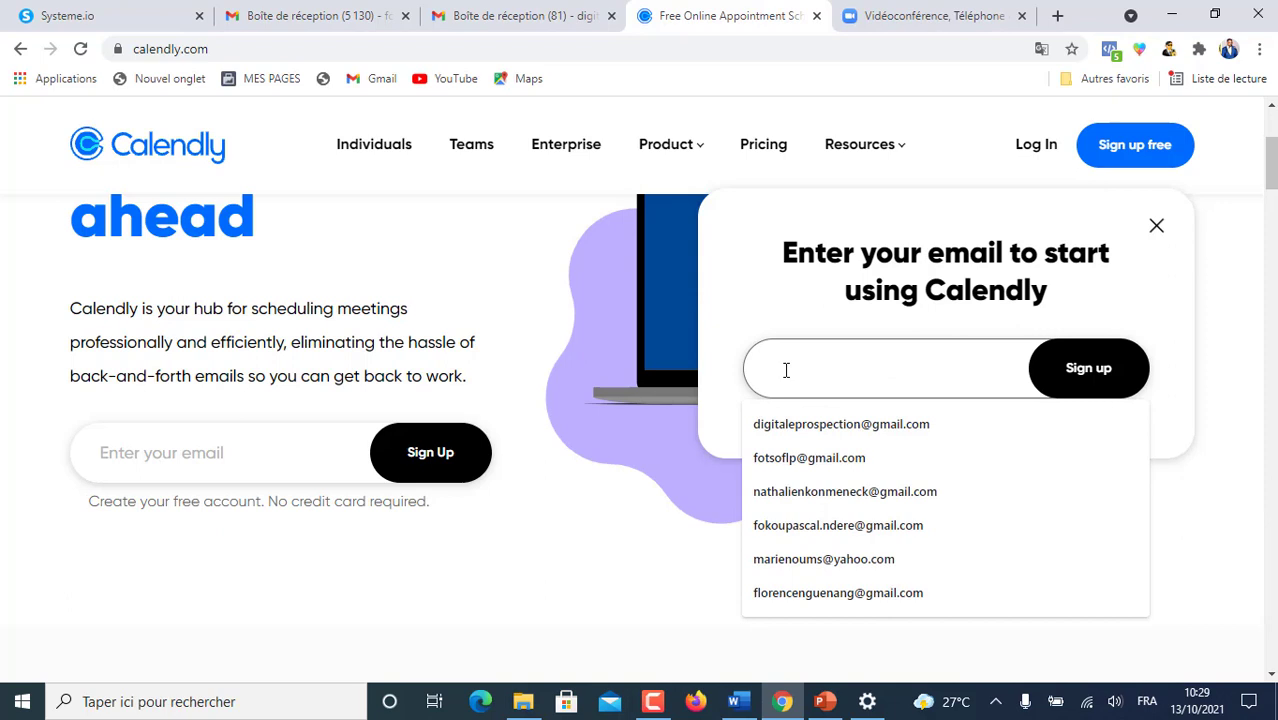
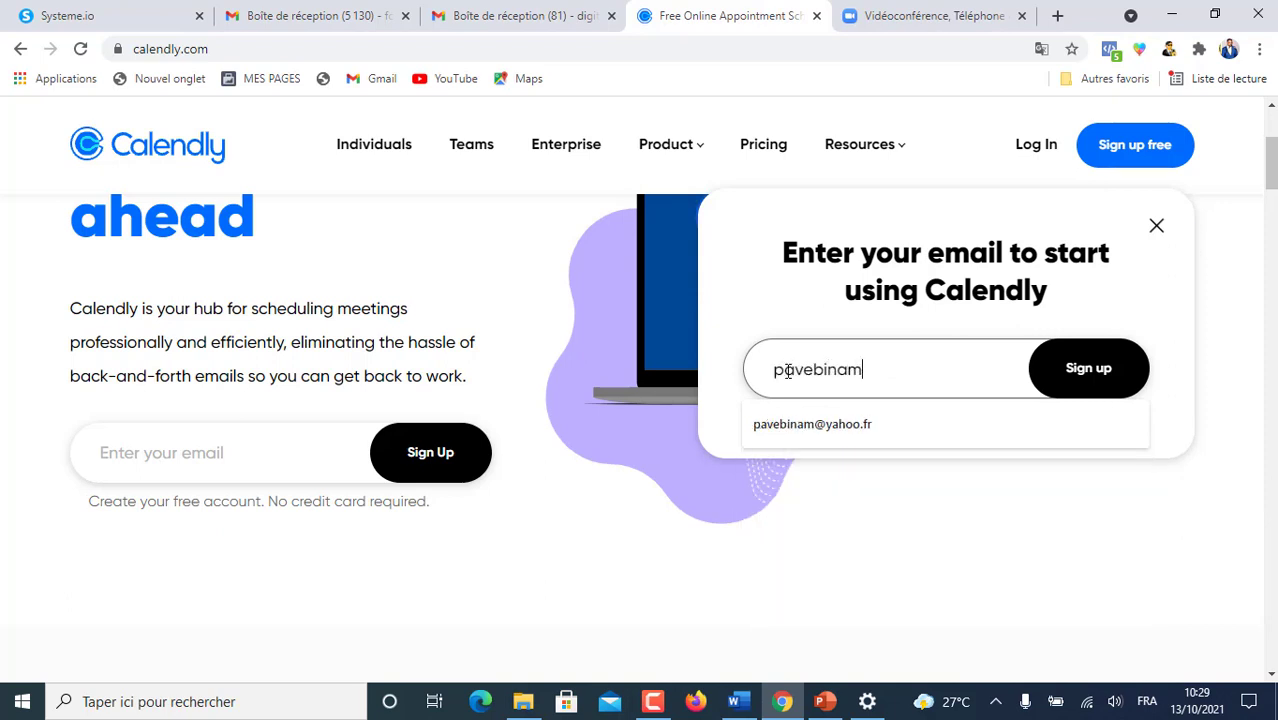
pyautogui.click(822, 426)
pyautogui.click(1089, 370)
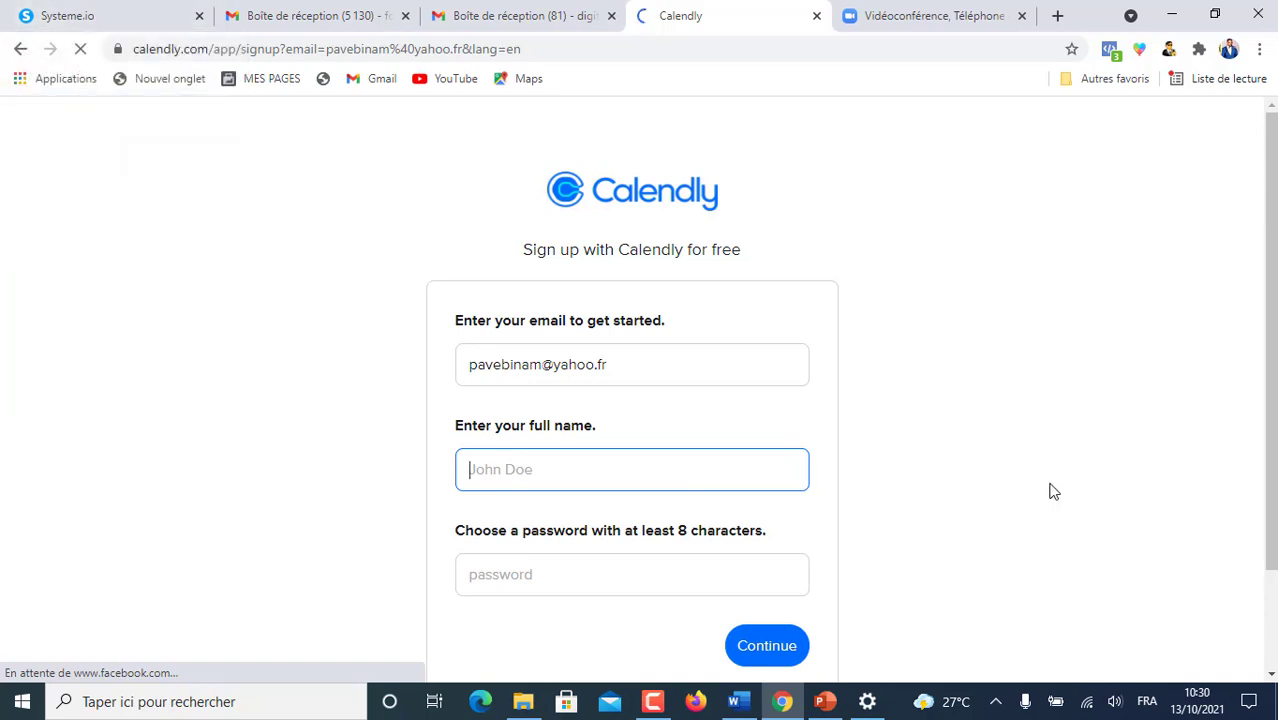
# - Translate the Calendly sign-up form into French with Chrome's page translation
pyautogui.scroll(-1, 950, 440)
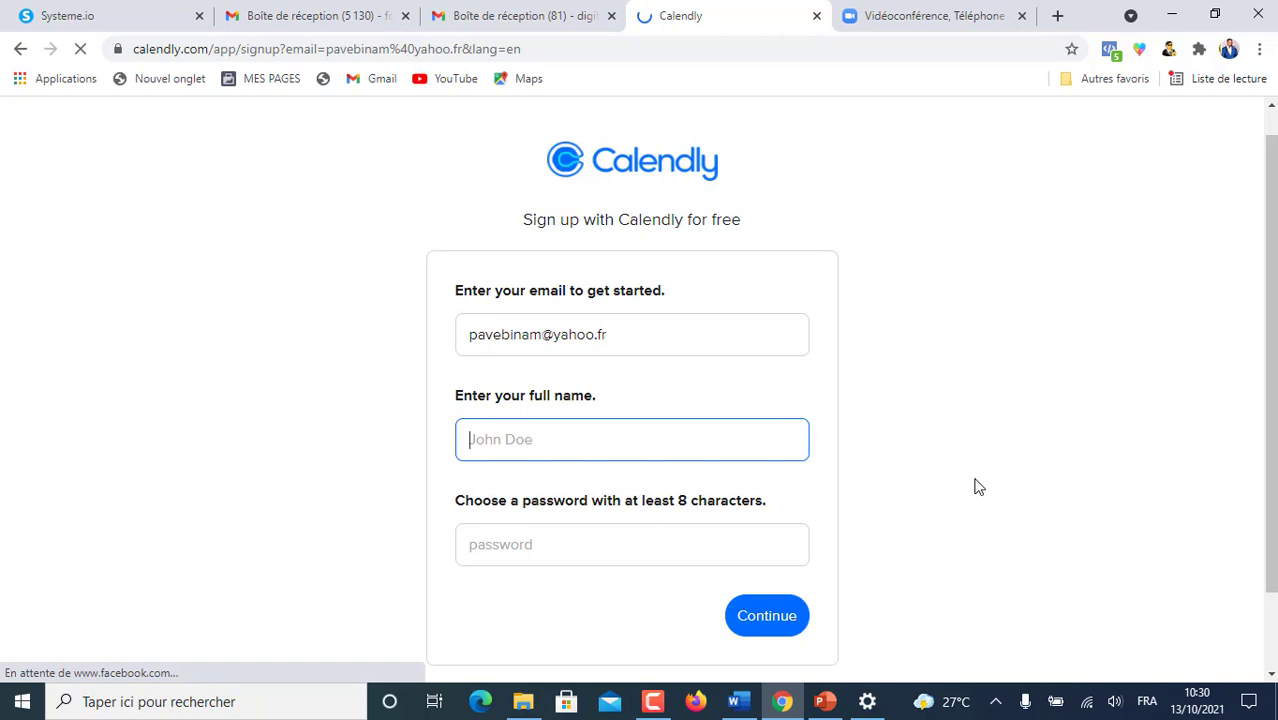
pyautogui.scroll(1, 1008, 430)
pyautogui.rightClick(980, 282)
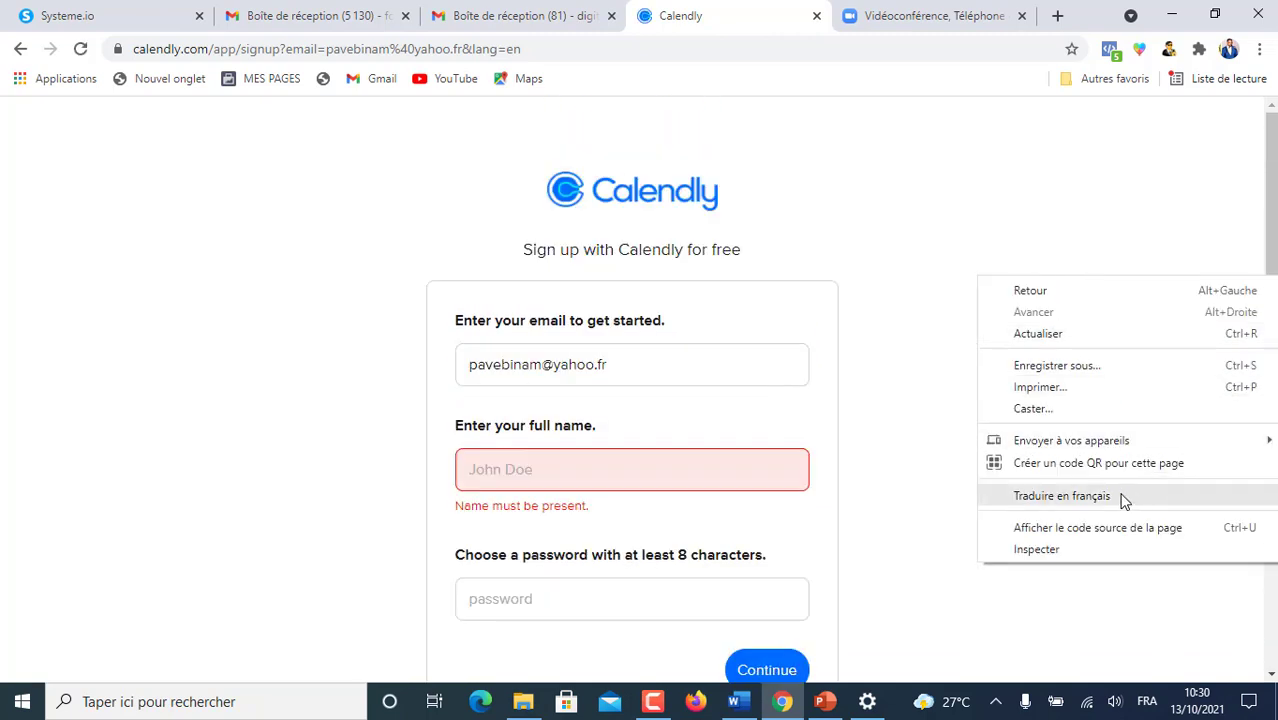
pyautogui.click(1062, 496)
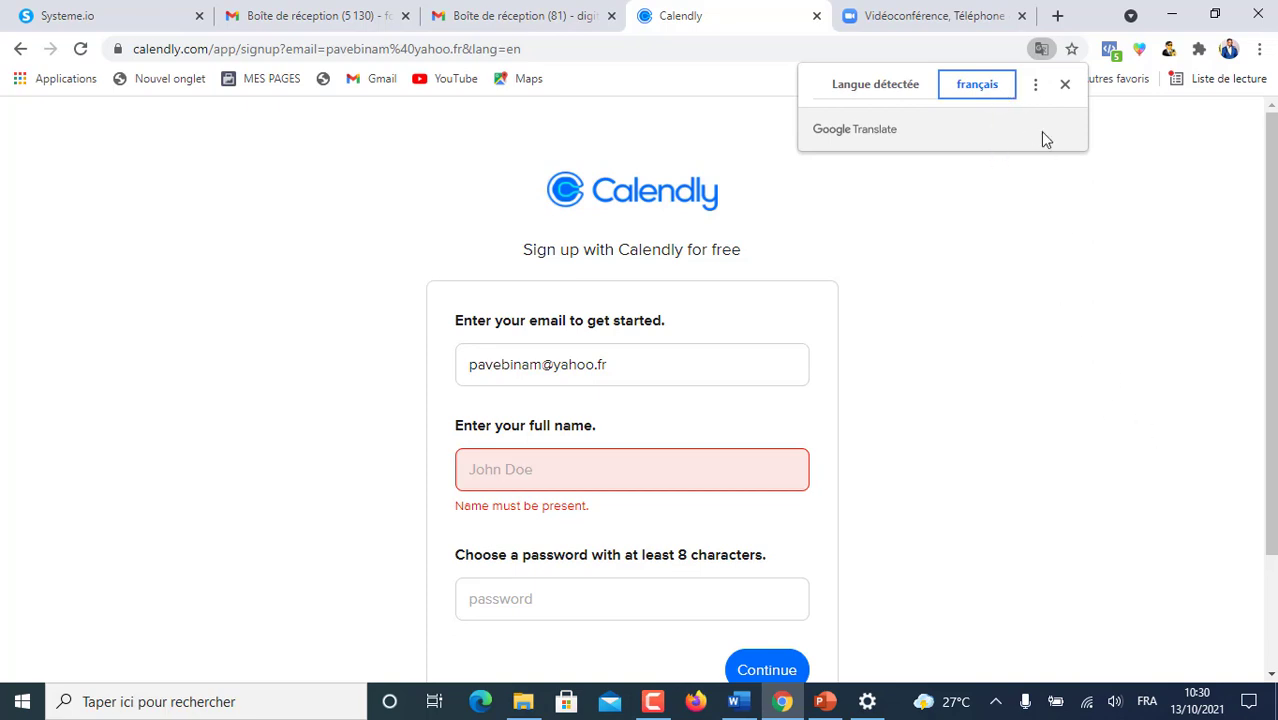
pyautogui.click(981, 88)
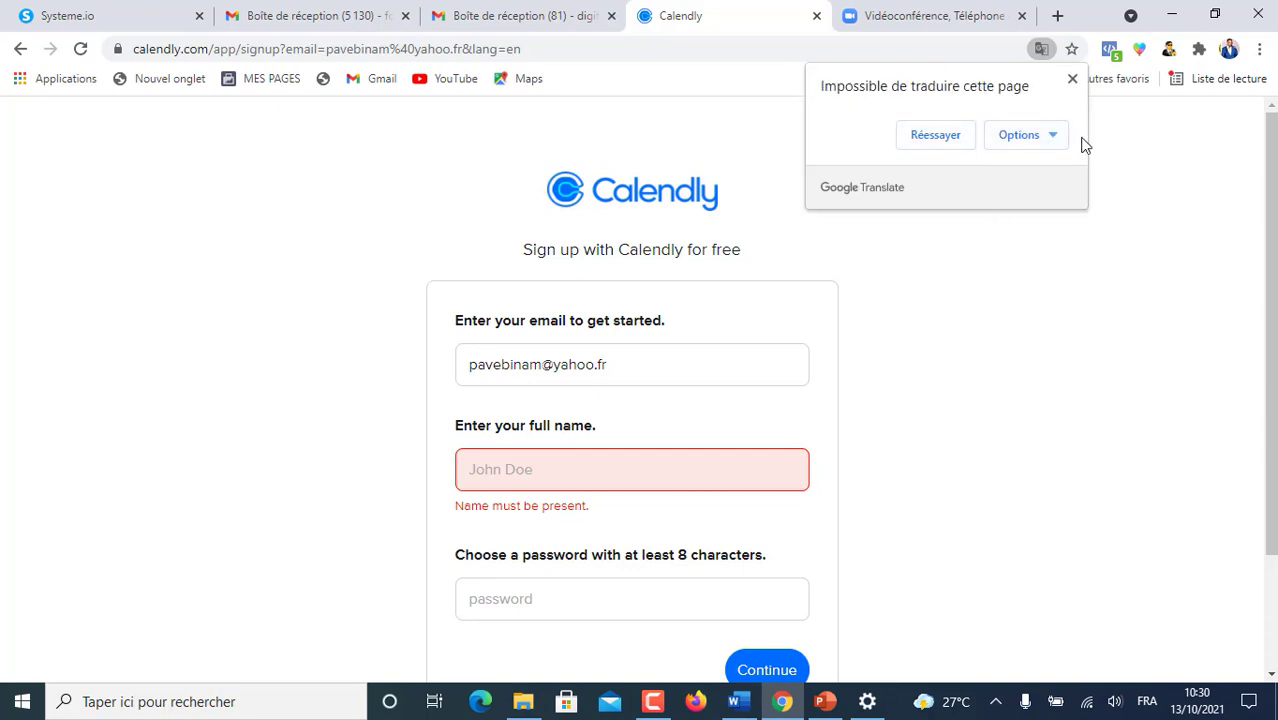
pyautogui.click(1052, 134)
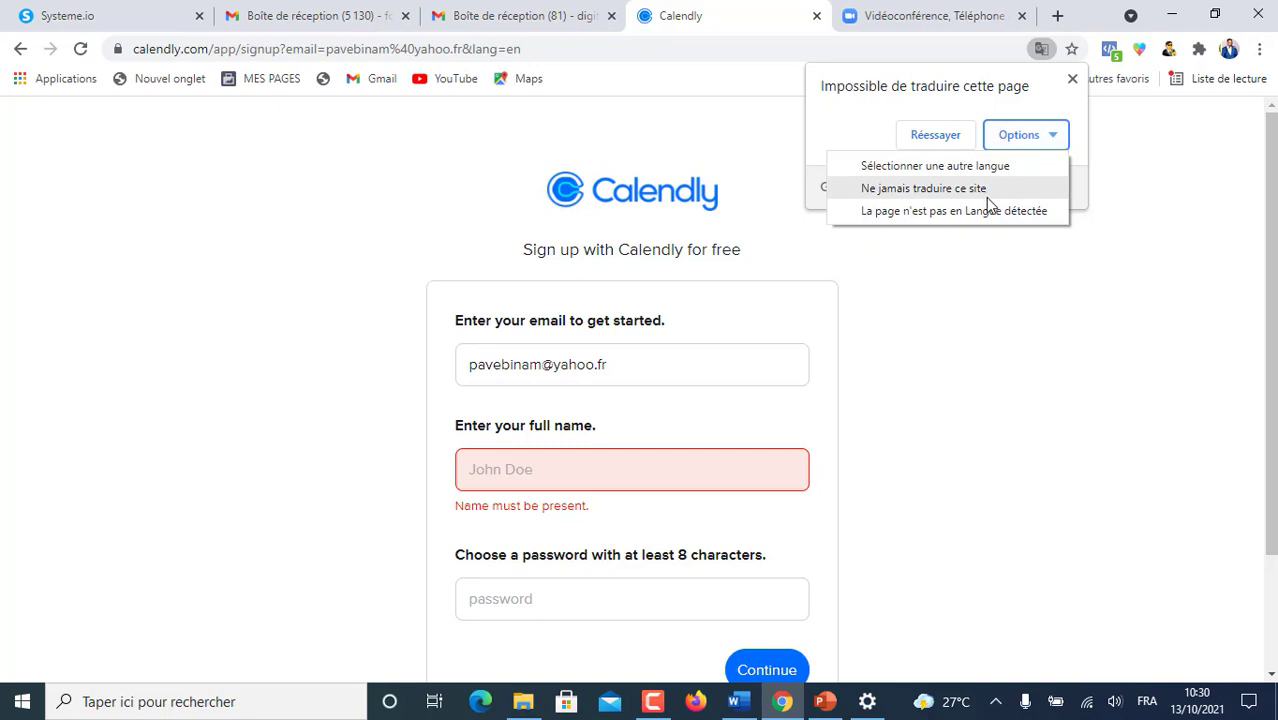
pyautogui.click(975, 170)
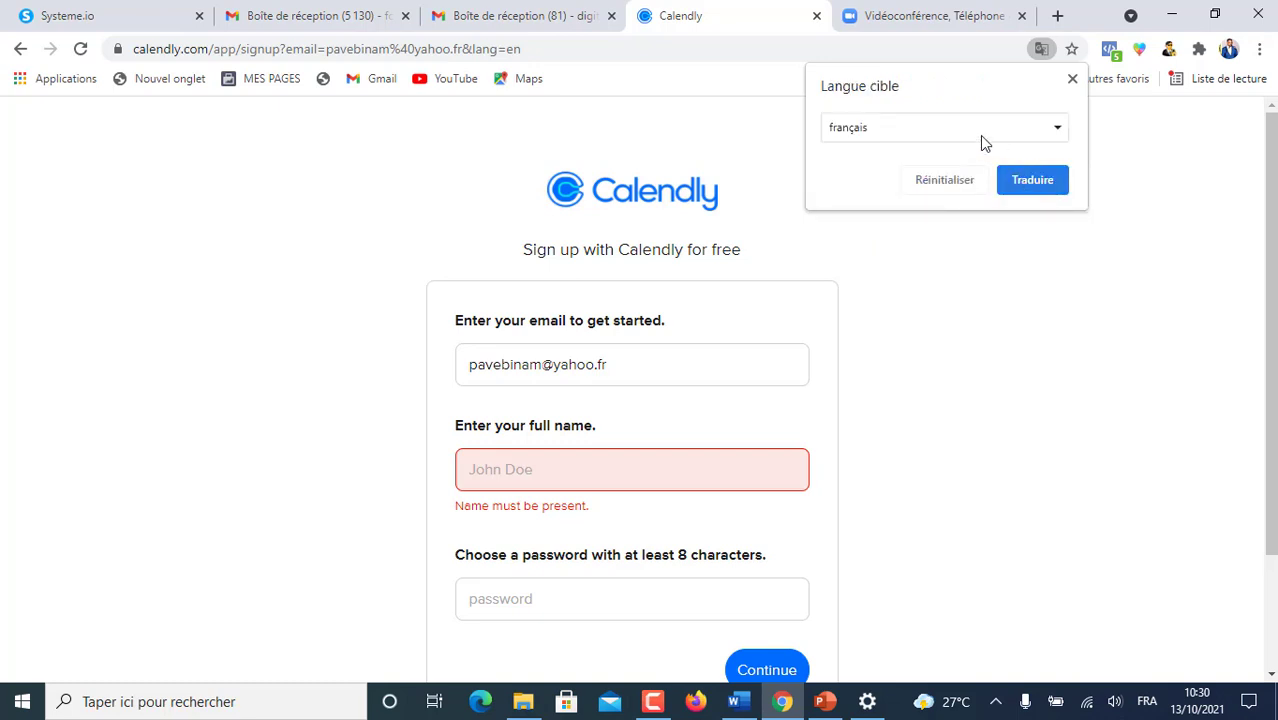
pyautogui.click(1028, 178)
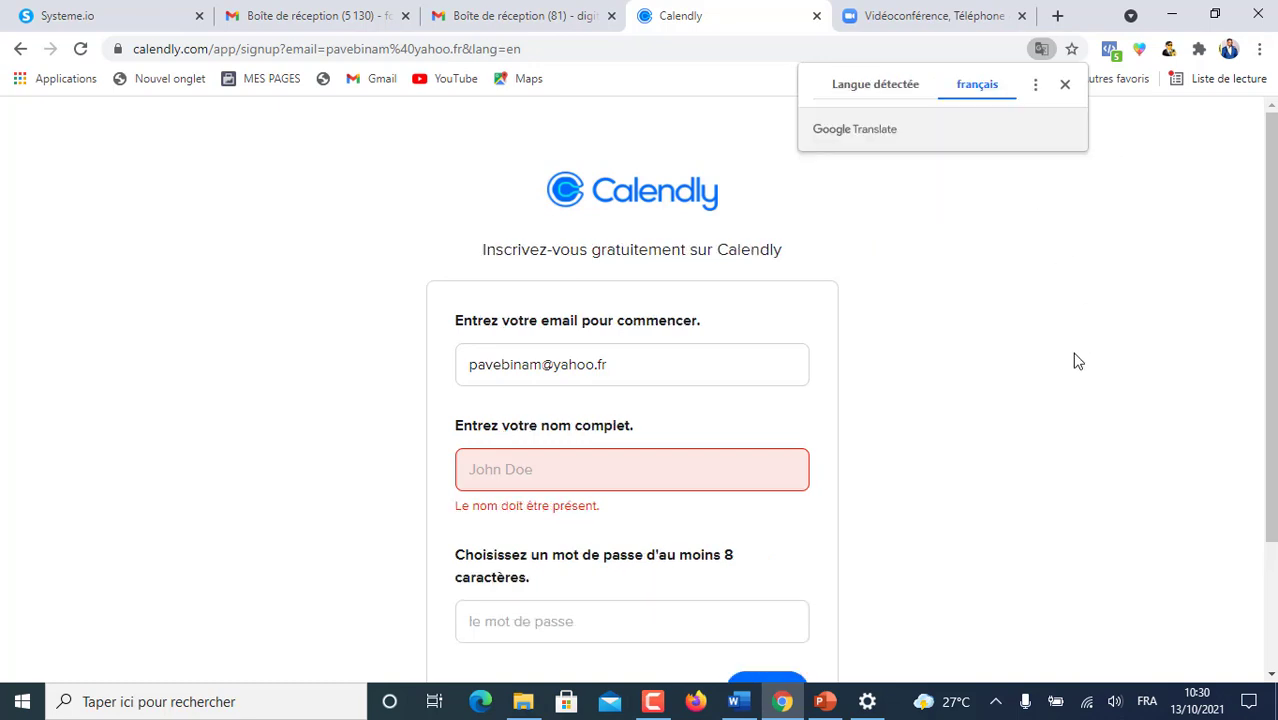
pyautogui.scroll(-2, 938, 308)
pyautogui.scroll(2, 940, 302)
pyautogui.scroll(-2, 940, 302)
pyautogui.scroll(1, 940, 302)
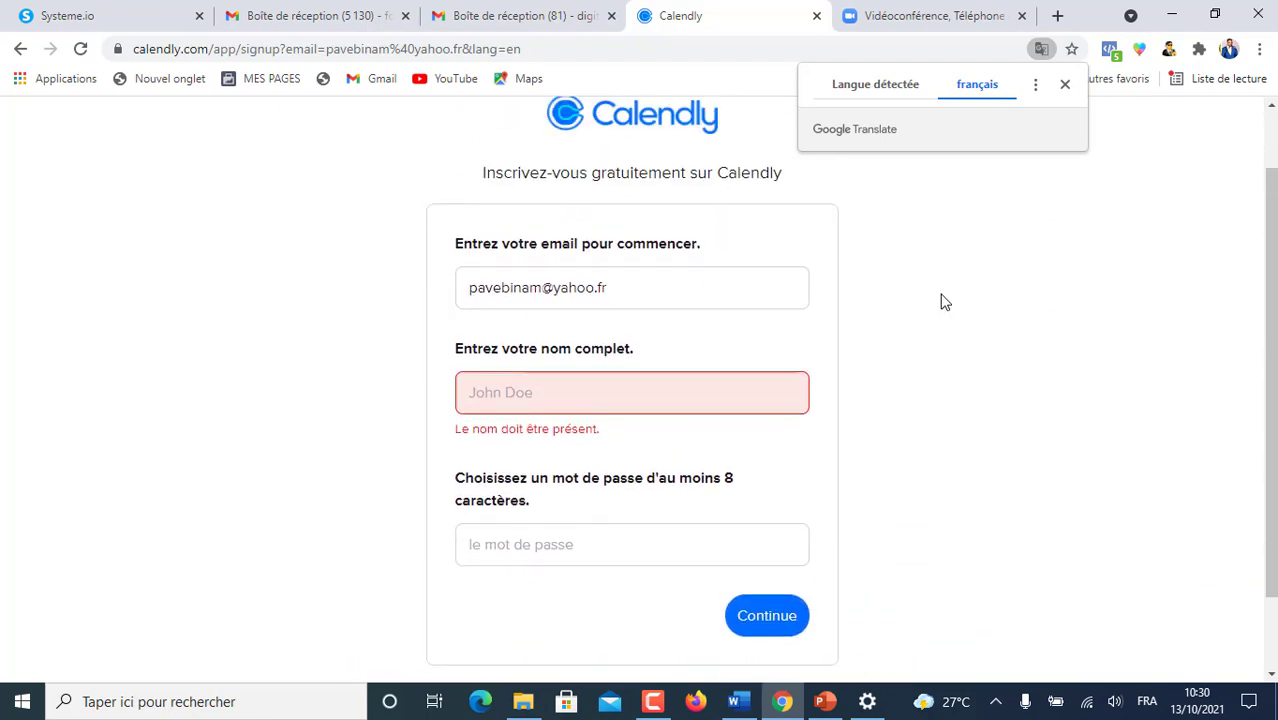
# - Fill in the saved full name and an account password, then submit the sign-up form
pyautogui.click(511, 386)
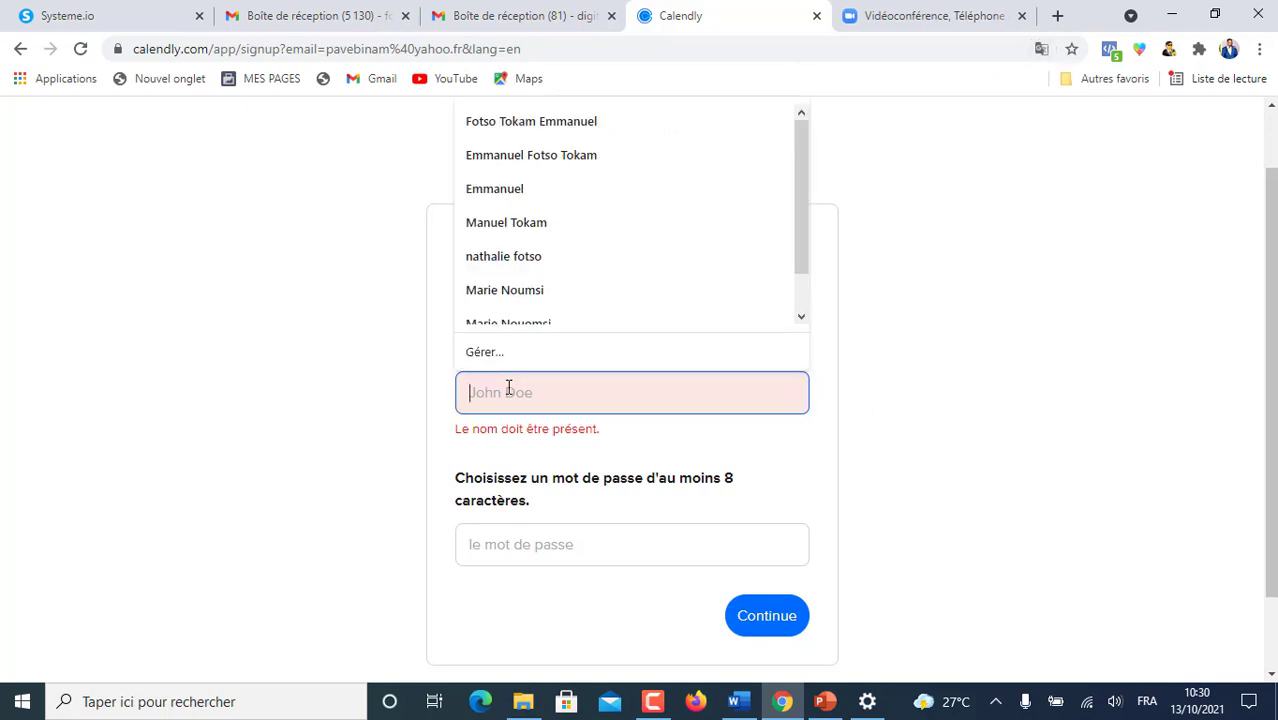
pyautogui.click(556, 160)
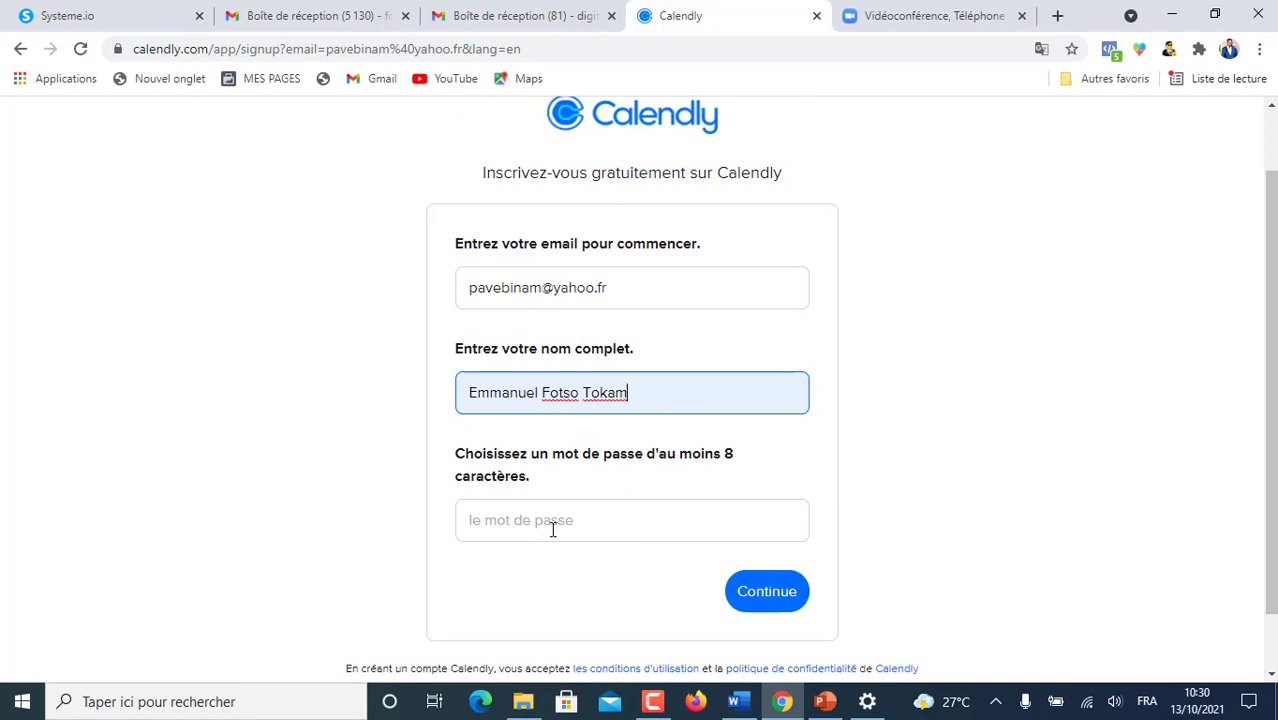
pyautogui.click(477, 518)
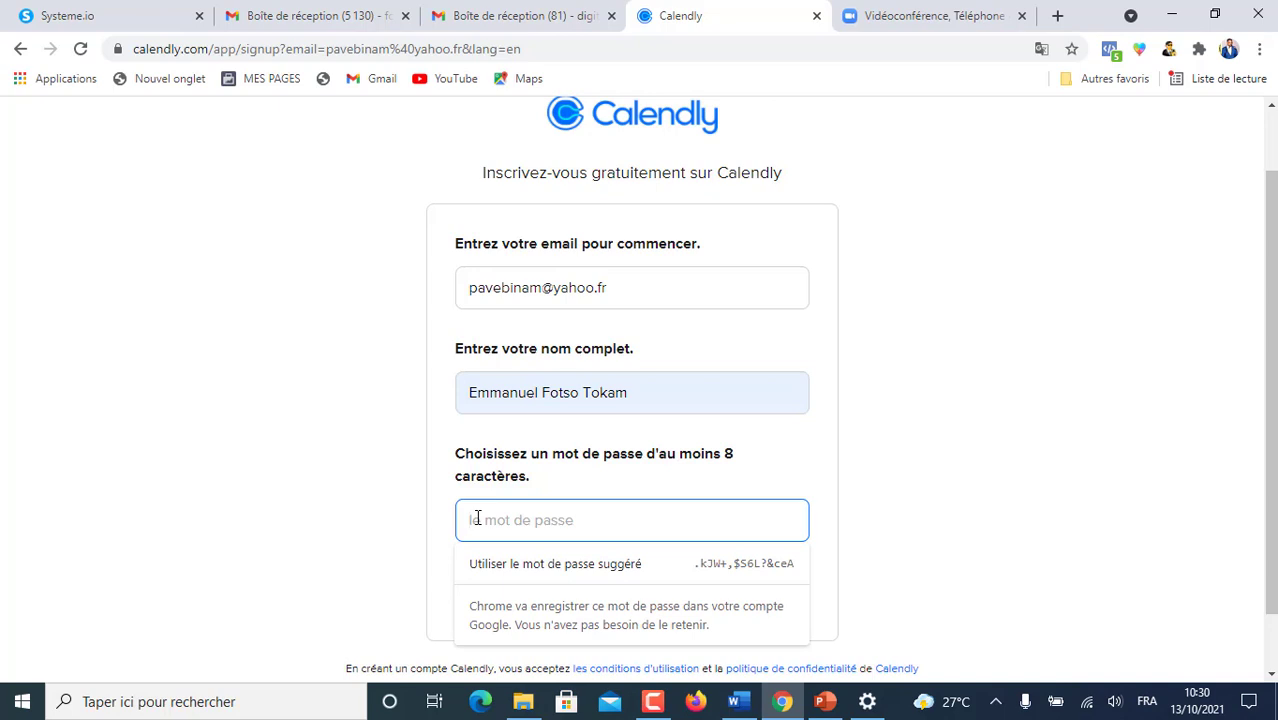
pyautogui.write('•••••••••••')
pyautogui.scroll(-1, 800, 545)
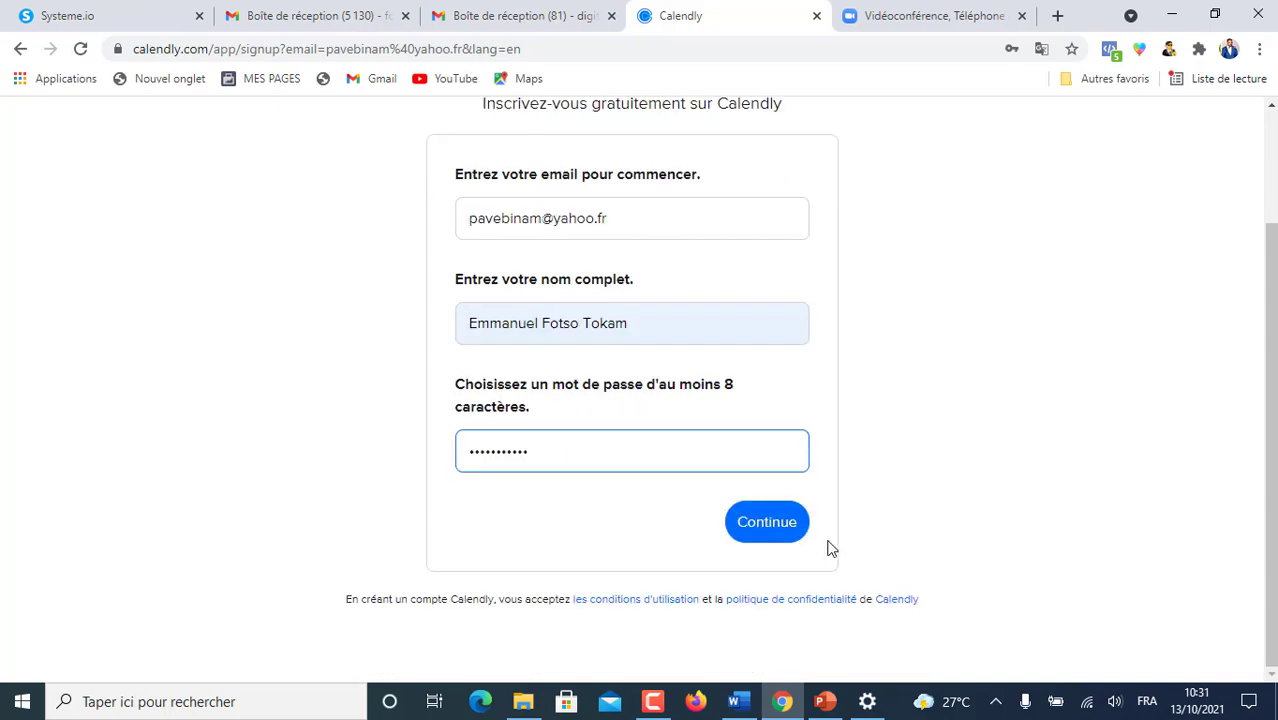
pyautogui.click(779, 523)
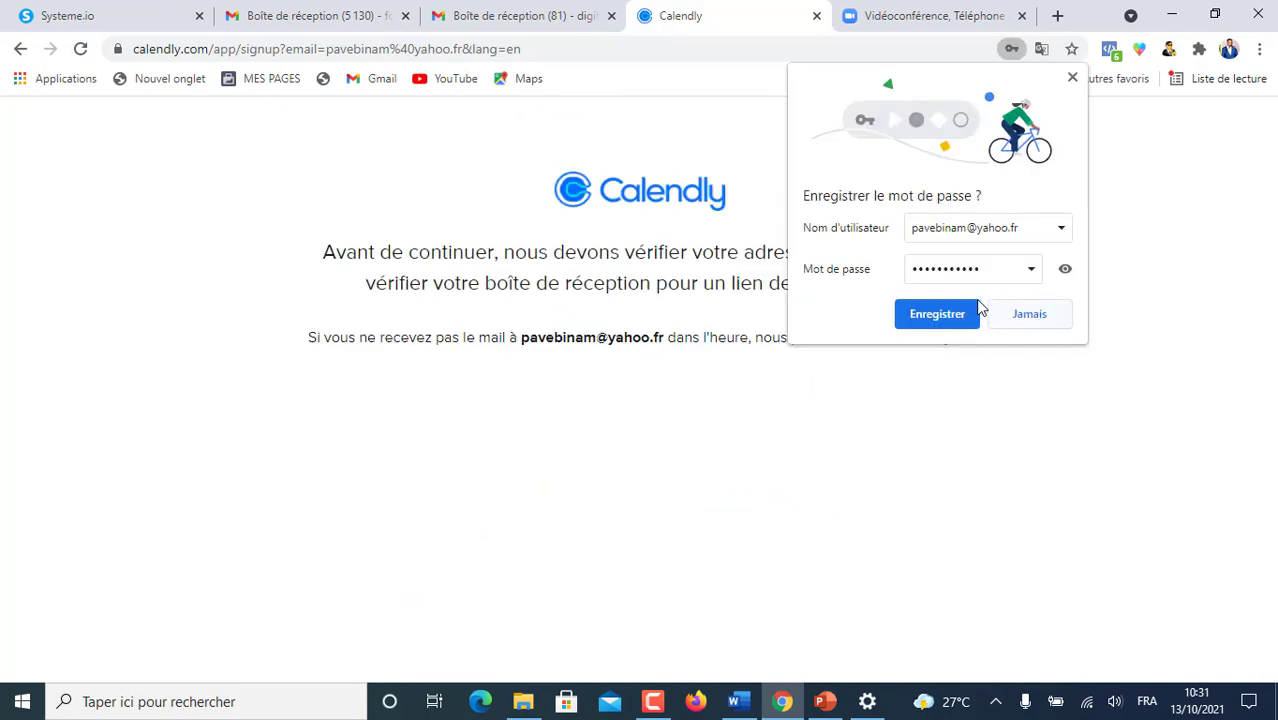
# - Save the new Calendly password in Chrome's password manager
pyautogui.click(1065, 268)
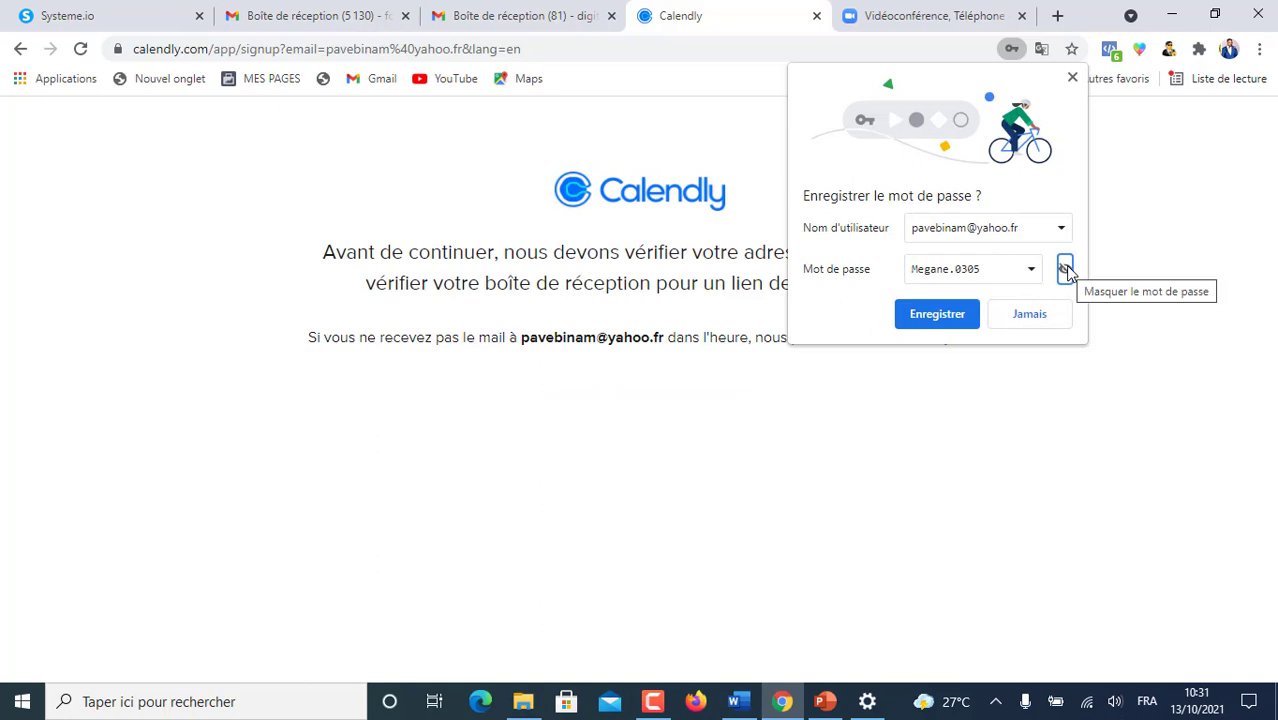
pyautogui.click(1066, 270)
pyautogui.click(937, 314)
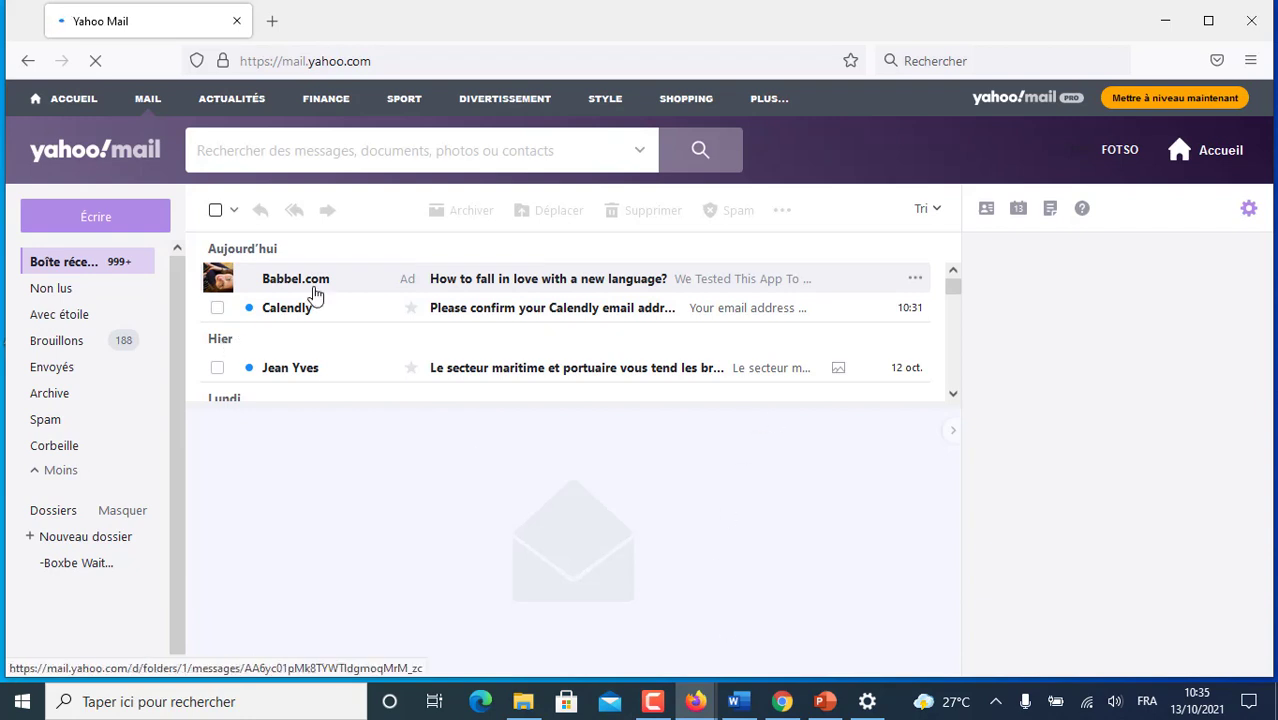
# - Open Calendly's confirmation e-mail, confirm the address, and log in with the account password
pyautogui.click(486, 316)
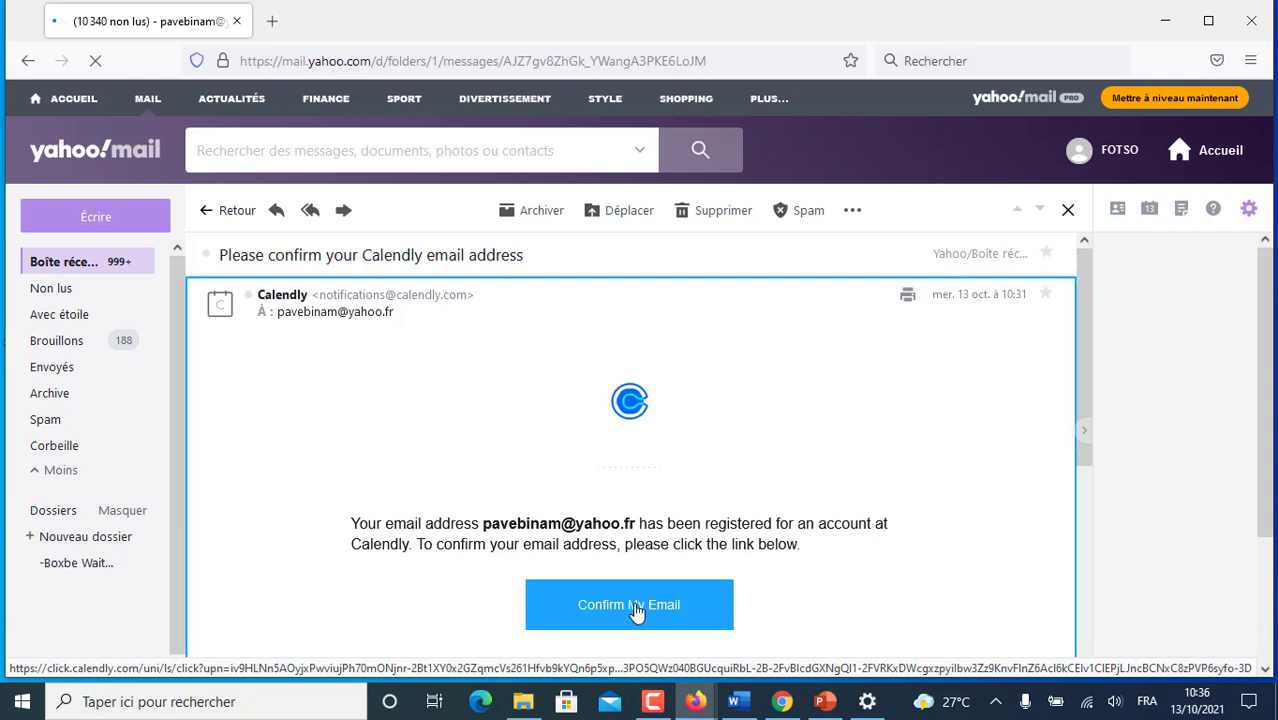
pyautogui.click(637, 607)
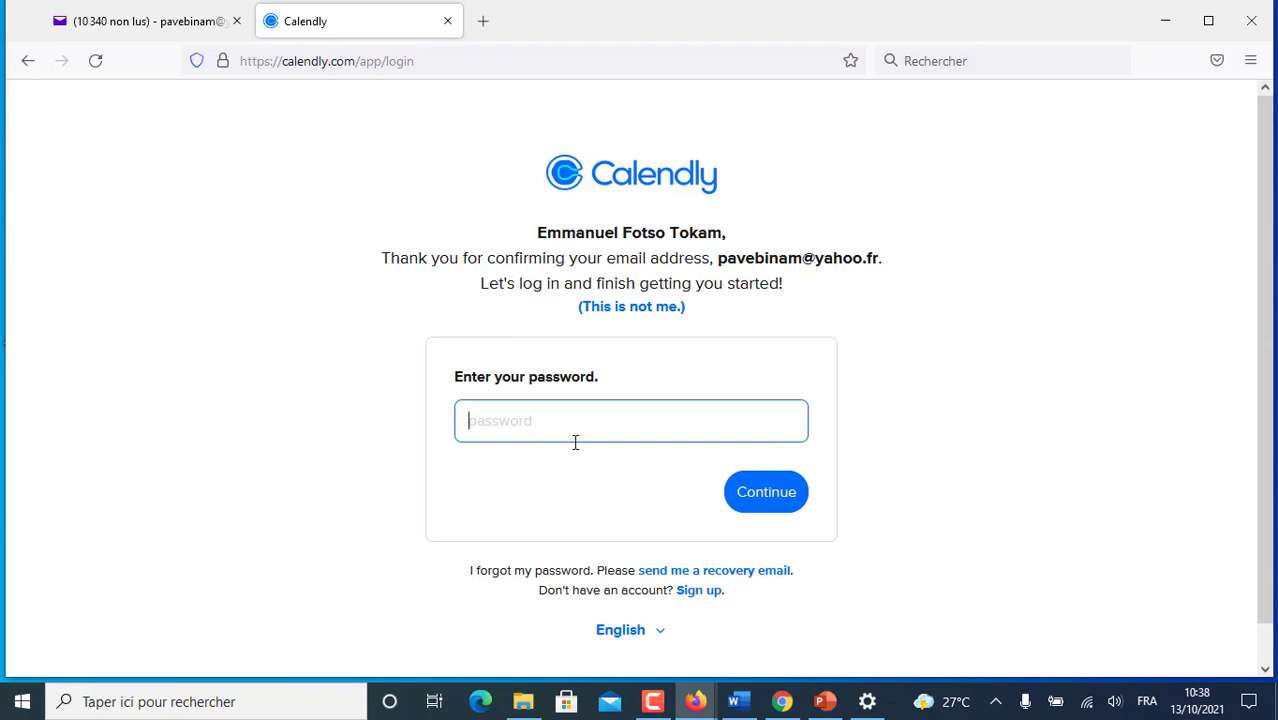
pyautogui.write('•••••••••••')
pyautogui.press('Return')
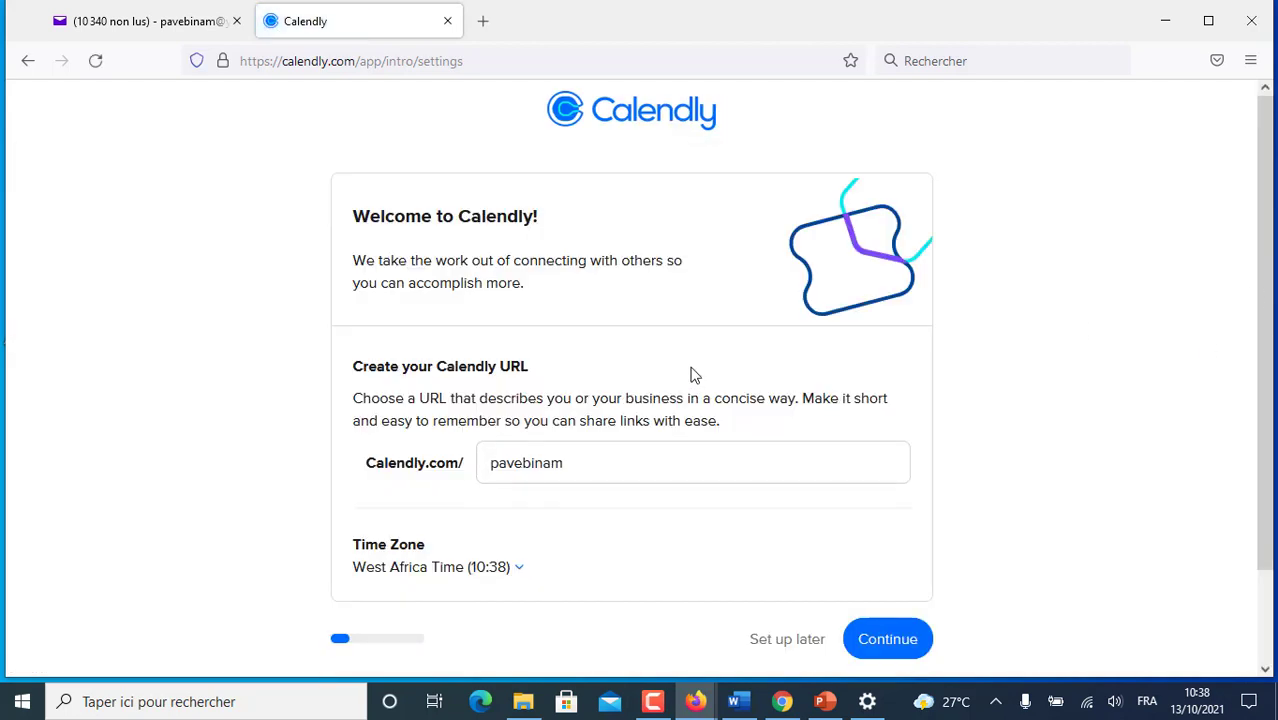
# - Scroll the welcome page, then return to the English sign-up page with the e-mail filled in
pyautogui.scroll(-2, 537, 268)
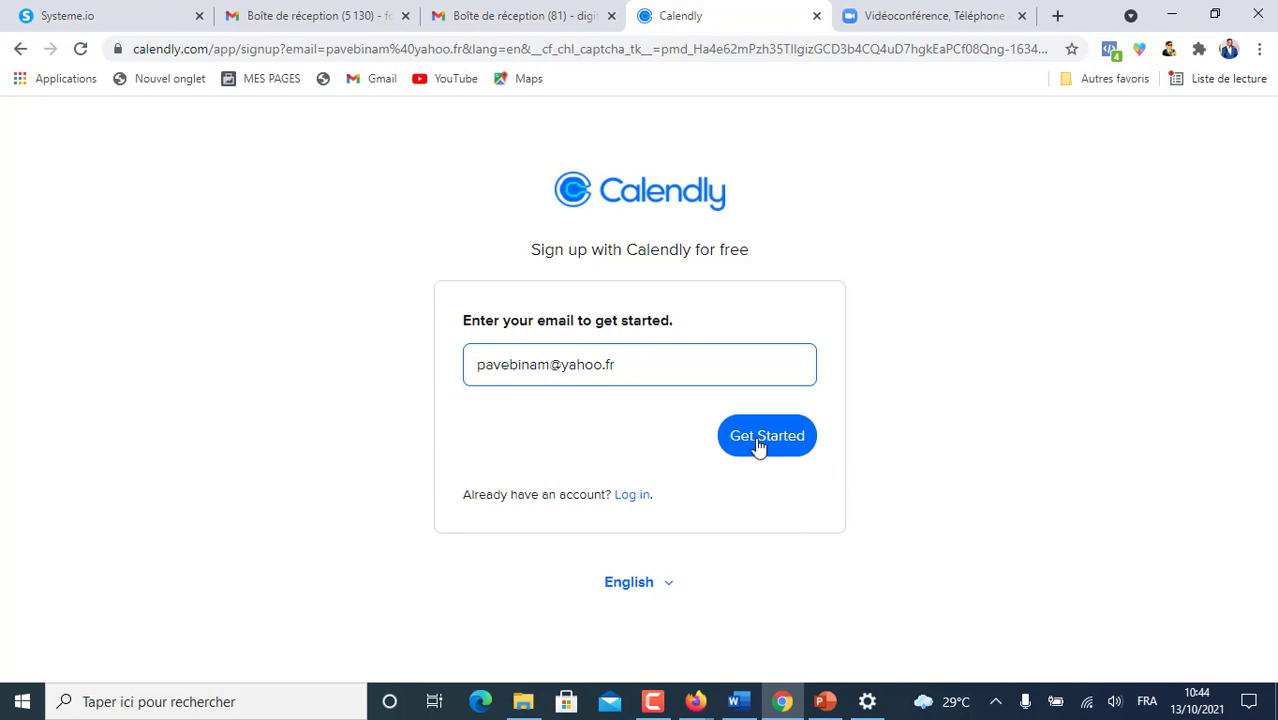
# - Switch the page language to Français and continue with the entered e-mail
pyautogui.click(670, 585)
pyautogui.scroll(-1, 770, 581)
pyautogui.click(660, 568)
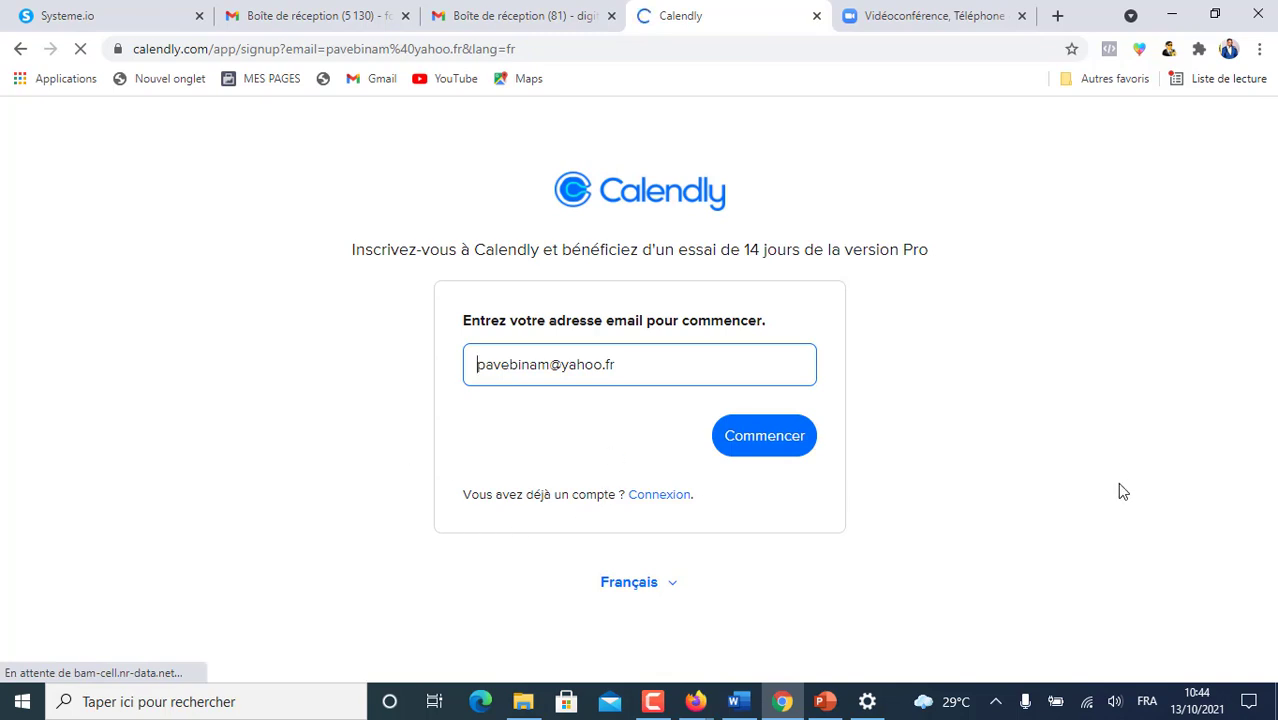
pyautogui.click(758, 440)
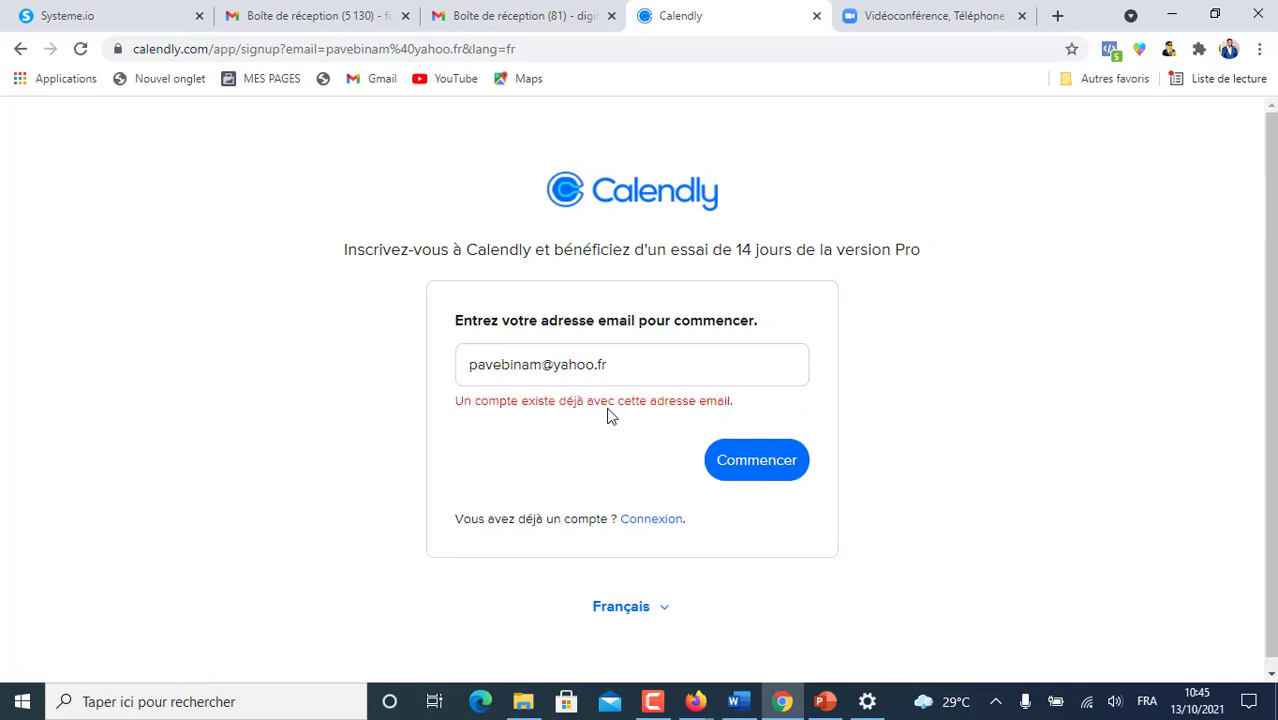
# - Log in to the existing account with the saved e-mail and its password
pyautogui.click(655, 522)
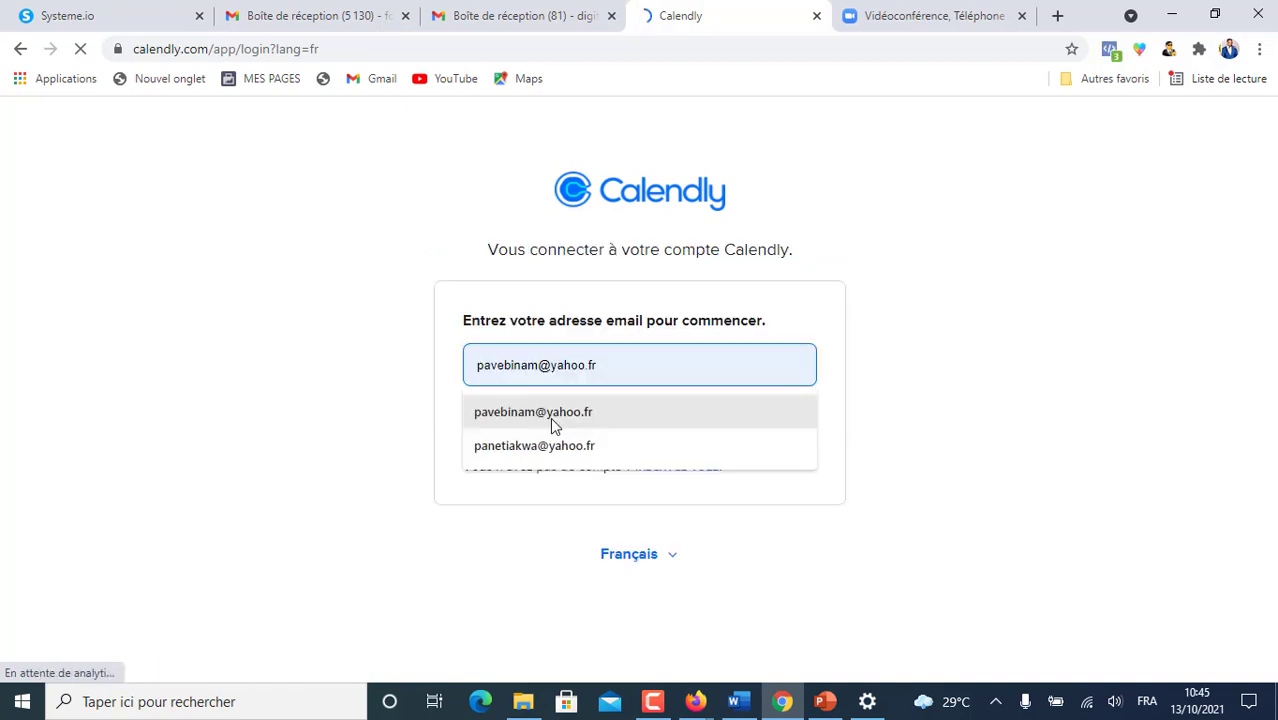
pyautogui.click(550, 417)
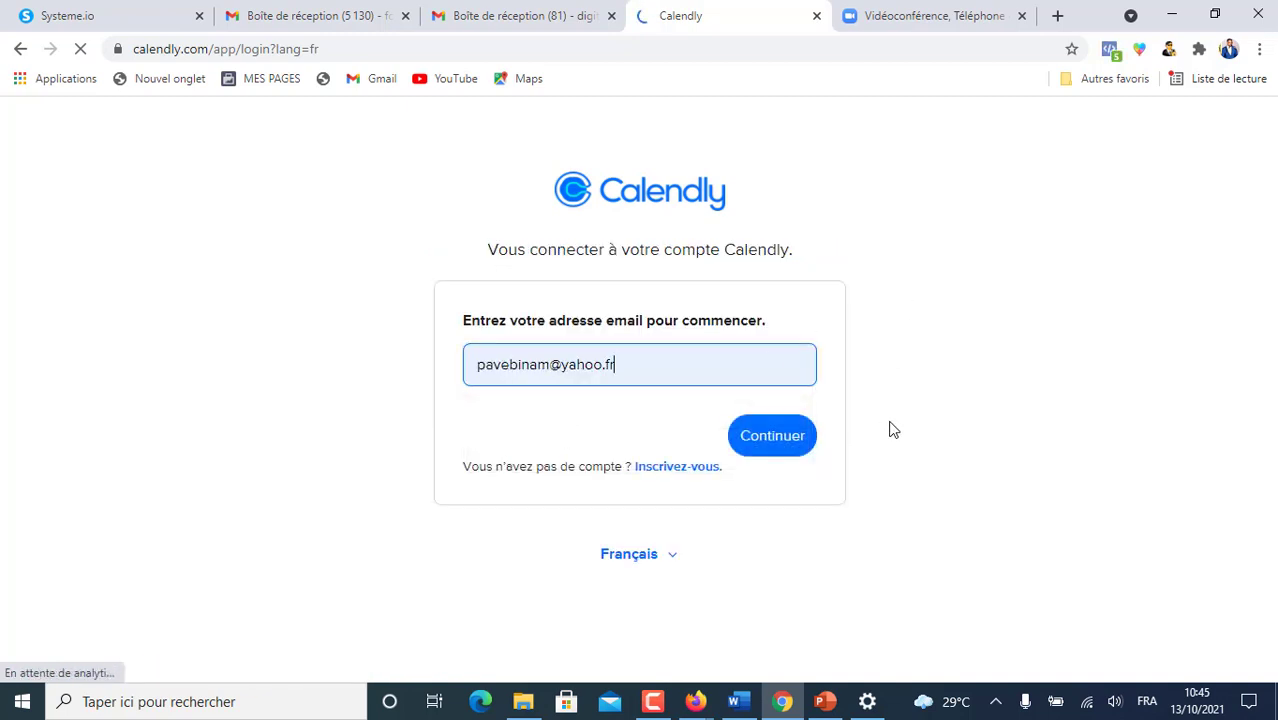
pyautogui.click(767, 440)
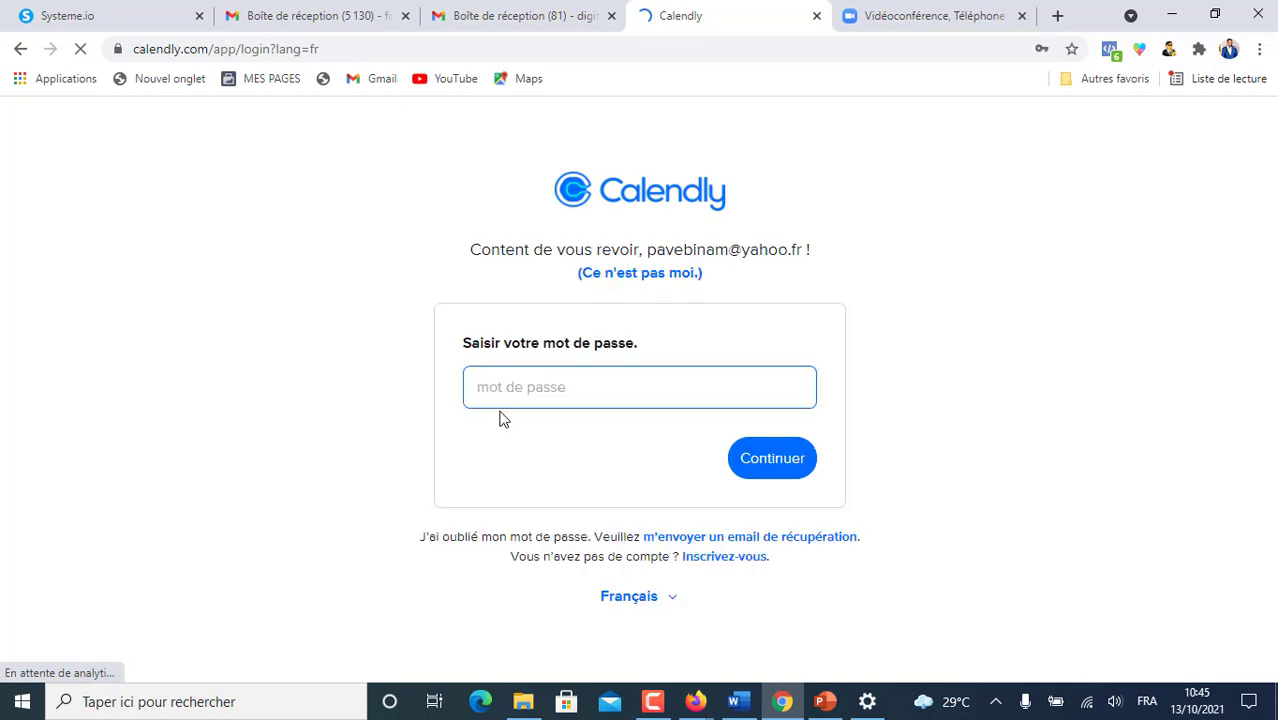
pyautogui.write('•')
pyautogui.press('Return')
# - Decline Chrome's password update and skip the availability setup for later
pyautogui.click(1042, 314)
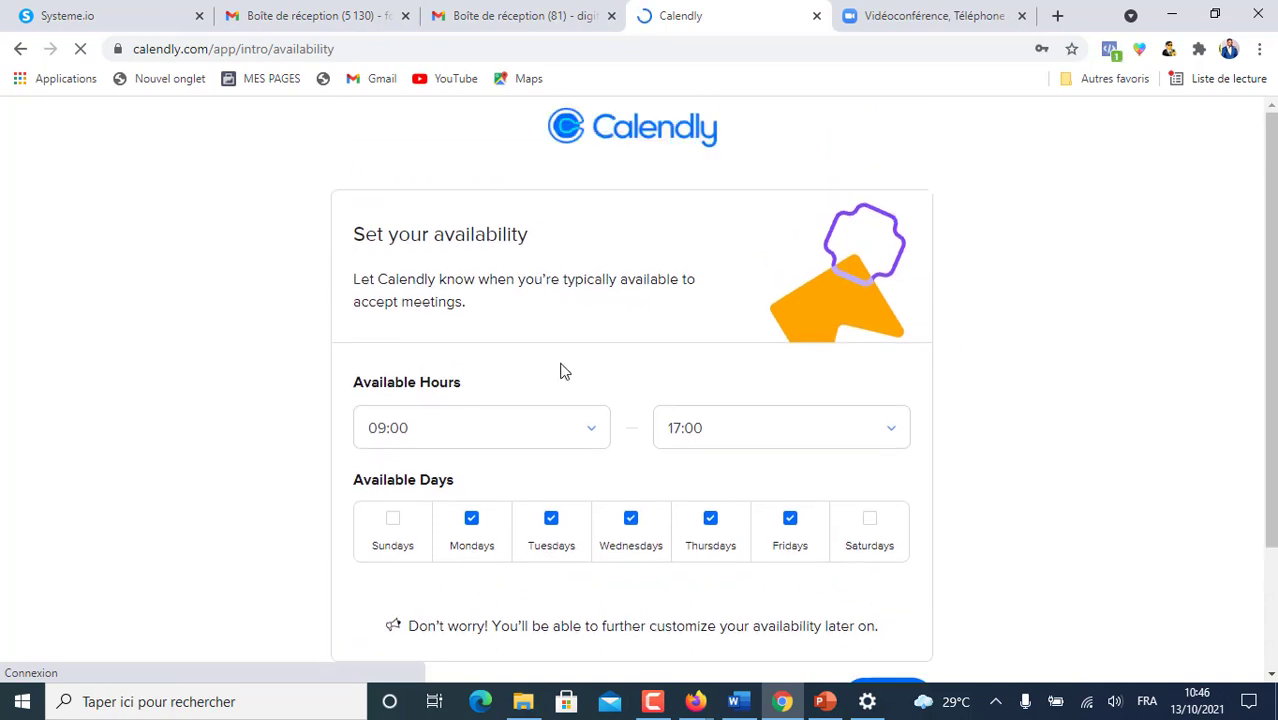
pyautogui.scroll(-2, 598, 280)
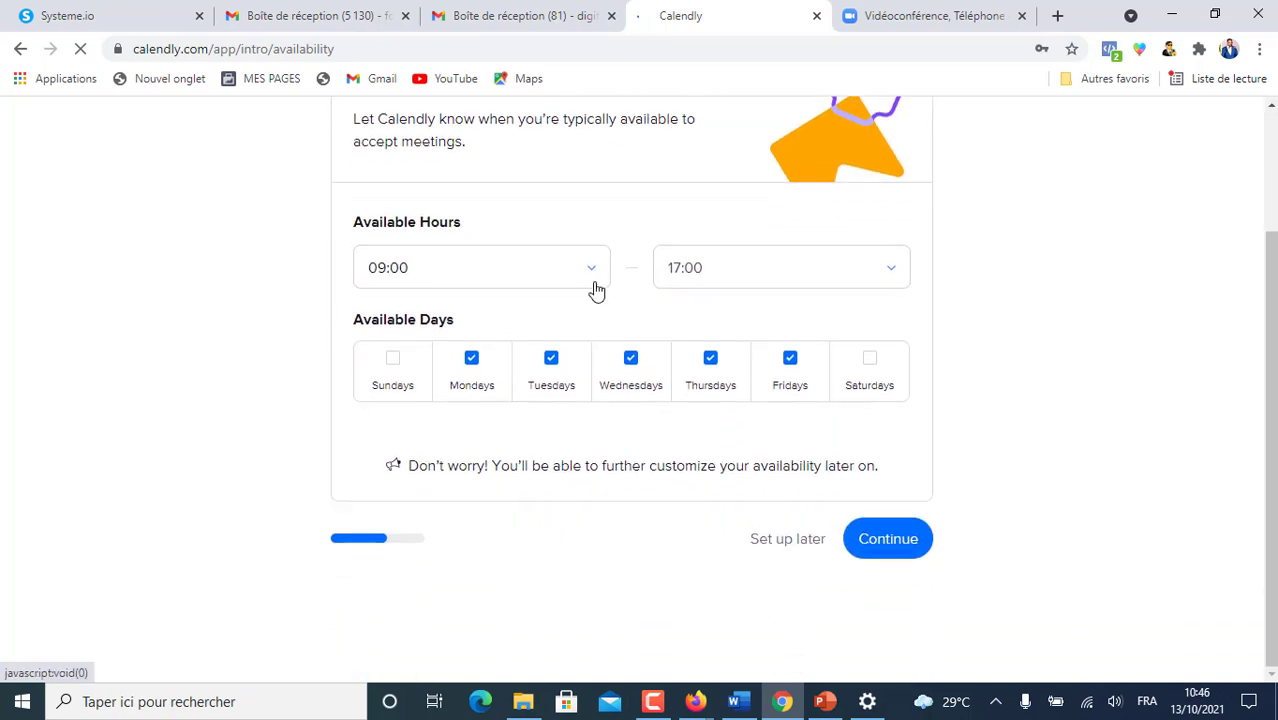
pyautogui.click(763, 541)
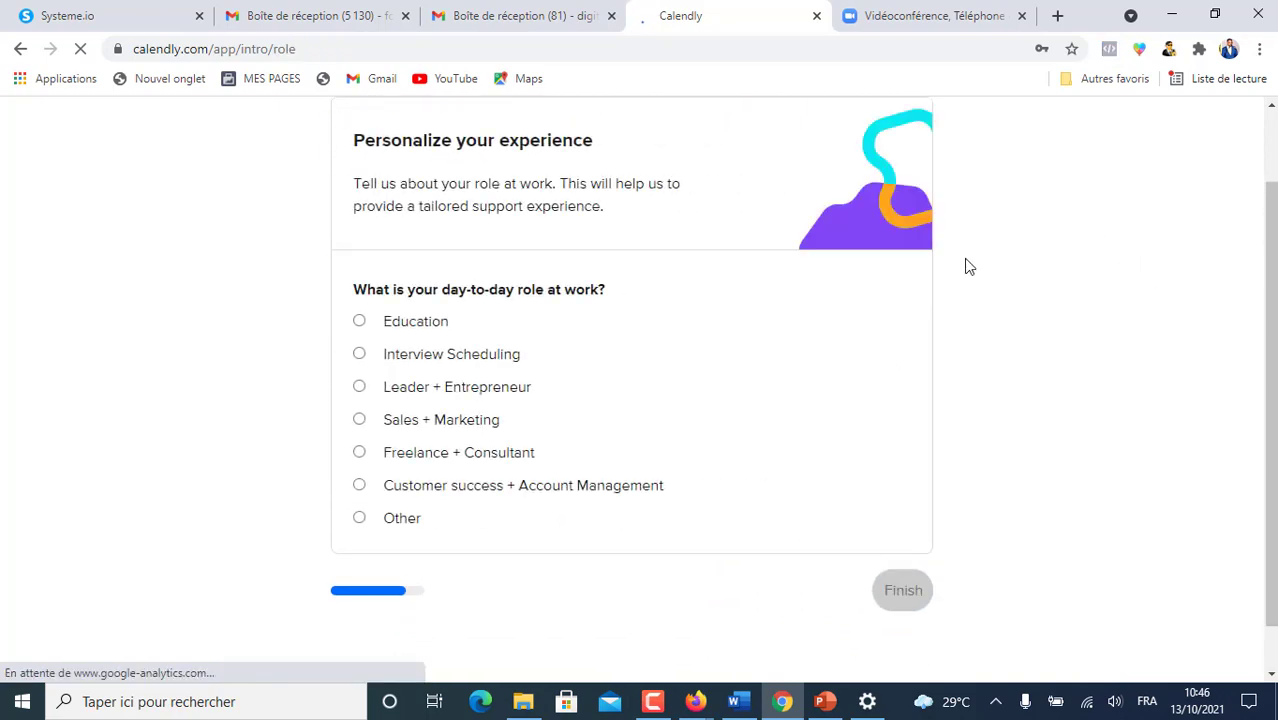
# - Translate the role page into French, choose Sales + Marketing, and finish onboarding
pyautogui.rightClick(1062, 334)
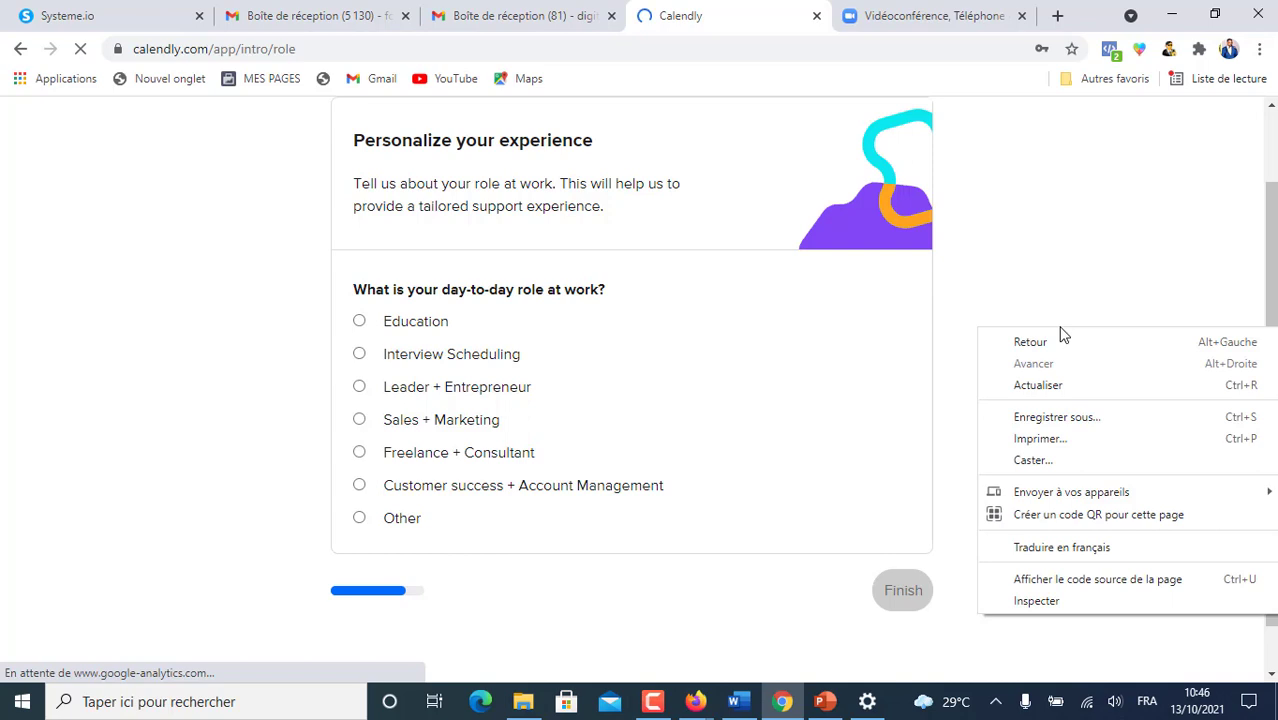
pyautogui.click(1061, 547)
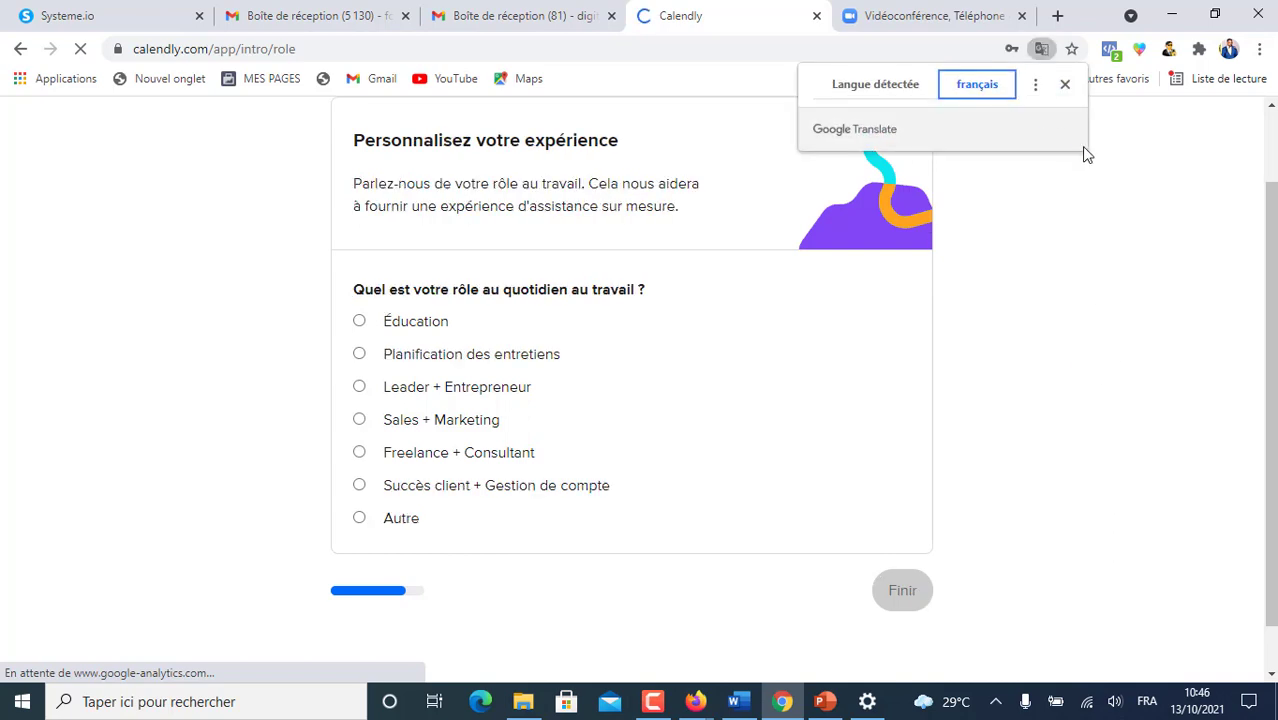
pyautogui.click(1110, 292)
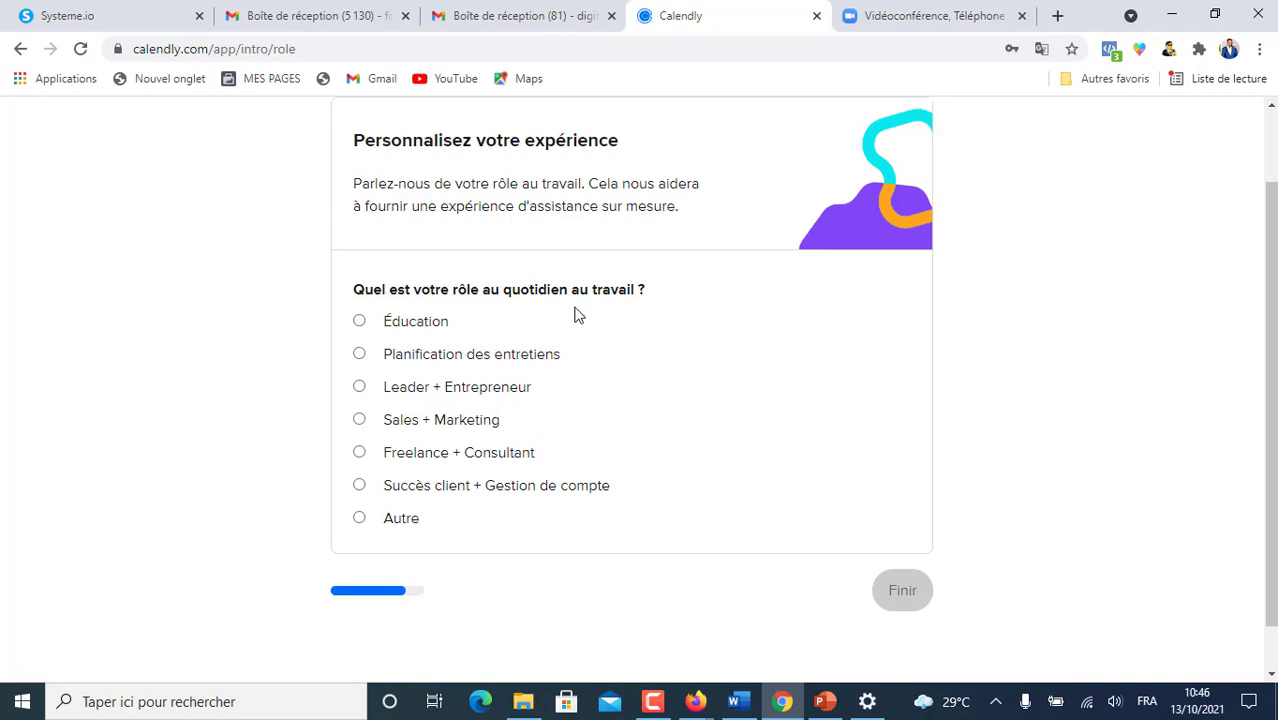
pyautogui.click(600, 420)
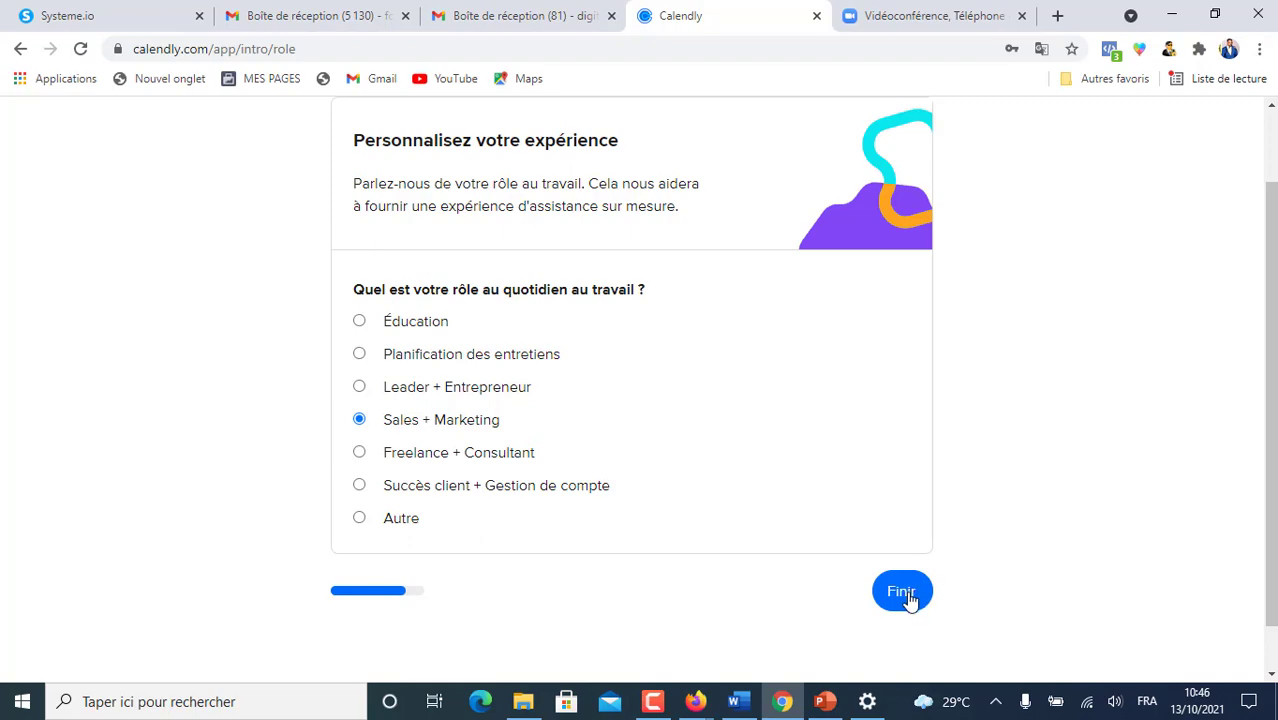
pyautogui.click(903, 592)
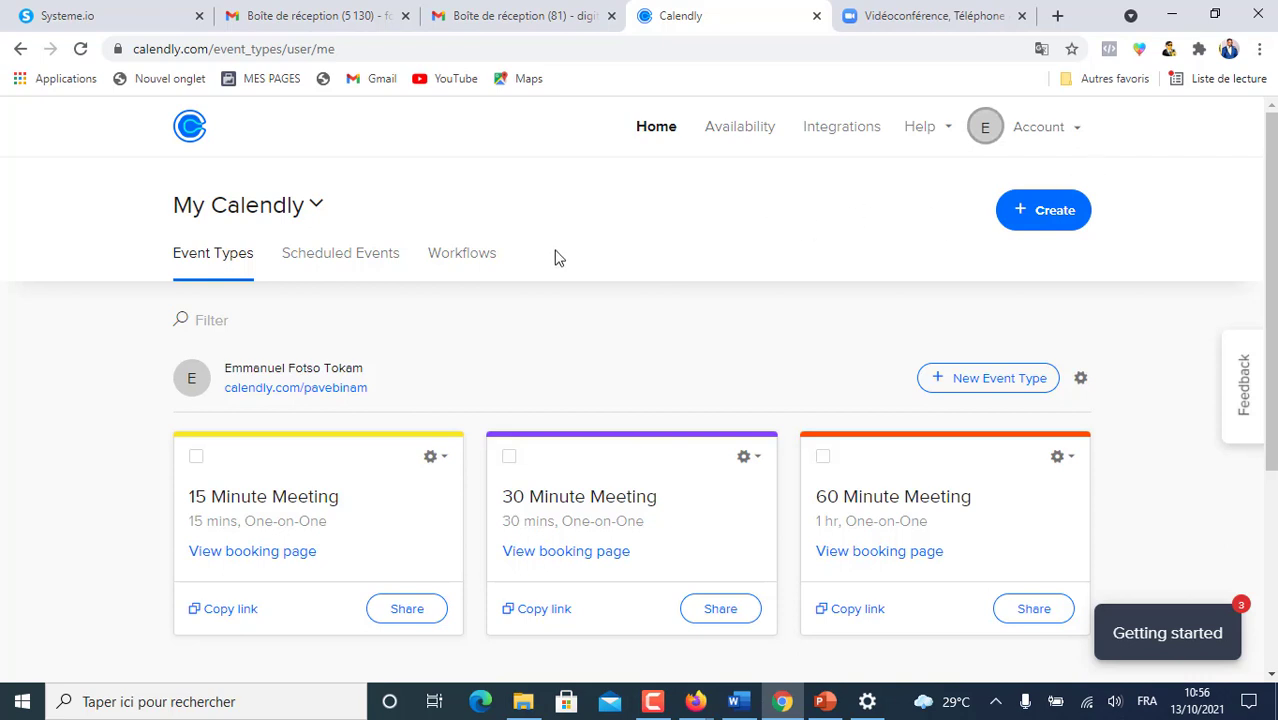
# - Open the Billing page from the account menu and view the available upgrade plans
pyautogui.click(1082, 135)
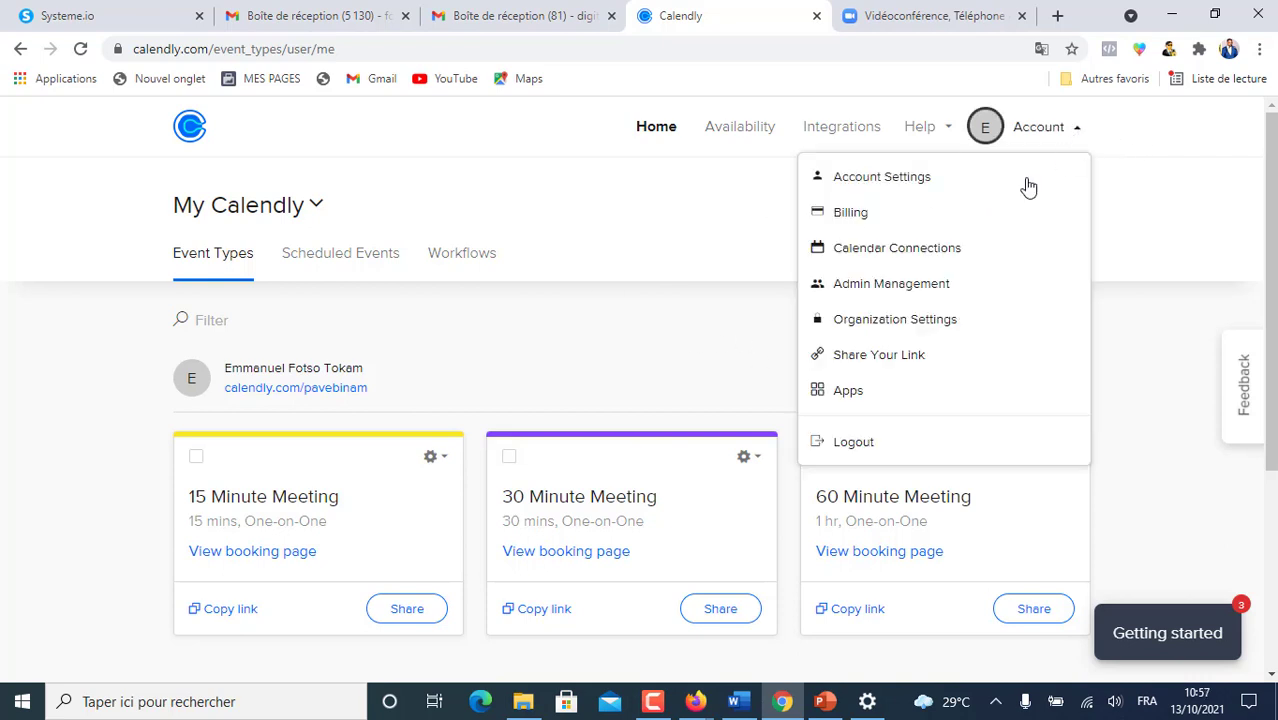
pyautogui.click(850, 222)
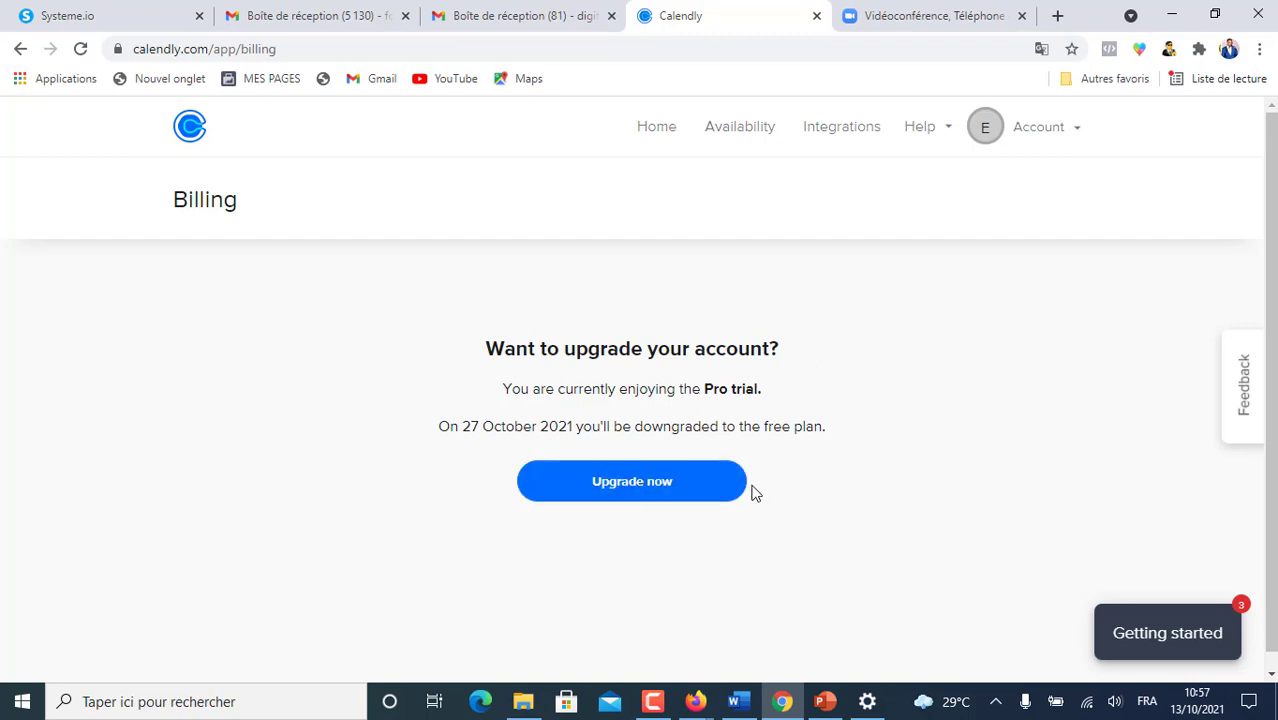
pyautogui.click(625, 487)
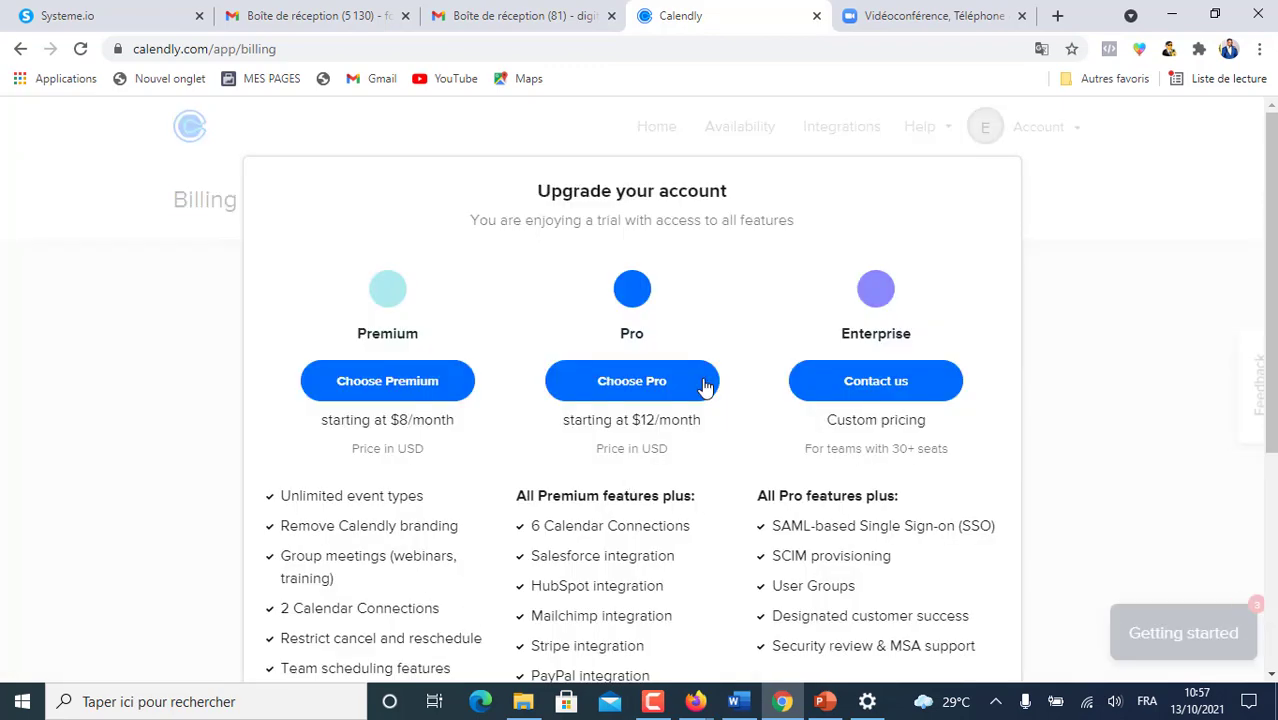
# - Review the plan comparison, cancel it, and return to the Home event types page
pyautogui.scroll(-1, 368, 380)
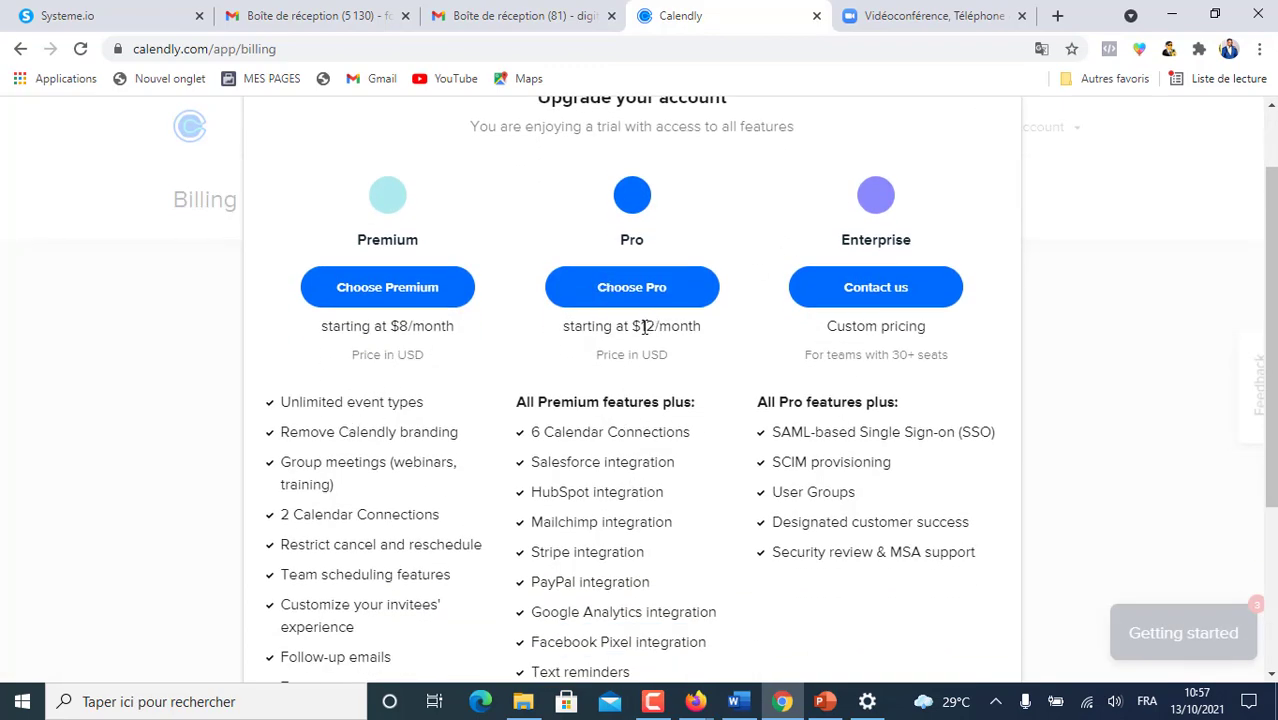
pyautogui.scroll(-1, 605, 265)
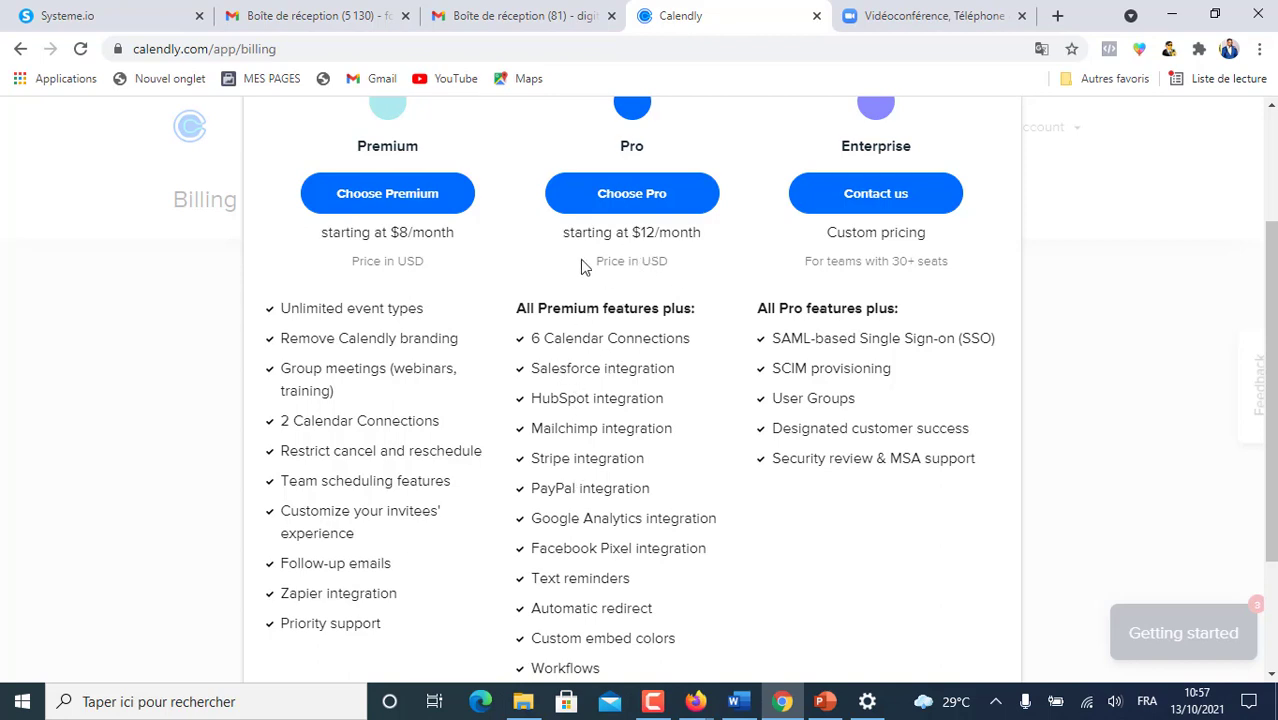
pyautogui.scroll(3, 584, 360)
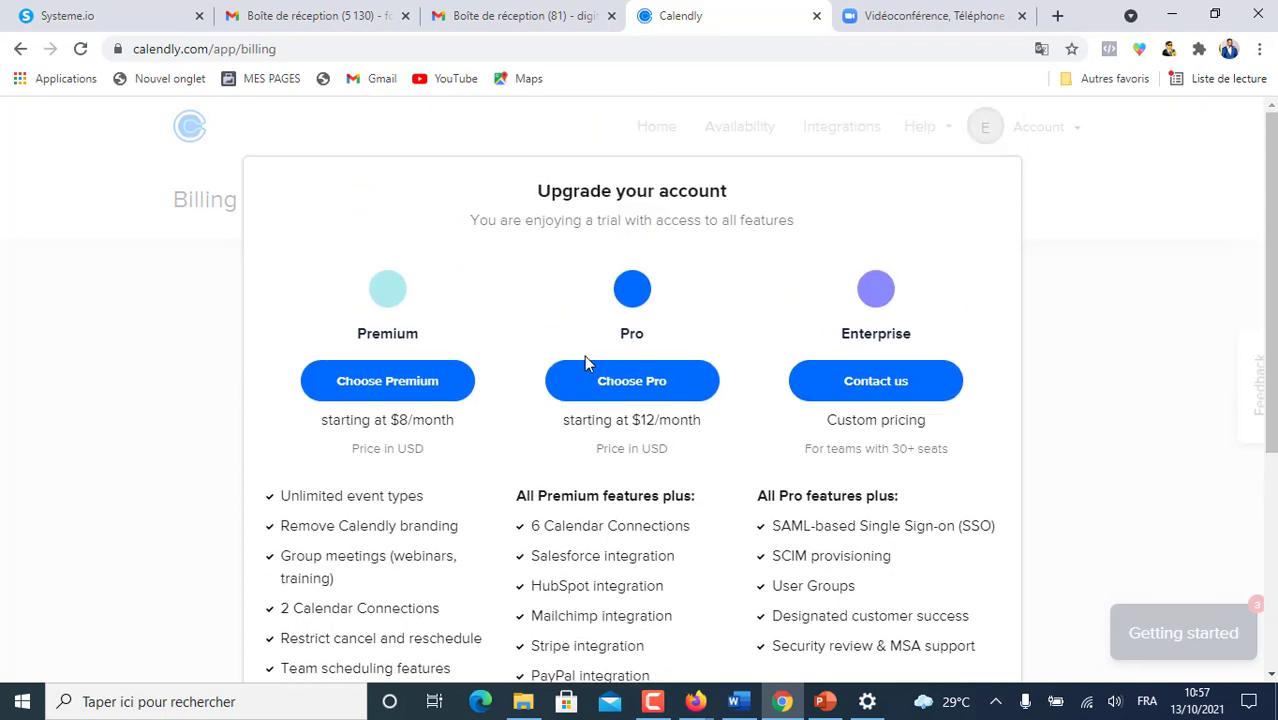
pyautogui.scroll(-4, 588, 356)
pyautogui.scroll(4, 592, 358)
pyautogui.scroll(-4, 593, 357)
pyautogui.scroll(4, 583, 175)
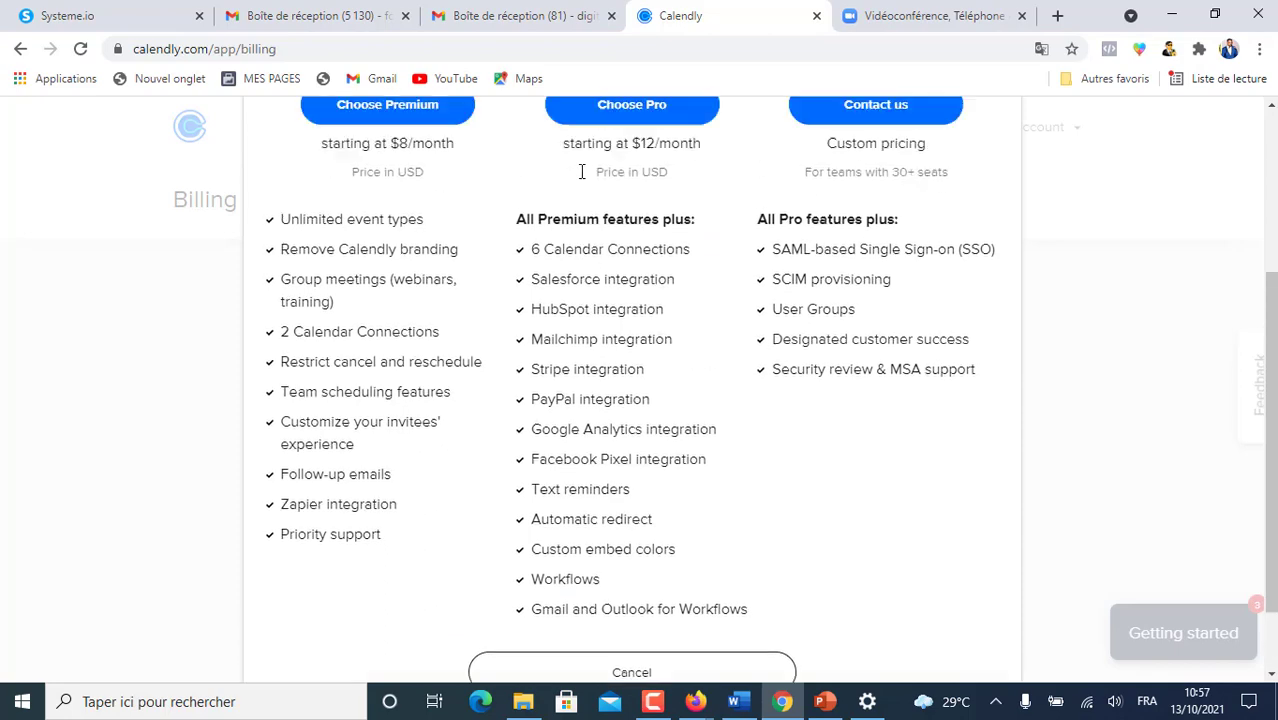
pyautogui.scroll(-3, 587, 365)
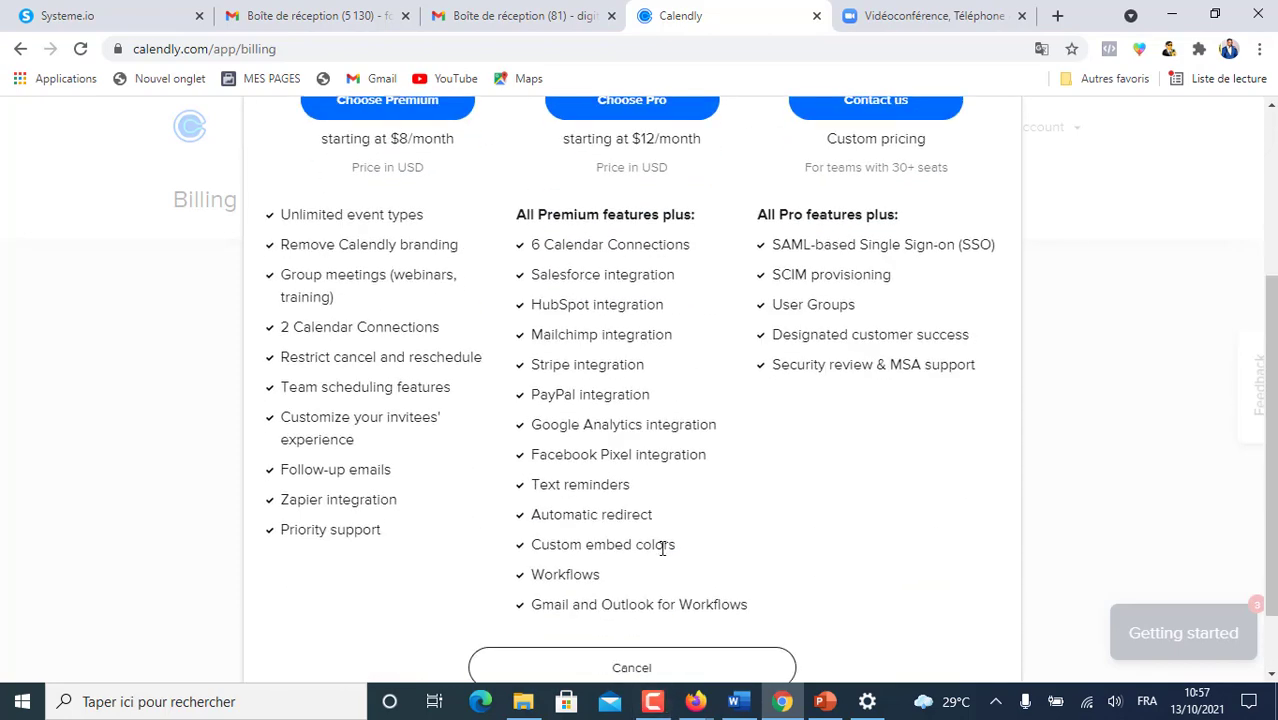
pyautogui.scroll(-1, 650, 590)
pyautogui.scroll(4, 719, 400)
pyautogui.scroll(-4, 693, 417)
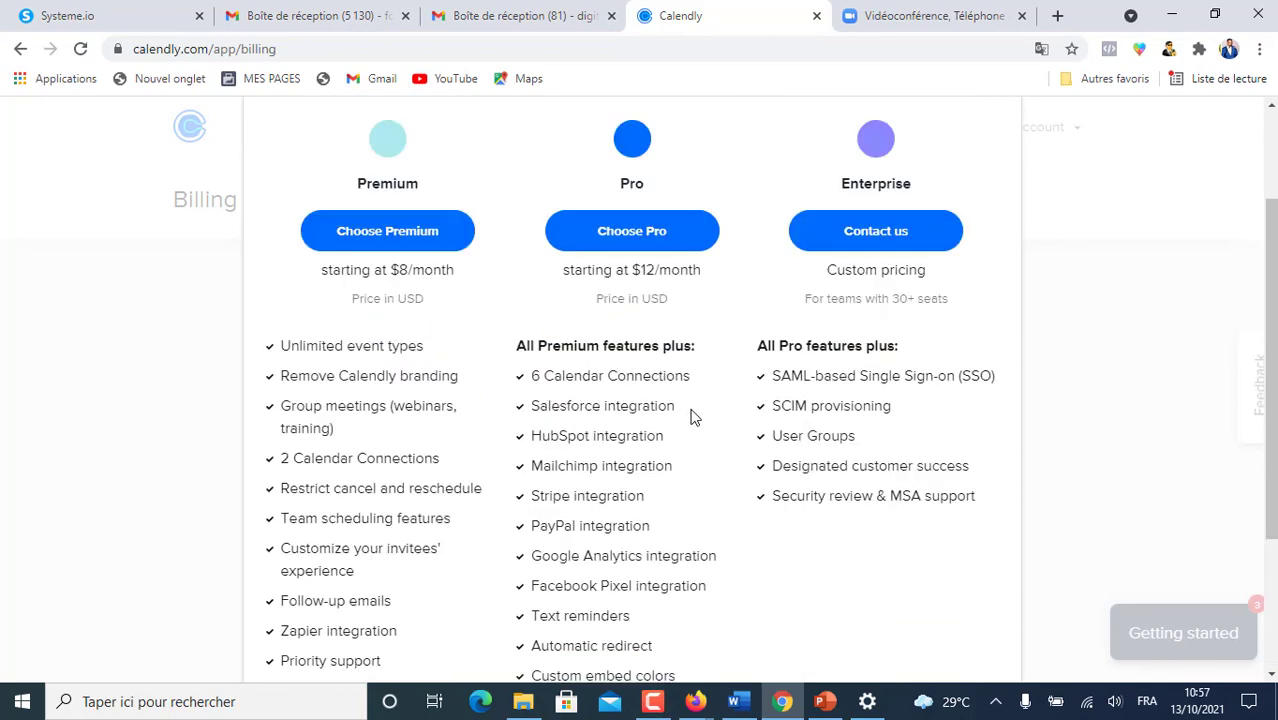
pyautogui.click(626, 585)
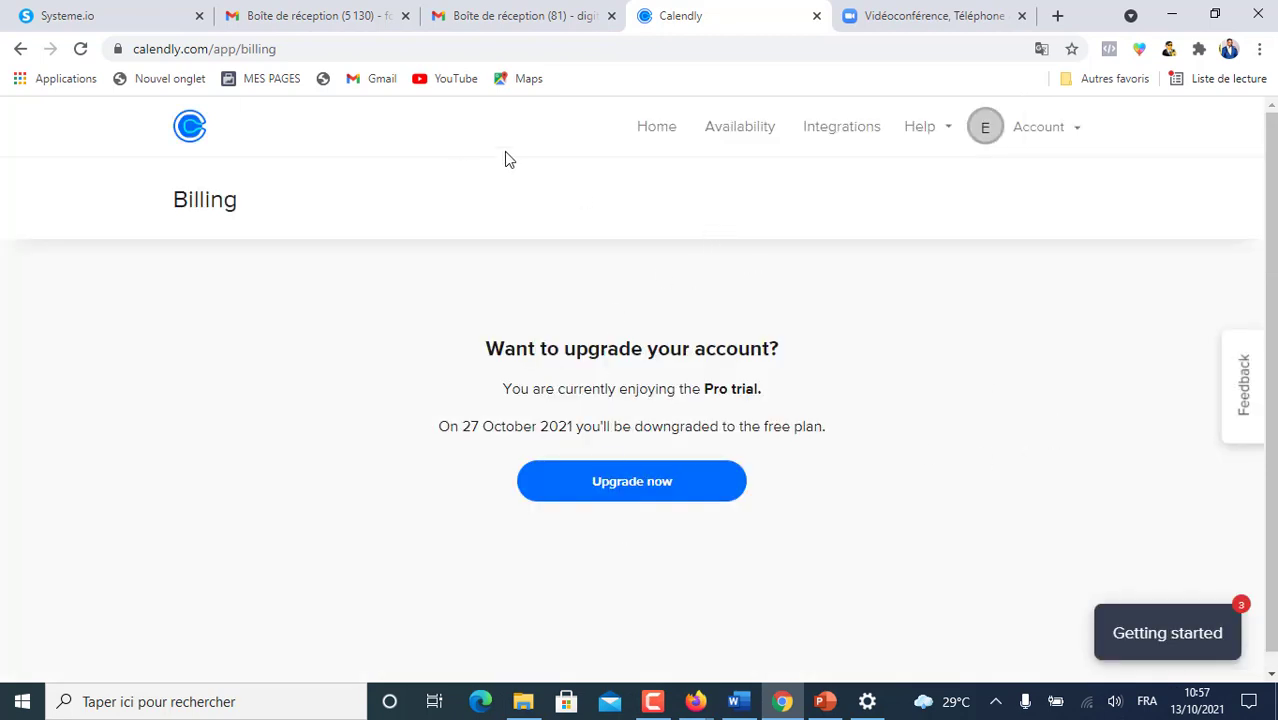
pyautogui.click(648, 134)
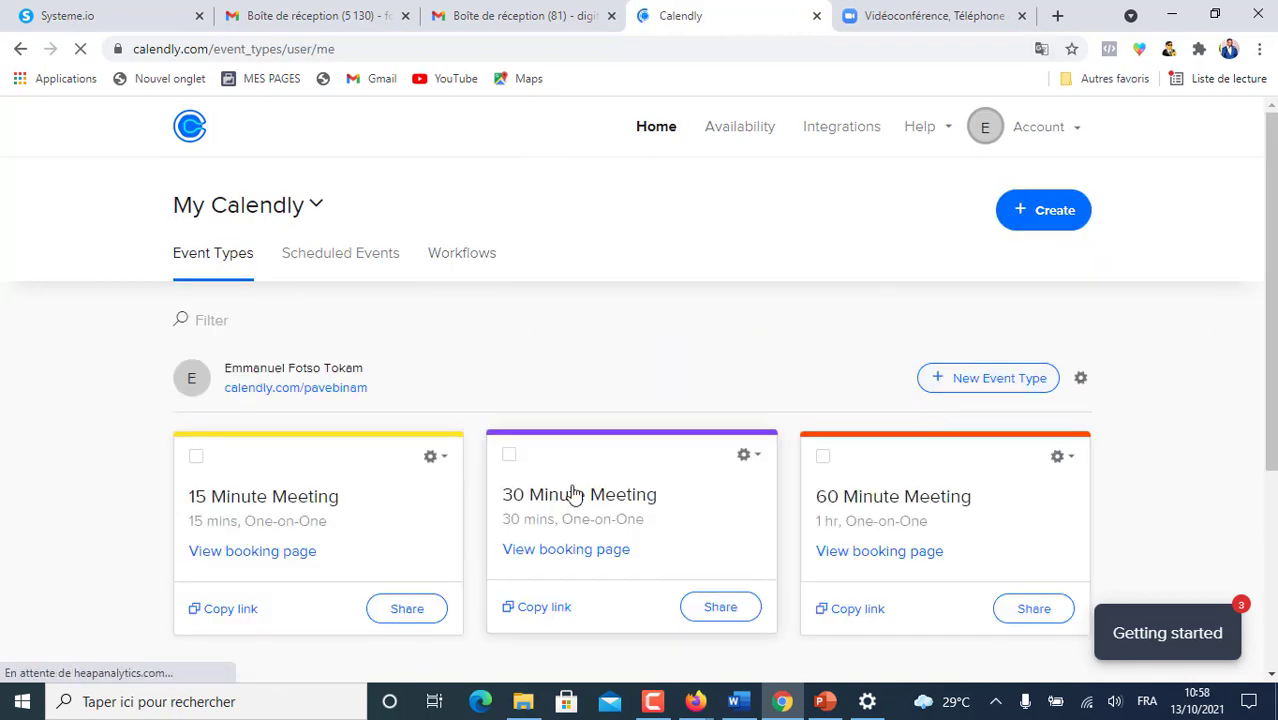
# - Select the 15, 30 and 60 Minute Meeting event types and bulk-delete all three
pyautogui.click(1080, 135)
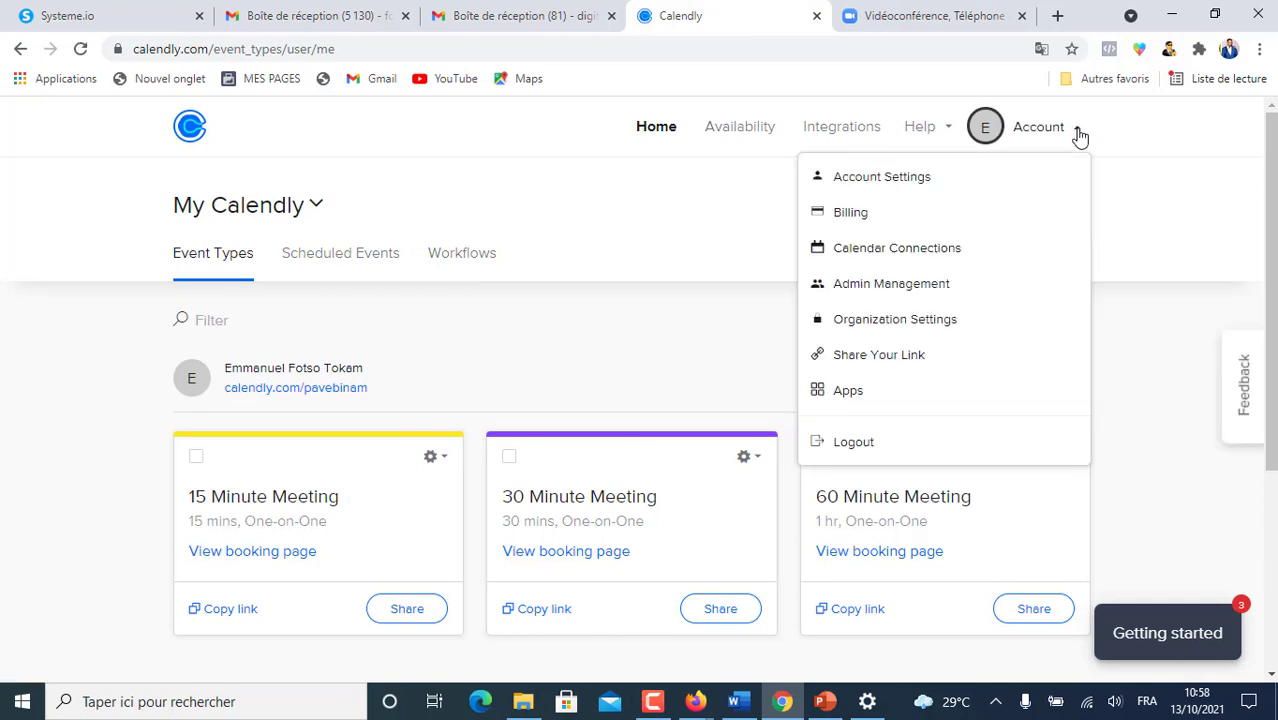
pyautogui.click(611, 228)
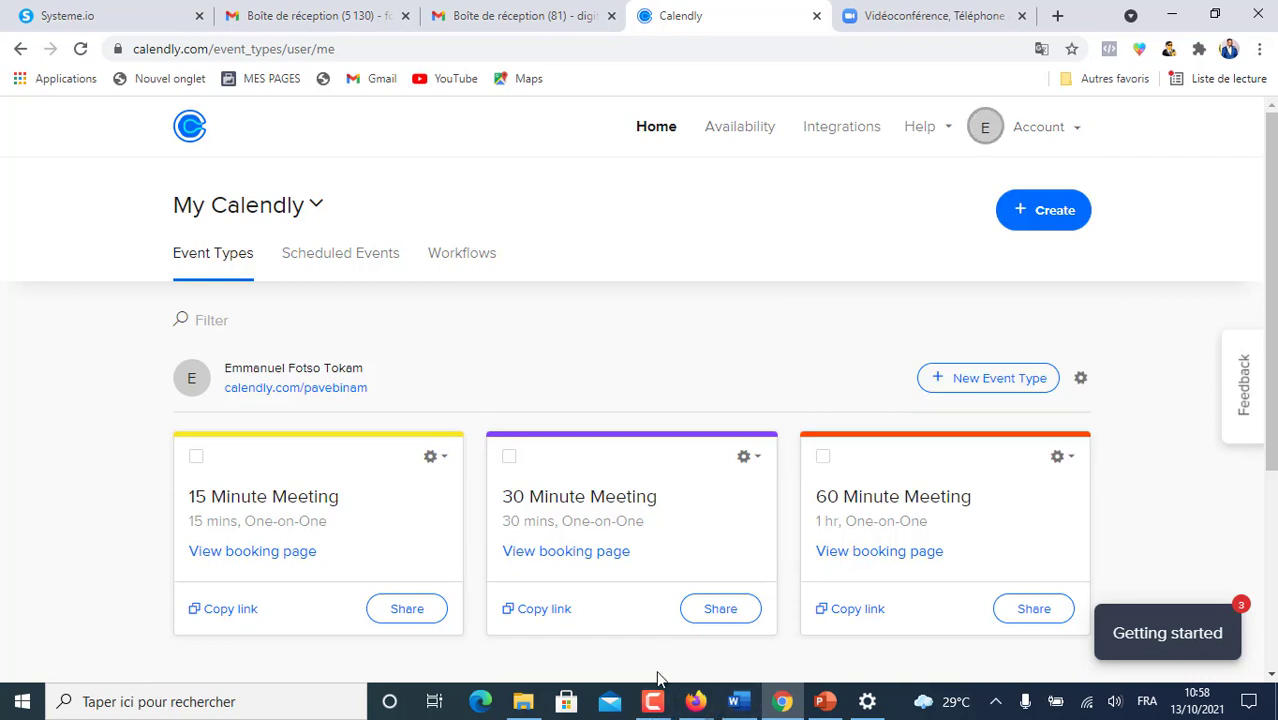
pyautogui.scroll(-2, 884, 360)
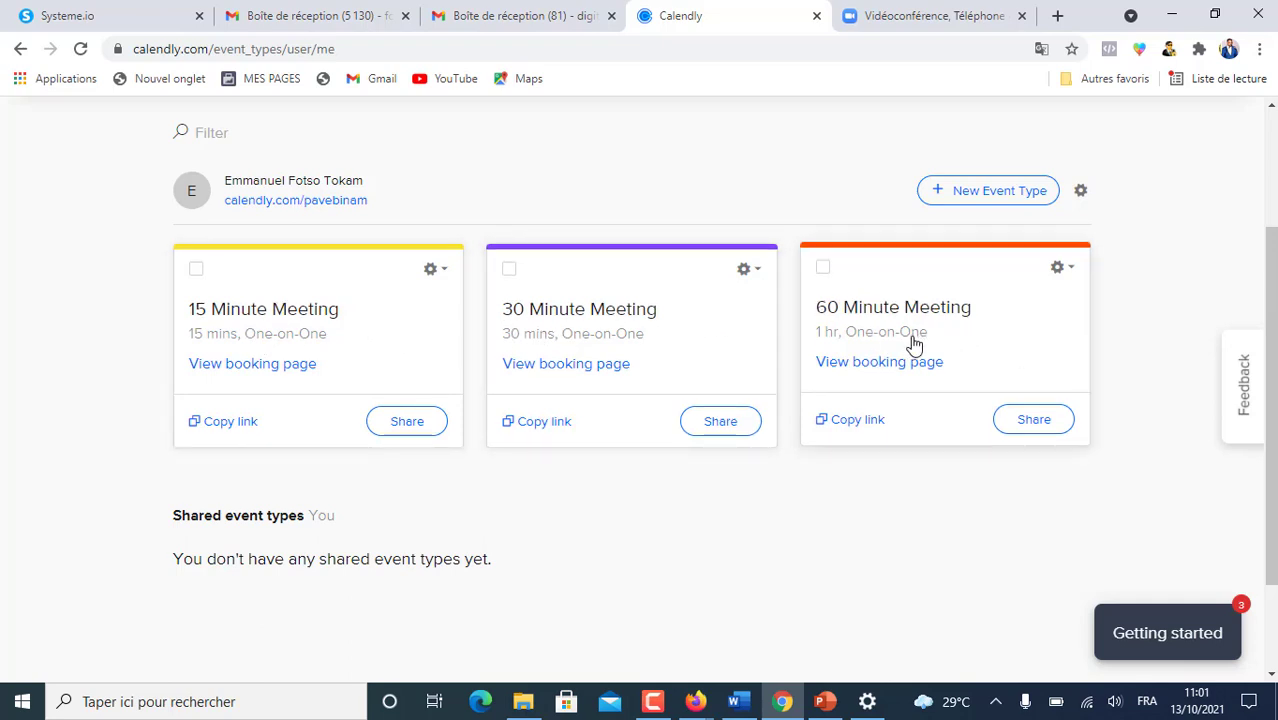
pyautogui.click(195, 270)
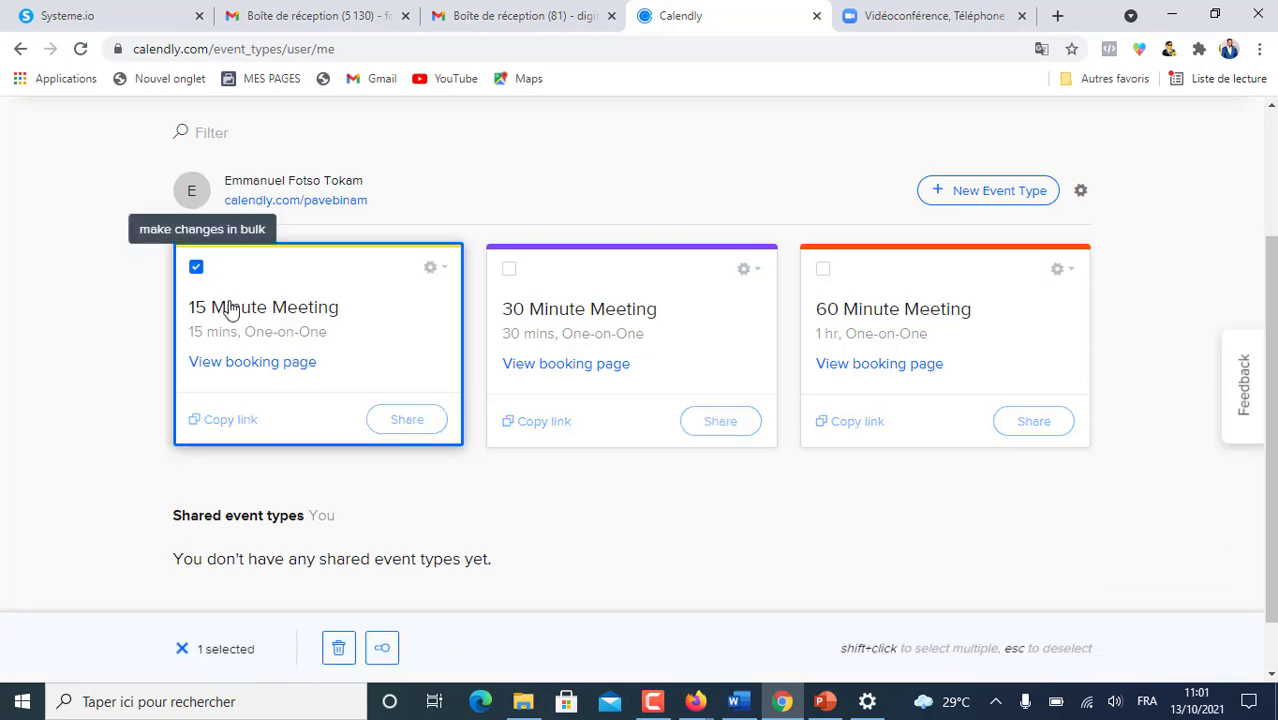
pyautogui.click(509, 270)
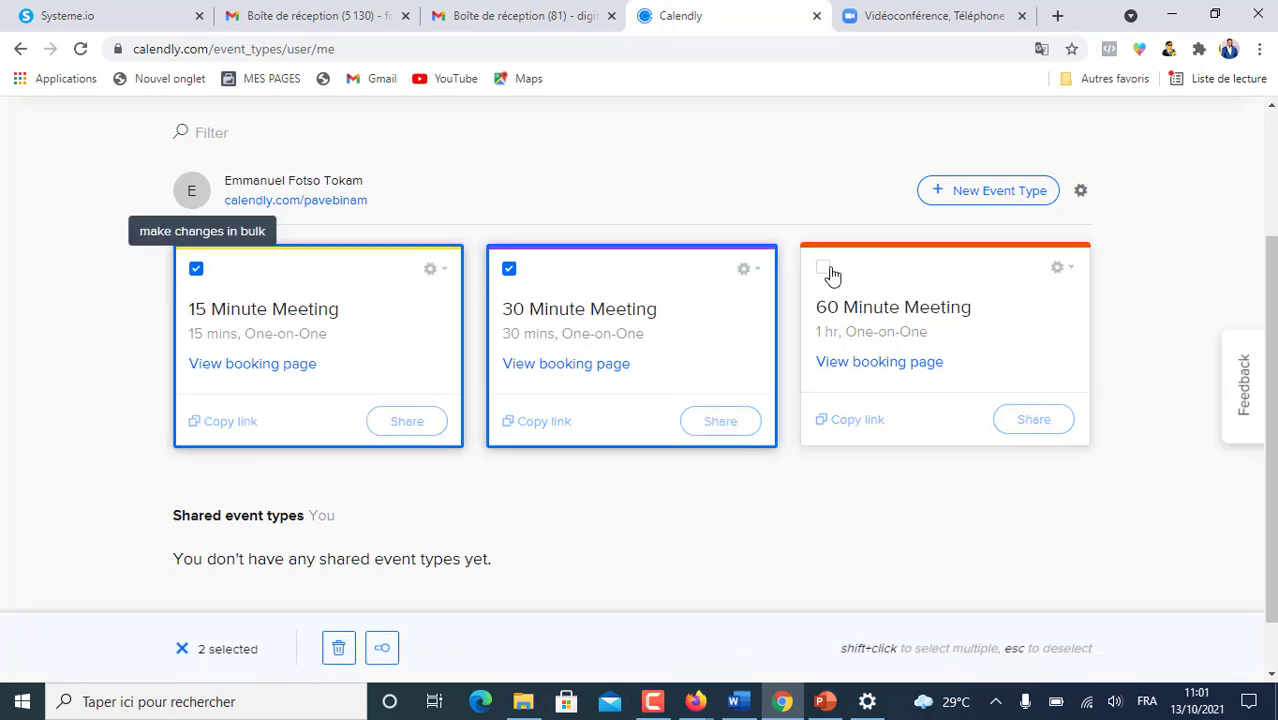
pyautogui.click(822, 270)
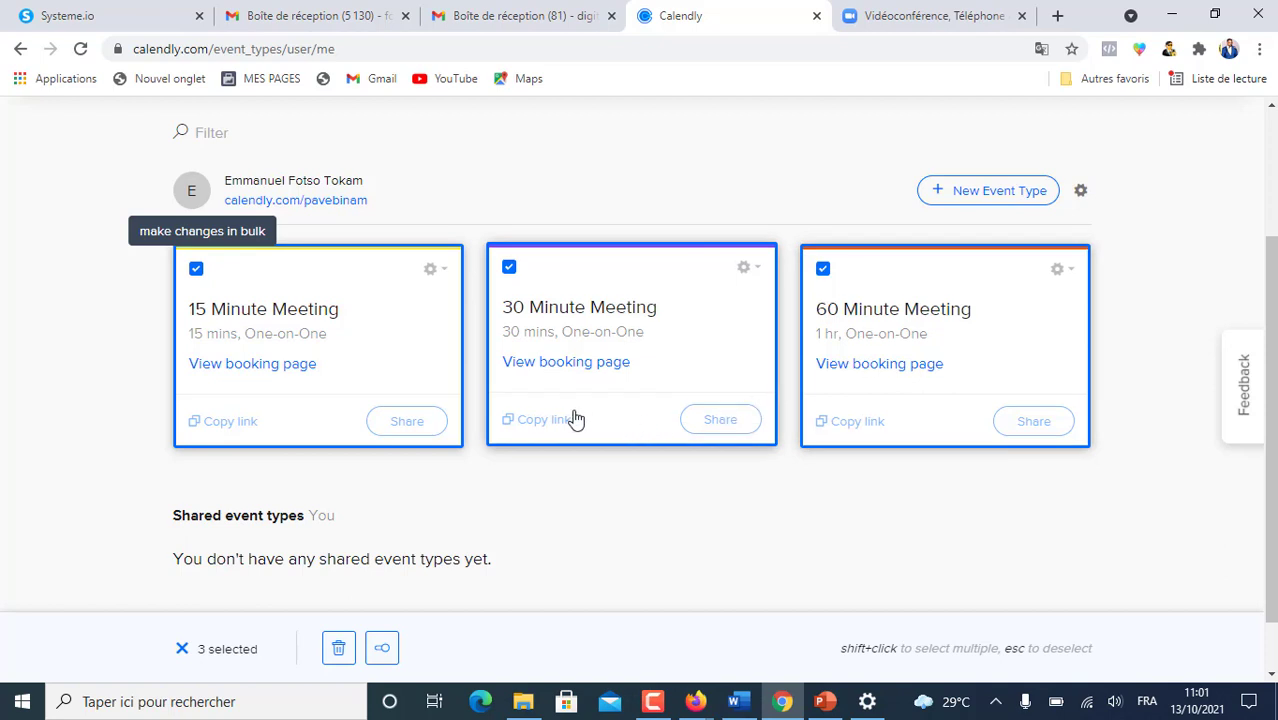
pyautogui.click(339, 650)
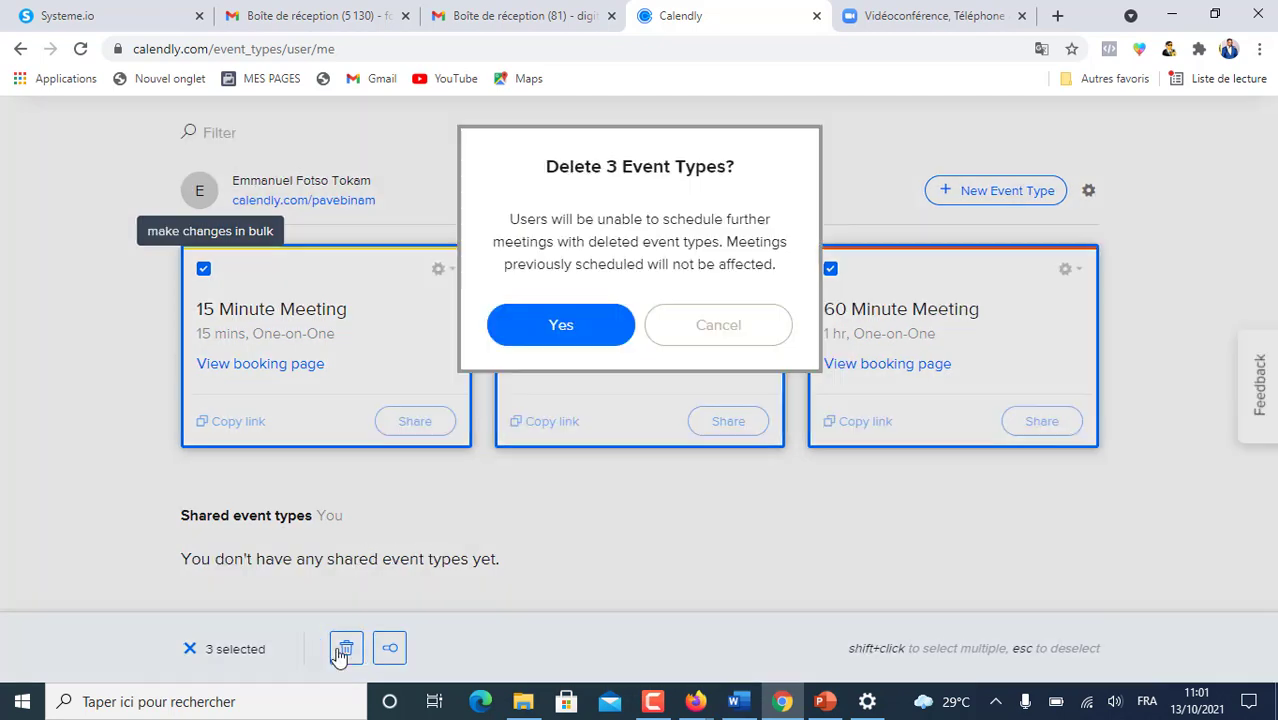
pyautogui.click(563, 328)
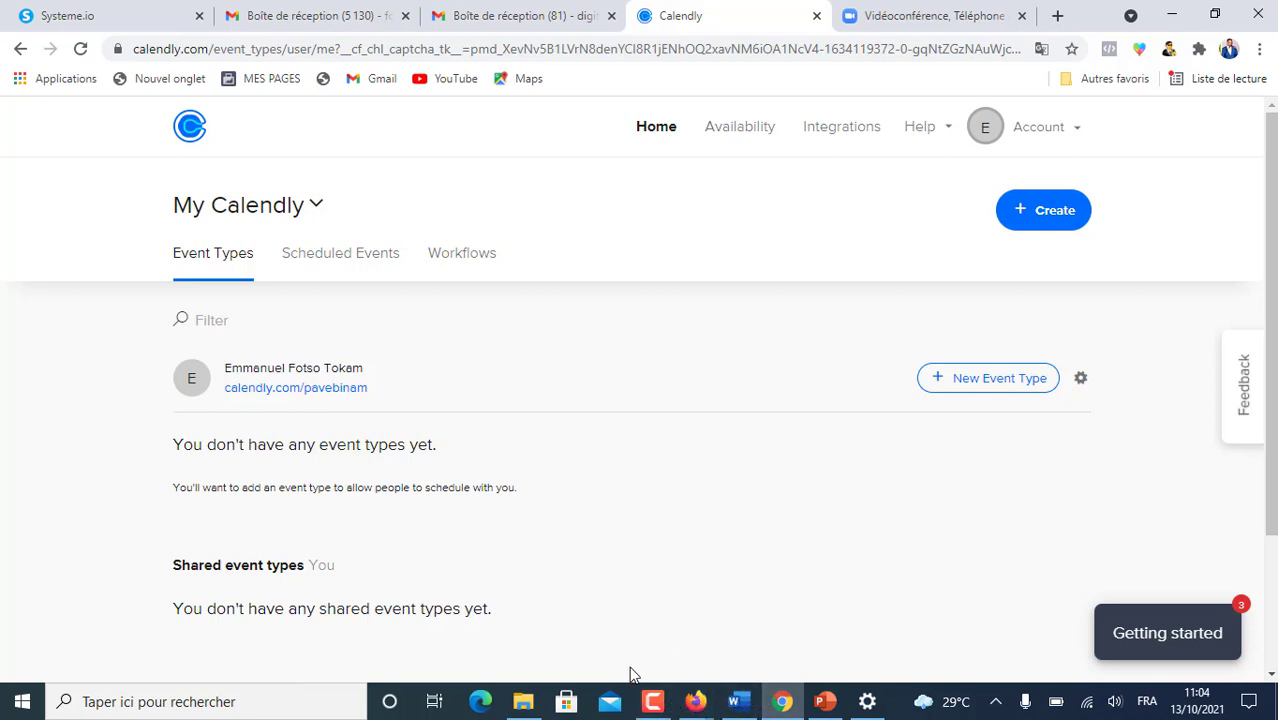
# - Go to Account Settings, then close the Calendly tab and open a blank new tab
pyautogui.click(1056, 130)
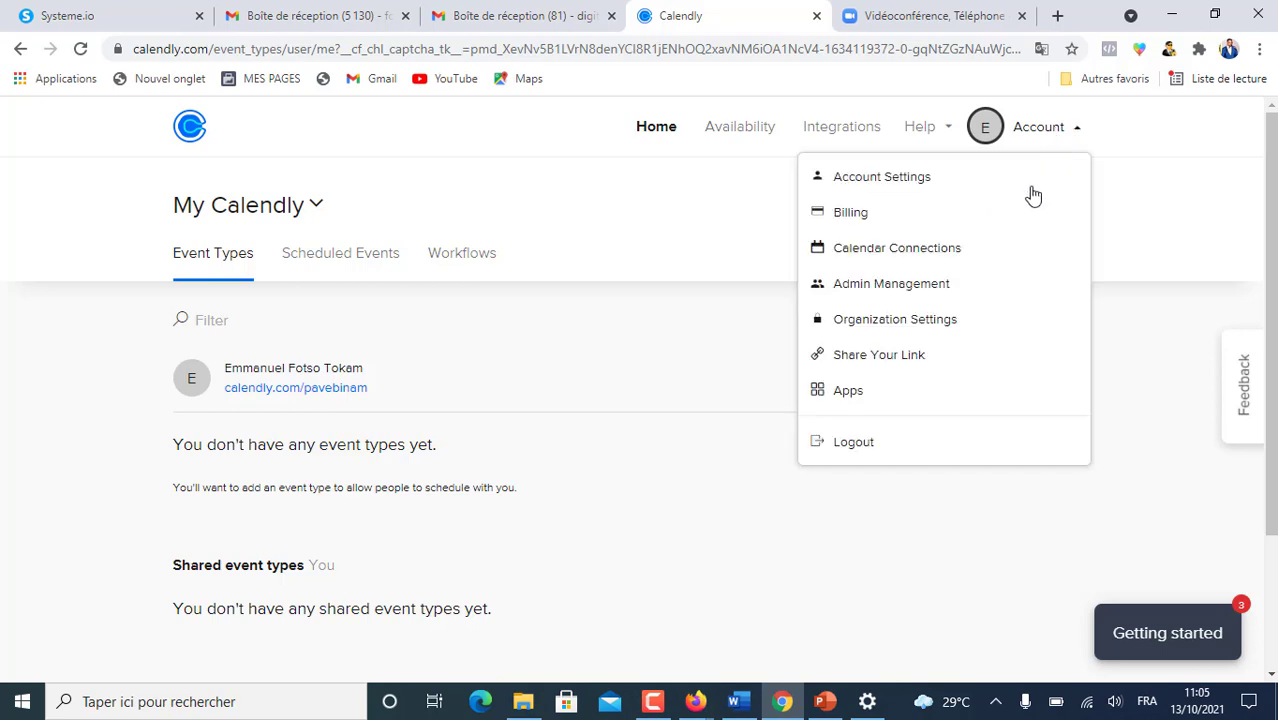
pyautogui.click(919, 186)
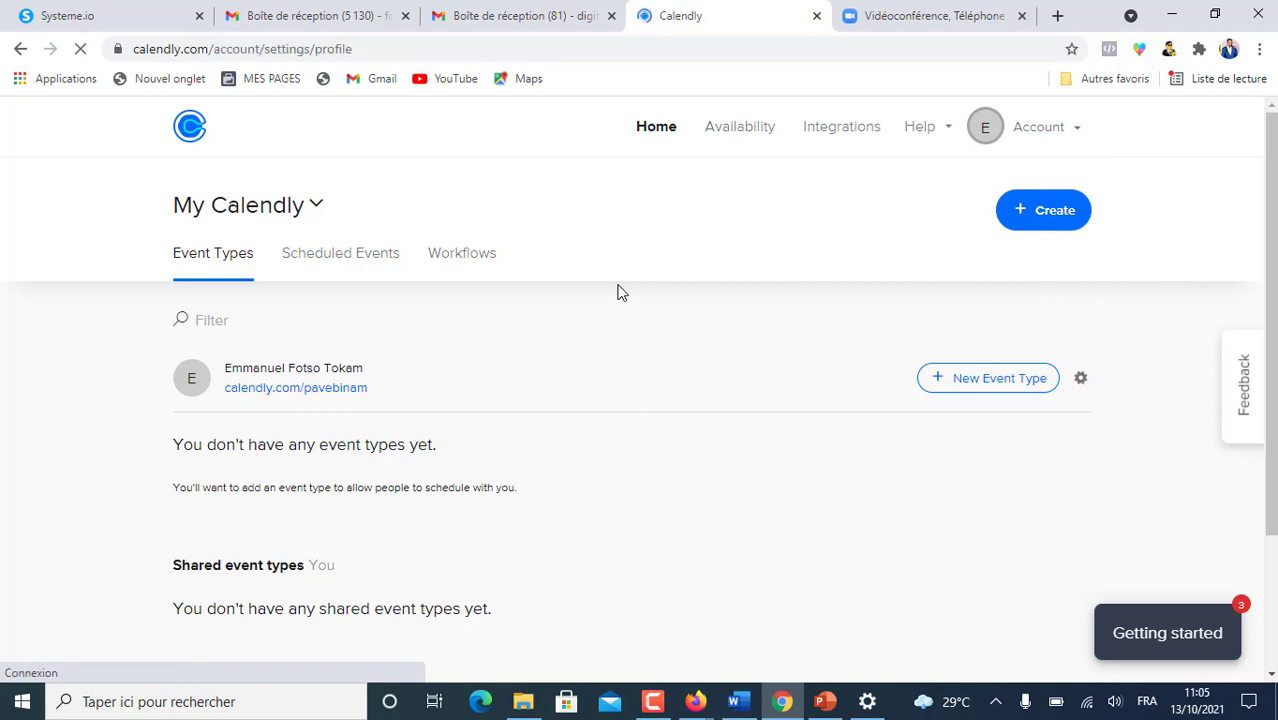
pyautogui.hotkey('ctrl', 'w')
pyautogui.hotkey('ctrl', 't')
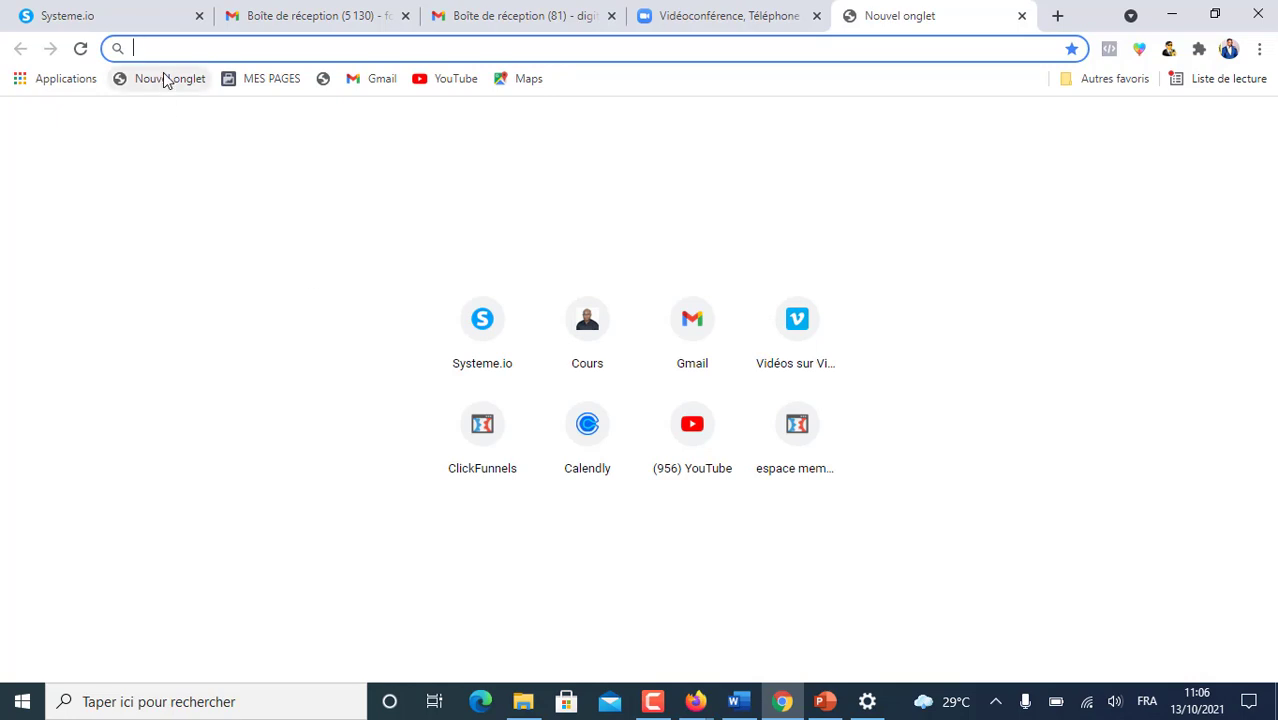
# - Load calendly.com in the new tab by accepting the 'ca' address autocomplete
pyautogui.write('calendly.com')
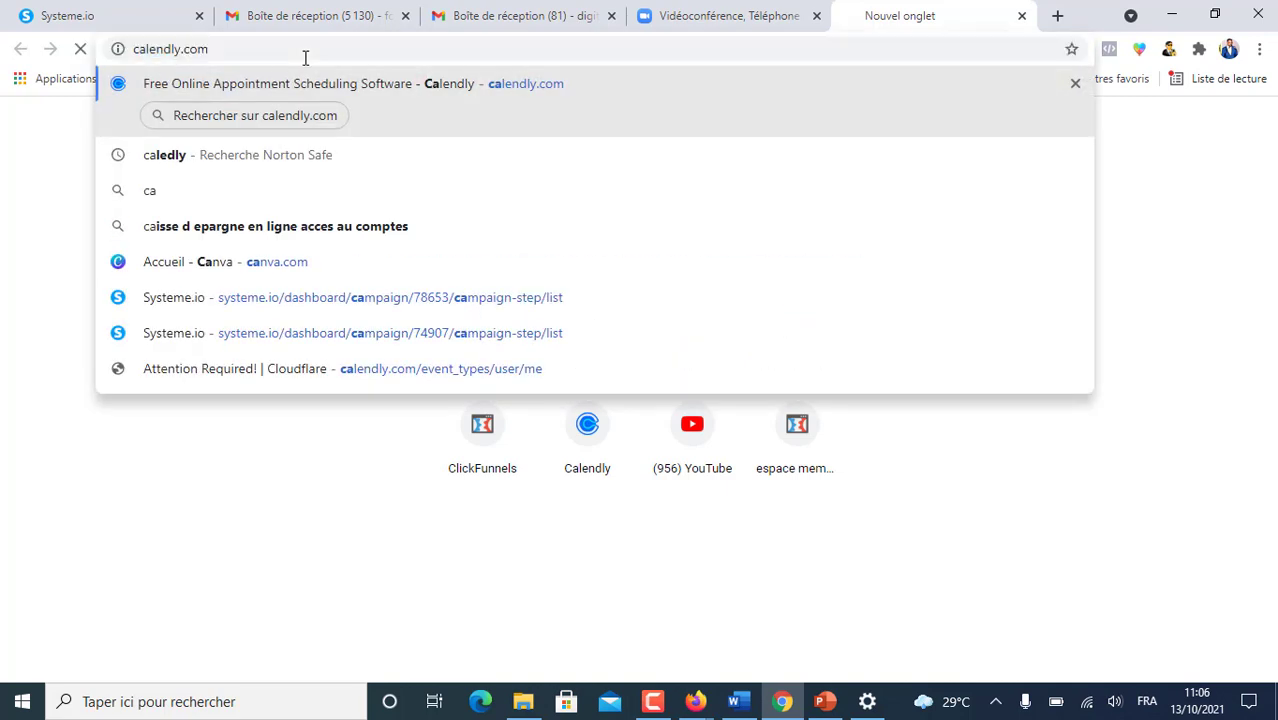
pyautogui.press('Return')
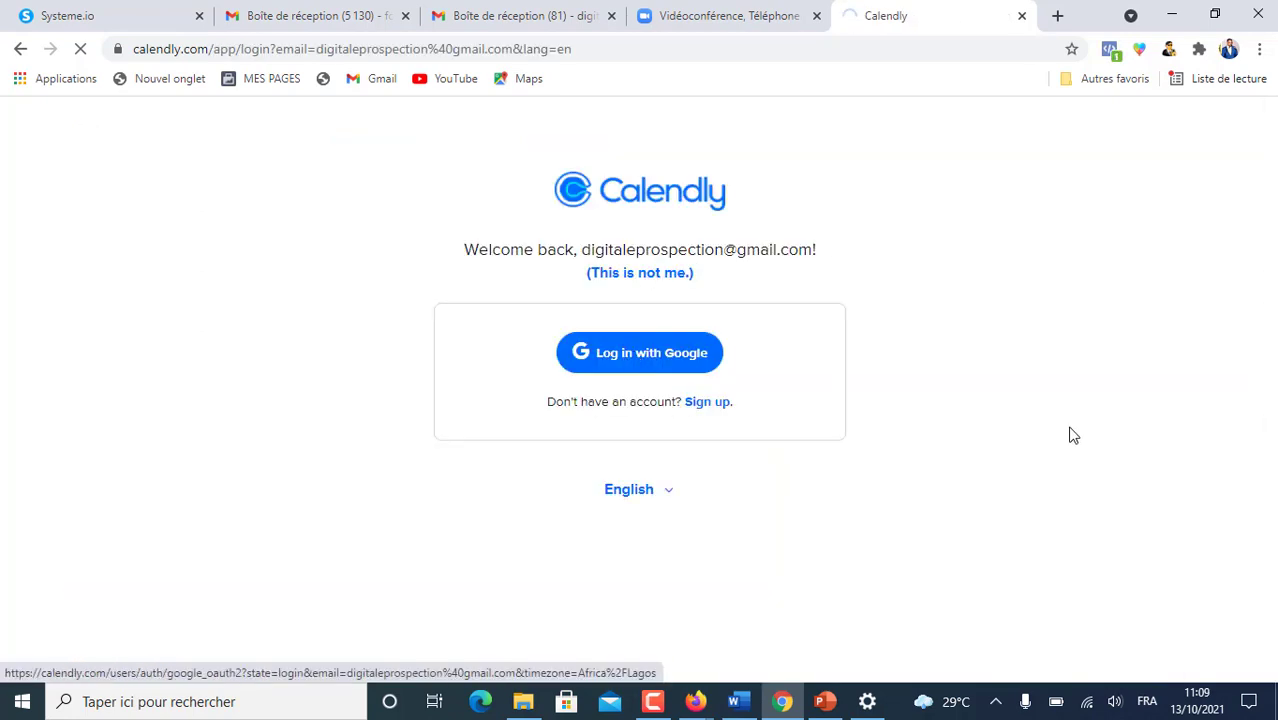
# - Log in with Google to the other account and check the Compte menu on Mon Calendly
pyautogui.click(545, 380)
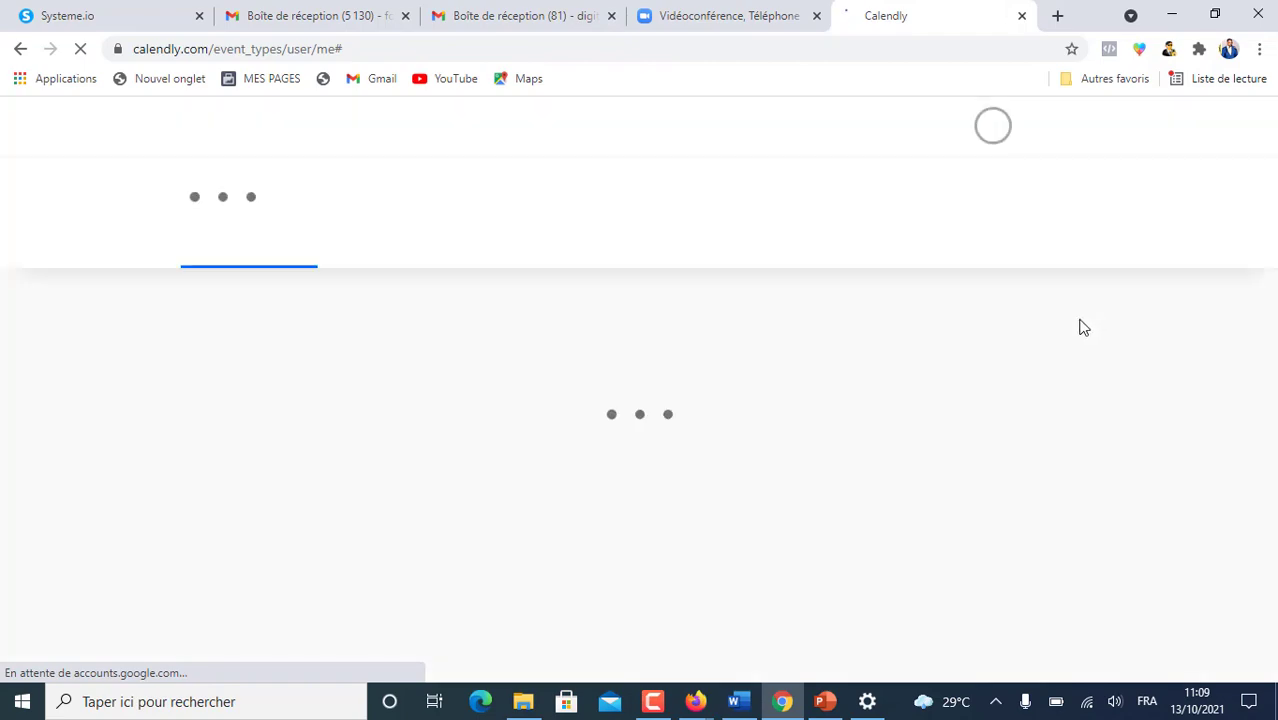
pyautogui.scroll(-5, 530, 471)
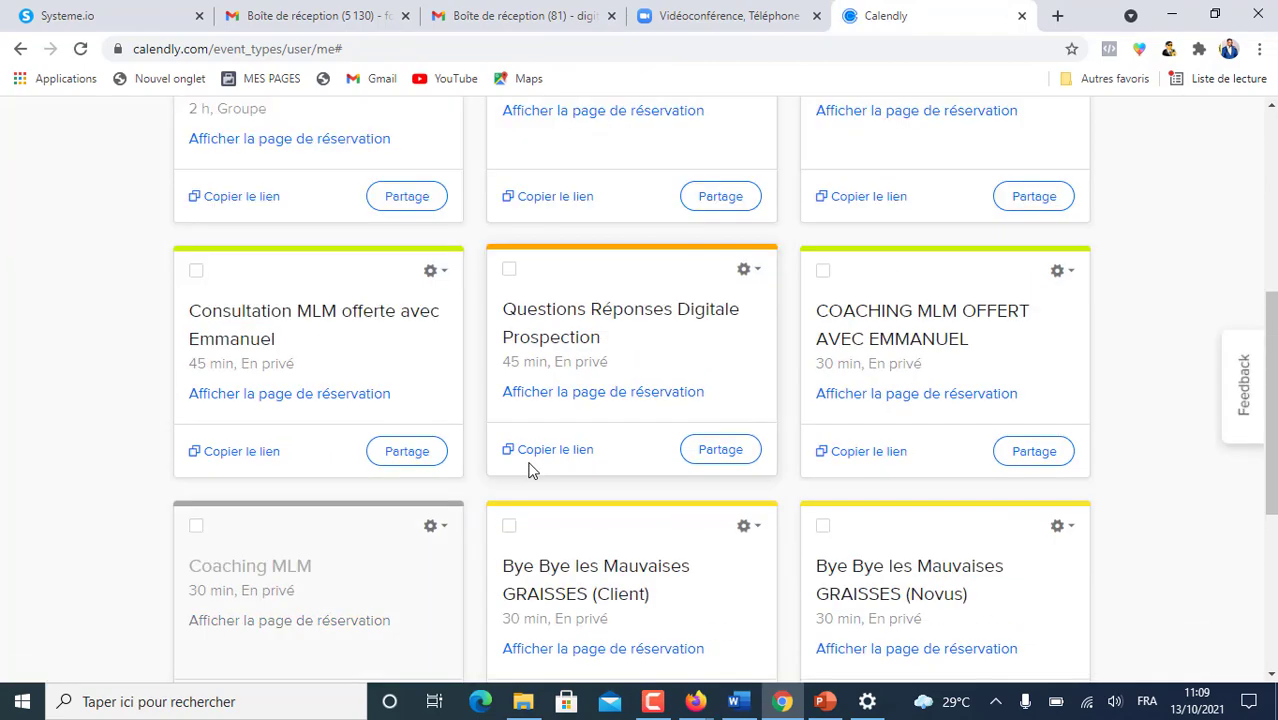
pyautogui.scroll(5, 532, 472)
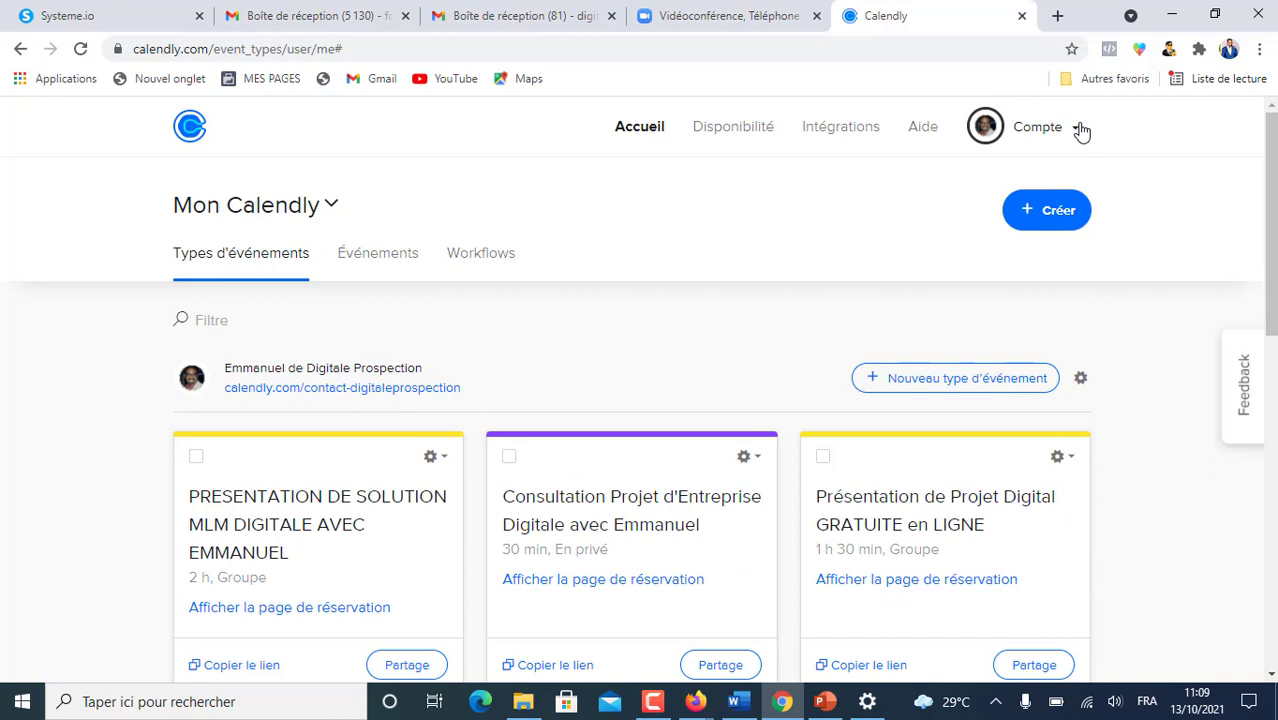
pyautogui.click(1079, 129)
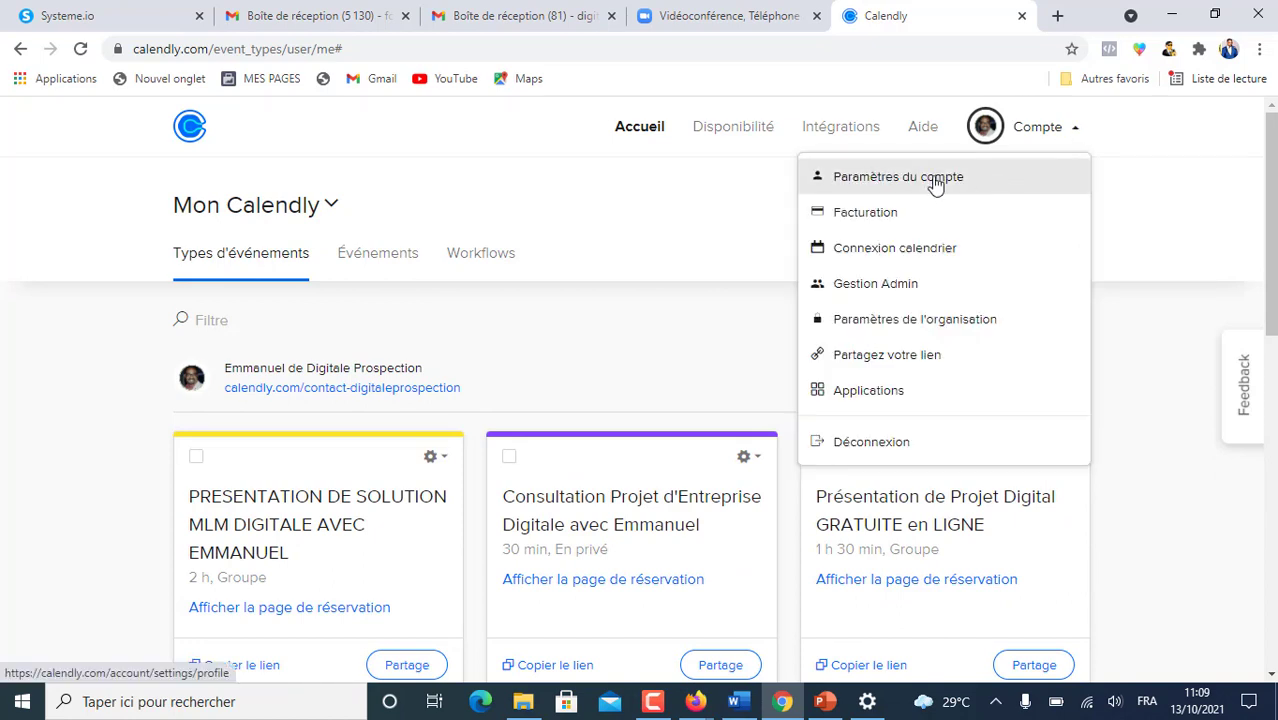
pyautogui.click(1072, 135)
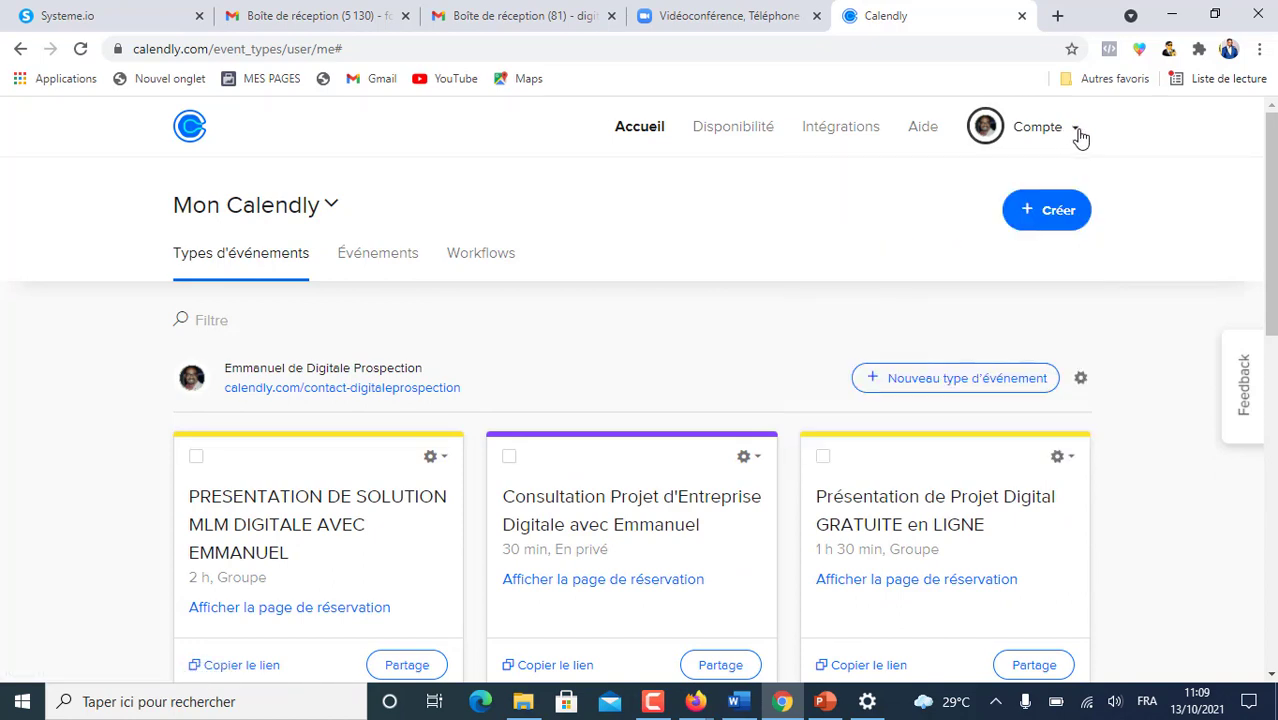
# - Open Paramètres du compte, then start and cancel replacing the profile photo
pyautogui.click(1076, 131)
pyautogui.click(940, 181)
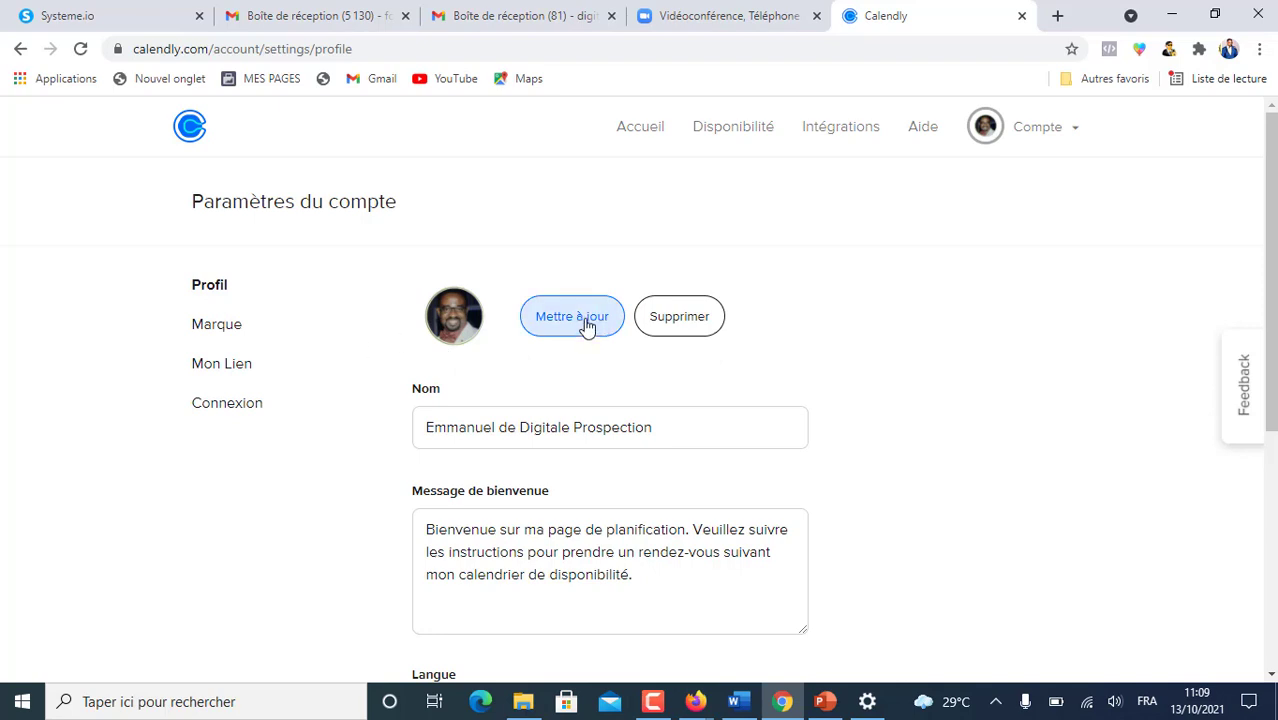
pyautogui.click(563, 309)
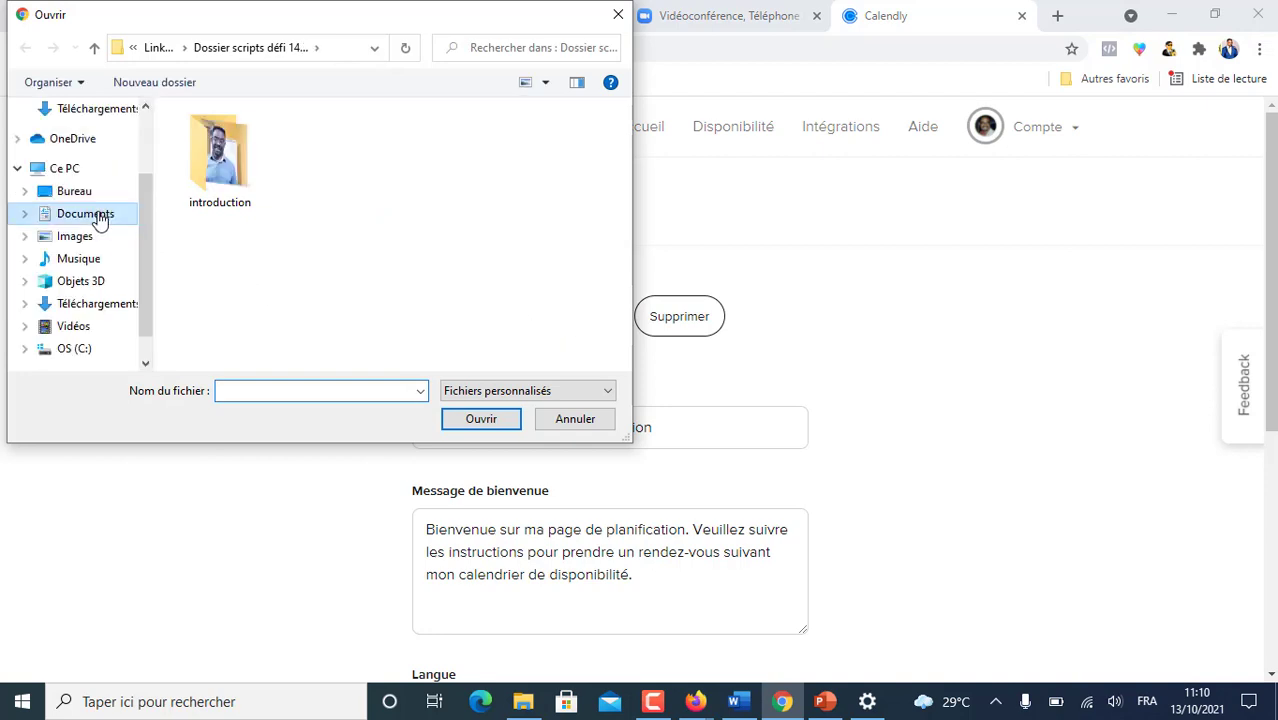
pyautogui.click(99, 216)
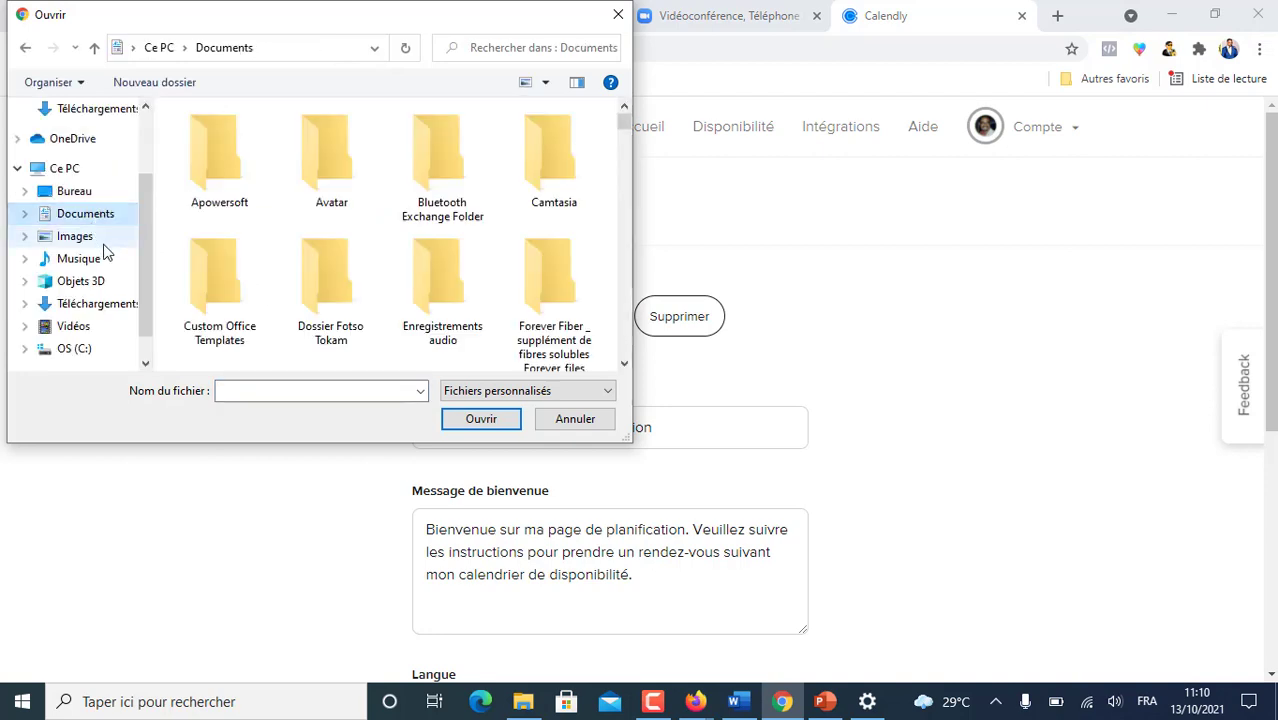
pyautogui.click(575, 420)
# - Review the profile form: welcome message, Français, DD/MM/YYYY, 24h and Cameroun
pyautogui.scroll(-2, 461, 253)
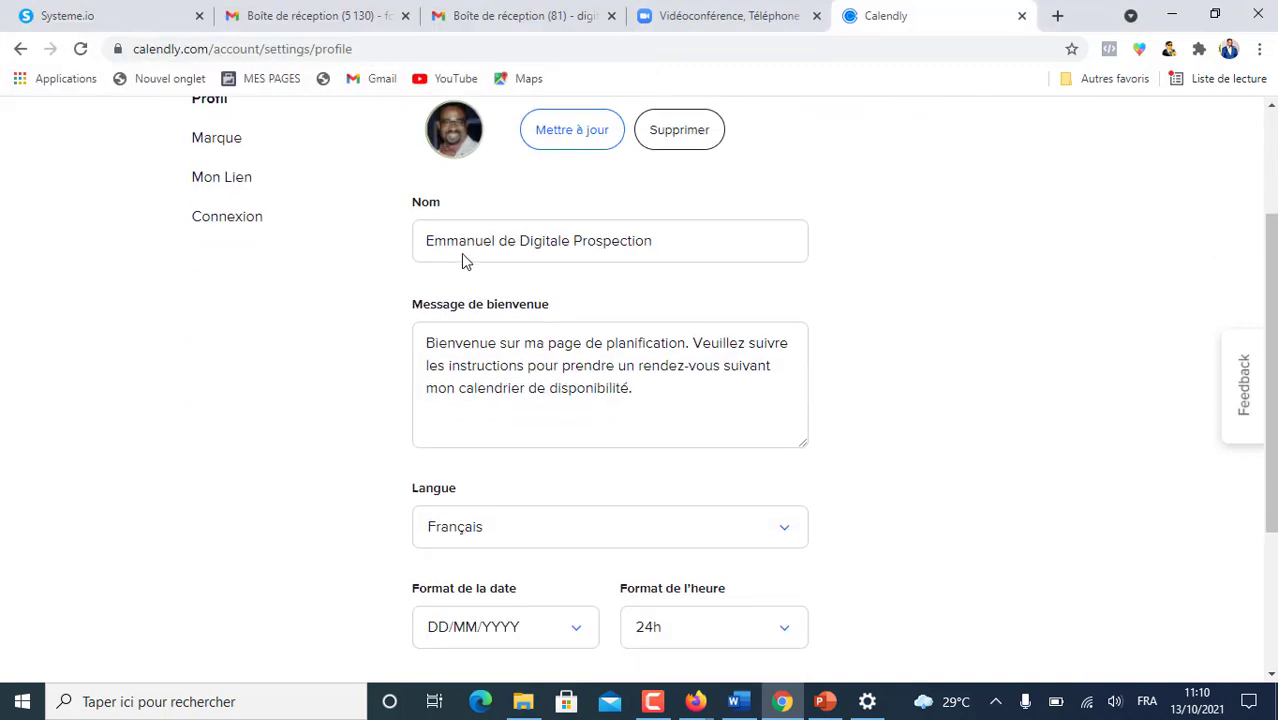
pyautogui.scroll(1, 424, 333)
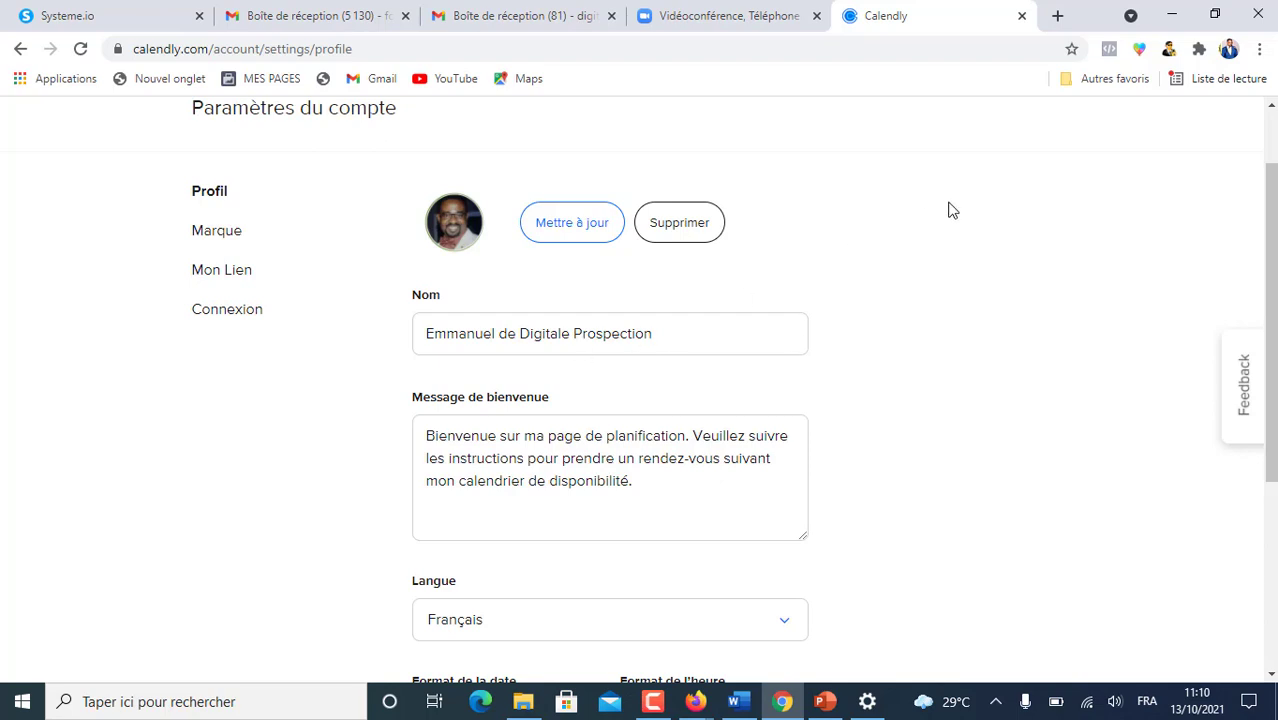
pyautogui.scroll(-2, 948, 210)
pyautogui.scroll(2, 946, 208)
pyautogui.scroll(-2, 736, 427)
pyautogui.scroll(2, 515, 257)
pyautogui.scroll(-1, 728, 400)
pyautogui.scroll(-1, 690, 331)
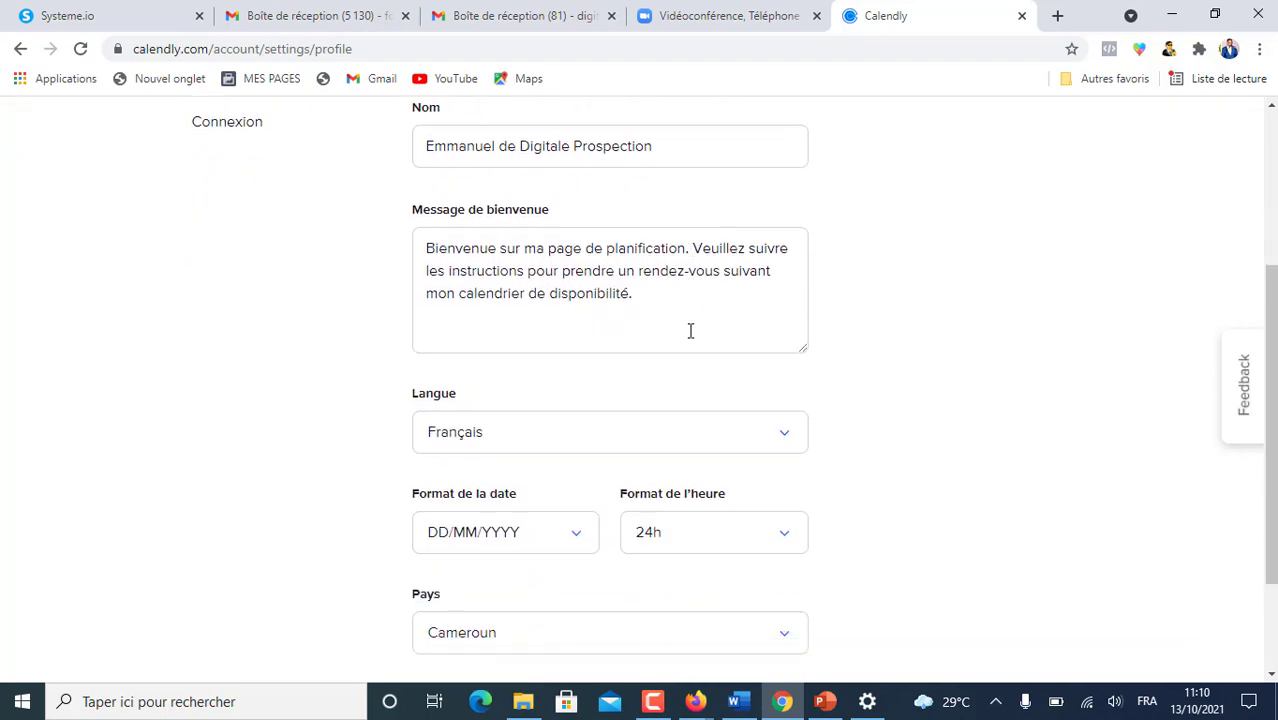
# - Keep the interface language on Français and dismiss the Norton network warning
pyautogui.click(787, 437)
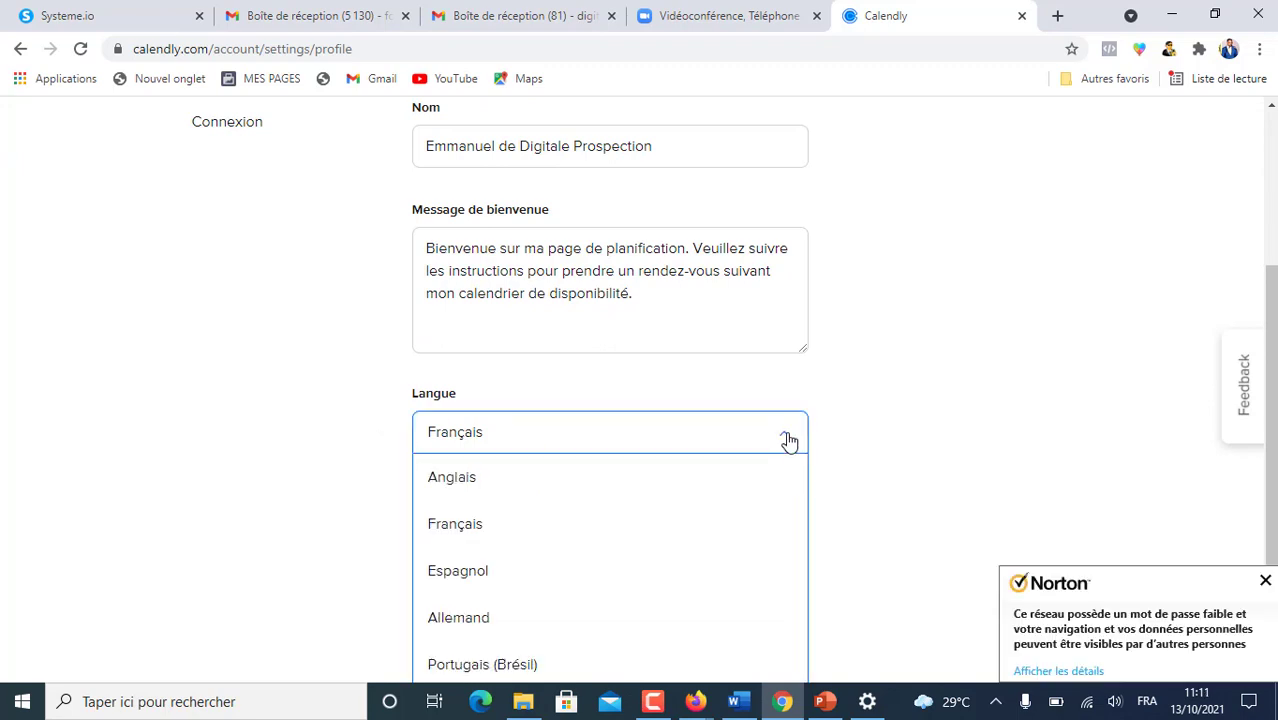
pyautogui.click(892, 344)
pyautogui.scroll(-2, 890, 343)
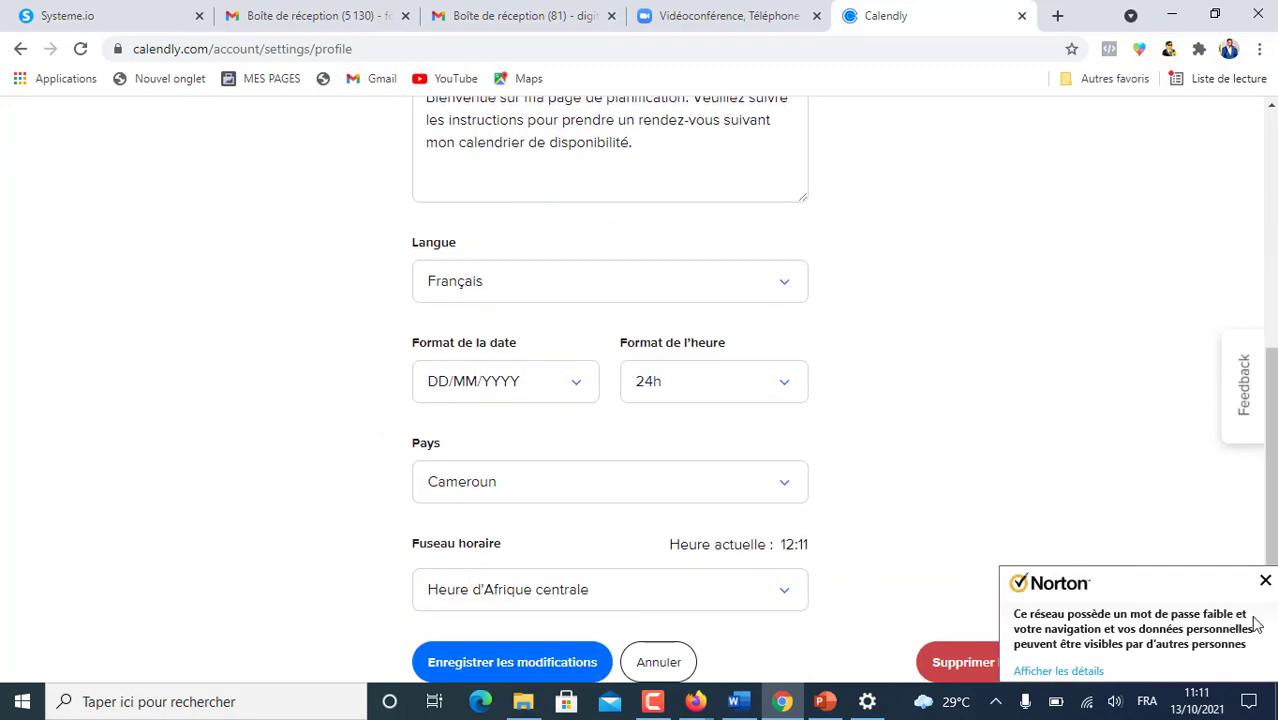
pyautogui.click(1264, 582)
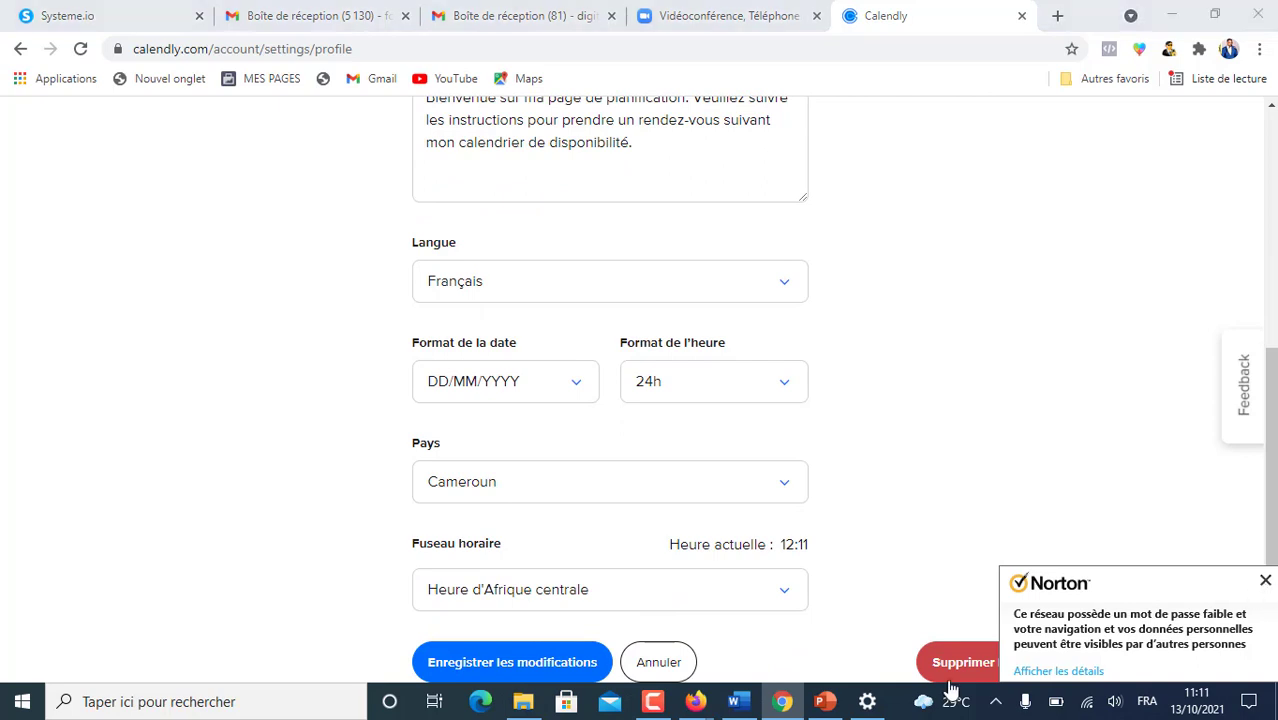
pyautogui.click(654, 704)
pyautogui.click(1265, 582)
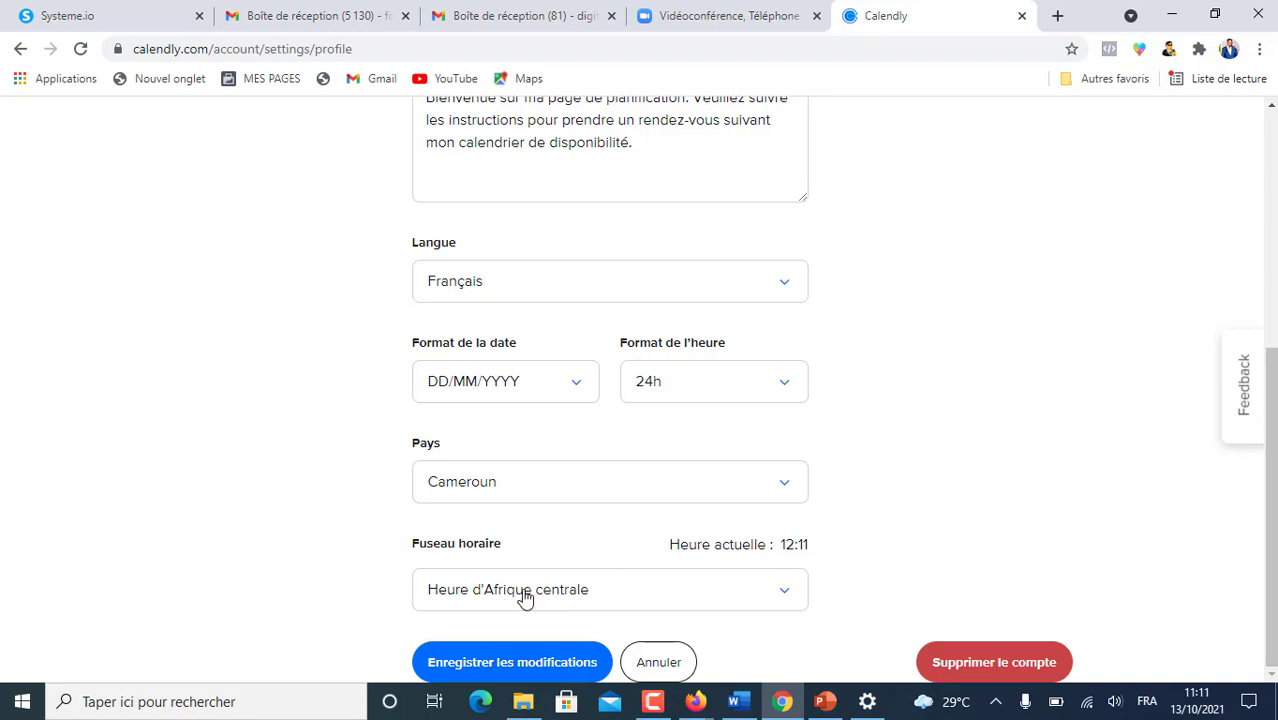
# - Leave the Fuseau horaire on Heure d'Afrique centrale
pyautogui.click(784, 599)
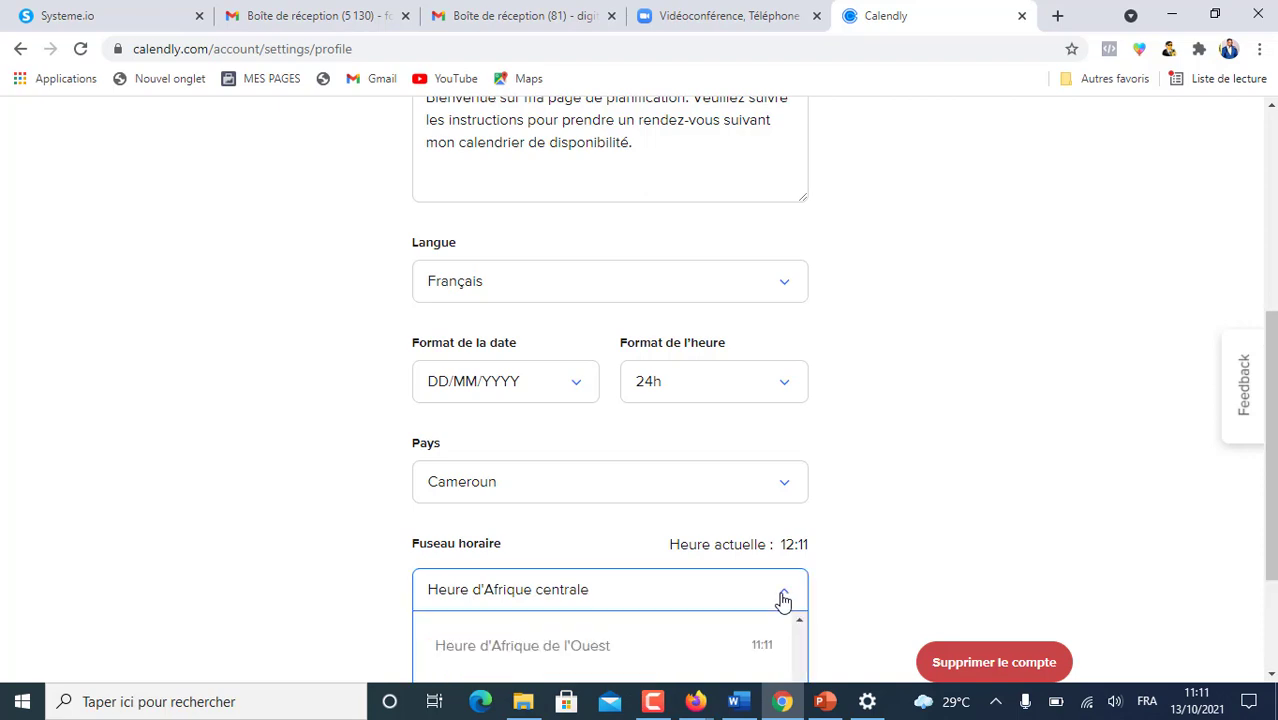
pyautogui.scroll(-2, 864, 531)
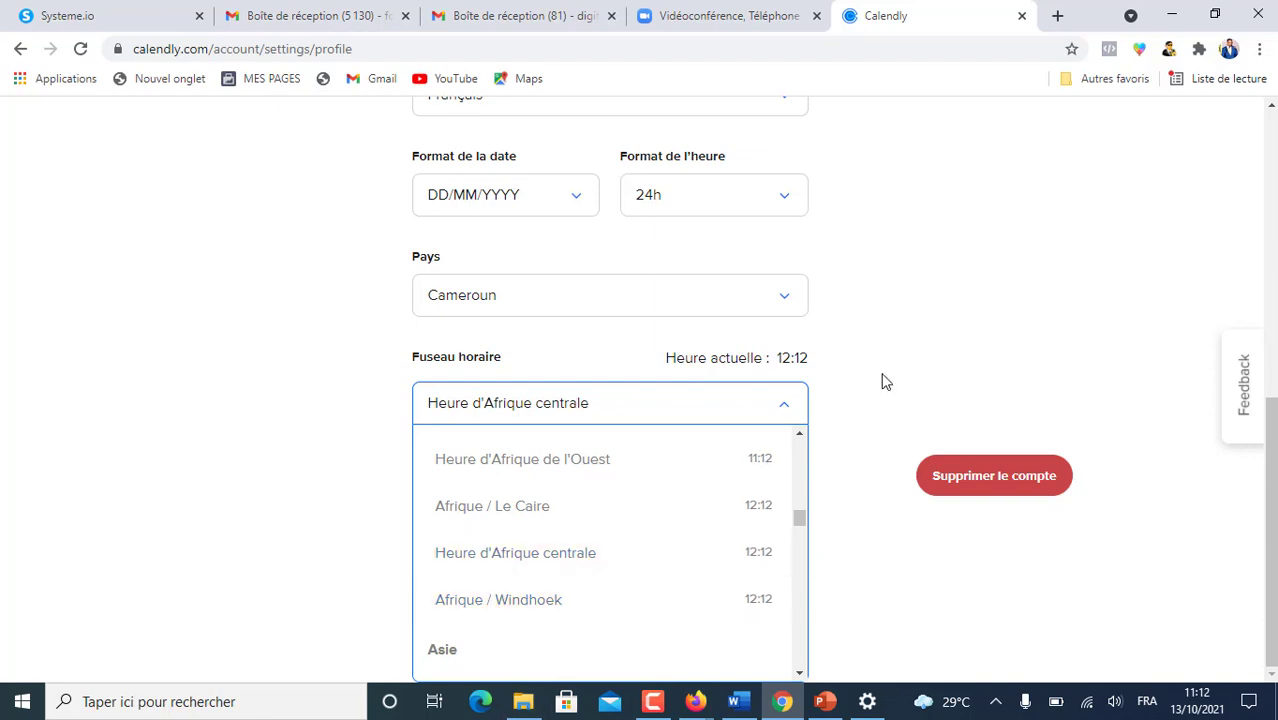
pyautogui.click(893, 333)
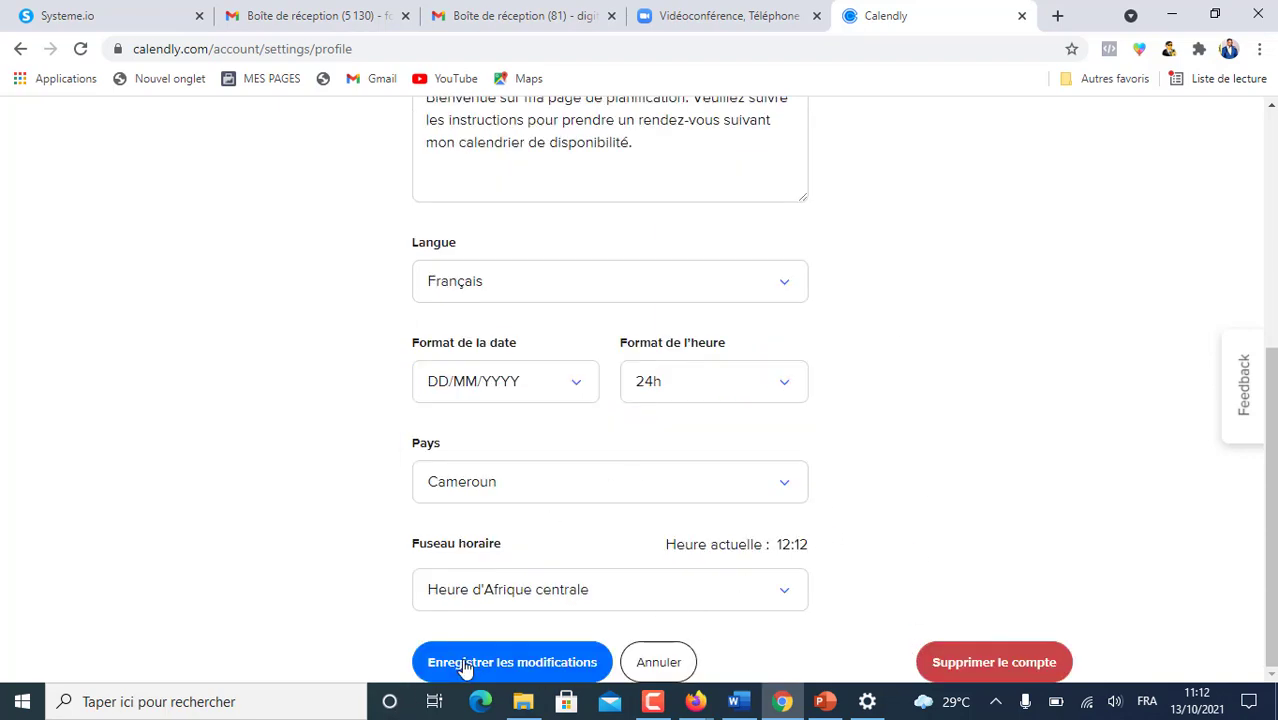
pyautogui.scroll(4, 1007, 439)
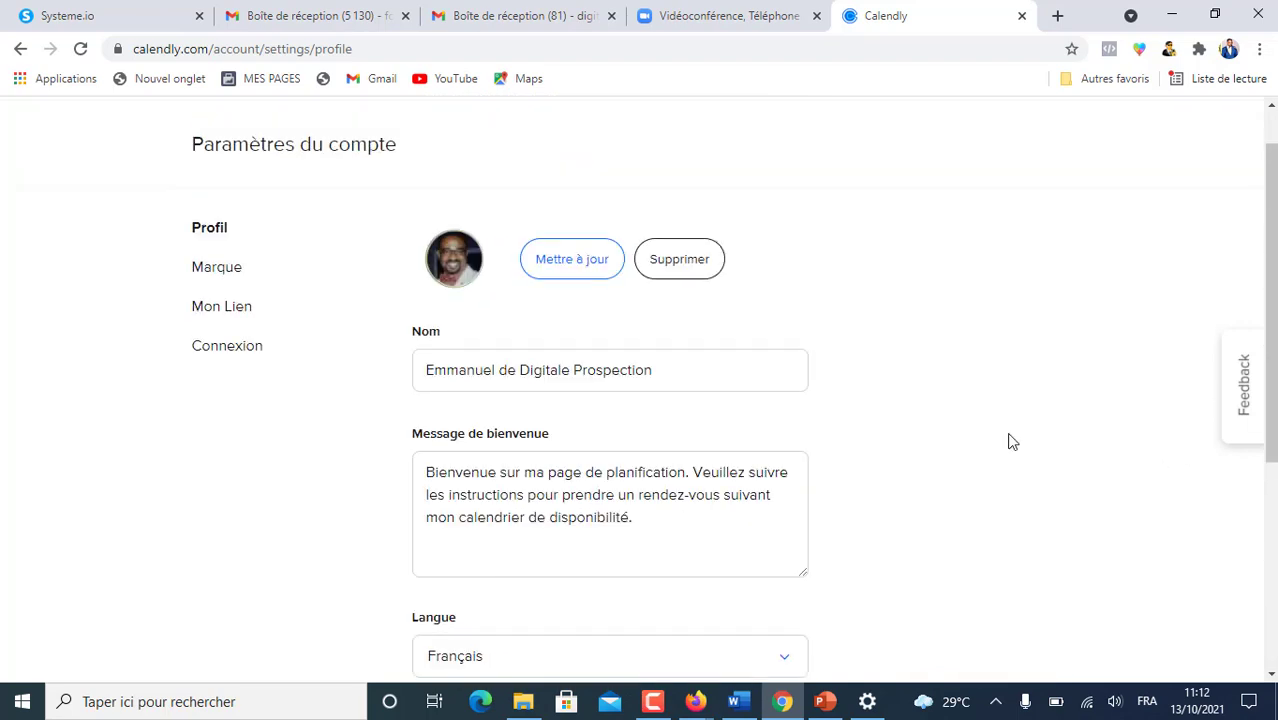
# - Browse the Marque, Profil, Mon Lien and Connexion account settings sections
pyautogui.click(216, 268)
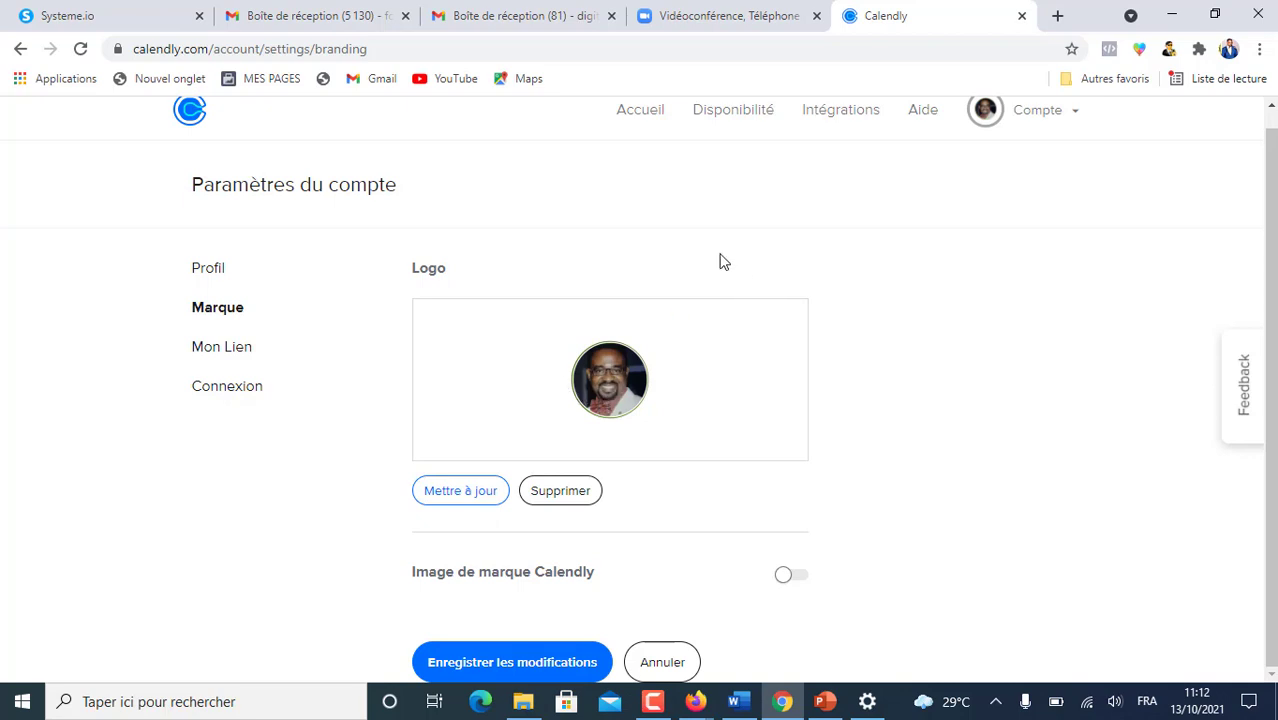
pyautogui.click(208, 272)
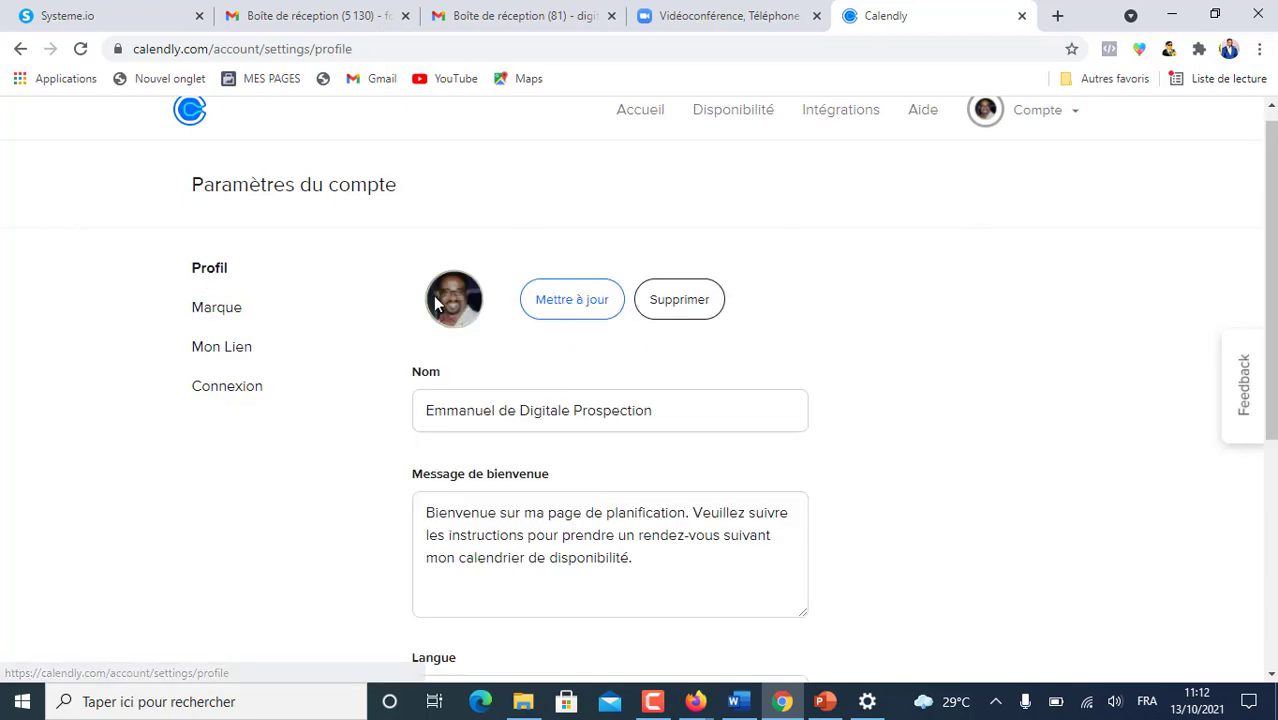
pyautogui.click(212, 307)
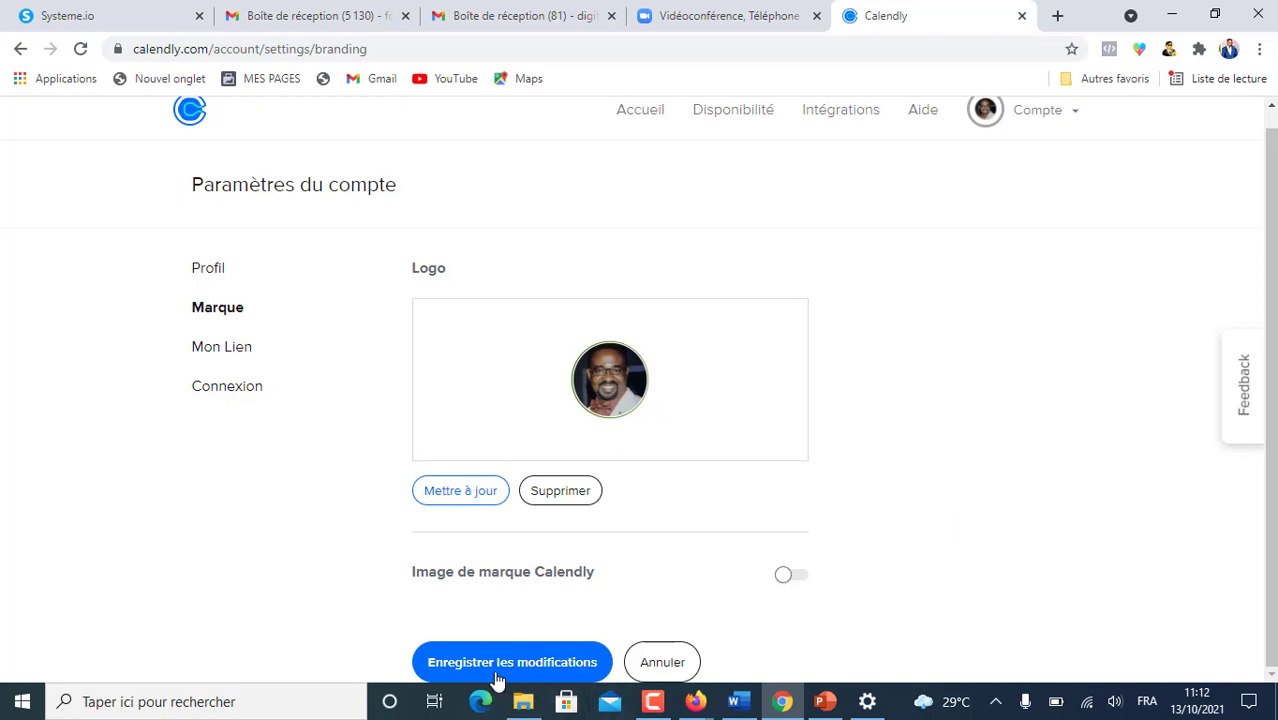
pyautogui.click(216, 346)
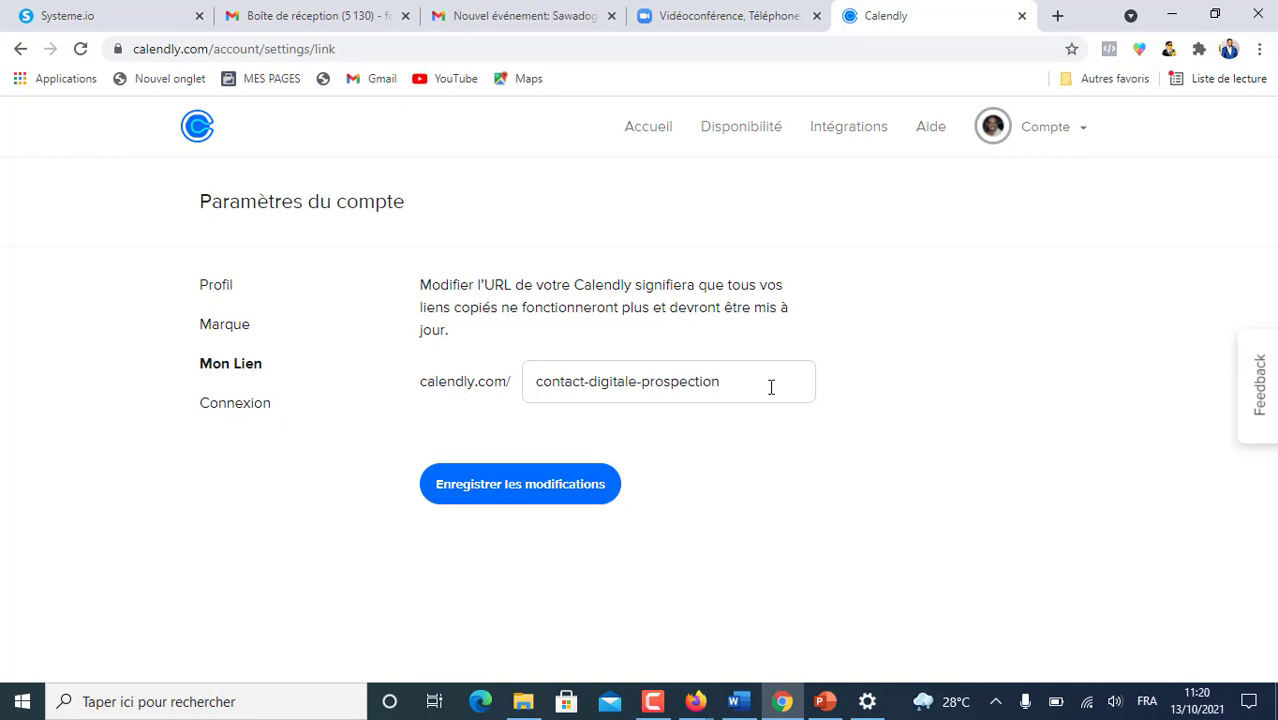
pyautogui.click(257, 406)
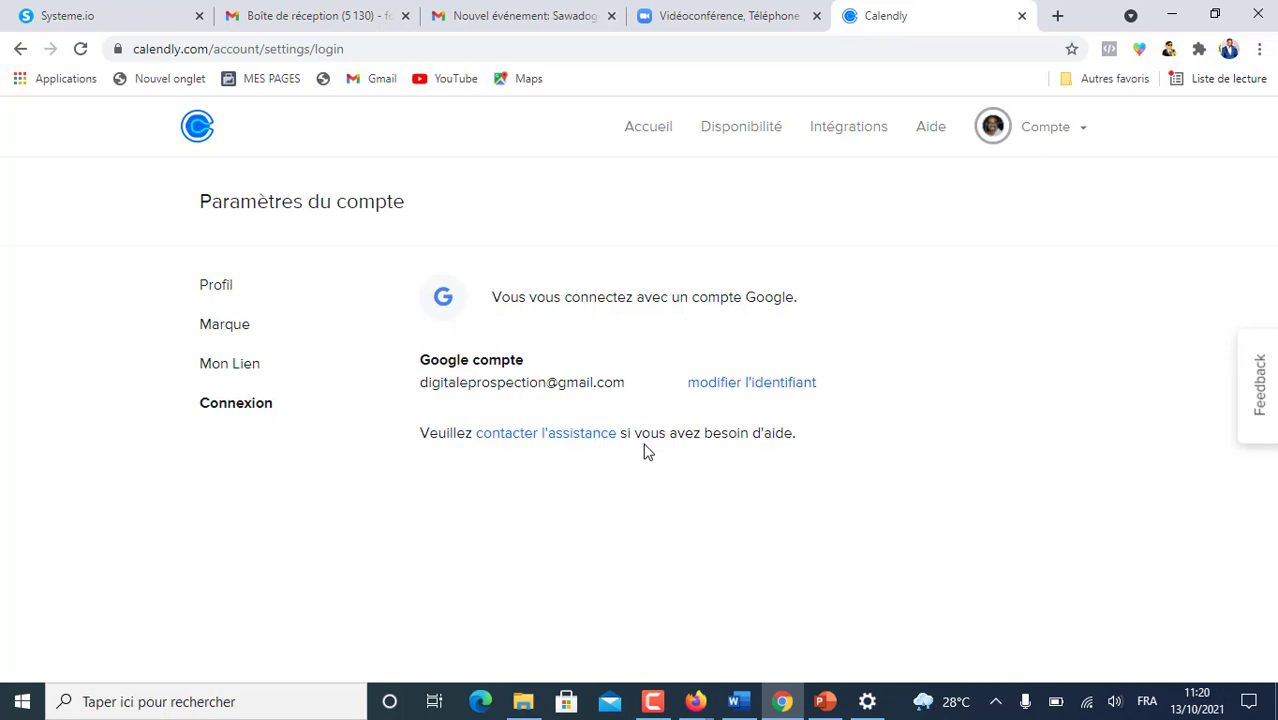
pyautogui.click(1083, 132)
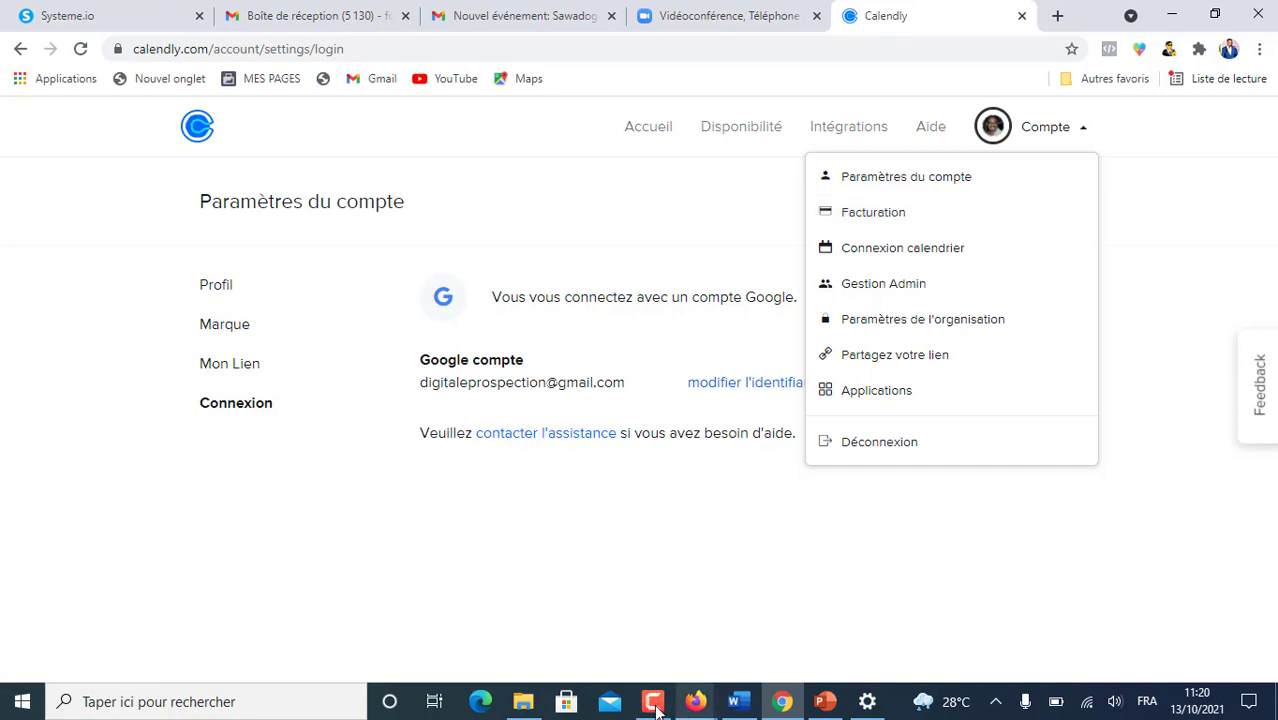
# - From Accueil, choose Créer > Type d'événement to start a new event type
pyautogui.click(648, 128)
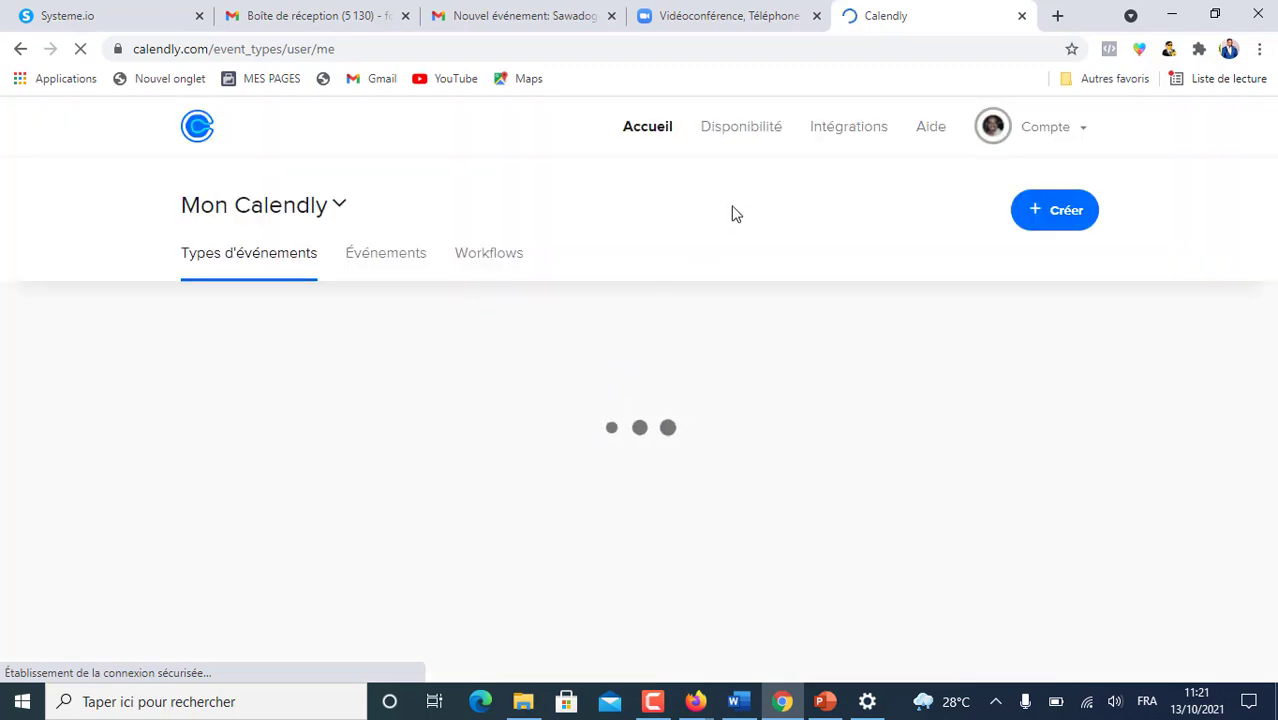
pyautogui.scroll(-2, 745, 305)
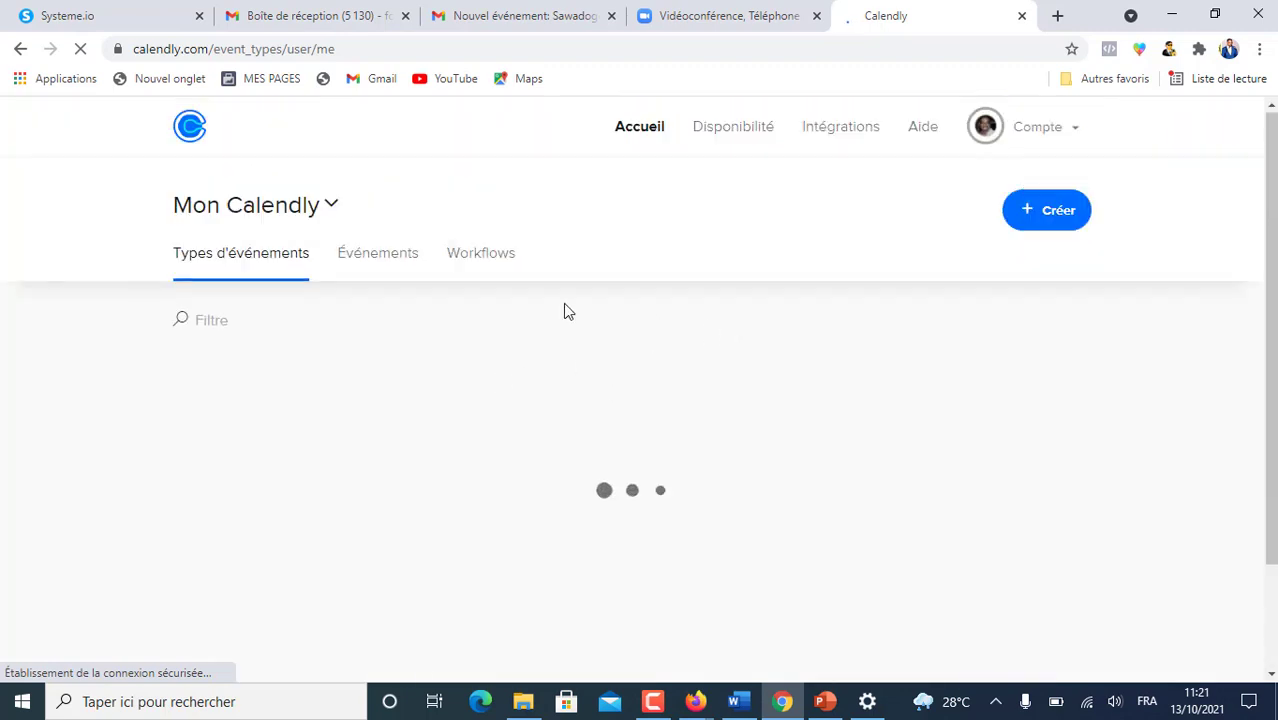
pyautogui.scroll(-5, 790, 440)
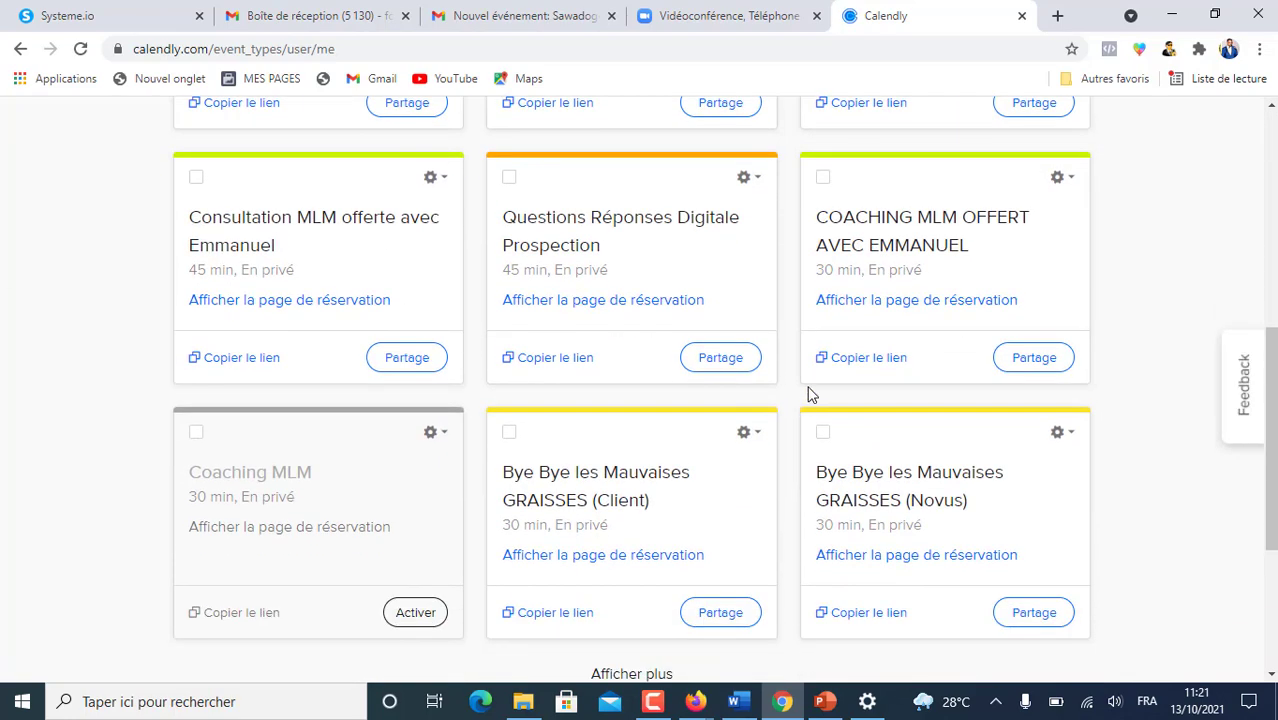
pyautogui.scroll(5, 810, 393)
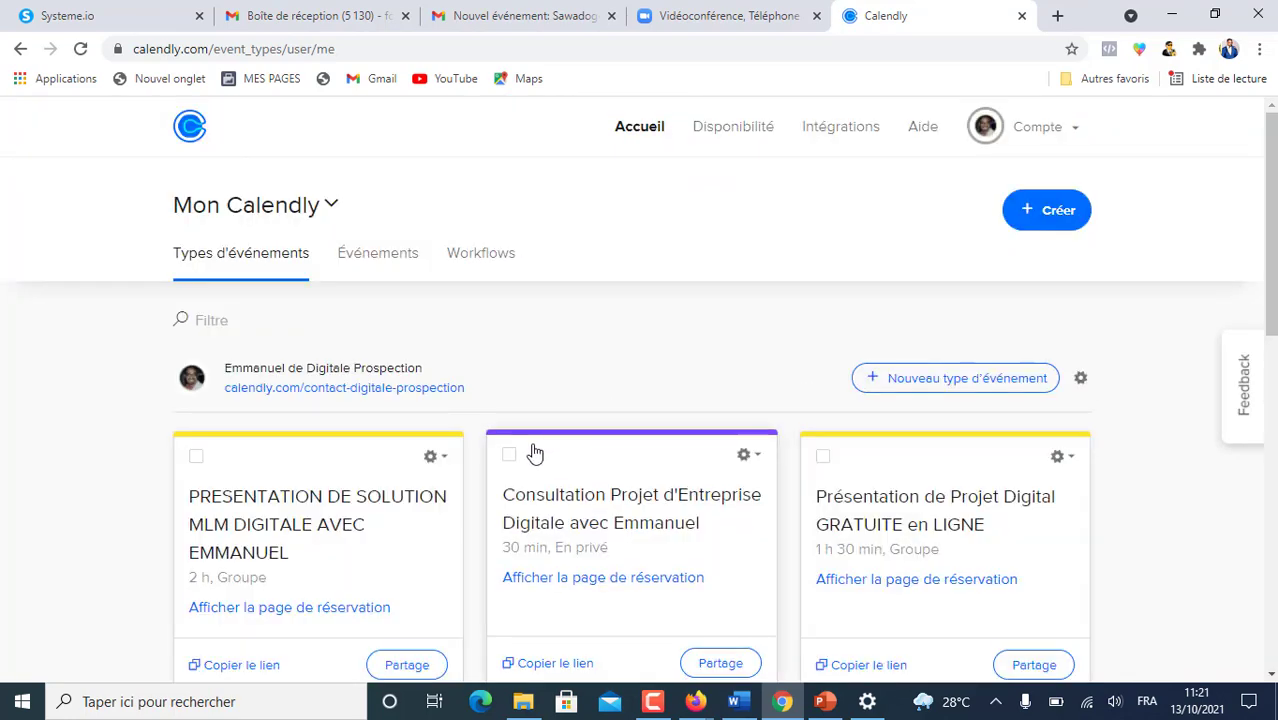
pyautogui.scroll(-2, 533, 451)
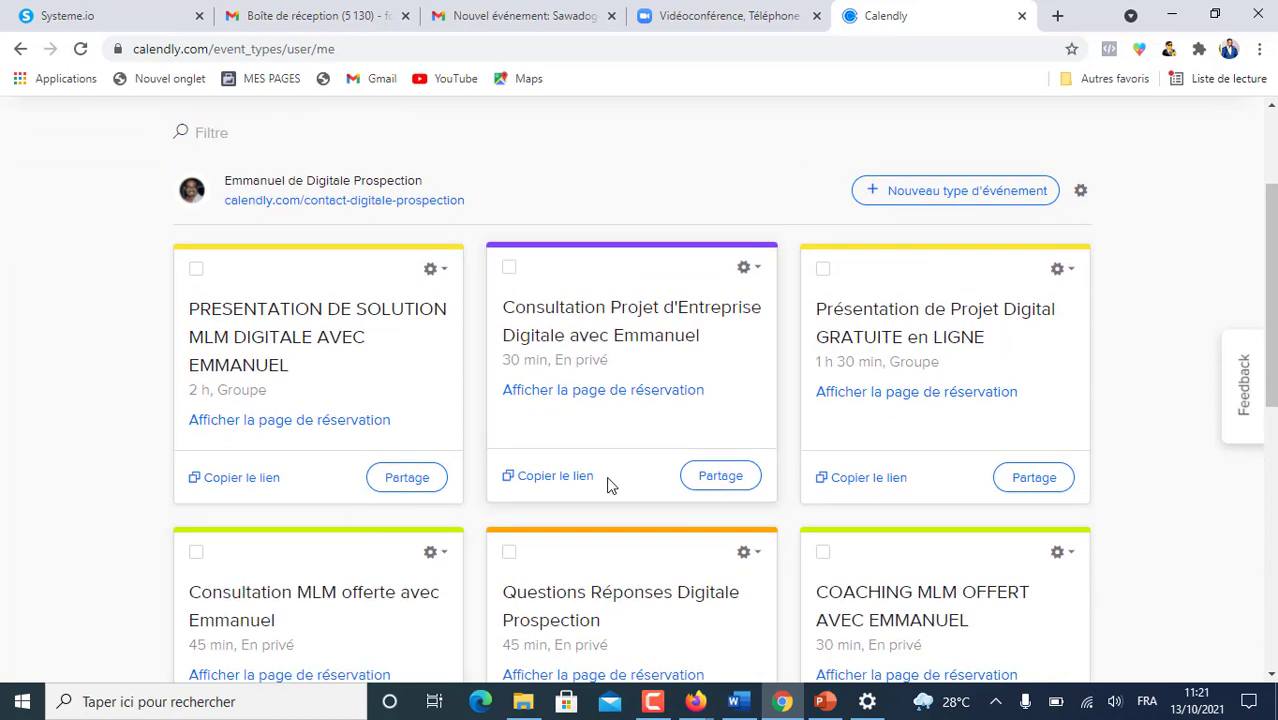
pyautogui.scroll(2, 505, 497)
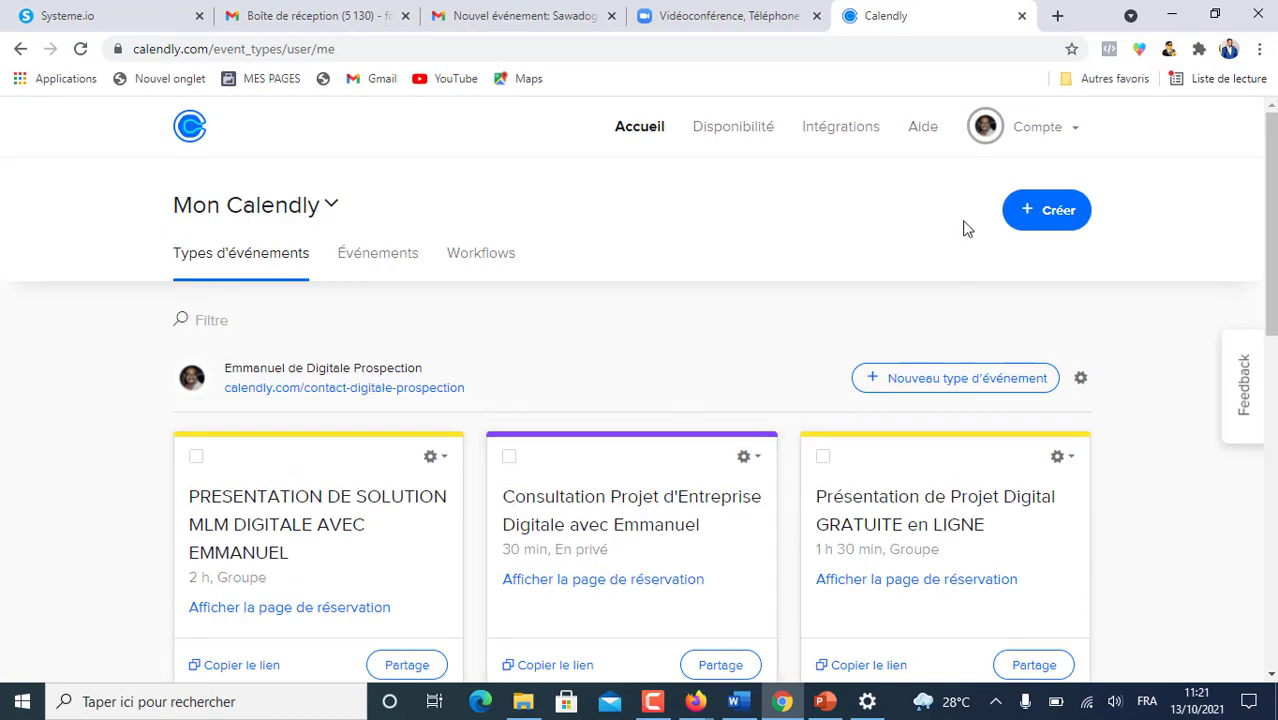
pyautogui.click(1052, 218)
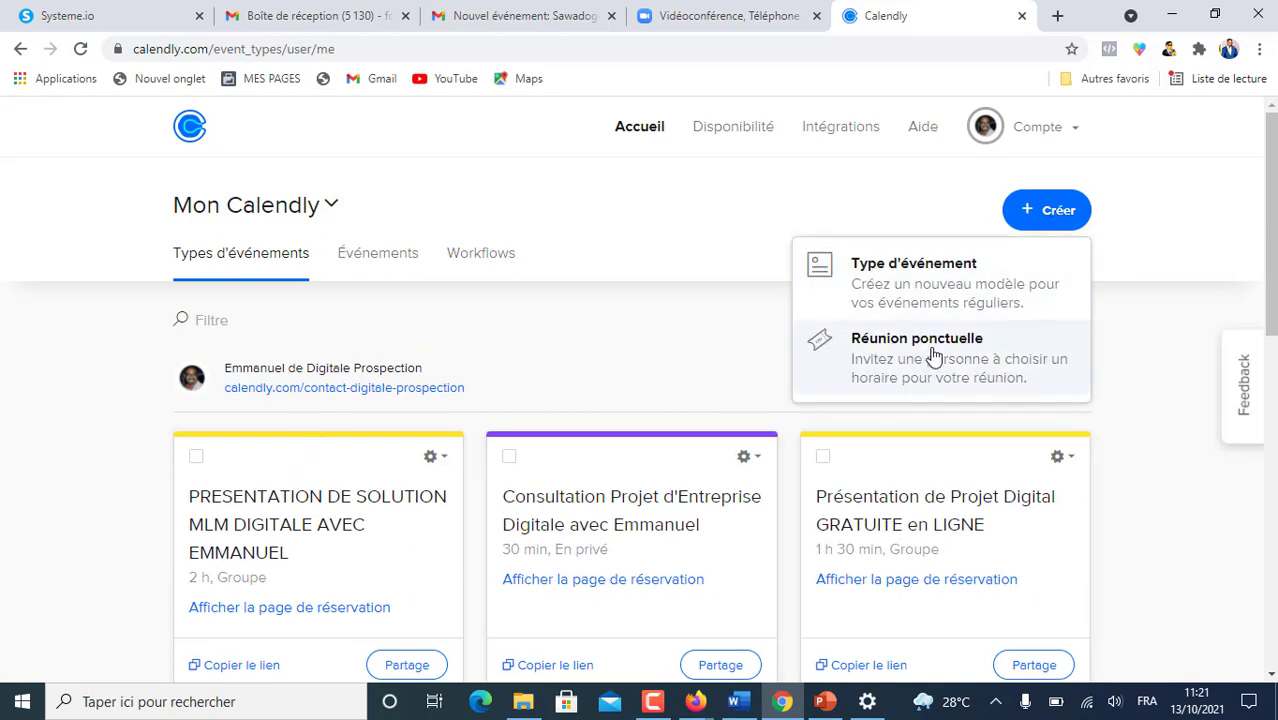
pyautogui.click(903, 268)
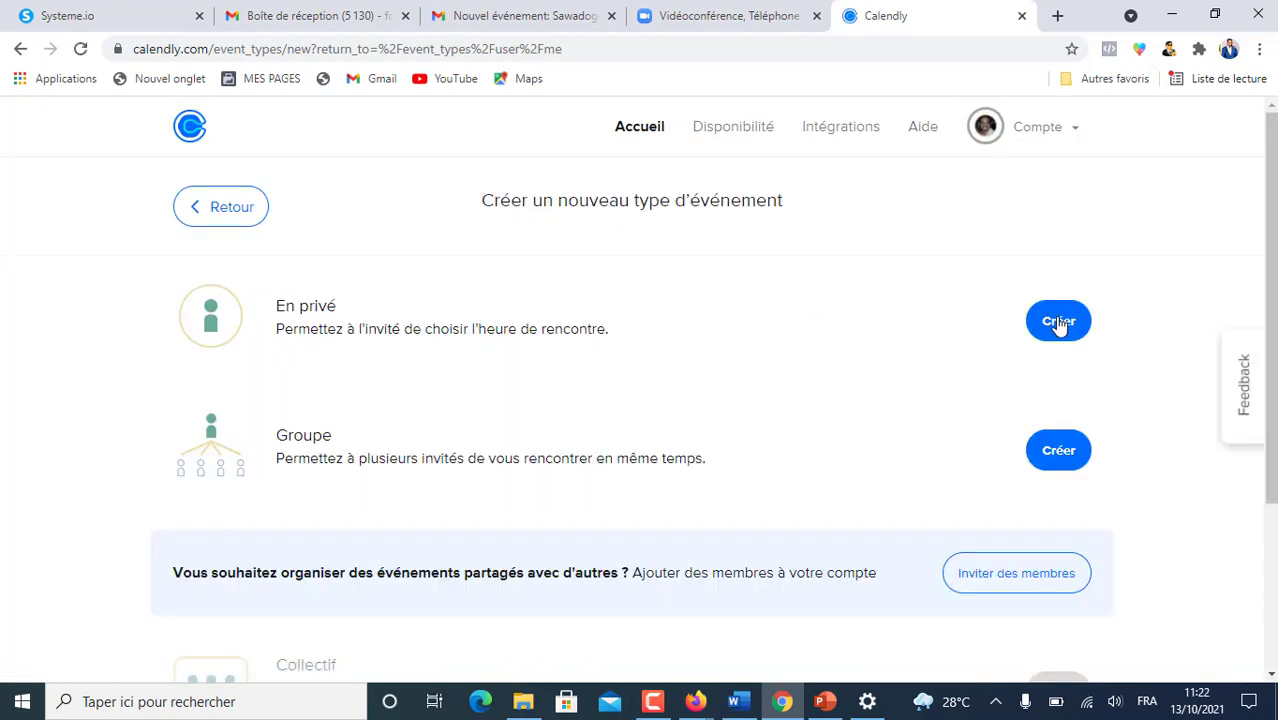
# - Start a new En privé event type and look over its blank form
pyautogui.click(1054, 320)
pyautogui.scroll(-1, 371, 362)
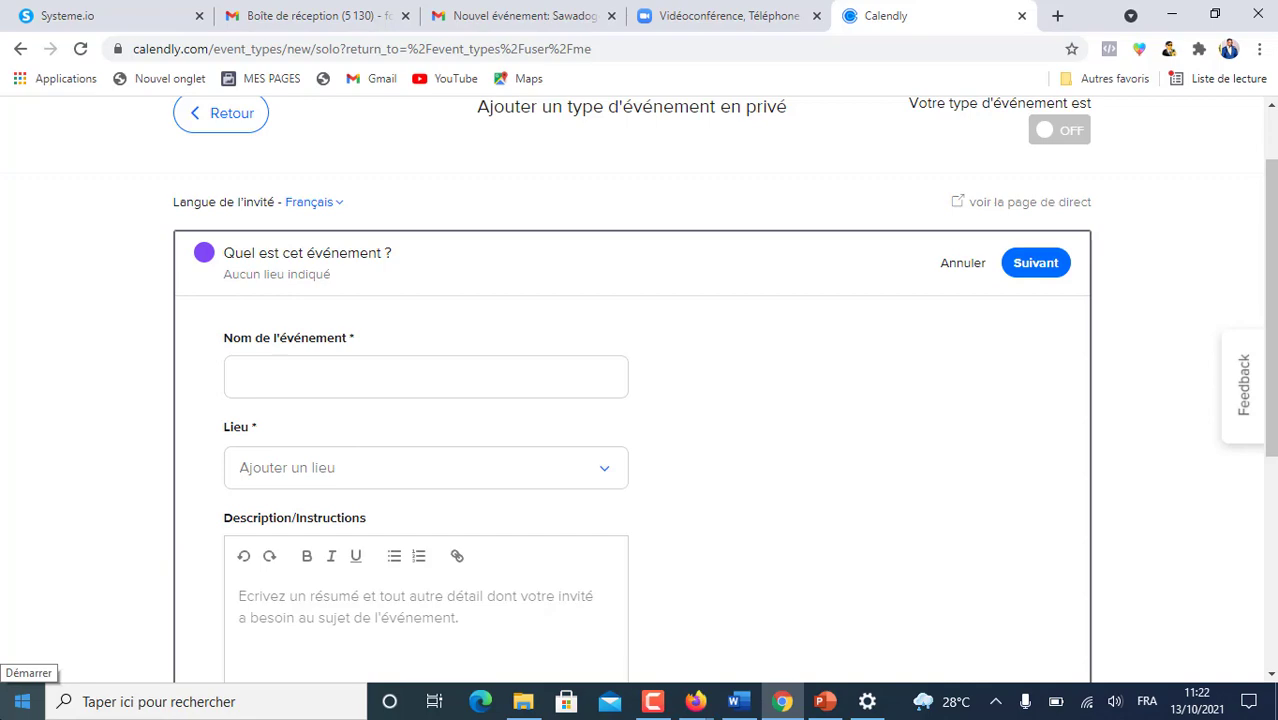
pyautogui.scroll(-4, 505, 371)
pyautogui.scroll(4, 506, 371)
pyautogui.scroll(1, 506, 371)
pyautogui.scroll(-5, 472, 460)
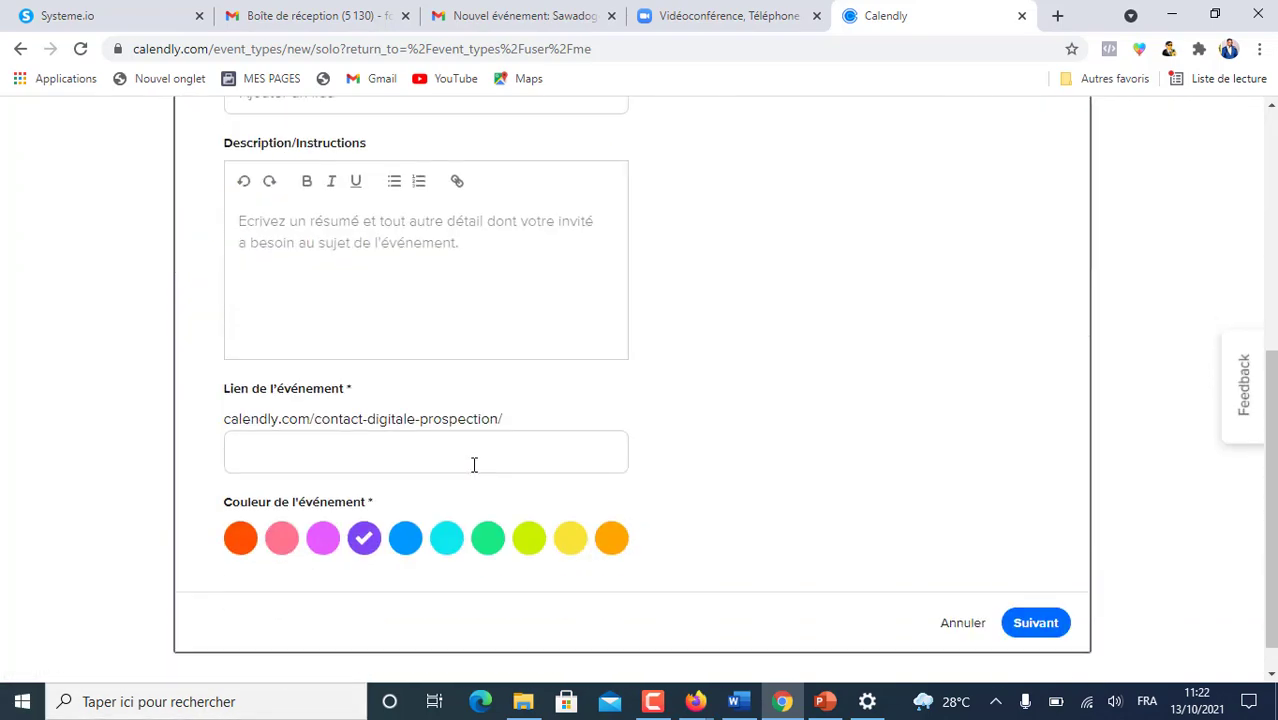
pyautogui.scroll(1, 785, 480)
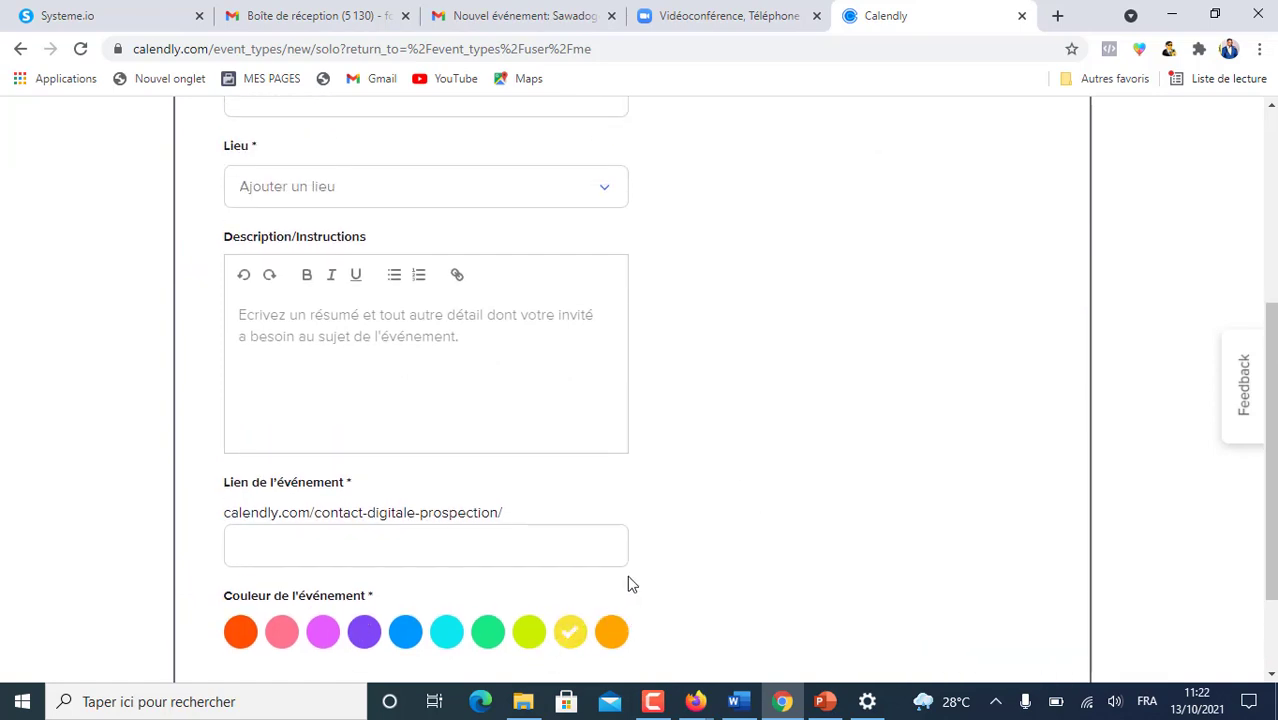
# - Try orange as the event colour, then set it to purple
pyautogui.click(605, 632)
pyautogui.scroll(4, 781, 541)
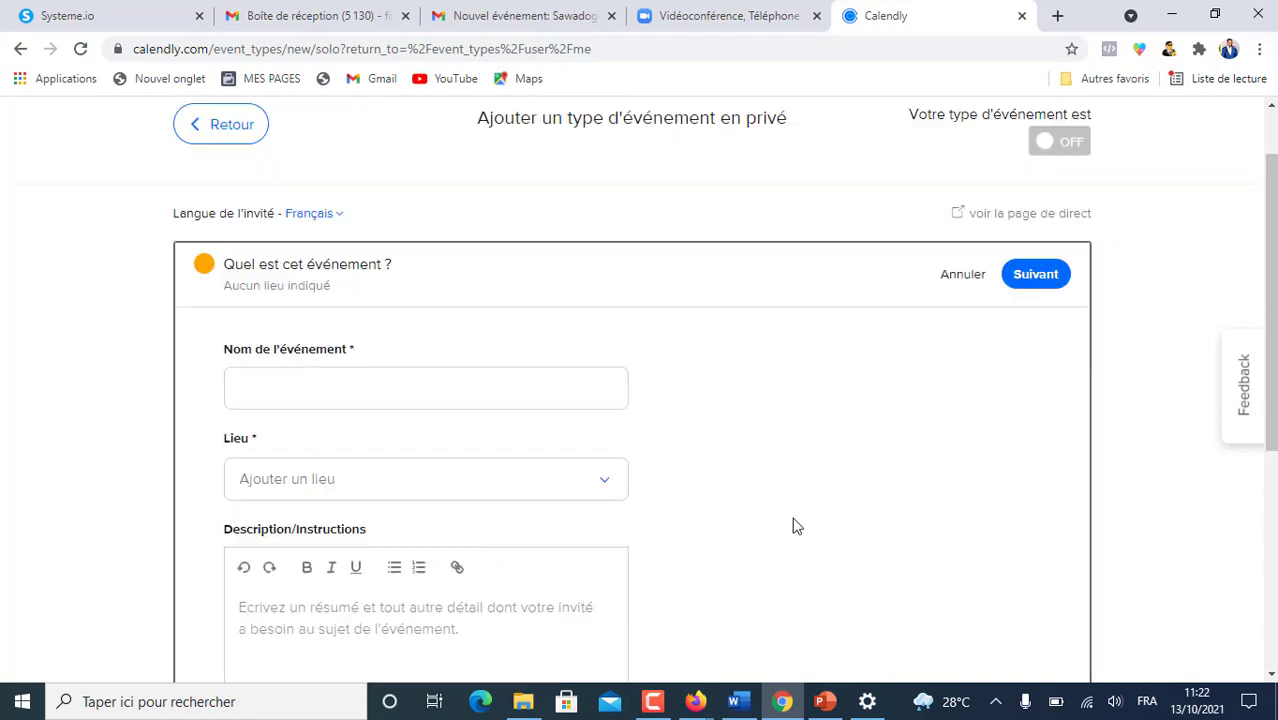
pyautogui.scroll(-3, 685, 574)
pyautogui.scroll(-3, 661, 657)
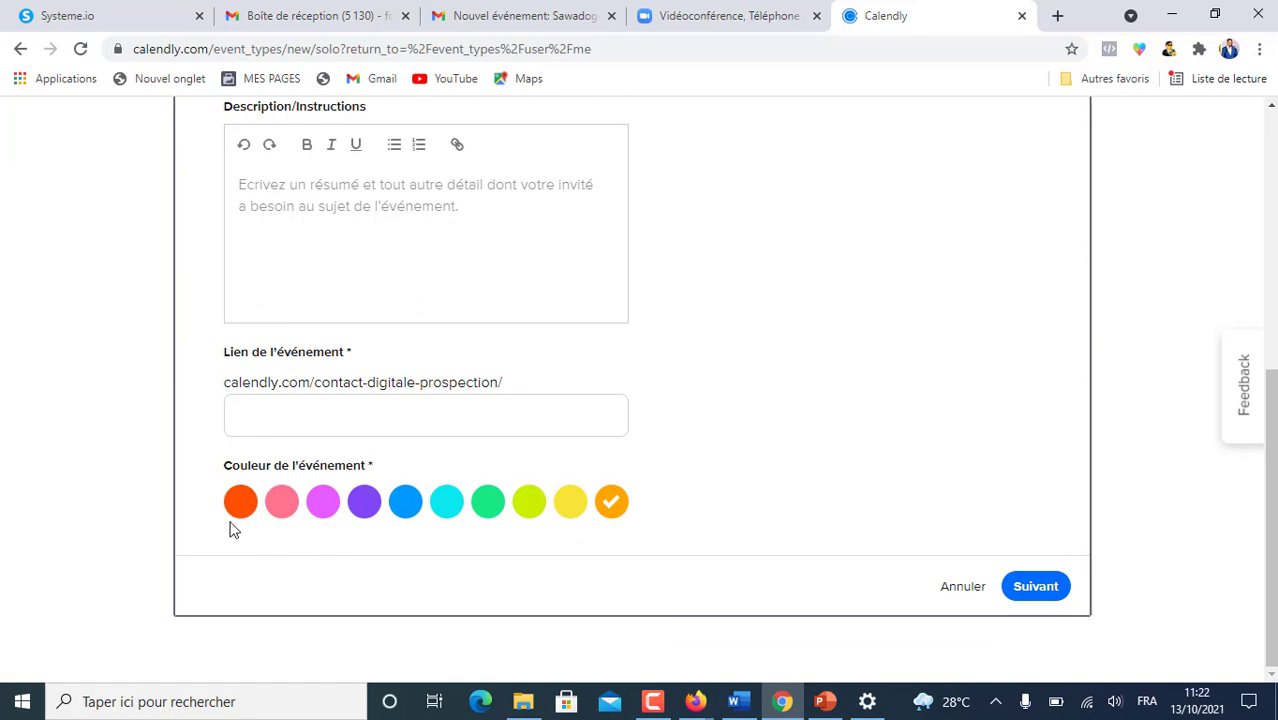
pyautogui.click(365, 503)
pyautogui.scroll(5, 872, 452)
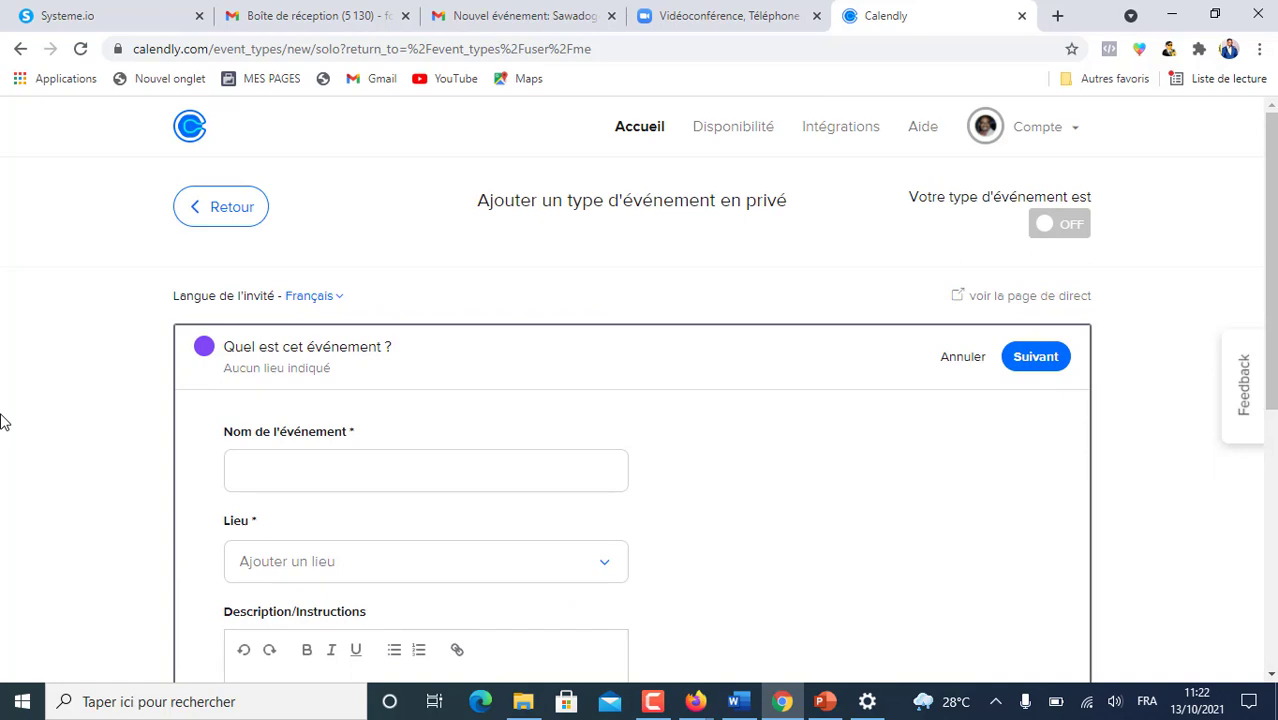
pyautogui.scroll(-1, 284, 382)
pyautogui.click(282, 377)
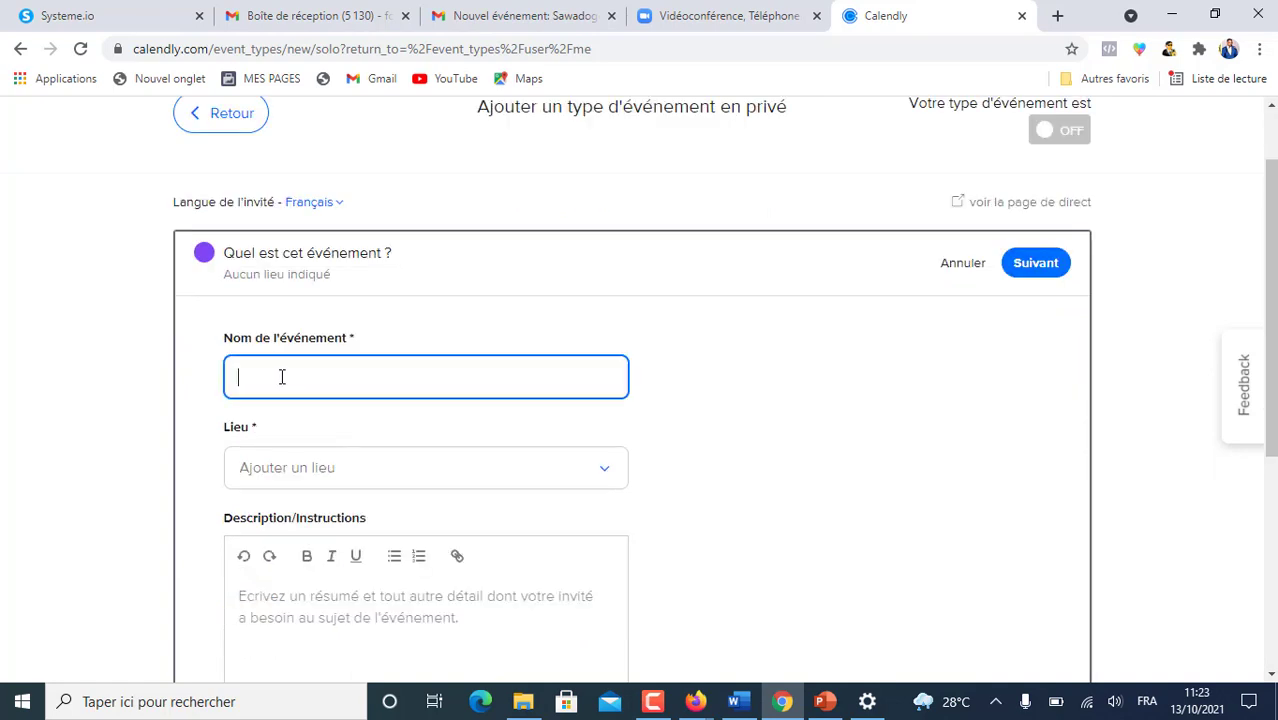
pyautogui.write('Cons')
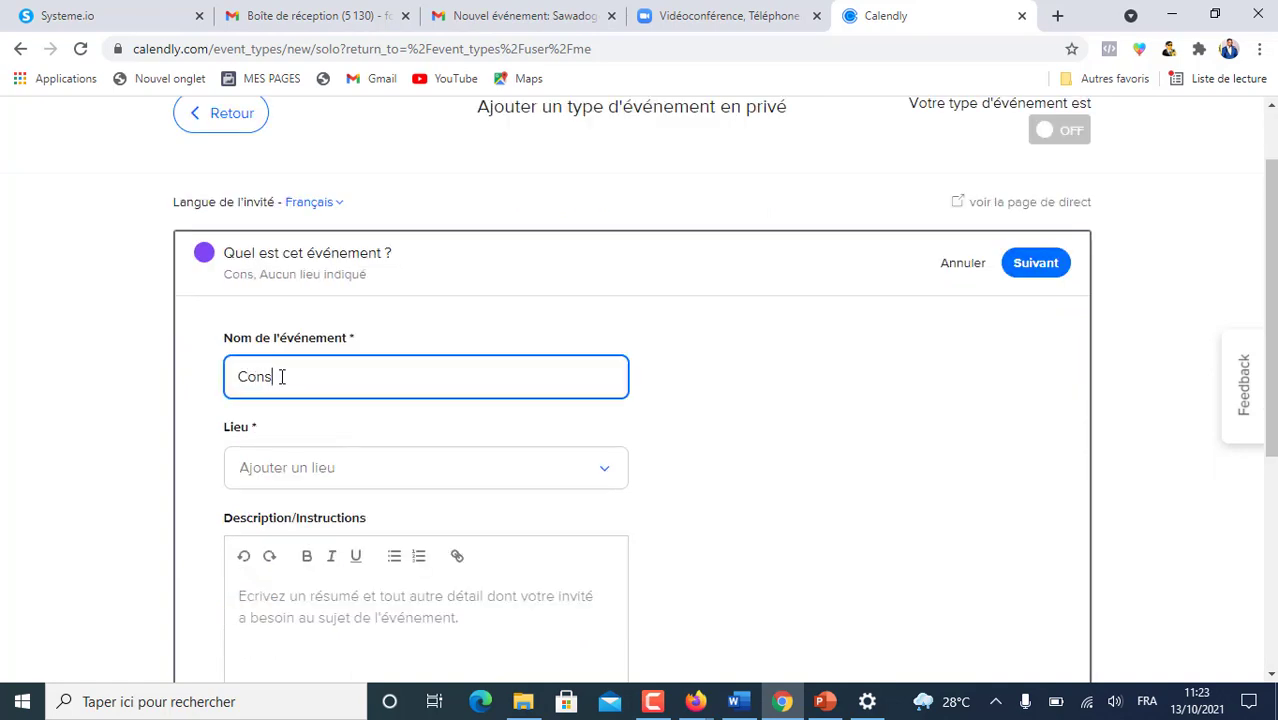
pyautogui.write('ultat')
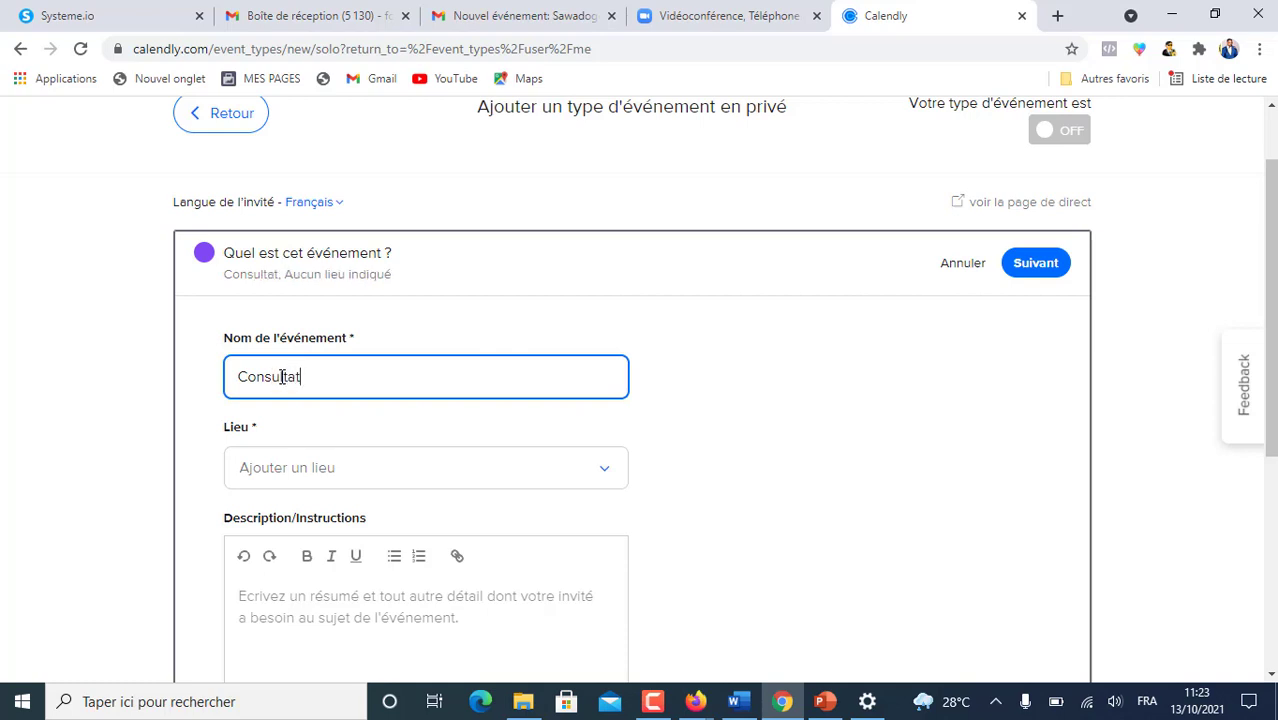
pyautogui.write('ion MLM ')
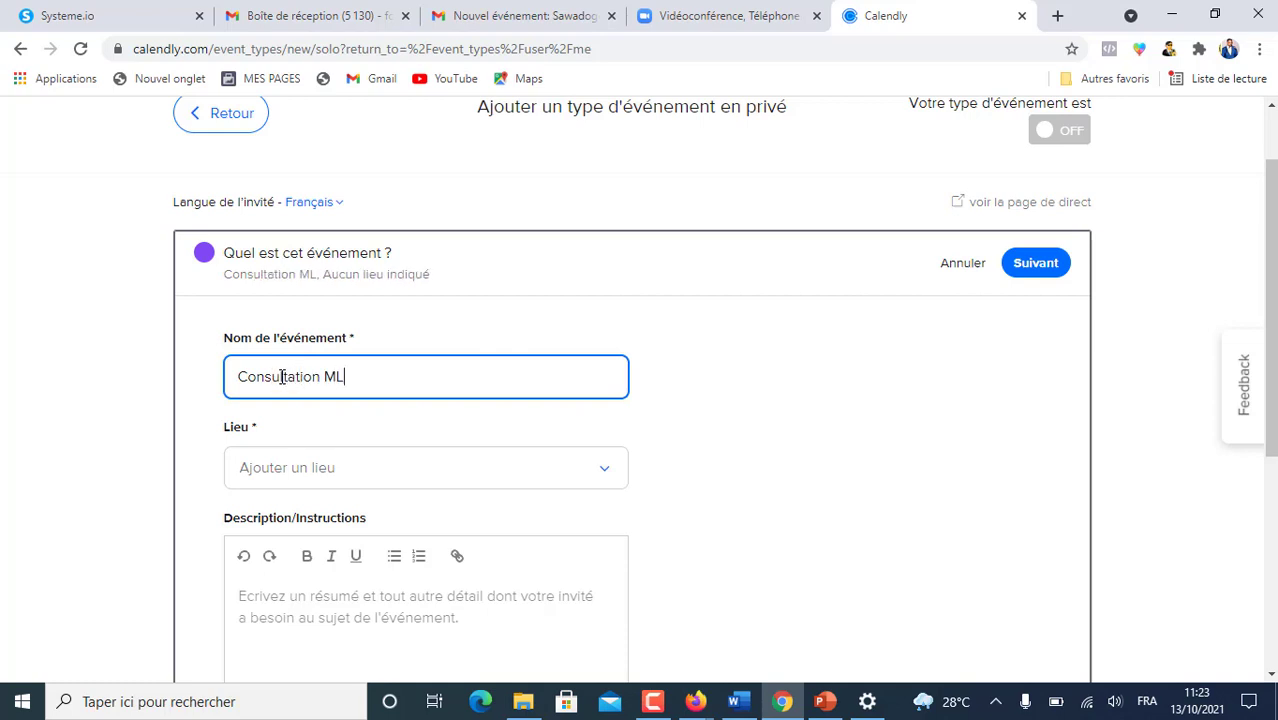
pyautogui.write('offerte avec Emmanuel')
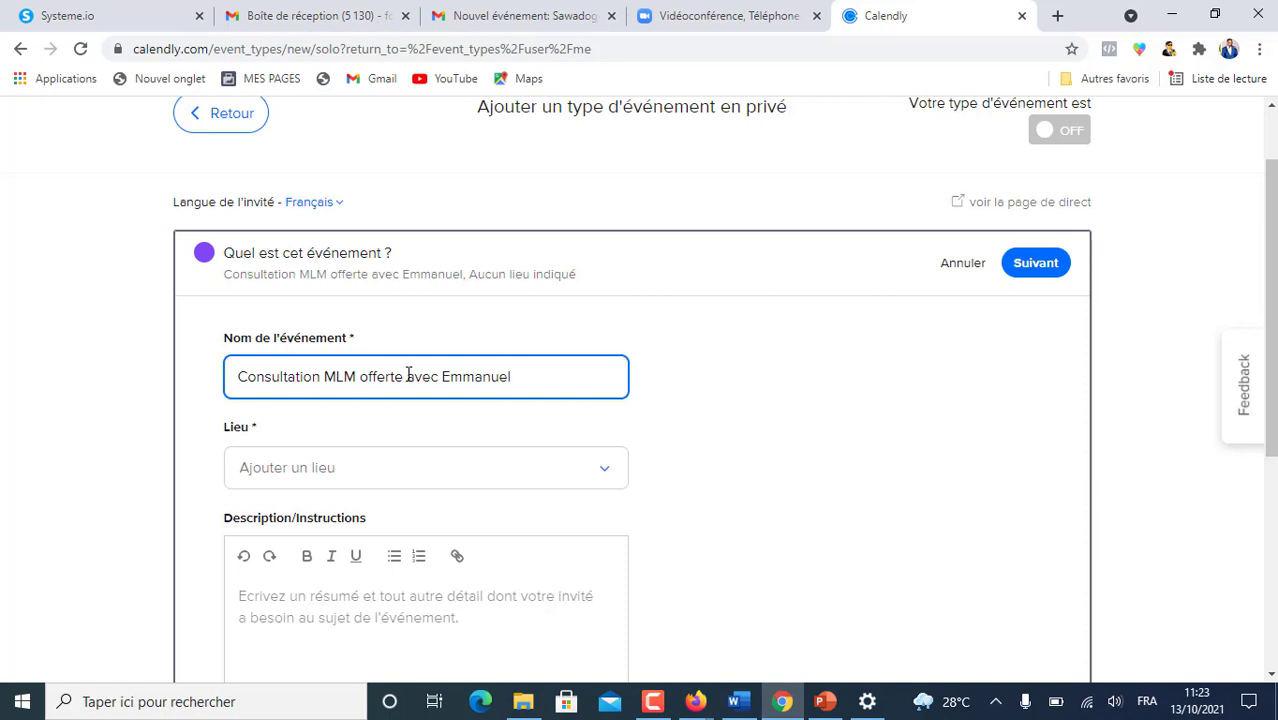
pyautogui.click(335, 376)
pyautogui.write('*')
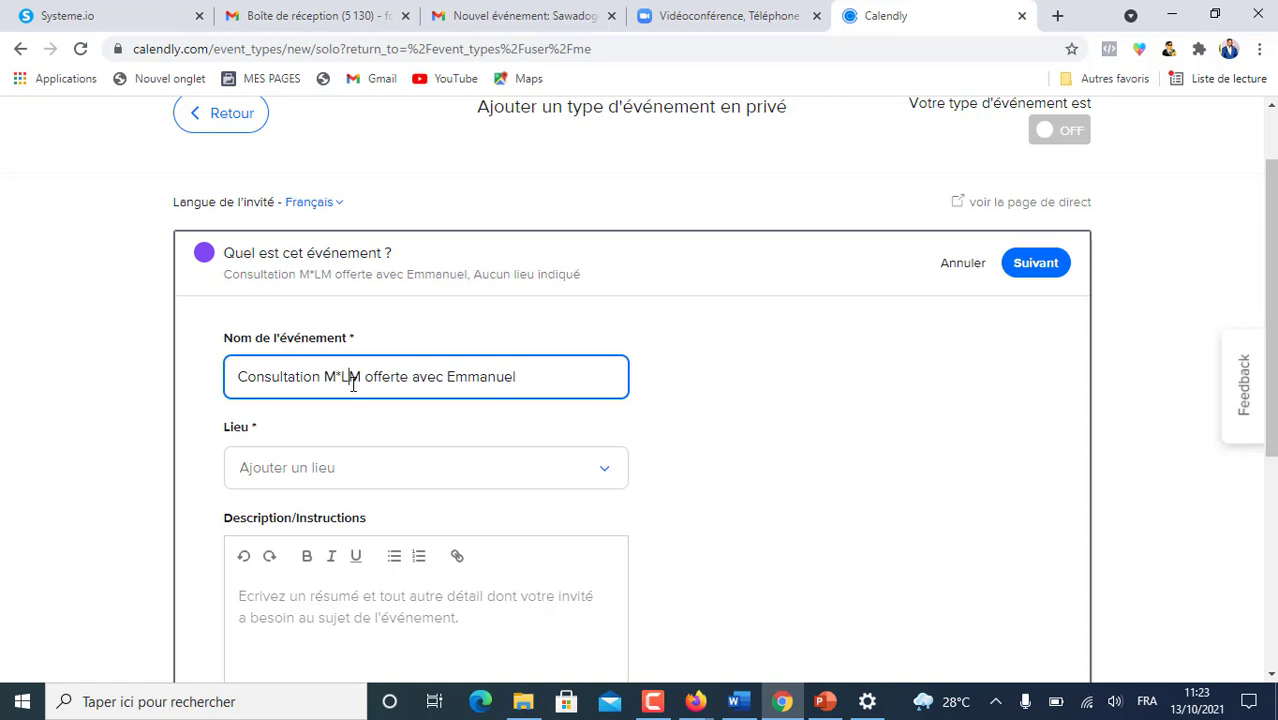
pyautogui.click(352, 376)
pyautogui.write('*')
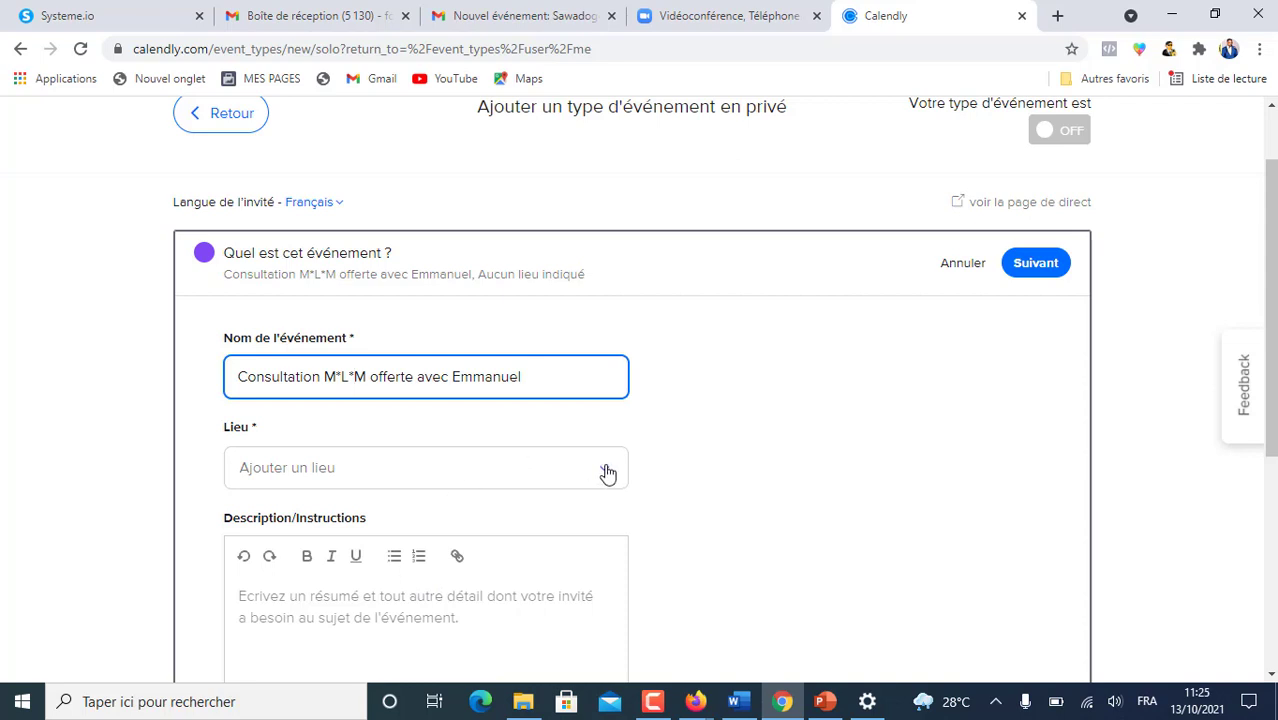
pyautogui.click(604, 472)
pyautogui.scroll(-1, 513, 509)
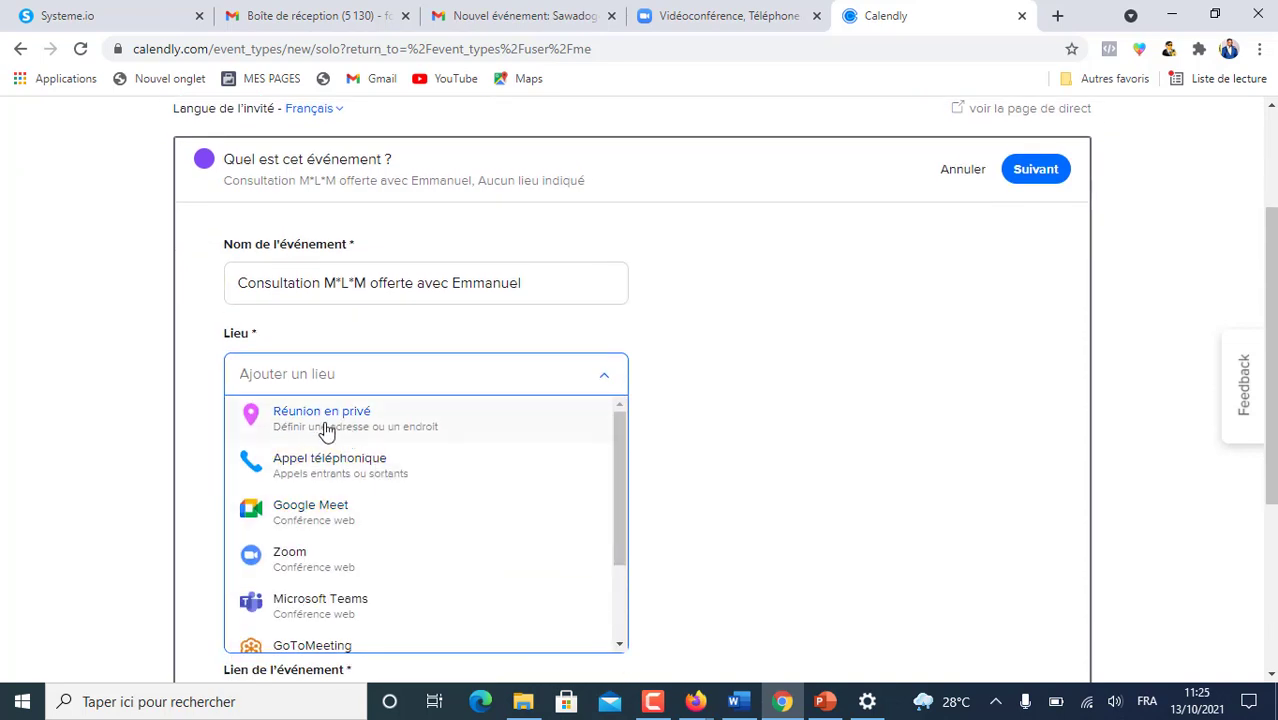
pyautogui.scroll(-1, 405, 480)
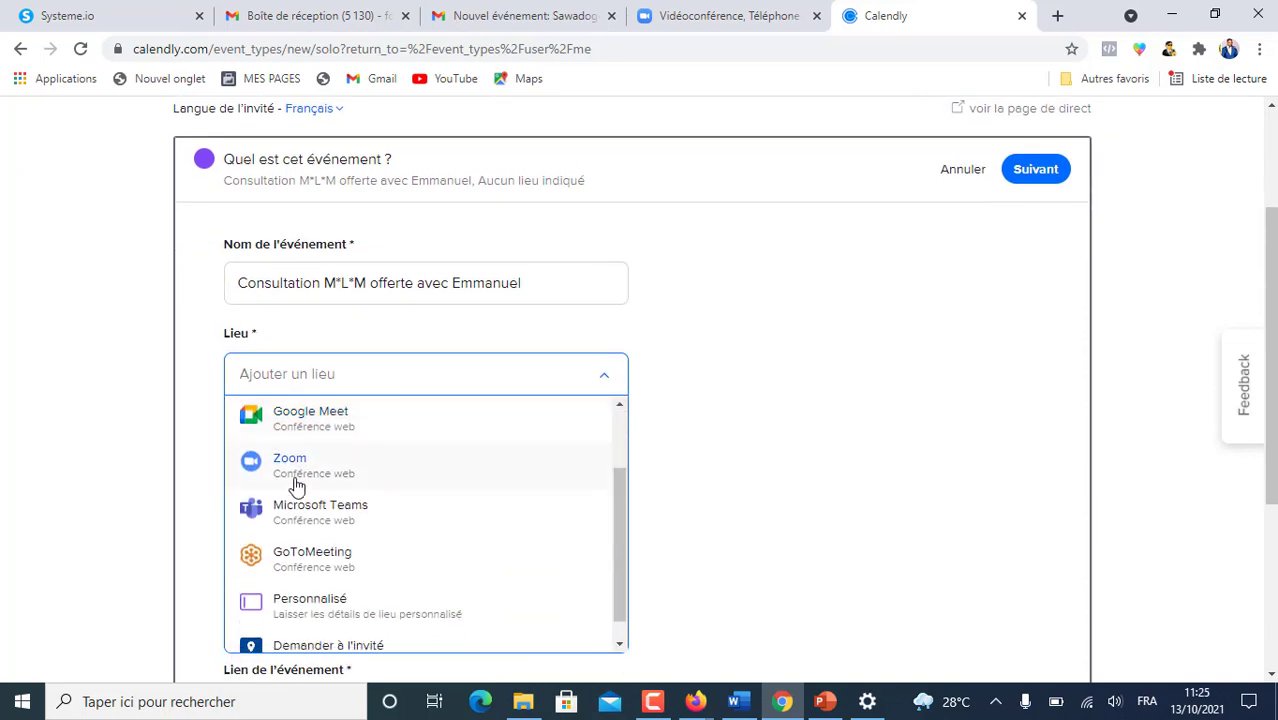
pyautogui.scroll(-1, 378, 538)
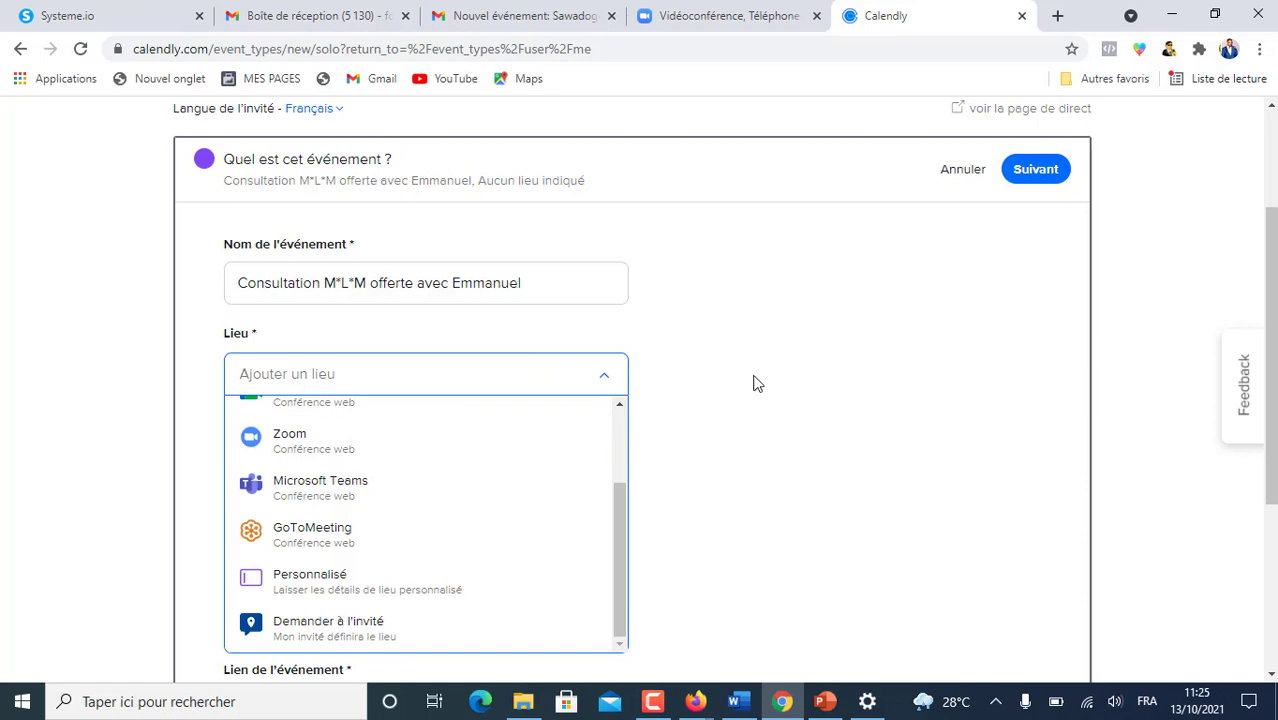
pyautogui.click(718, 390)
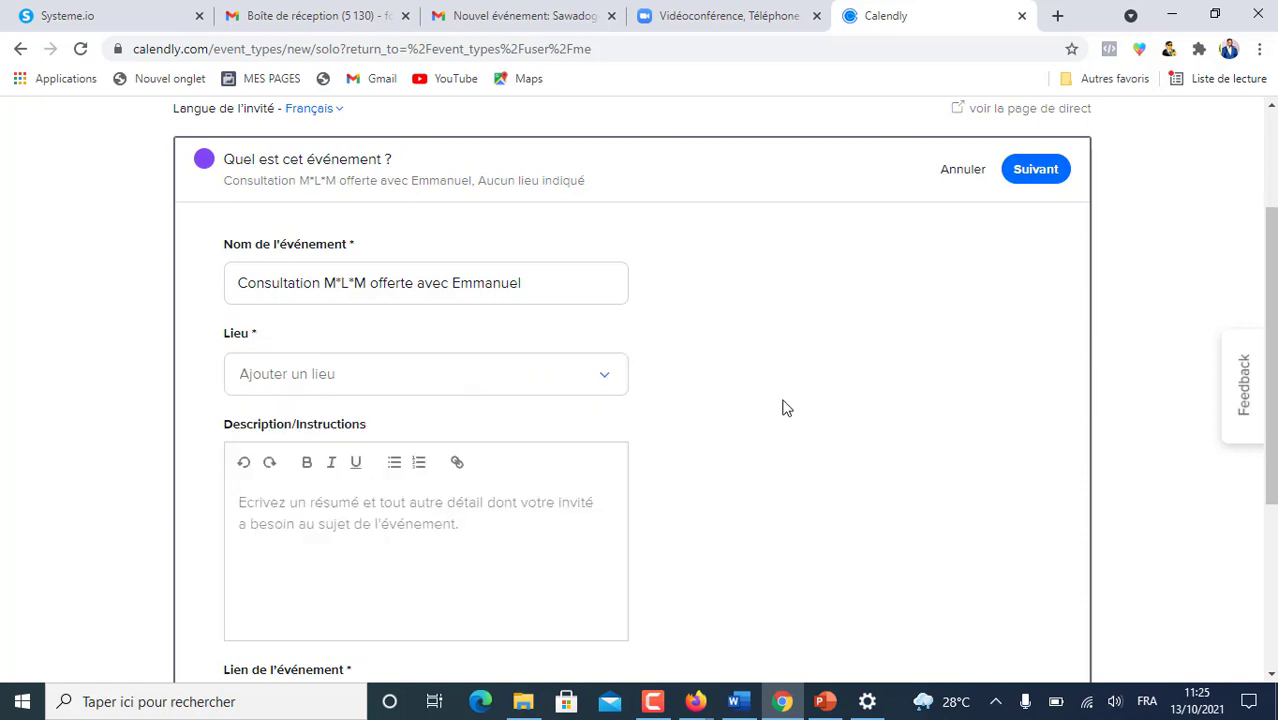
# - Save the event details with its three-point description, custom booking link and lime colour
pyautogui.scroll(-1, 770, 405)
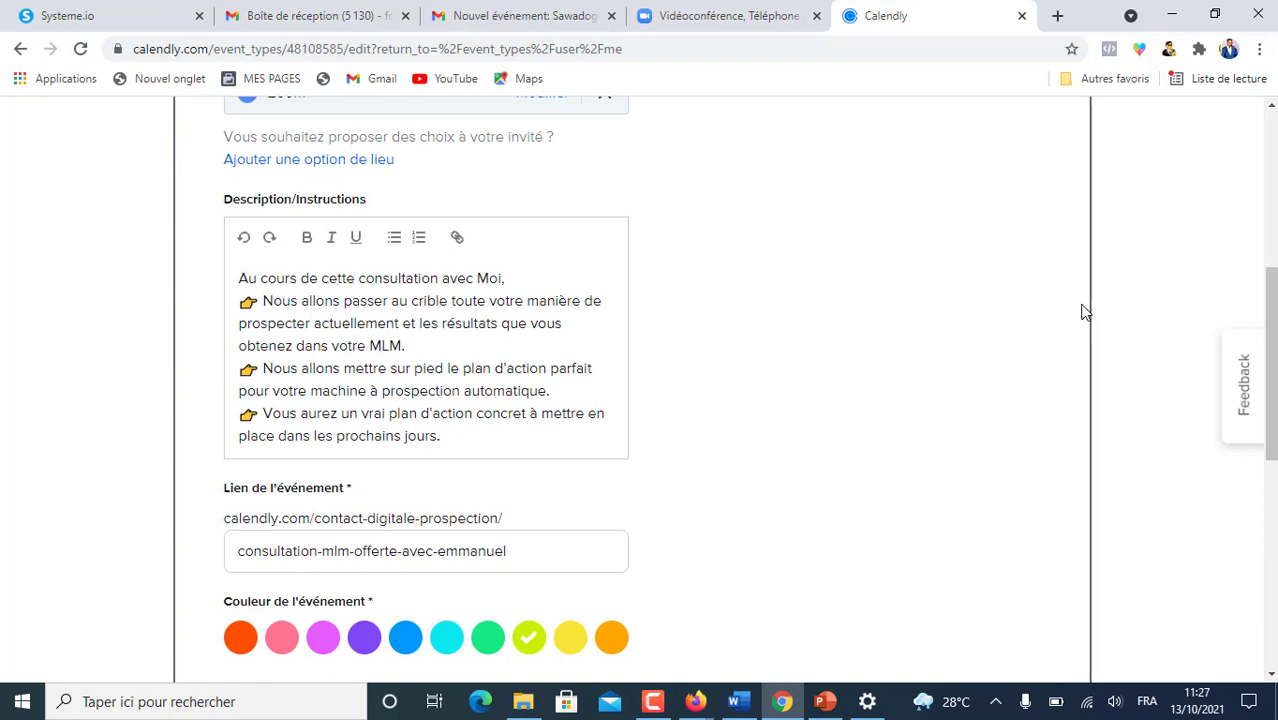
pyautogui.scroll(-2, 548, 342)
pyautogui.scroll(2, 258, 279)
pyautogui.scroll(-1, 473, 412)
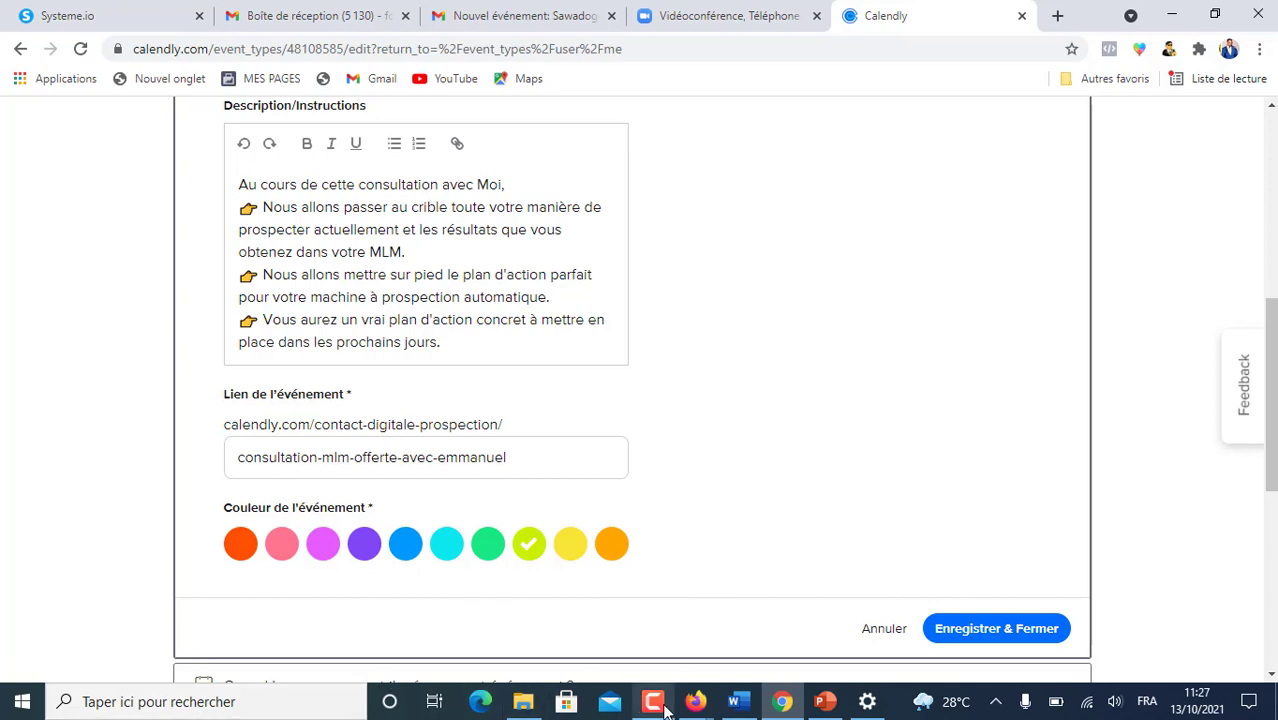
pyautogui.scroll(-3, 692, 462)
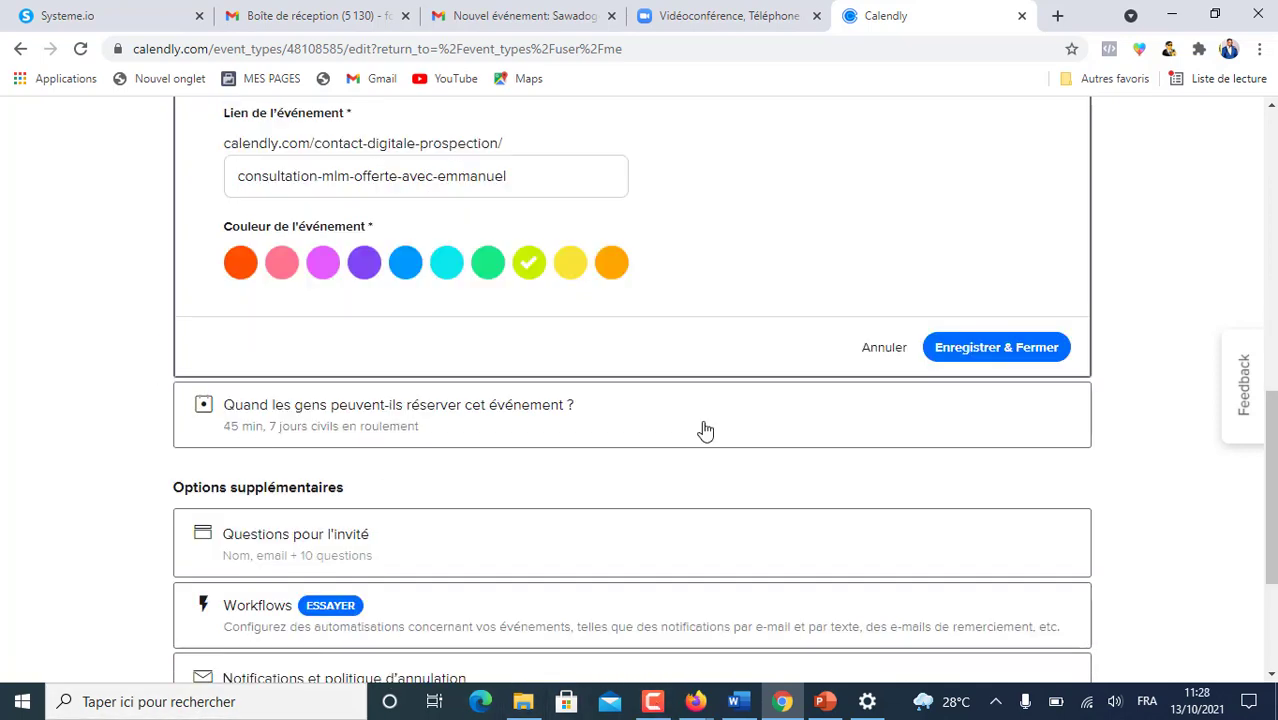
pyautogui.click(975, 362)
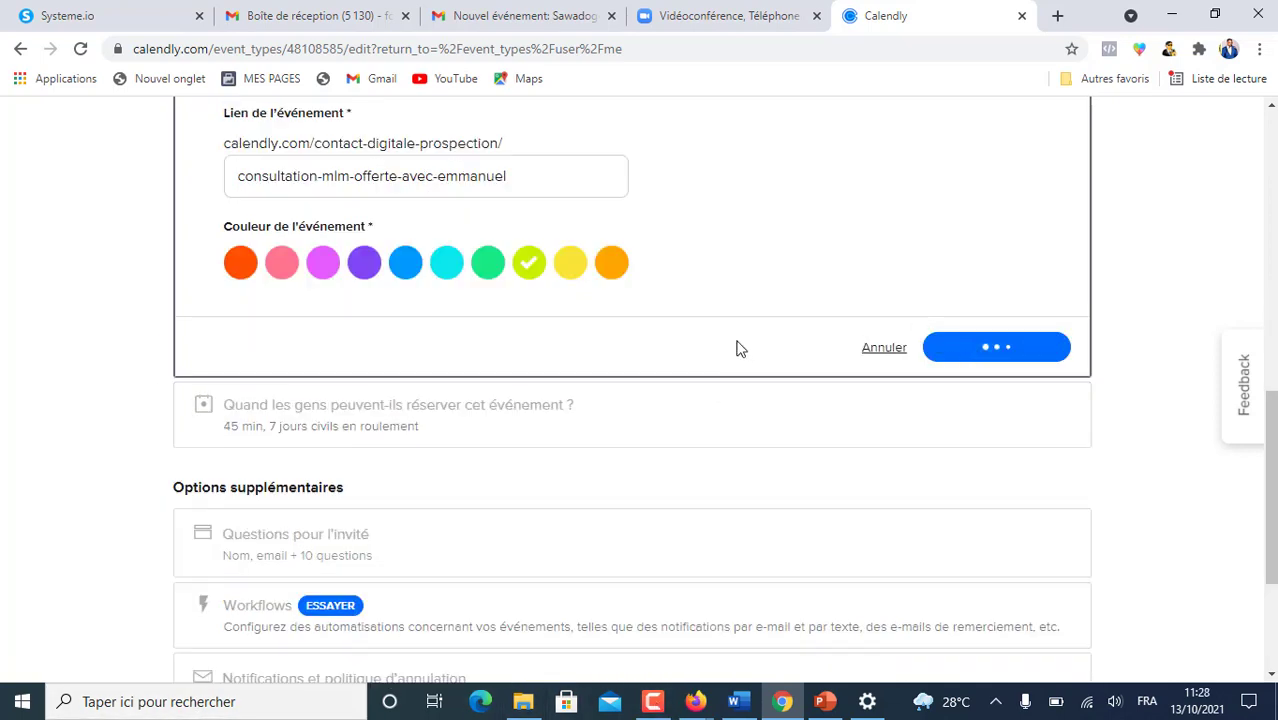
# - Check the booking window's day-type options, keeping 7 calendar days
pyautogui.scroll(-2, 650, 442)
pyautogui.scroll(2, 617, 425)
pyautogui.scroll(-3, 541, 363)
pyautogui.scroll(-1, 536, 361)
pyautogui.scroll(4, 536, 362)
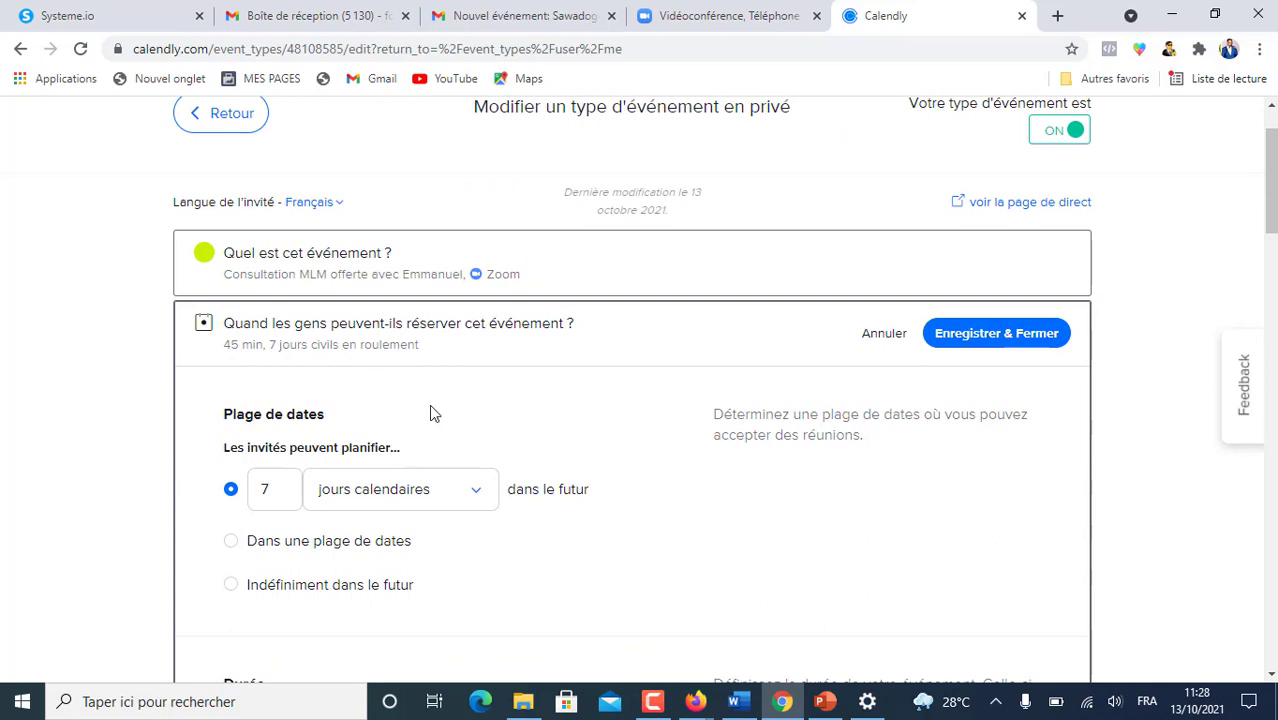
pyautogui.scroll(-2, 429, 404)
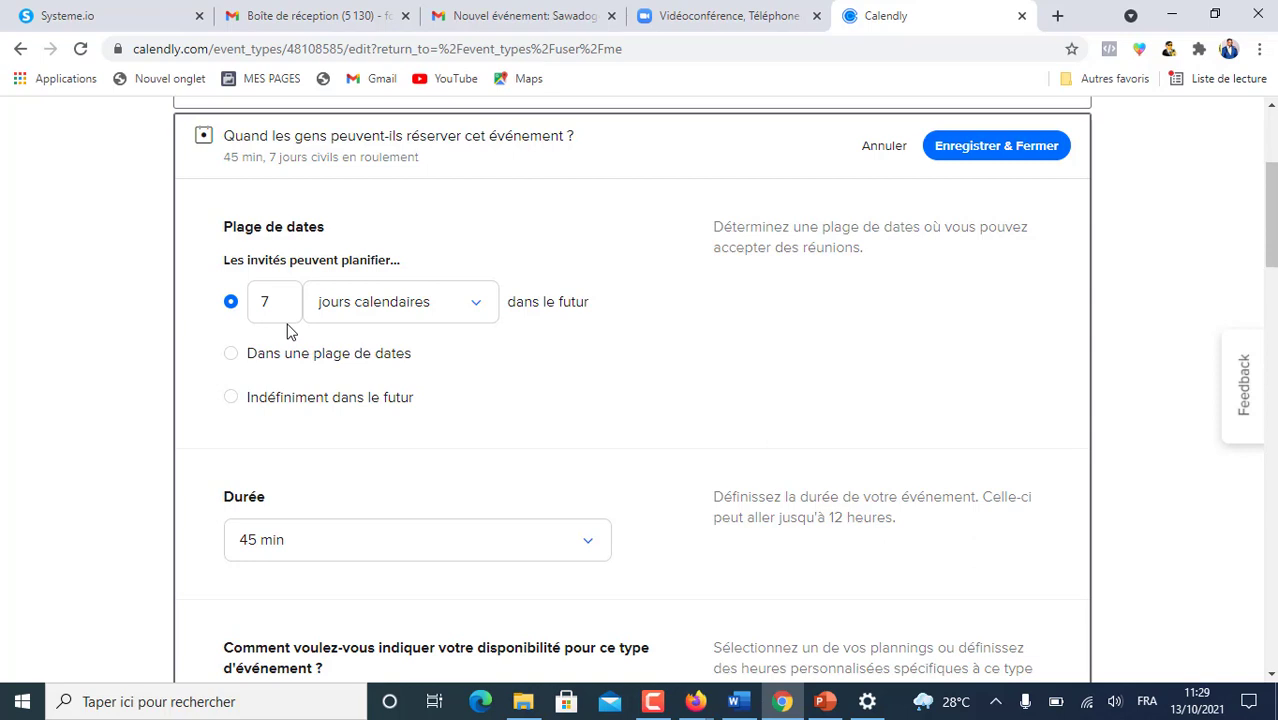
pyautogui.click(479, 307)
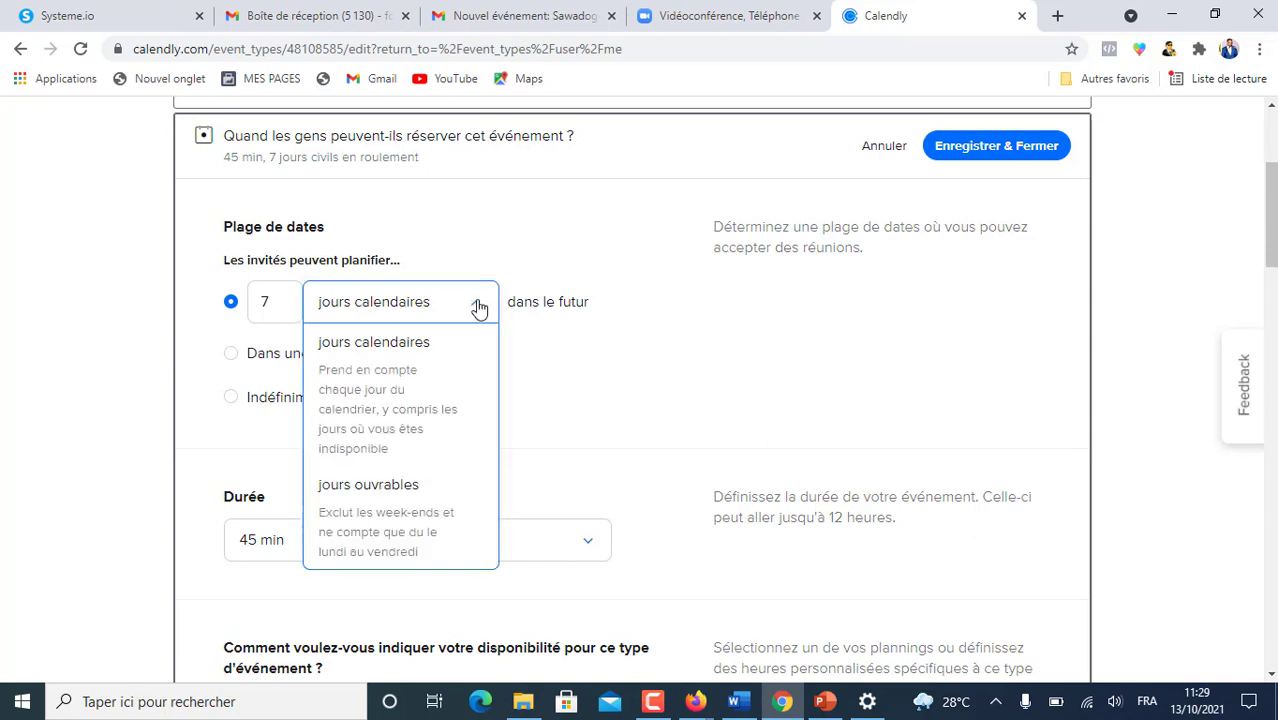
pyautogui.click(703, 391)
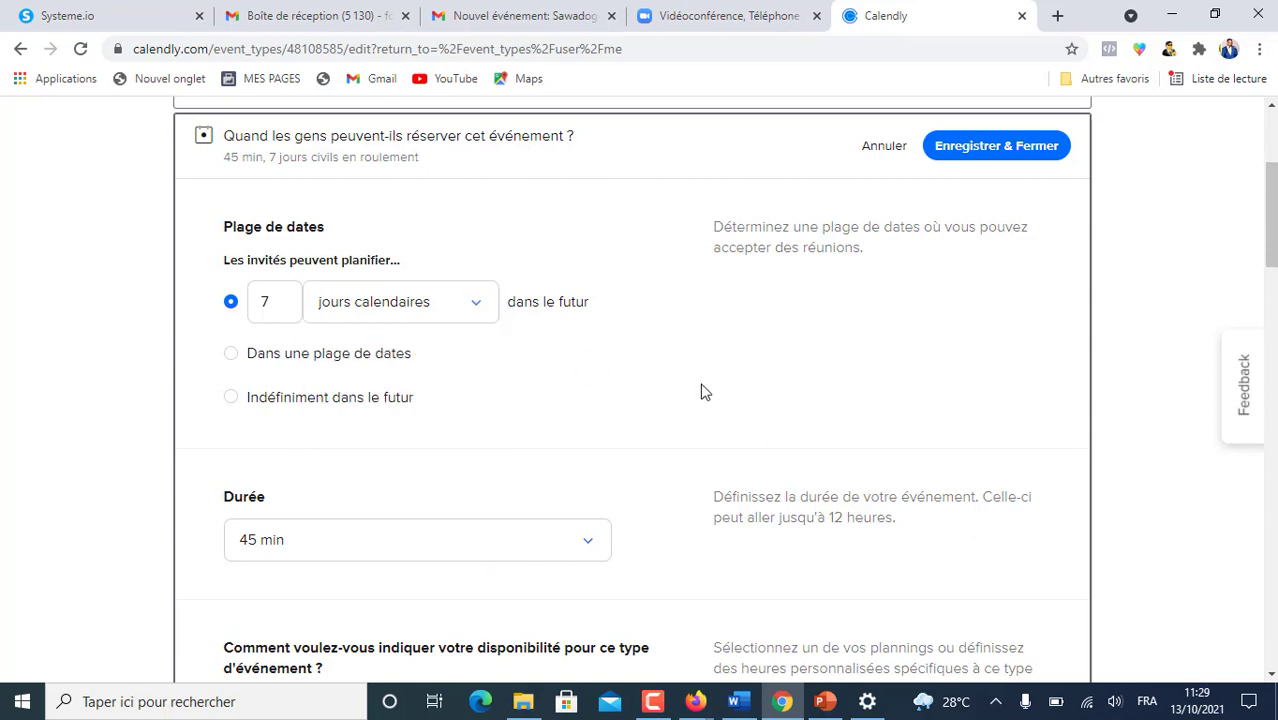
pyautogui.click(484, 315)
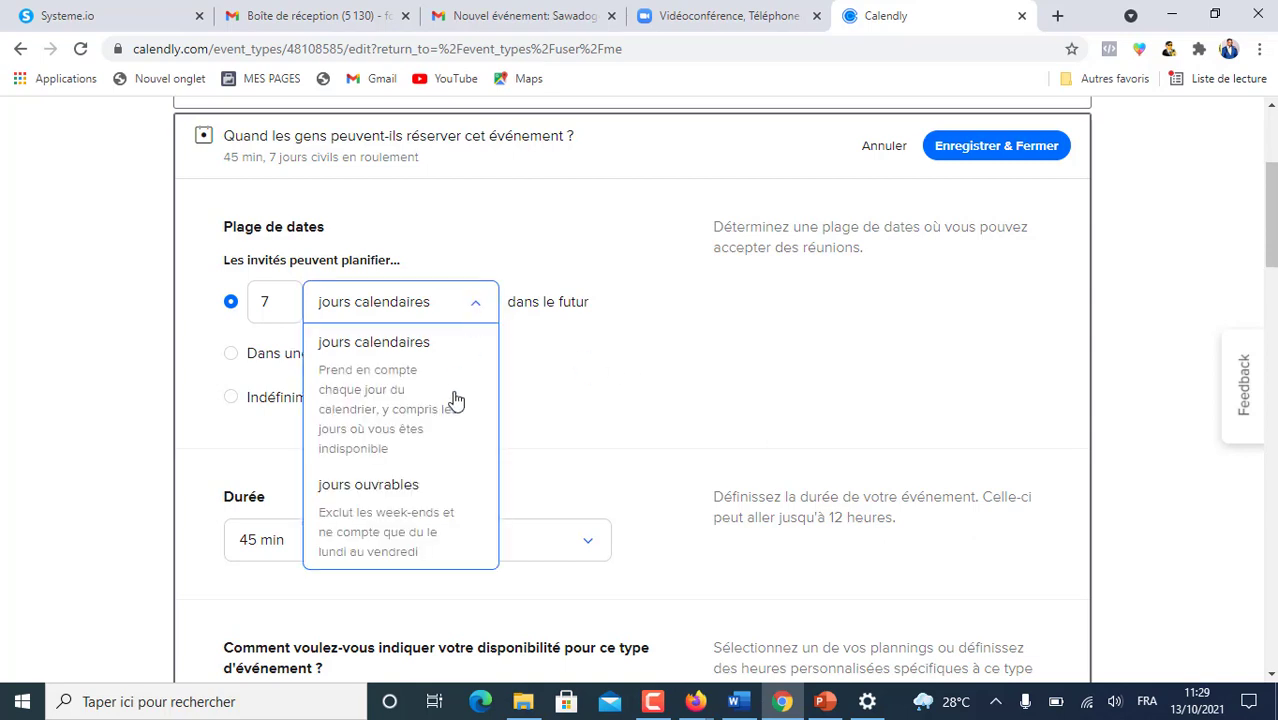
pyautogui.click(474, 302)
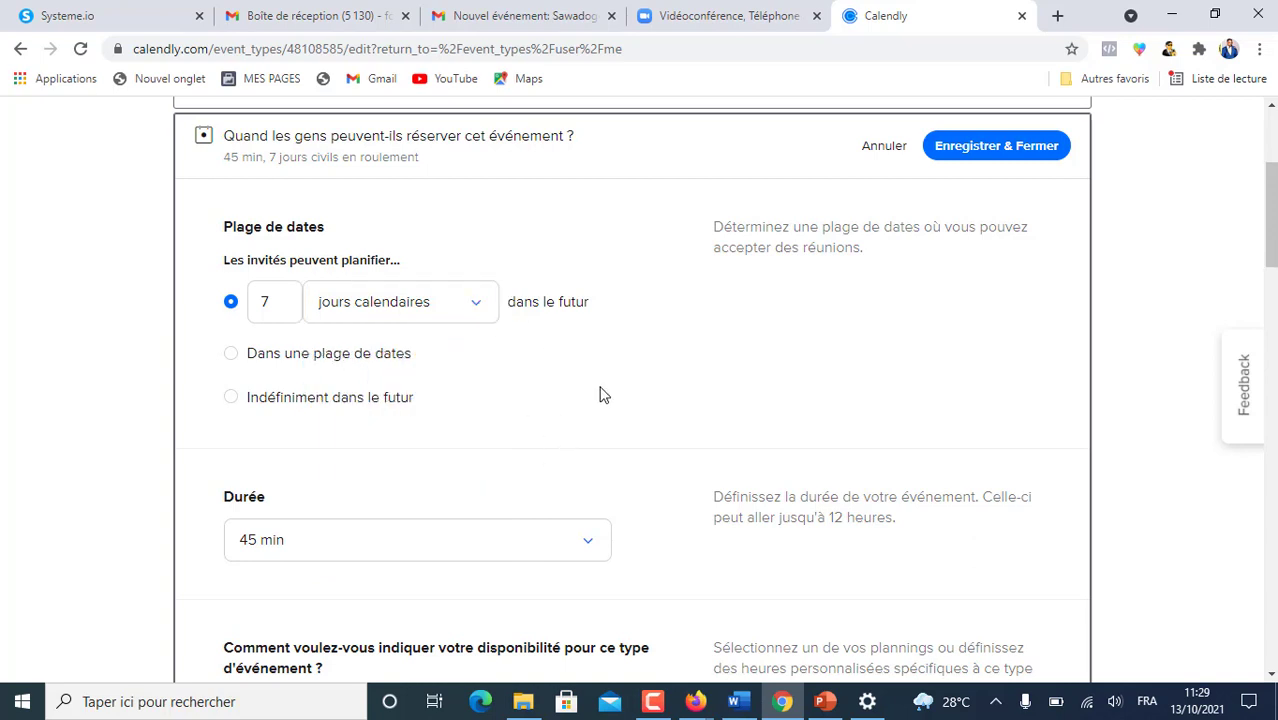
# - Check the duration choices, keeping the event at 45 min
pyautogui.scroll(-1, 602, 371)
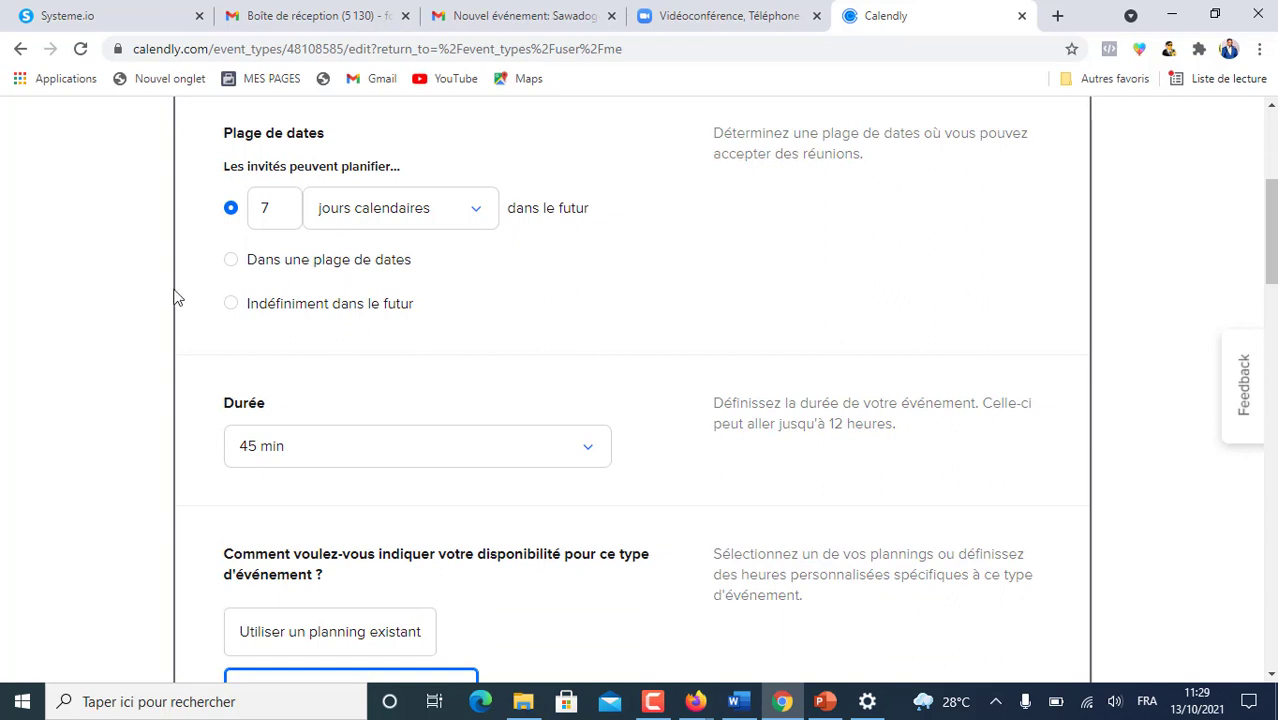
pyautogui.scroll(-1, 617, 278)
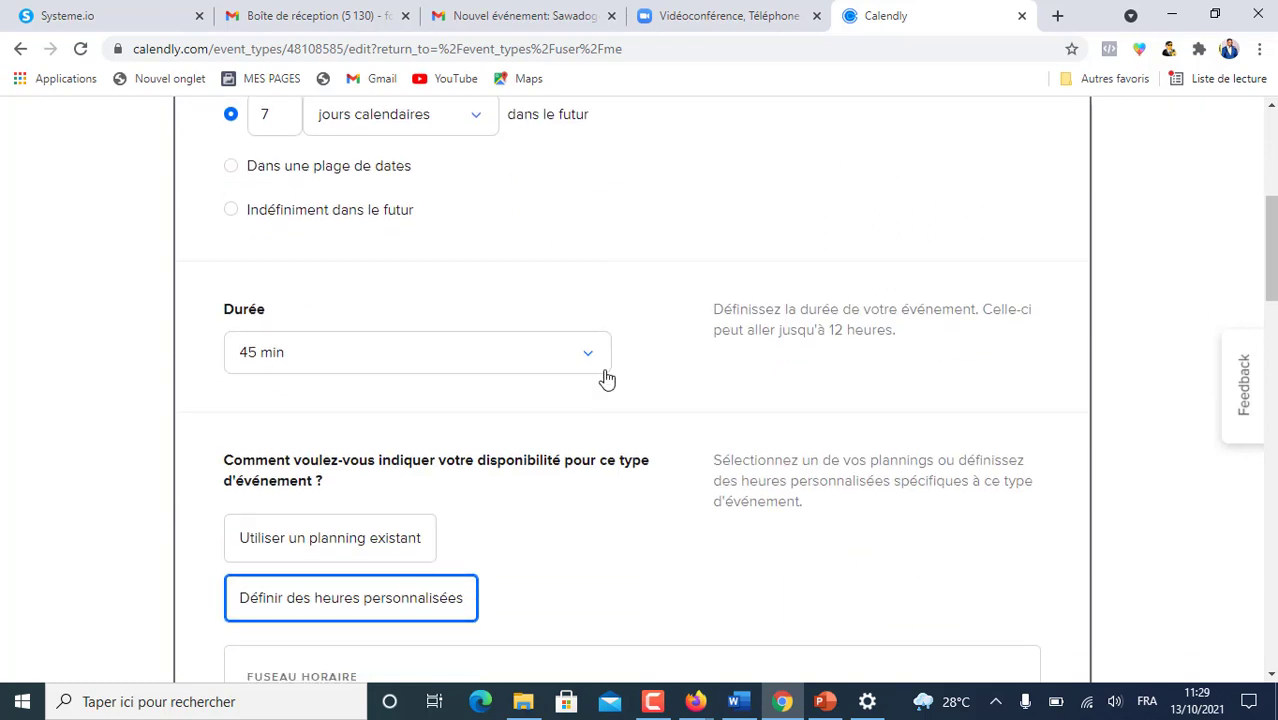
pyautogui.click(588, 358)
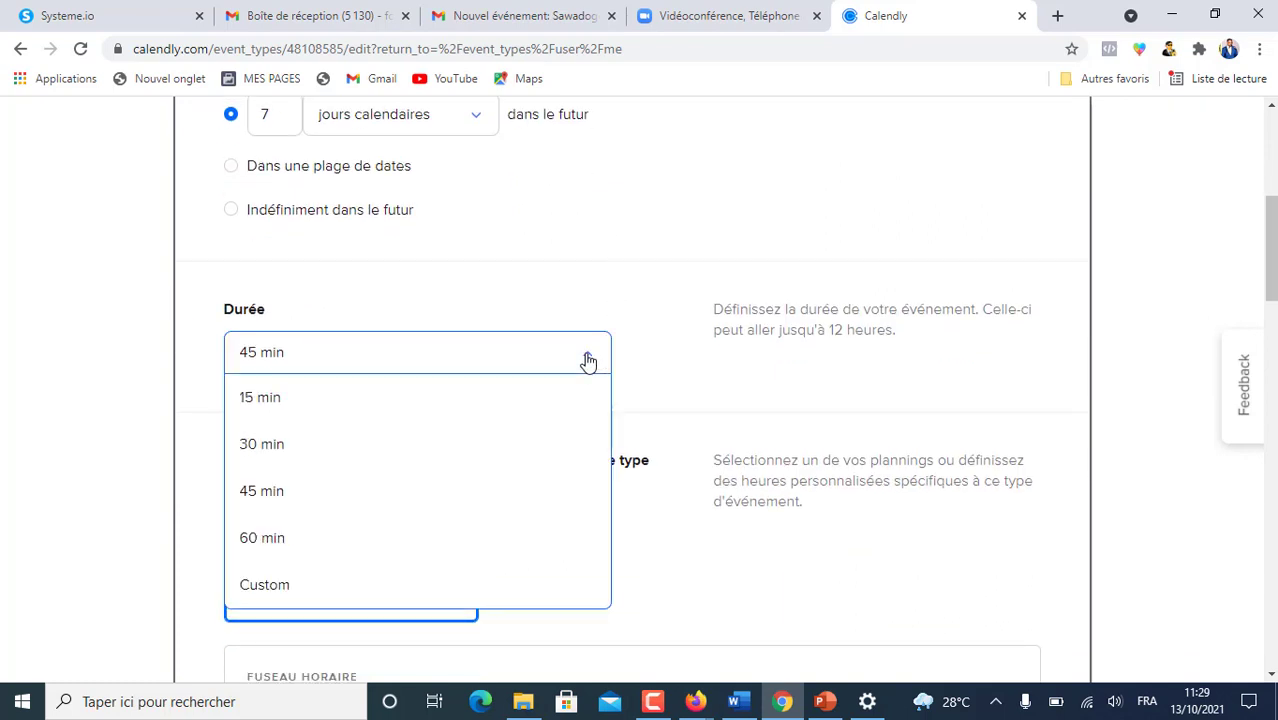
pyautogui.click(643, 214)
pyautogui.scroll(-2, 620, 250)
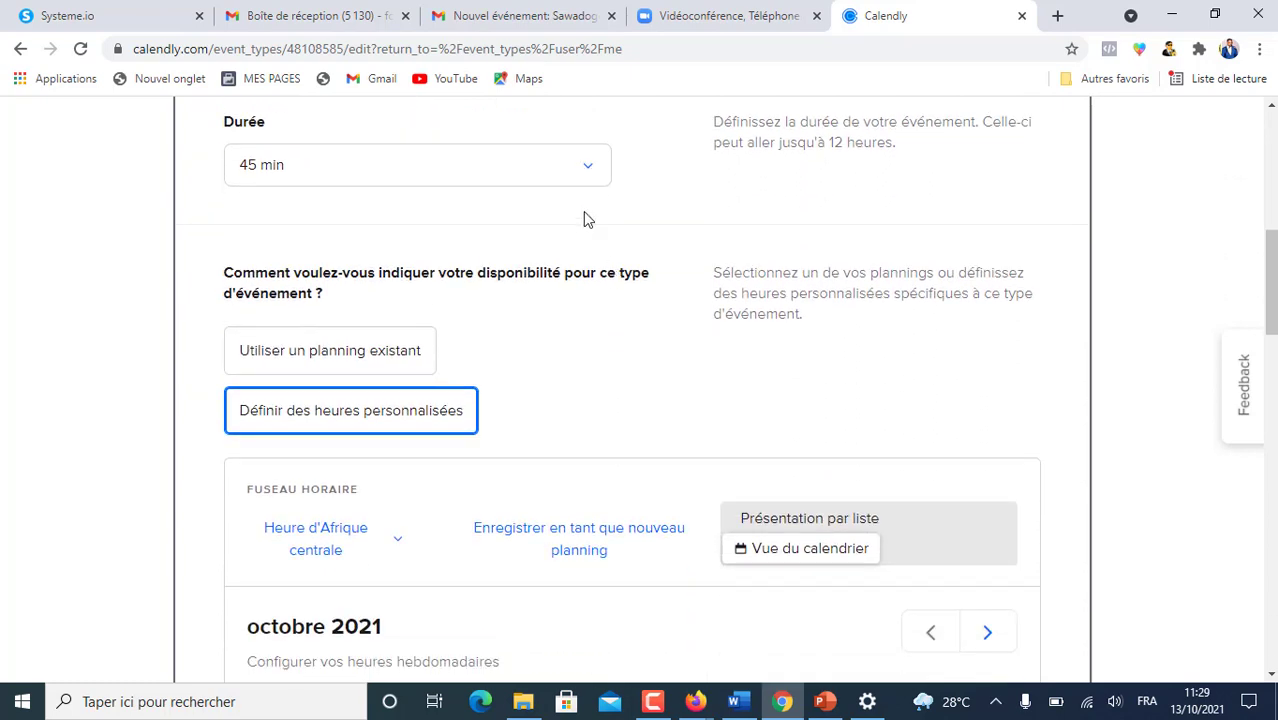
pyautogui.scroll(2, 354, 190)
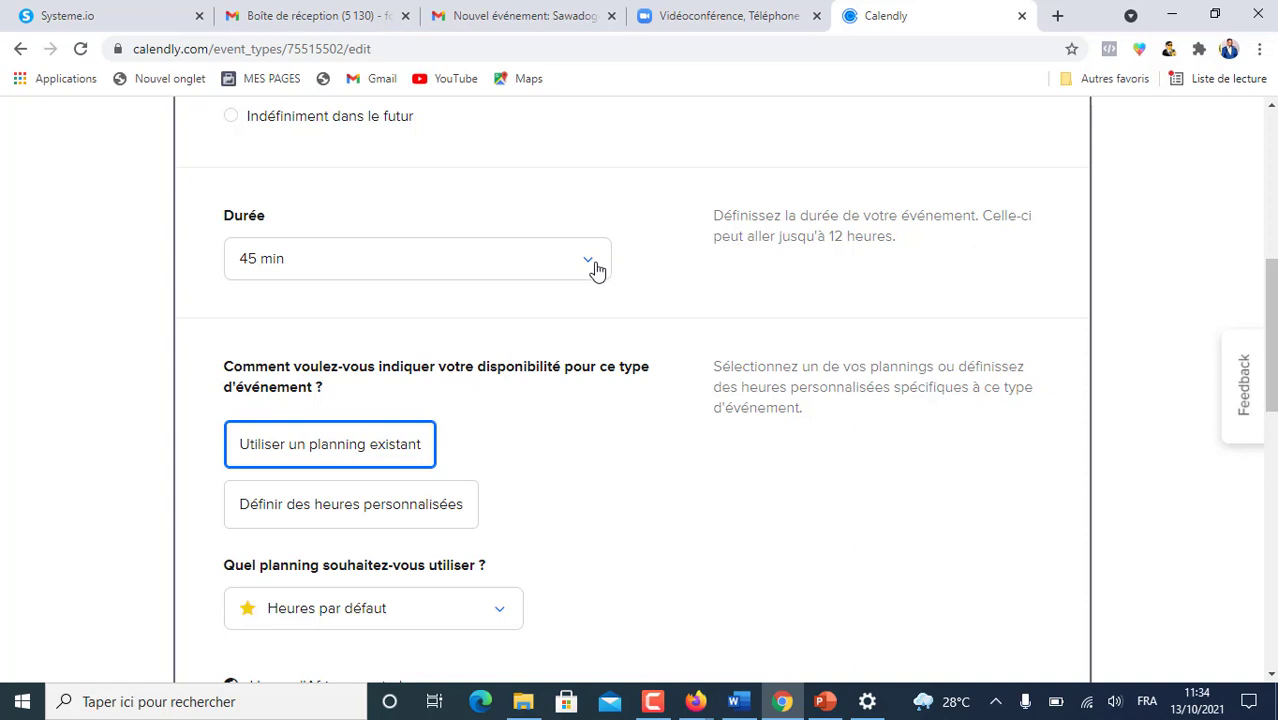
# - Switch to custom hours and review the October 2021 calendar of 09:00–17:00 weekday slots
pyautogui.scroll(-1, 825, 288)
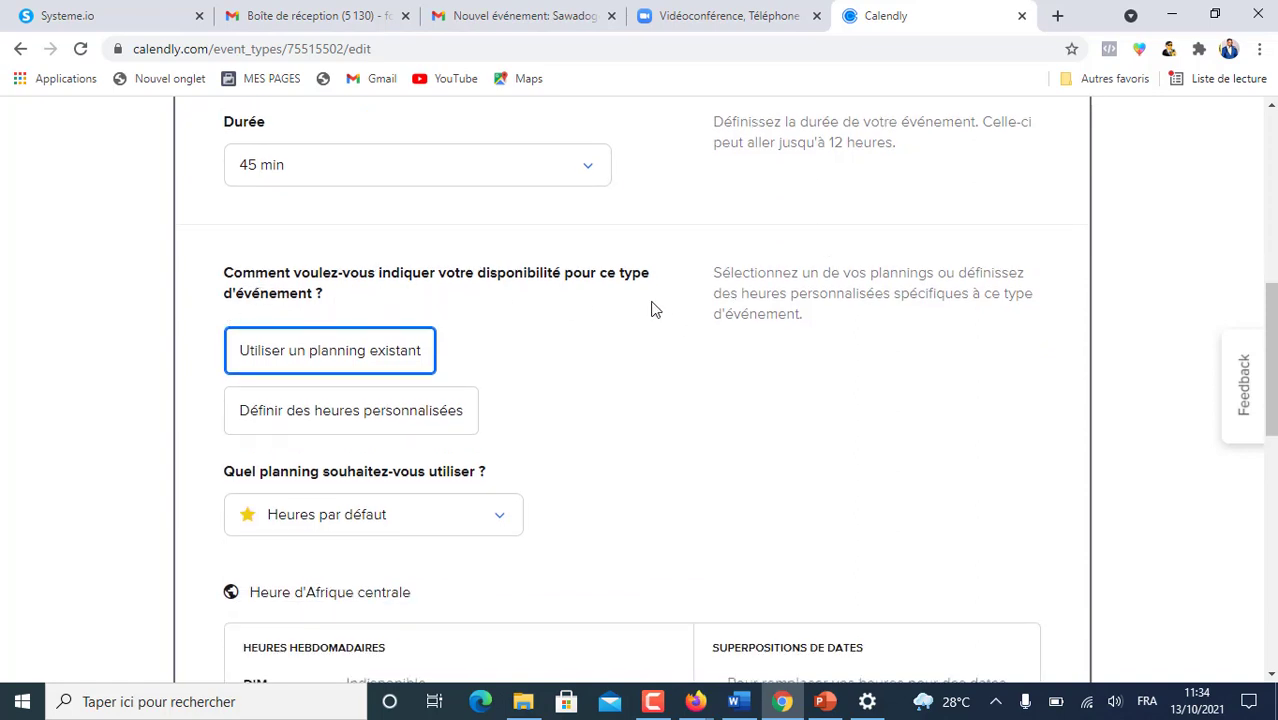
pyautogui.scroll(-1, 495, 305)
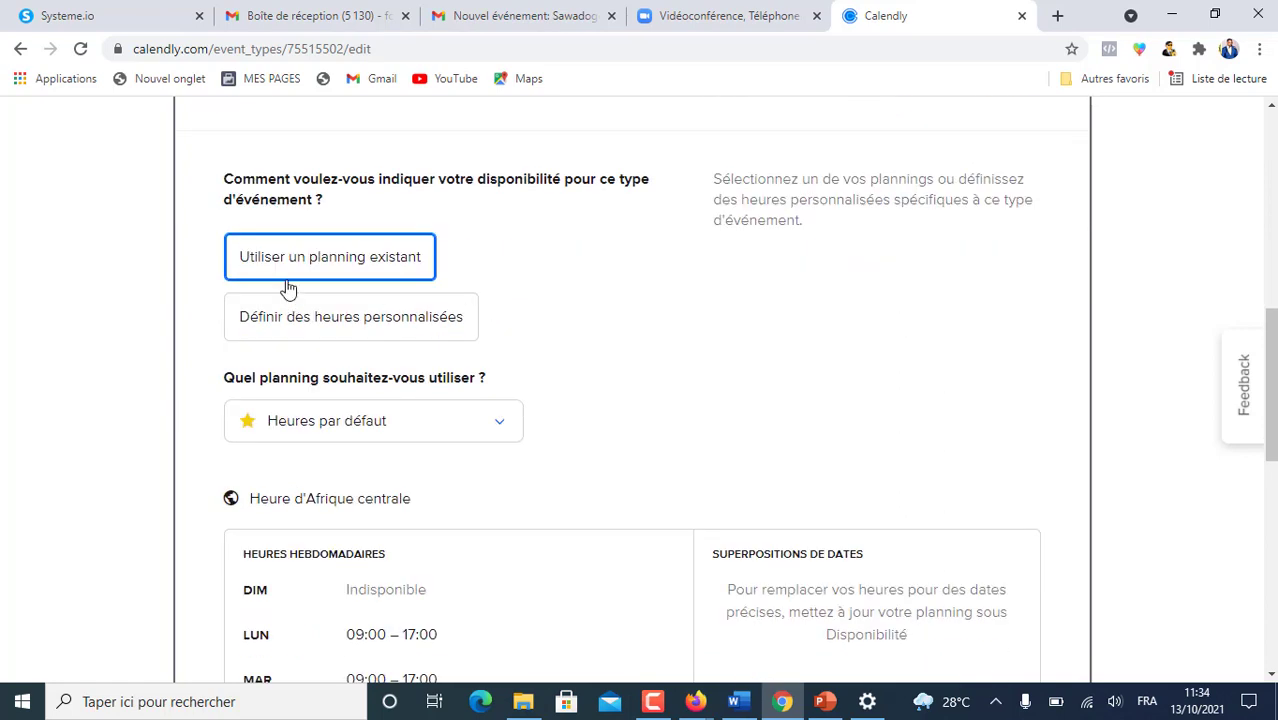
pyautogui.scroll(-1, 640, 265)
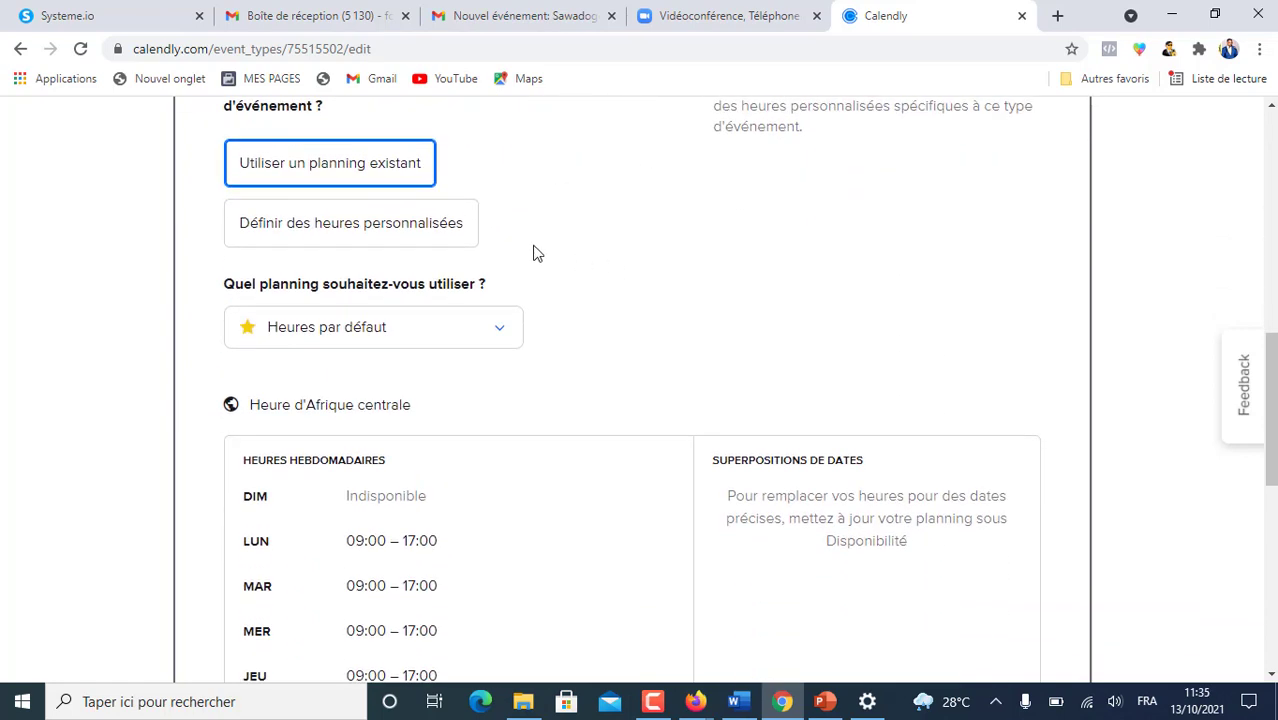
pyautogui.click(350, 225)
pyautogui.scroll(-2, 587, 208)
pyautogui.scroll(1, 590, 210)
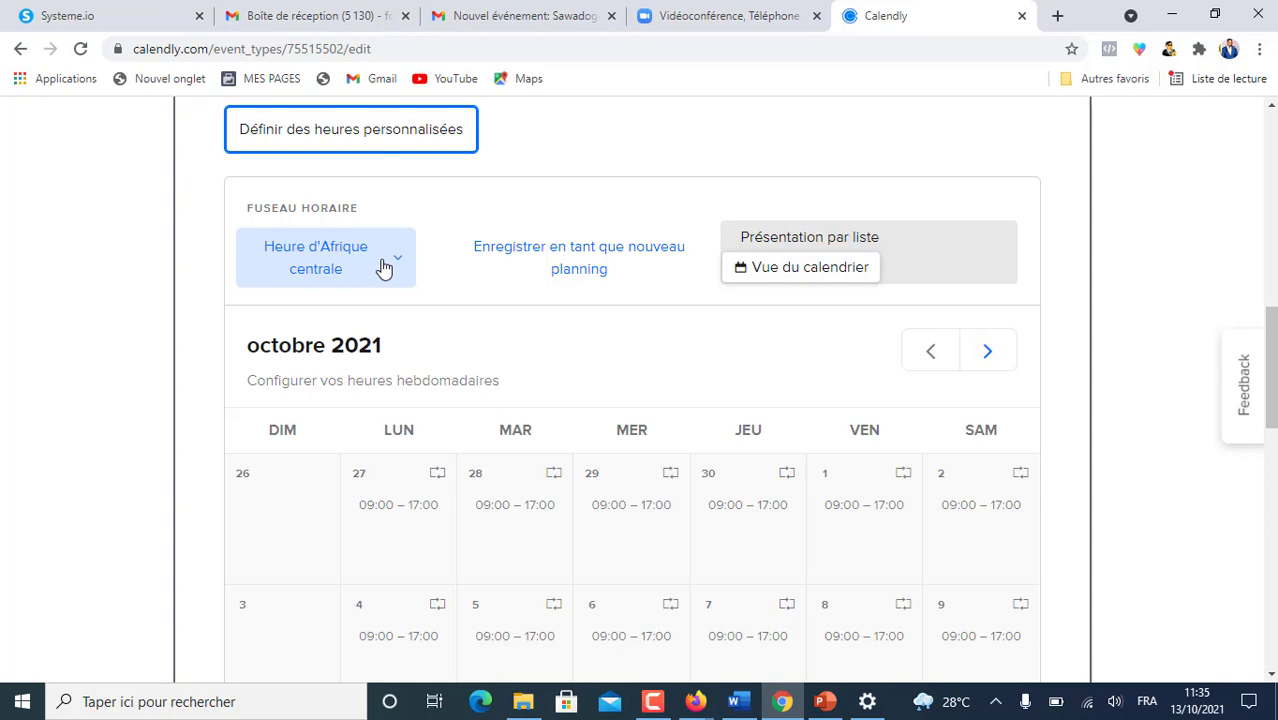
pyautogui.scroll(-2, 442, 271)
pyautogui.scroll(2, 476, 345)
pyautogui.scroll(-2, 502, 345)
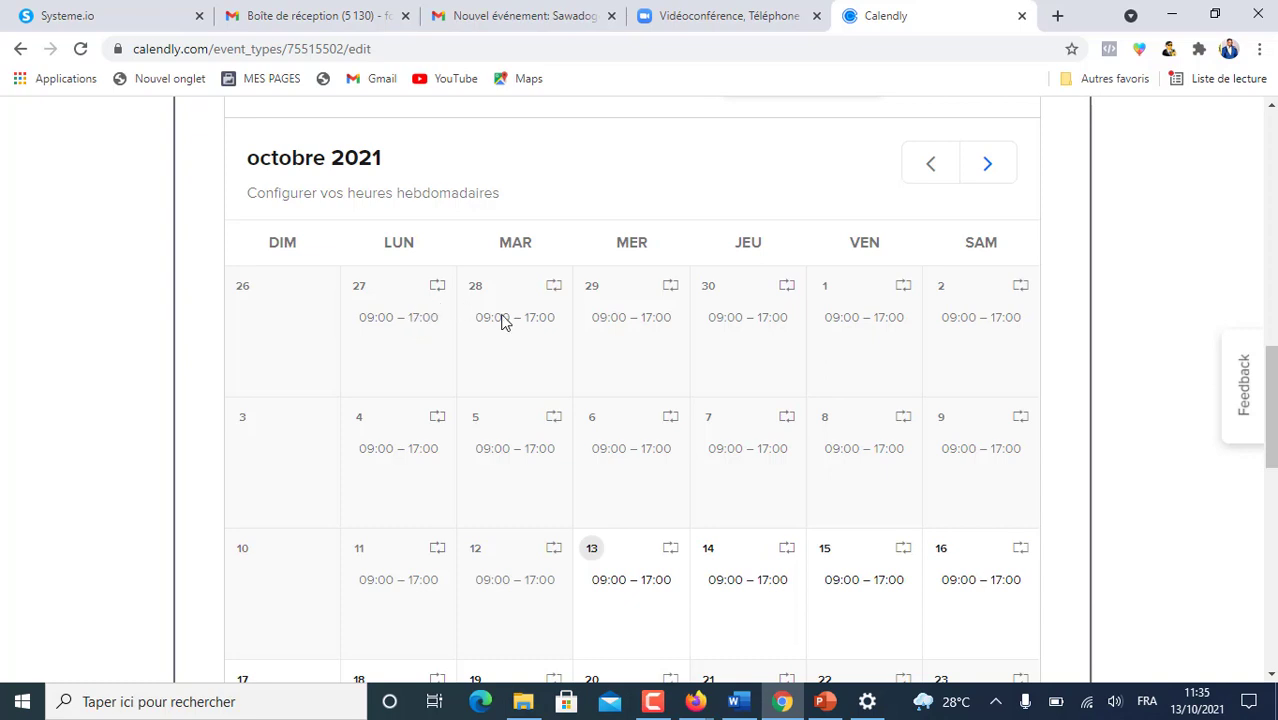
pyautogui.scroll(-2, 503, 318)
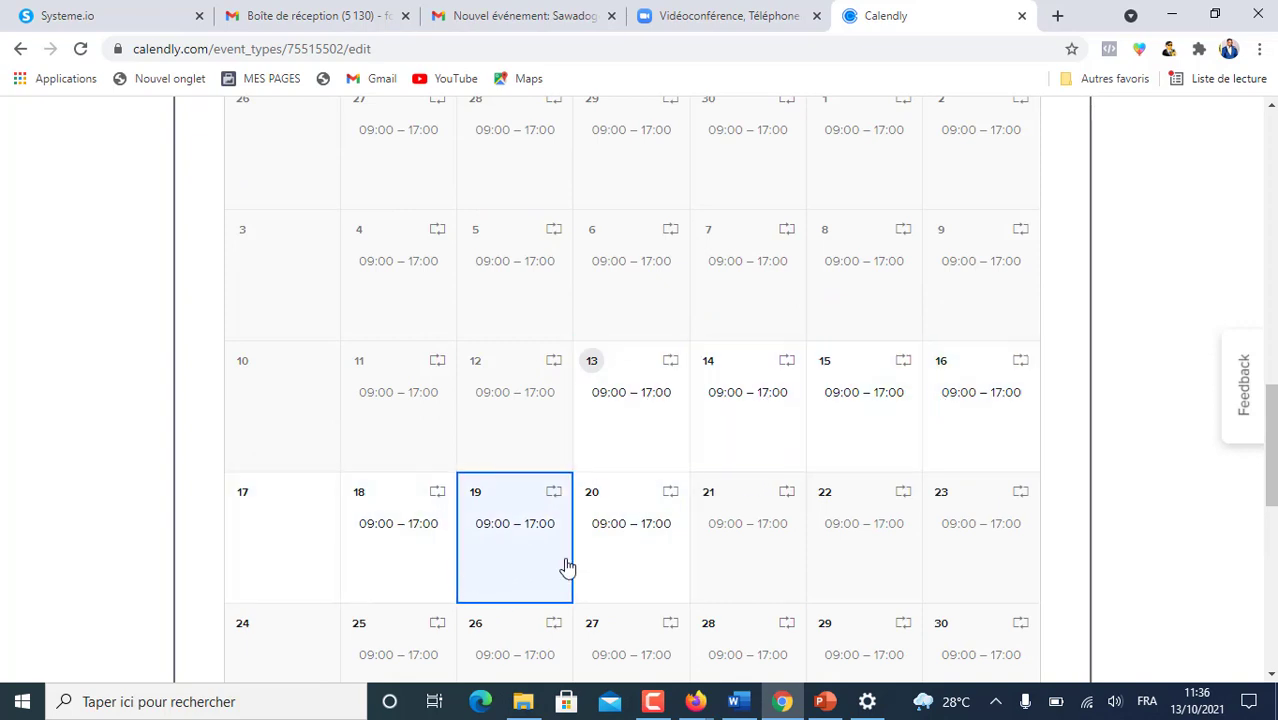
pyautogui.scroll(-2, 752, 386)
pyautogui.scroll(4, 755, 382)
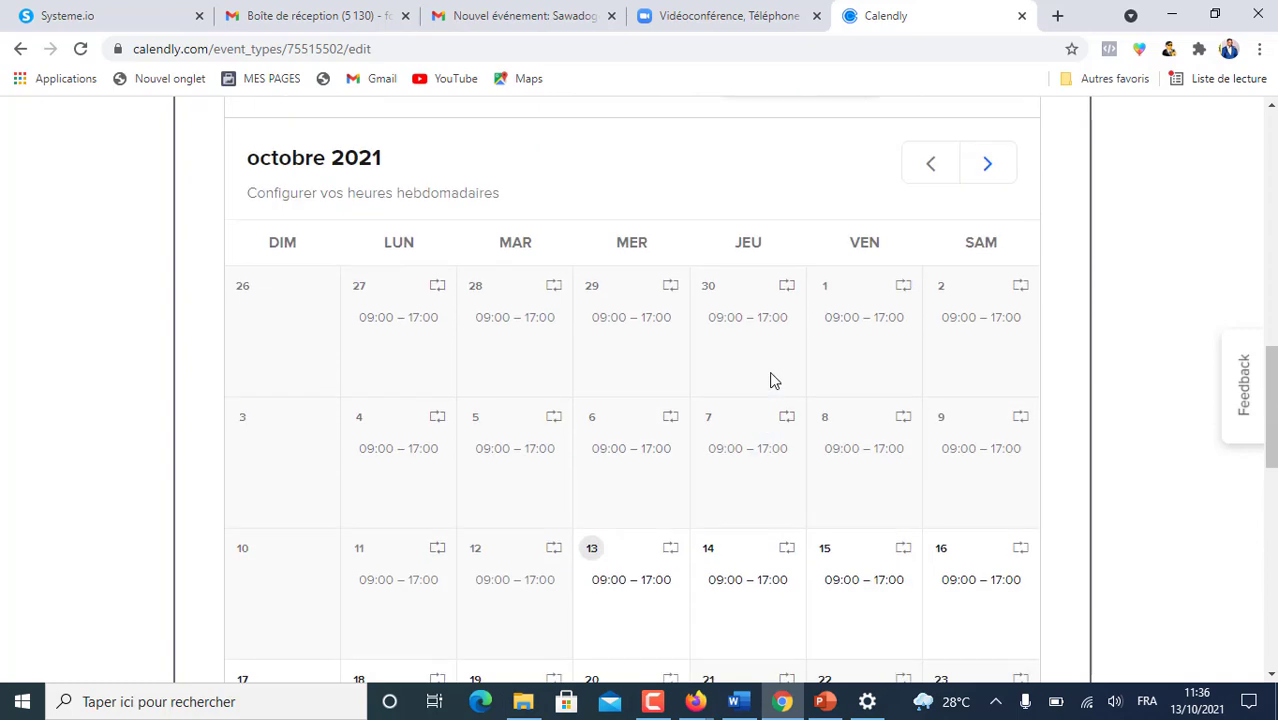
pyautogui.scroll(-3, 520, 262)
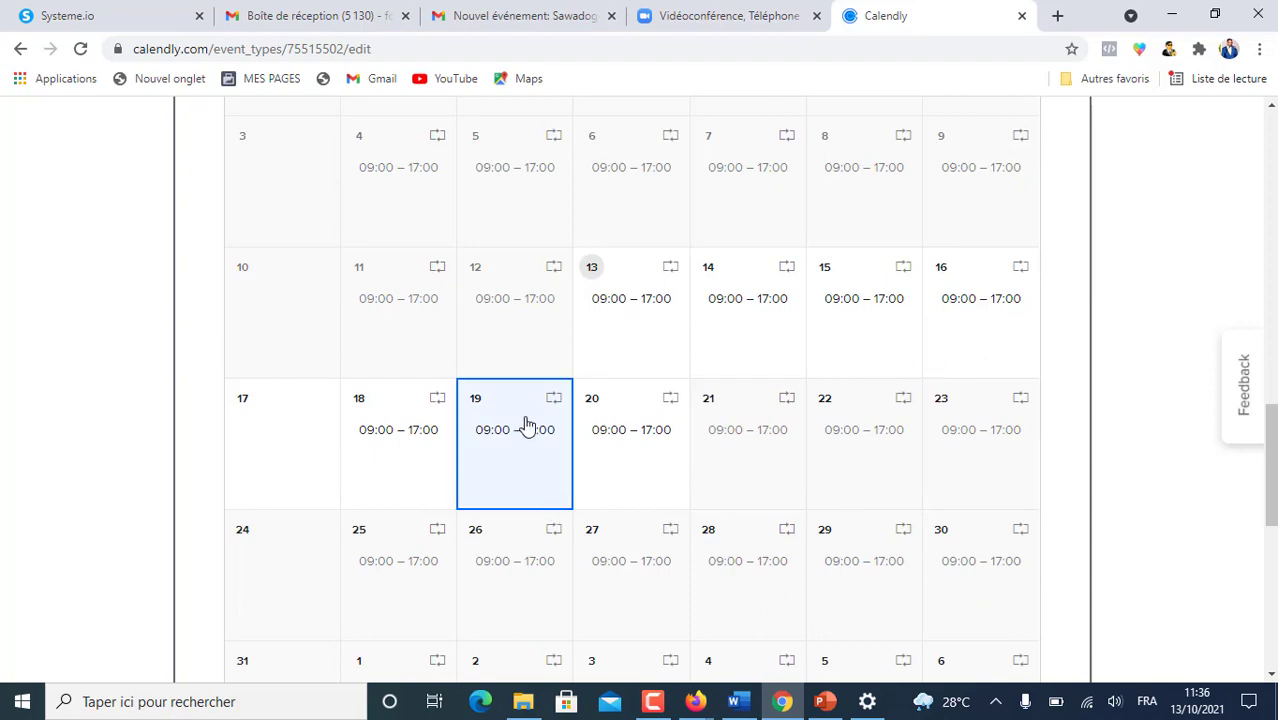
pyautogui.scroll(1, 483, 370)
pyautogui.scroll(4, 490, 372)
pyautogui.scroll(-6, 495, 455)
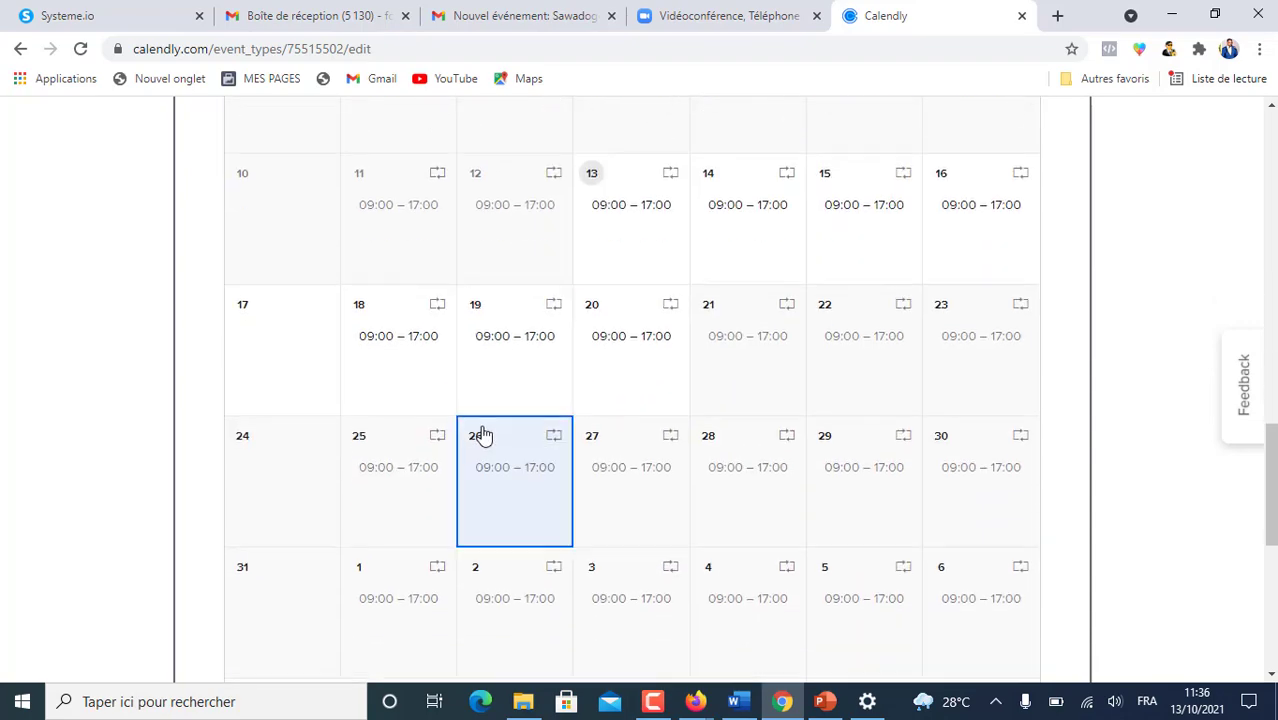
# - Change 19 October's specific hours to 11:00–13:00
pyautogui.click(495, 358)
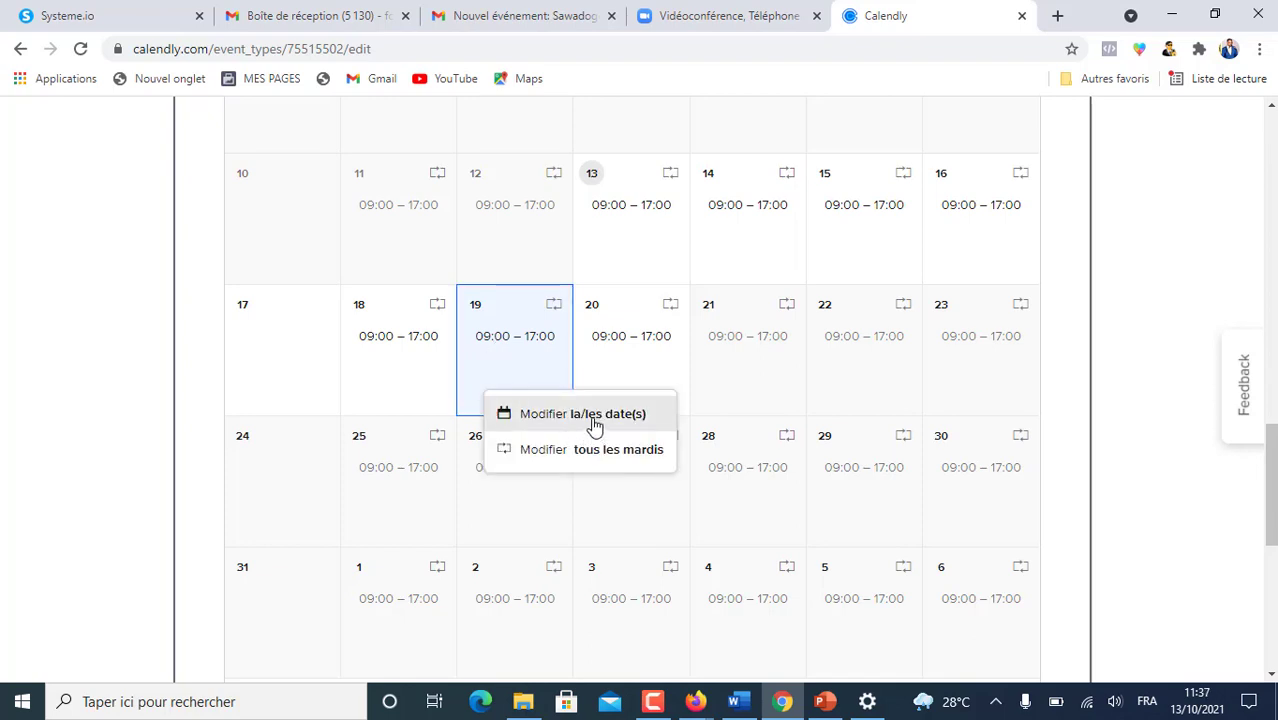
pyautogui.click(594, 424)
pyautogui.scroll(-2, 590, 385)
pyautogui.scroll(-1, 622, 393)
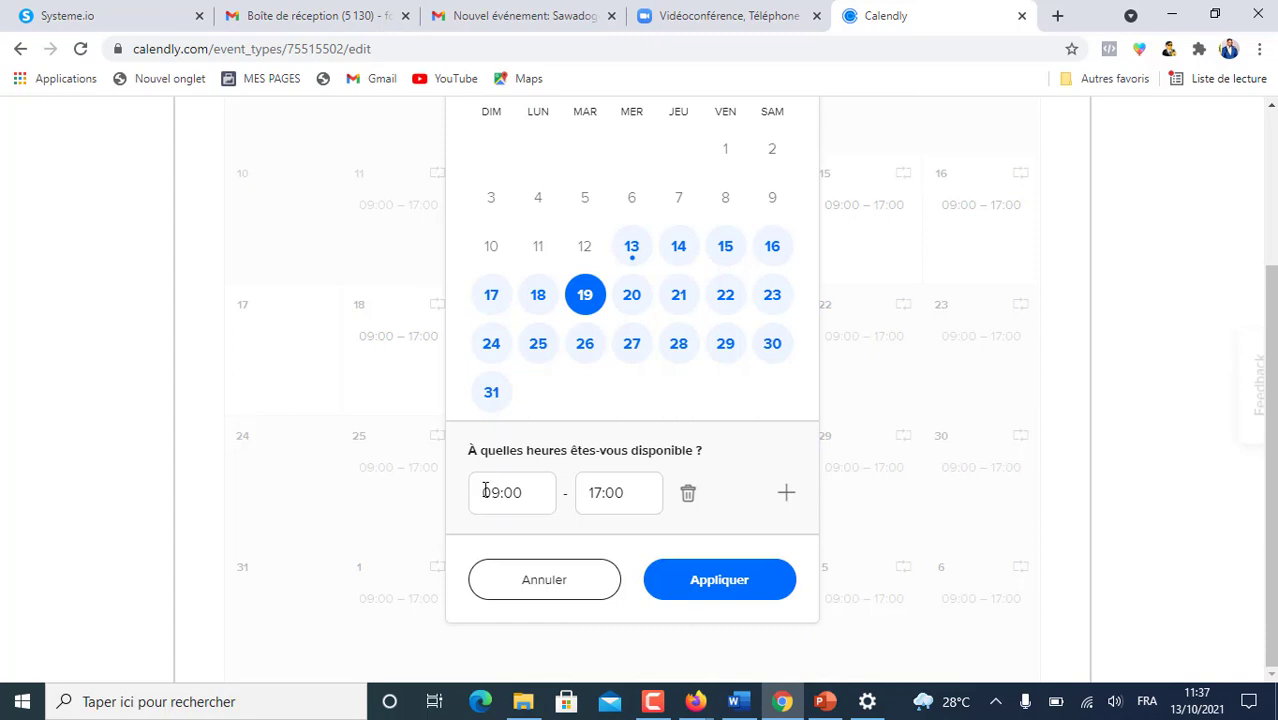
pyautogui.moveTo(483, 492); pyautogui.dragTo(497, 488)
pyautogui.write('11')
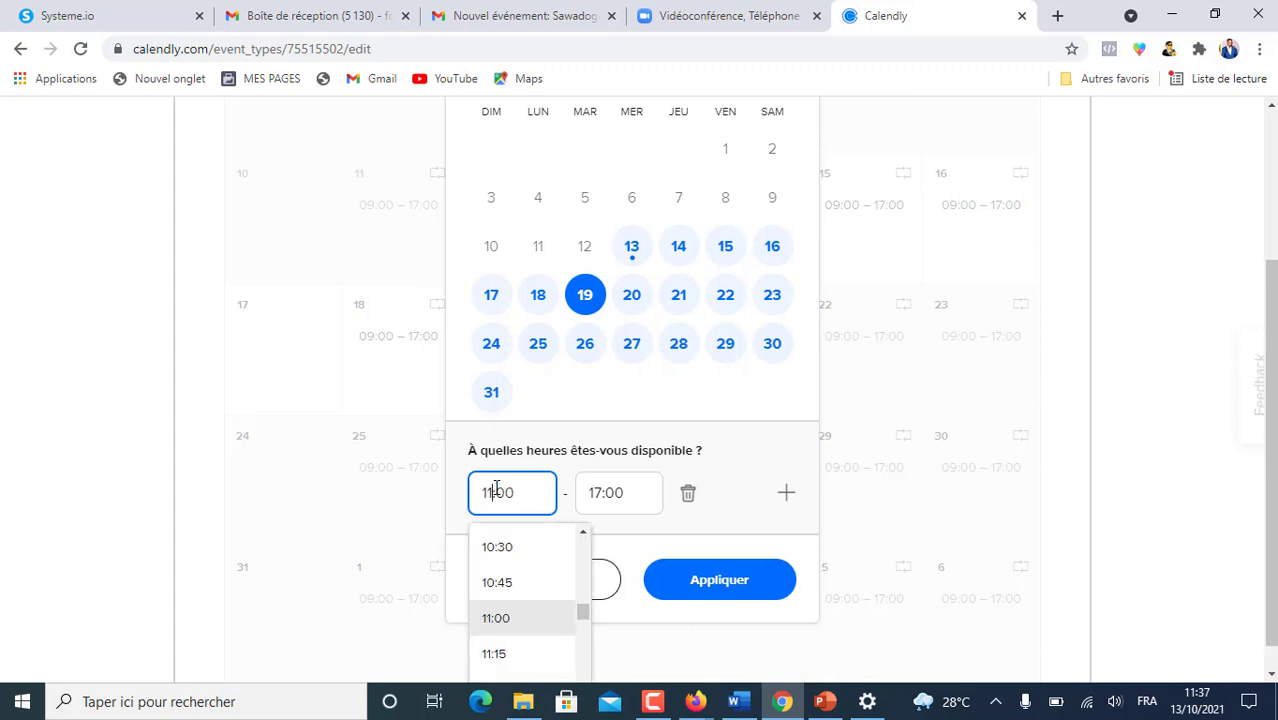
pyautogui.click(597, 492)
pyautogui.write('3')
pyautogui.press('Delete')
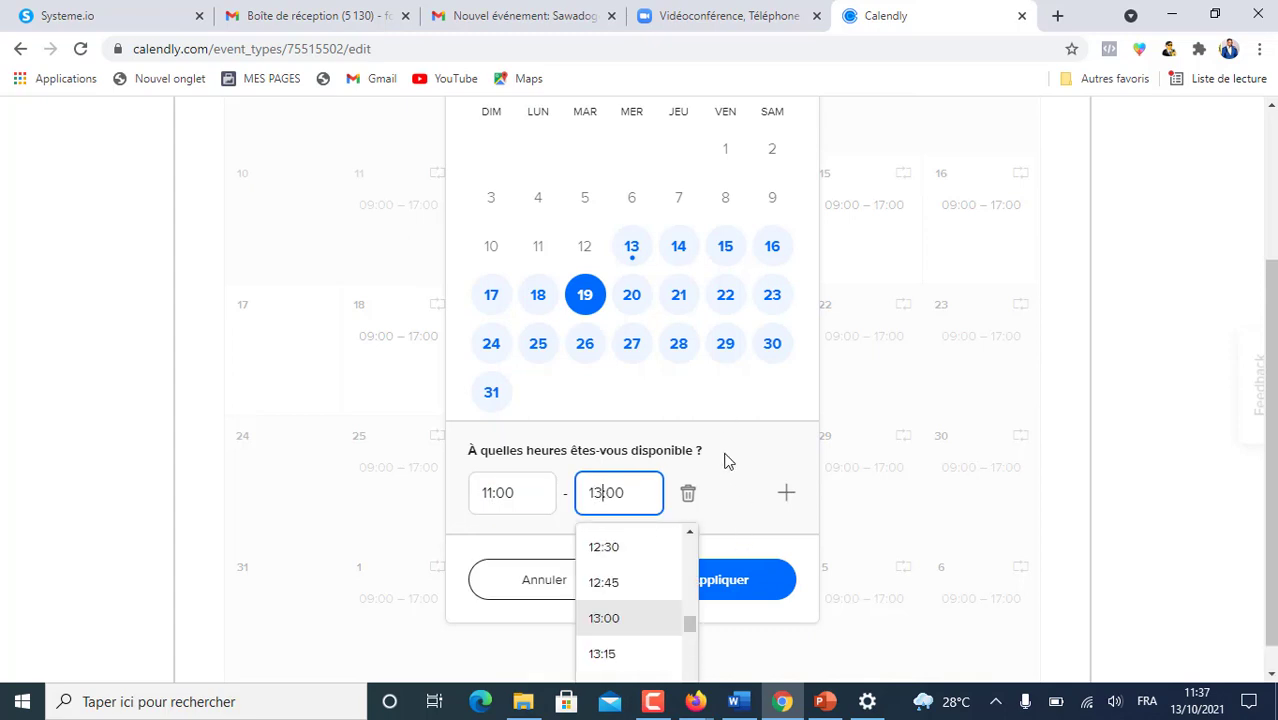
# - Add a second 13:00–19:00 range for 19 October and apply it
pyautogui.click(785, 493)
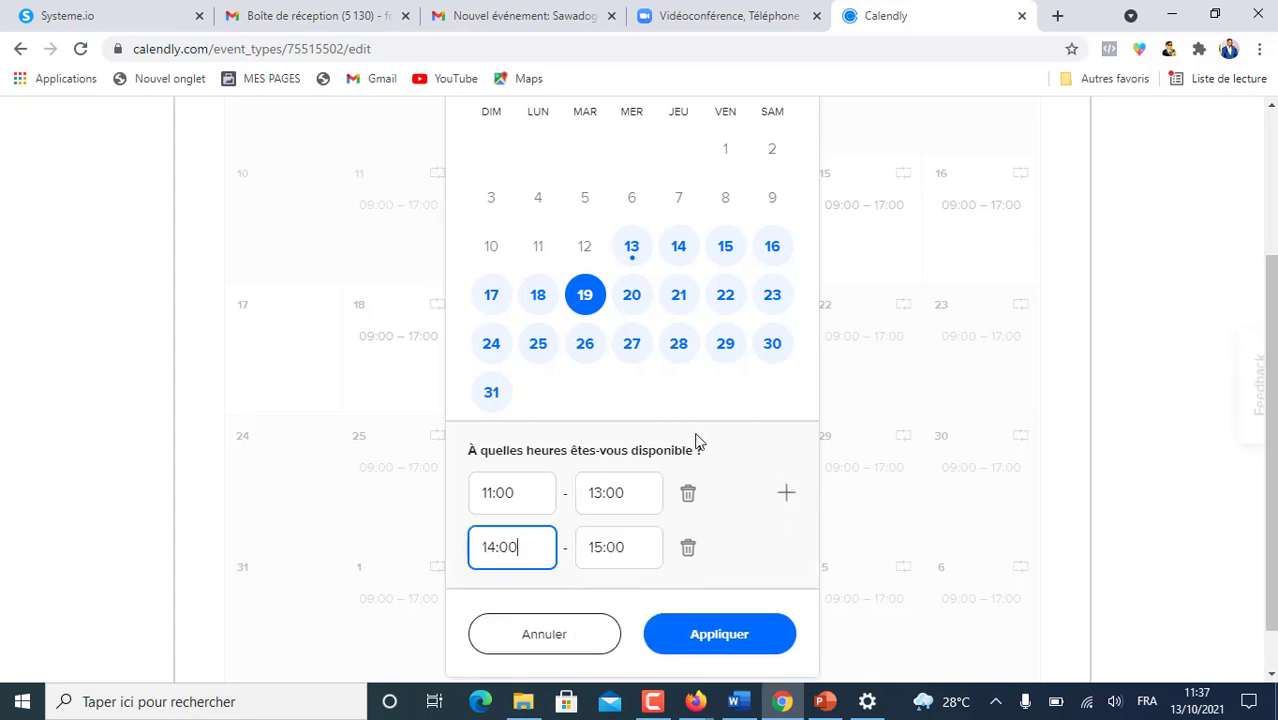
pyautogui.scroll(-1, 700, 437)
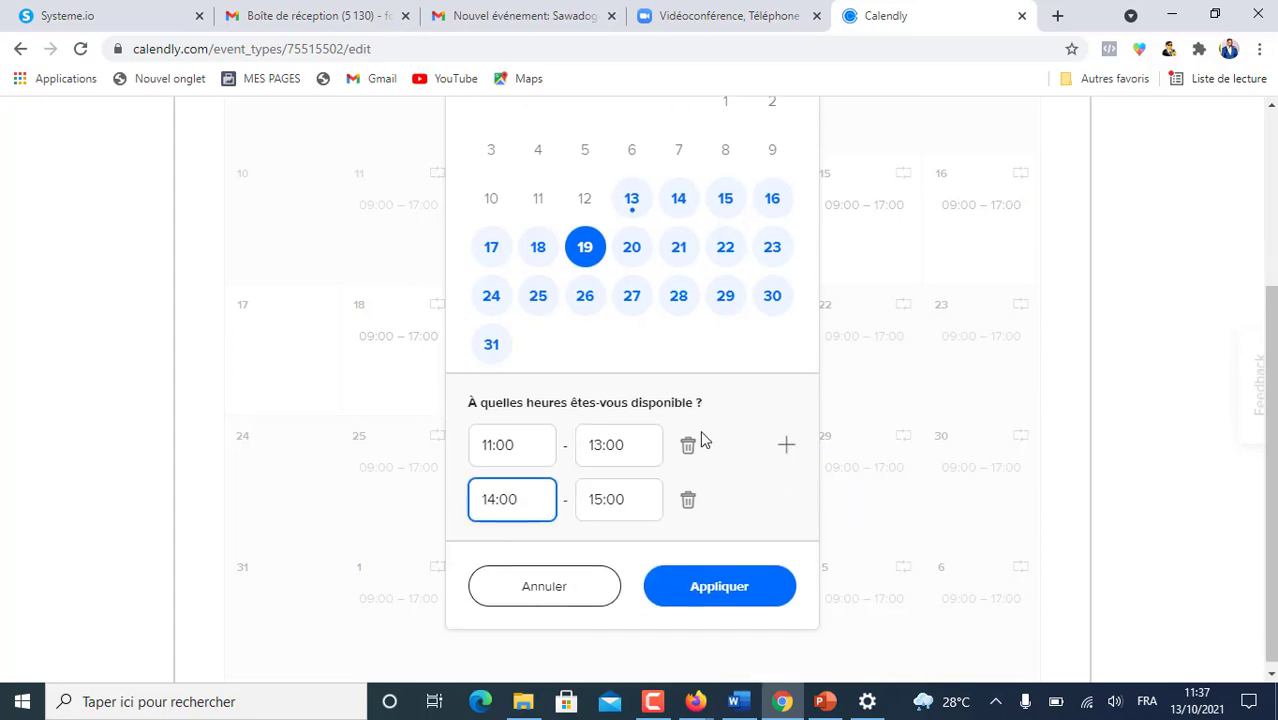
pyautogui.click(490, 493)
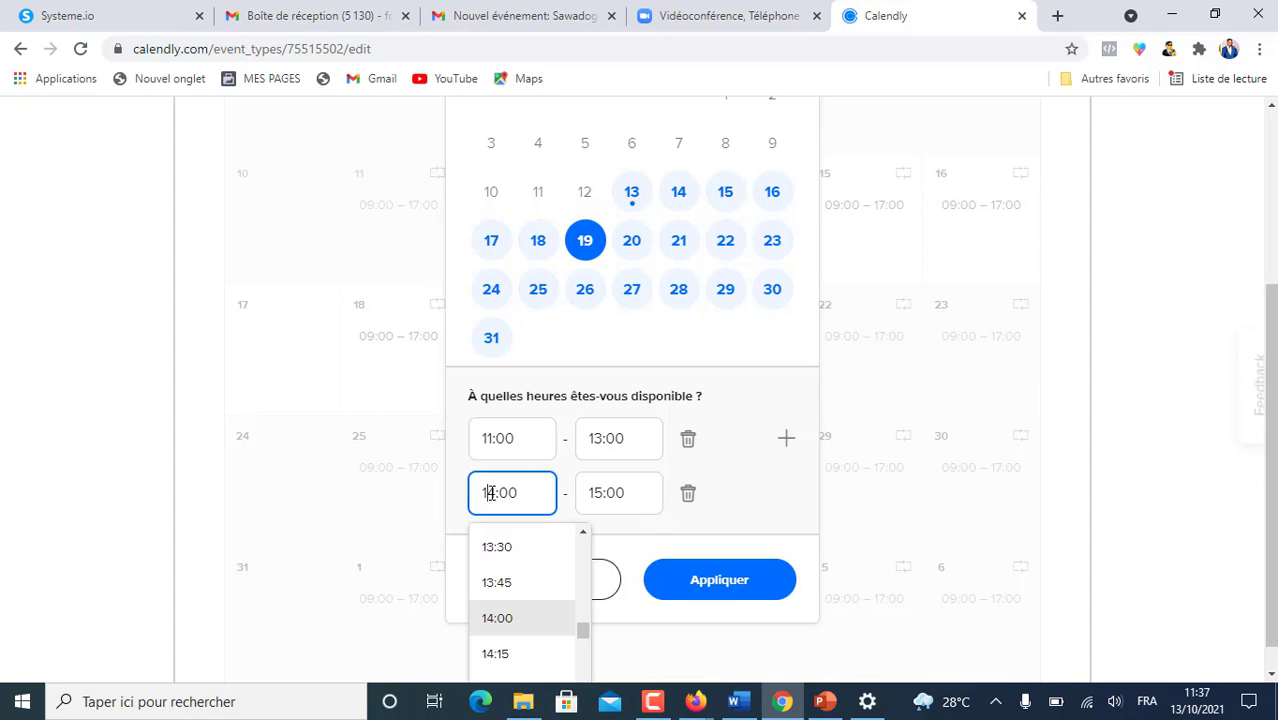
pyautogui.press('BackSpace')
pyautogui.write('3')
pyautogui.click(598, 490)
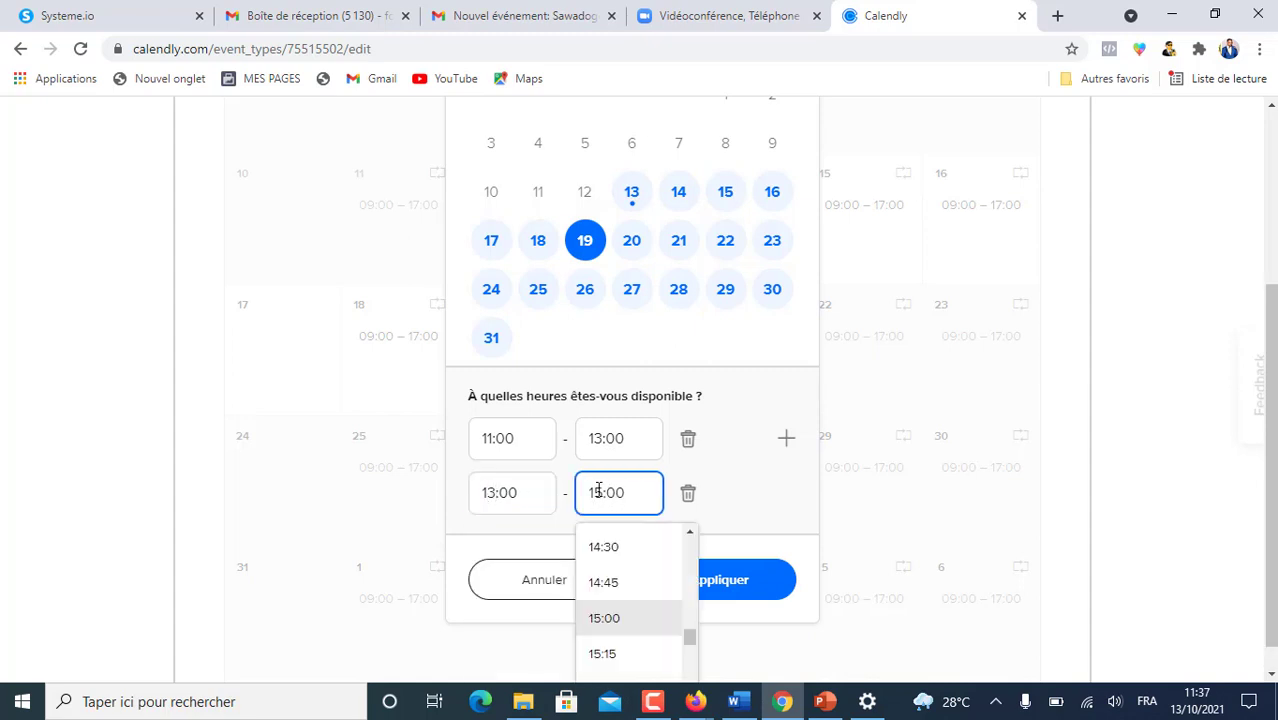
pyautogui.press('Delete')
pyautogui.write('9')
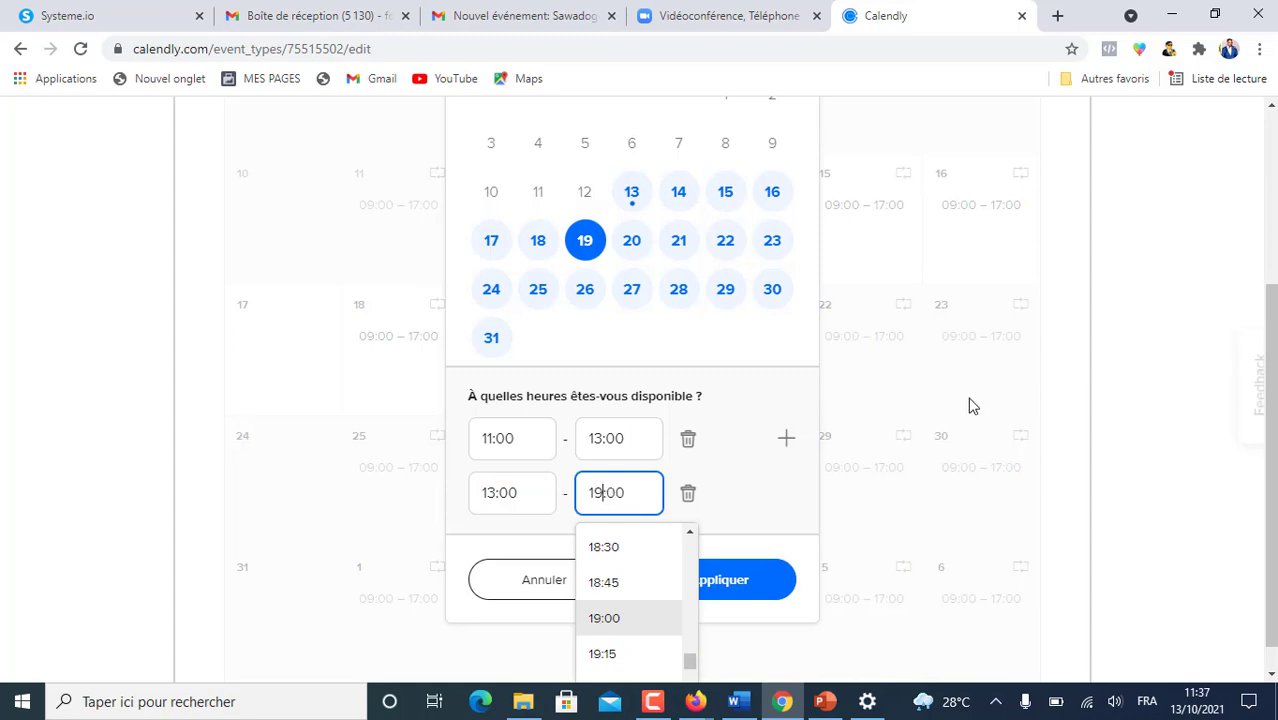
pyautogui.click(813, 391)
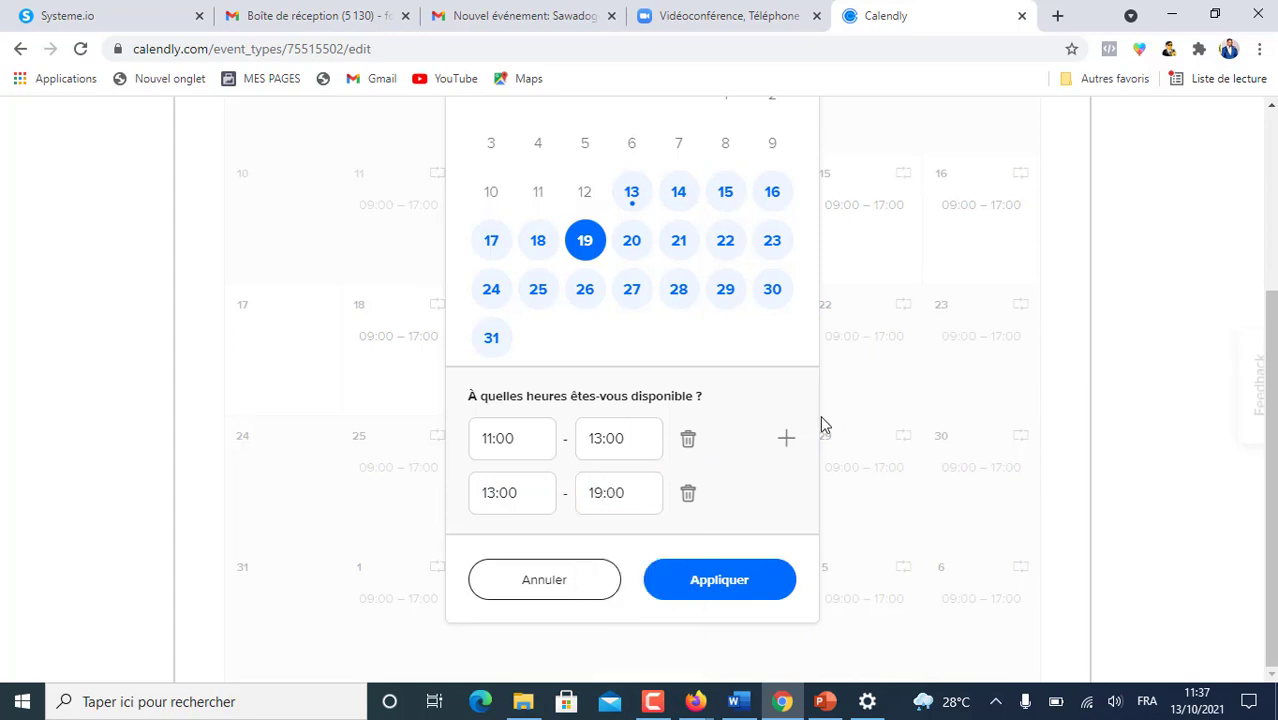
pyautogui.click(730, 587)
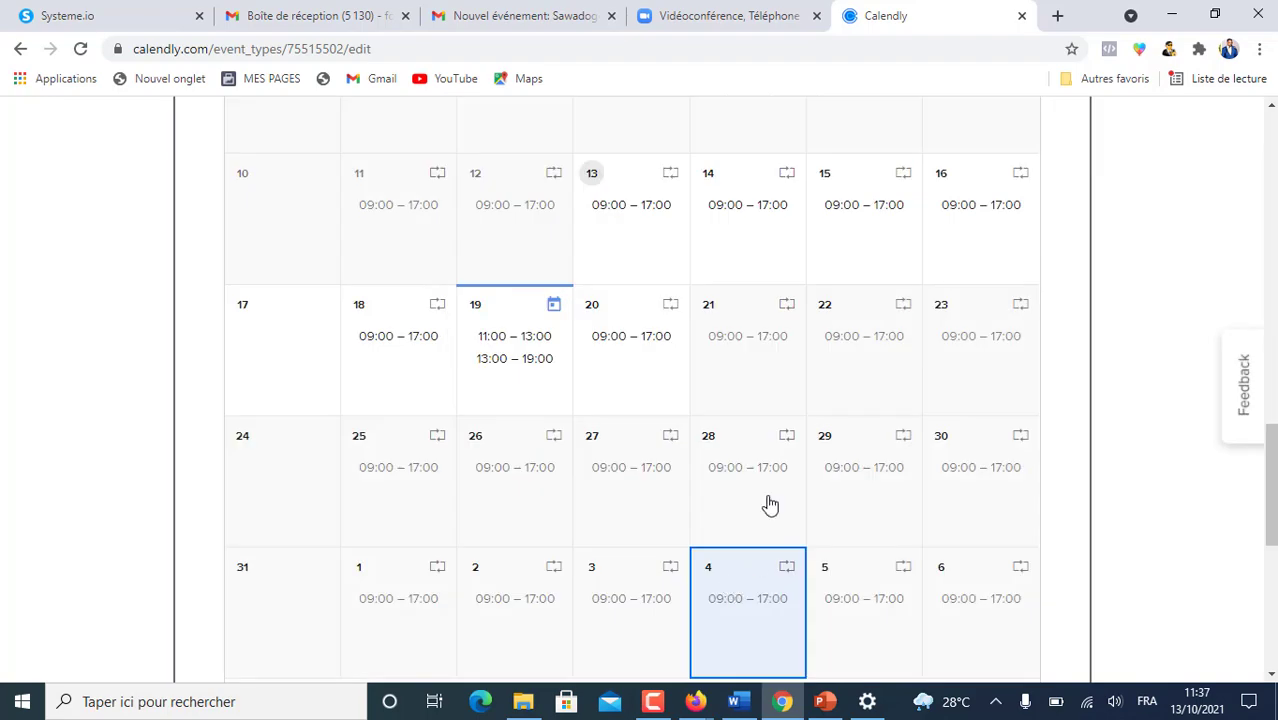
# - Reopen 19 October's hours editor to show its 11:00–13:00 and 13:00–19:00 ranges
pyautogui.scroll(-3, 785, 390)
pyautogui.scroll(-2, 784, 388)
pyautogui.scroll(5, 507, 383)
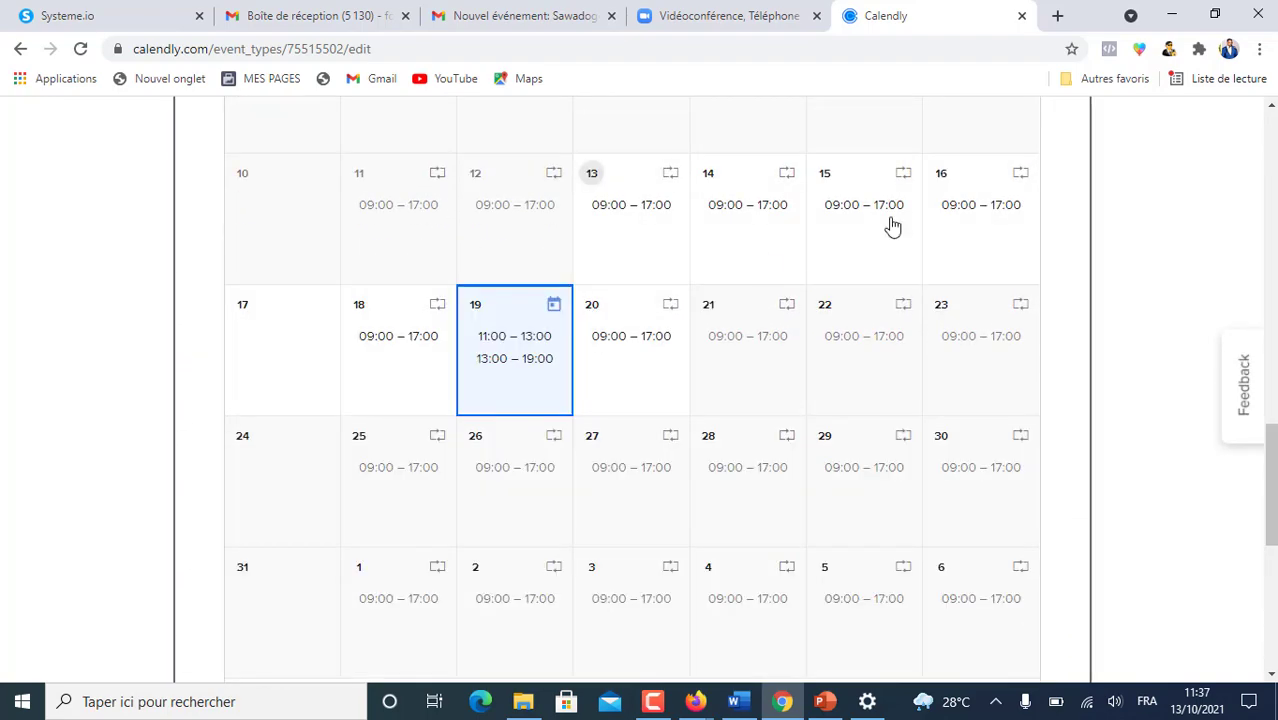
pyautogui.scroll(4, 676, 305)
pyautogui.scroll(-3, 679, 305)
pyautogui.scroll(2, 682, 317)
pyautogui.scroll(-3, 682, 317)
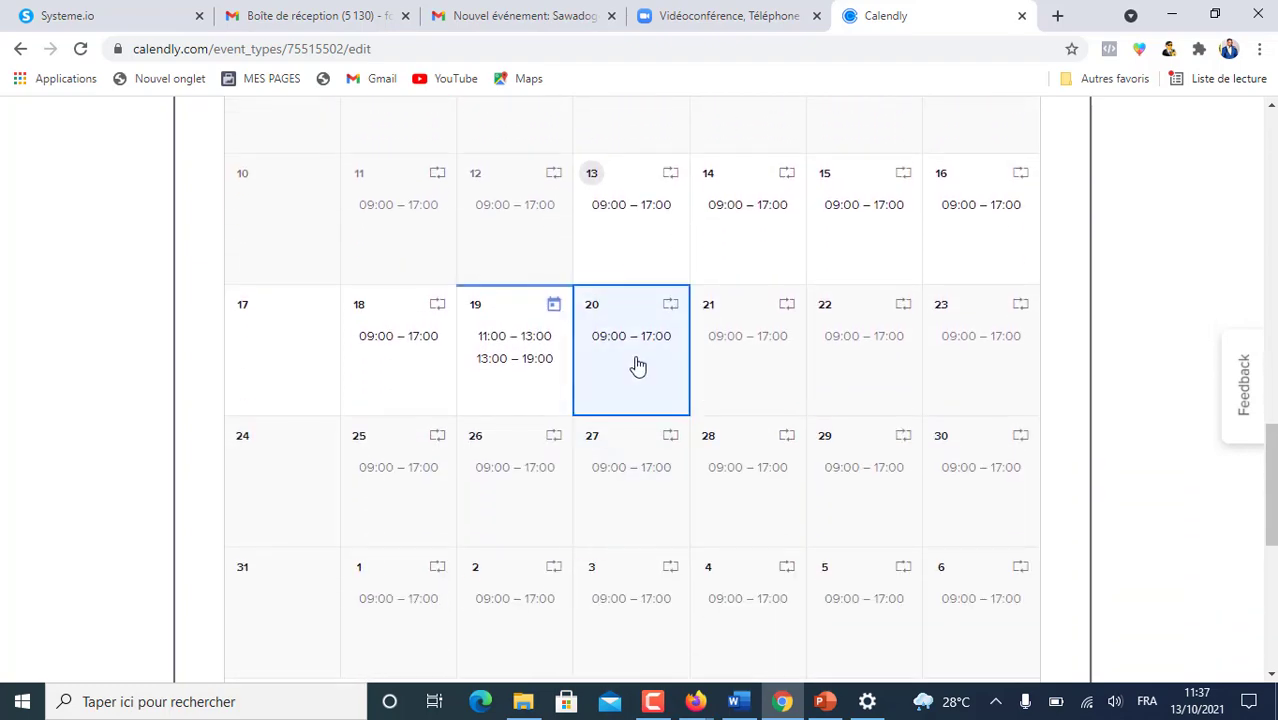
pyautogui.click(630, 254)
pyautogui.scroll(2, 660, 380)
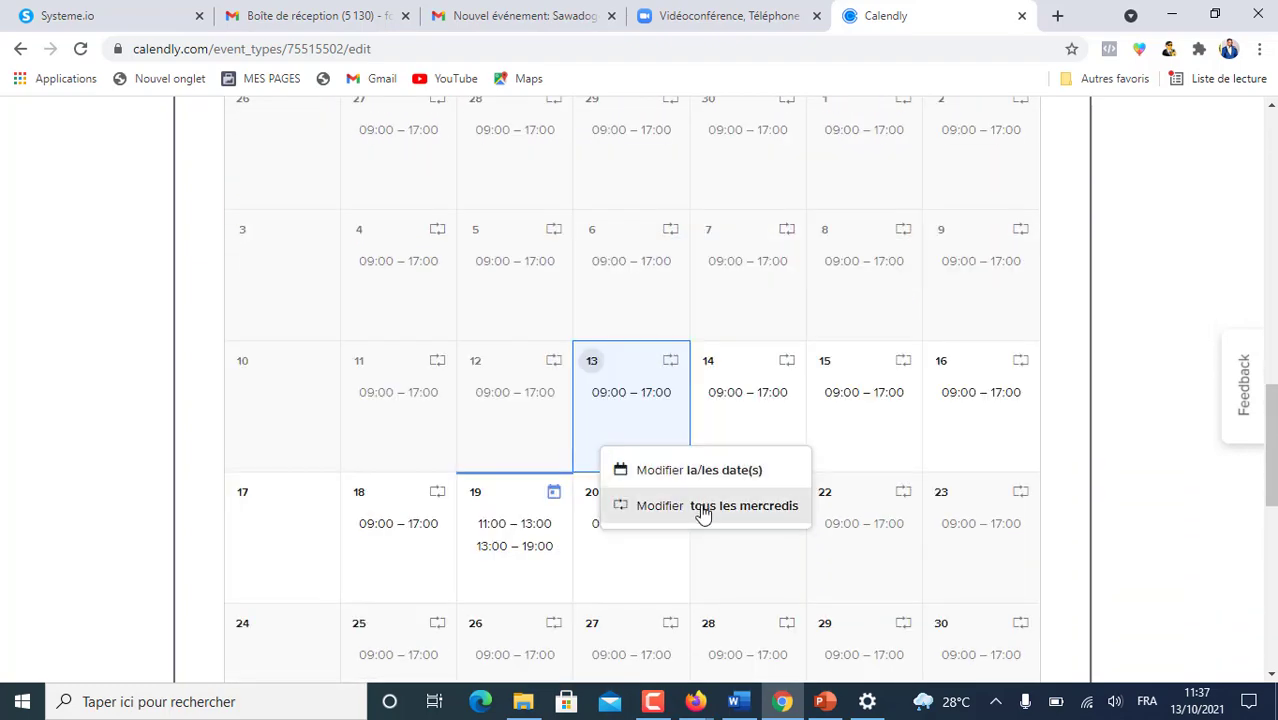
pyautogui.click(562, 522)
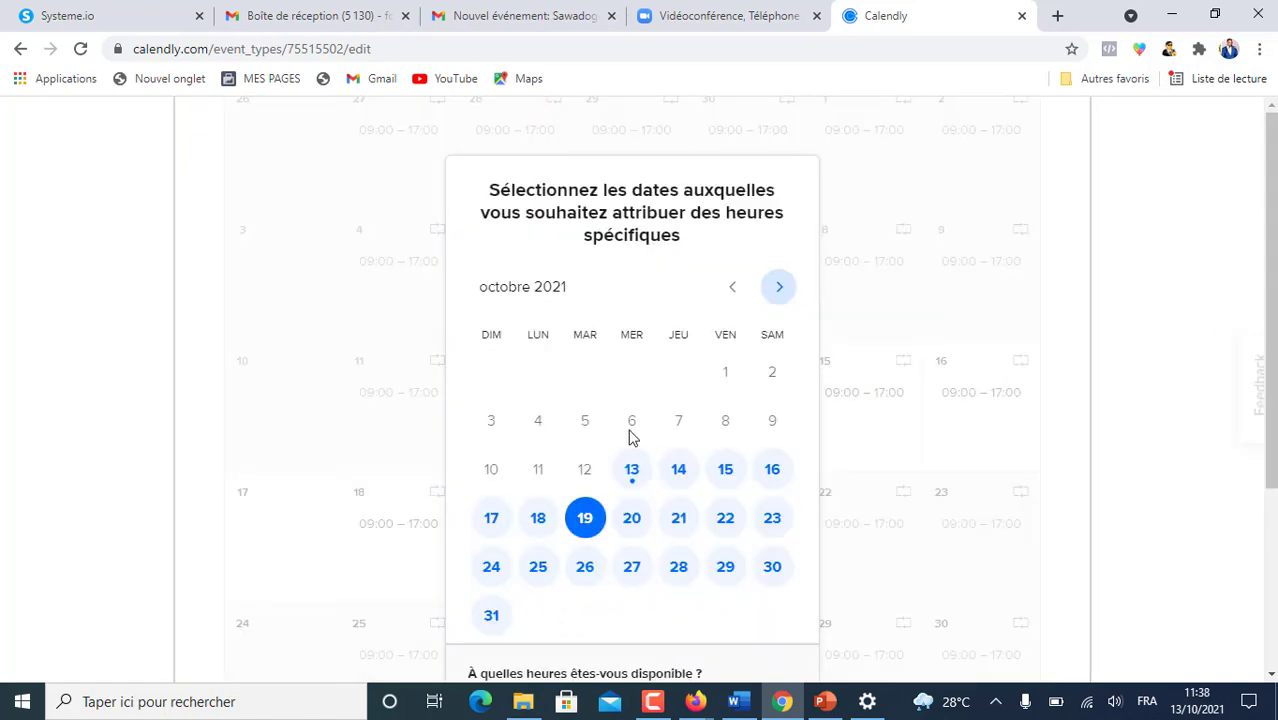
pyautogui.scroll(-2, 600, 515)
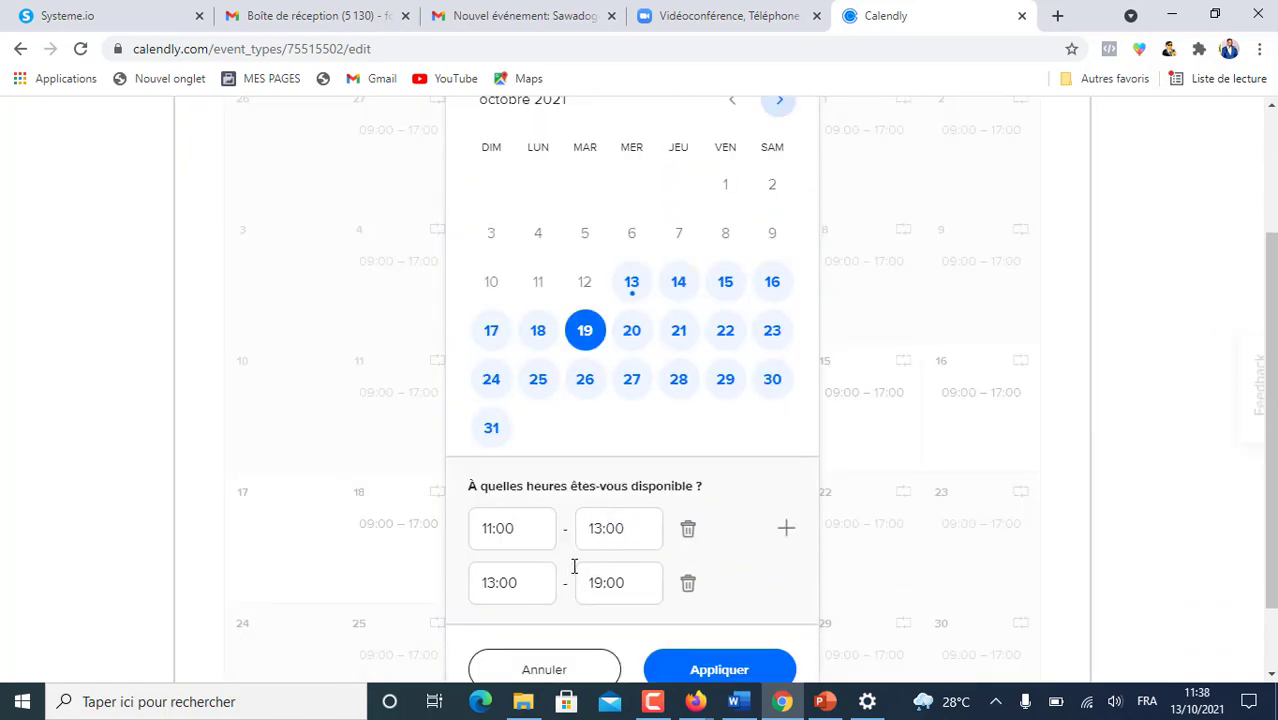
pyautogui.scroll(-1, 677, 508)
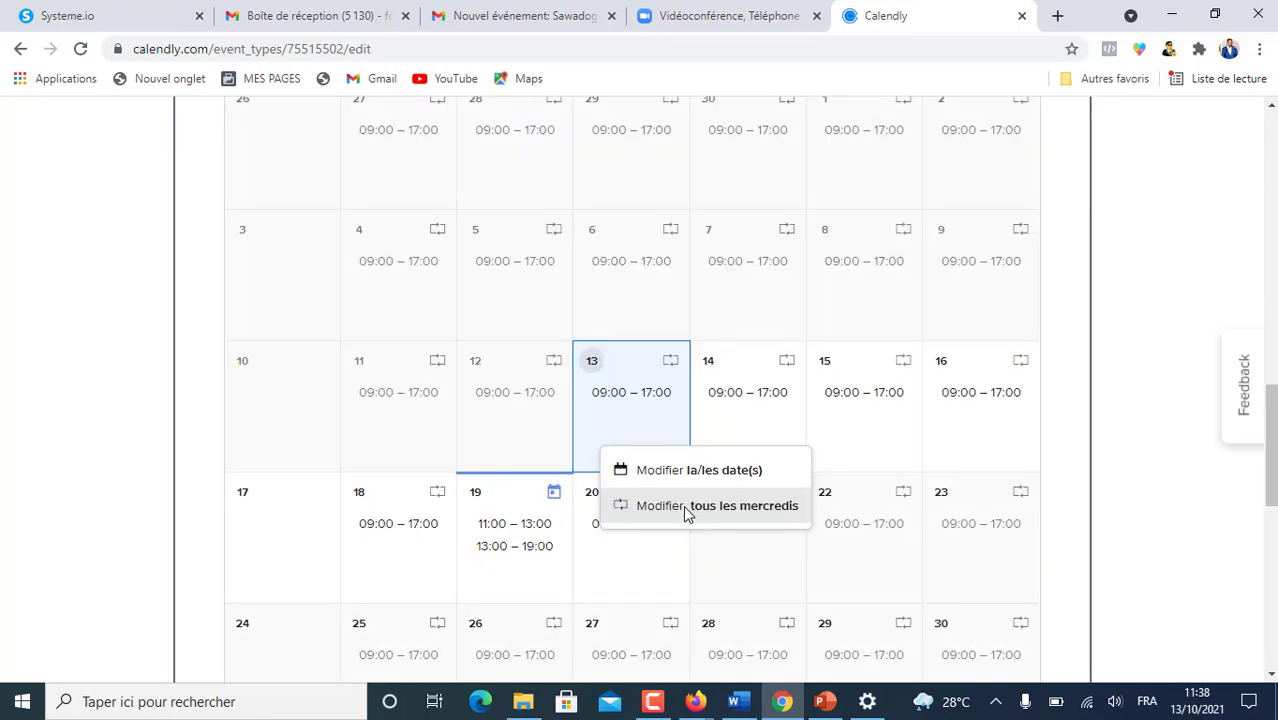
# - Set all Wednesdays to 11:00–13:00 plus 13:30–20:00 and apply
pyautogui.click(690, 510)
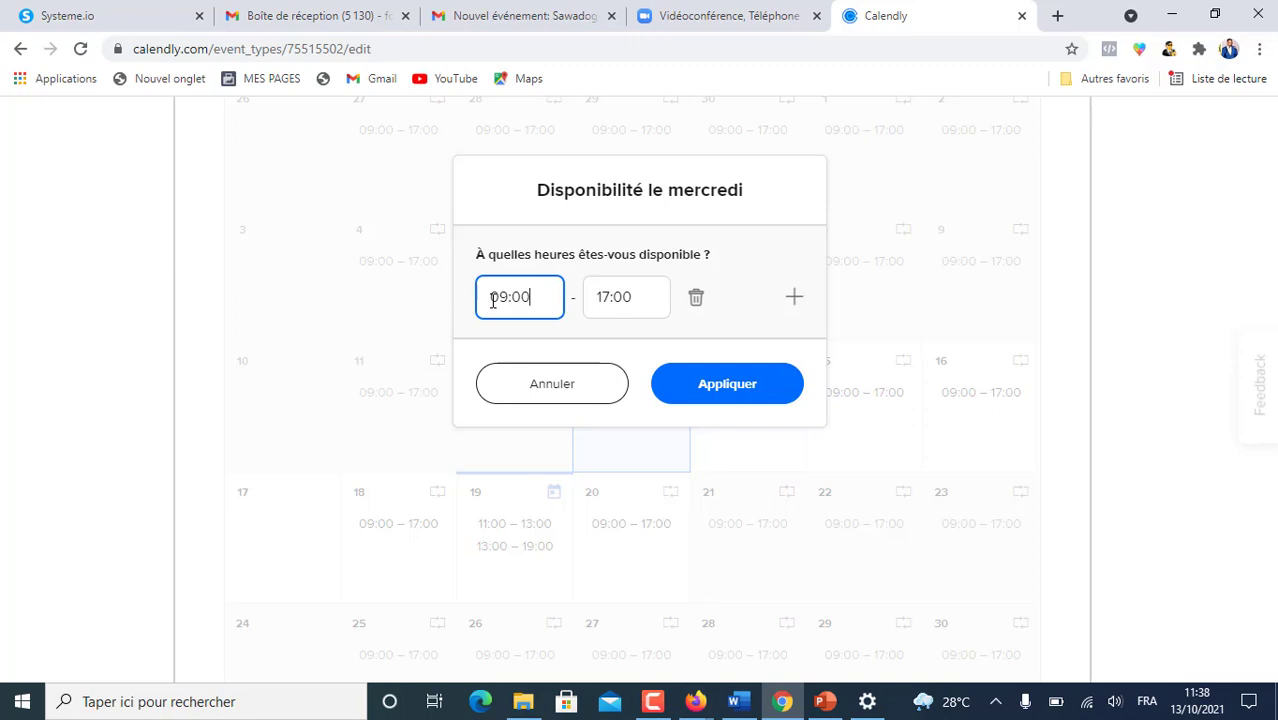
pyautogui.moveTo(491, 297); pyautogui.dragTo(510, 297)
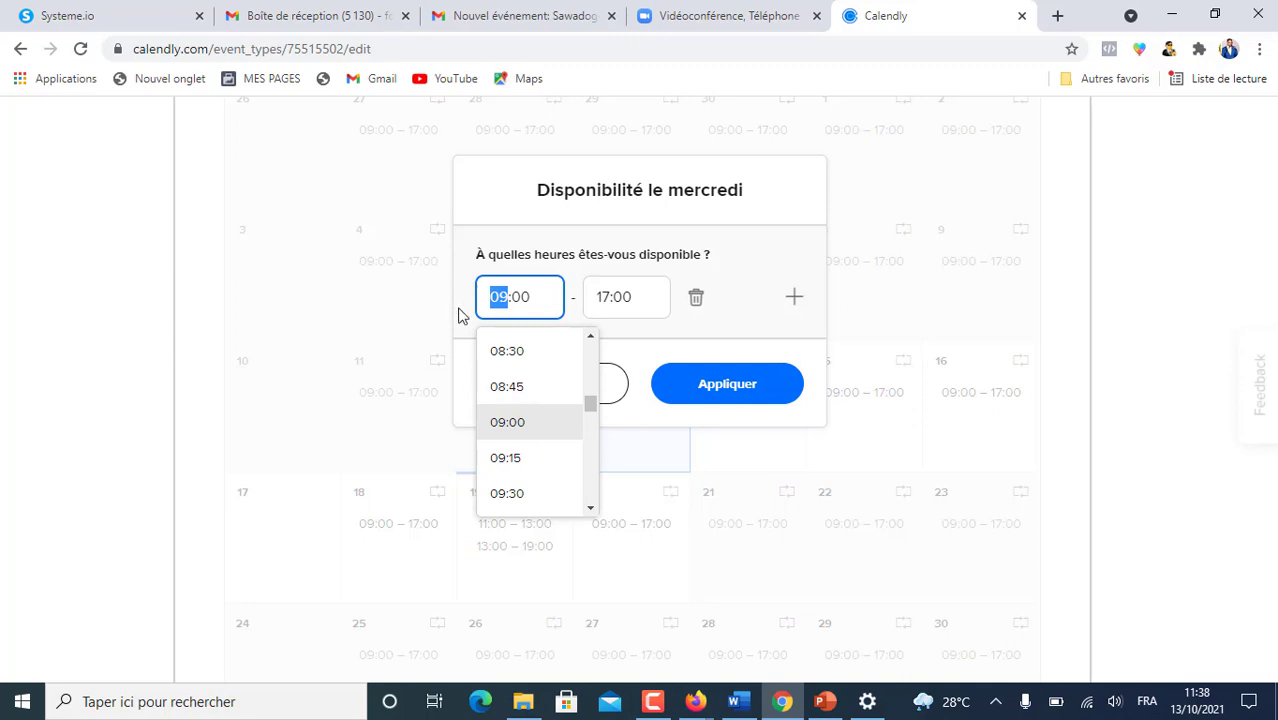
pyautogui.write('11')
pyautogui.click(604, 296)
pyautogui.write('13')
pyautogui.click(794, 296)
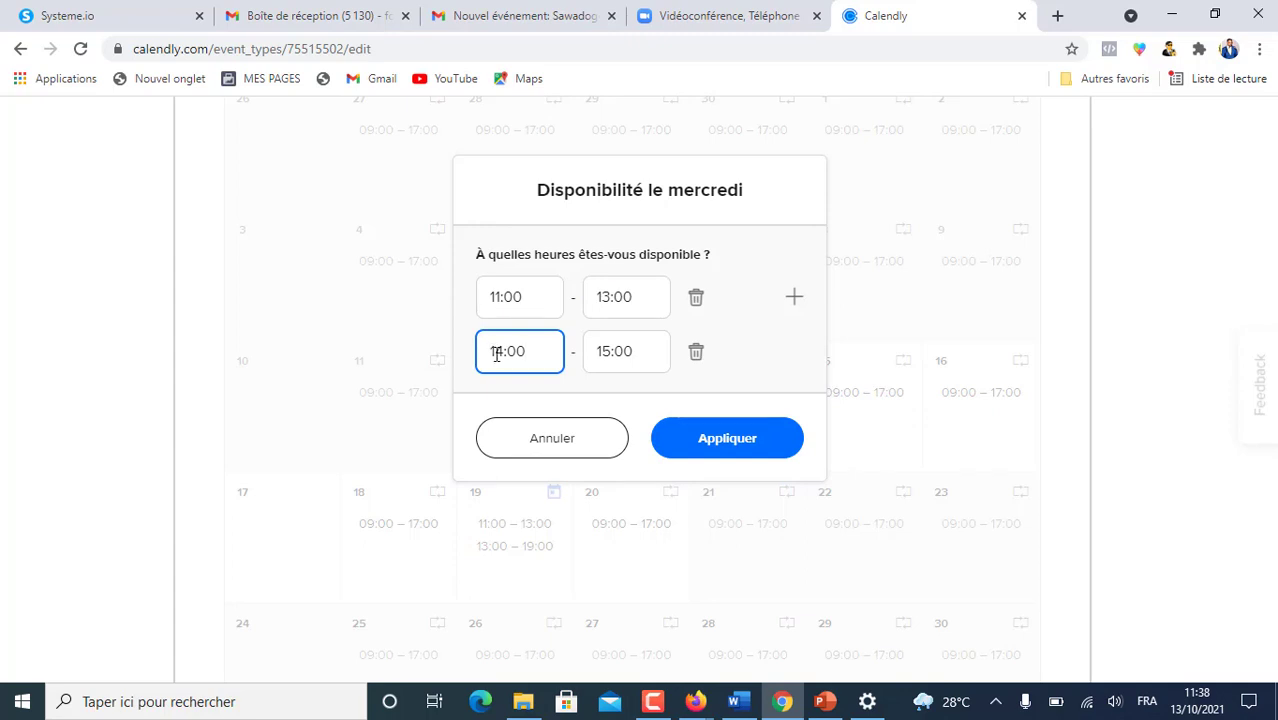
pyautogui.click(496, 352)
pyautogui.write('13:')
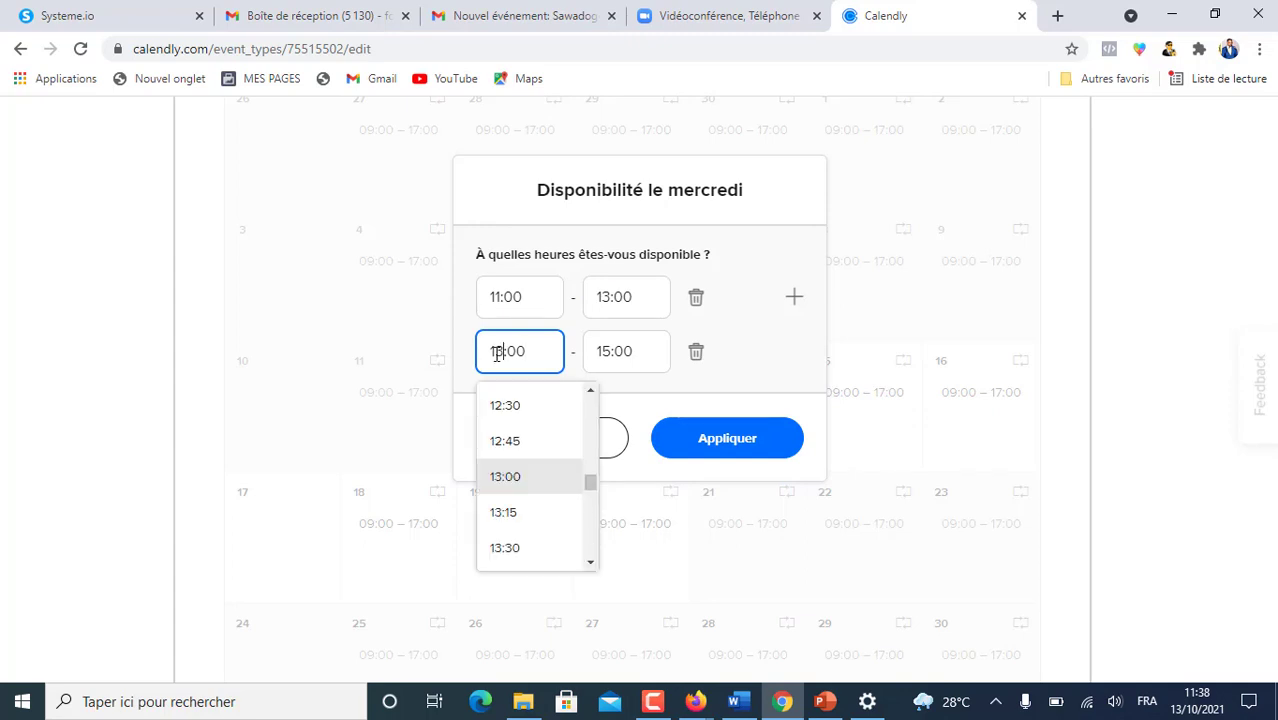
pyautogui.write('30')
pyautogui.press('Tab')
pyautogui.write('20')
pyautogui.click(735, 446)
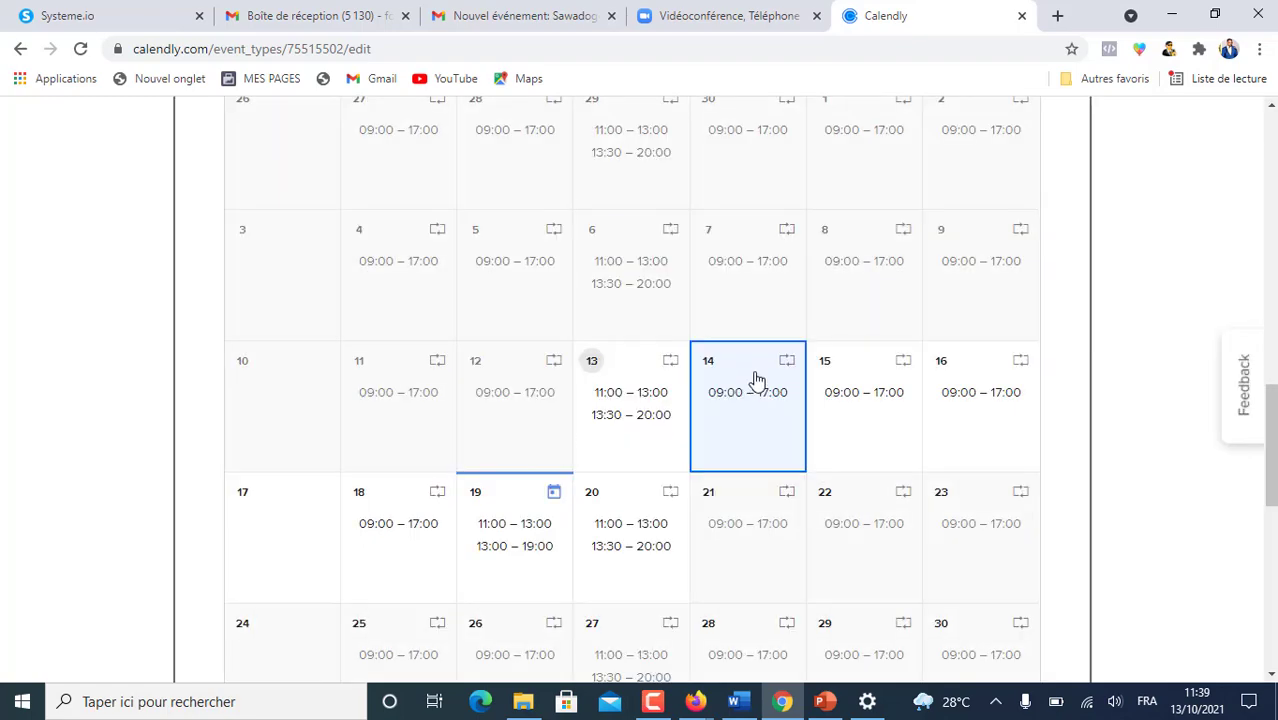
# - Set all Thursdays to 10:30–12:30 plus 14:30–19:30 and apply
pyautogui.scroll(-3, 648, 460)
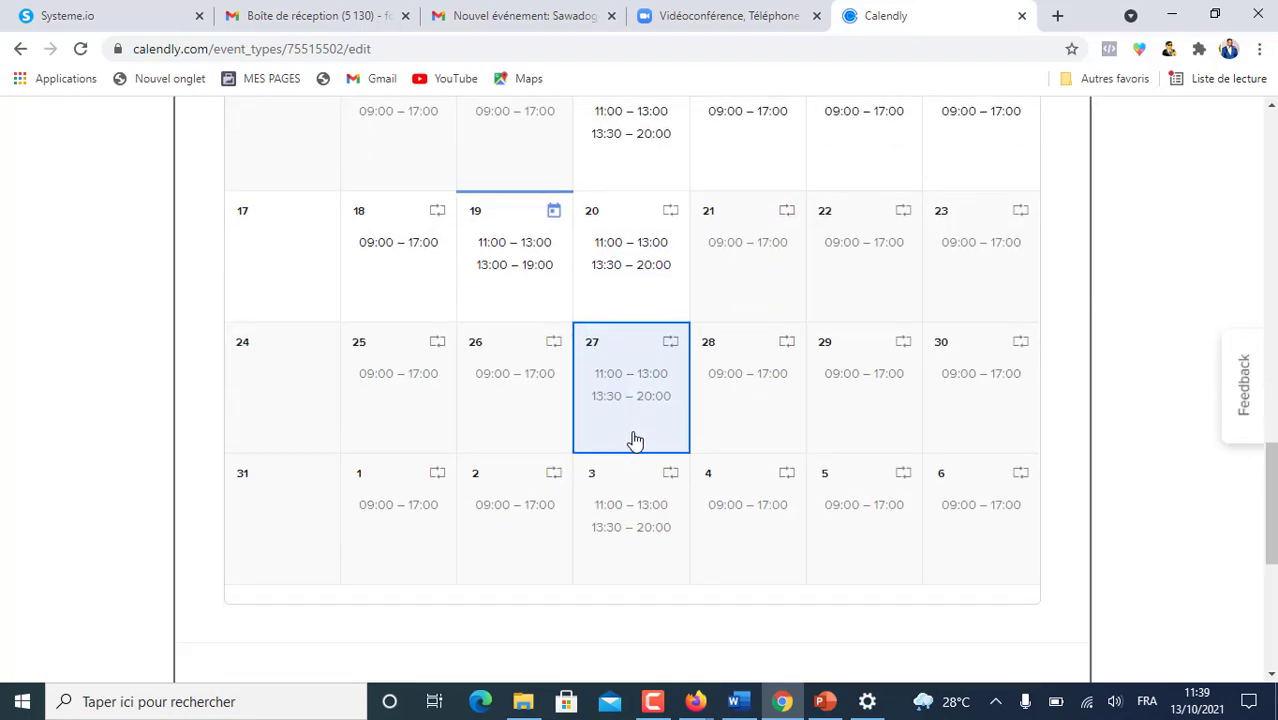
pyautogui.scroll(2, 639, 431)
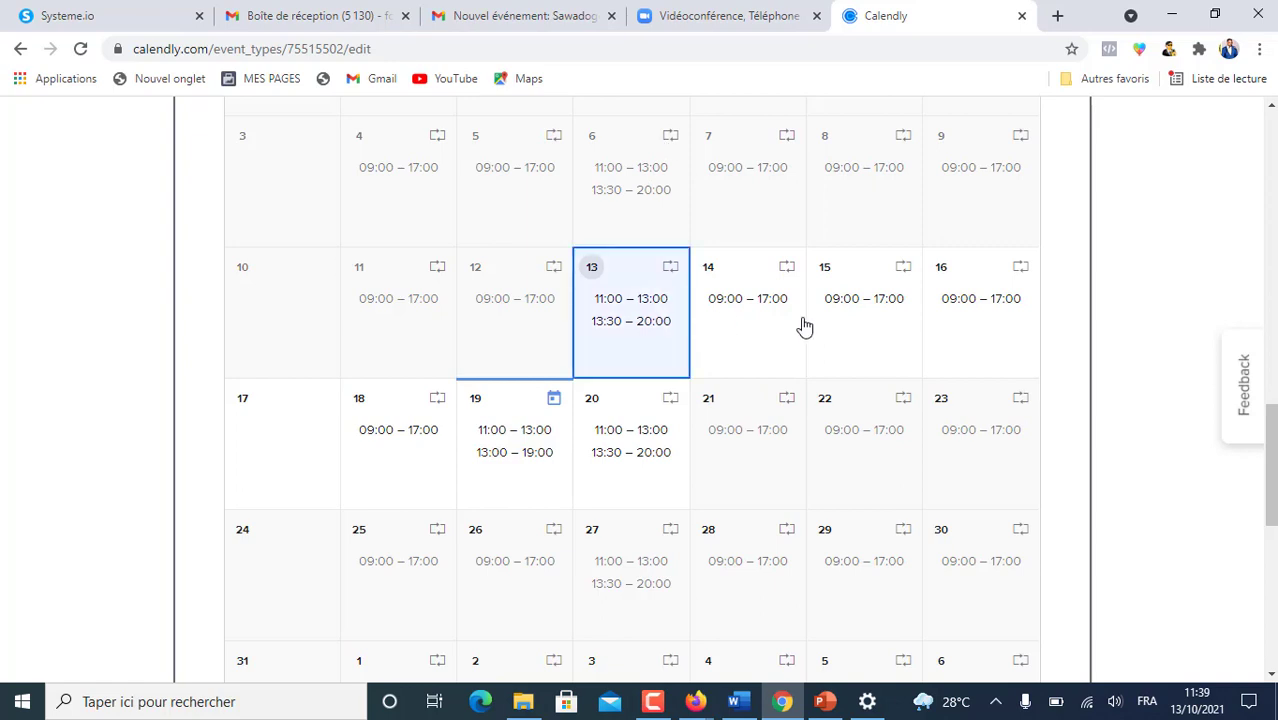
pyautogui.click(780, 340)
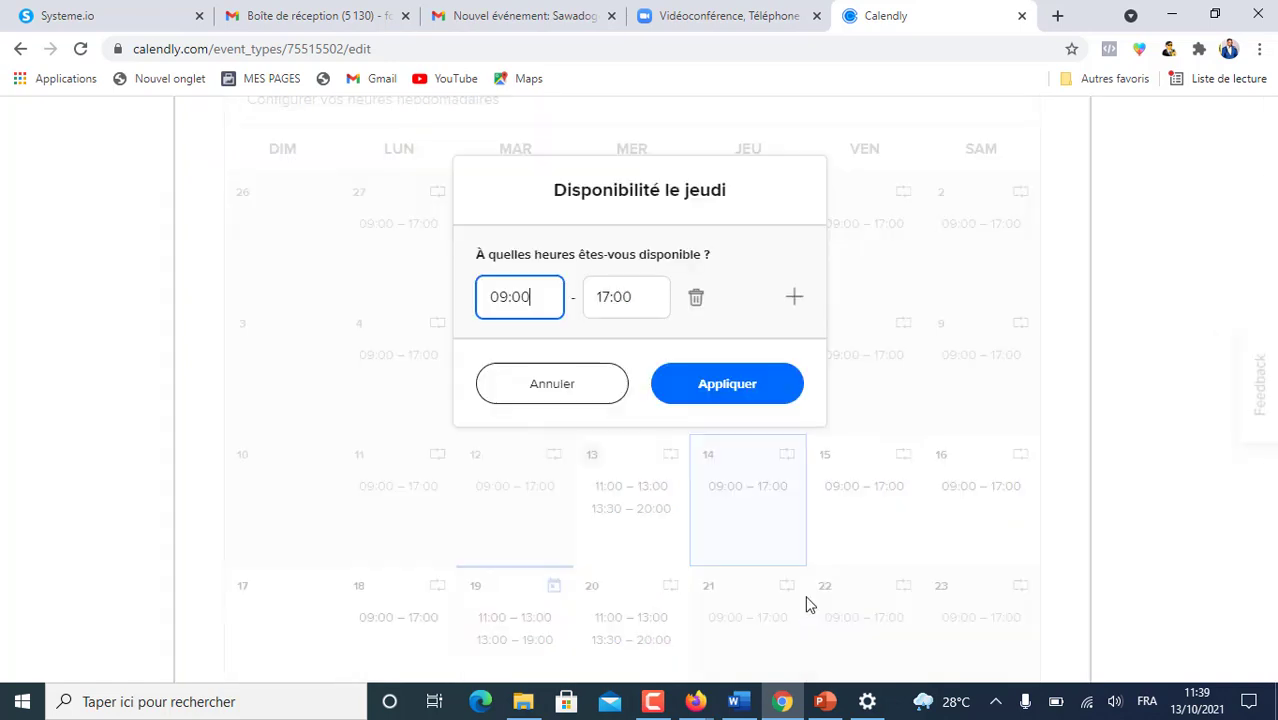
pyautogui.doubleClick(498, 298)
pyautogui.write('10')
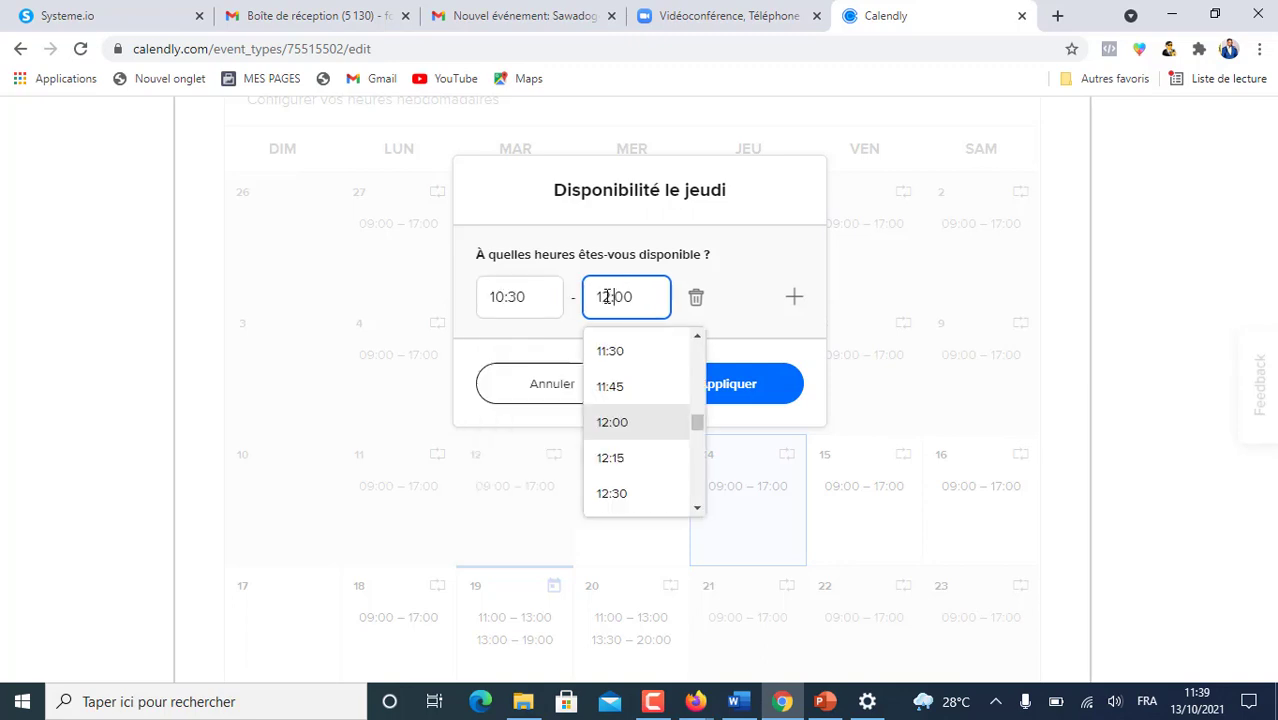
pyautogui.write('3')
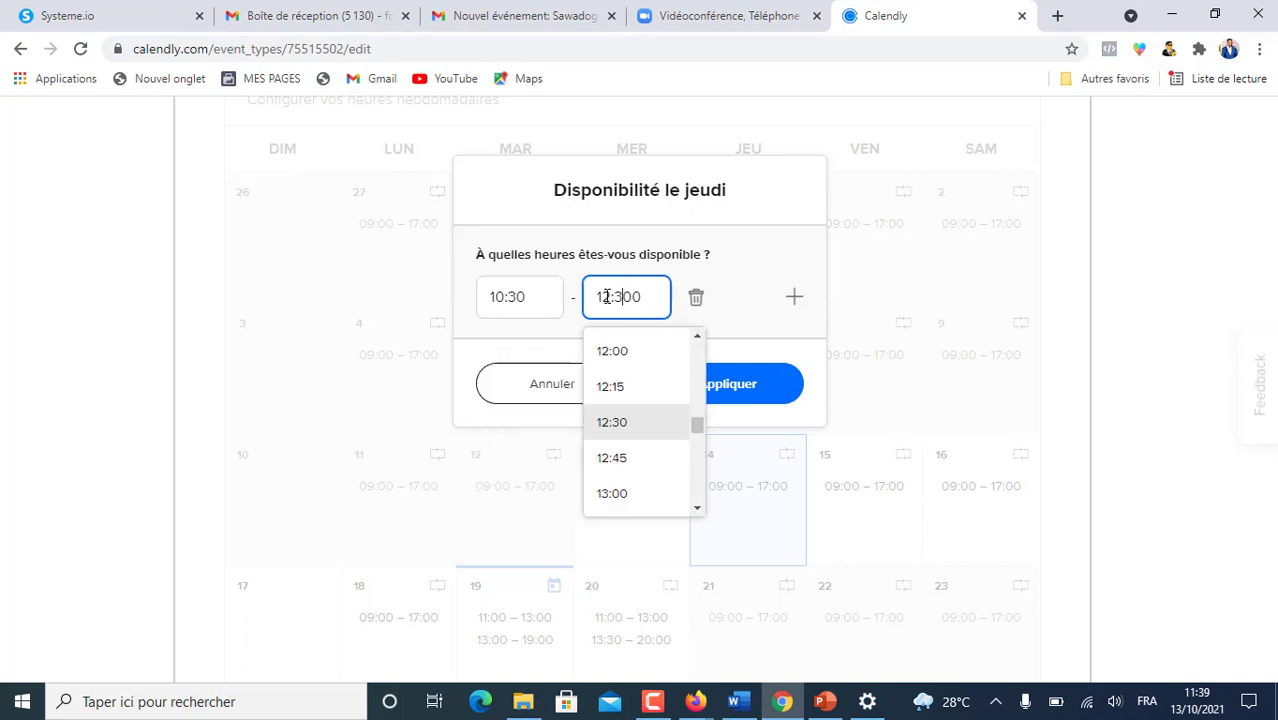
pyautogui.click(794, 296)
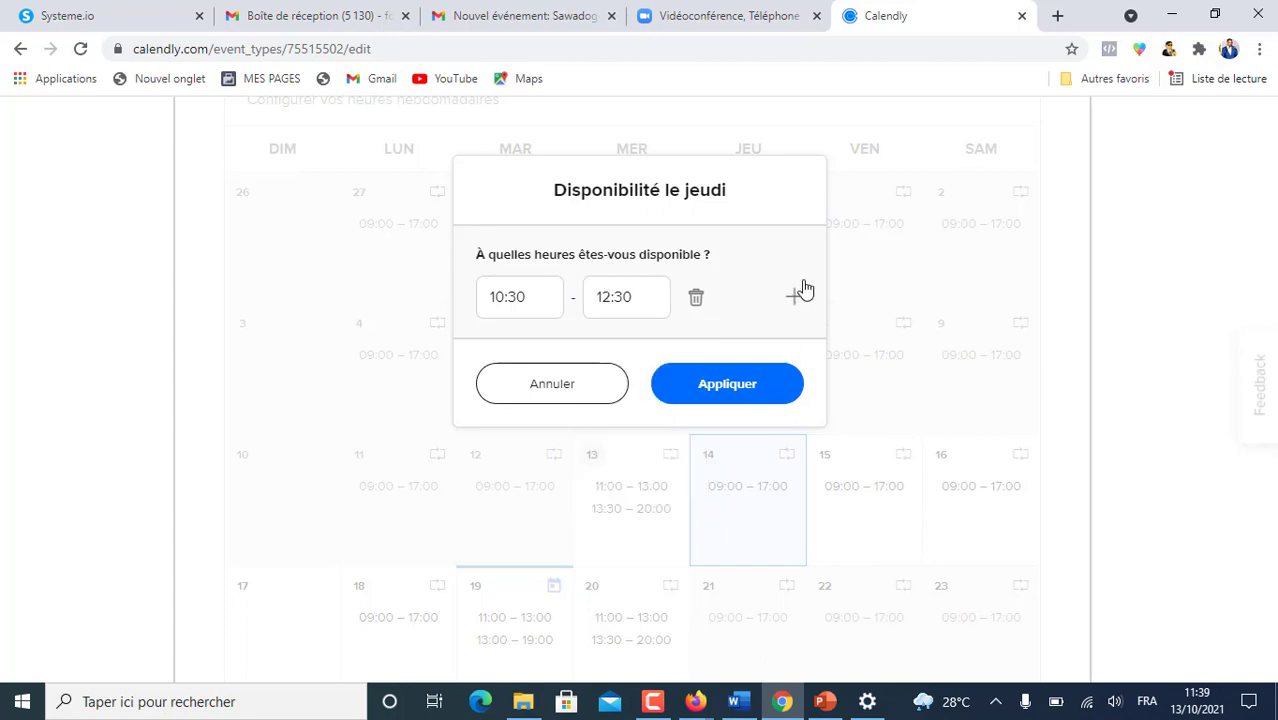
pyautogui.click(494, 350)
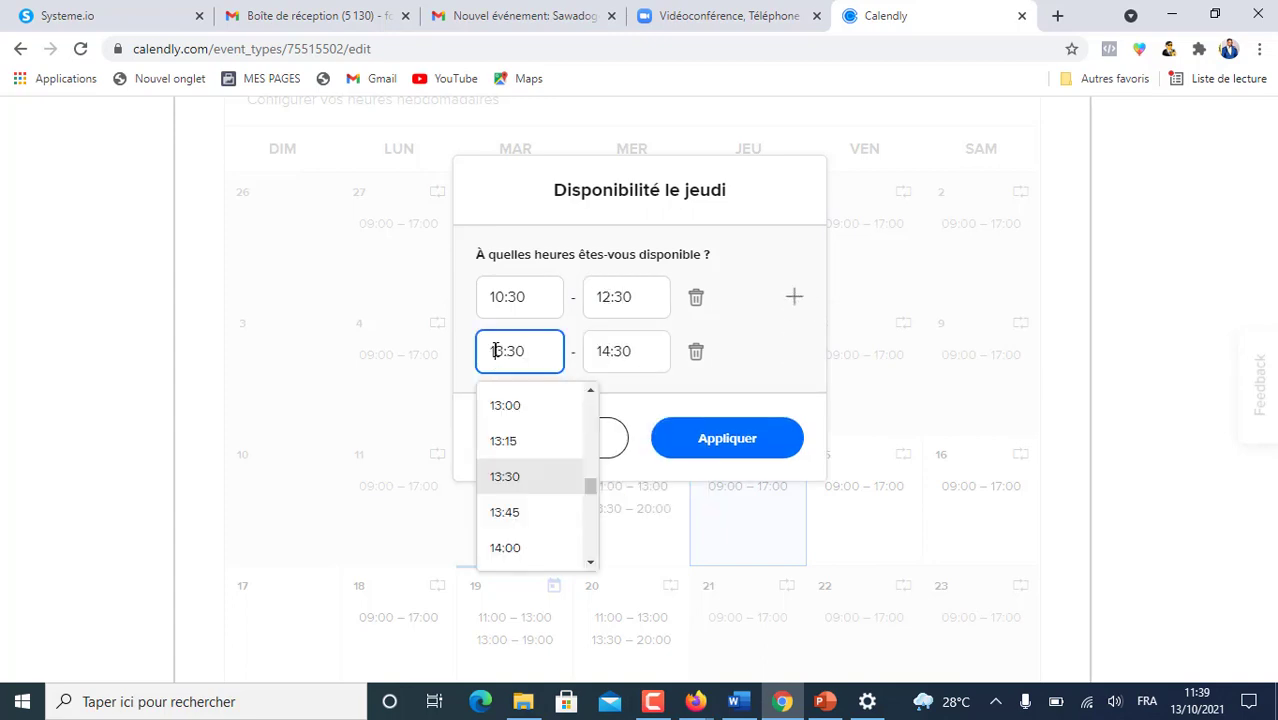
pyautogui.write('4')
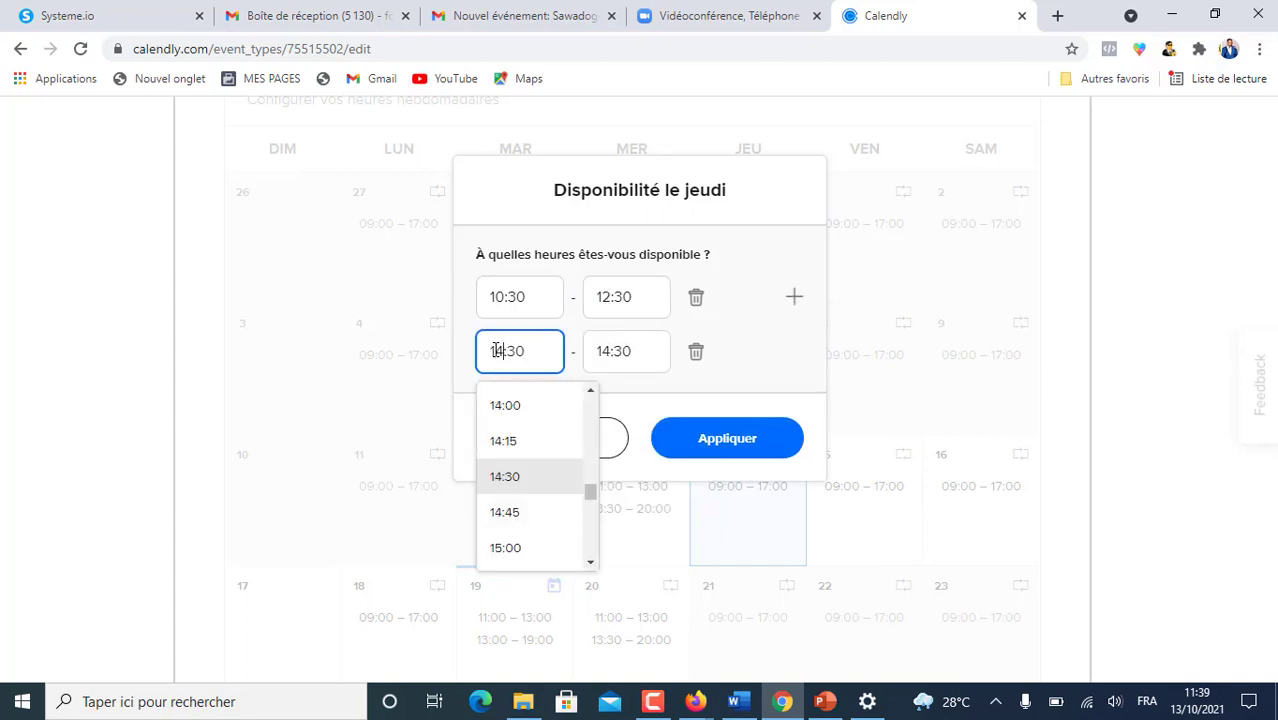
pyautogui.click(610, 353)
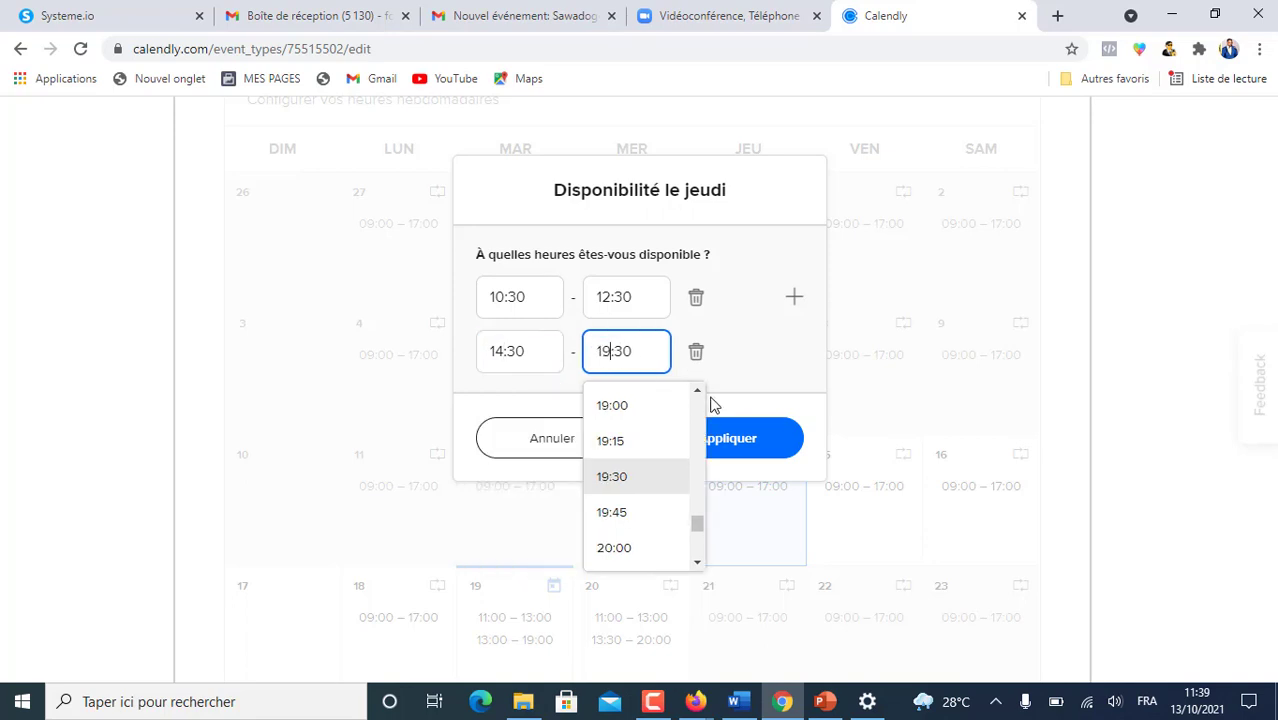
pyautogui.click(930, 310)
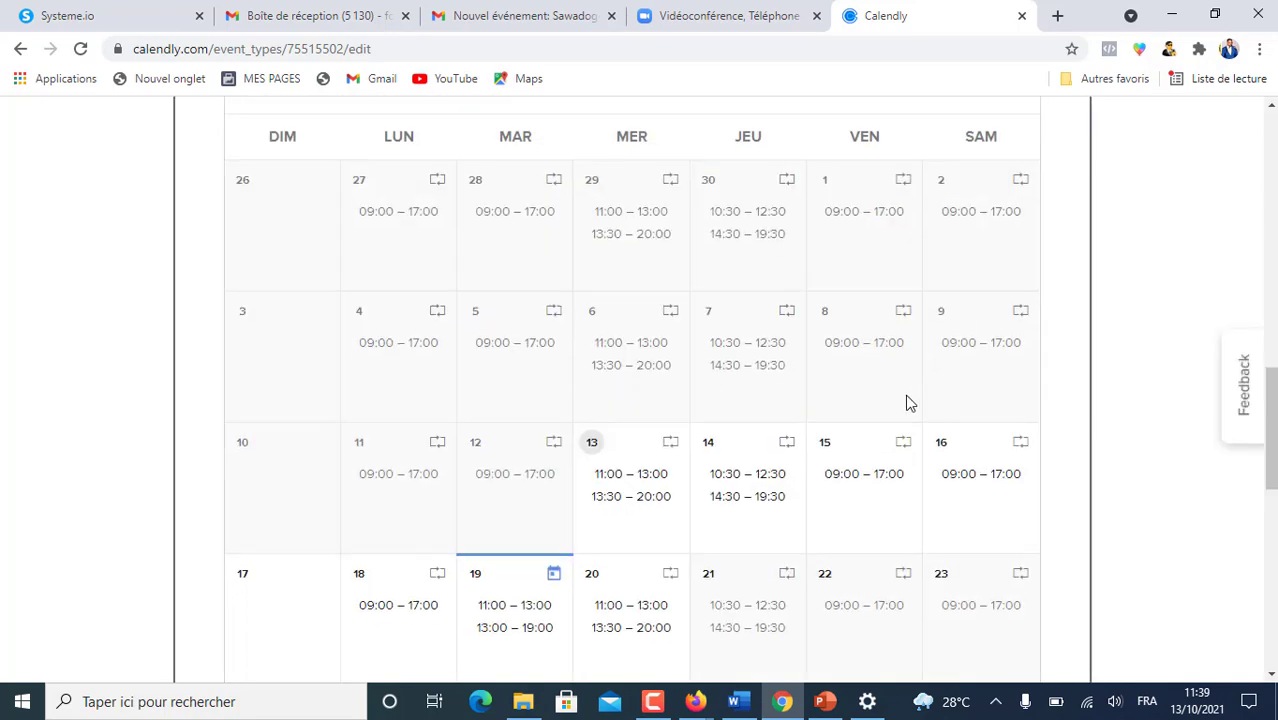
pyautogui.scroll(-2, 853, 507)
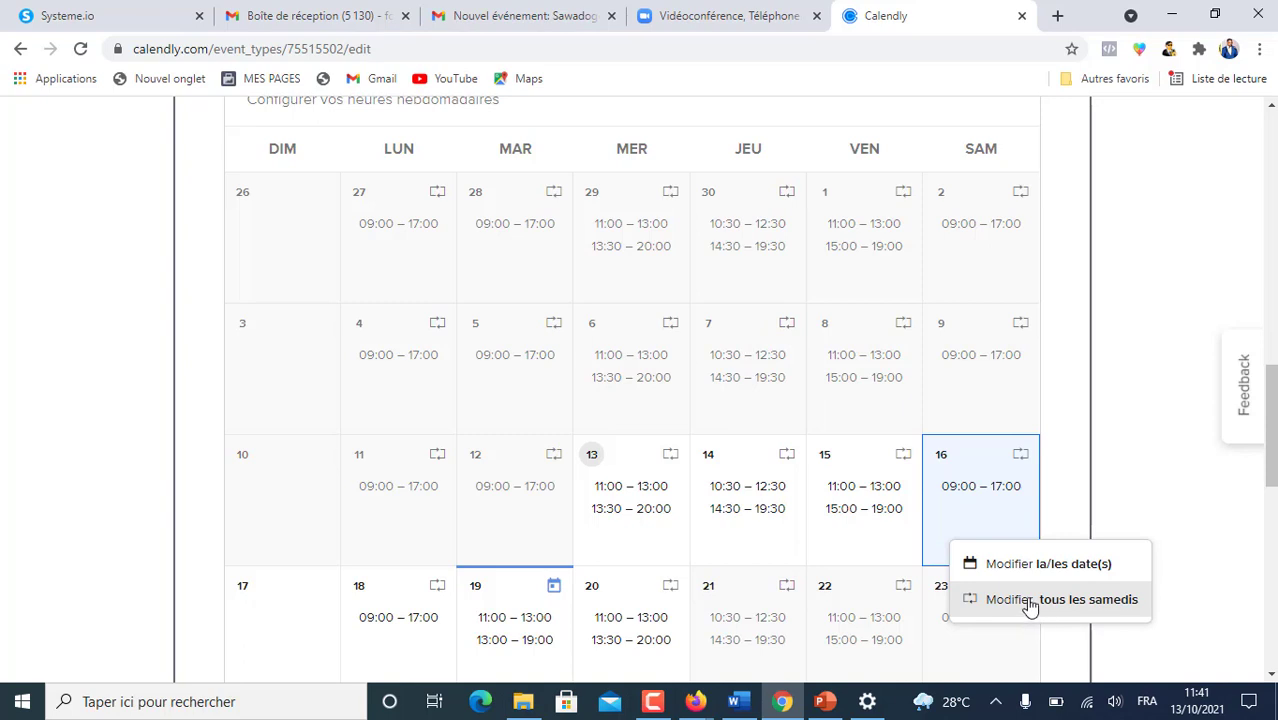
# - Give all Saturdays 10:00–16:00 hours and apply them
pyautogui.click(1030, 600)
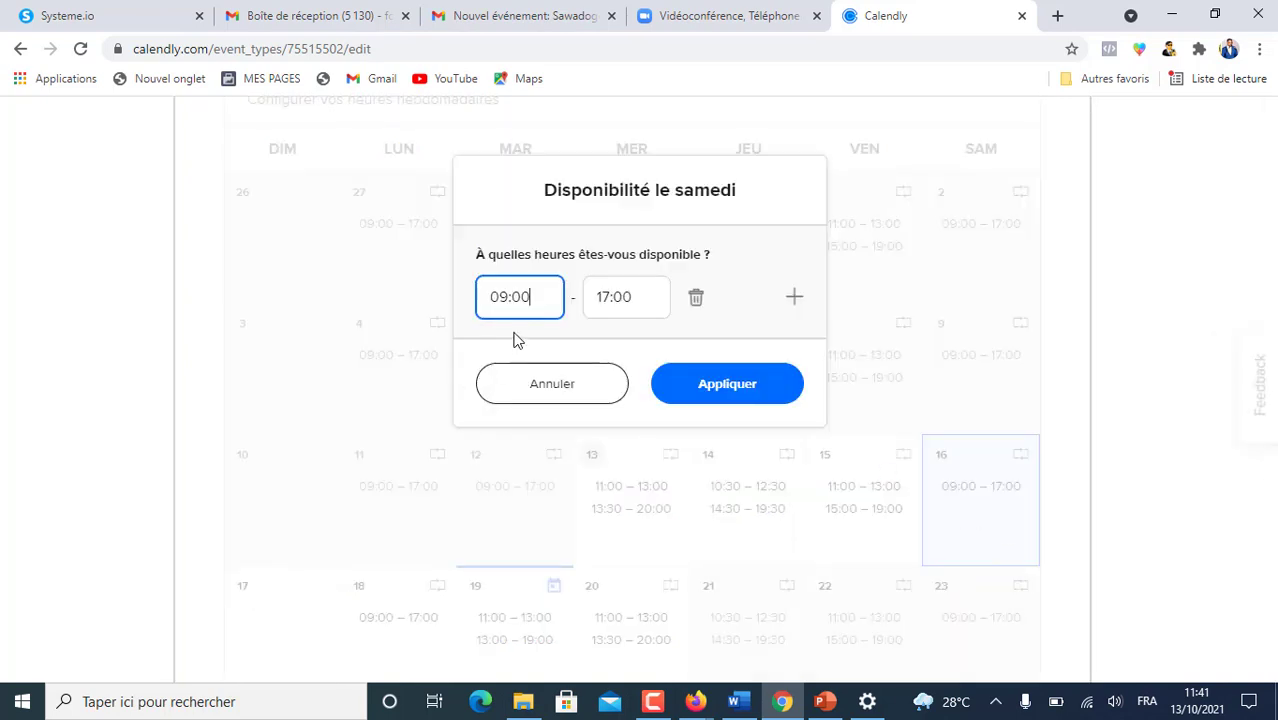
pyautogui.click(492, 297)
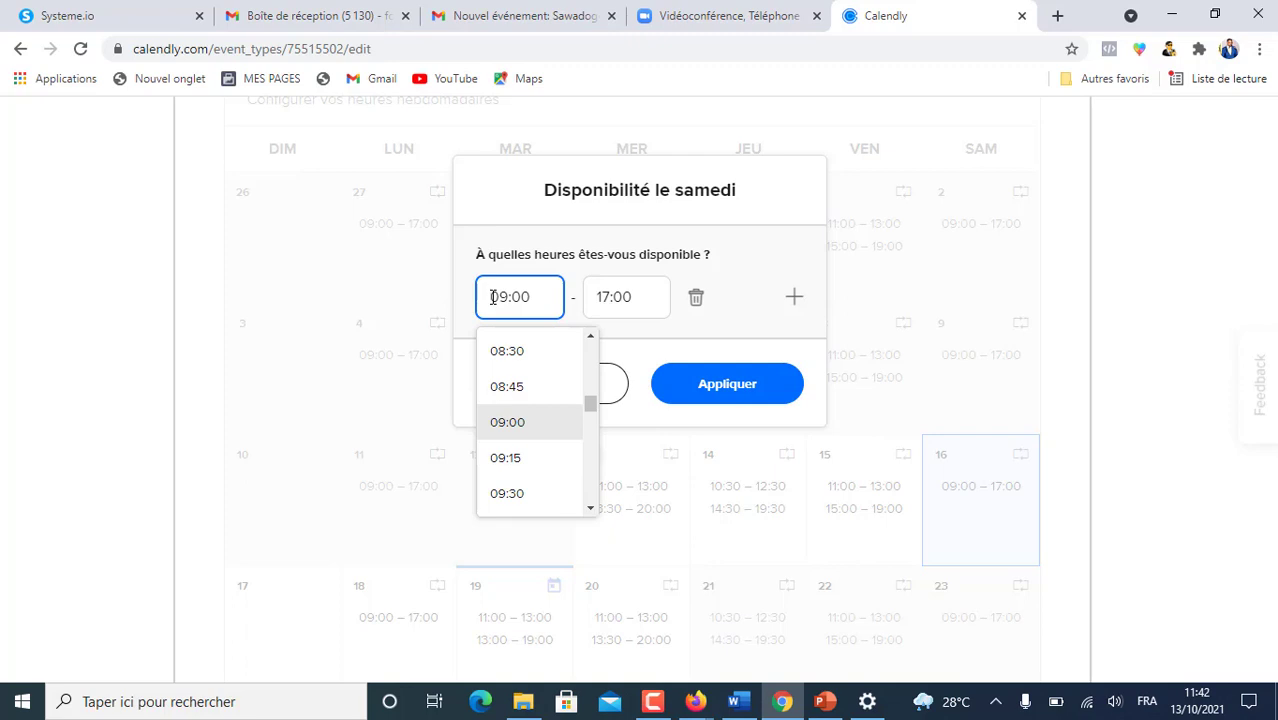
pyautogui.write('10:00')
pyautogui.click(603, 297)
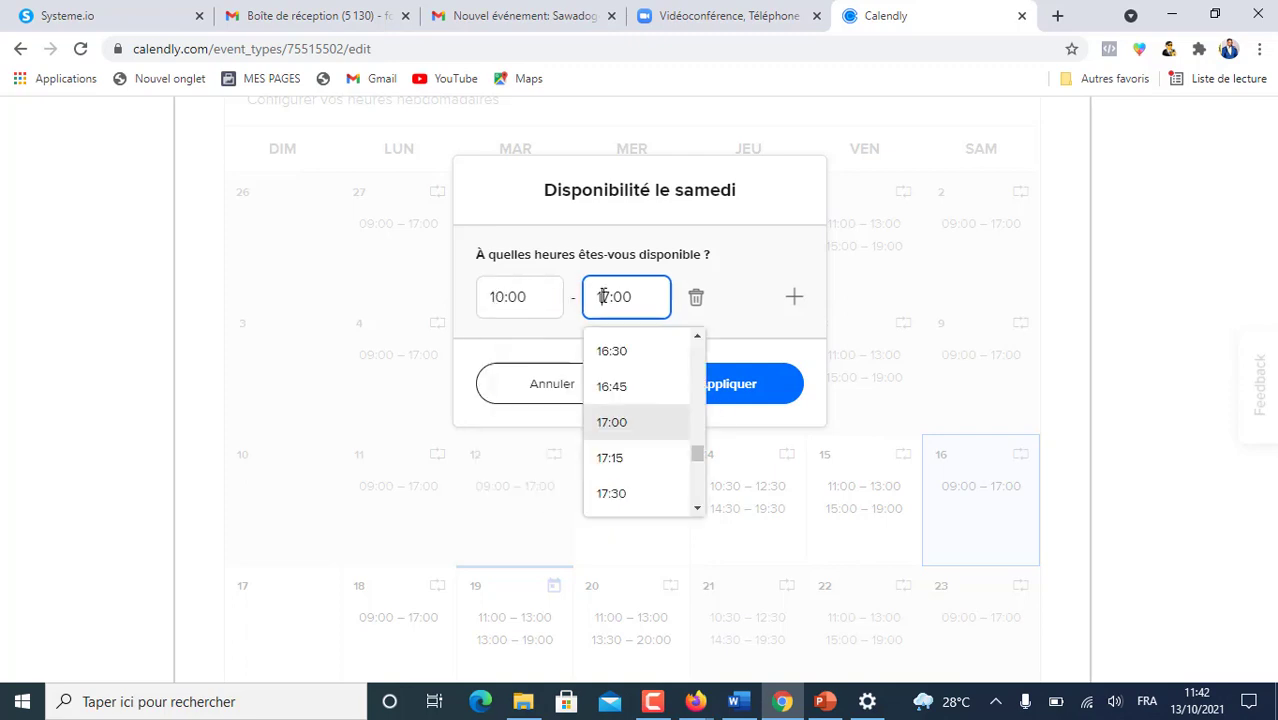
pyautogui.press('BackSpace')
pyautogui.write('6')
pyautogui.click(800, 370)
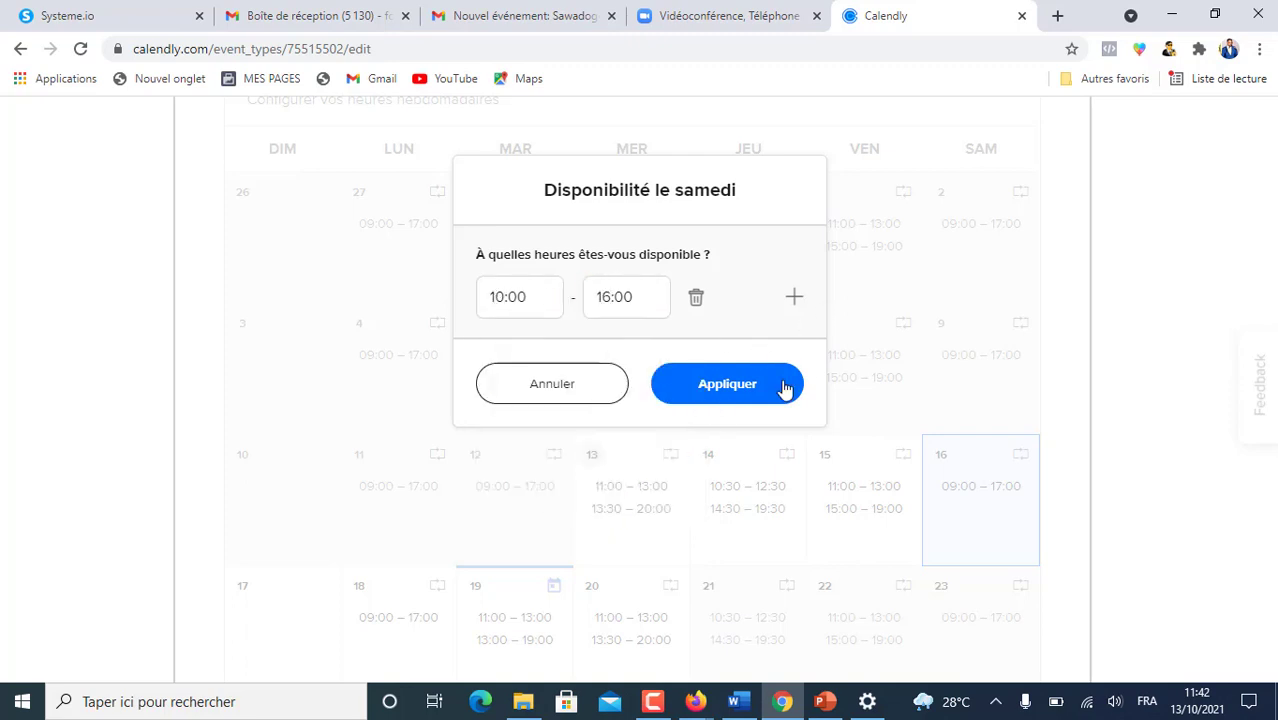
pyautogui.click(745, 385)
pyautogui.scroll(-3, 935, 437)
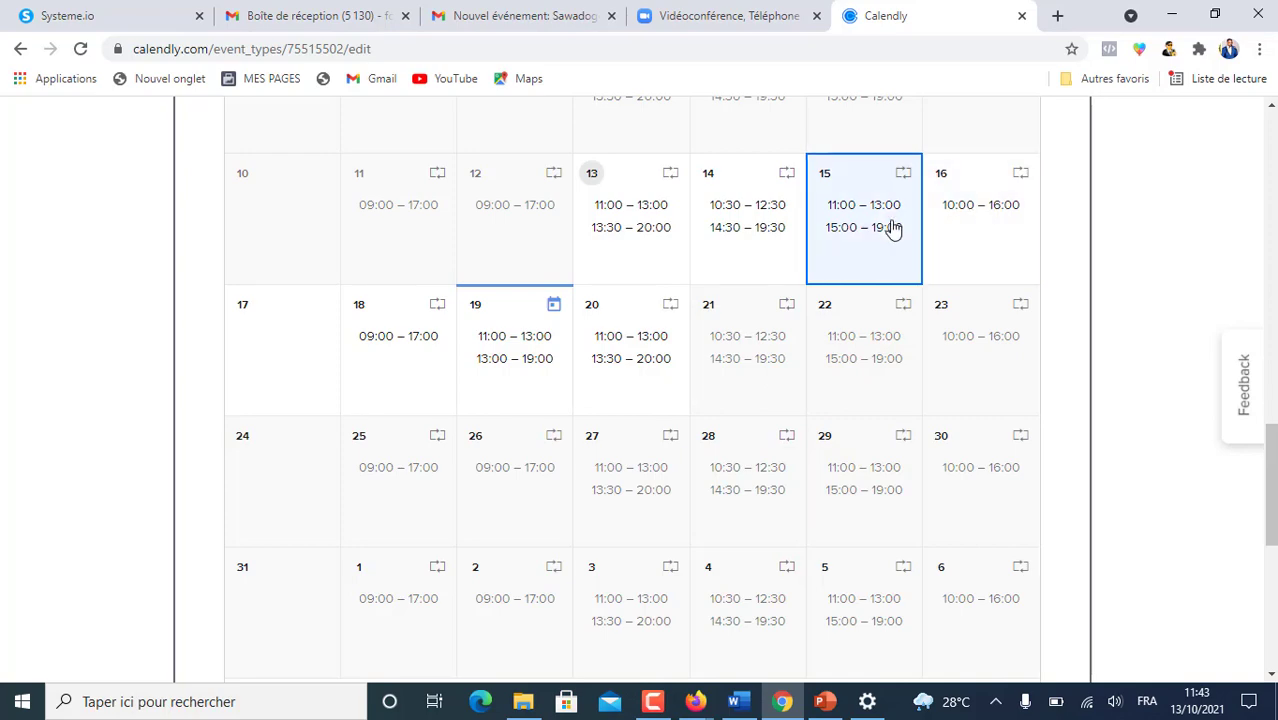
pyautogui.scroll(5, 880, 232)
pyautogui.scroll(3, 885, 236)
pyautogui.scroll(-2, 884, 237)
pyautogui.scroll(-9, 733, 370)
pyautogui.scroll(5, 733, 370)
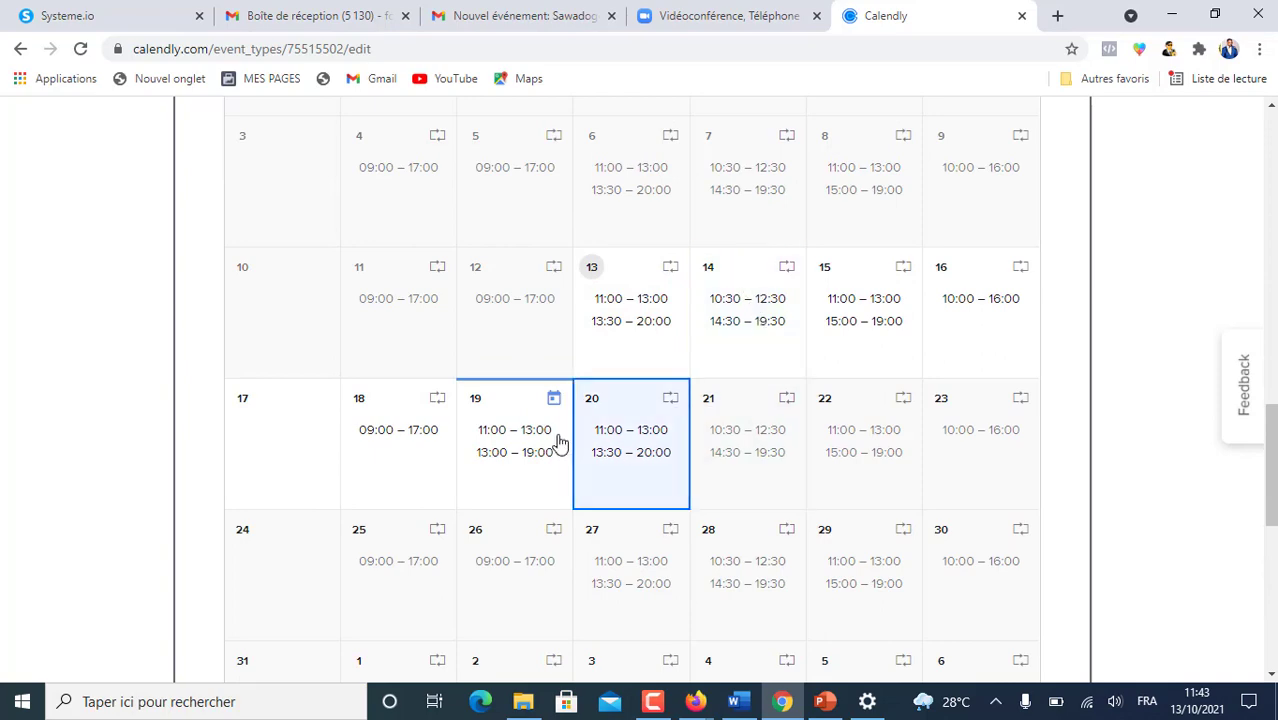
pyautogui.scroll(1, 735, 345)
# - Save the custom hours as new schedule 'Planning Consultation MLM offerte' and review it
pyautogui.scroll(4, 733, 346)
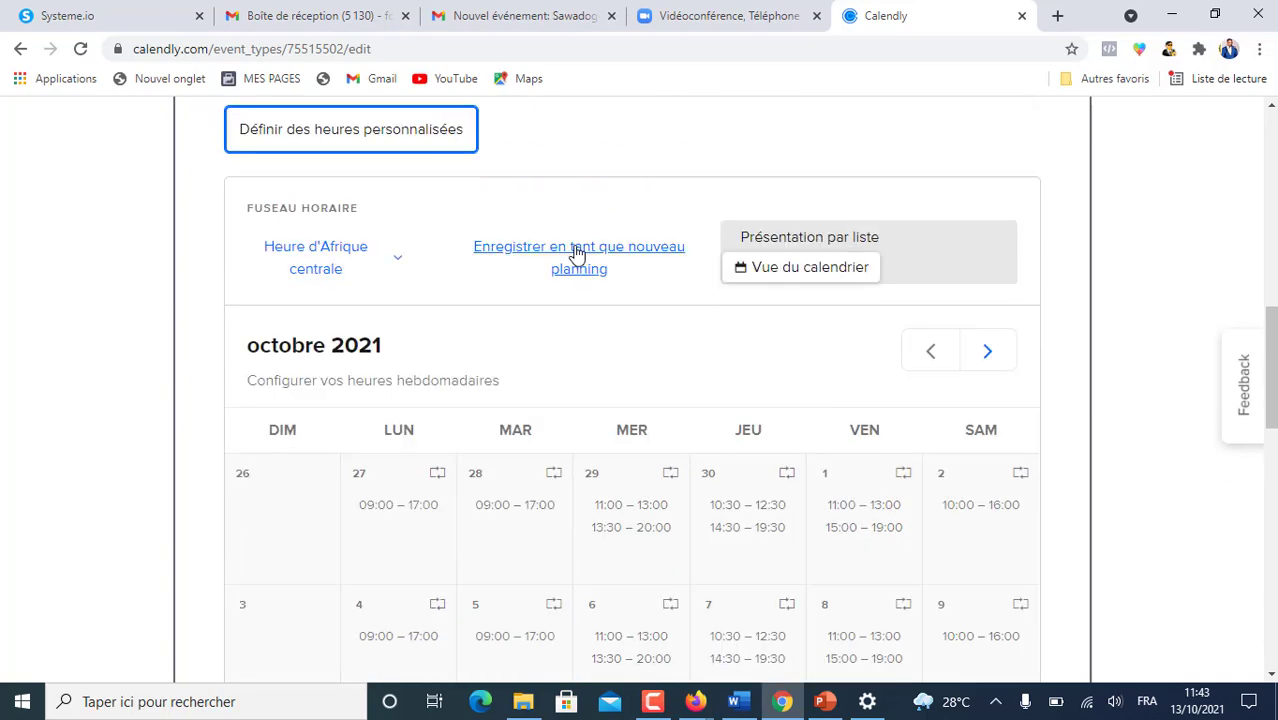
pyautogui.click(574, 250)
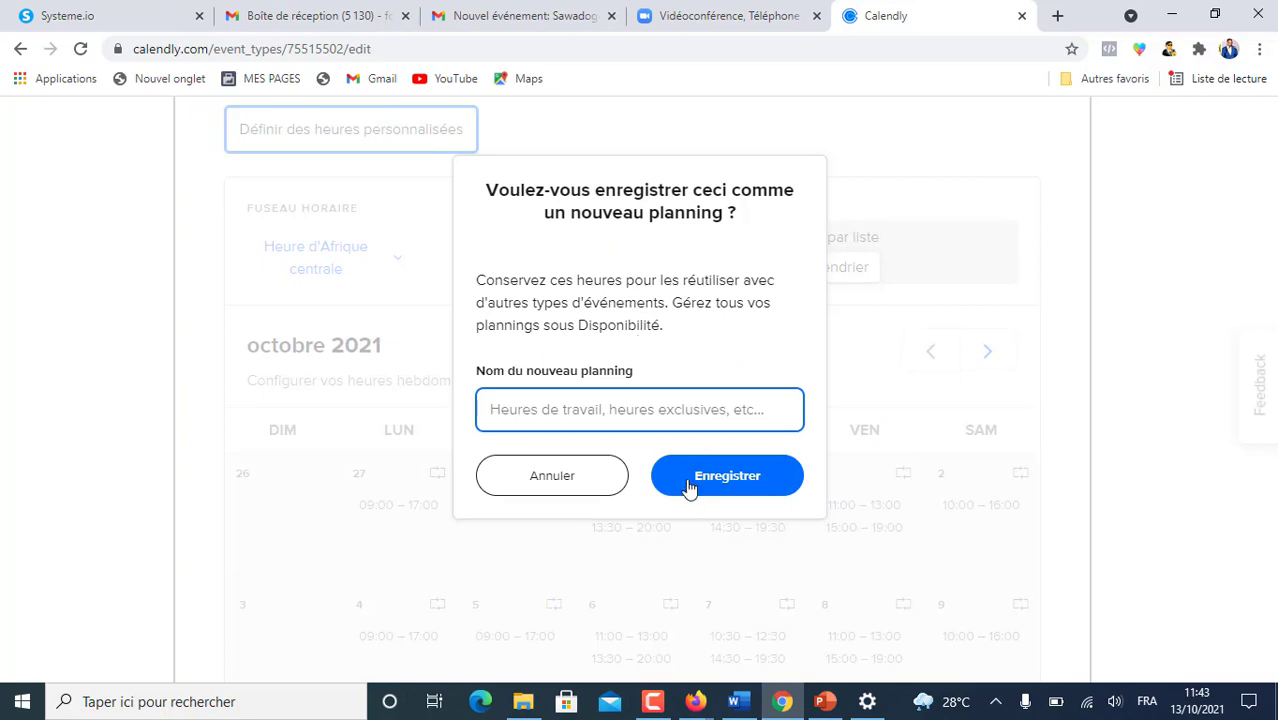
pyautogui.write('C')
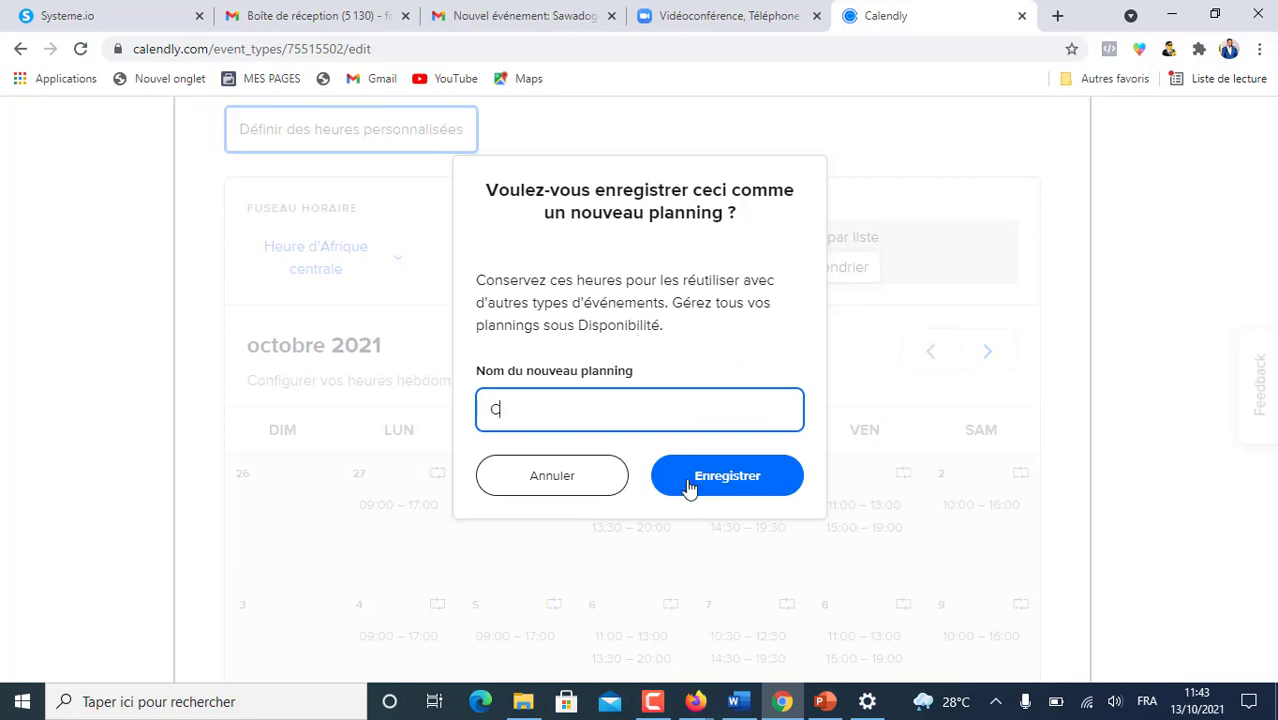
pyautogui.write('onsult')
pyautogui.press('BackSpace')
pyautogui.press('BackSpace')
pyautogui.write('Planning Consul')
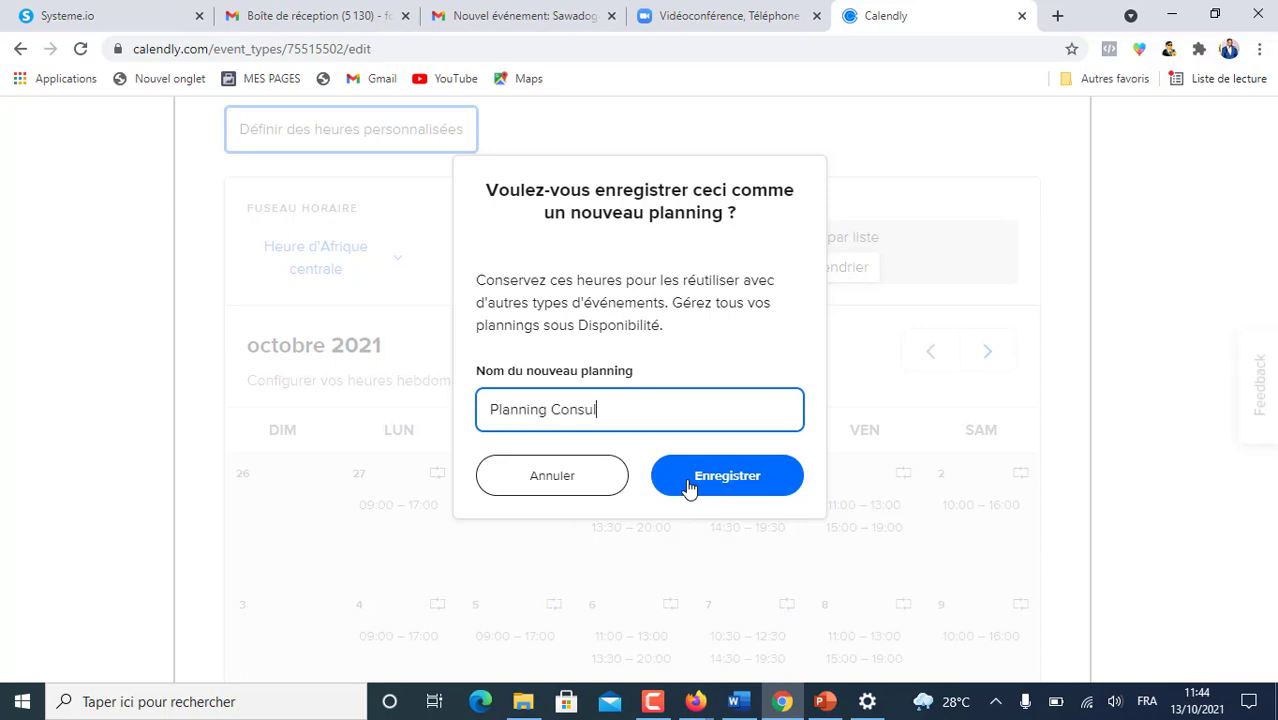
pyautogui.write('tation MLM offerte')
pyautogui.click(733, 485)
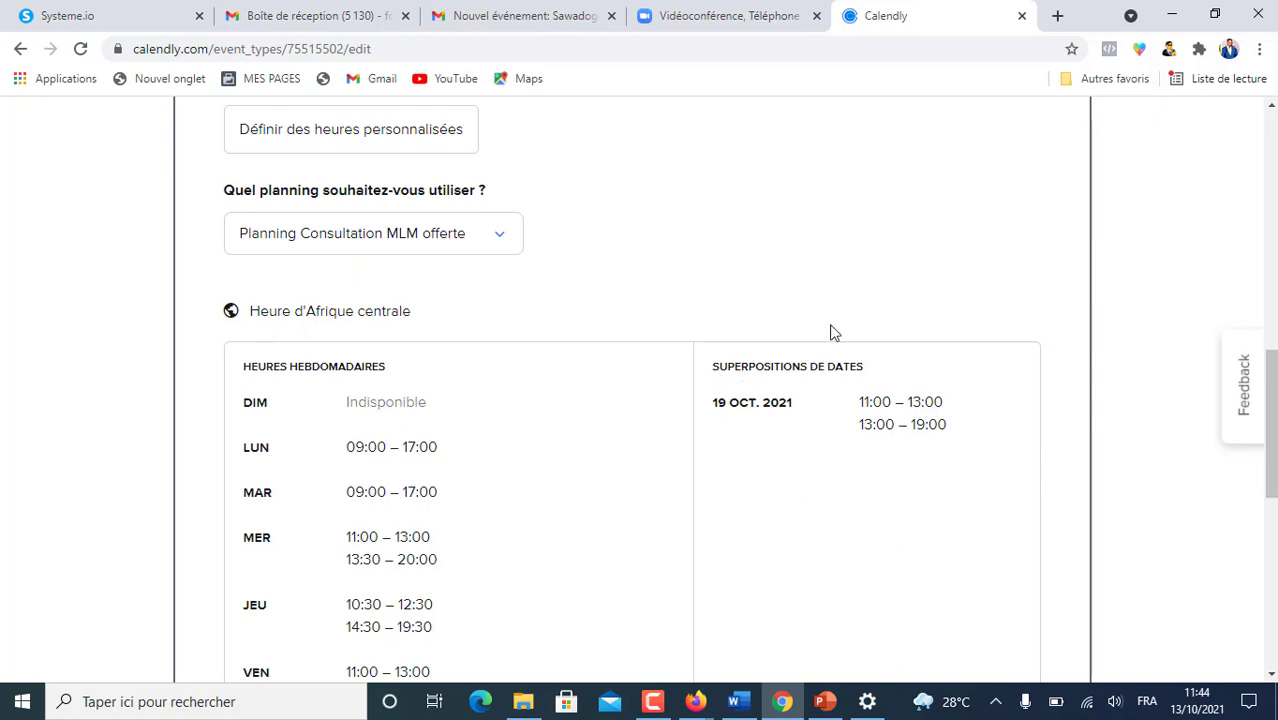
pyautogui.scroll(-2, 830, 331)
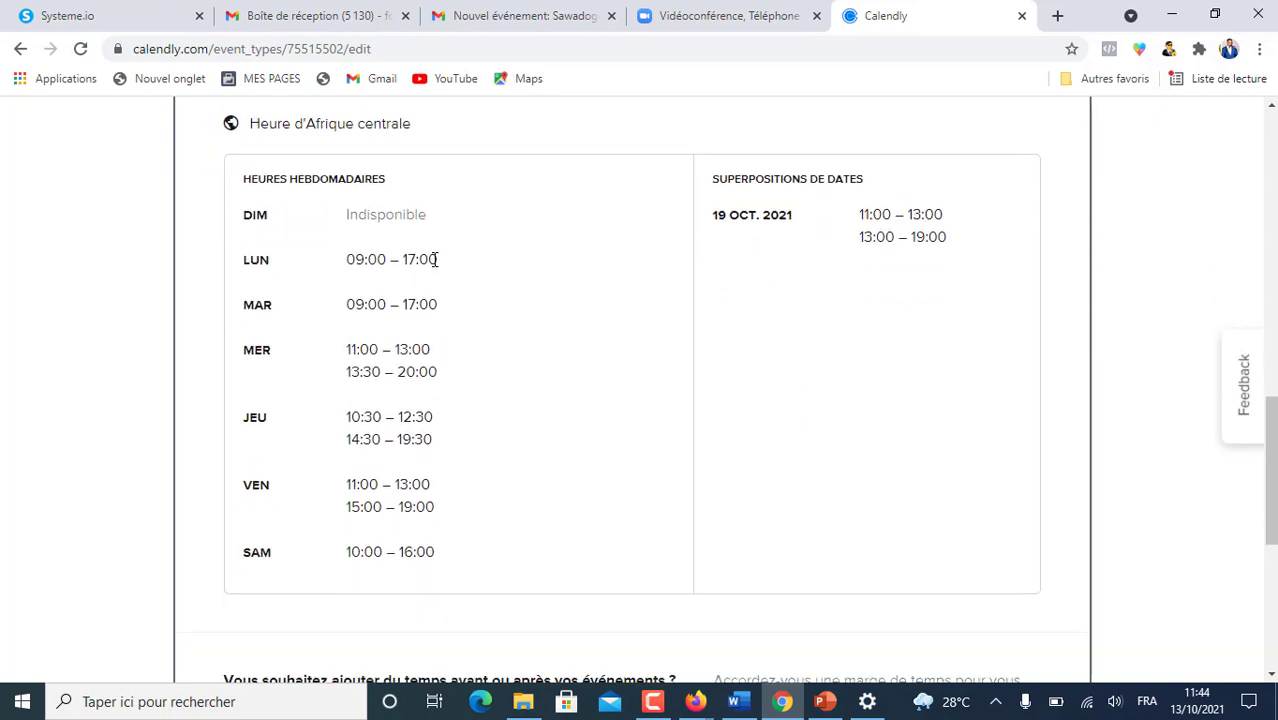
pyautogui.scroll(4, 436, 262)
pyautogui.scroll(-4, 445, 268)
pyautogui.scroll(-1, 446, 275)
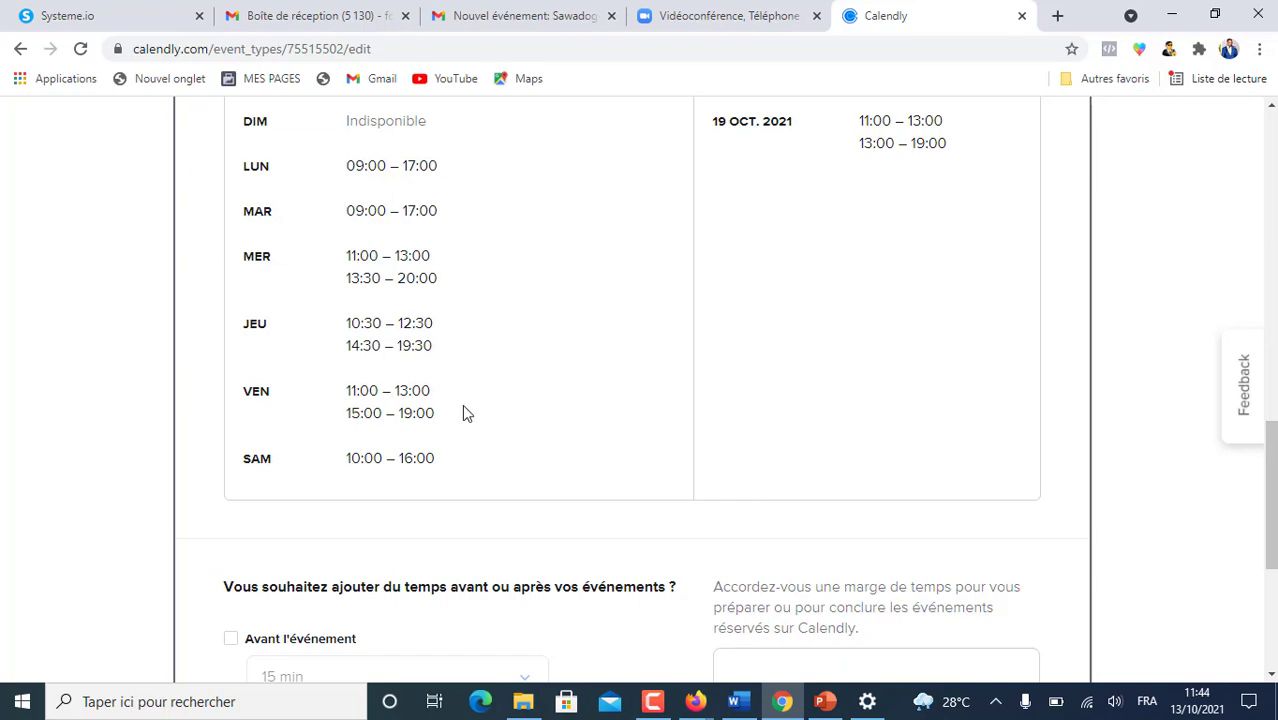
pyautogui.scroll(4, 462, 404)
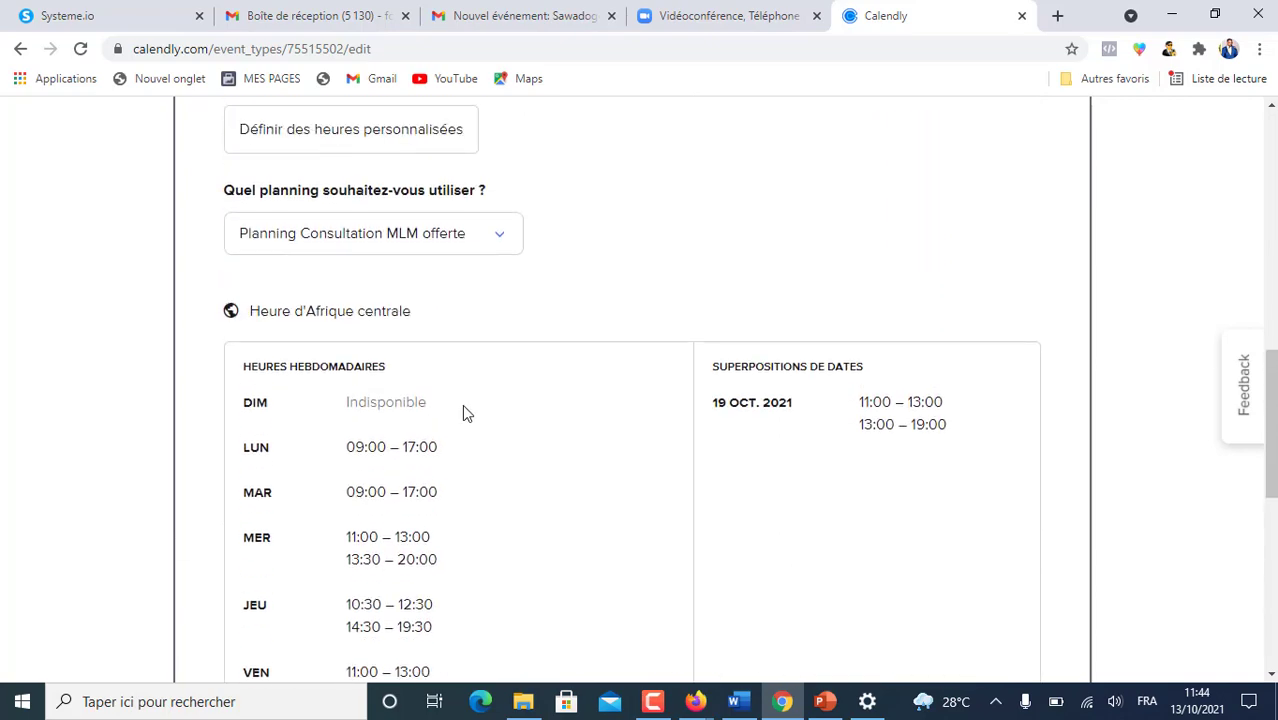
# - Remove the 09:00–17:00 range from every Monday so Mondays are unavailable
pyautogui.scroll(1, 462, 404)
pyautogui.click(428, 228)
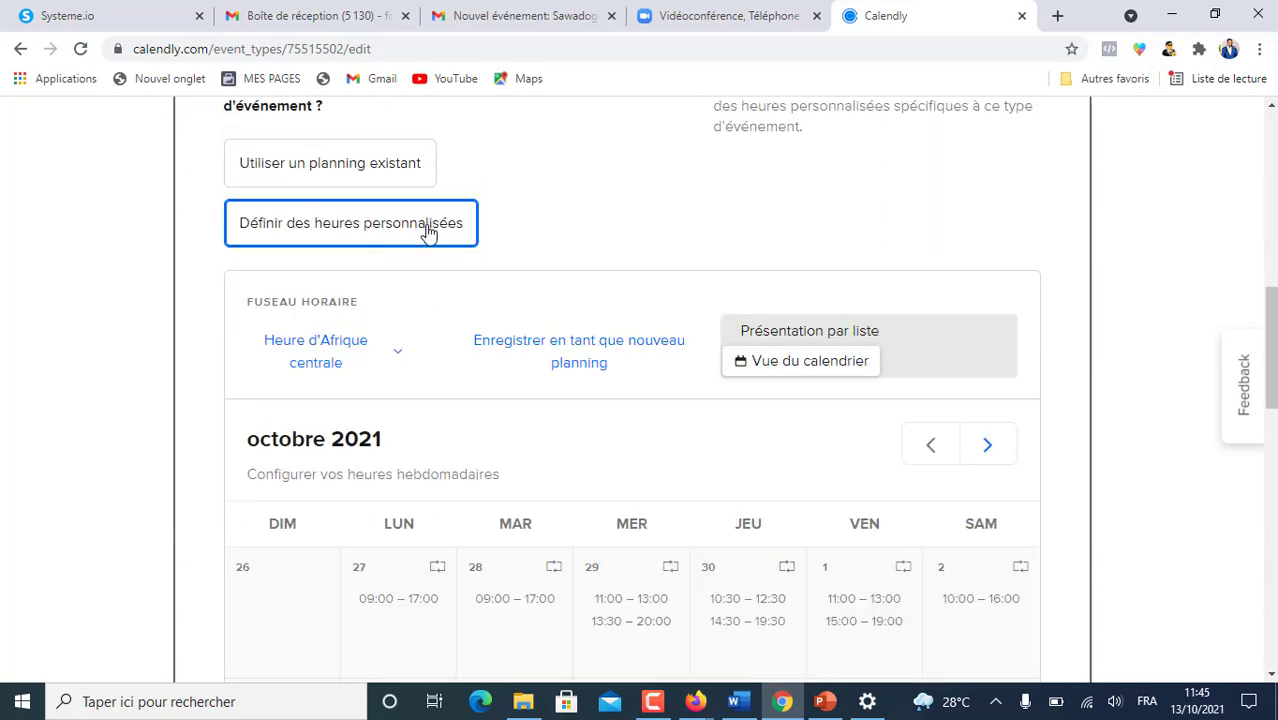
pyautogui.scroll(-8, 428, 230)
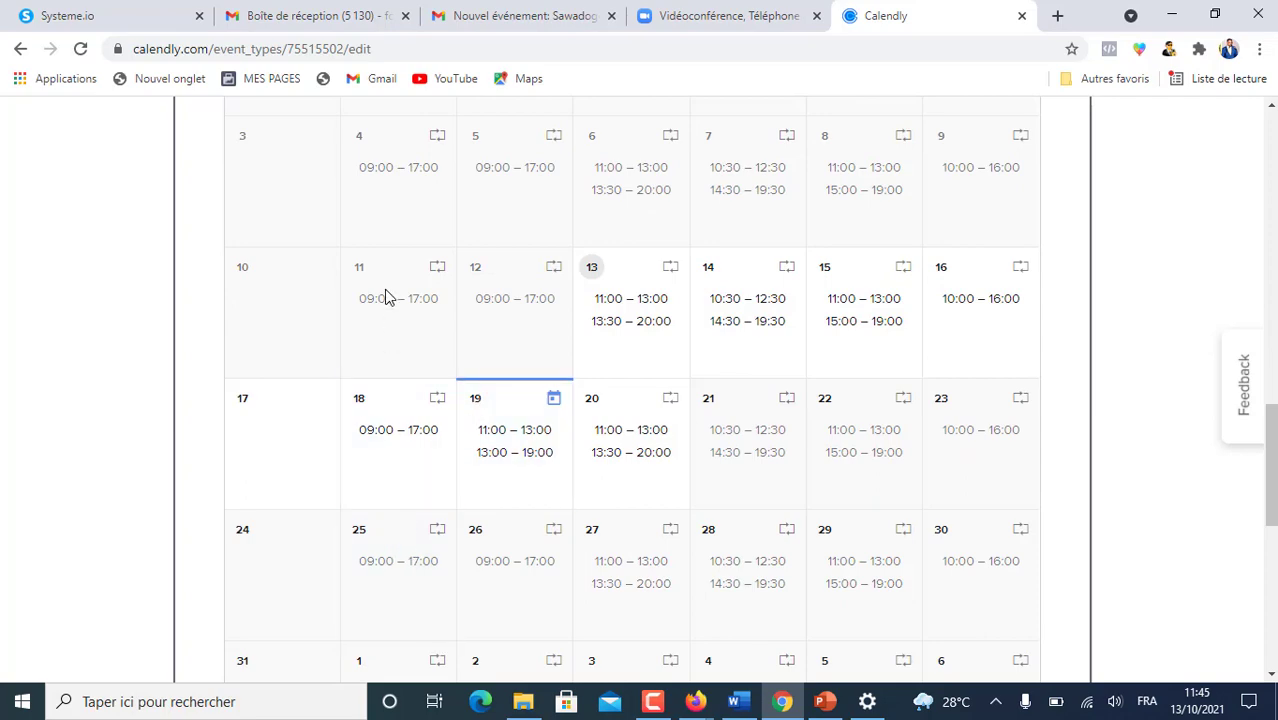
pyautogui.scroll(5, 390, 292)
pyautogui.scroll(-12, 393, 290)
pyautogui.scroll(5, 396, 294)
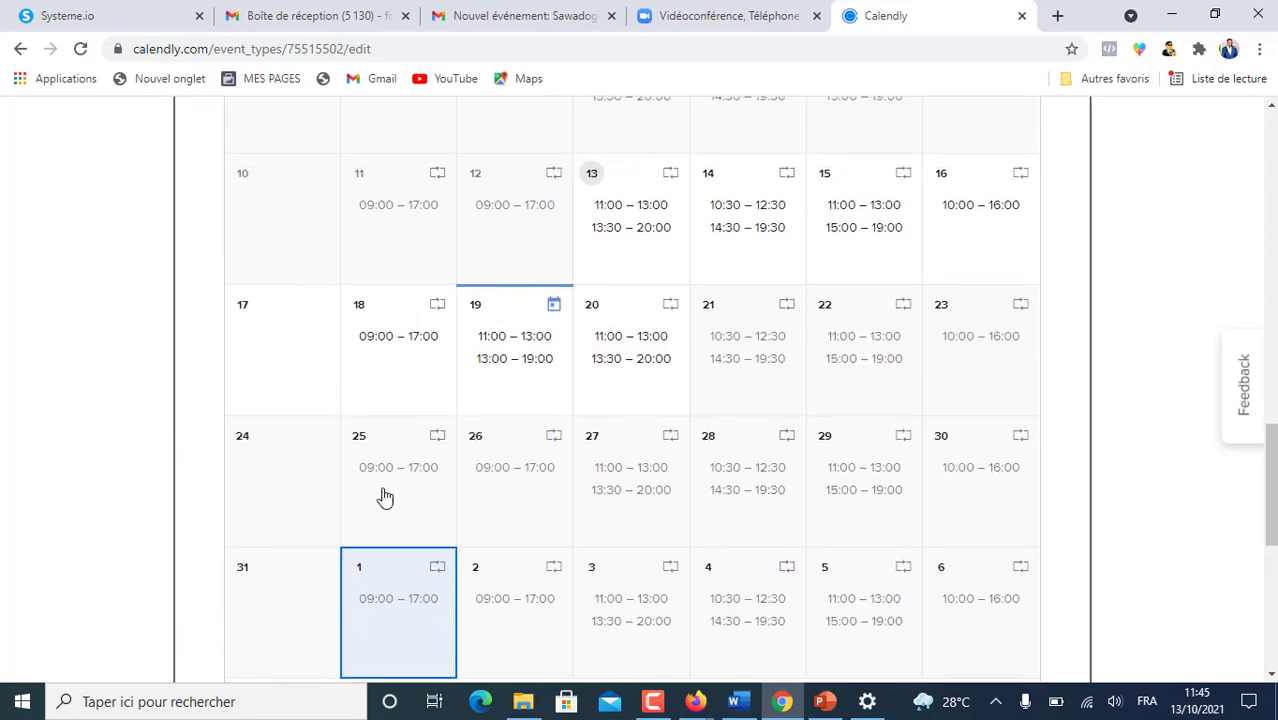
pyautogui.click(385, 337)
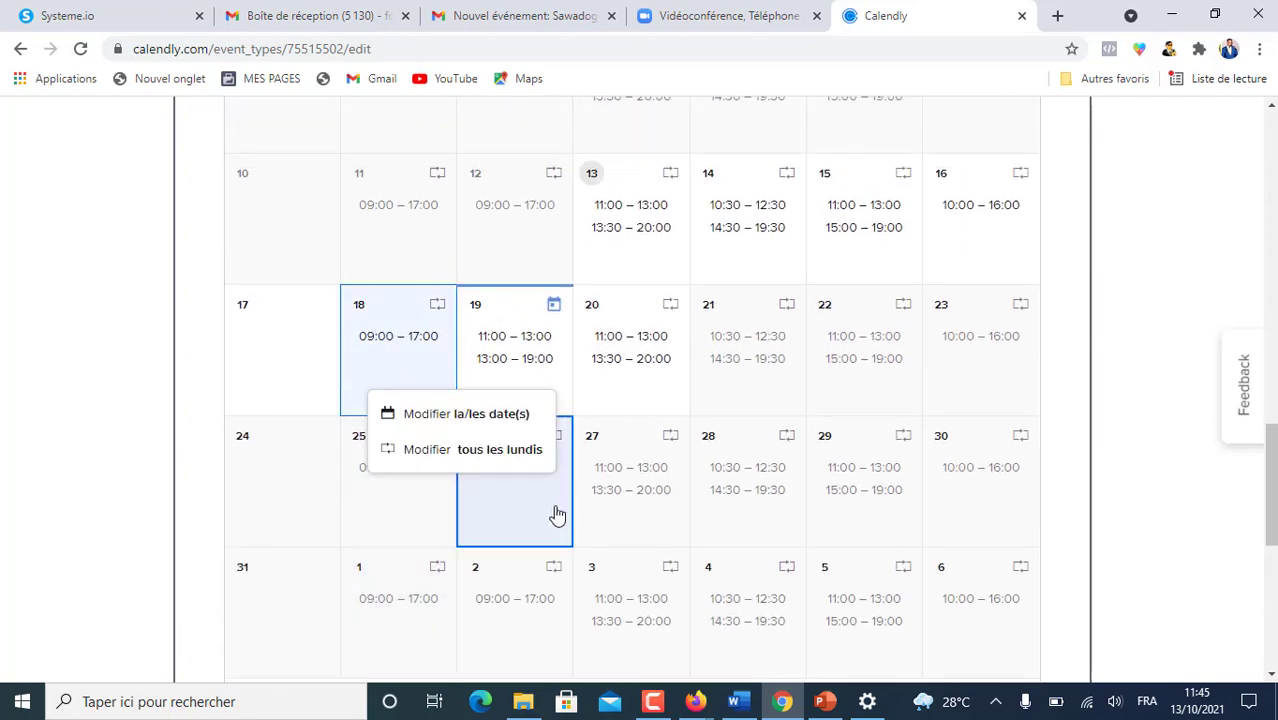
pyautogui.click(463, 452)
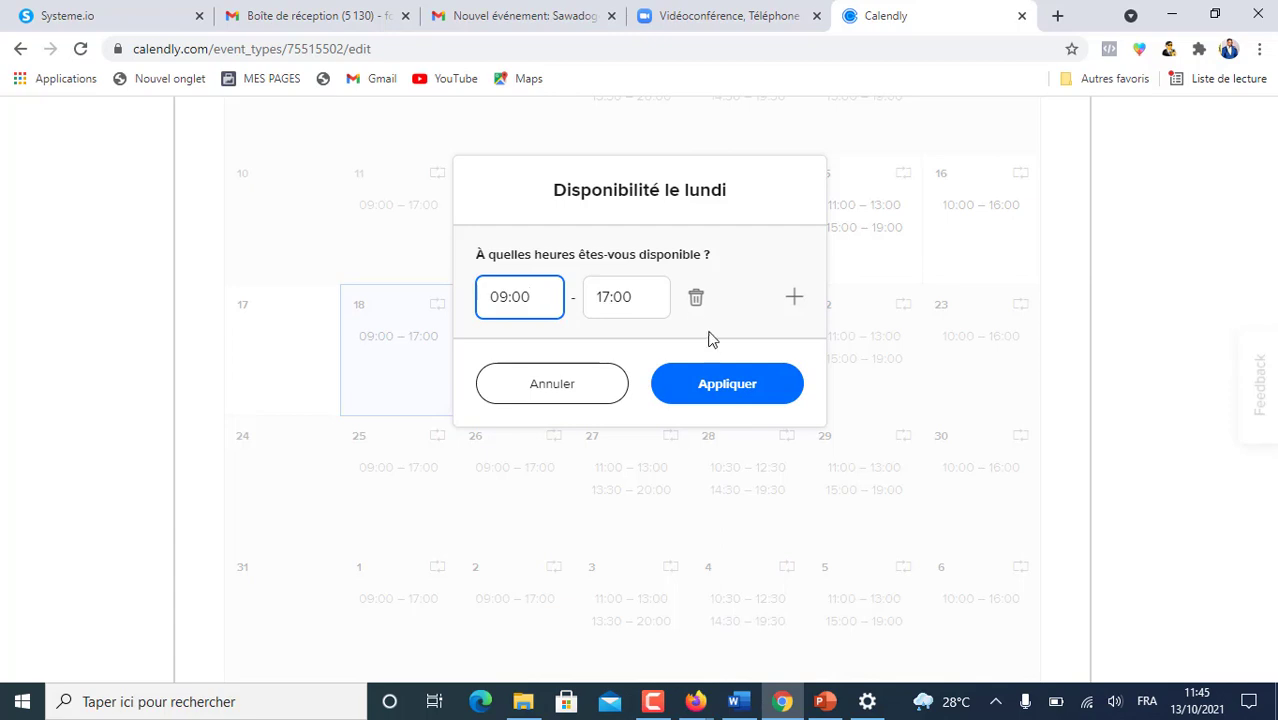
pyautogui.click(695, 298)
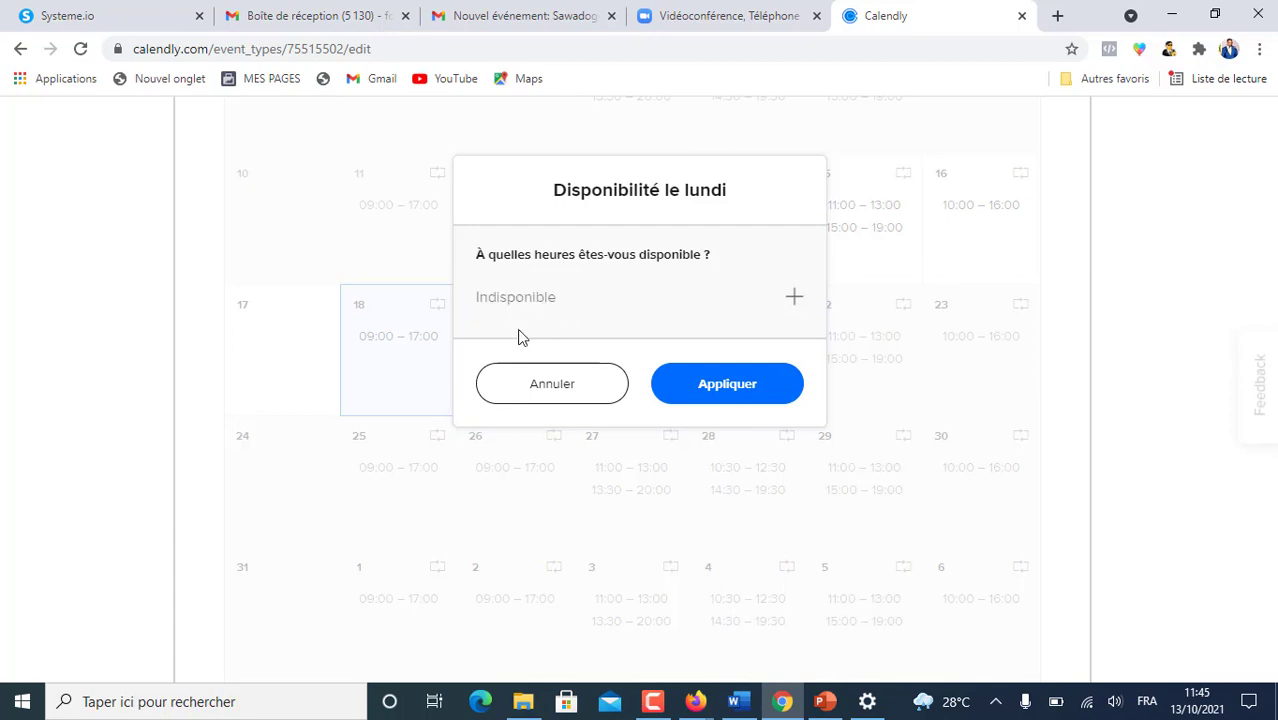
pyautogui.click(721, 398)
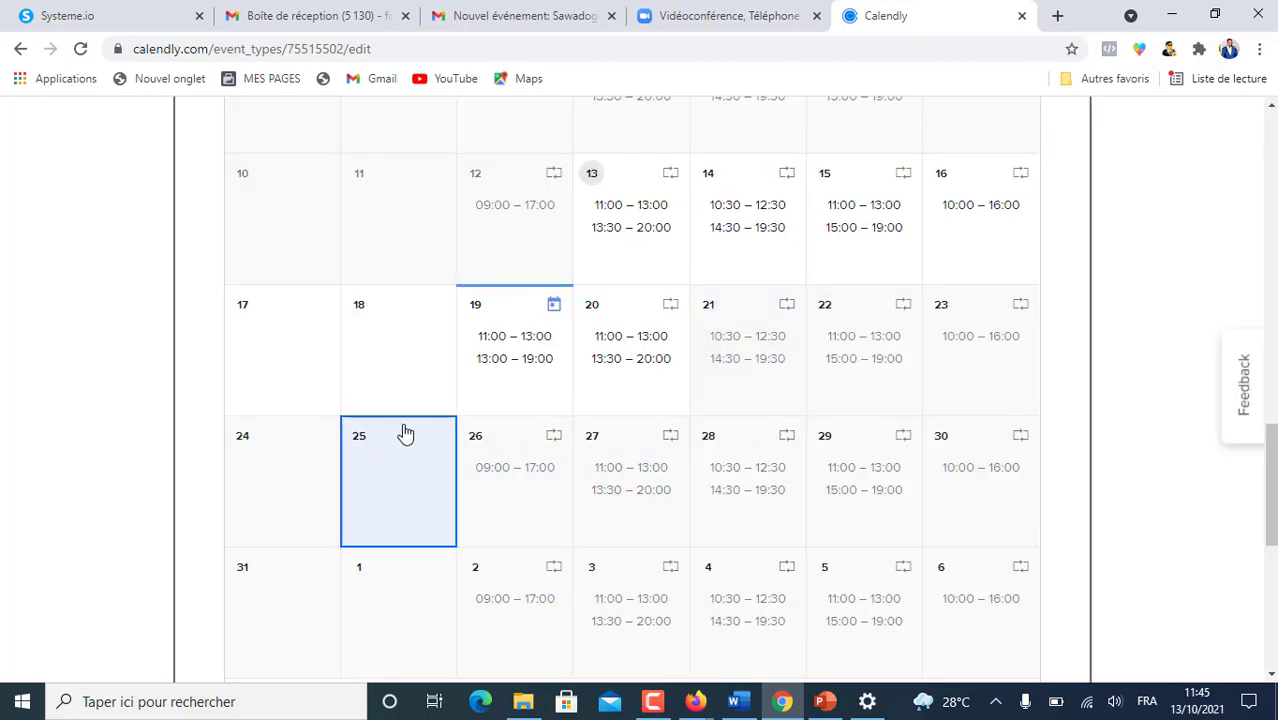
# - Reset the 19 October override back to the weekly hours
pyautogui.scroll(4, 416, 344)
pyautogui.scroll(-5, 410, 360)
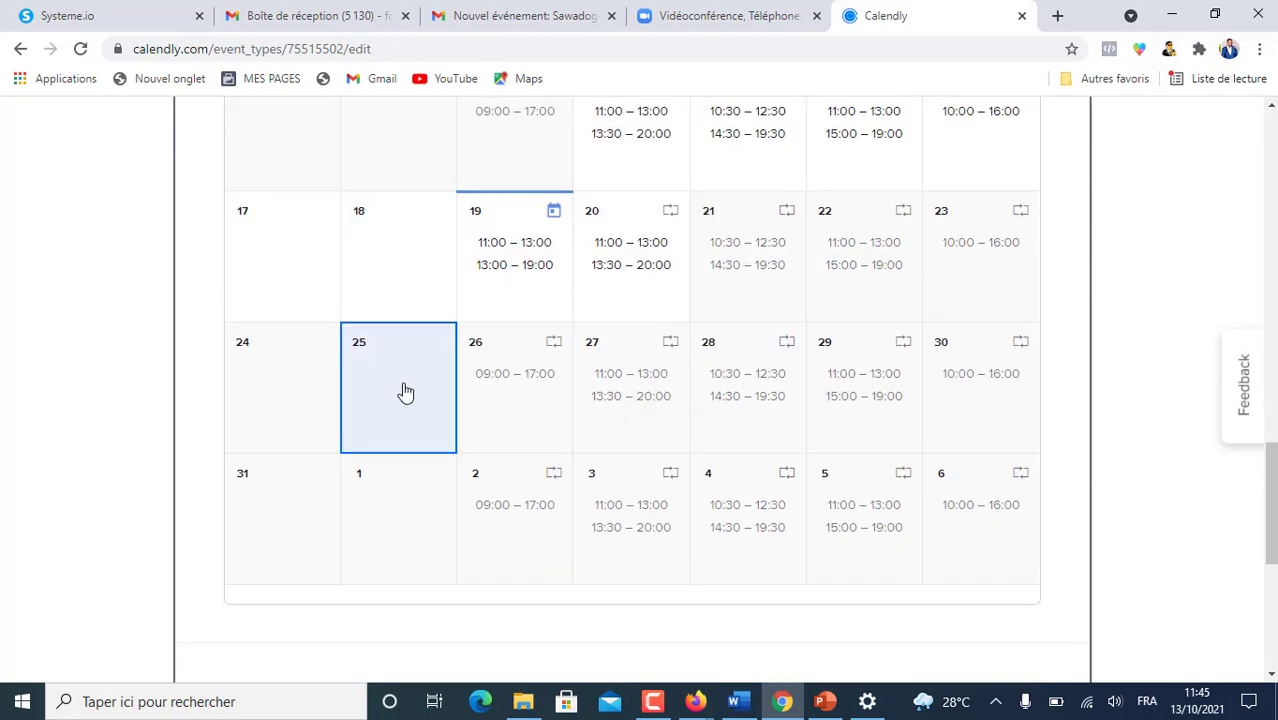
pyautogui.scroll(2, 404, 473)
pyautogui.click(490, 453)
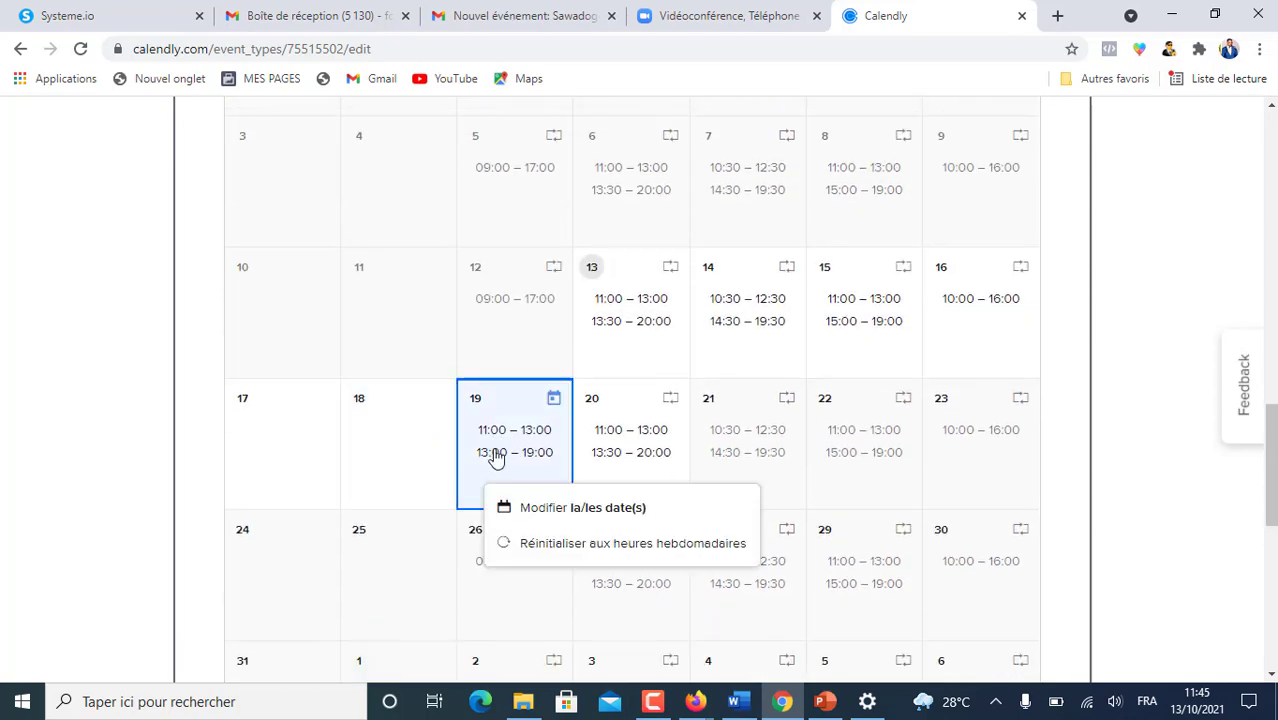
pyautogui.click(628, 545)
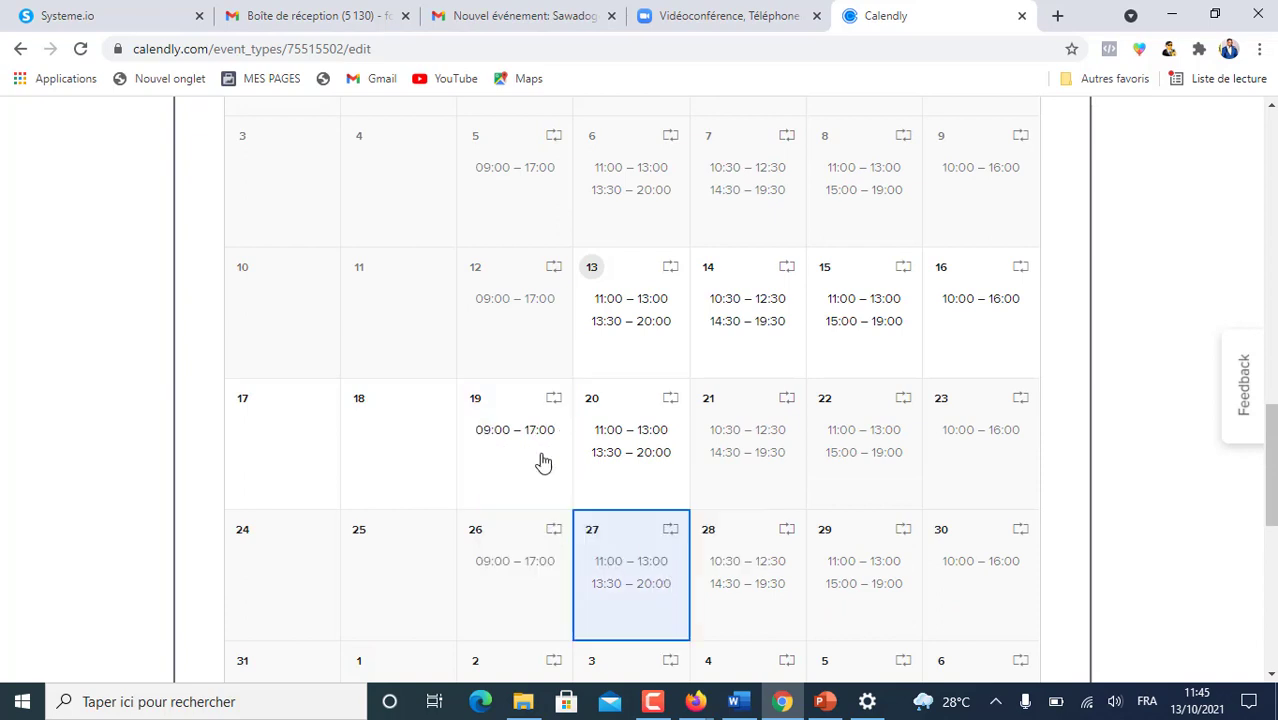
# - Change every Tuesday's hours to 11:00–13:00
pyautogui.click(519, 428)
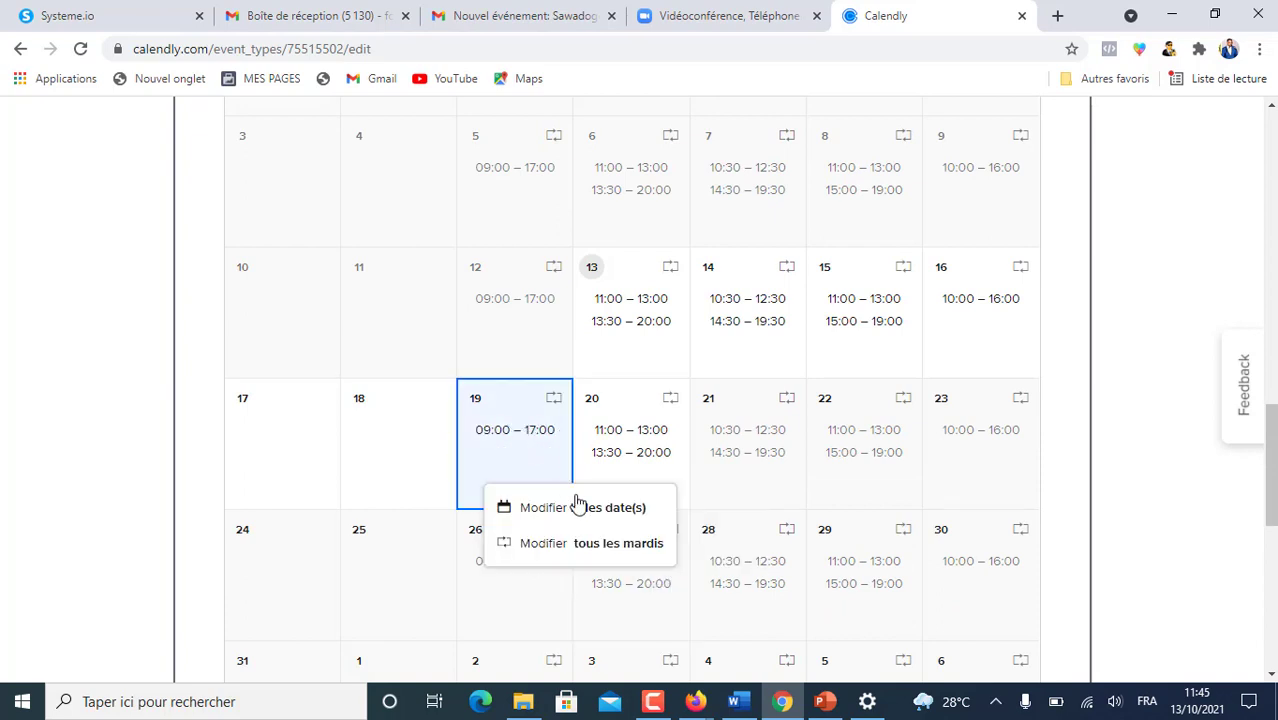
pyautogui.click(578, 543)
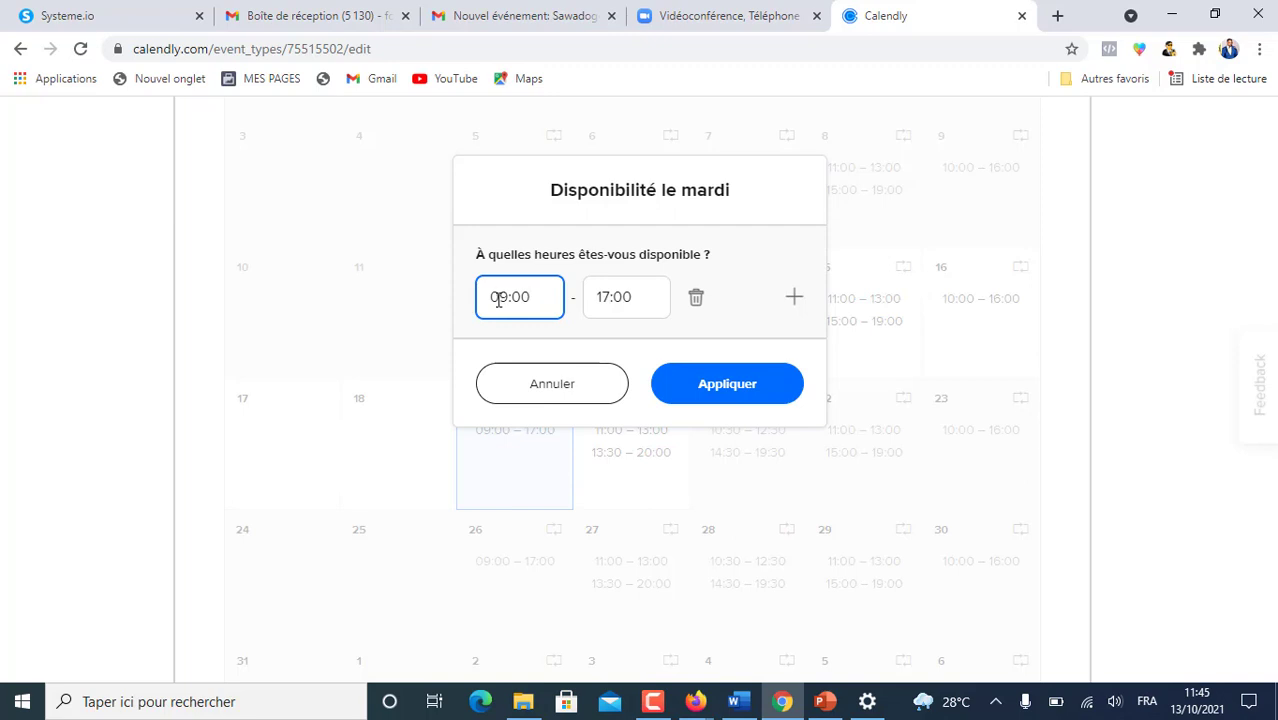
pyautogui.moveTo(491, 299); pyautogui.dragTo(505, 298)
pyautogui.write('11')
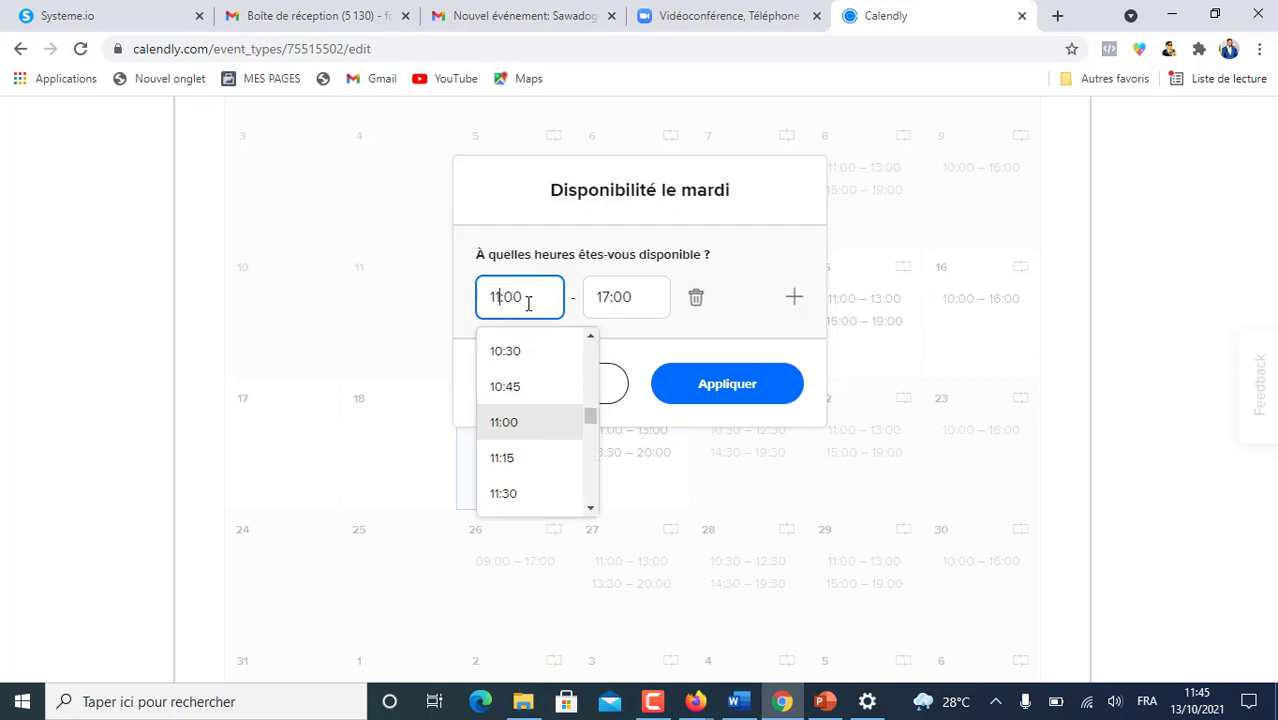
pyautogui.click(603, 296)
pyautogui.write('3')
pyautogui.press('Delete')
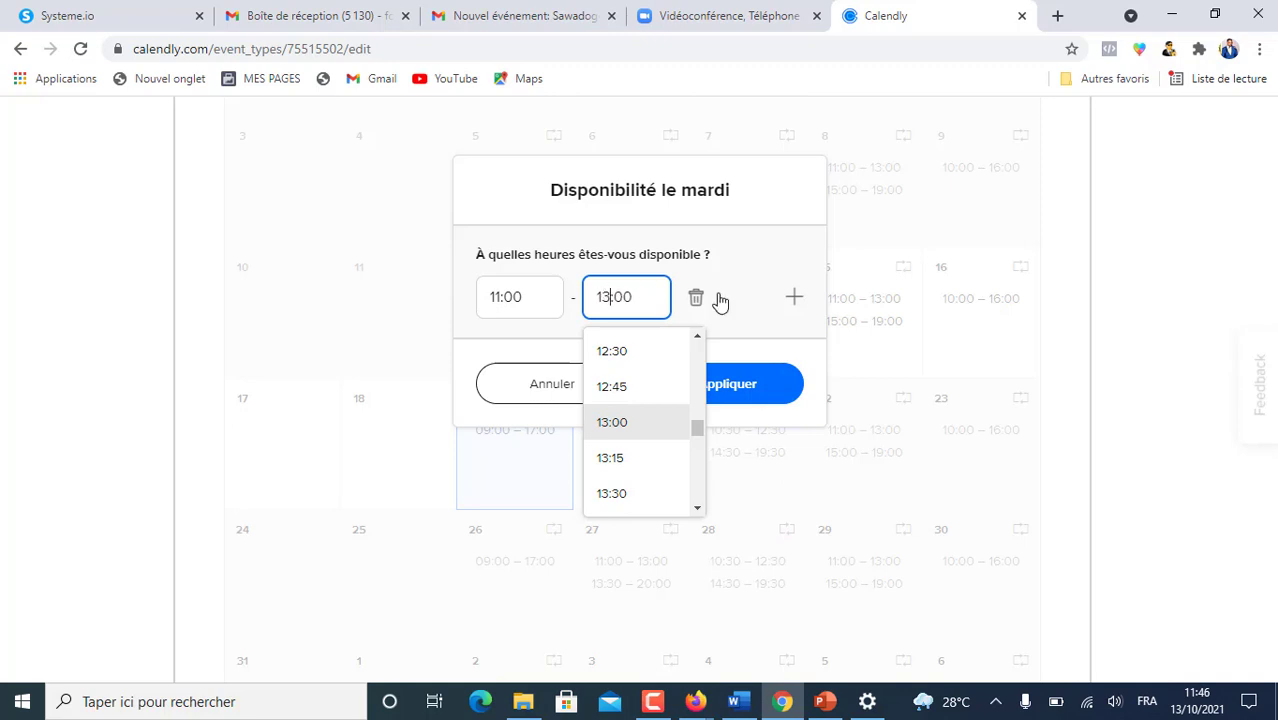
# - Add a second Tuesday range of 15:00–19:00 and apply the new Tuesday hours
pyautogui.click(794, 297)
pyautogui.click(497, 352)
pyautogui.write('3')
pyautogui.press('Delete')
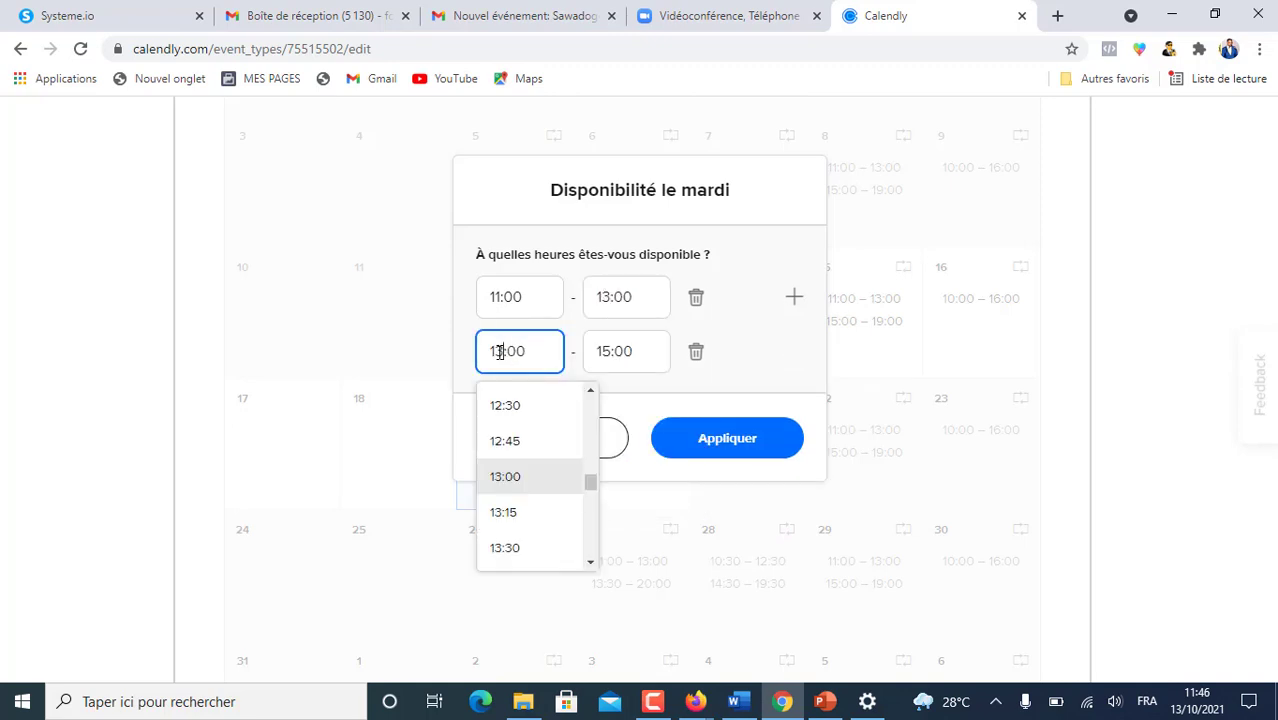
pyautogui.press('BackSpace')
pyautogui.write('5')
pyautogui.click(602, 350)
pyautogui.write('9')
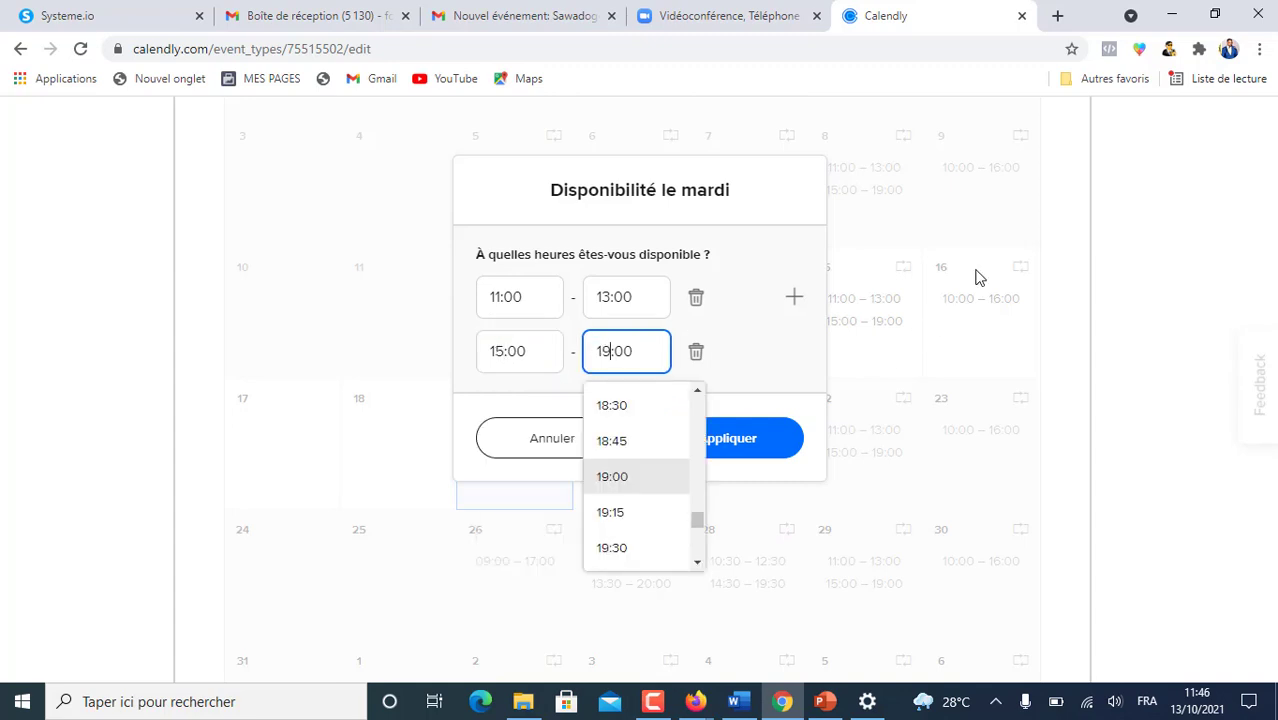
pyautogui.click(972, 269)
pyautogui.click(798, 437)
pyautogui.scroll(-7, 943, 435)
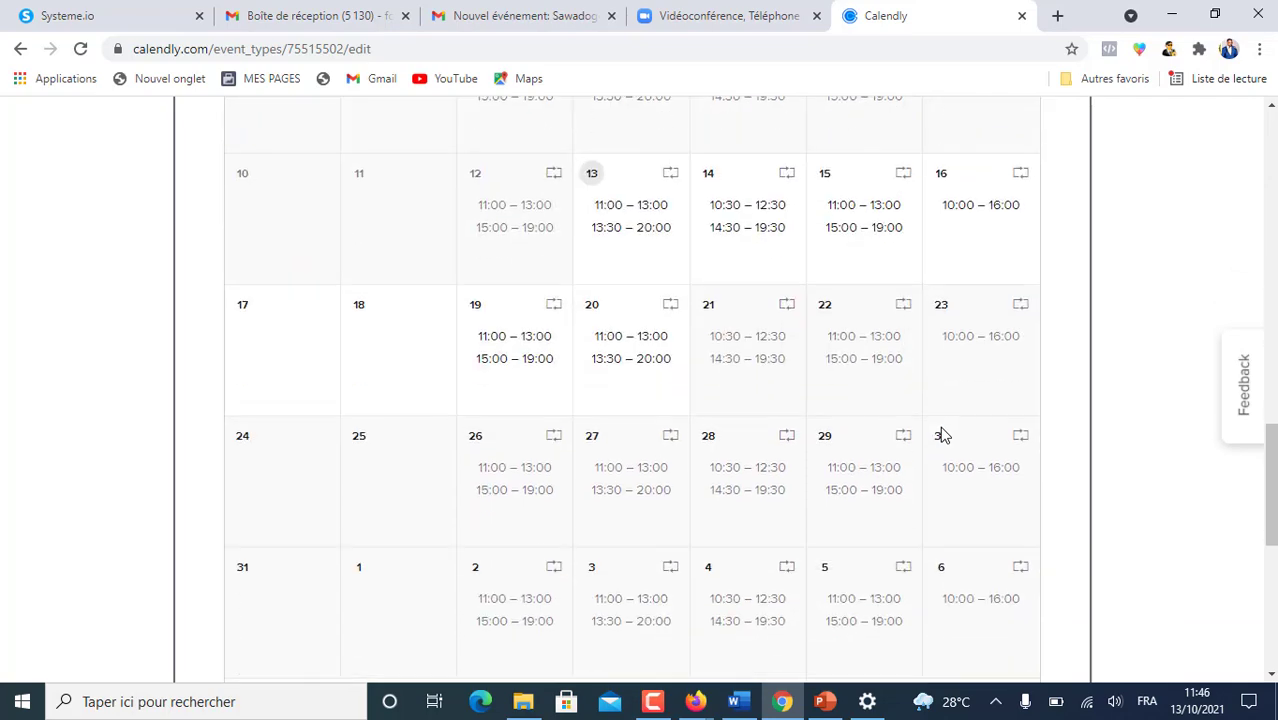
pyautogui.scroll(7, 943, 435)
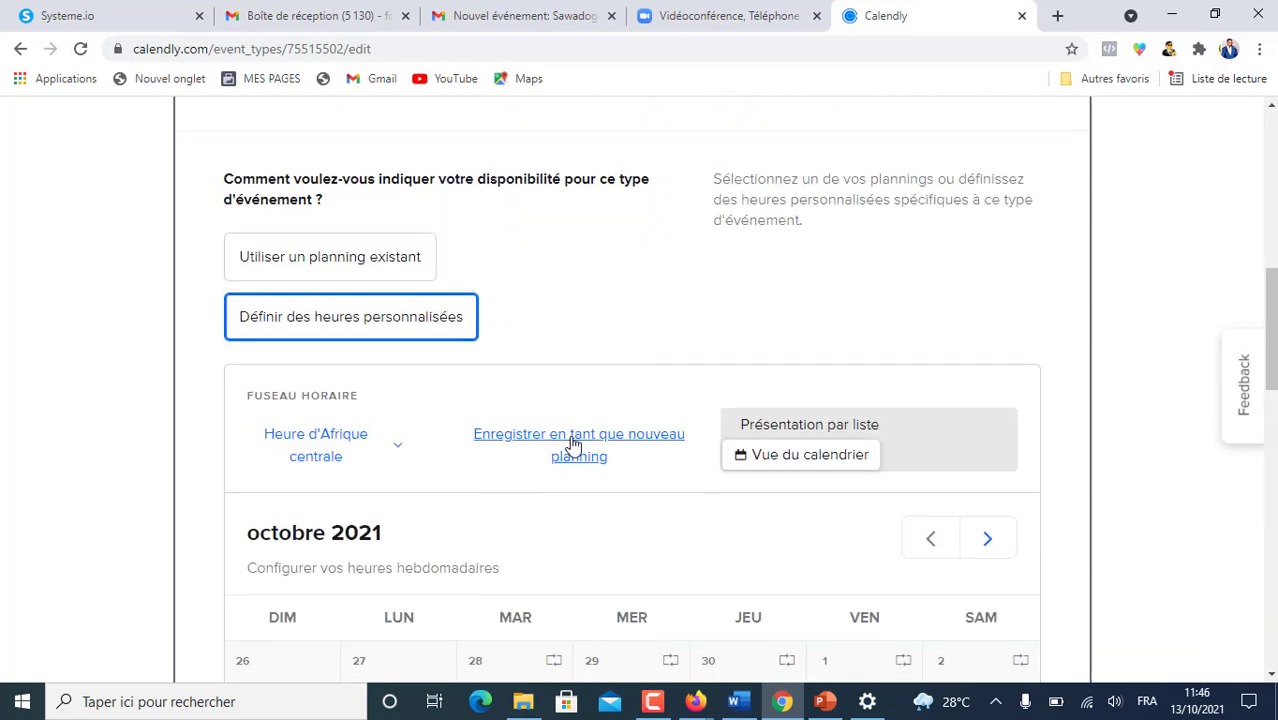
# - Skip saving as a new schedule and view the custom hours as a weekly list
pyautogui.click(573, 444)
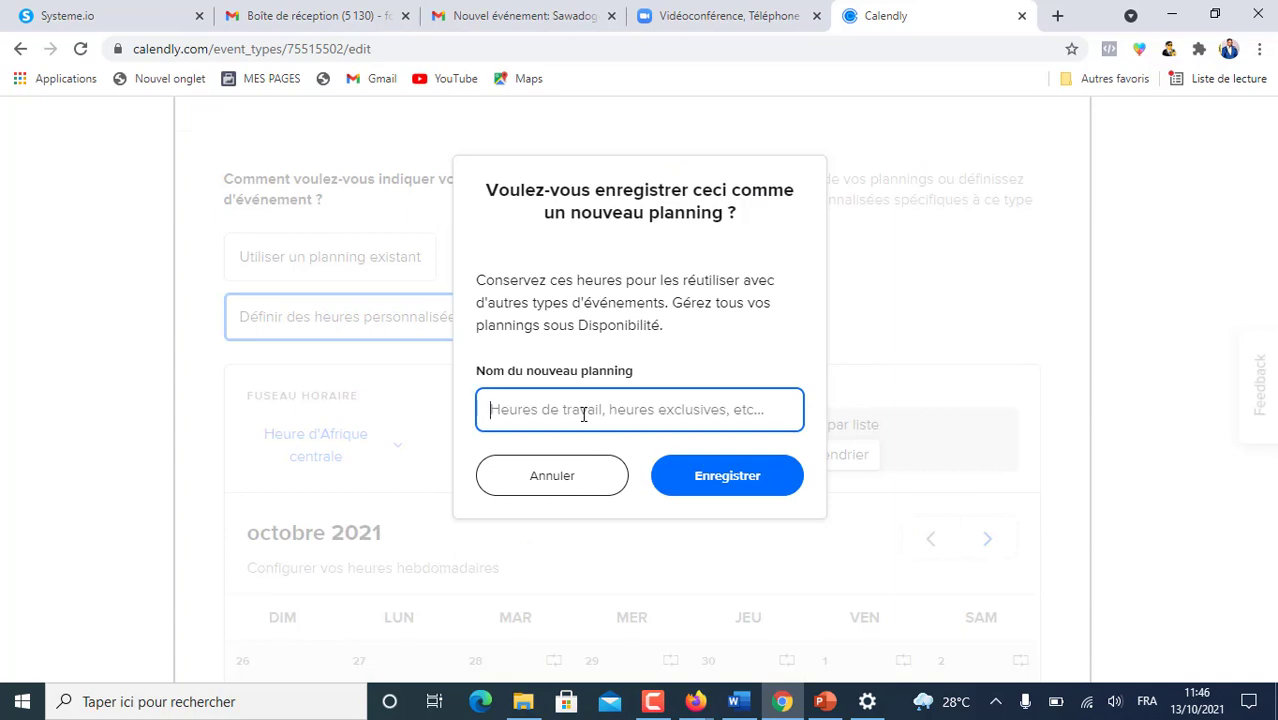
pyautogui.click(582, 480)
pyautogui.scroll(-2, 479, 417)
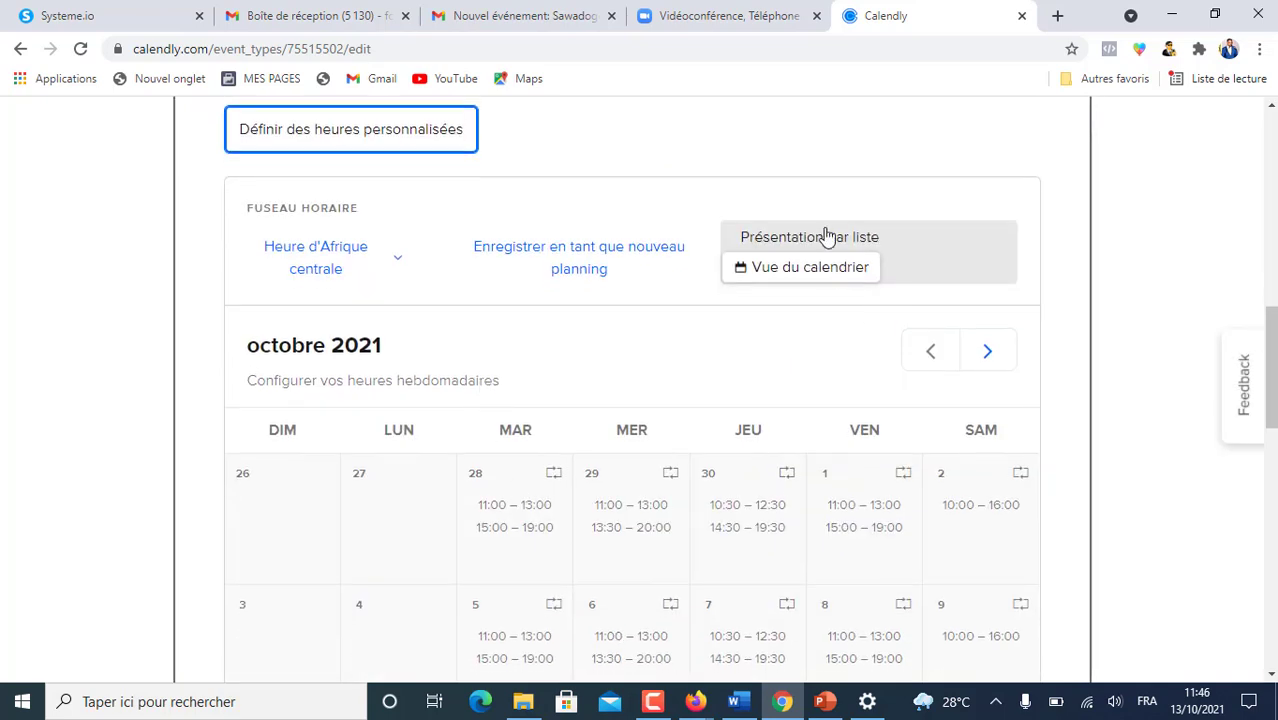
pyautogui.scroll(-1, 480, 465)
pyautogui.scroll(3, 482, 460)
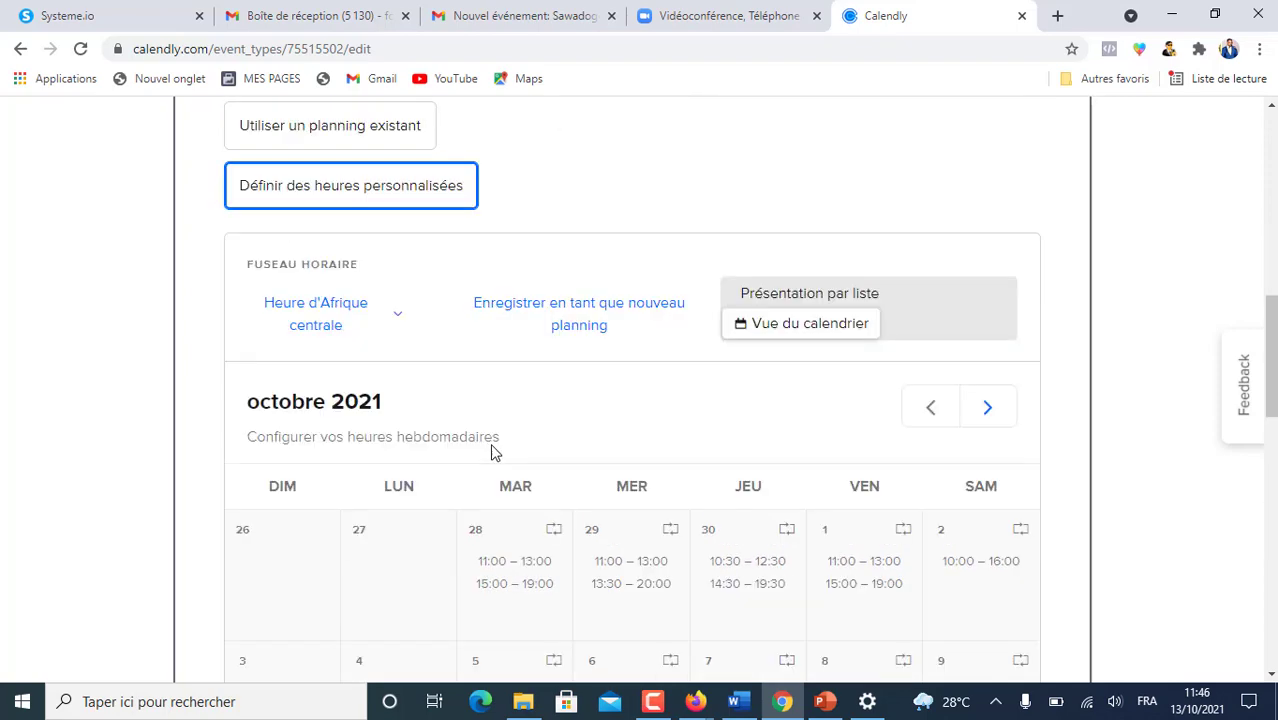
pyautogui.click(769, 333)
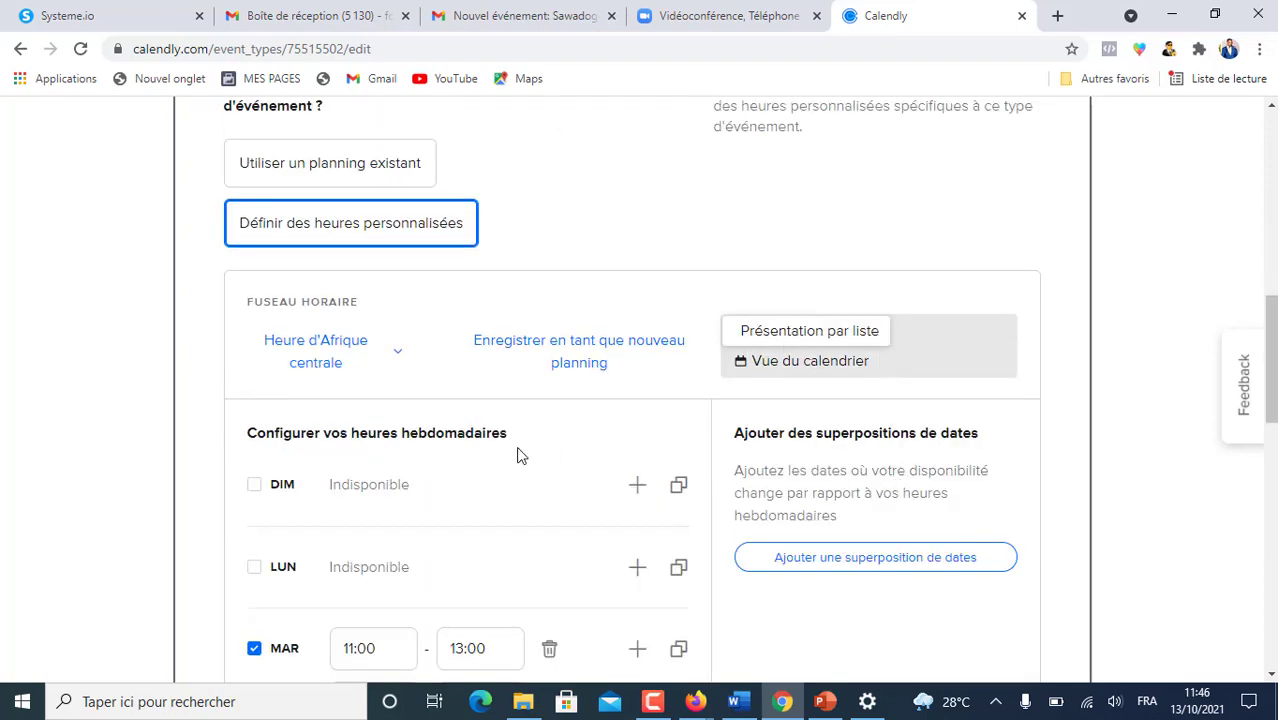
pyautogui.scroll(-5, 516, 454)
pyautogui.scroll(3, 516, 454)
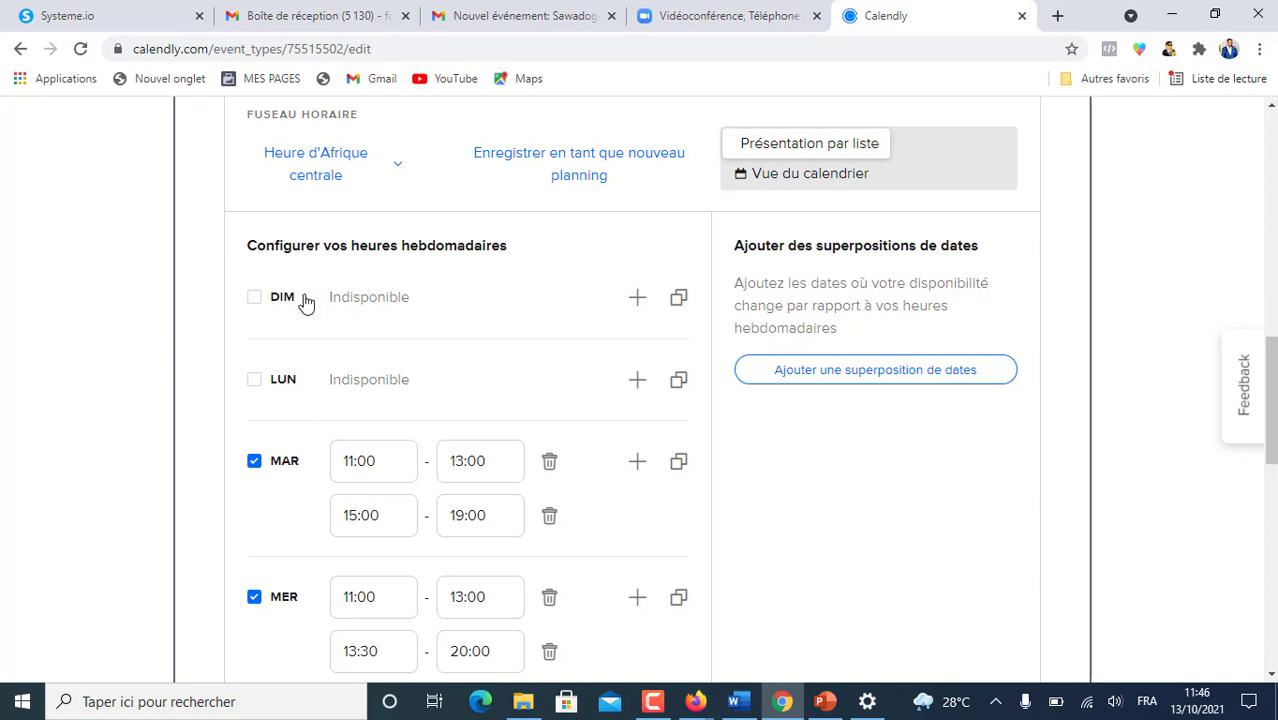
pyautogui.scroll(-3, 402, 401)
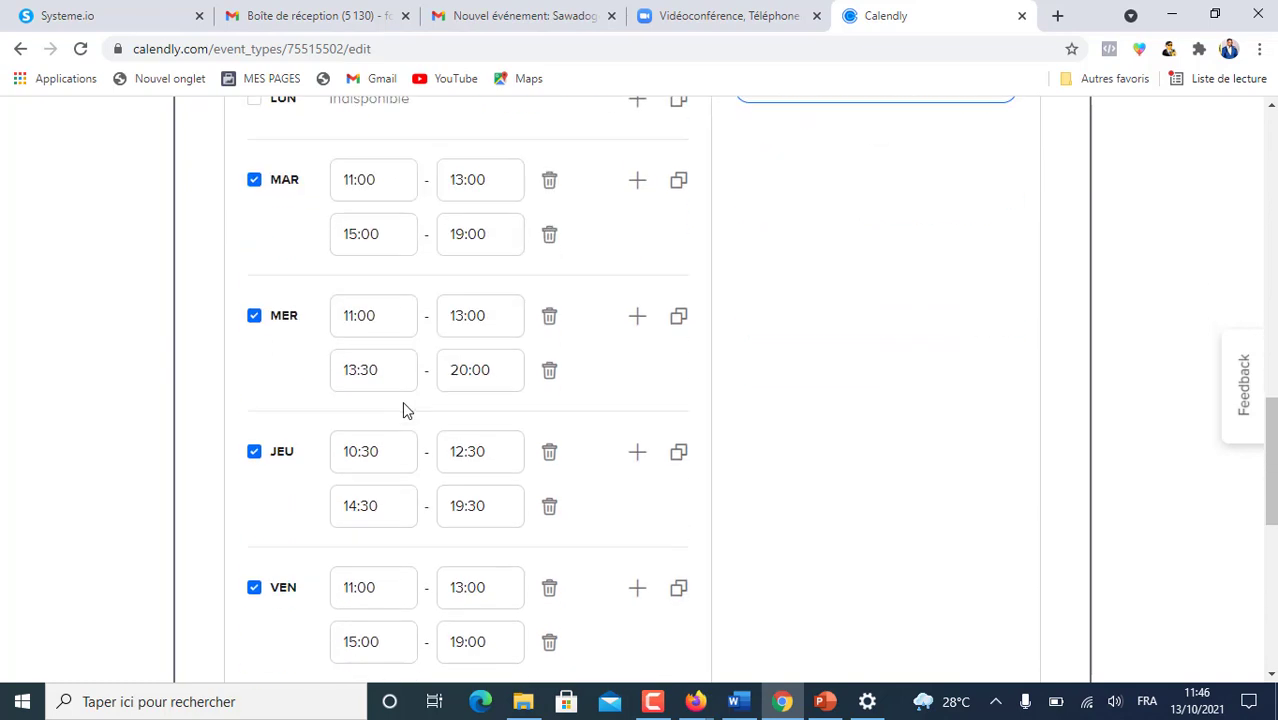
pyautogui.scroll(-5, 402, 401)
pyautogui.scroll(7, 402, 401)
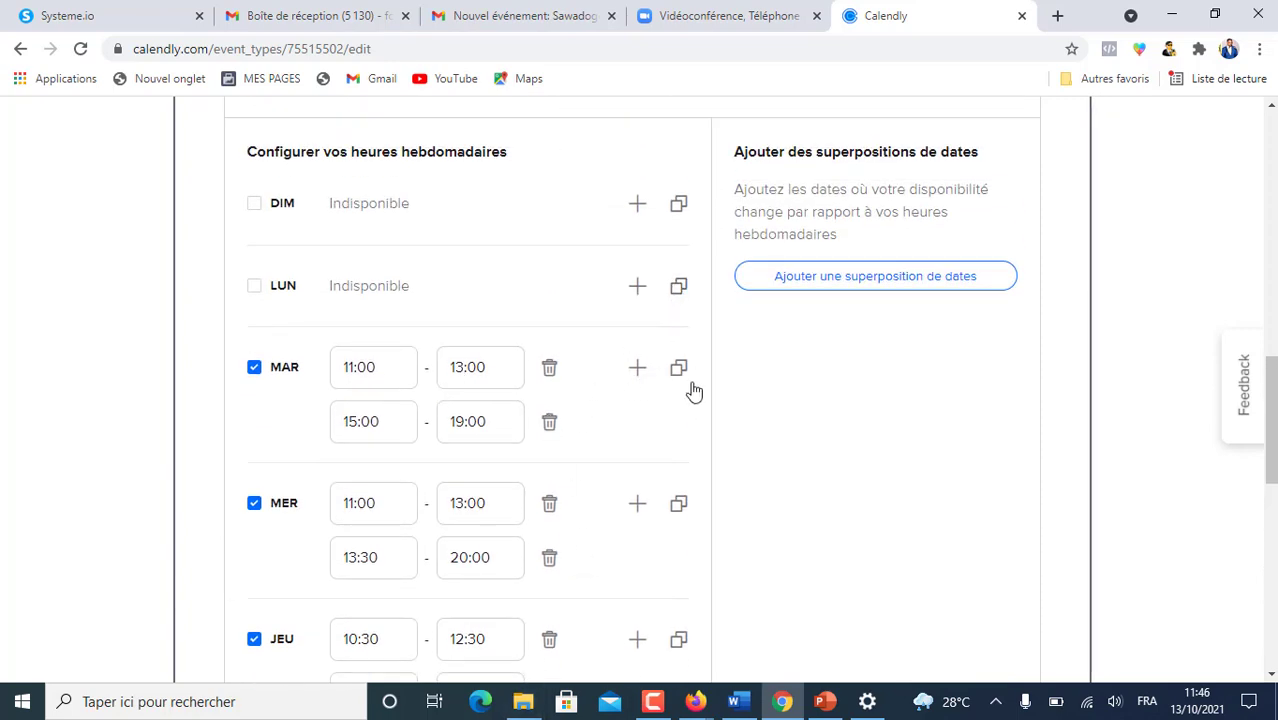
pyautogui.scroll(-3, 620, 555)
pyautogui.scroll(-5, 613, 555)
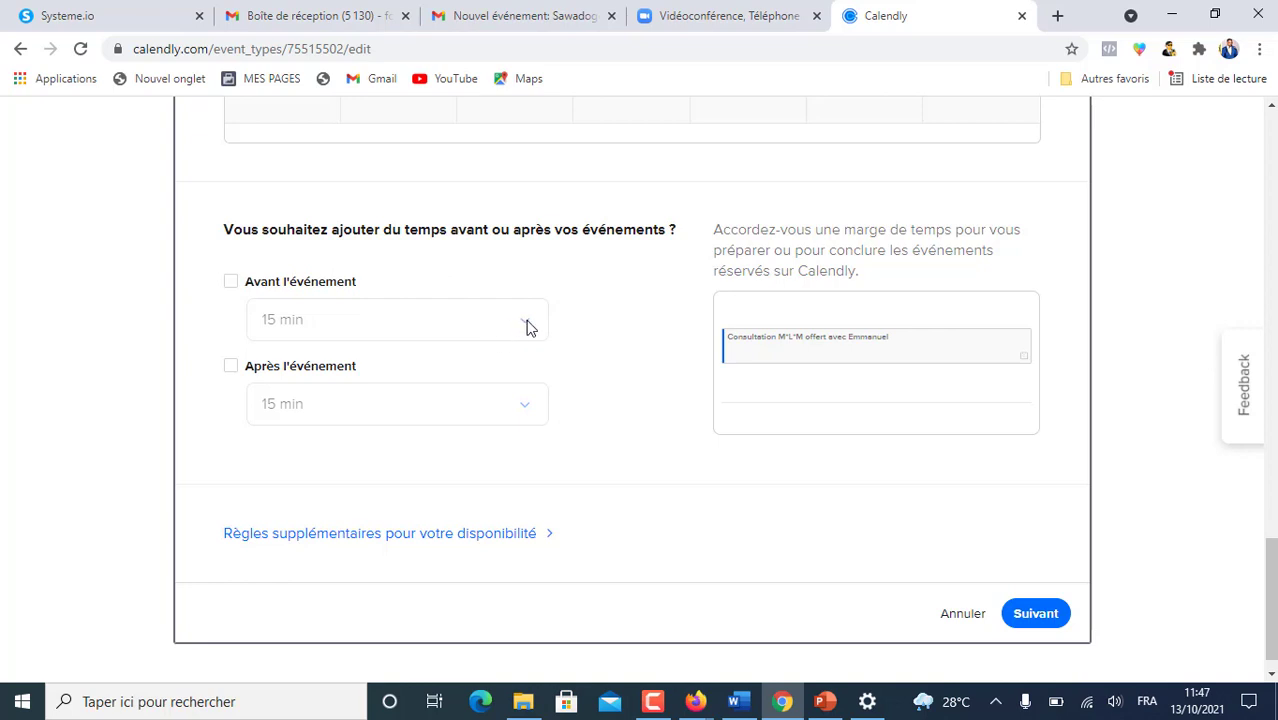
# - Enable 15 min buffer time before and after each event
pyautogui.click(231, 281)
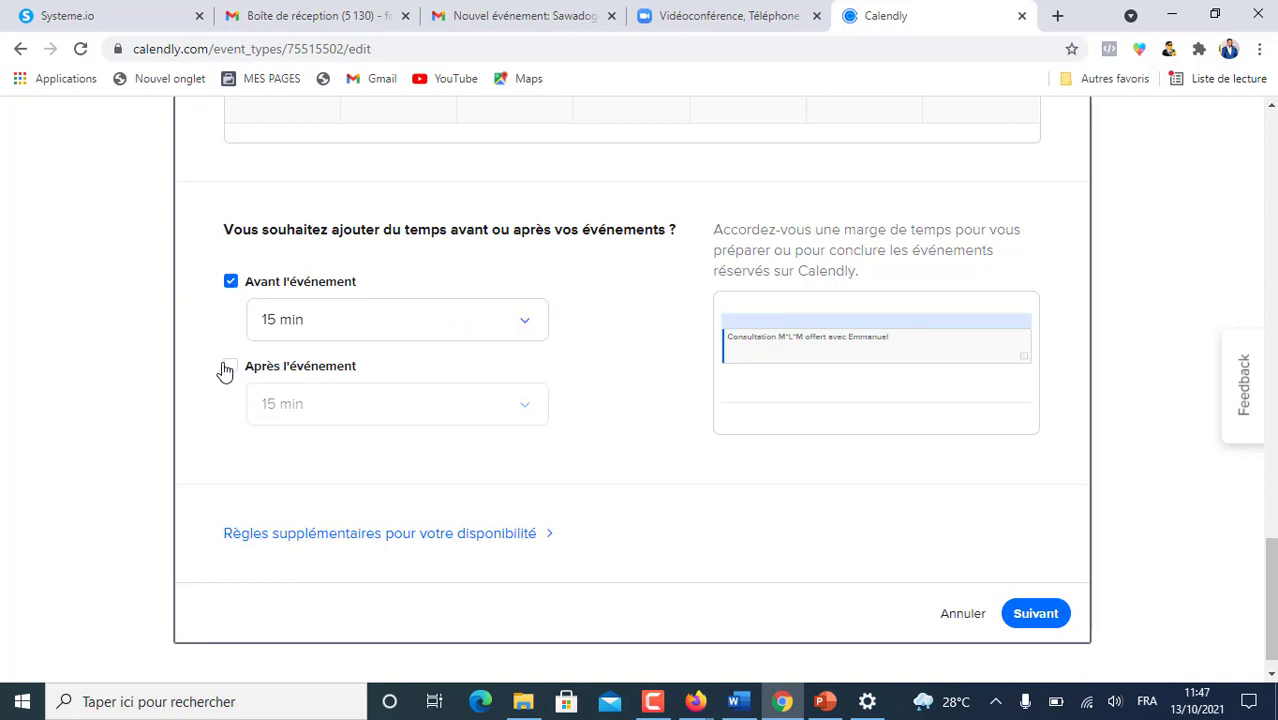
pyautogui.click(230, 367)
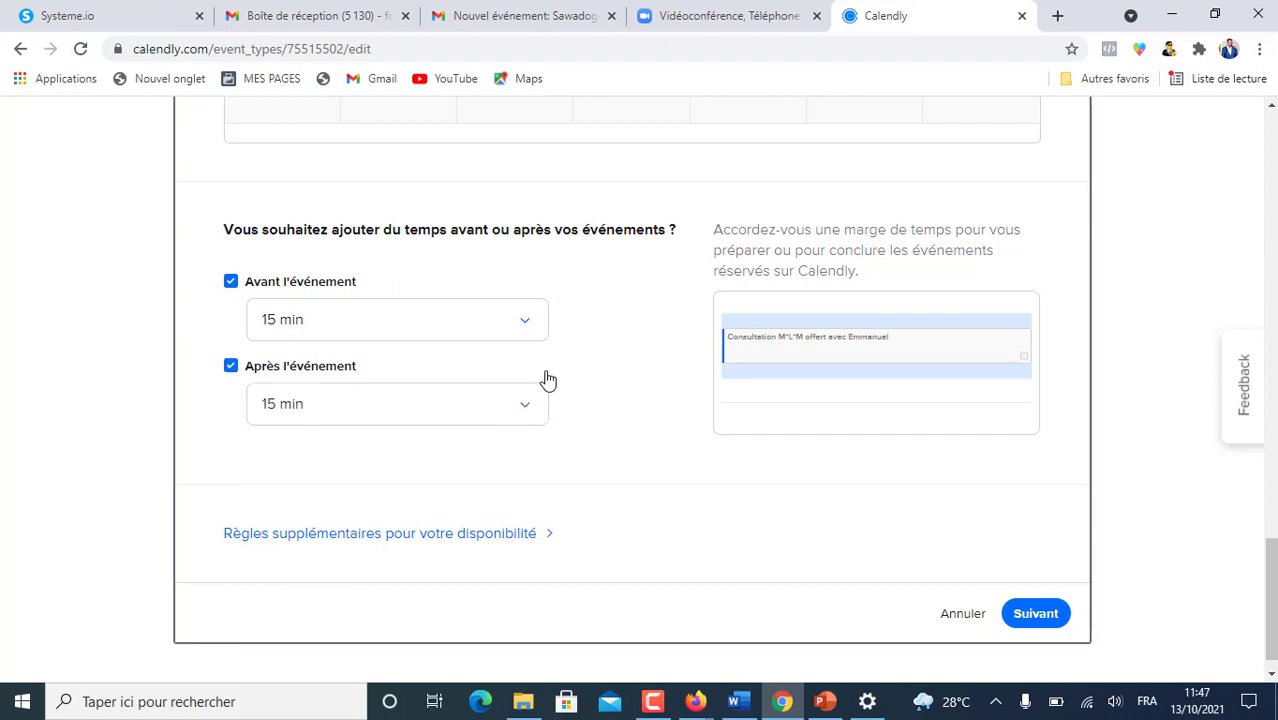
pyautogui.scroll(4, 578, 368)
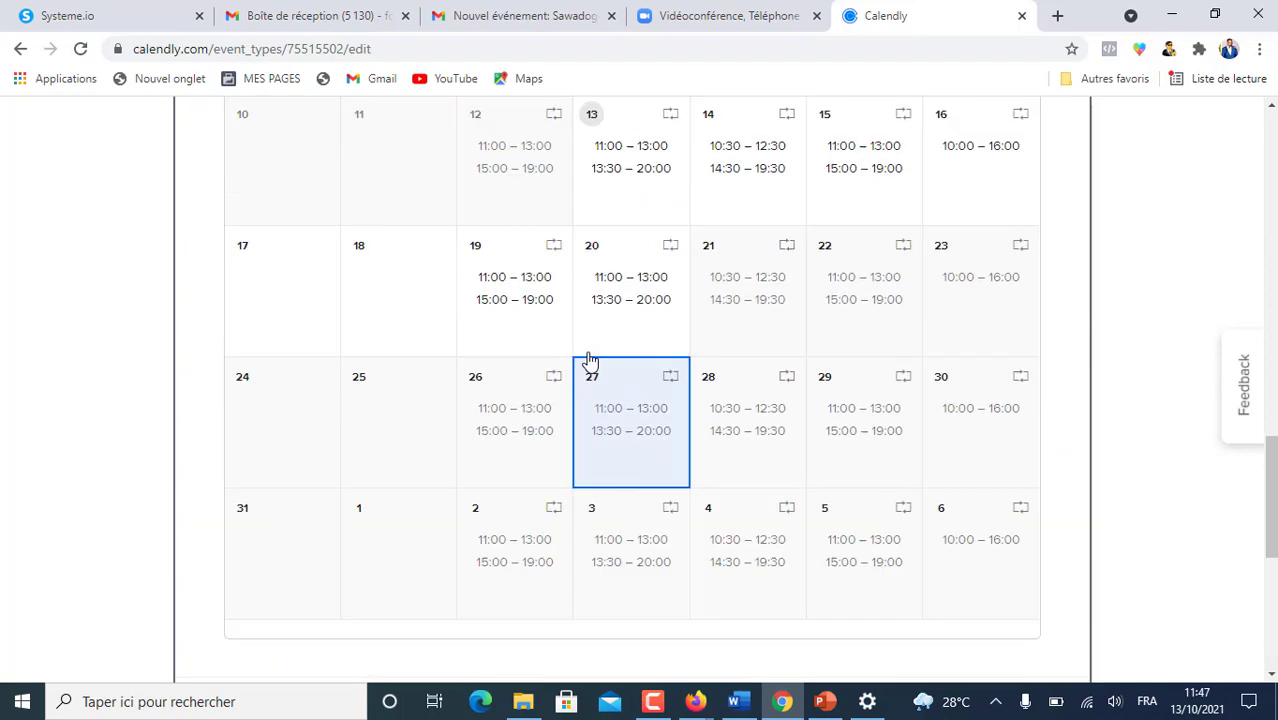
pyautogui.scroll(-4, 593, 358)
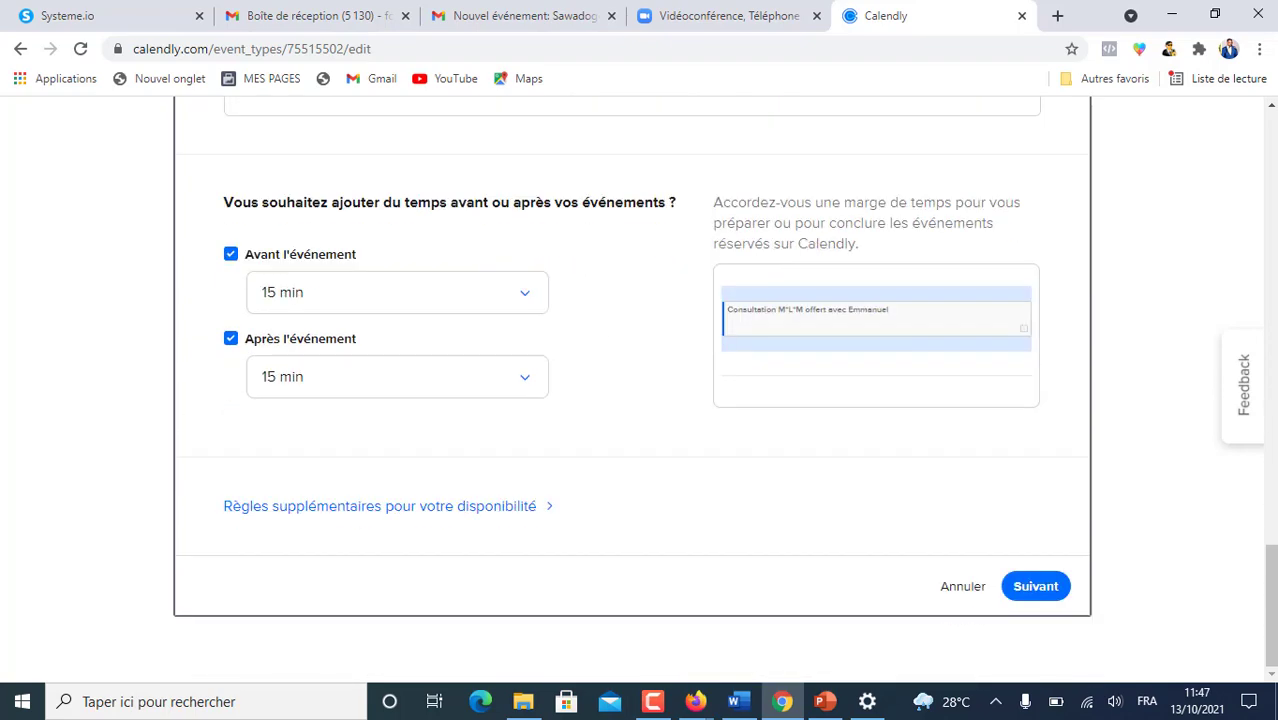
pyautogui.scroll(-3, 528, 492)
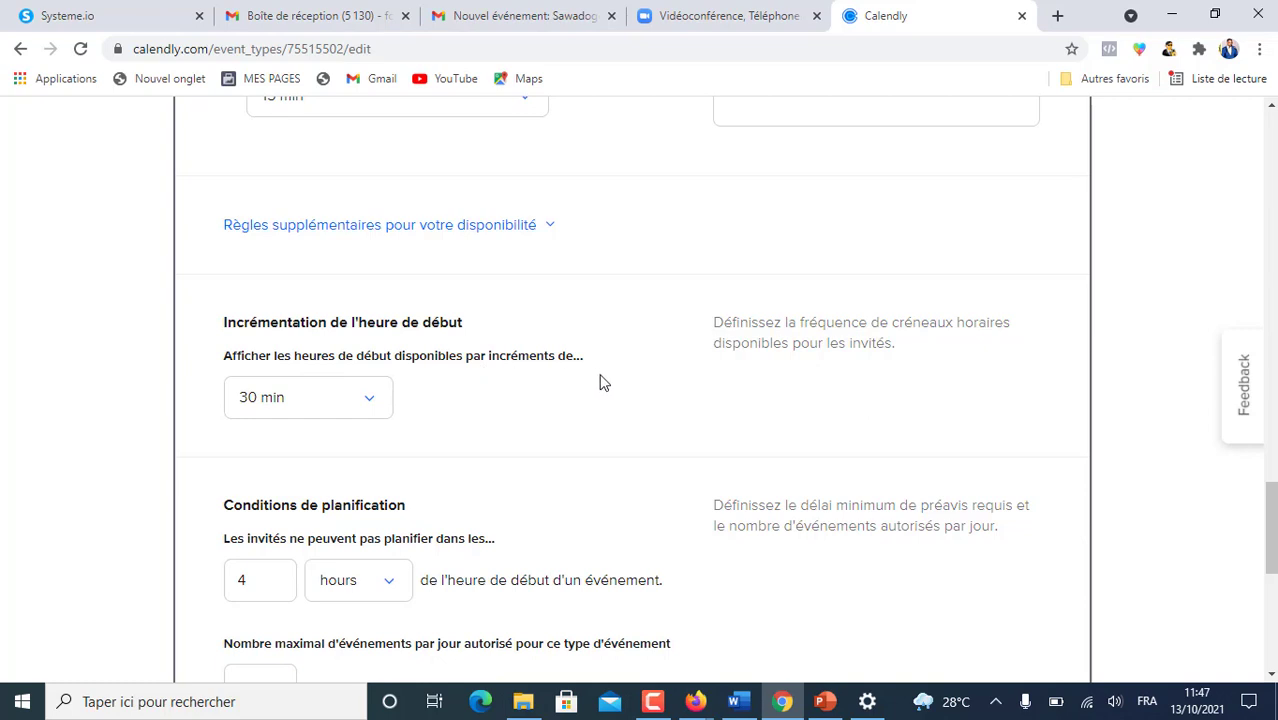
# - Set the start-time increment to 60 min
pyautogui.click(382, 399)
pyautogui.moveTo(382, 443); pyautogui.dragTo(405, 532)
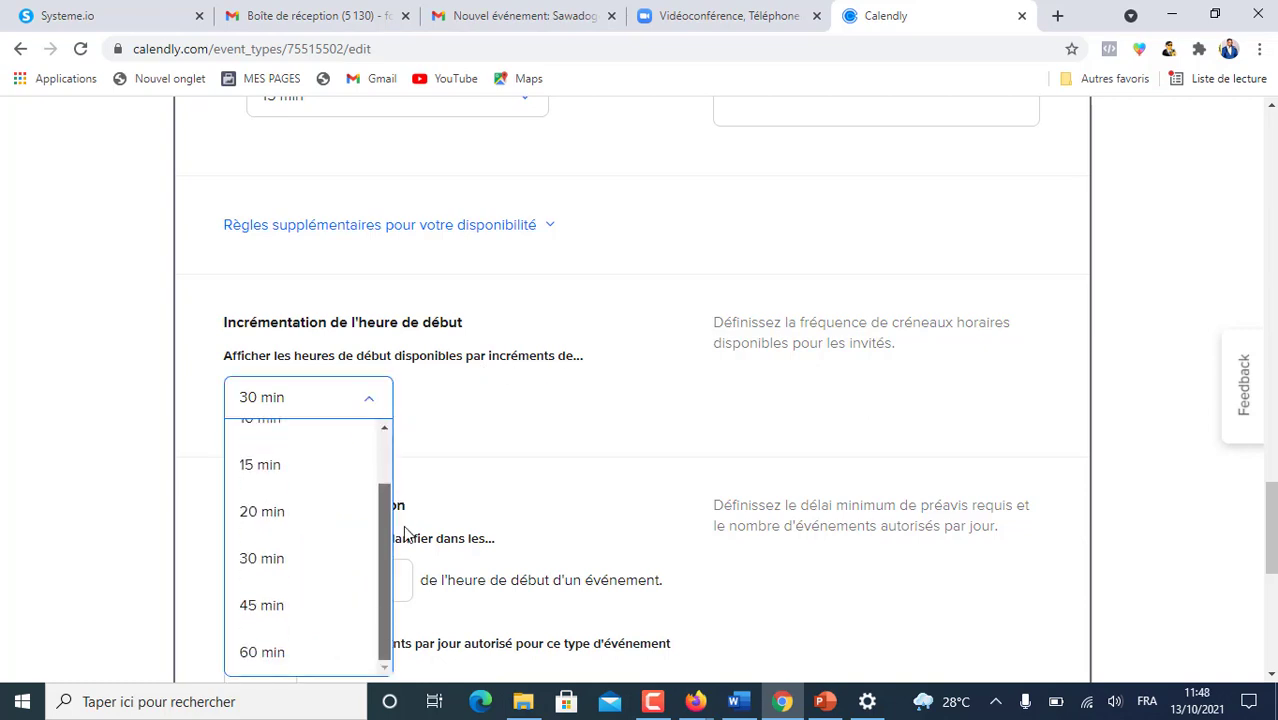
pyautogui.click(259, 651)
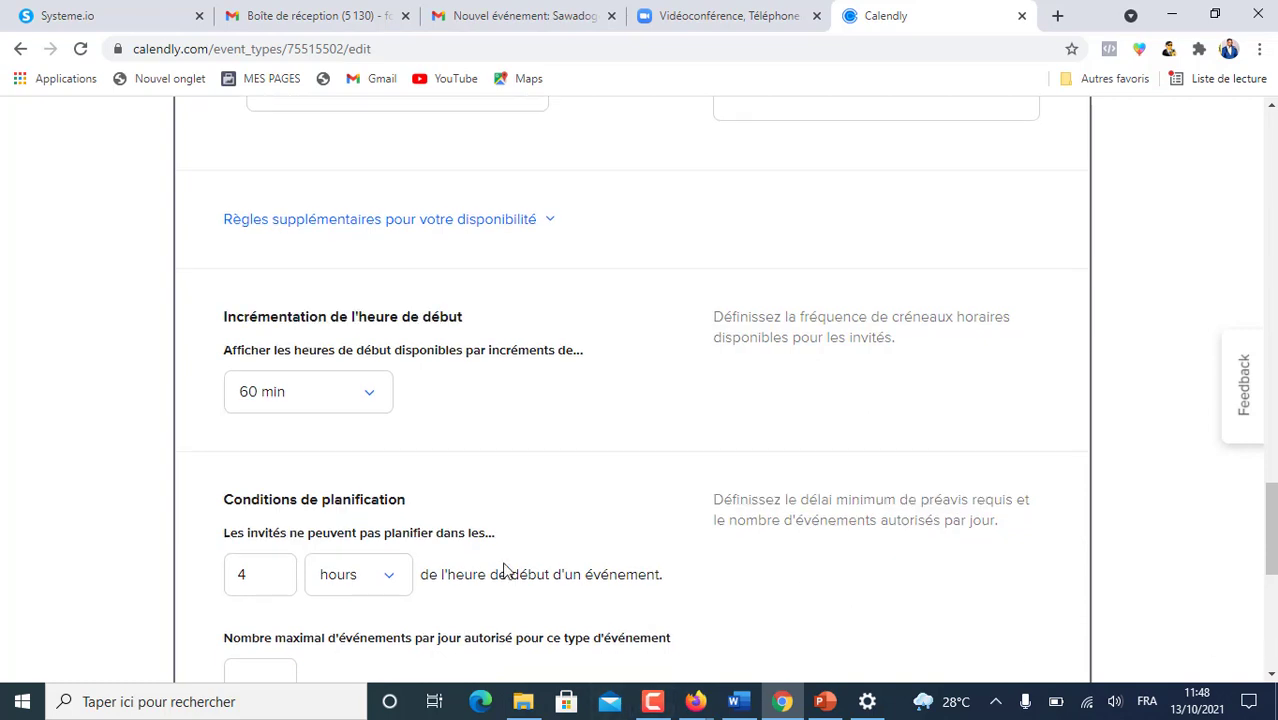
pyautogui.scroll(-2, 249, 287)
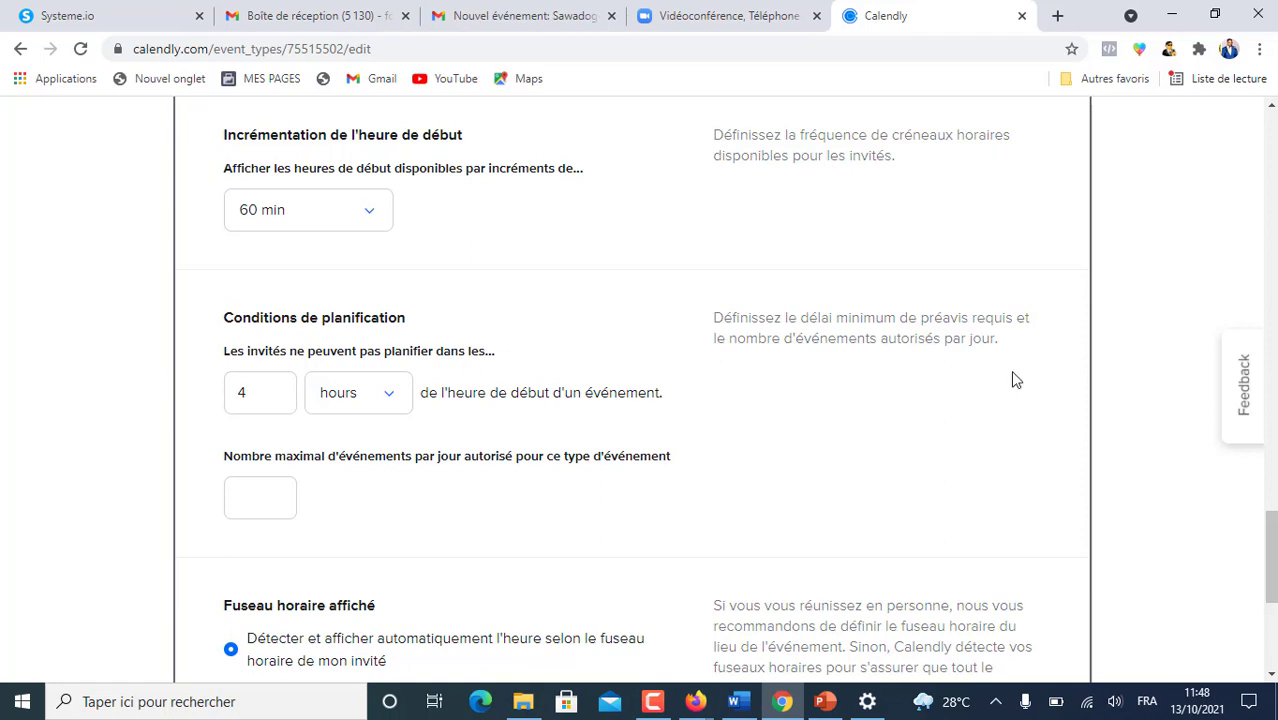
# - Limit the event to a maximum of 5 bookings per day
pyautogui.scroll(-1, 479, 477)
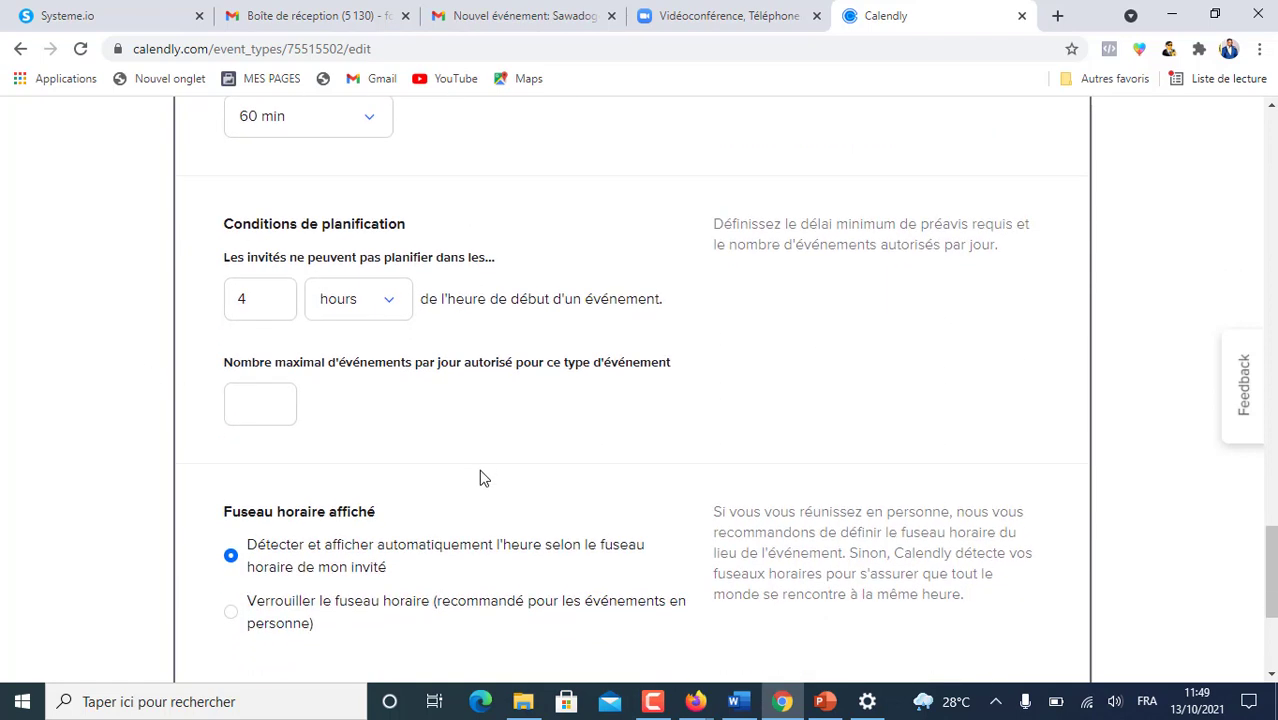
pyautogui.click(255, 398)
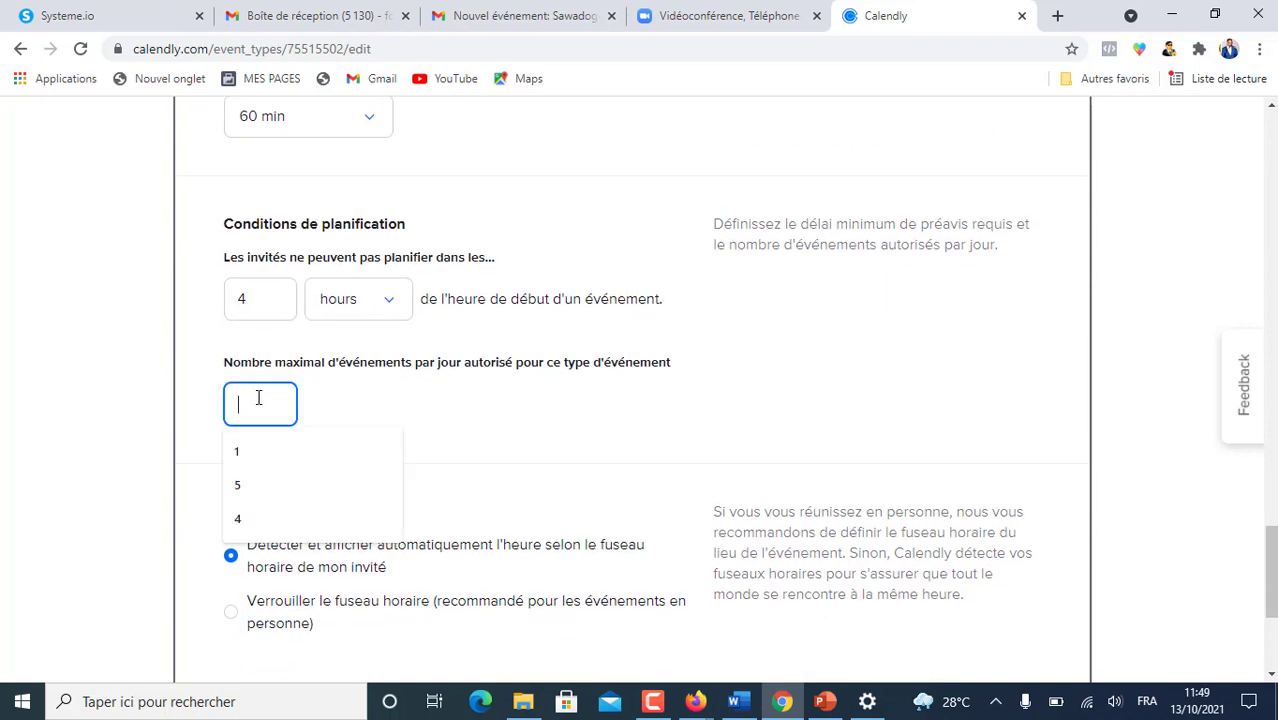
pyautogui.click(298, 486)
# - Select 'Verrouiller le fuseau horaire' to lock the invitee time zone
pyautogui.scroll(-2, 488, 348)
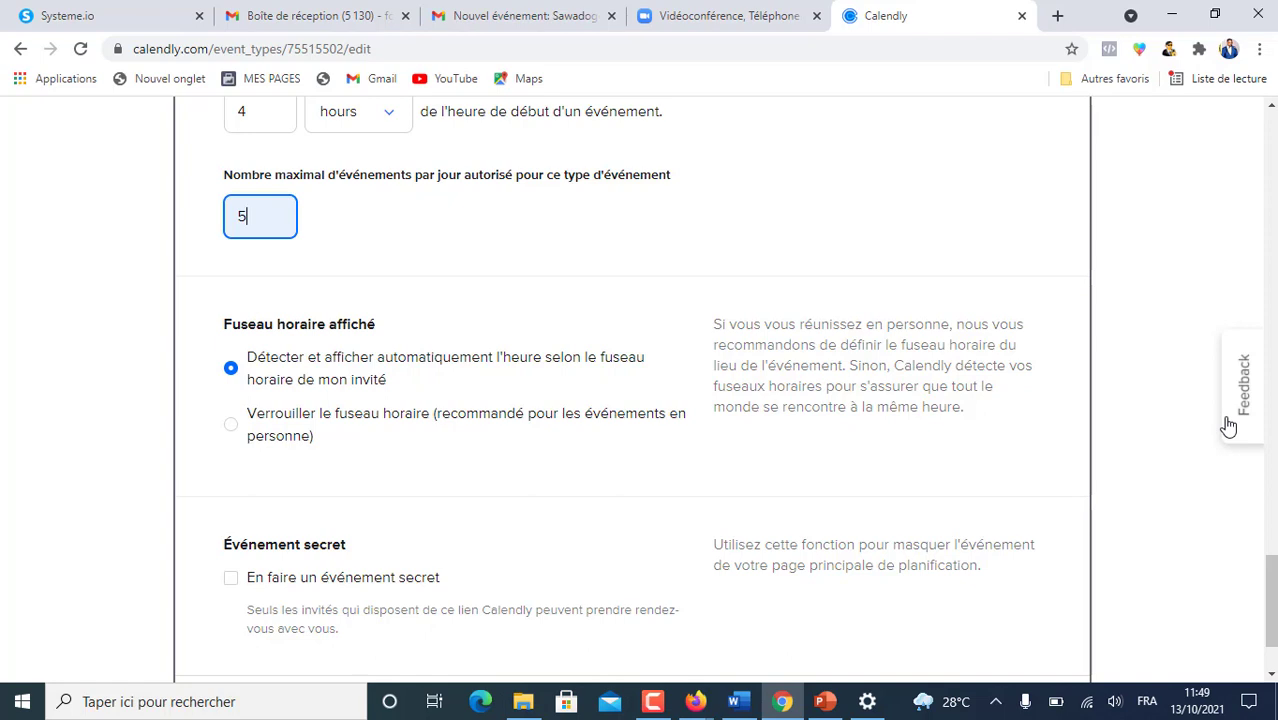
pyautogui.click(229, 434)
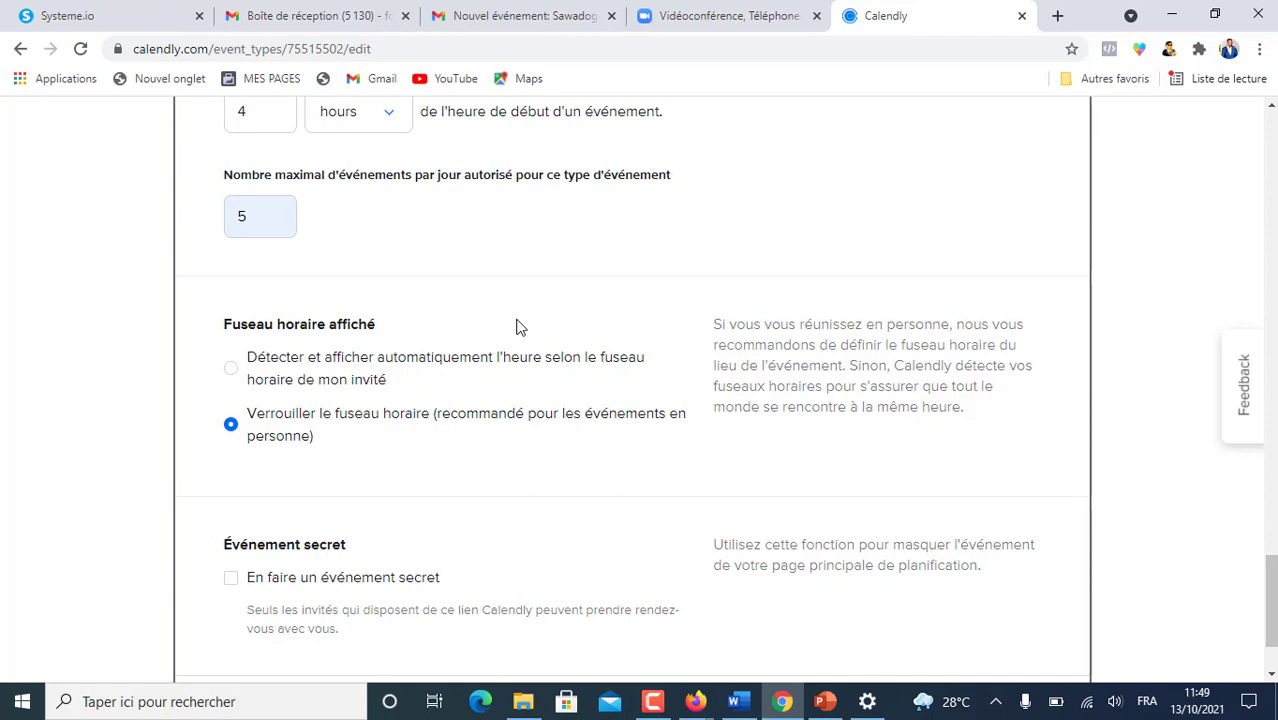
pyautogui.scroll(-2, 500, 398)
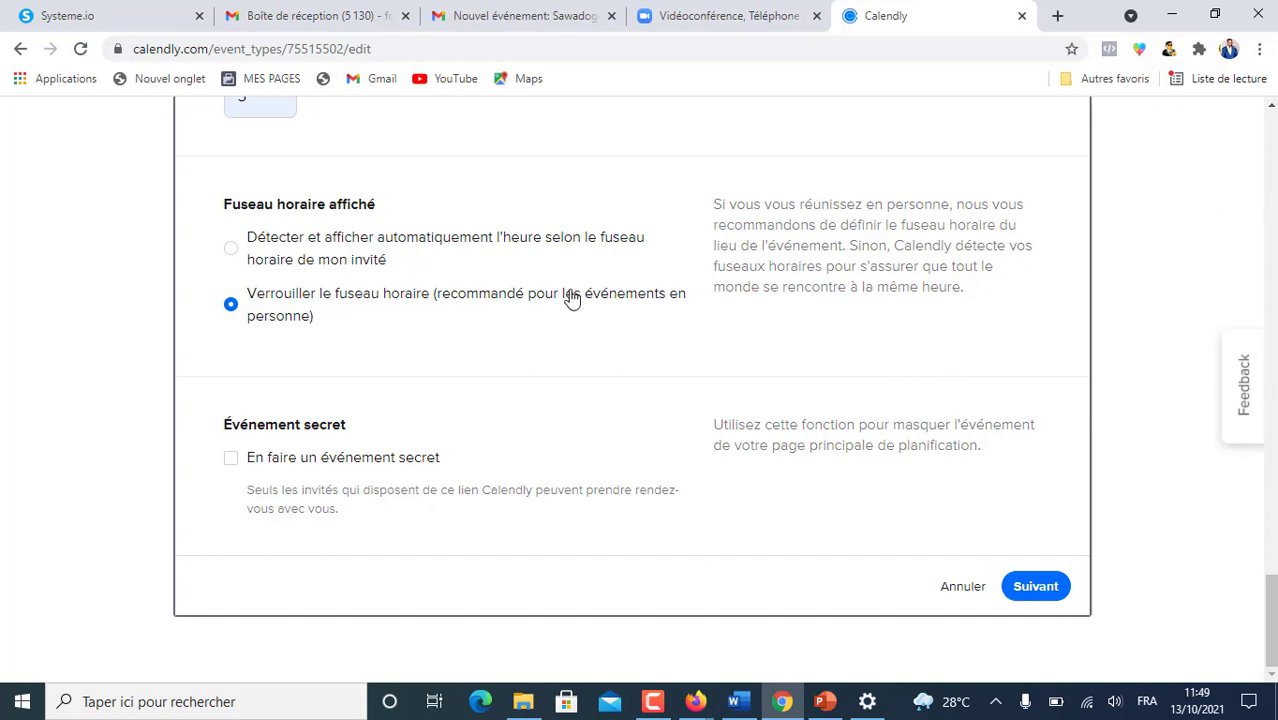
pyautogui.scroll(15, 607, 215)
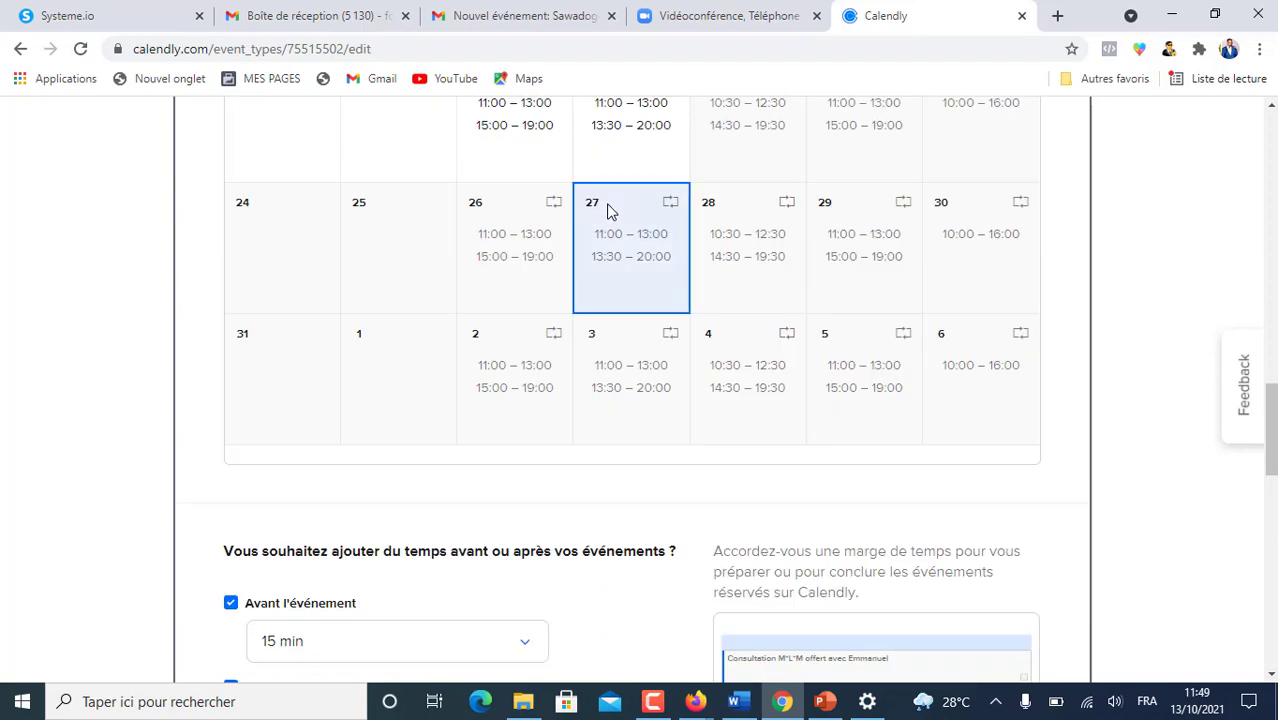
pyautogui.scroll(6, 607, 213)
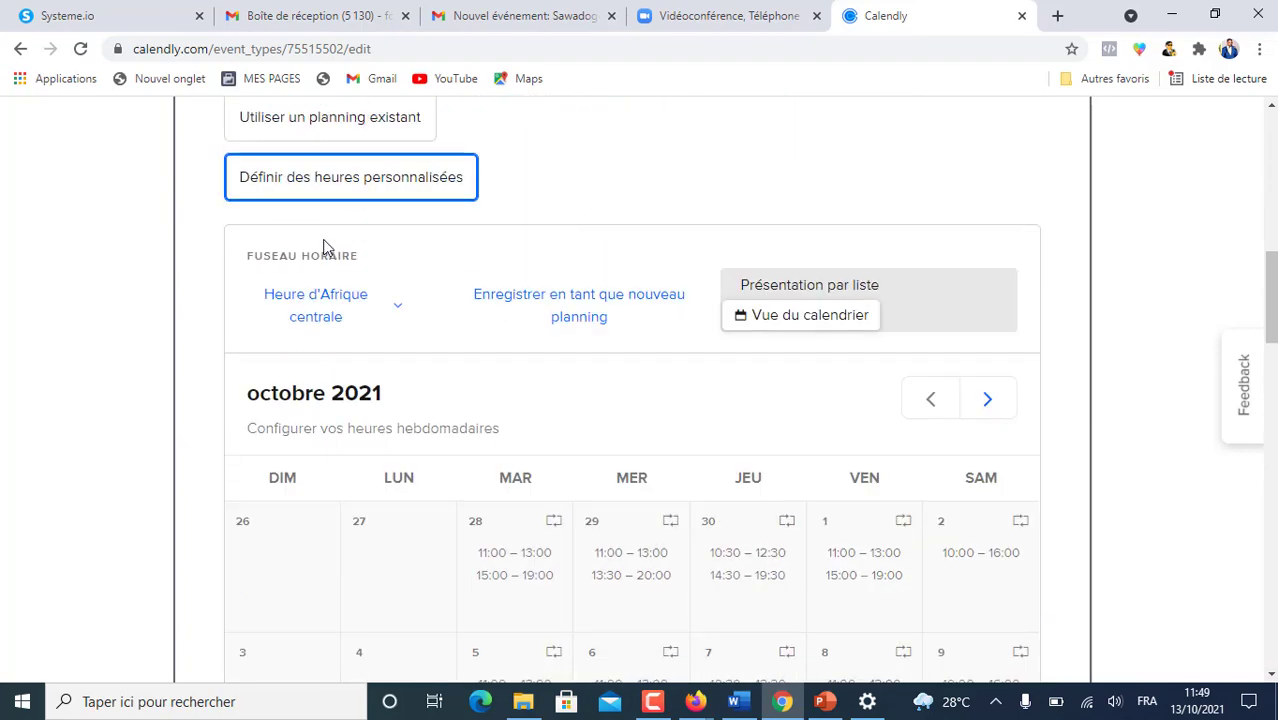
pyautogui.scroll(2, 350, 228)
pyautogui.scroll(4, 336, 282)
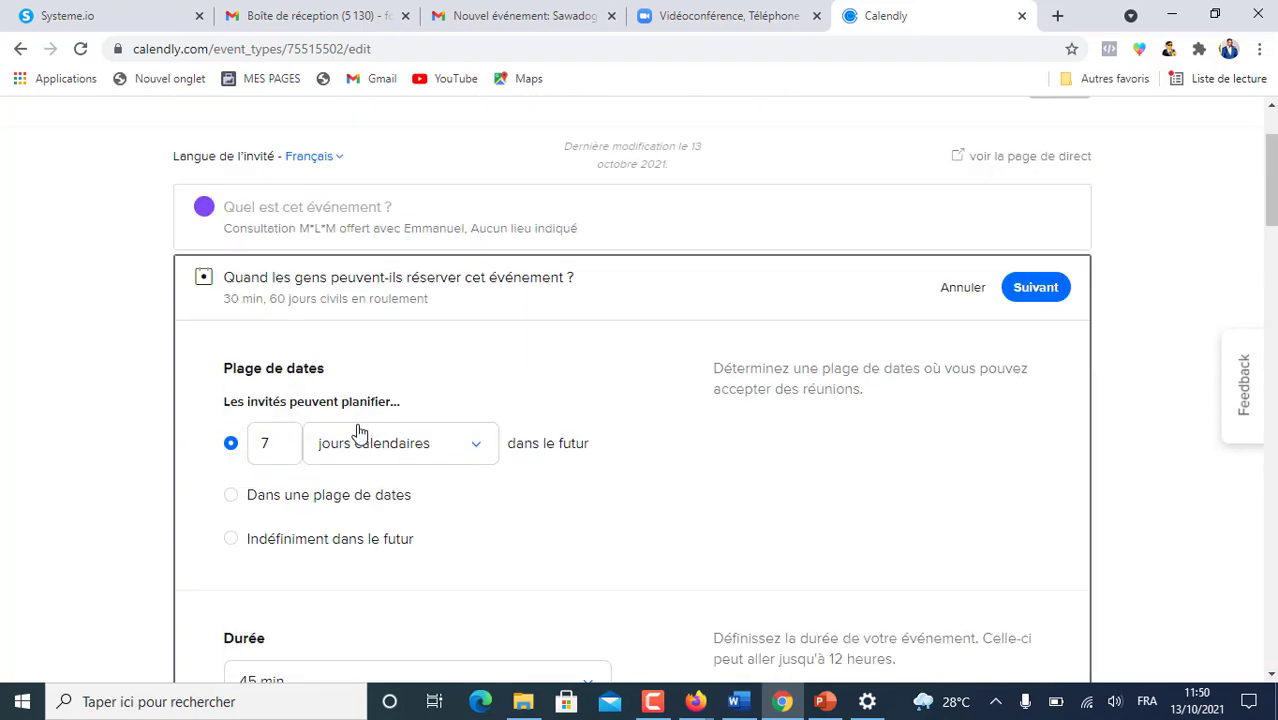
pyautogui.scroll(-10, 608, 414)
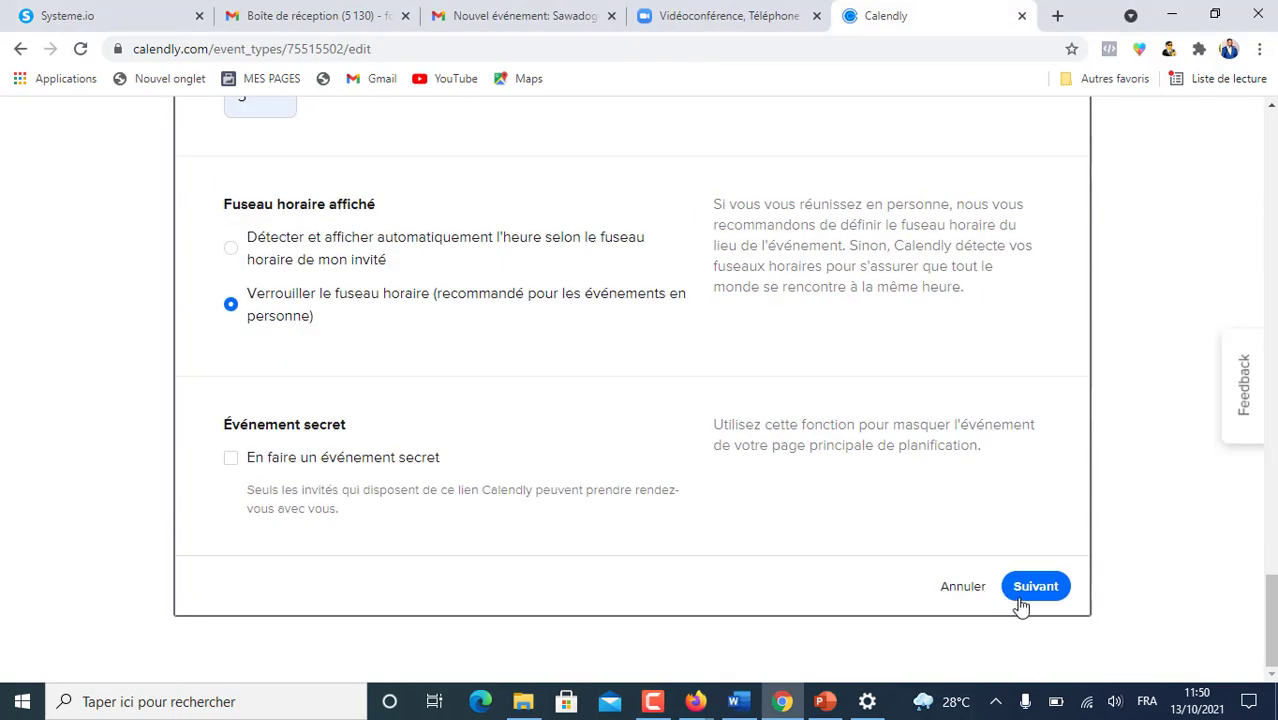
# - Save the availability with Suivant, view the live booking page, then return to the editor
pyautogui.click(1038, 592)
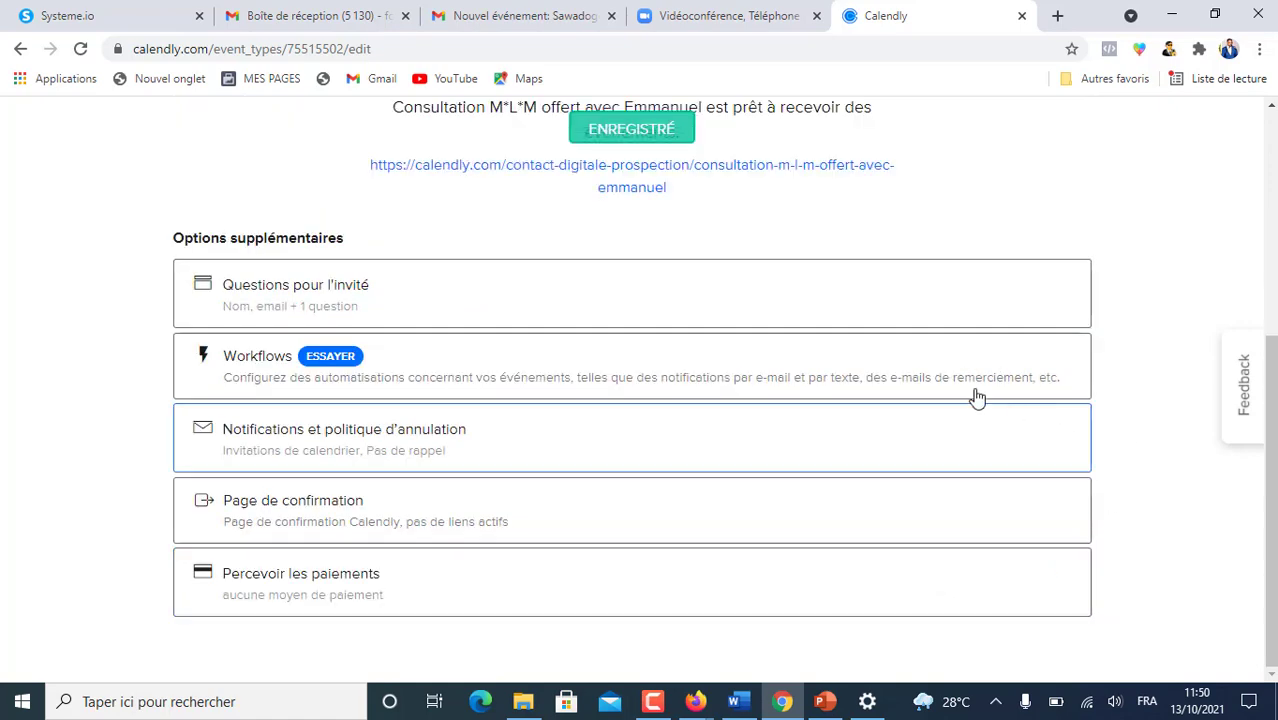
pyautogui.moveTo(1271, 535); pyautogui.dragTo(1259, 313)
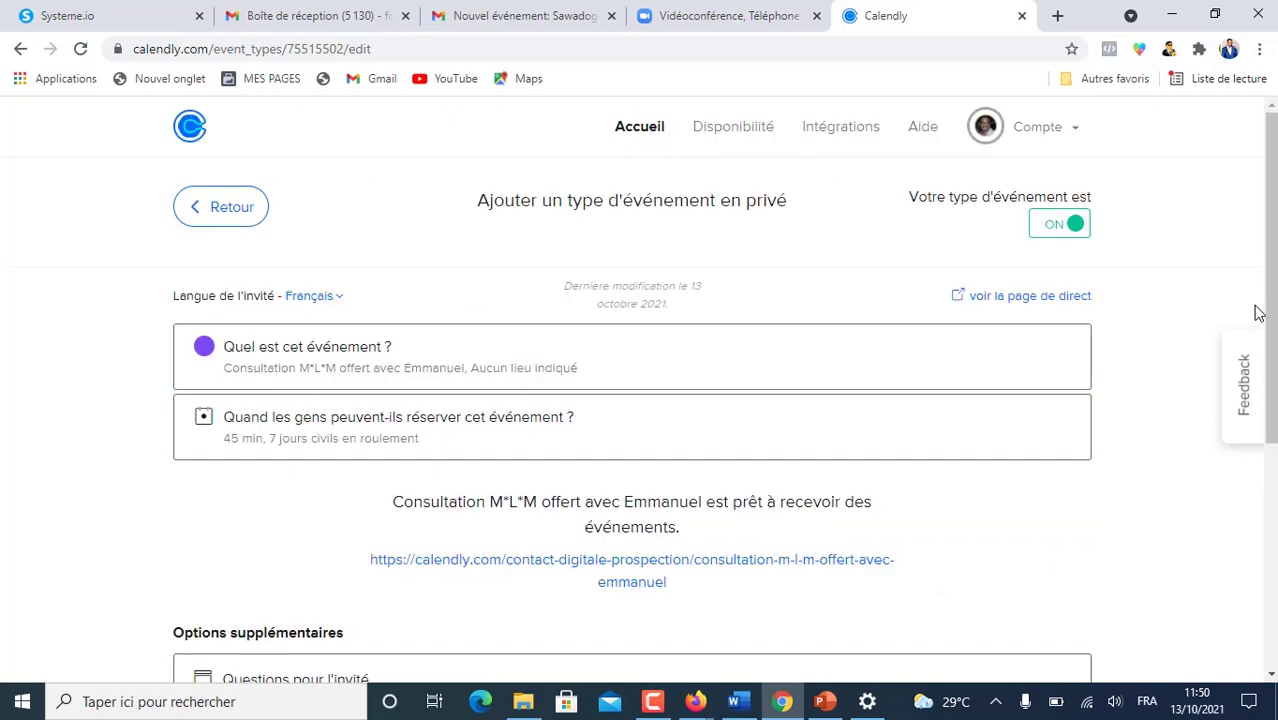
pyautogui.click(1046, 298)
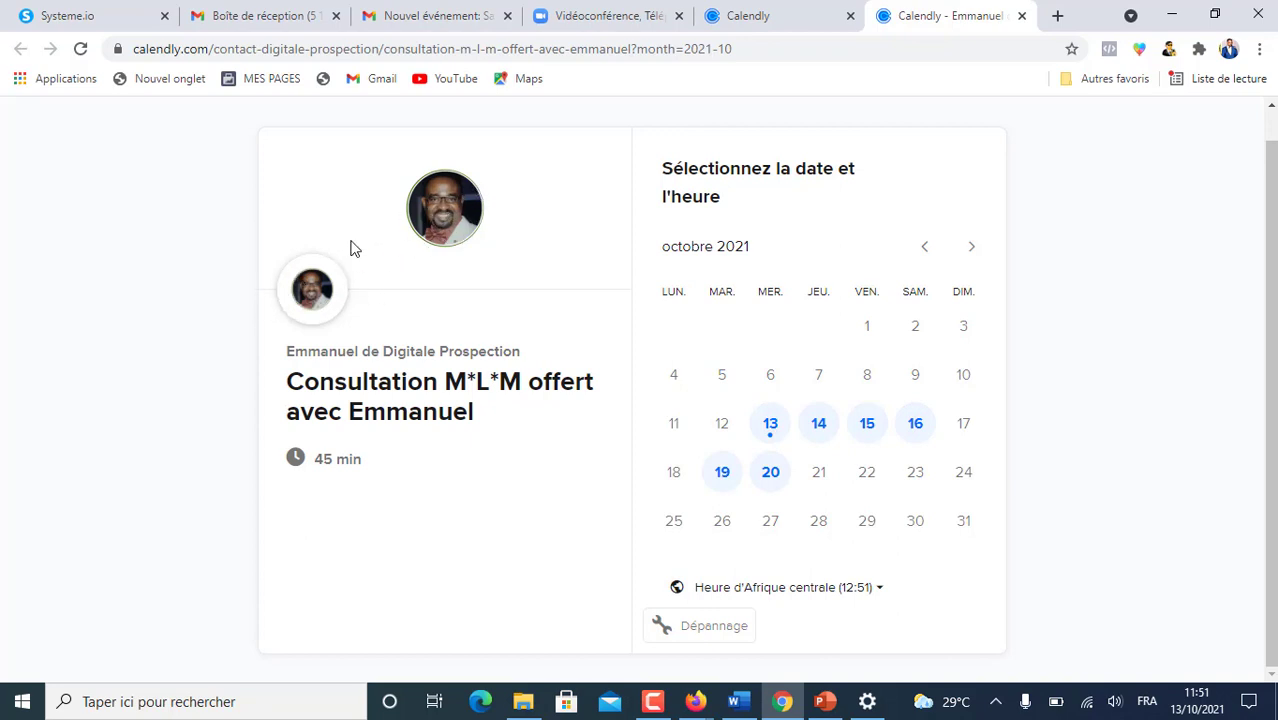
pyautogui.scroll(1, 836, 297)
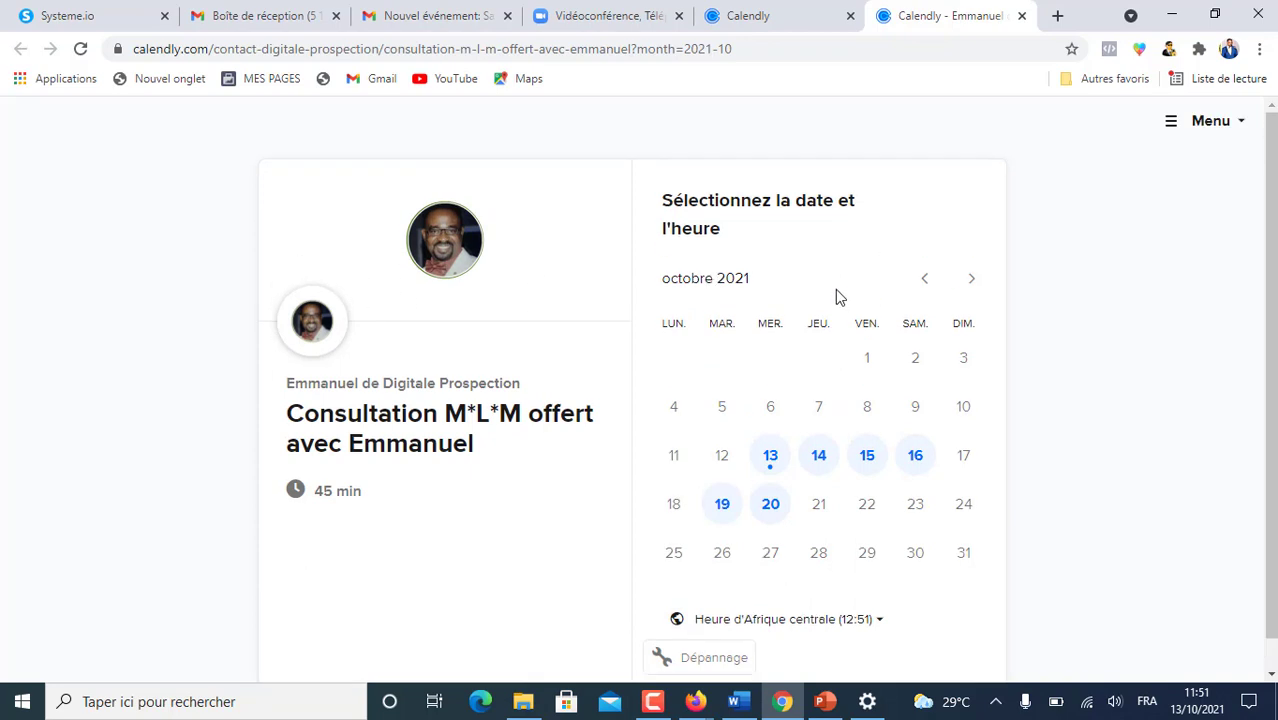
pyautogui.click(748, 20)
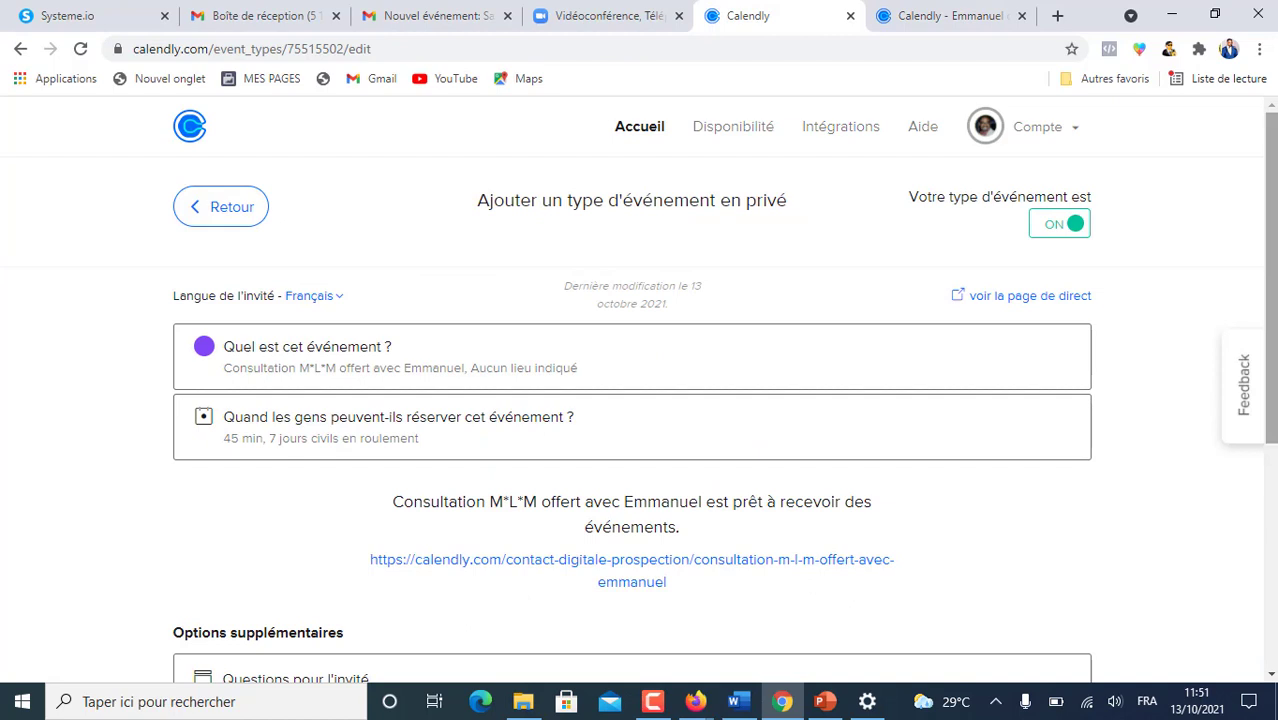
# - Expand 'Questions pour l'invité' under Options supplémentaires and review the questions
pyautogui.scroll(-3, 152, 290)
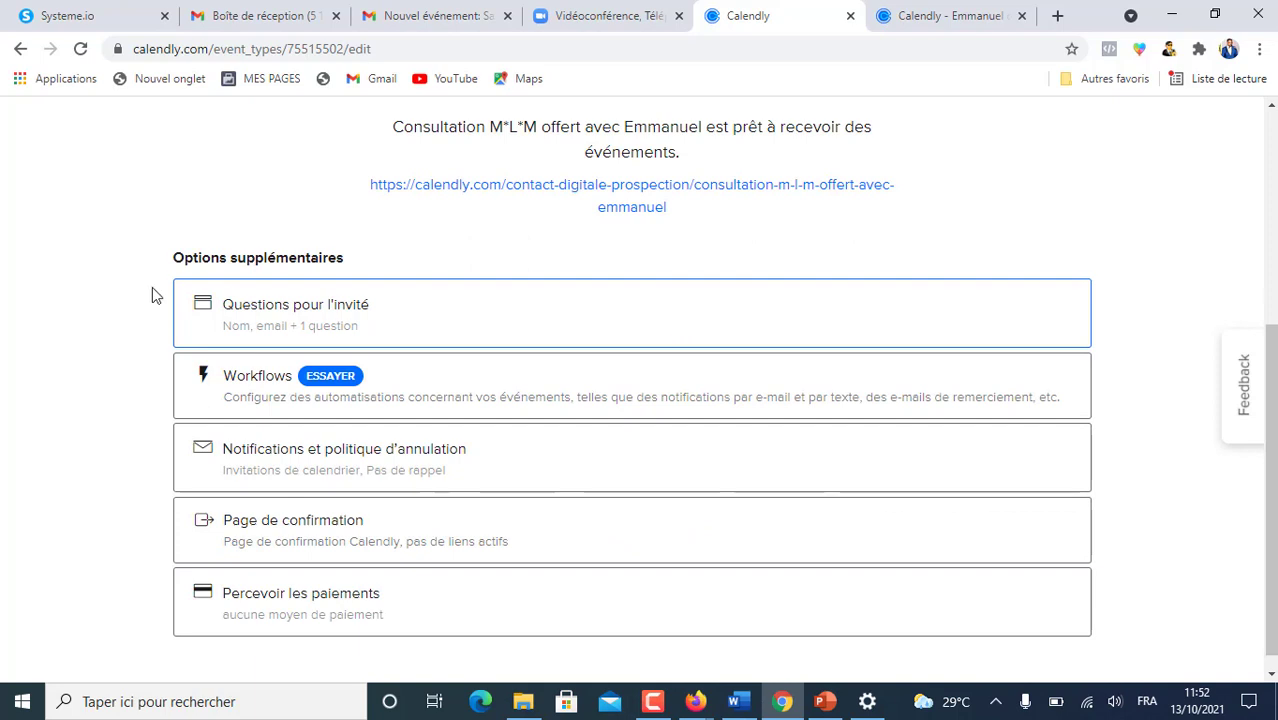
pyautogui.click(312, 313)
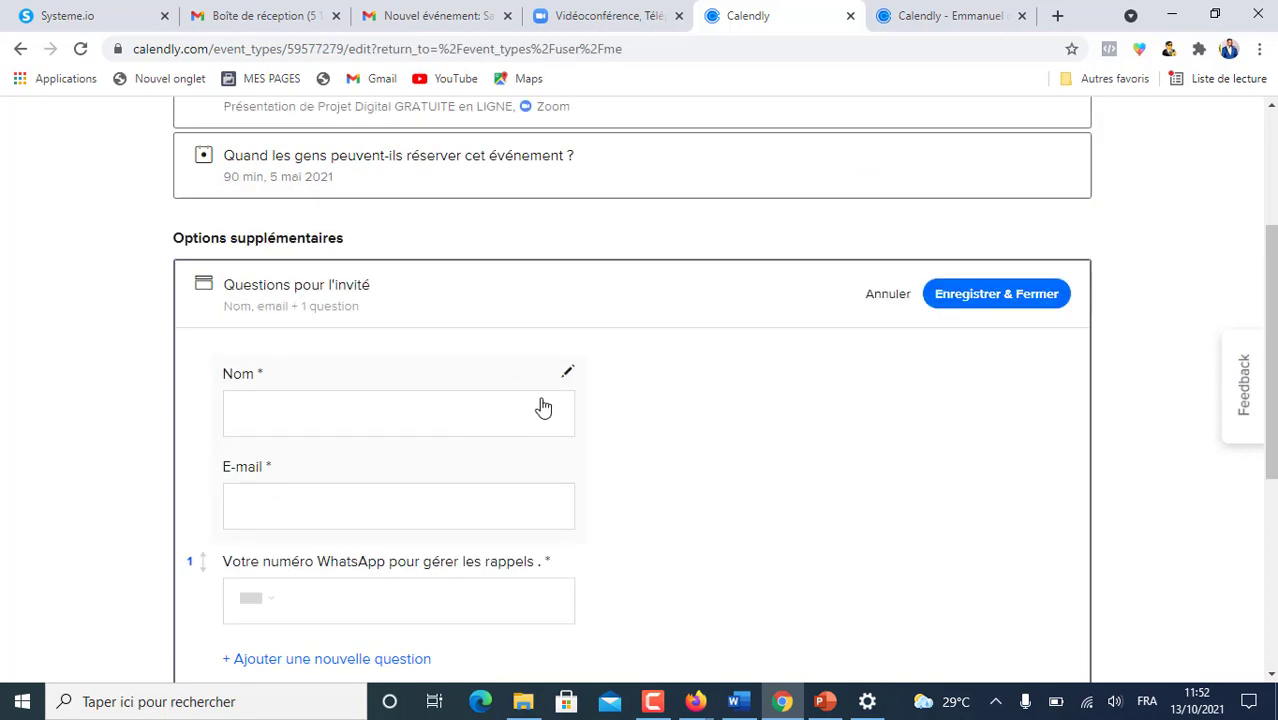
pyautogui.scroll(-2, 542, 405)
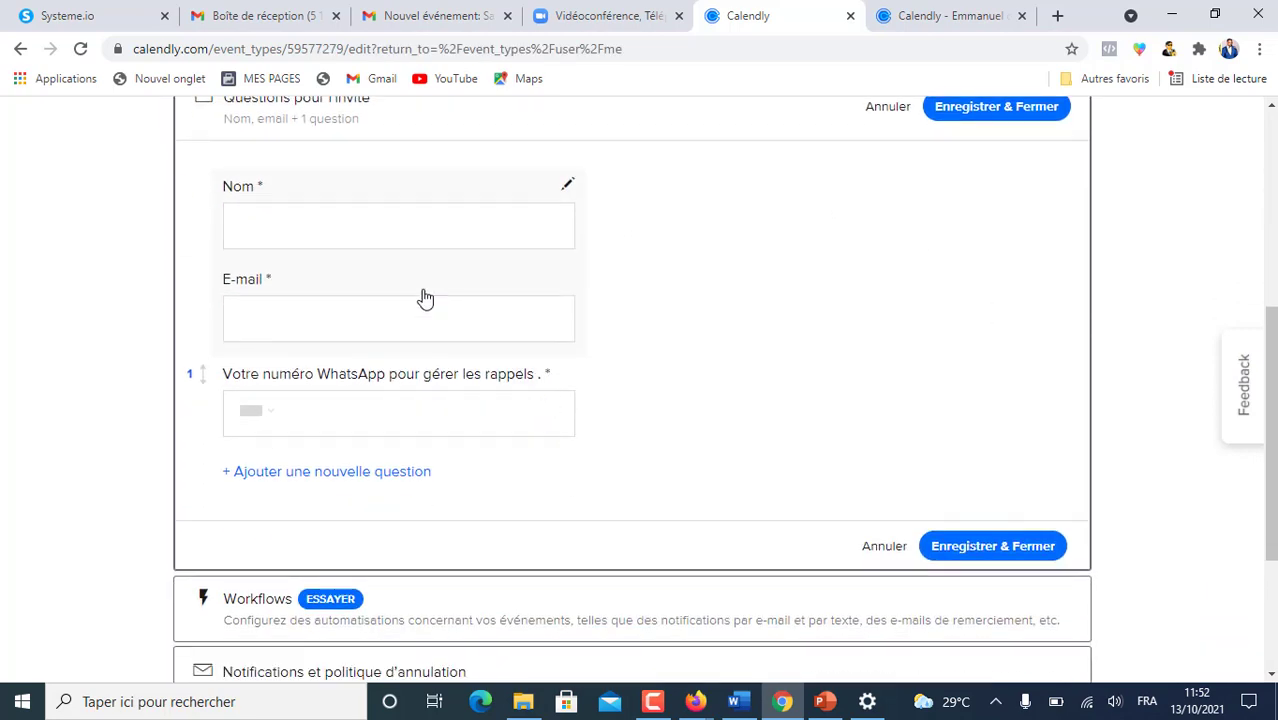
pyautogui.scroll(2, 425, 298)
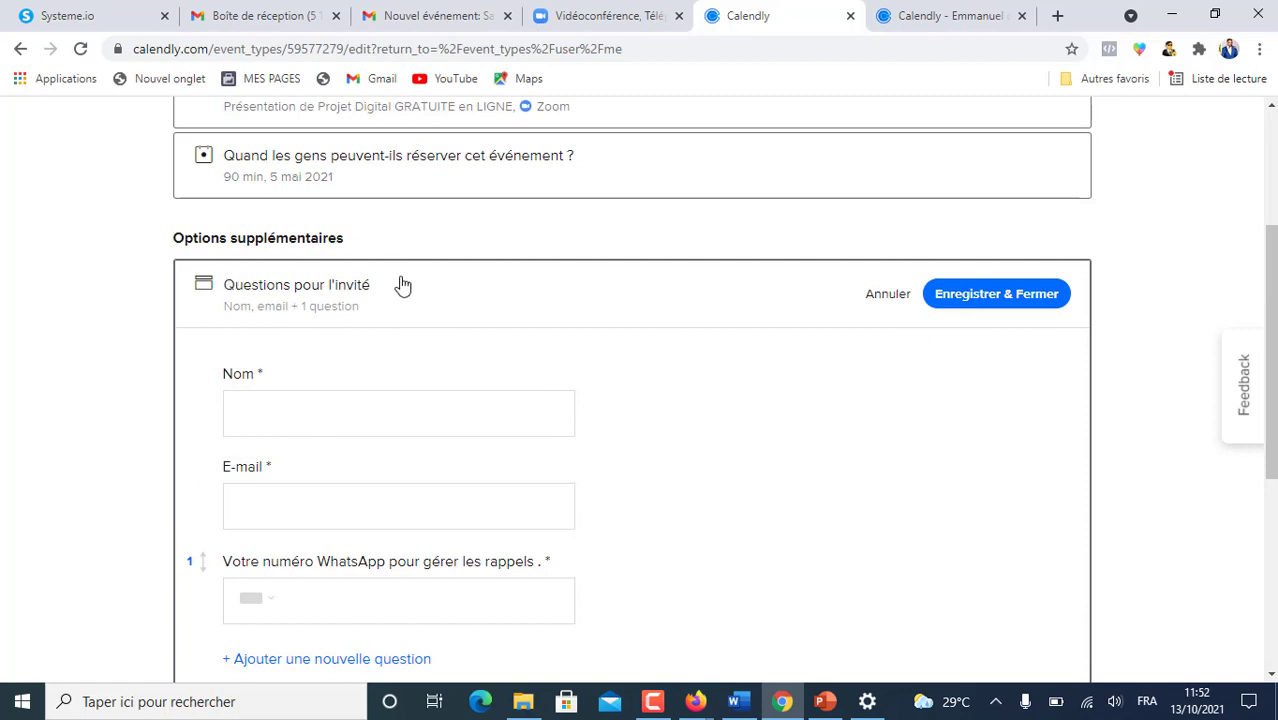
pyautogui.scroll(-3, 679, 394)
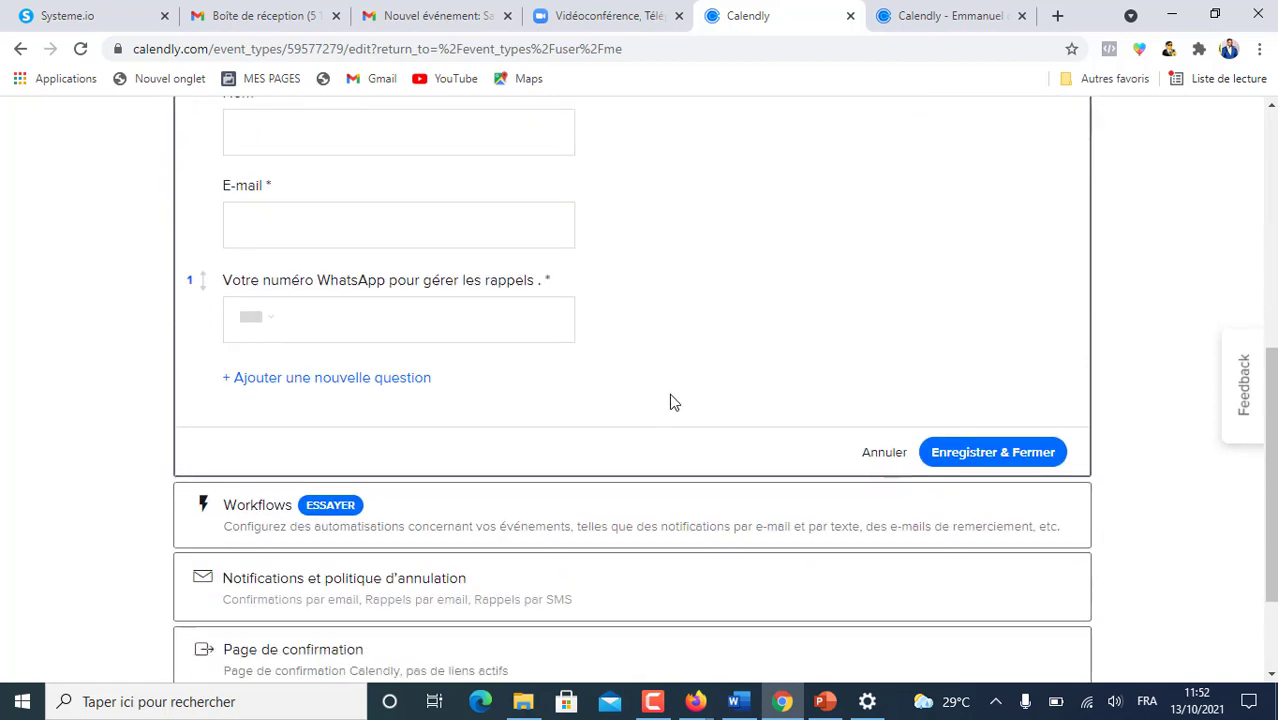
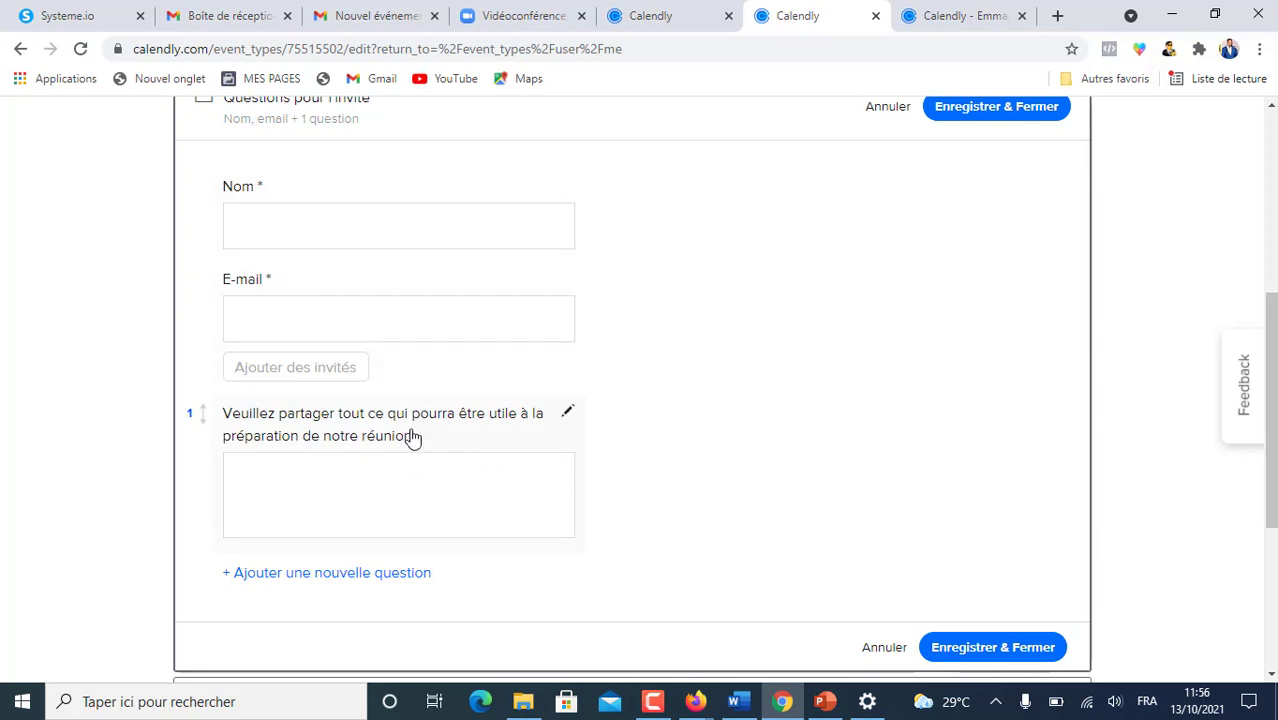
# - Rewrite question 1 to ask for the WhatsApp phone number, required, with a Numéro de téléphone answer
pyautogui.click(569, 414)
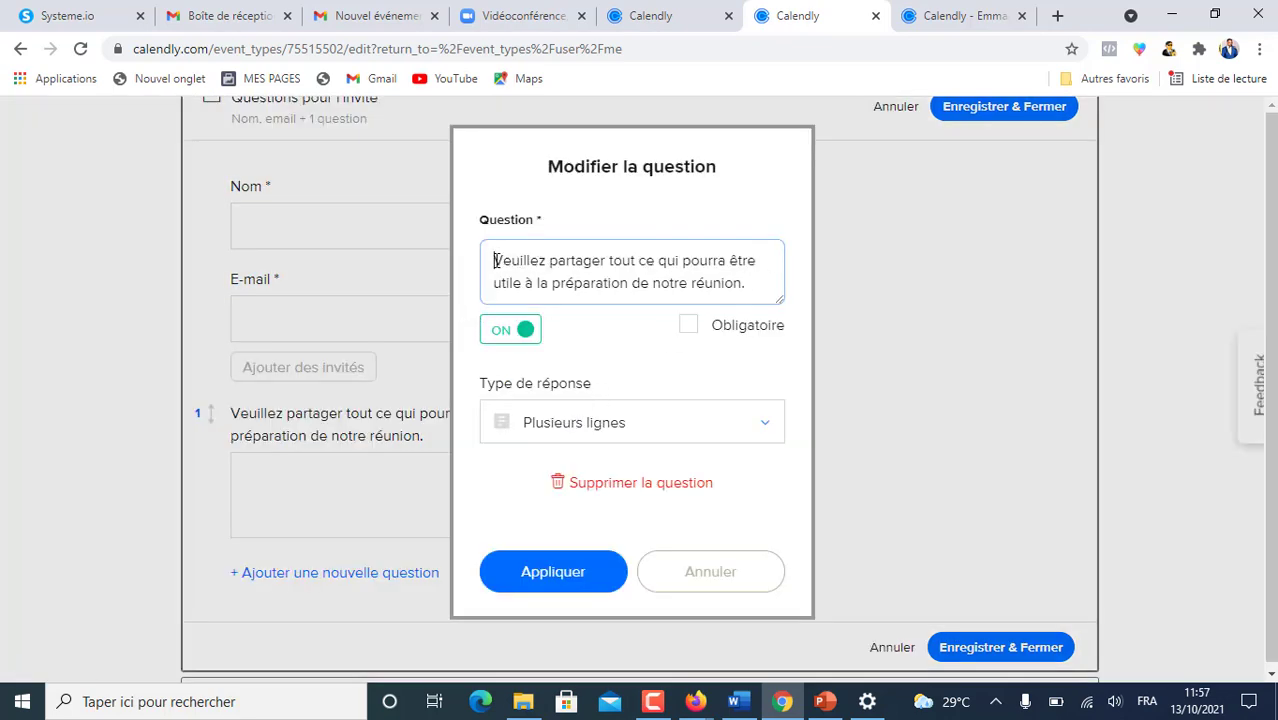
pyautogui.moveTo(494, 260); pyautogui.dragTo(766, 283)
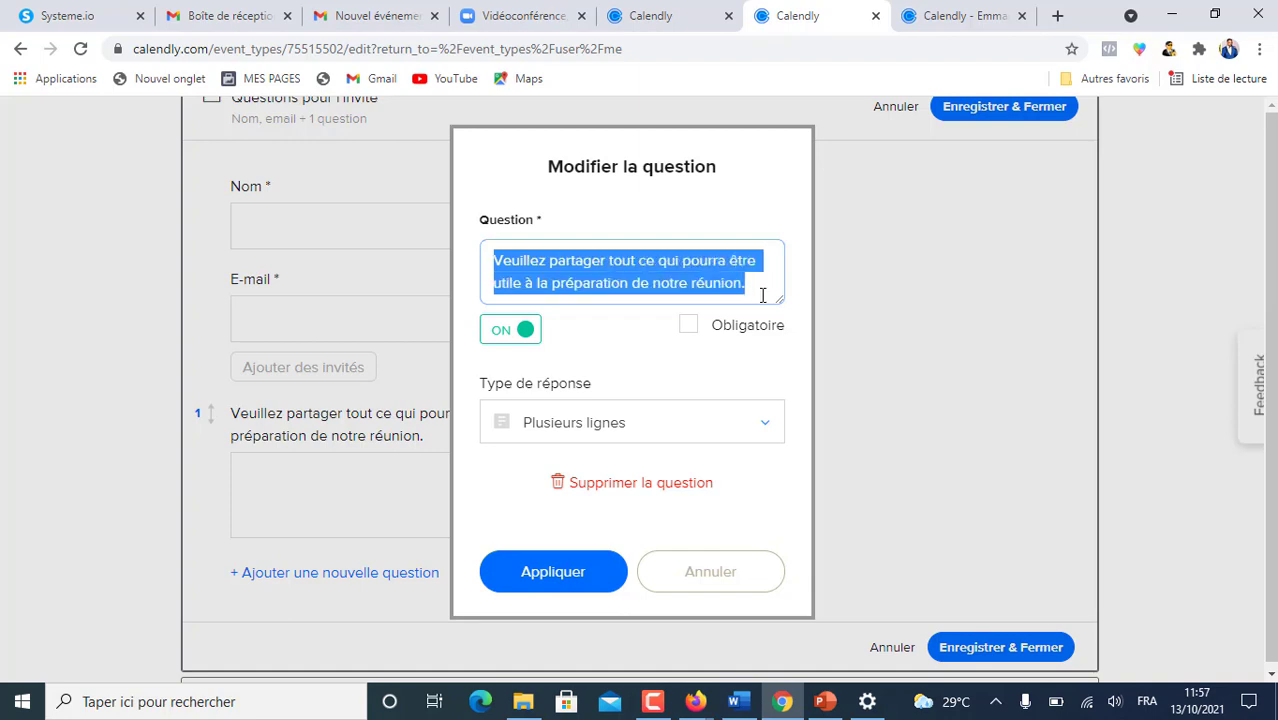
pyautogui.write('Votre')
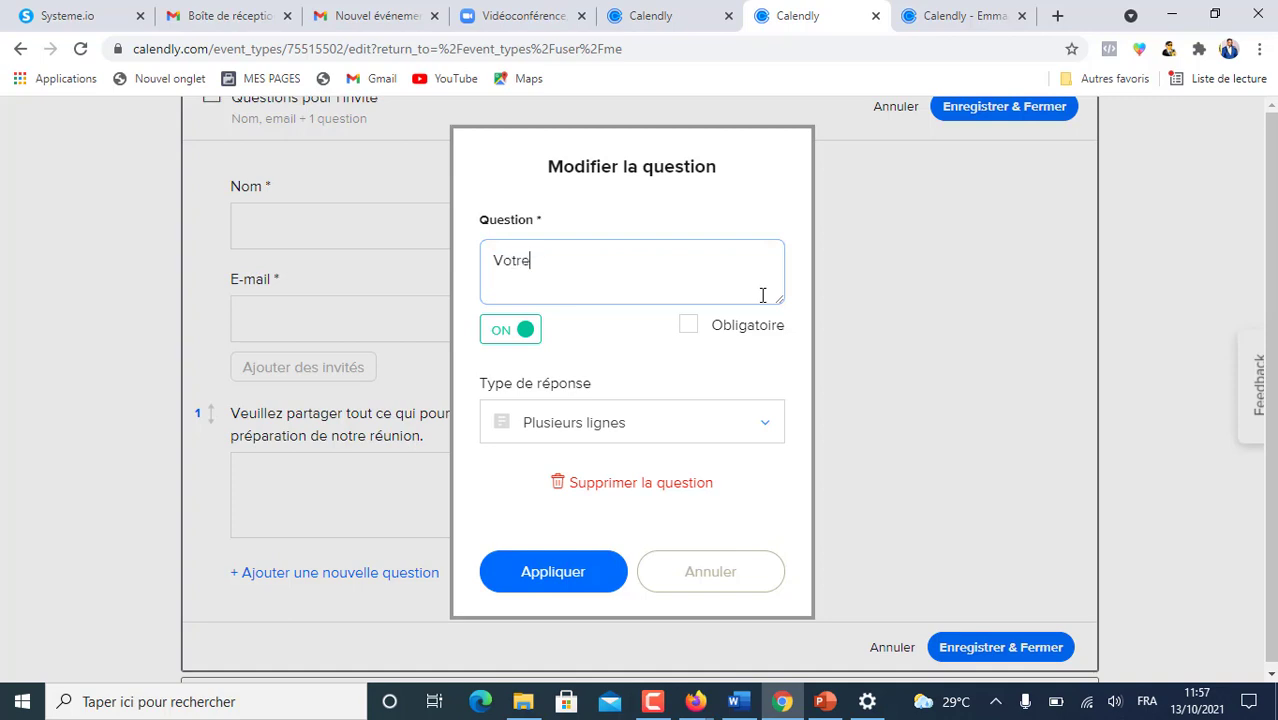
pyautogui.write(' numero de telephone whatsapp pou')
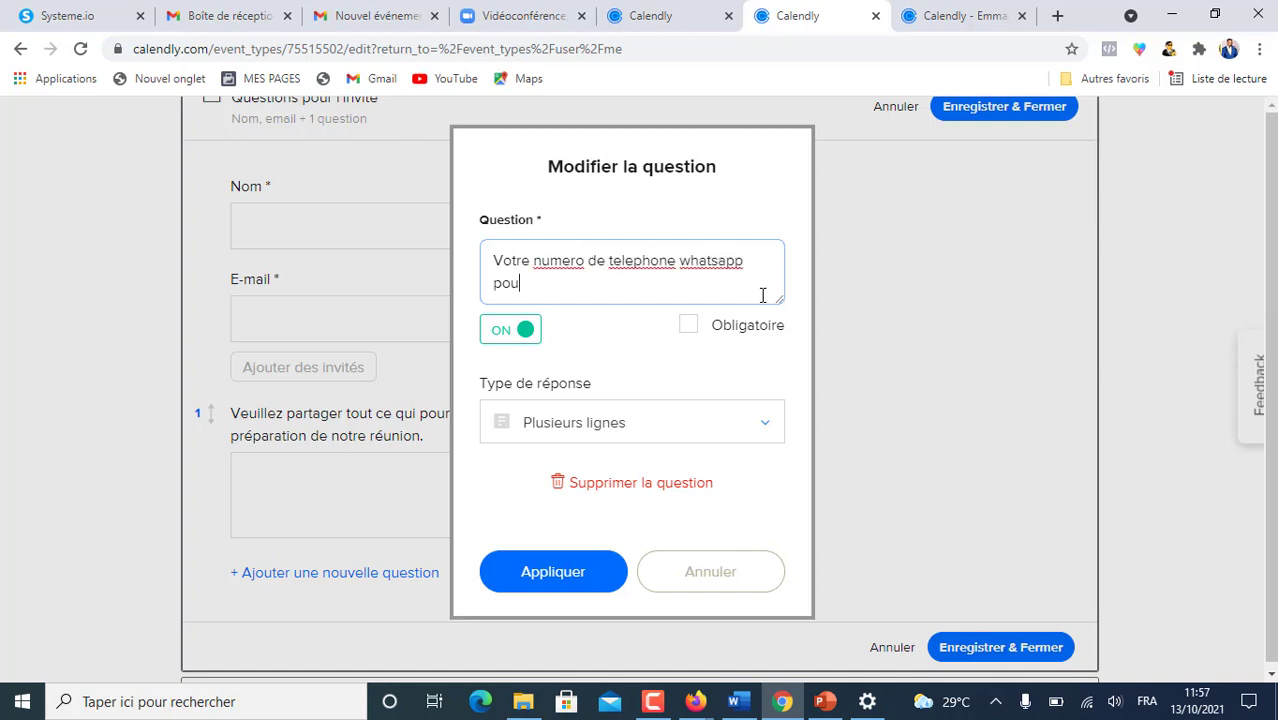
pyautogui.write('erer')
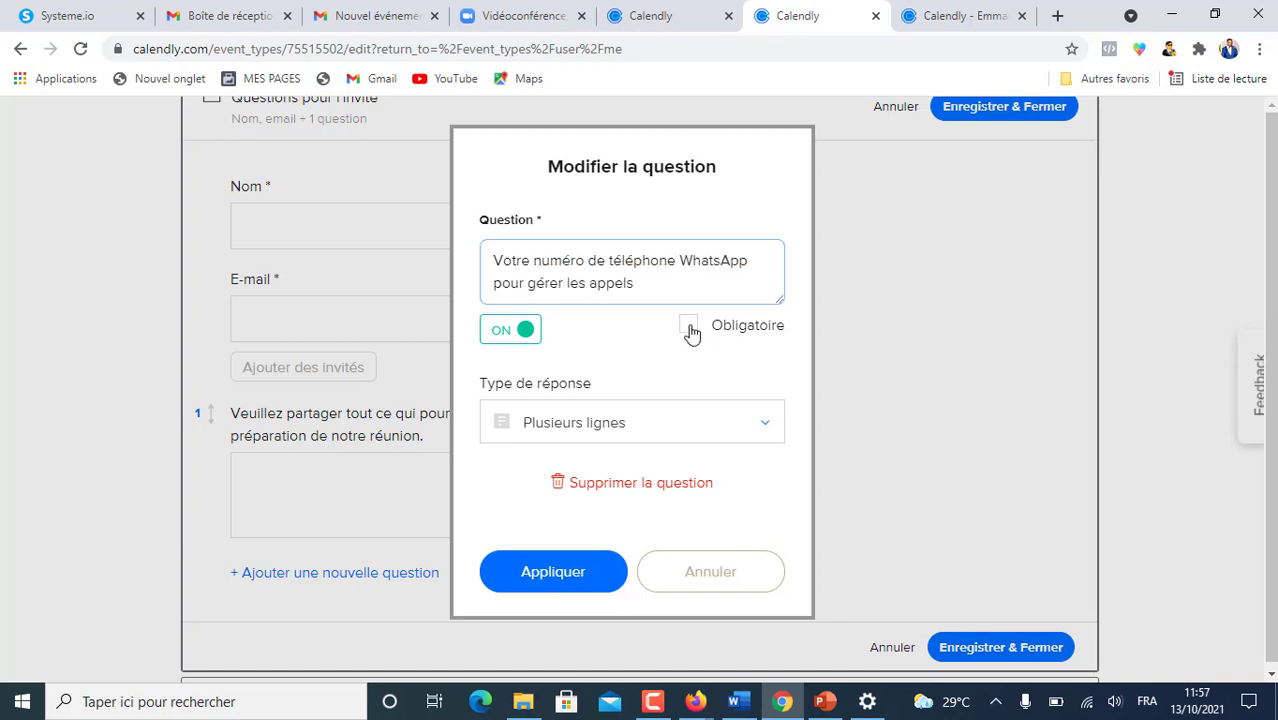
pyautogui.click(689, 327)
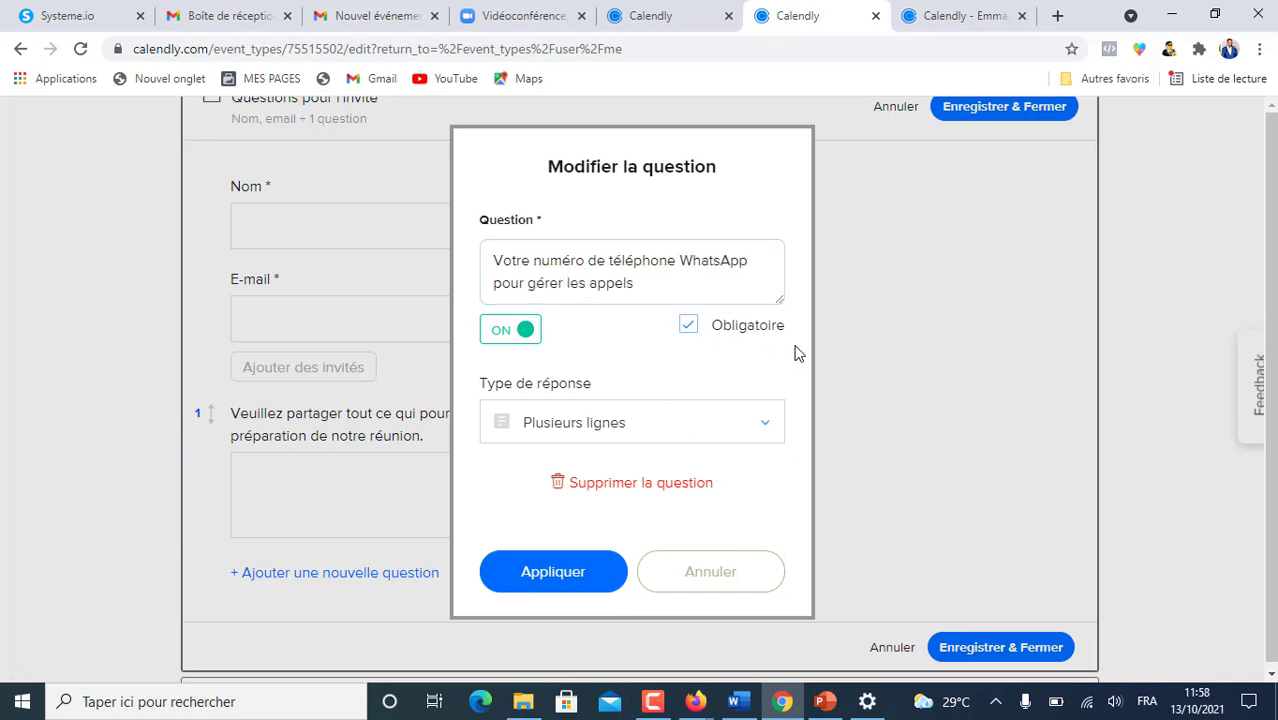
pyautogui.click(765, 429)
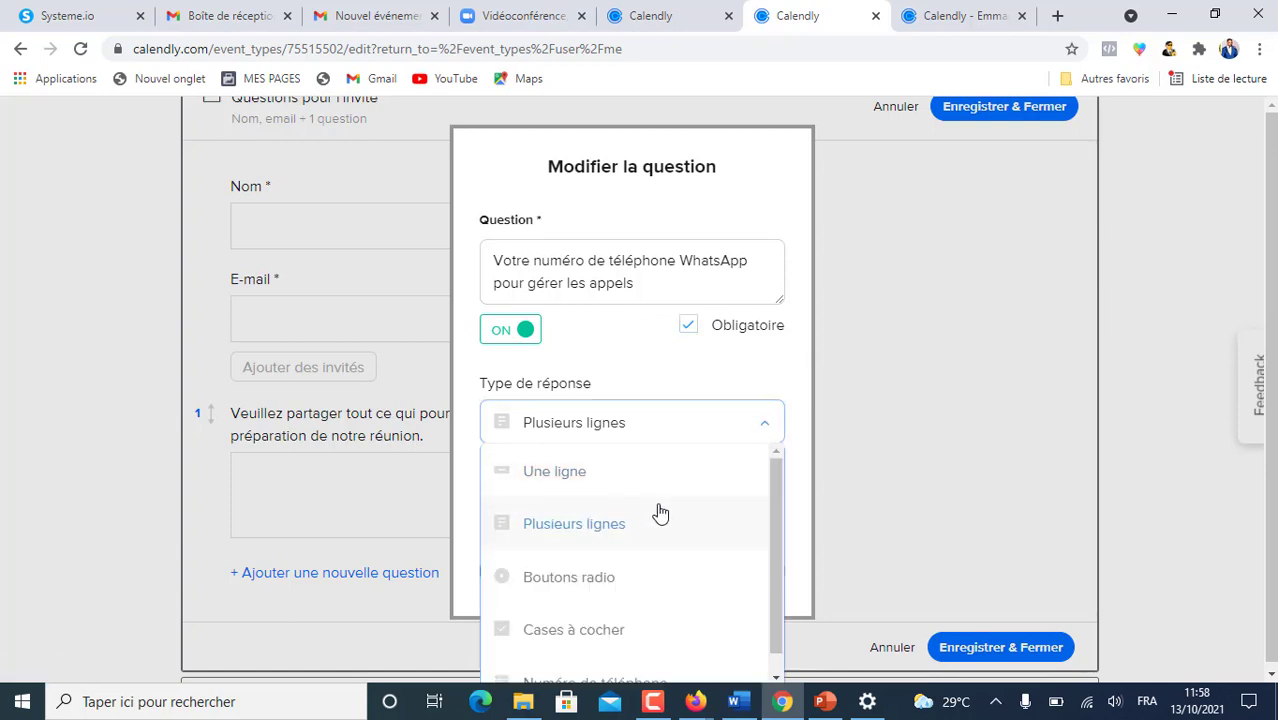
pyautogui.scroll(-1, 658, 514)
pyautogui.click(600, 662)
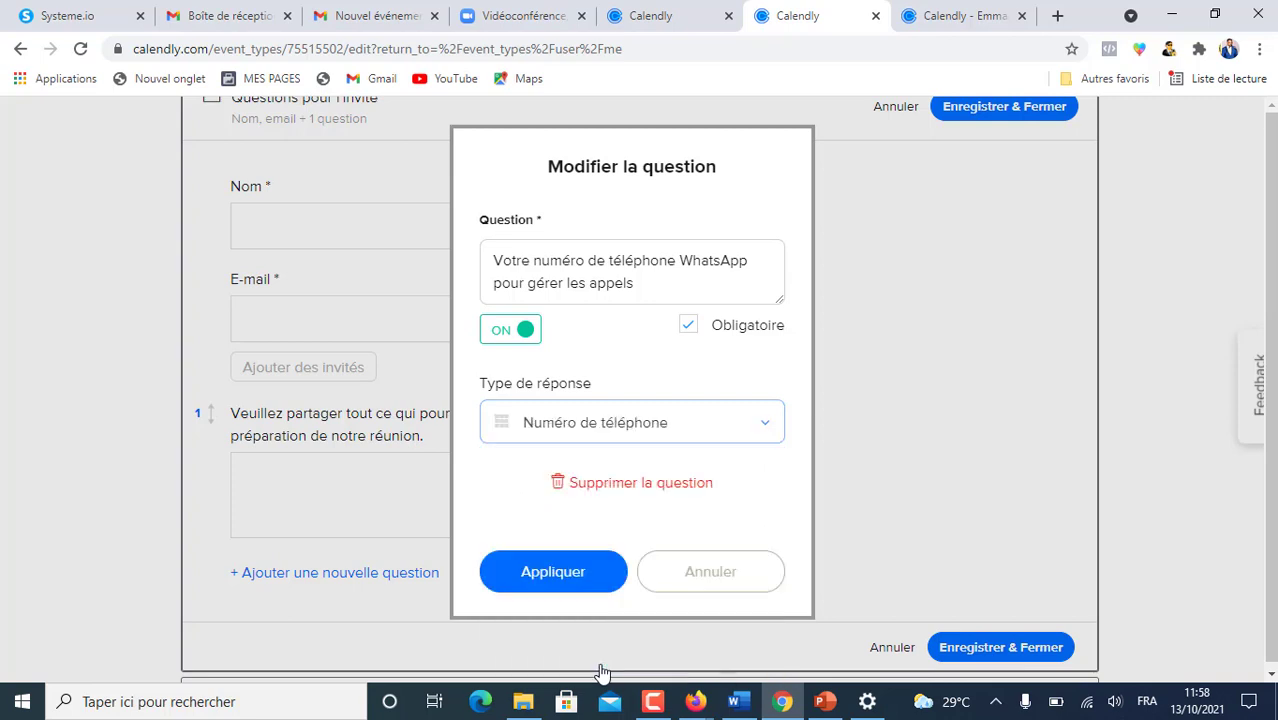
pyautogui.click(539, 577)
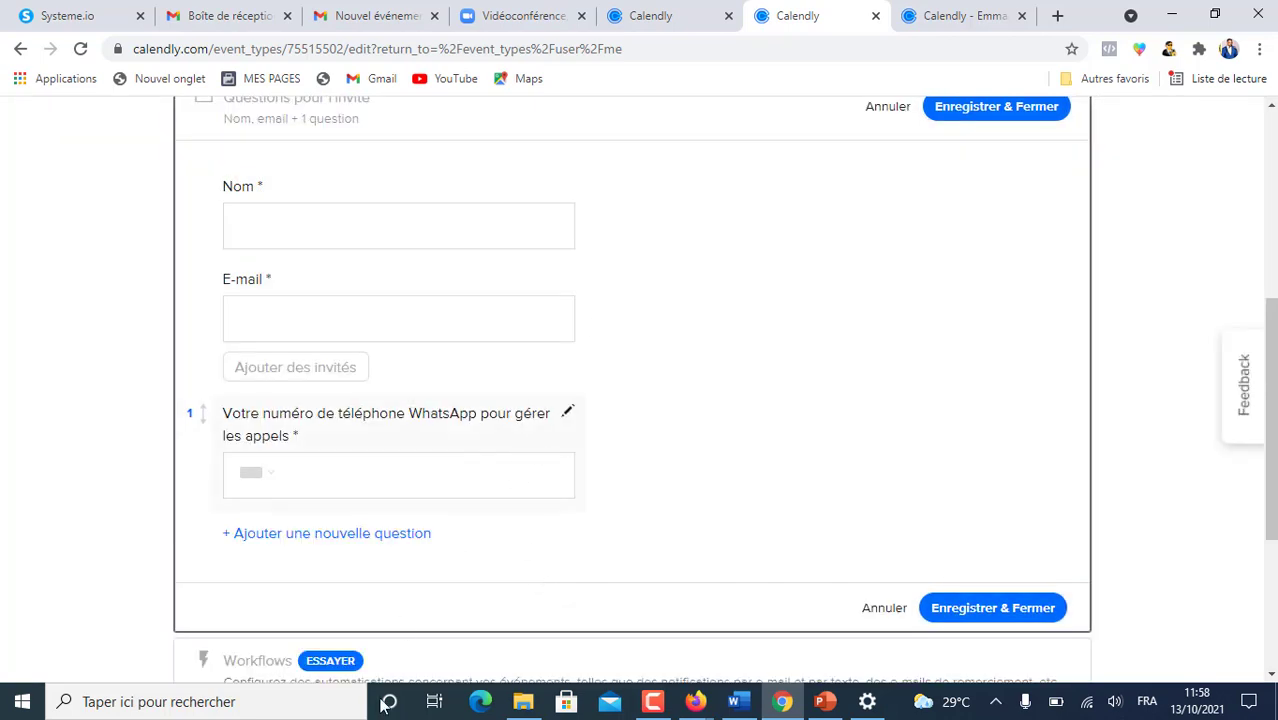
# - Add required question 'Depuis combien de temps faites-vous du marketing de réseau?', correcting its spelling
pyautogui.click(325, 535)
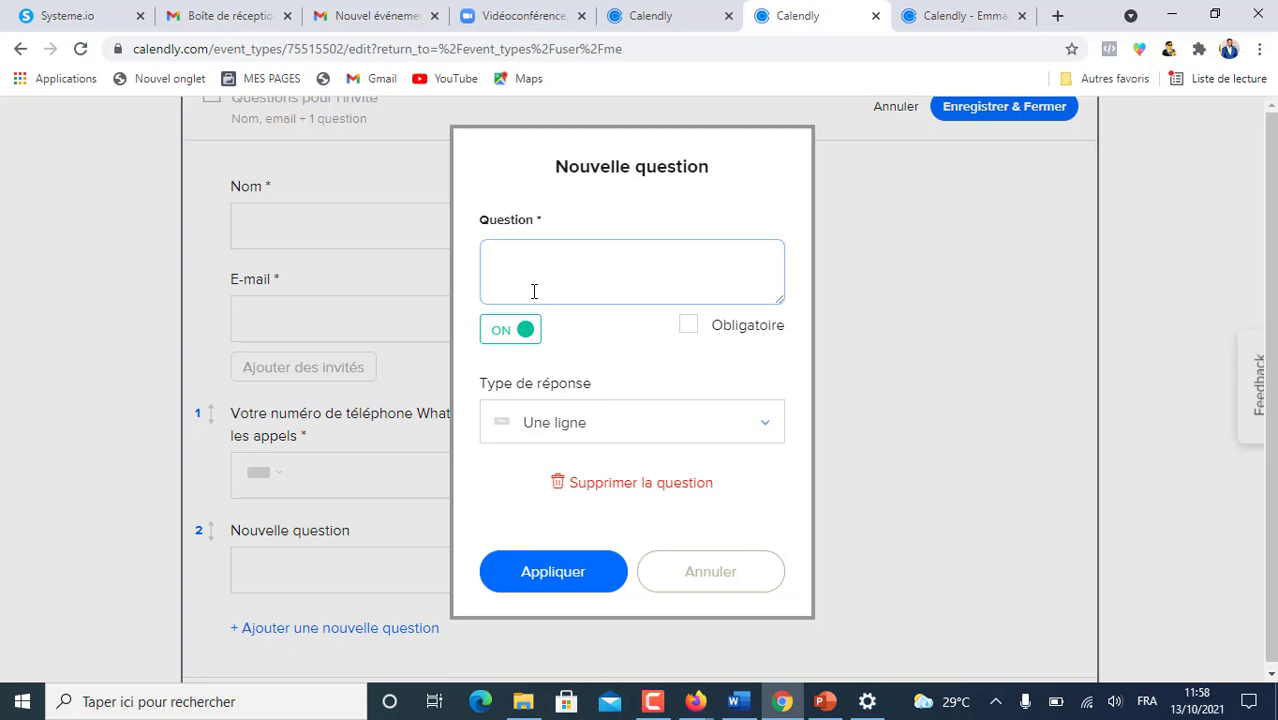
pyautogui.write('Depuis combien de temps faites-vous du marqueting de reseau?')
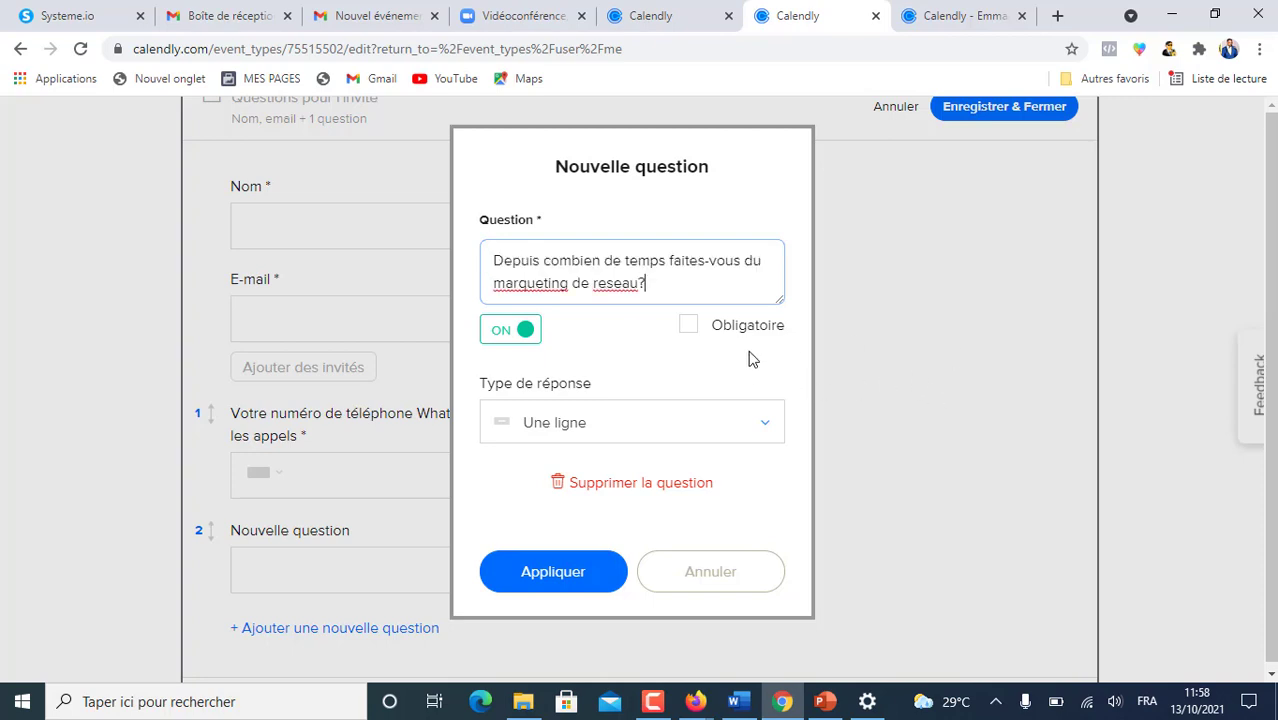
pyautogui.click(688, 325)
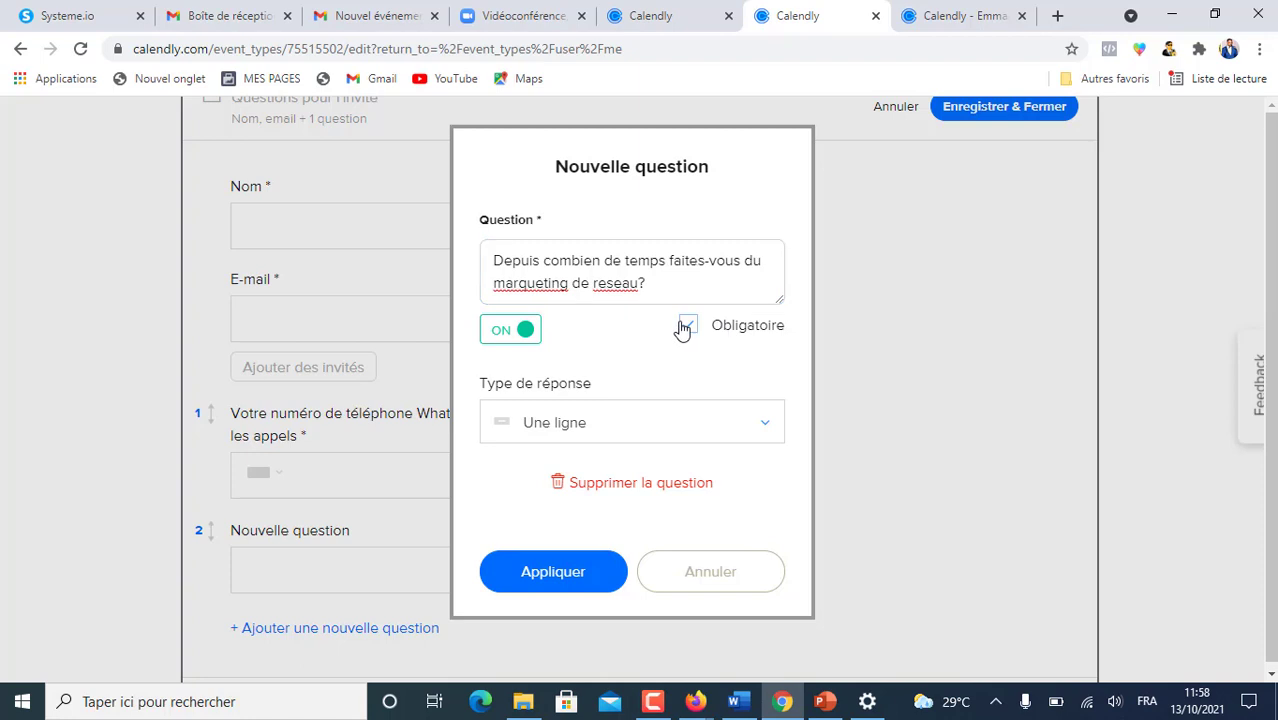
pyautogui.rightClick(526, 290)
pyautogui.click(560, 302)
pyautogui.rightClick(595, 285)
pyautogui.click(630, 299)
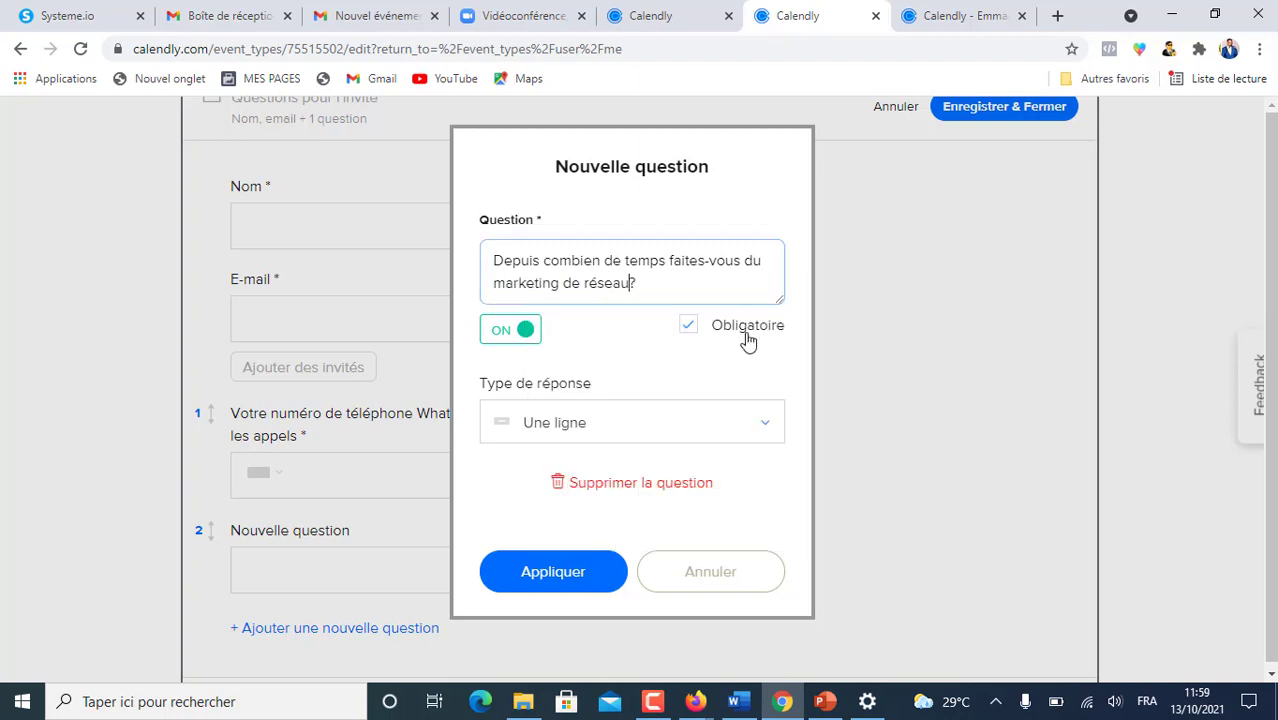
pyautogui.click(541, 574)
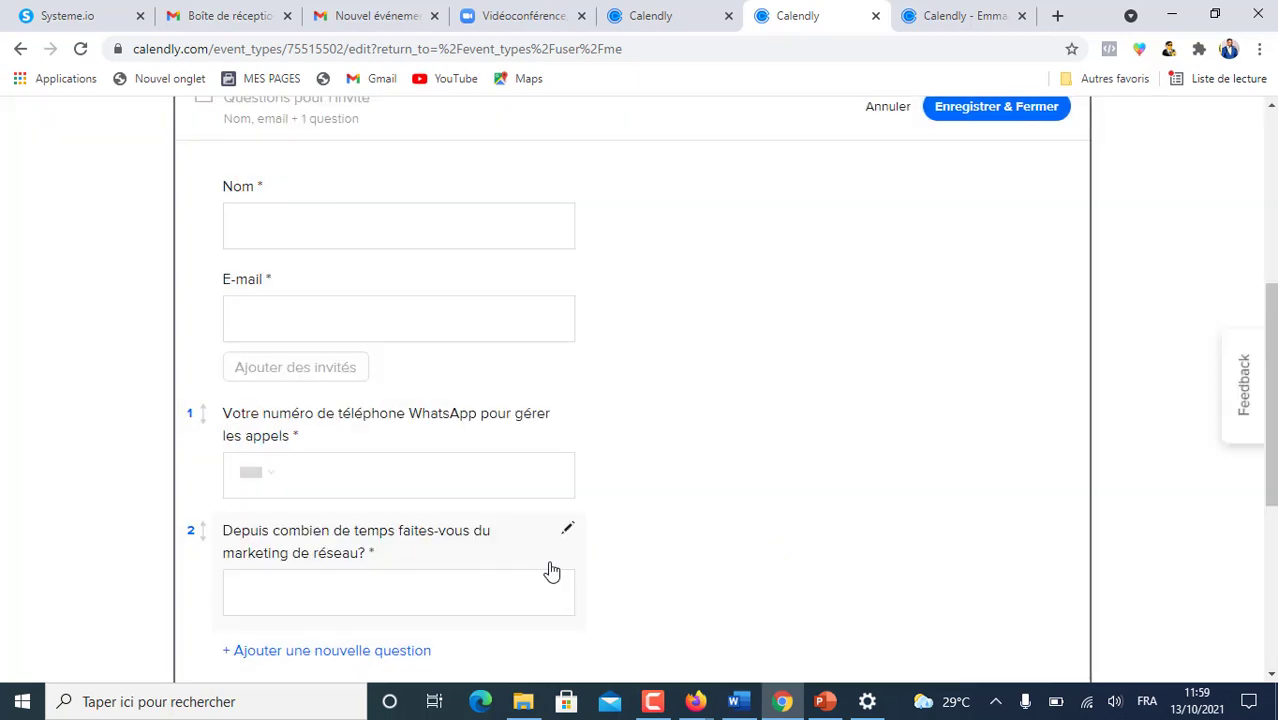
# - Check the reference event's questions, then return to the event being edited
pyautogui.click(664, 20)
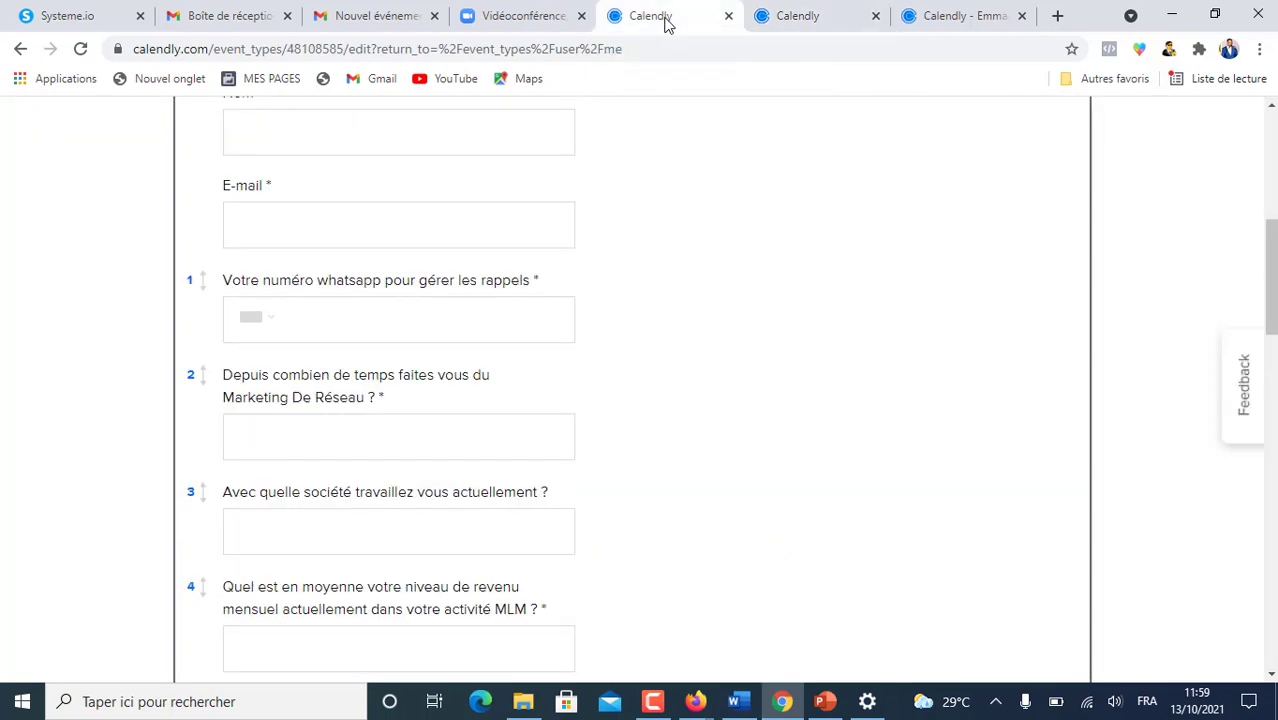
pyautogui.scroll(2, 578, 389)
pyautogui.scroll(2, 744, 439)
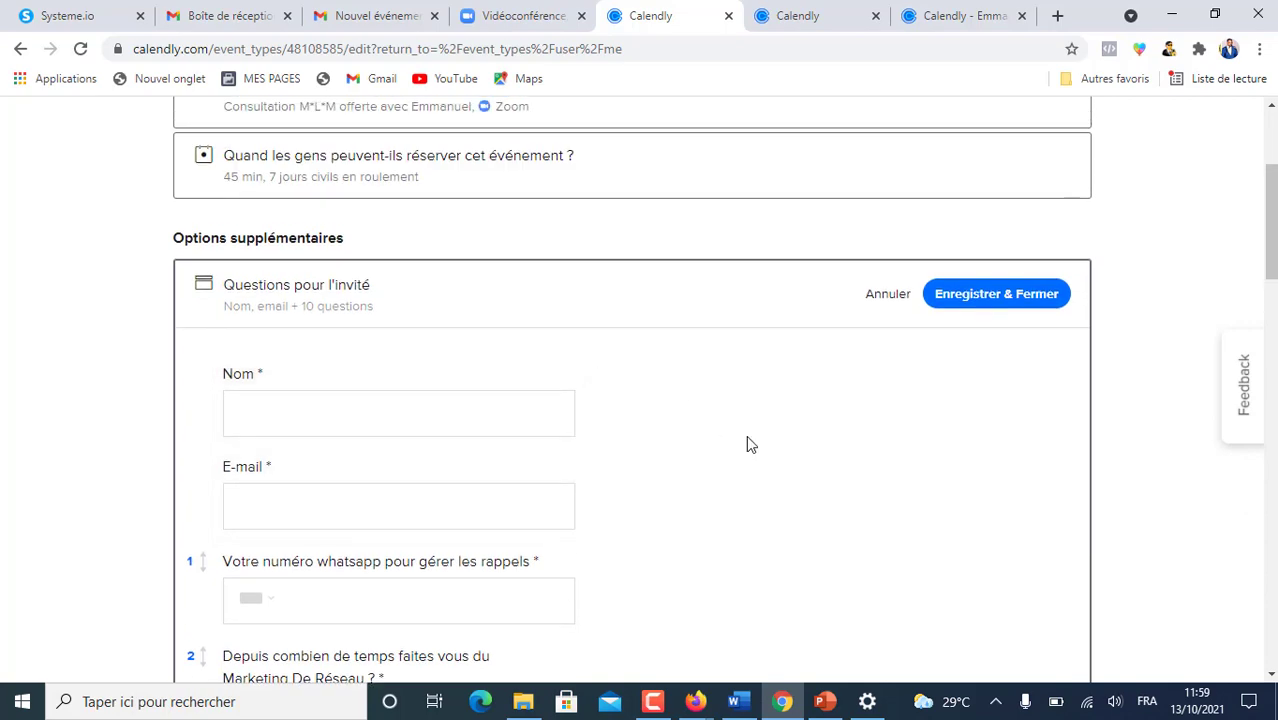
pyautogui.click(800, 15)
pyautogui.scroll(-1, 670, 510)
pyautogui.scroll(-2, 670, 510)
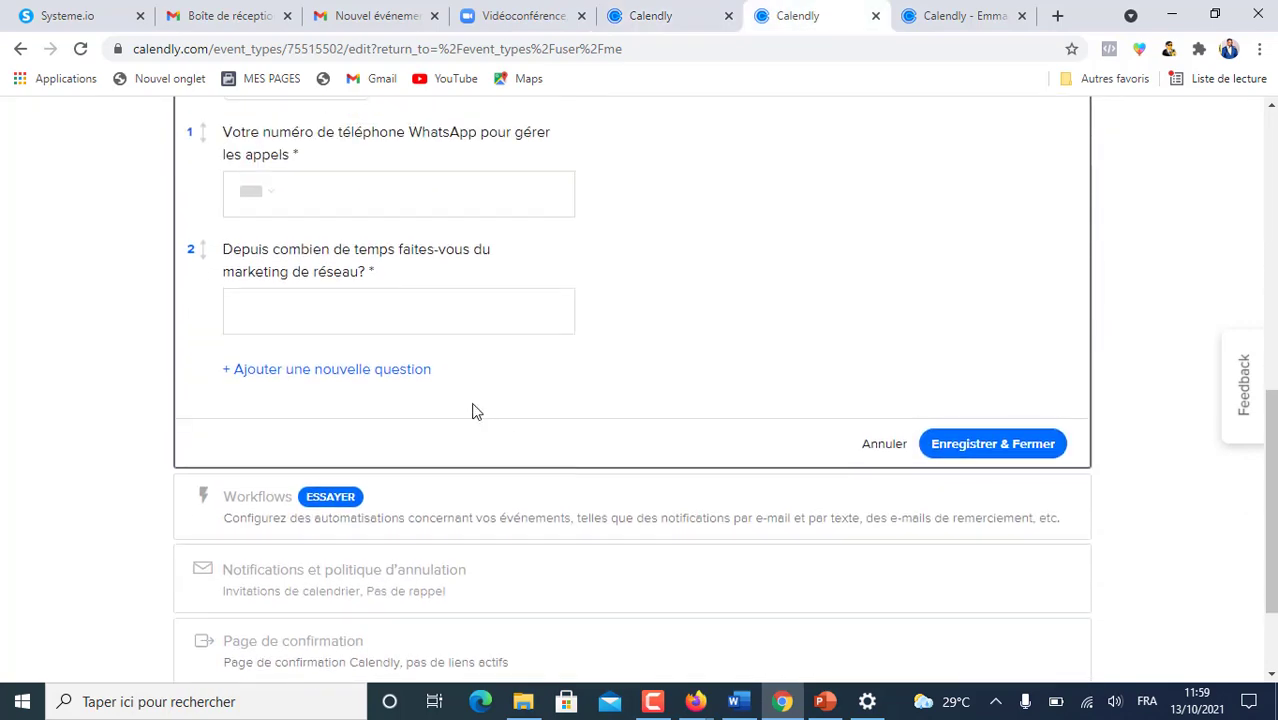
# - Add an optional current-company question as question 3 with a Plusieurs lignes answer
pyautogui.click(360, 370)
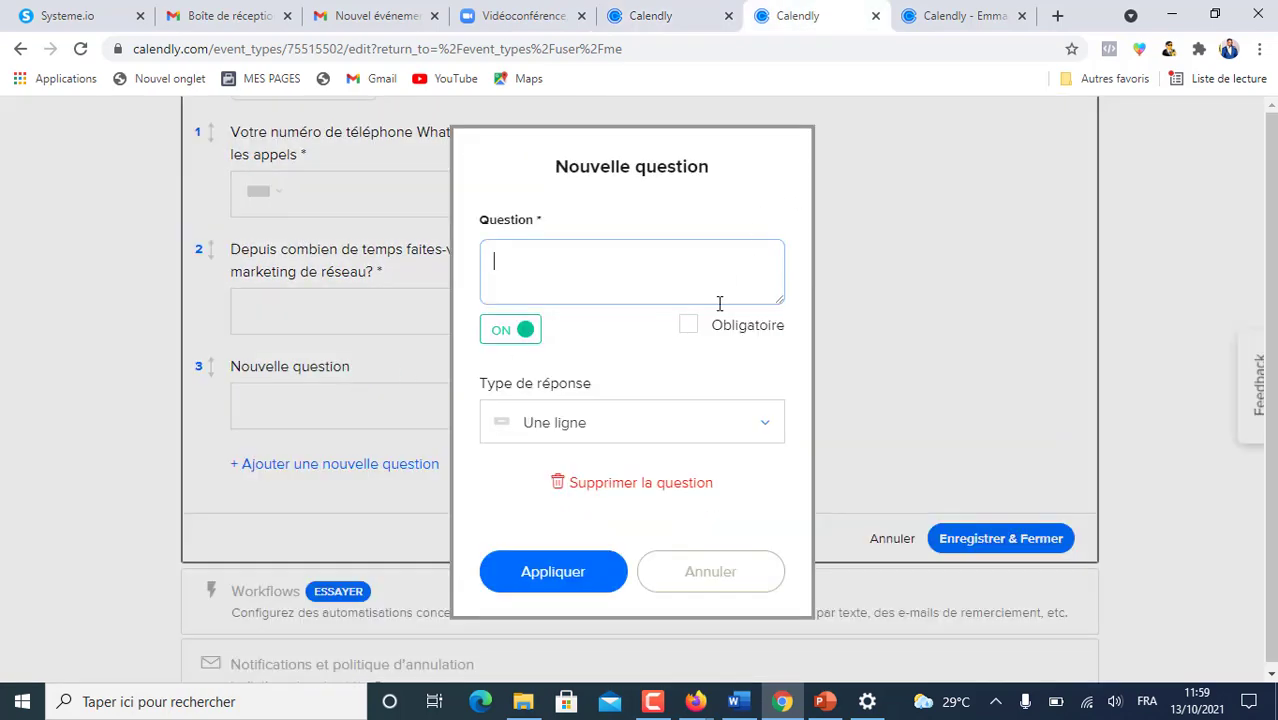
pyautogui.click(655, 15)
pyautogui.click(797, 15)
pyautogui.write('Avec quelle société travaillez vous actuellement ?')
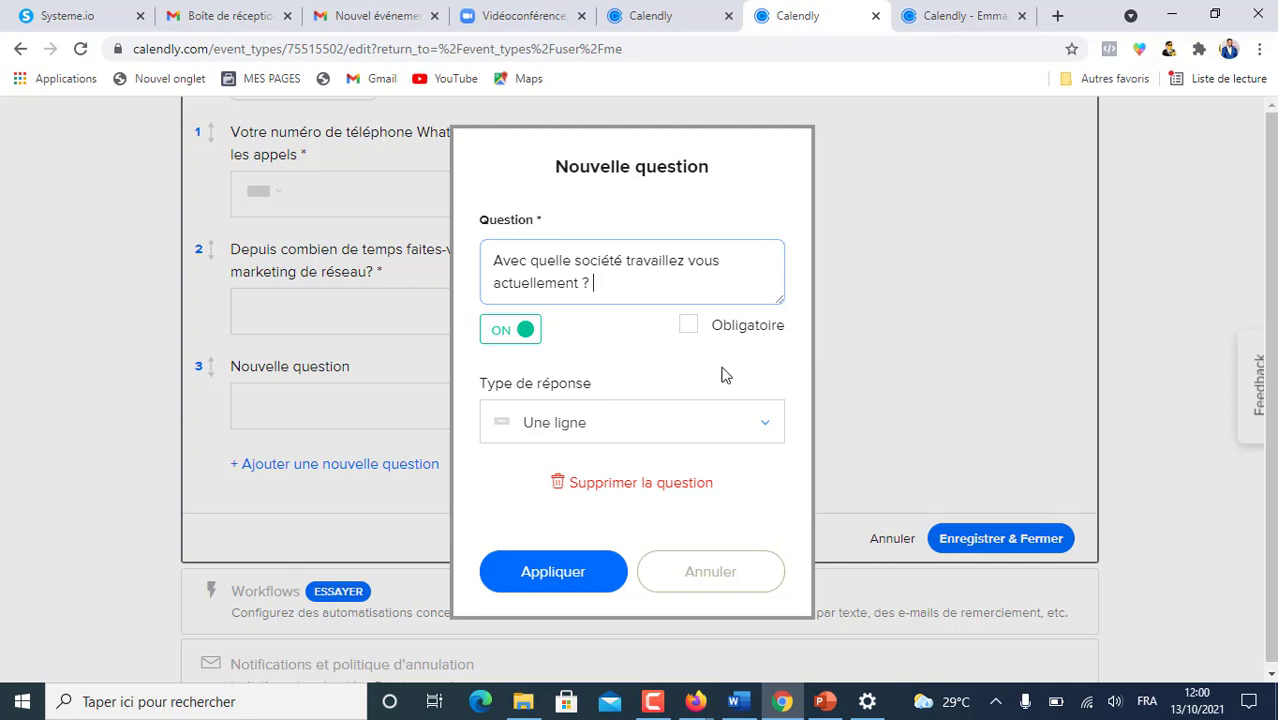
pyautogui.click(767, 426)
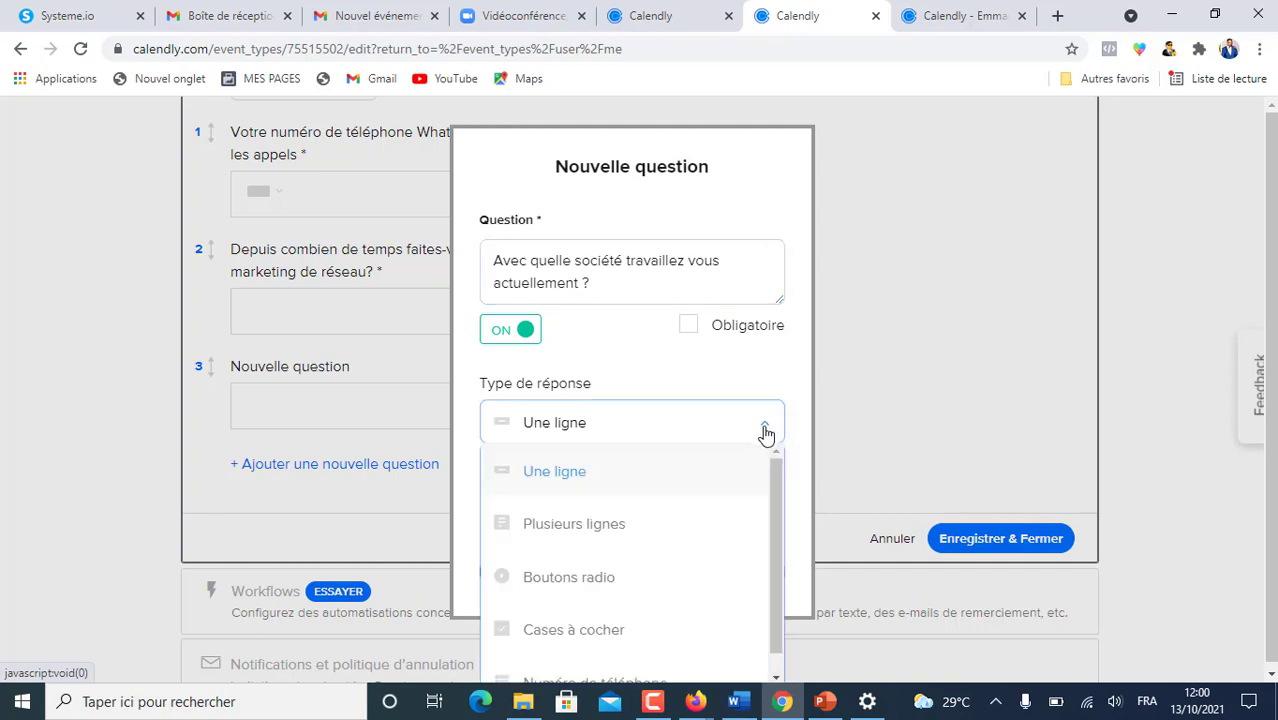
pyautogui.click(582, 473)
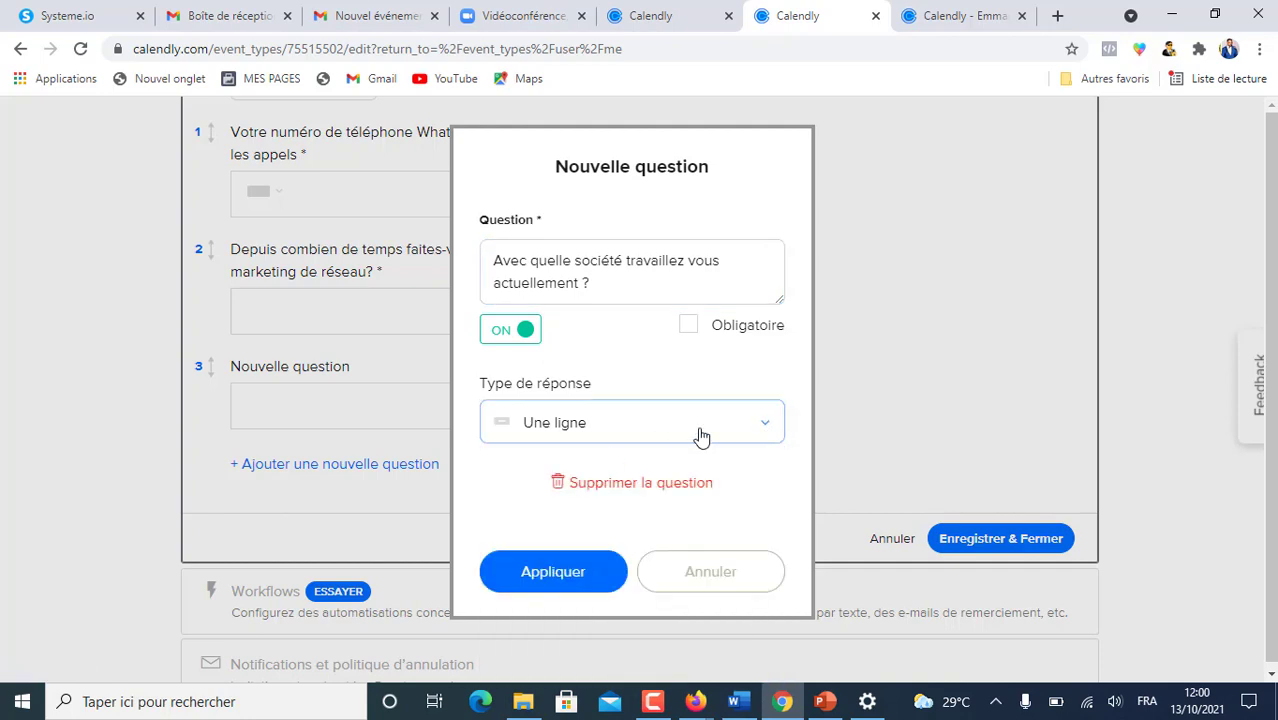
pyautogui.click(767, 426)
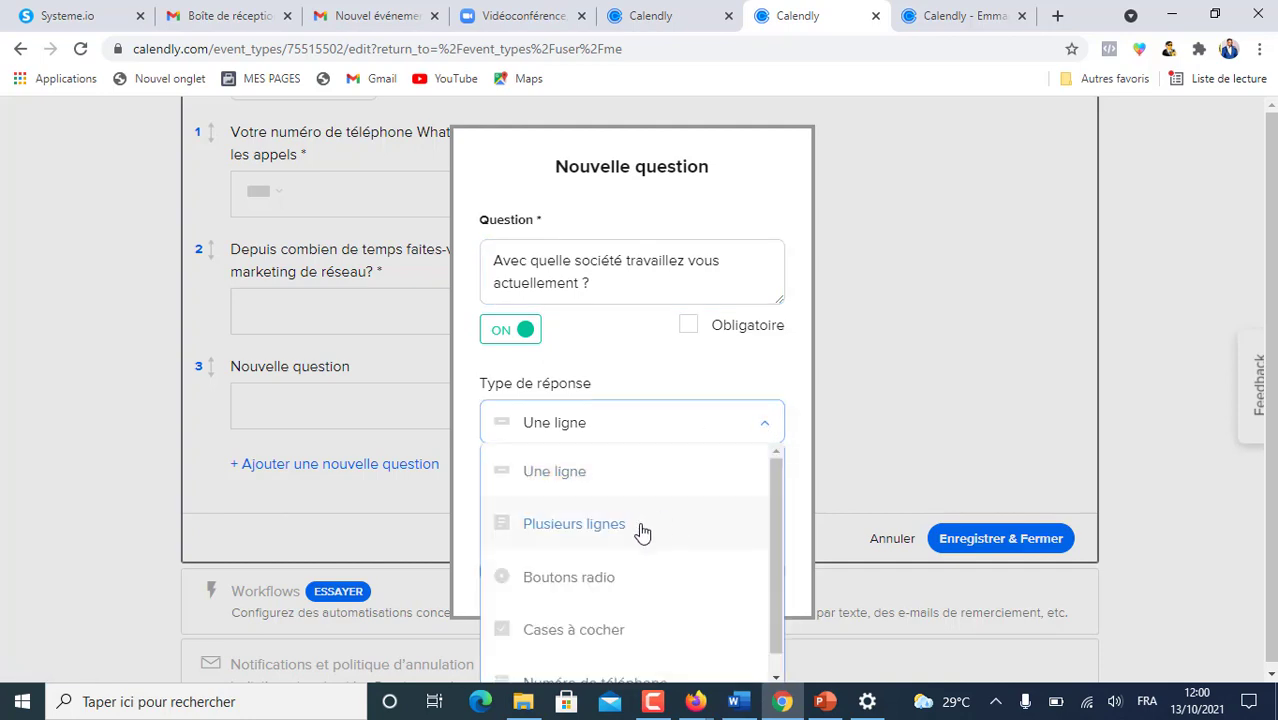
pyautogui.click(587, 532)
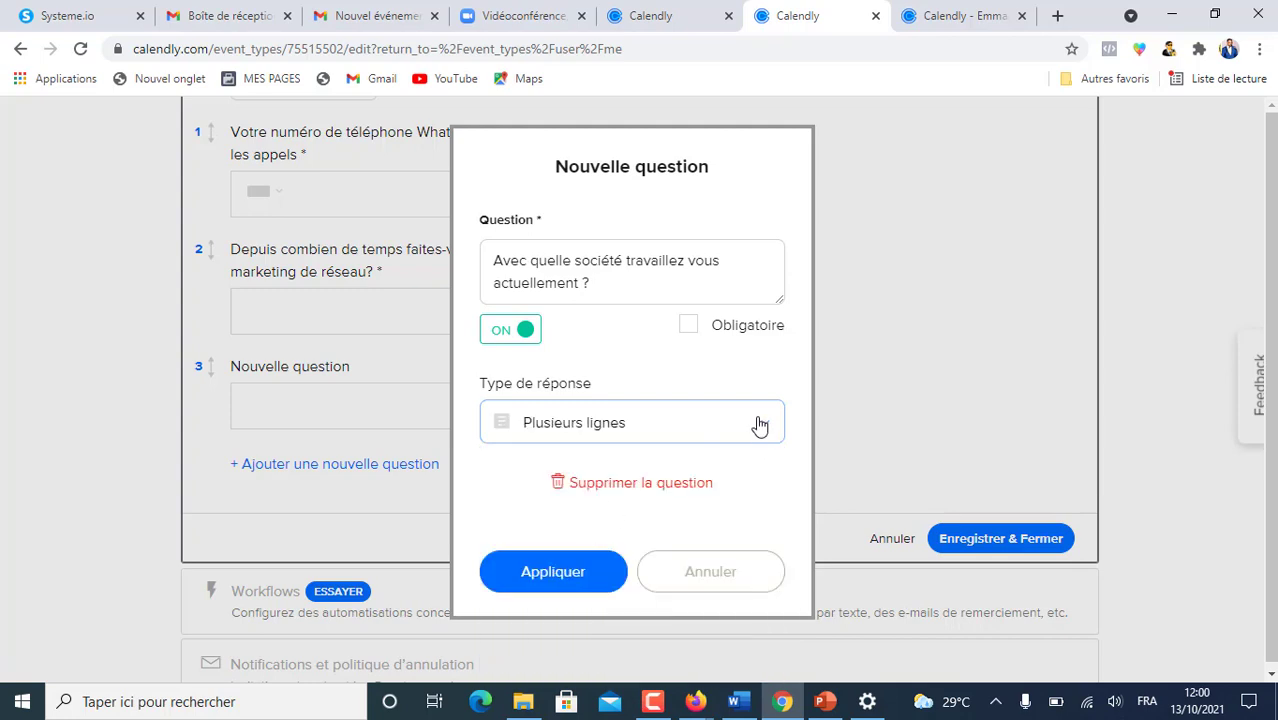
pyautogui.click(549, 572)
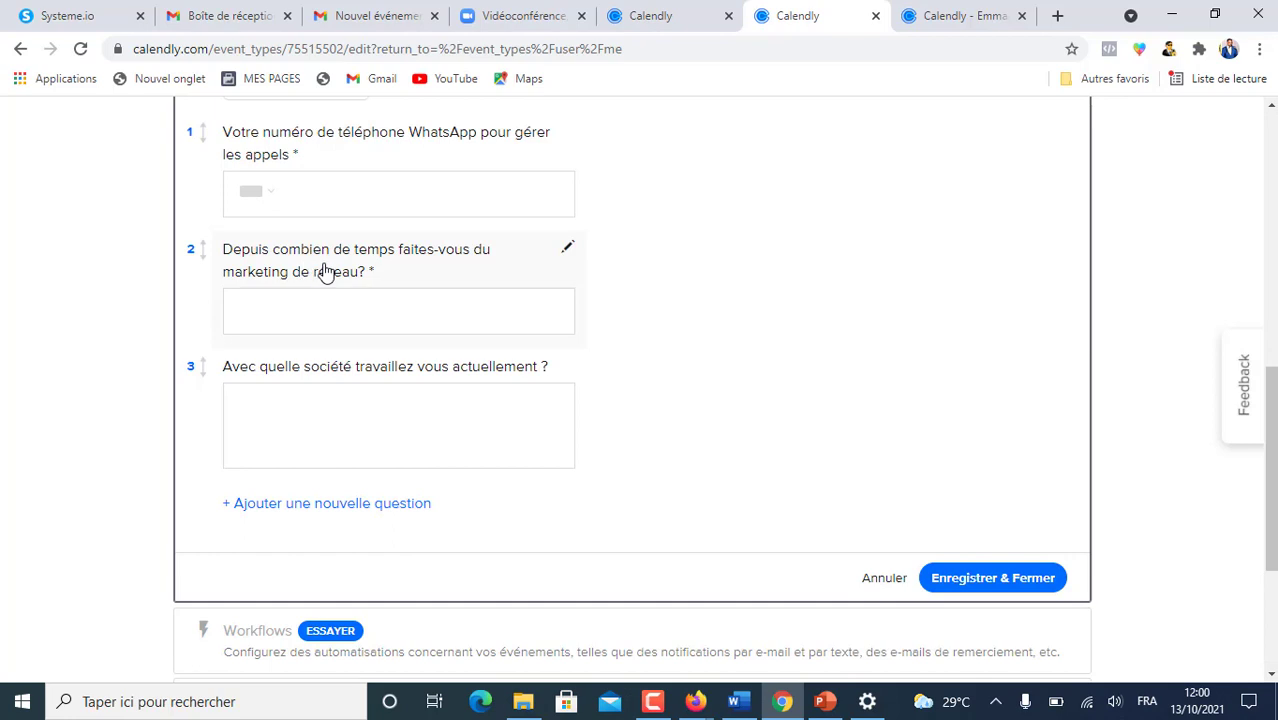
# - Review question 2's answer type and keep it as a single-line answer
pyautogui.click(567, 247)
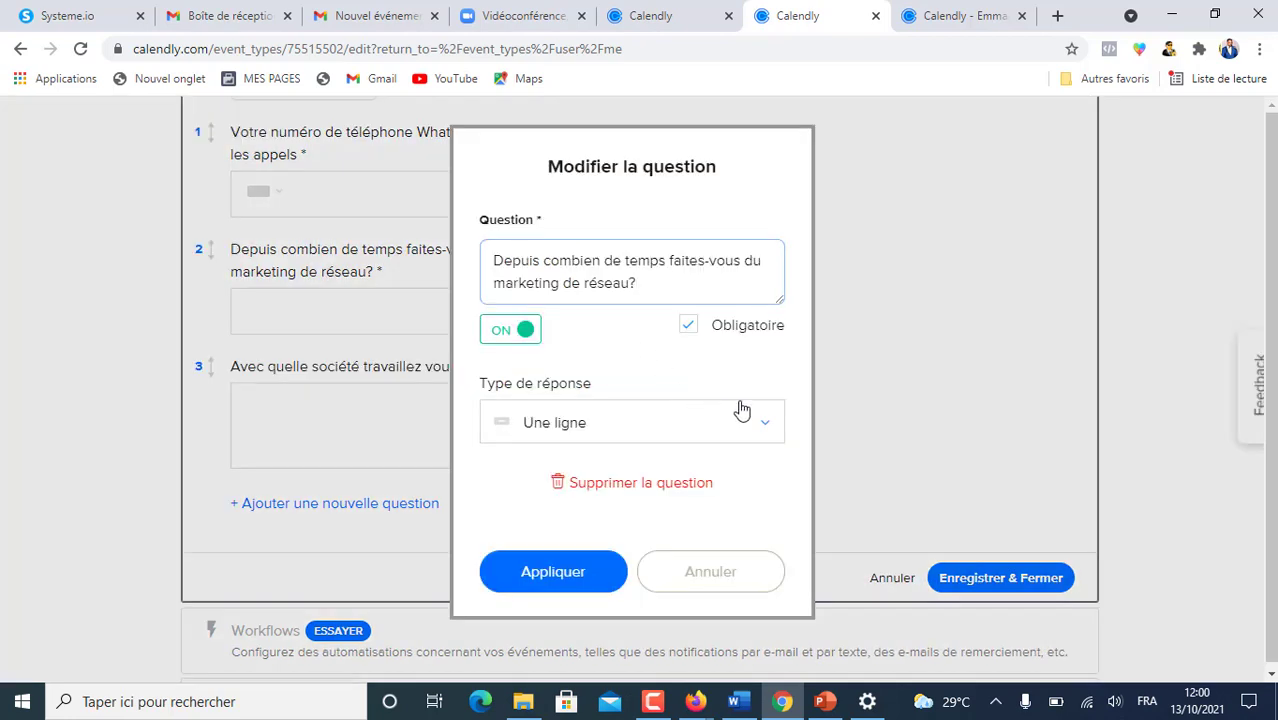
pyautogui.click(761, 430)
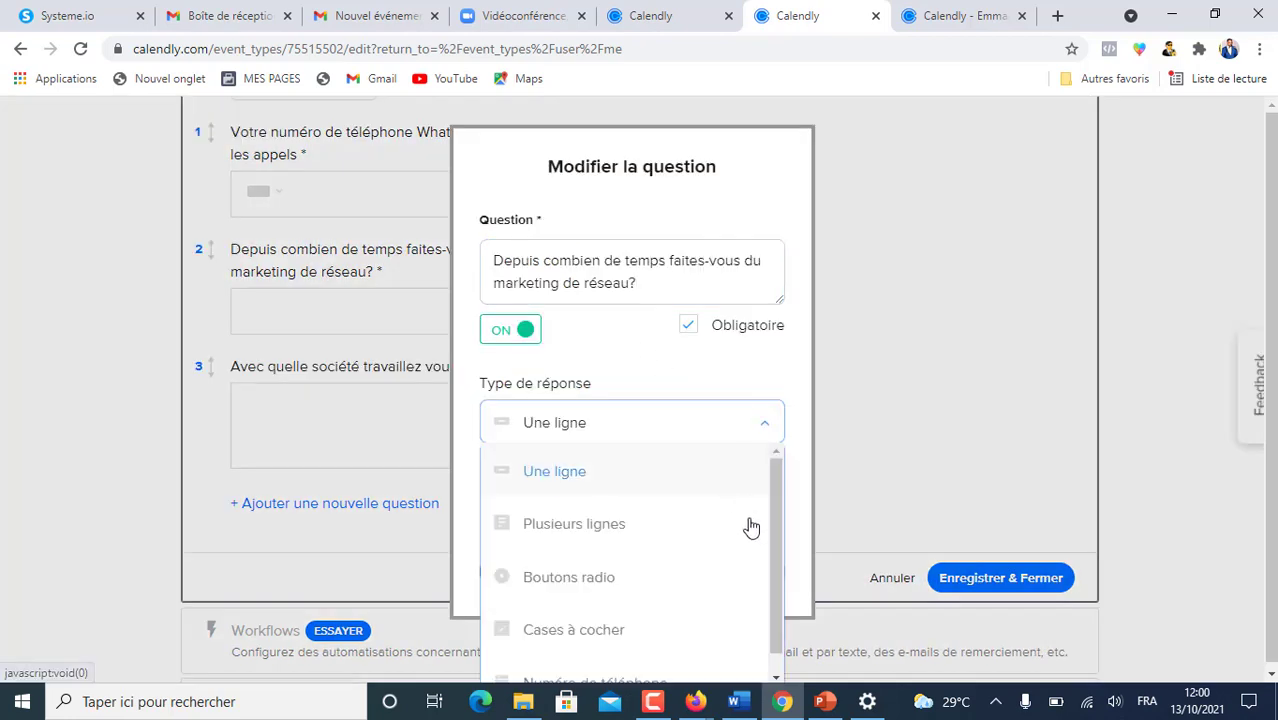
pyautogui.moveTo(773, 491); pyautogui.dragTo(783, 548)
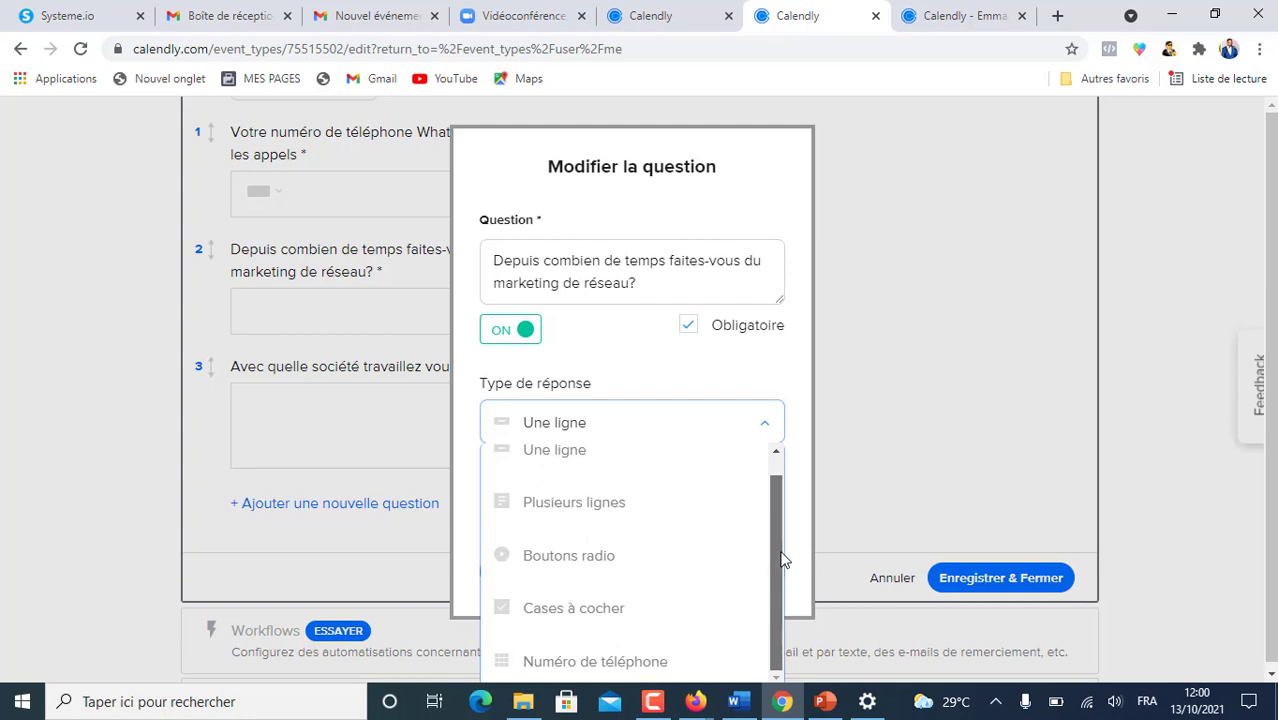
pyautogui.scroll(1, 773, 457)
pyautogui.click(551, 483)
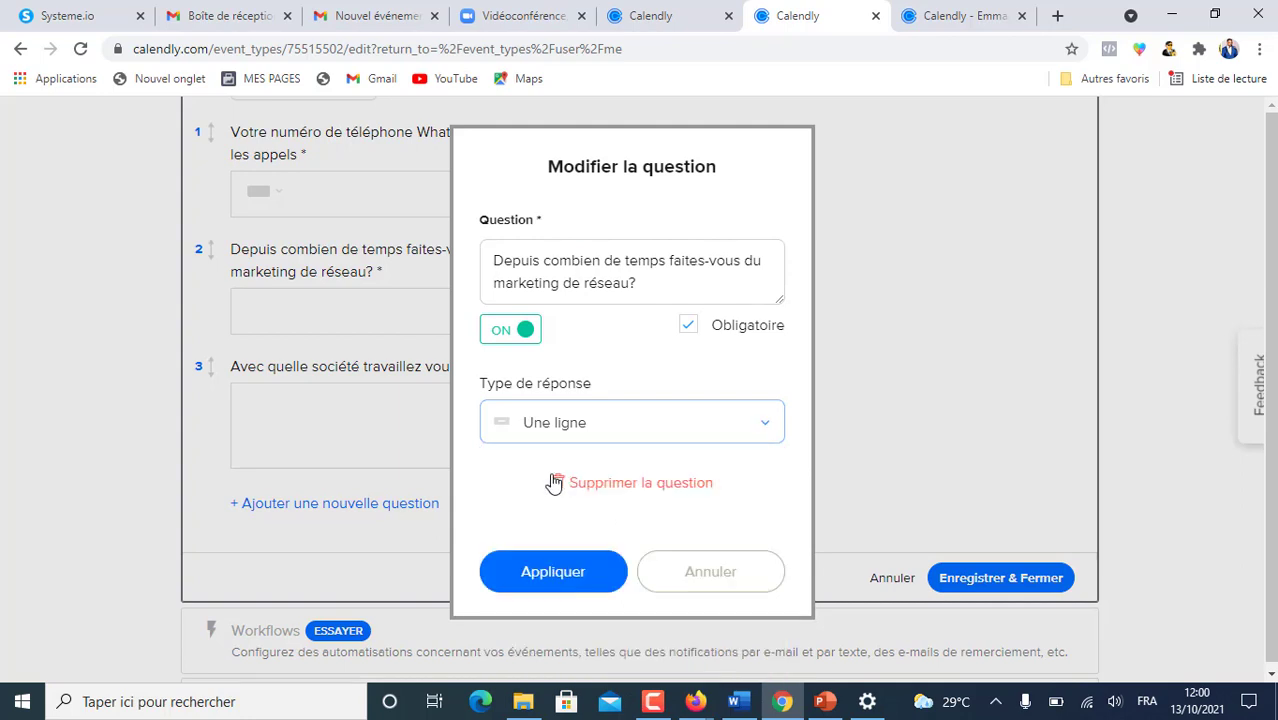
pyautogui.click(358, 510)
# - Copy the average monthly MLM income question from the reference event and add it as question 4
pyautogui.click(358, 510)
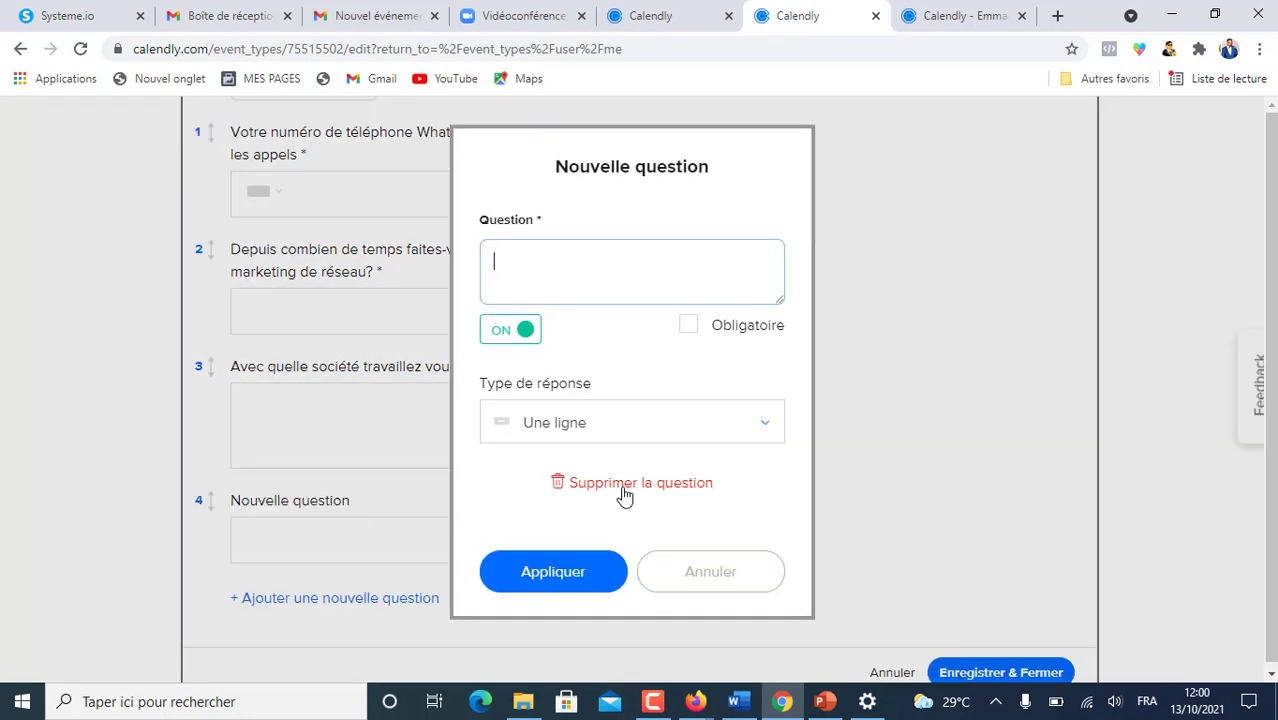
pyautogui.click(660, 17)
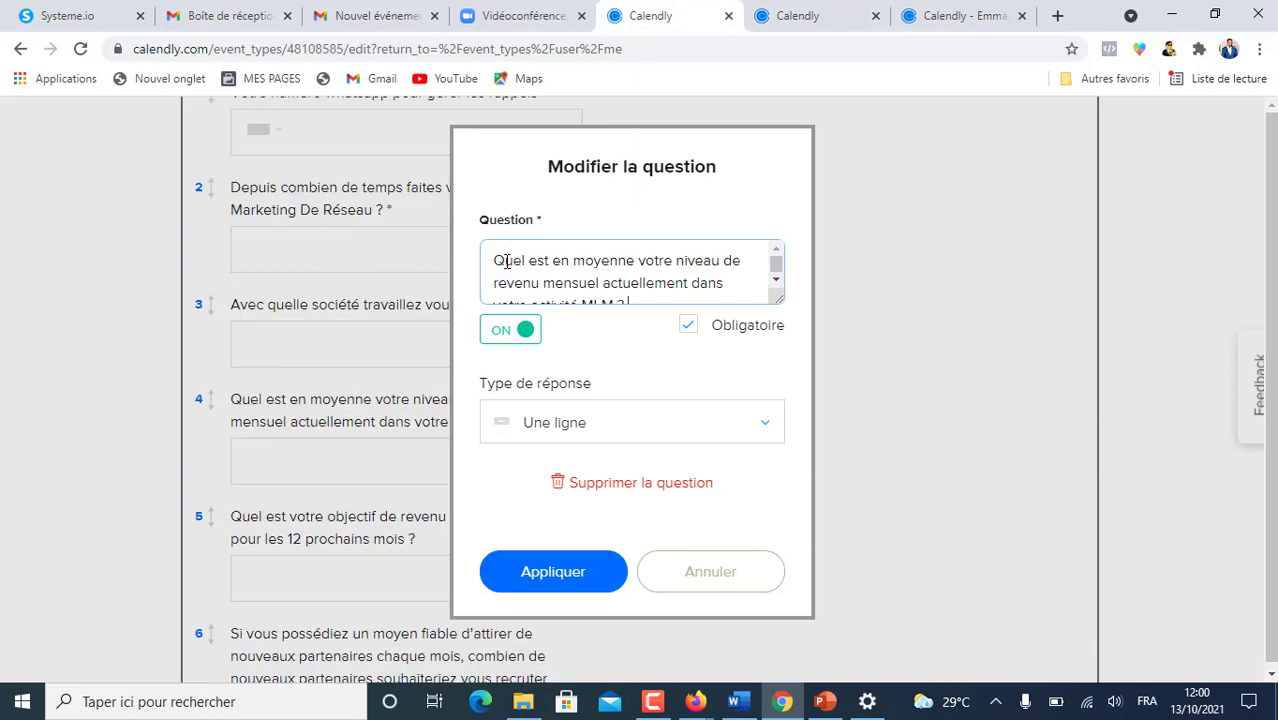
pyautogui.moveTo(500, 260); pyautogui.dragTo(722, 302)
pyautogui.hotkey('ctrl', 'c')
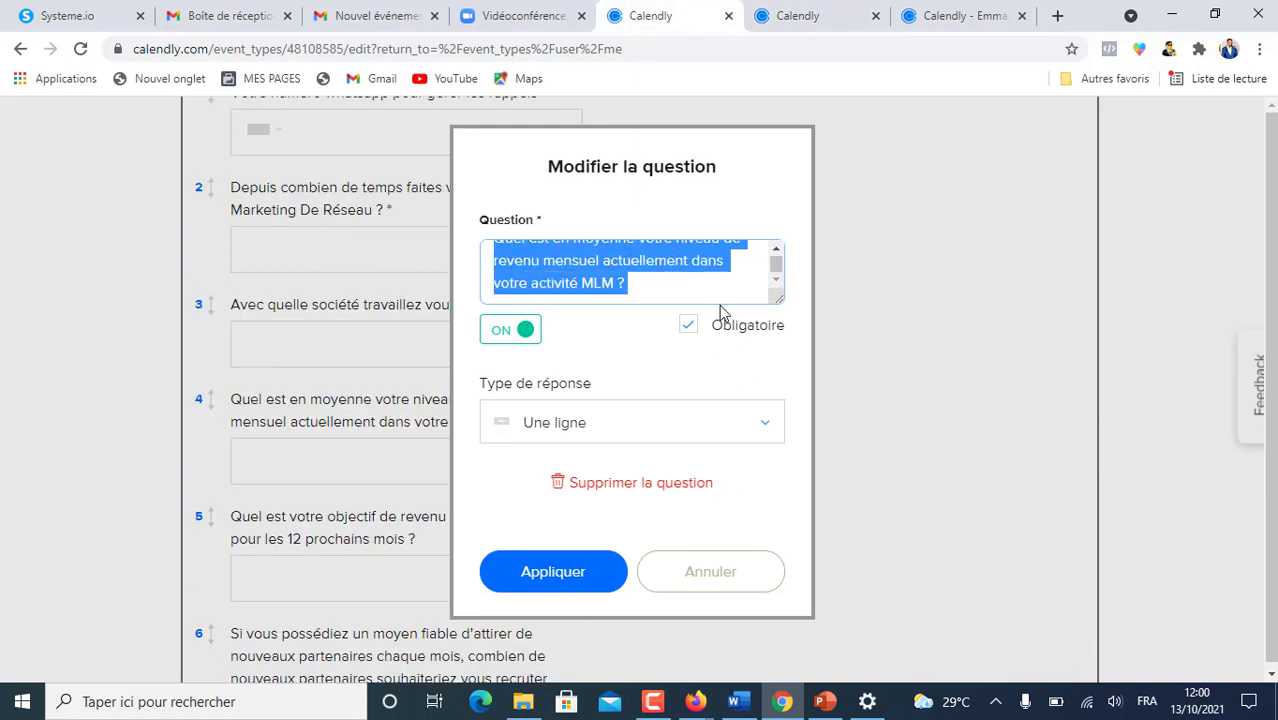
pyautogui.hotkey('ctrl', 'Tab')
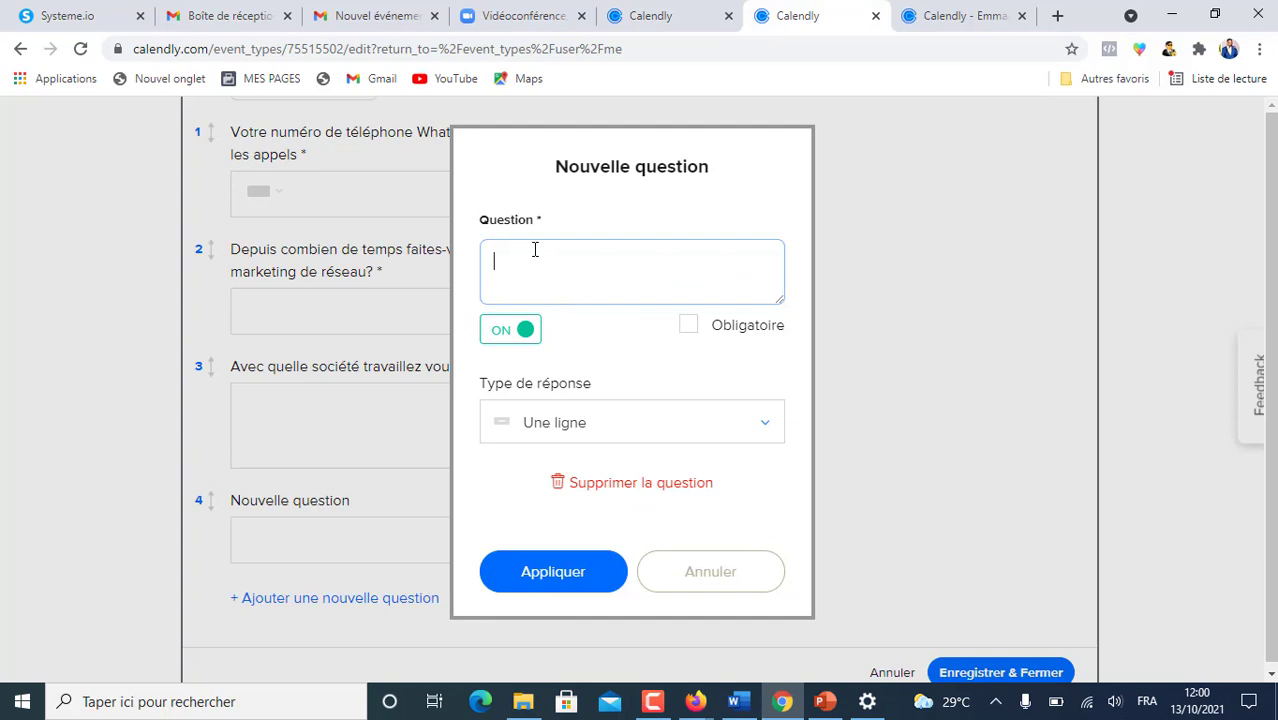
pyautogui.hotkey('ctrl', 'v')
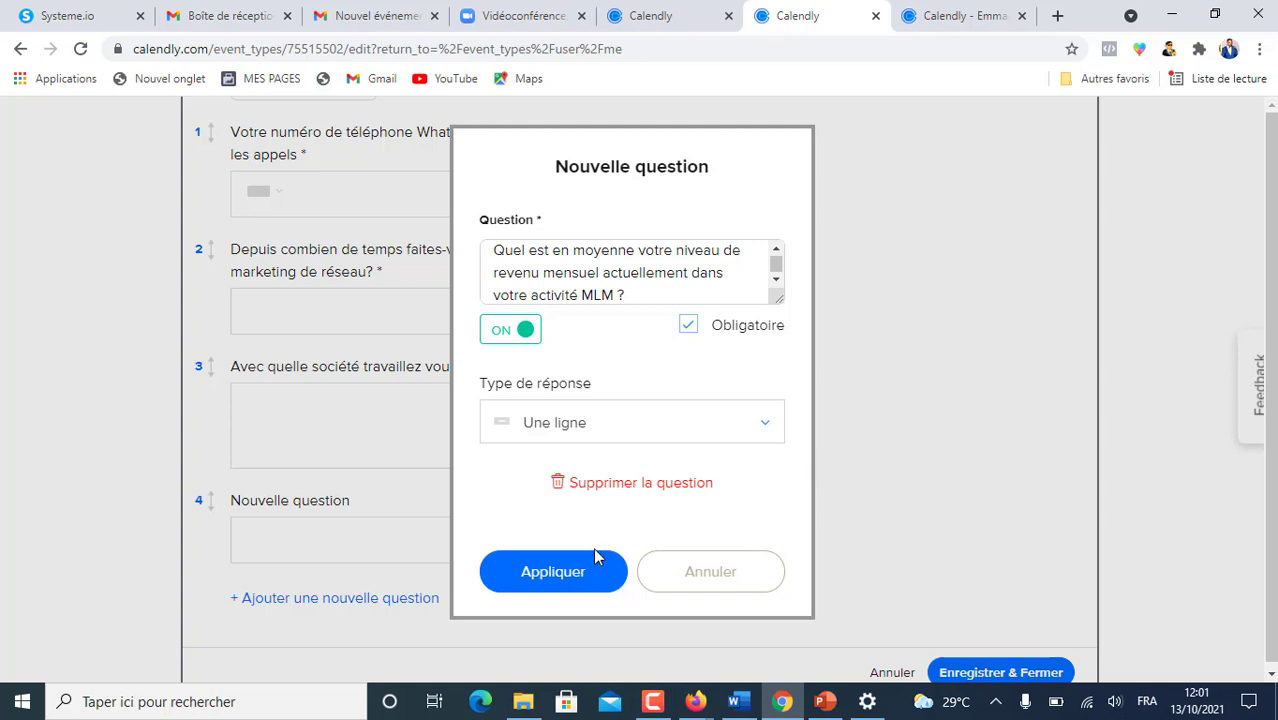
pyautogui.click(563, 574)
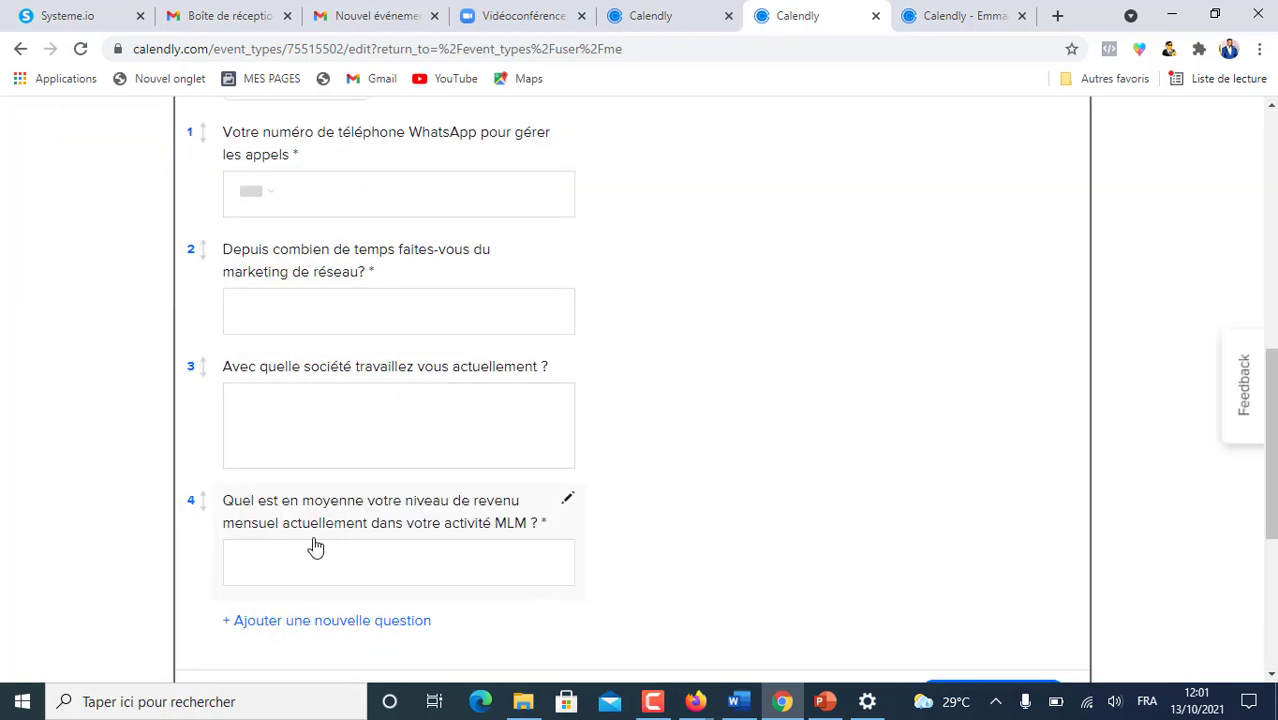
pyautogui.scroll(-1, 305, 548)
# - Add question 5 asking how many partners the invitee would recruit monthly
pyautogui.click(309, 436)
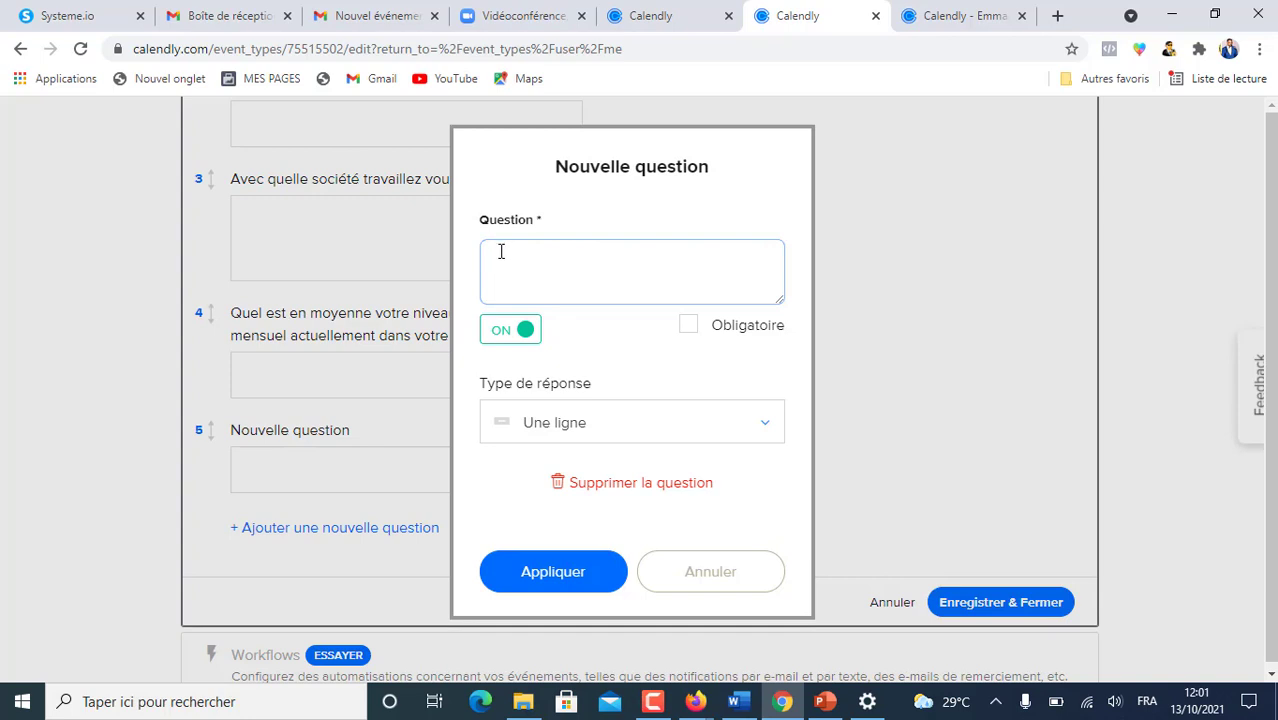
pyautogui.write("Si vous possédiez un moyen fiable d'attirer de nouveaux partenaires chaque mois, combien de nouveaux partenaires souhaiteriez vous recruter mensuellement ?")
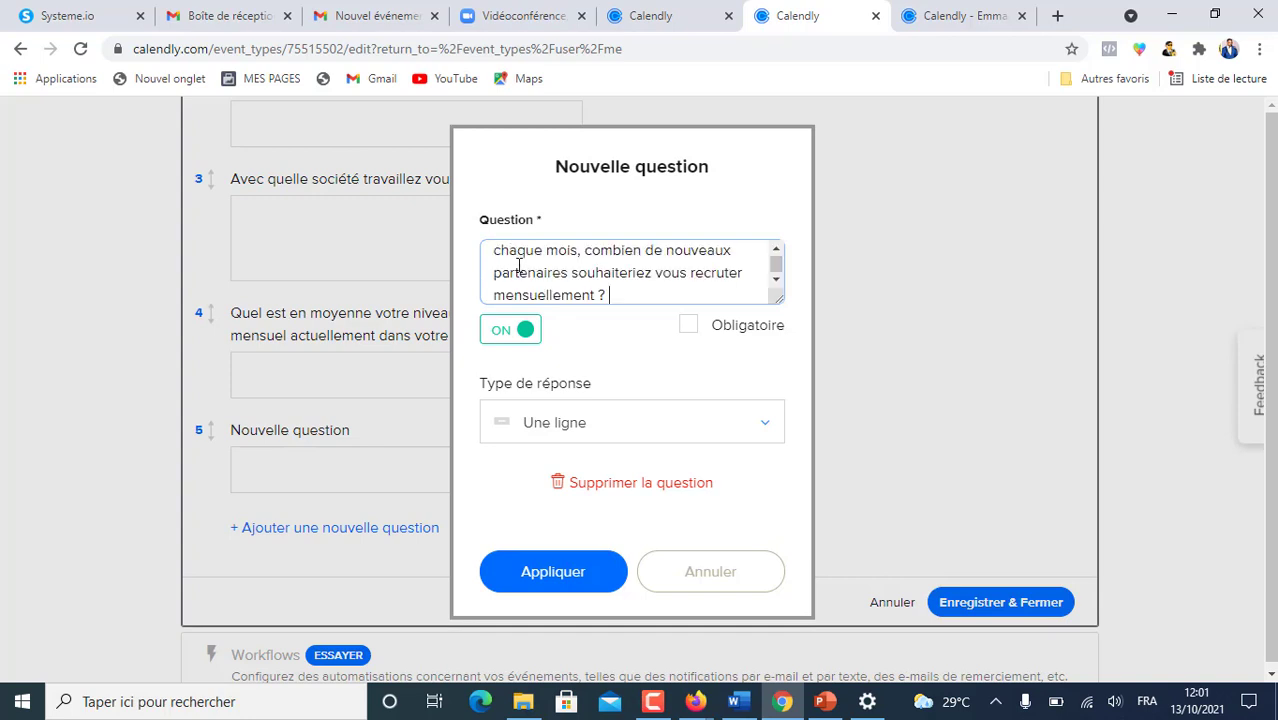
pyautogui.scroll(2, 518, 262)
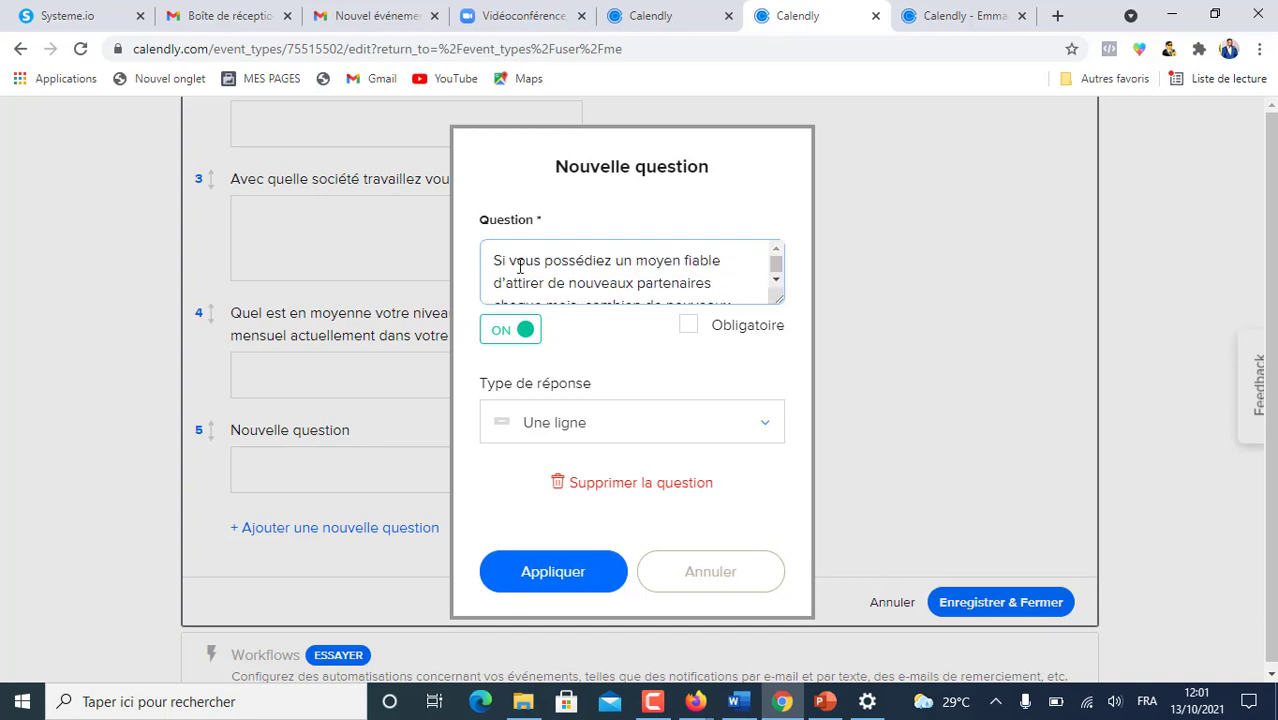
pyautogui.scroll(-2, 675, 266)
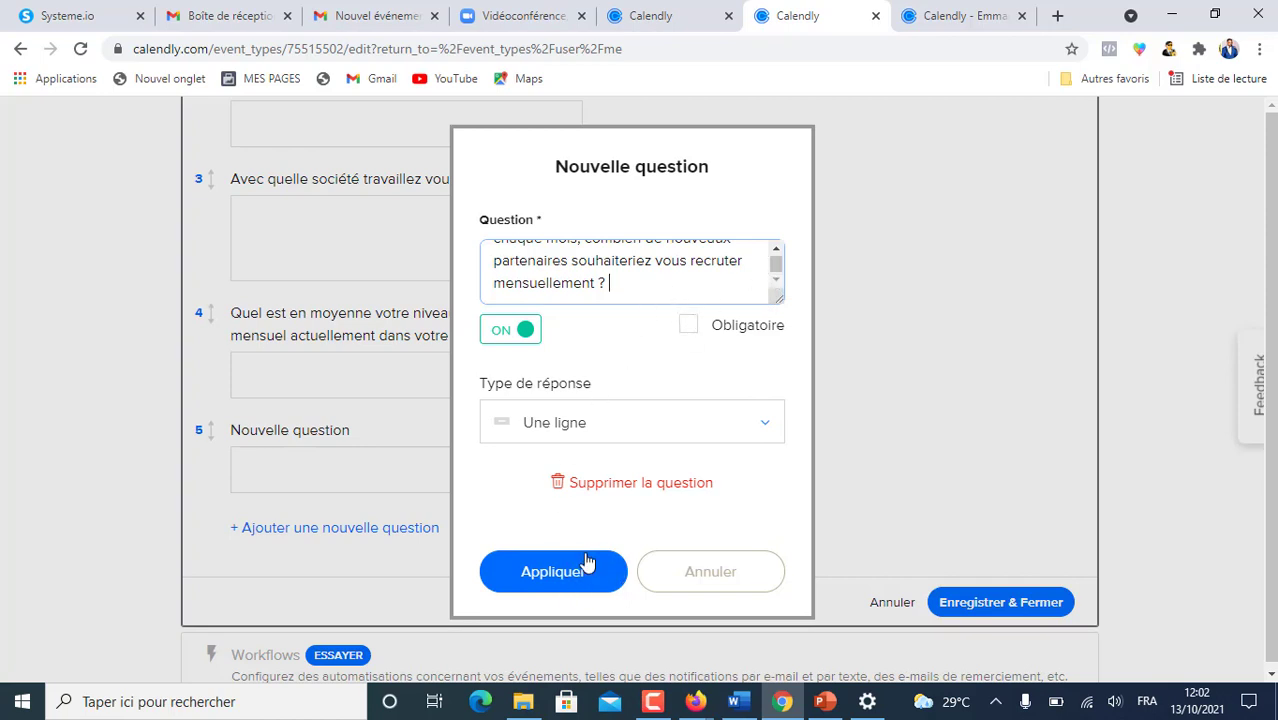
pyautogui.click(560, 578)
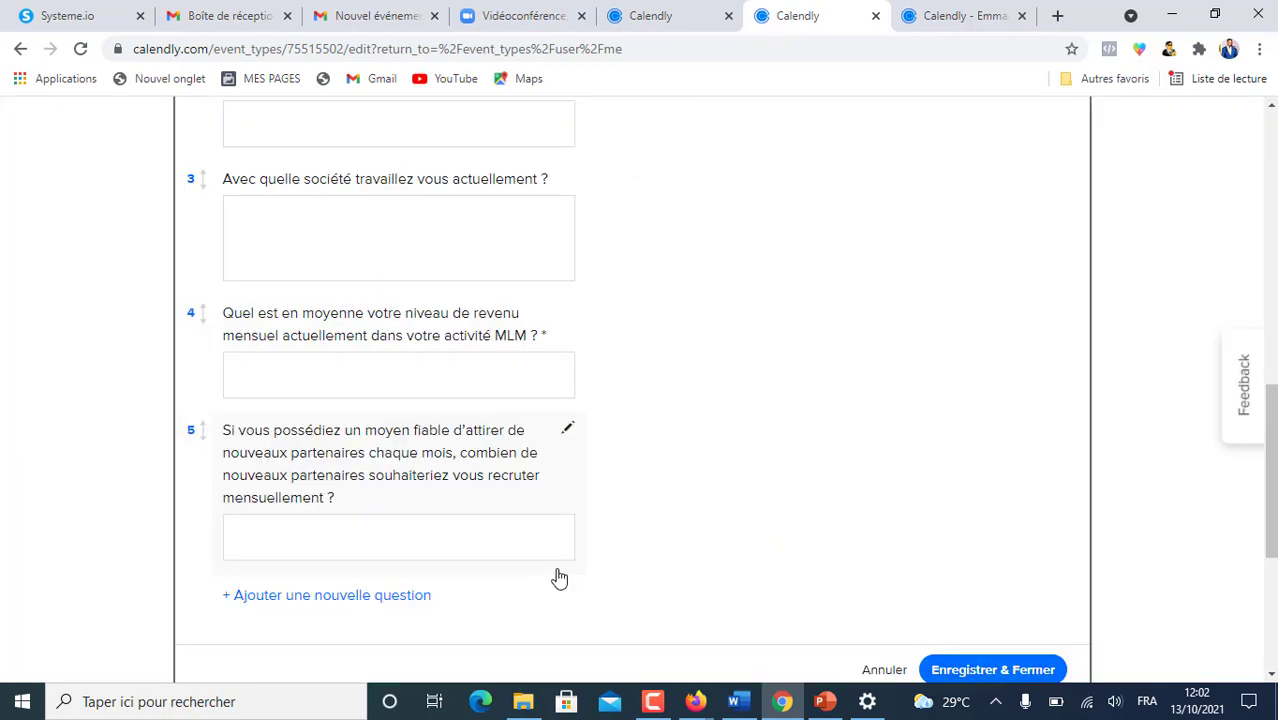
pyautogui.scroll(-2, 624, 400)
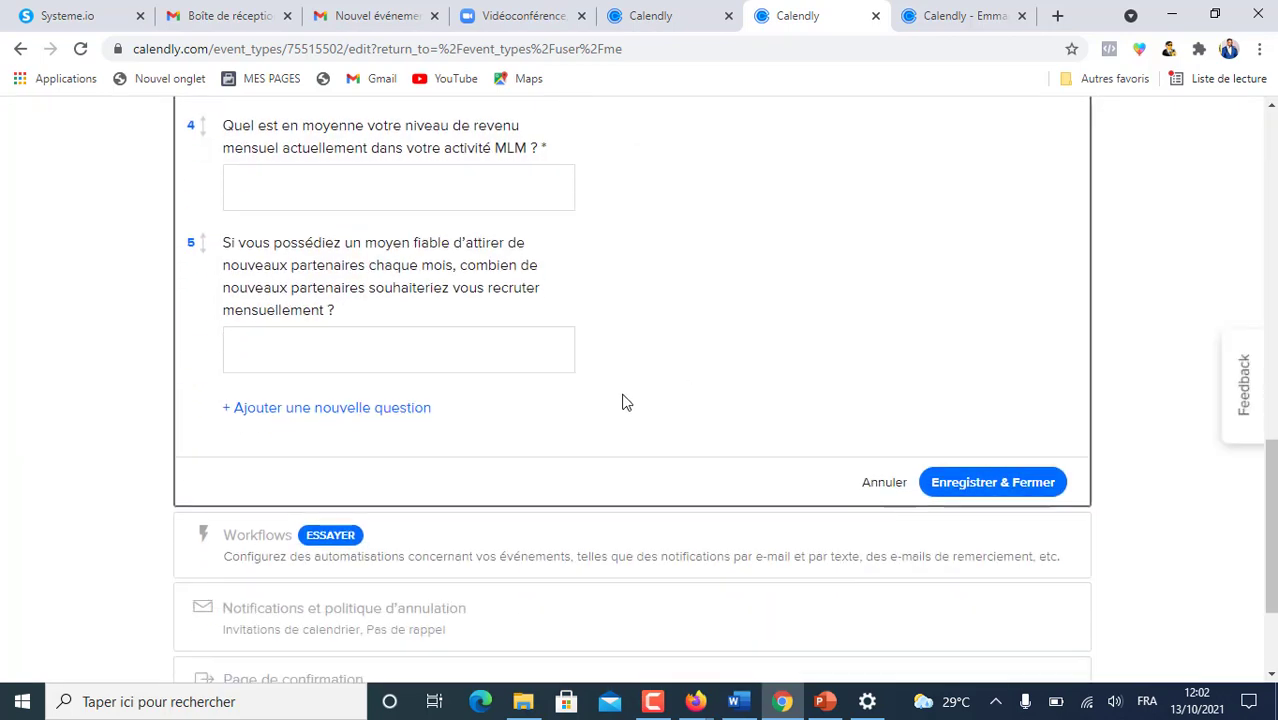
# - Copy the 12-month MLM income goal question from the other event and add it as question 6
pyautogui.click(350, 408)
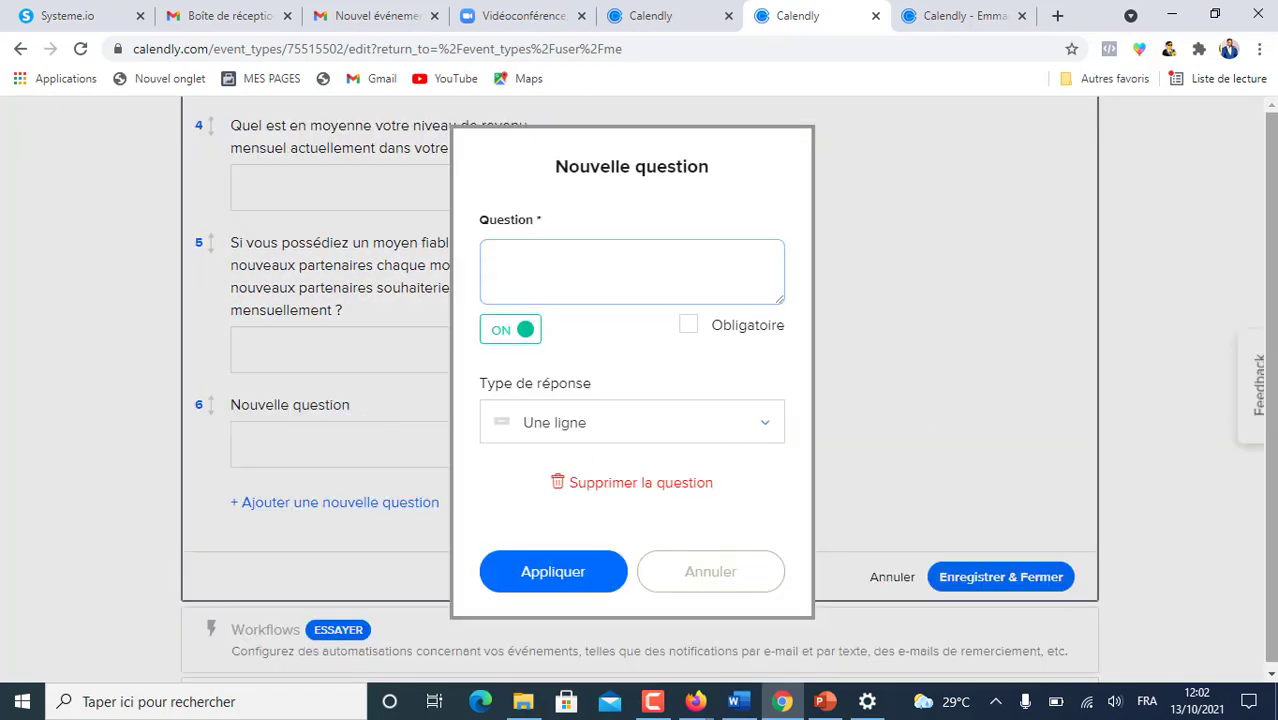
pyautogui.click(663, 17)
pyautogui.click(713, 574)
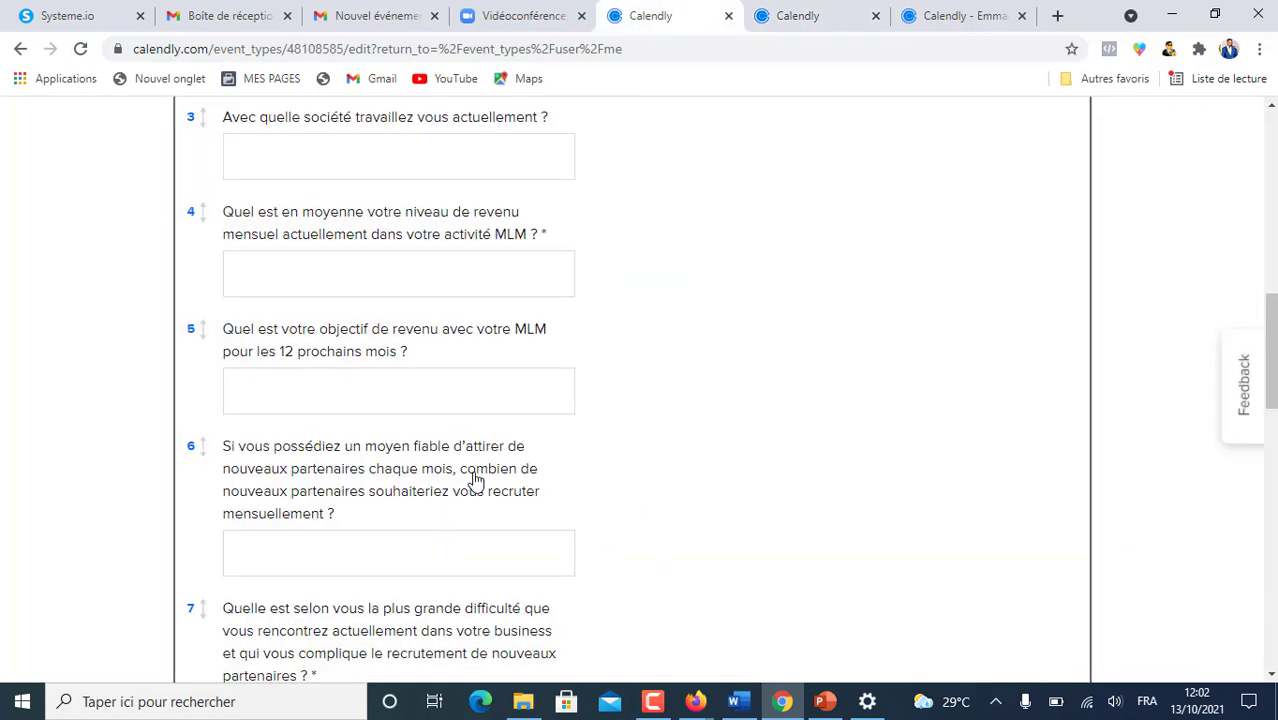
pyautogui.scroll(-2, 436, 473)
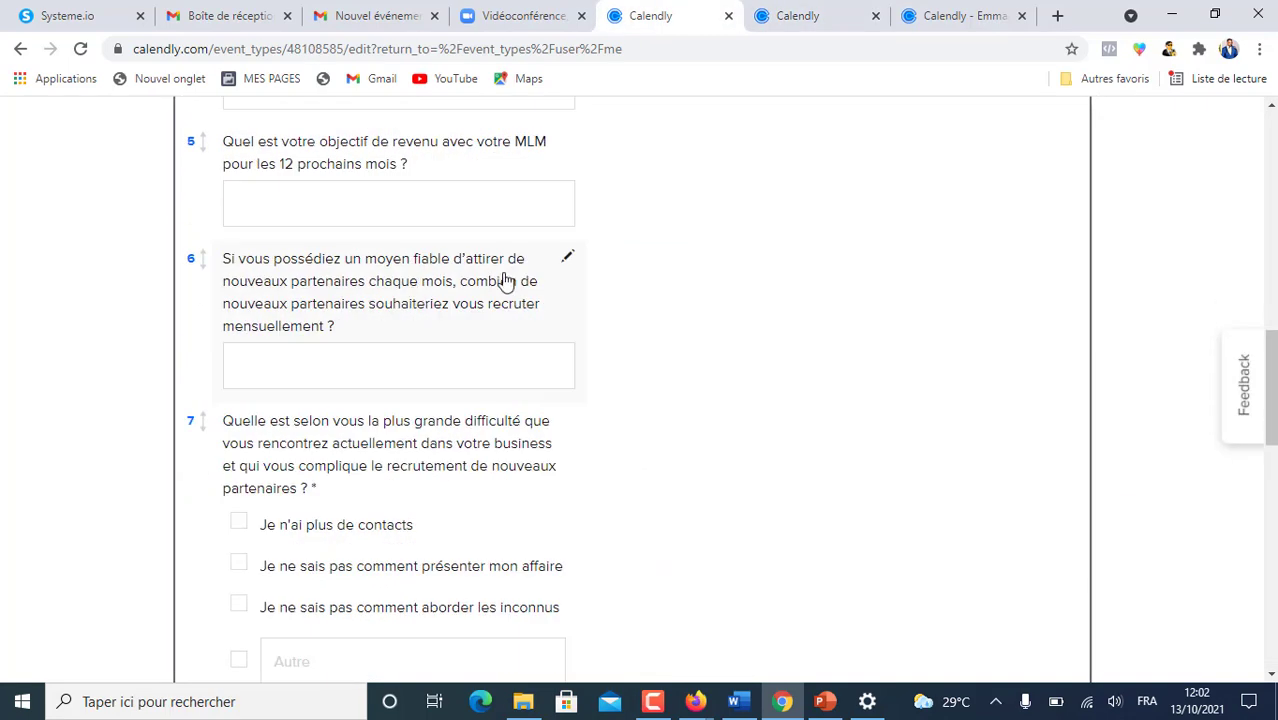
pyautogui.click(566, 262)
pyautogui.hotkey('ctrl', 'Tab')
pyautogui.write('Si vous possédiez un moyen fiable d’attirer de nouveaux partenaires chaque mois, combien de nouveaux partenaires souhaiteriez vous recruter mensuellement ?')
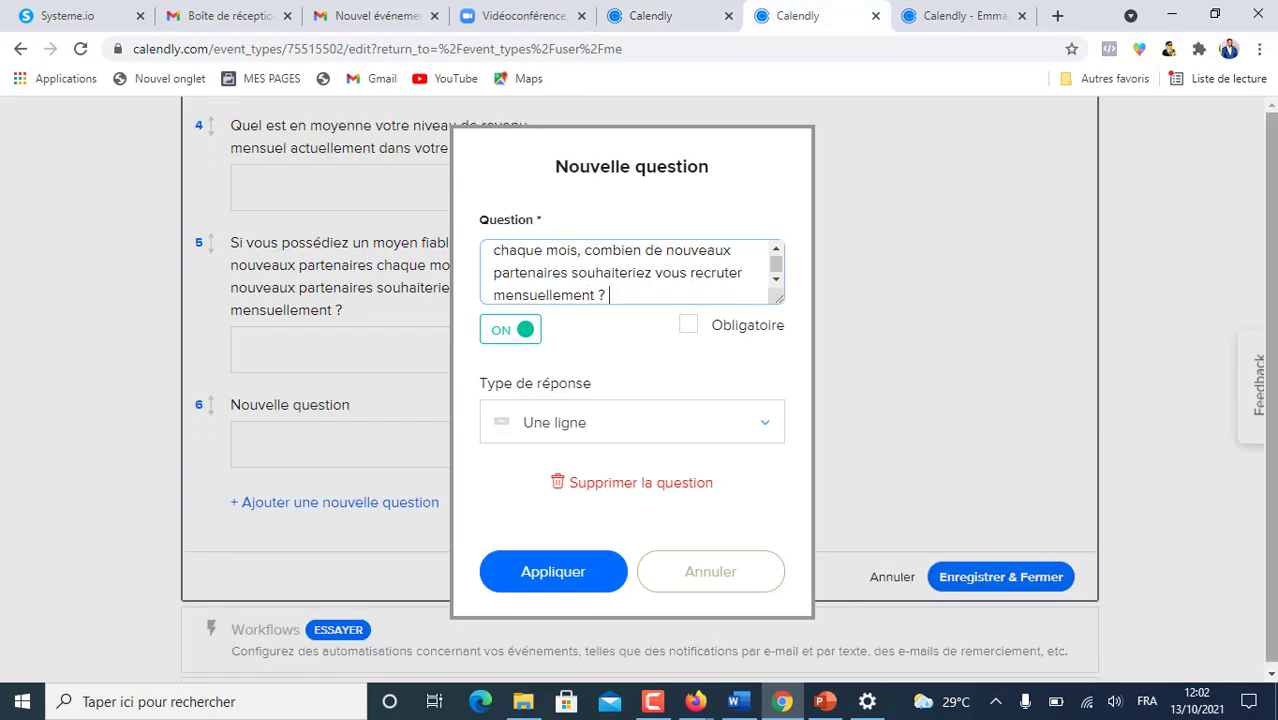
pyautogui.hotkey('ctrl', 'a')
pyautogui.write('Quel est votre objectif de revenu avec votre MLM pour les 12 prochains mois ?')
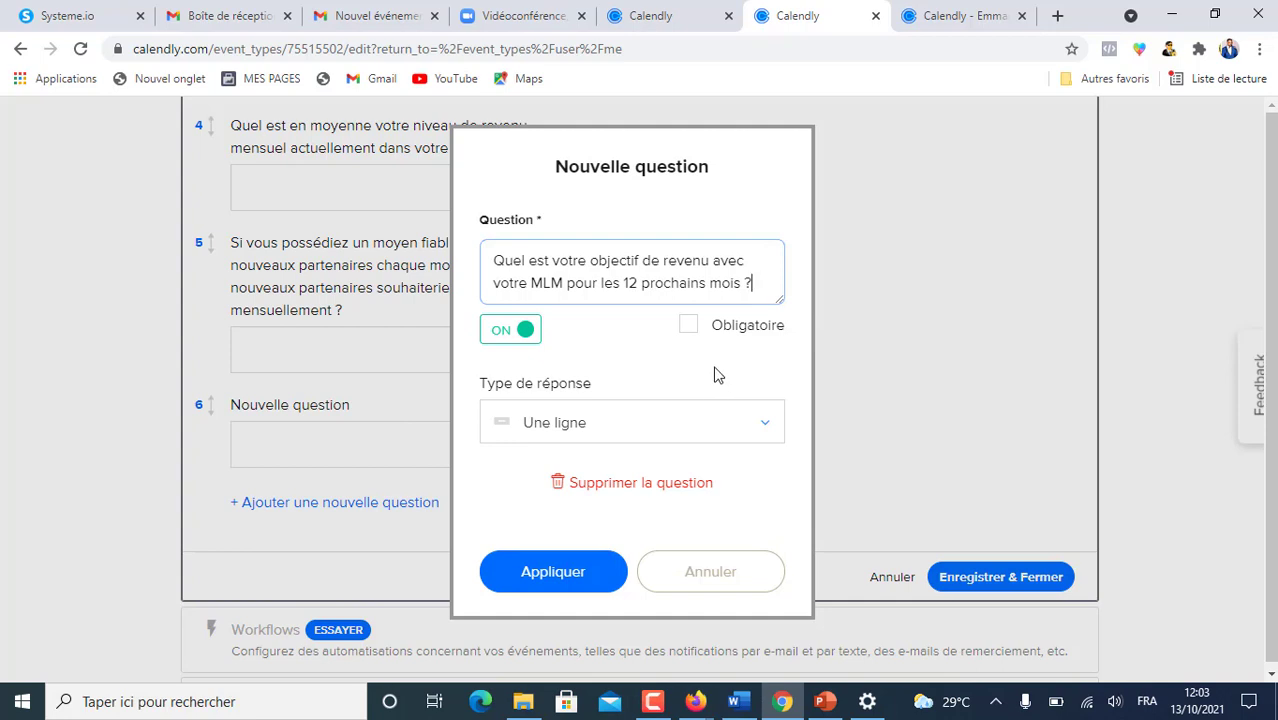
pyautogui.click(553, 572)
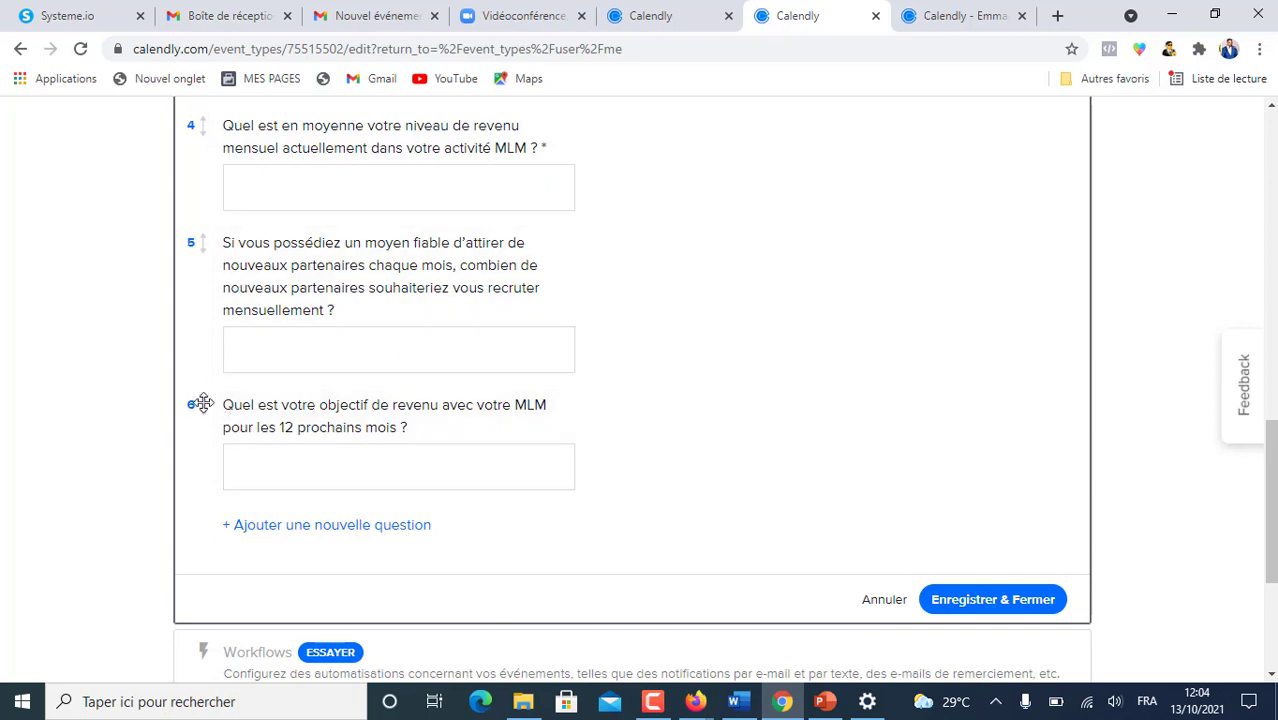
# - Drag the 12-month income goal question above the partner-recruitment question
pyautogui.moveTo(200, 403); pyautogui.dragTo(200, 254)
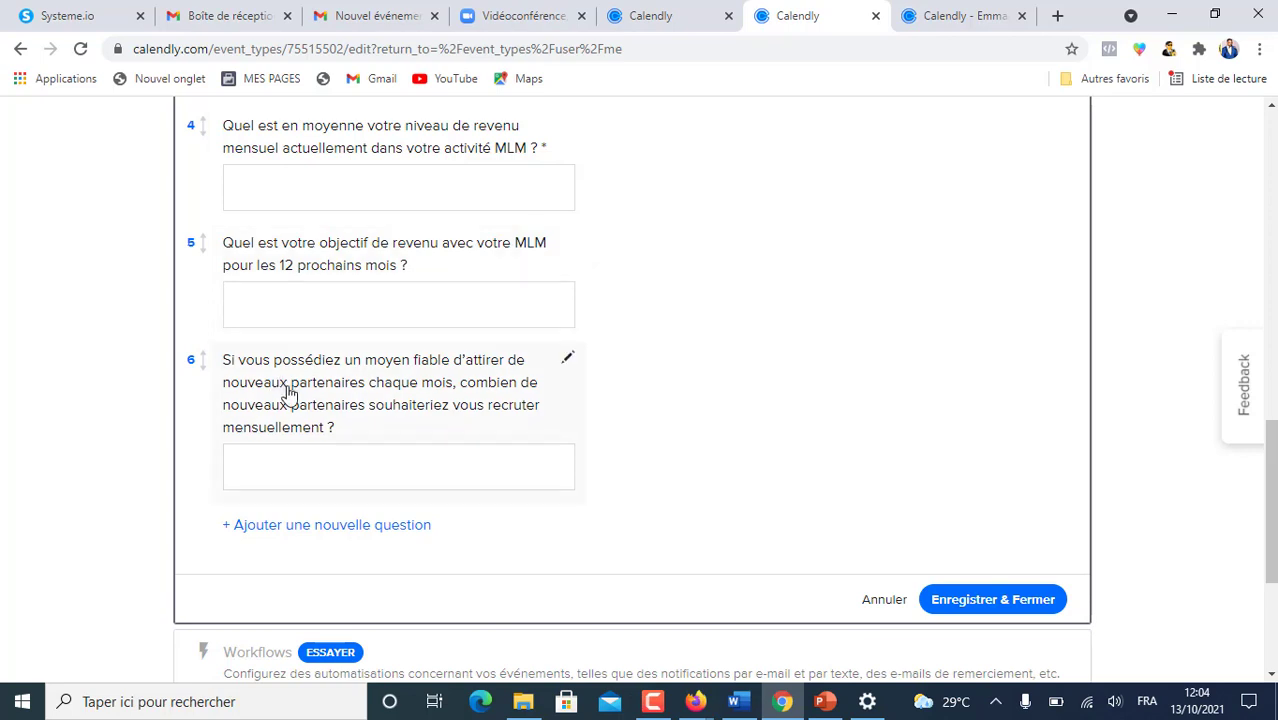
# - Add question 7 on the biggest recruiting difficulty with a Cases à cocher answer type
pyautogui.click(315, 526)
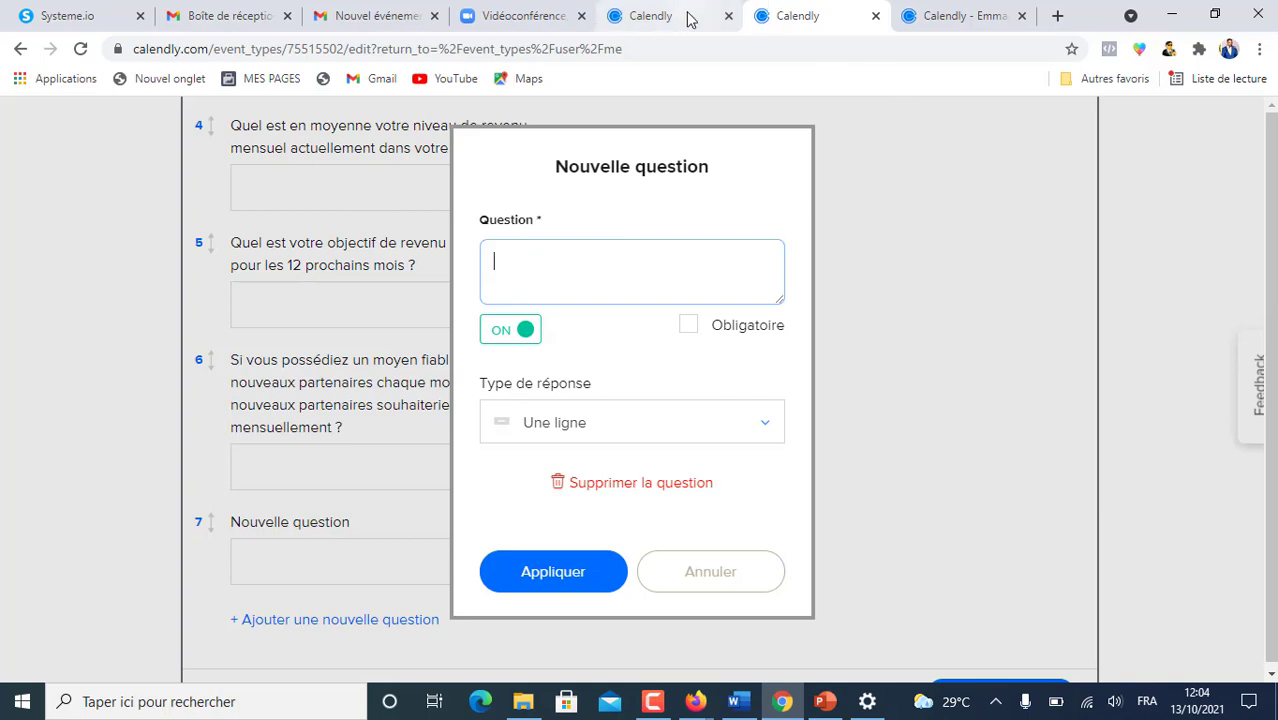
pyautogui.hotkey('ctrl', 'v')
pyautogui.scroll(2, 693, 297)
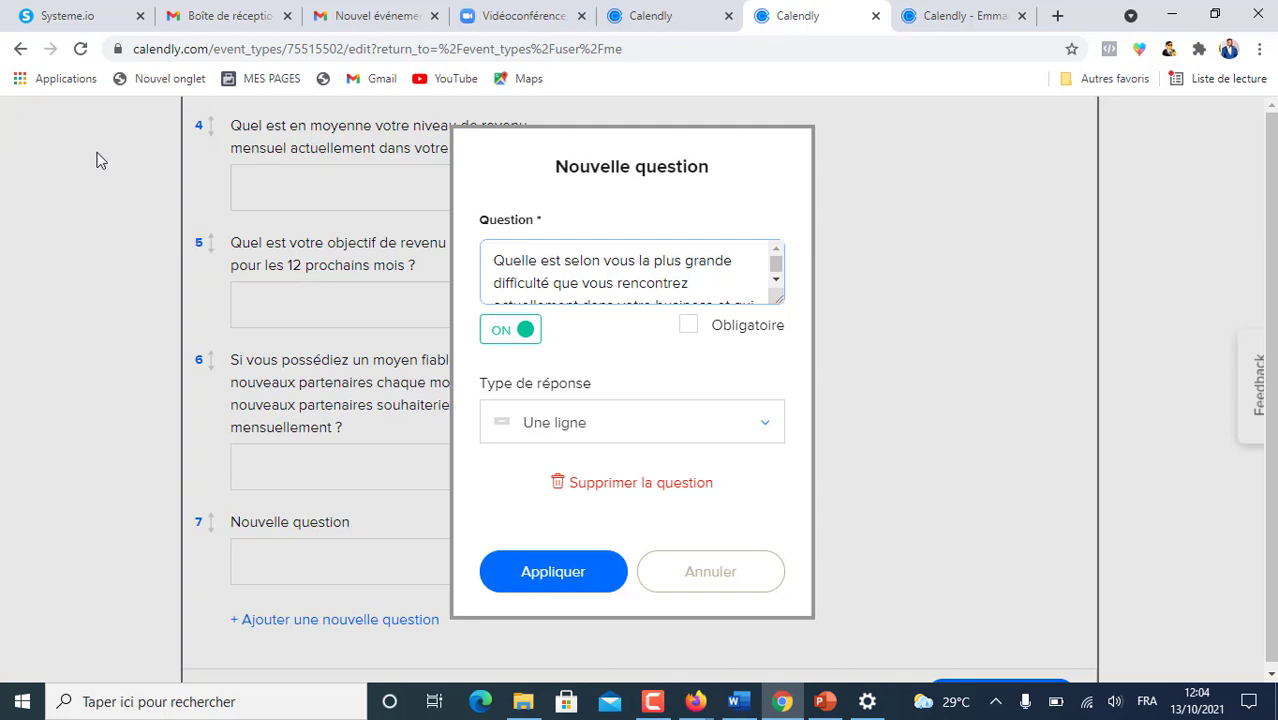
pyautogui.click(762, 422)
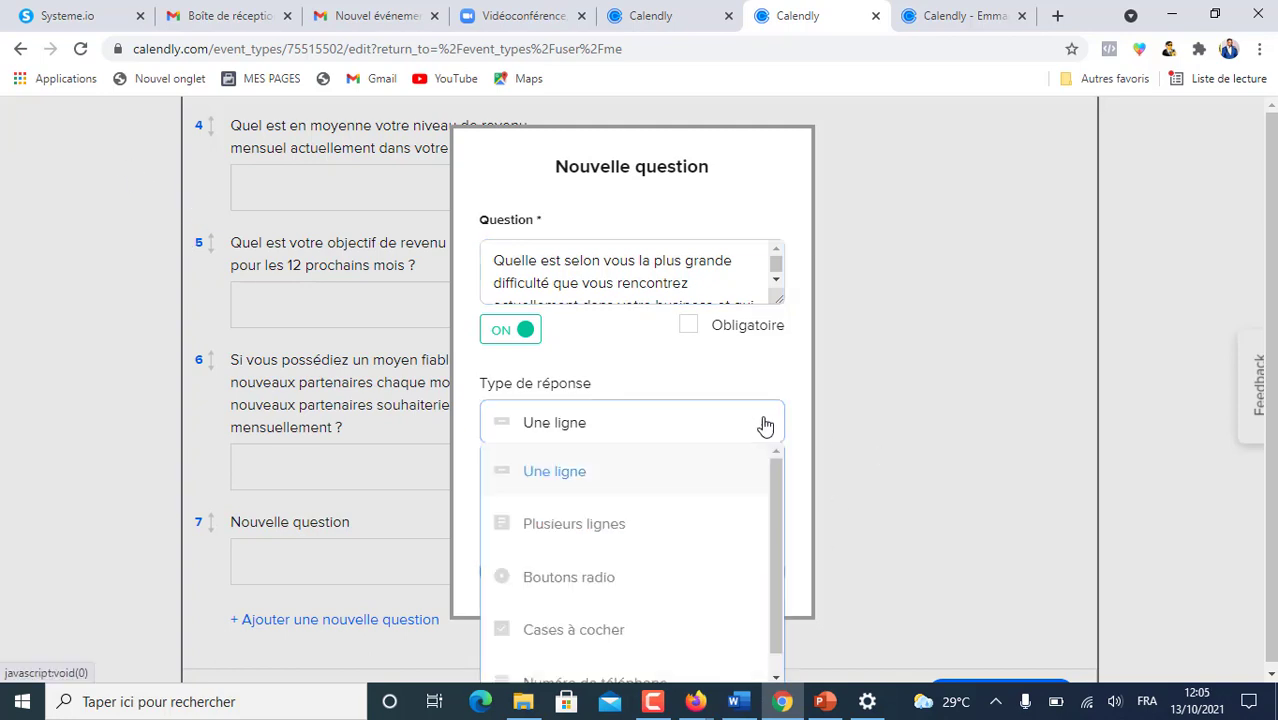
pyautogui.moveTo(775, 481); pyautogui.dragTo(768, 613)
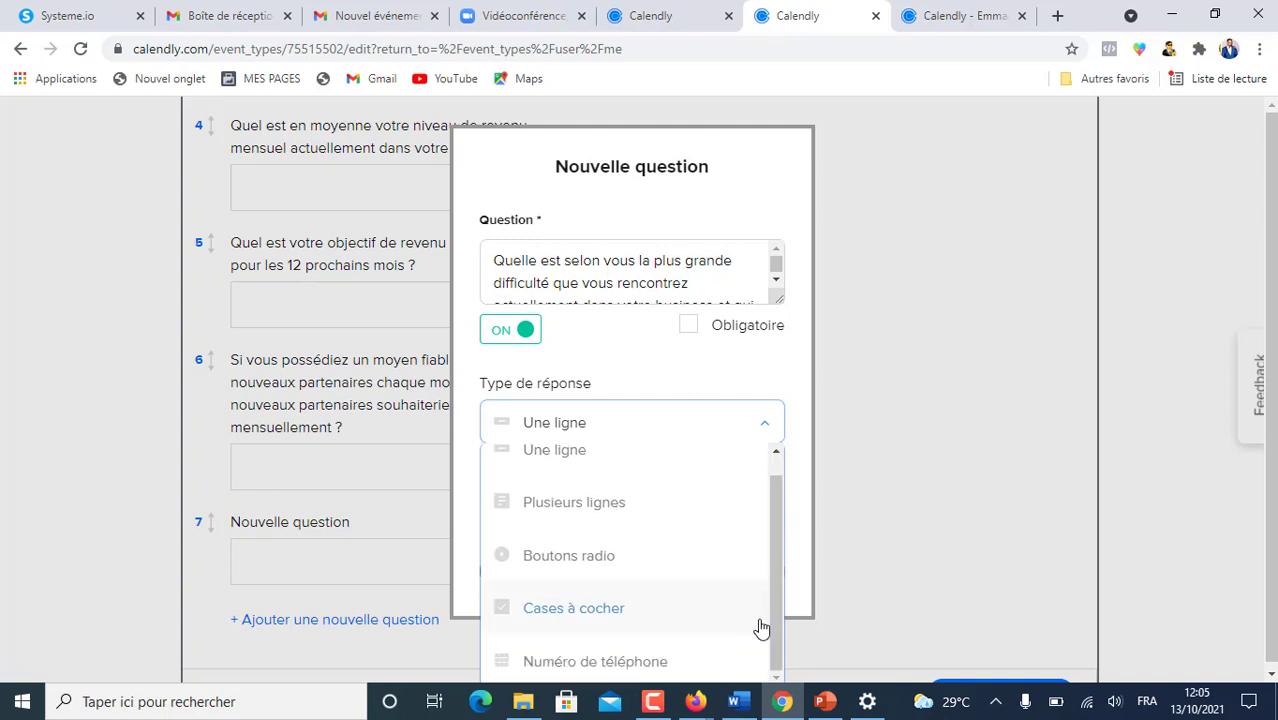
pyautogui.click(547, 608)
pyautogui.scroll(-2, 712, 506)
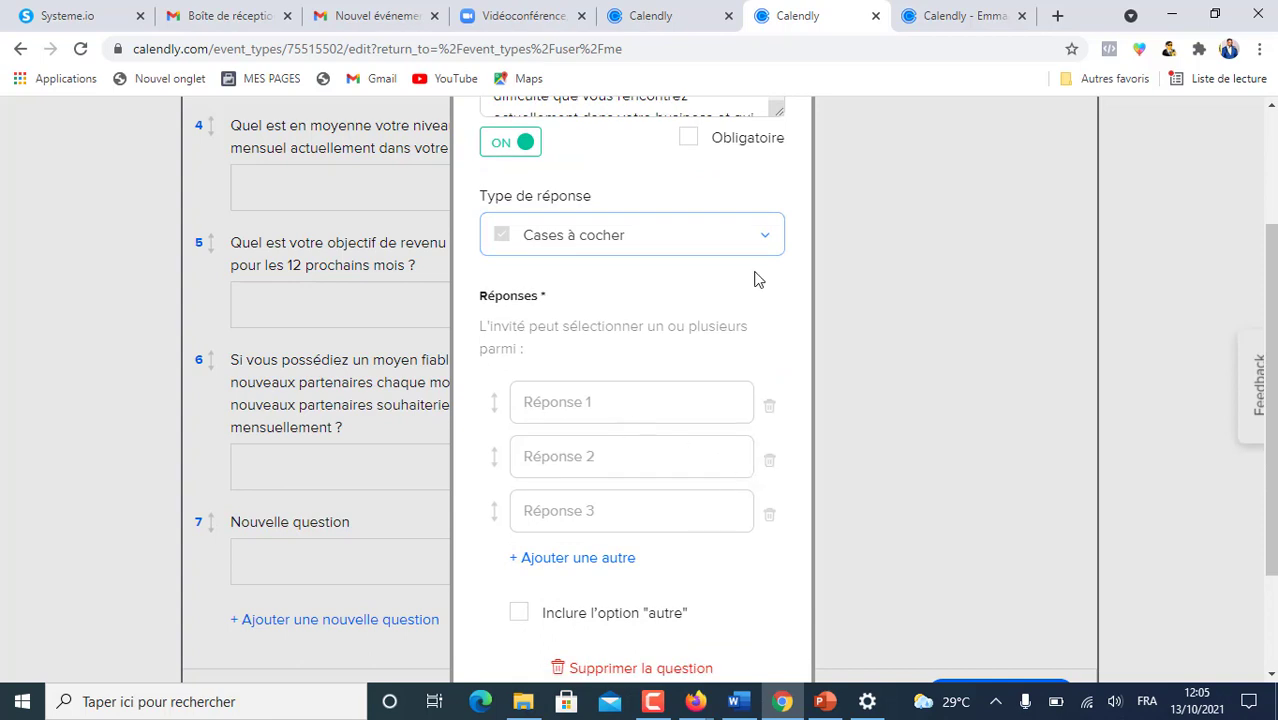
# - Copy in the three answers: no more contacts, presenting the business, approaching strangers
pyautogui.click(680, 22)
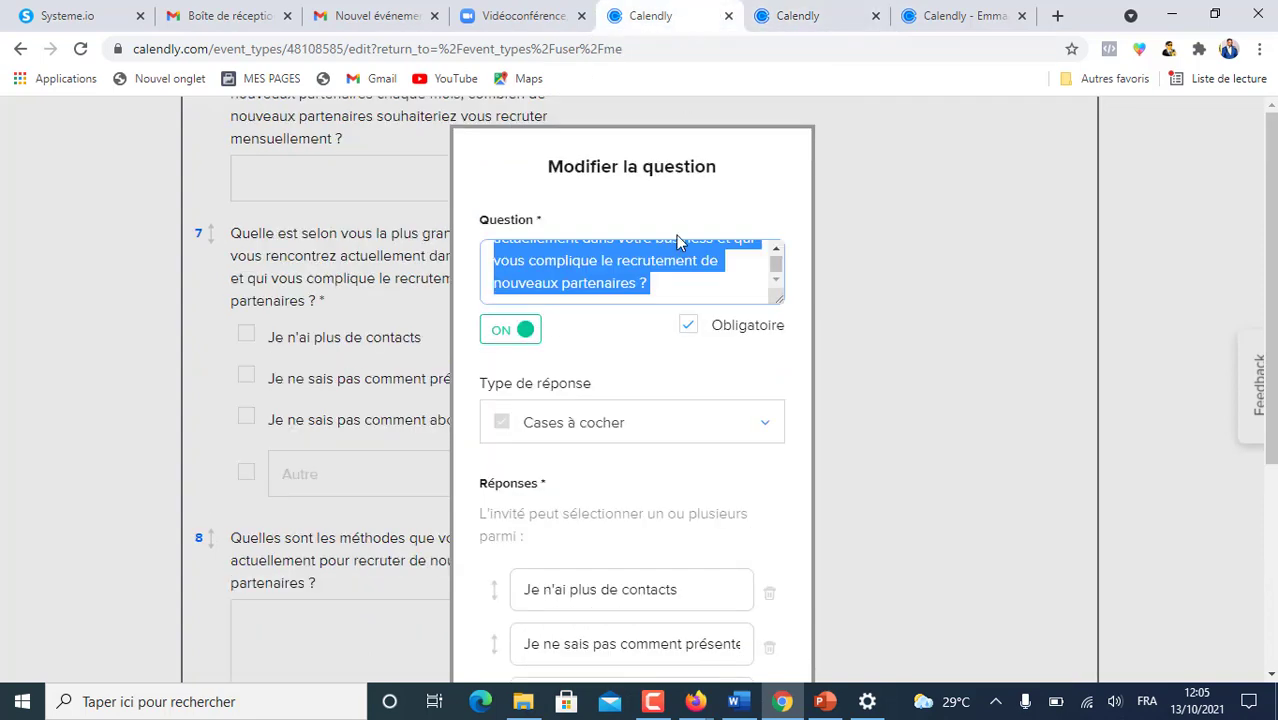
pyautogui.scroll(-2, 676, 465)
pyautogui.hotkey('ctrl', 'Tab')
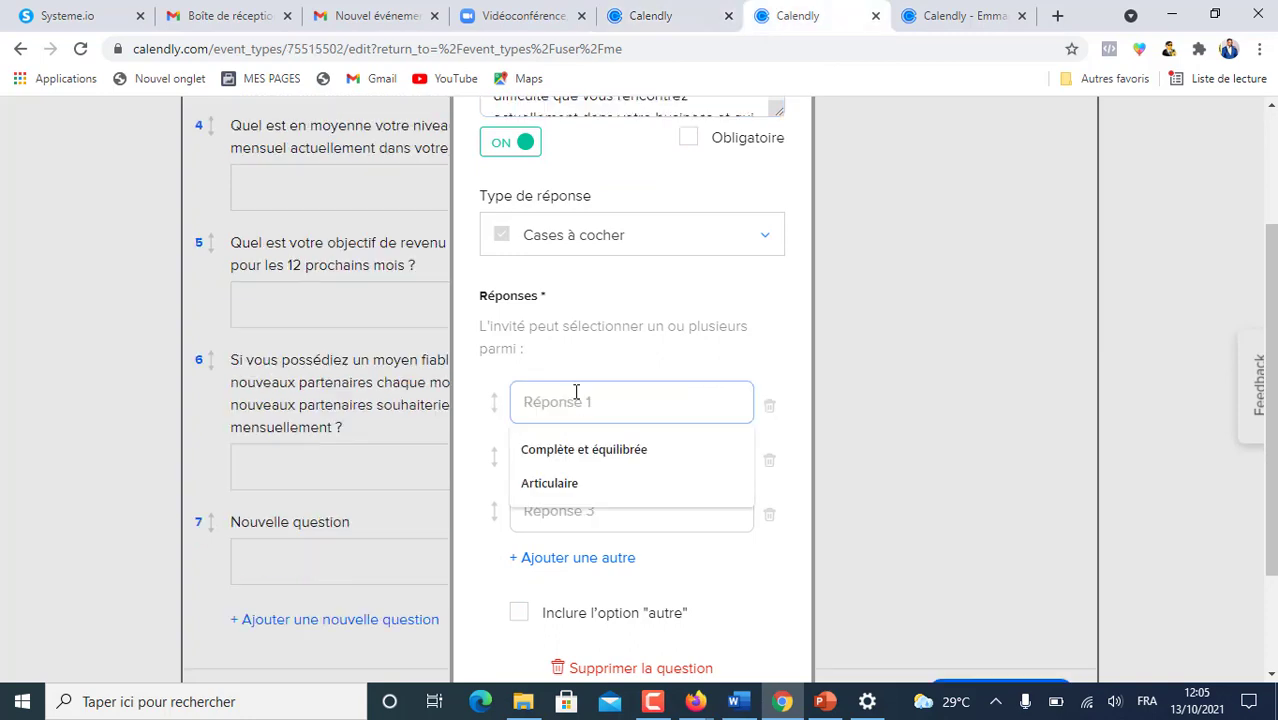
pyautogui.write("Je n'ai plus de contacts")
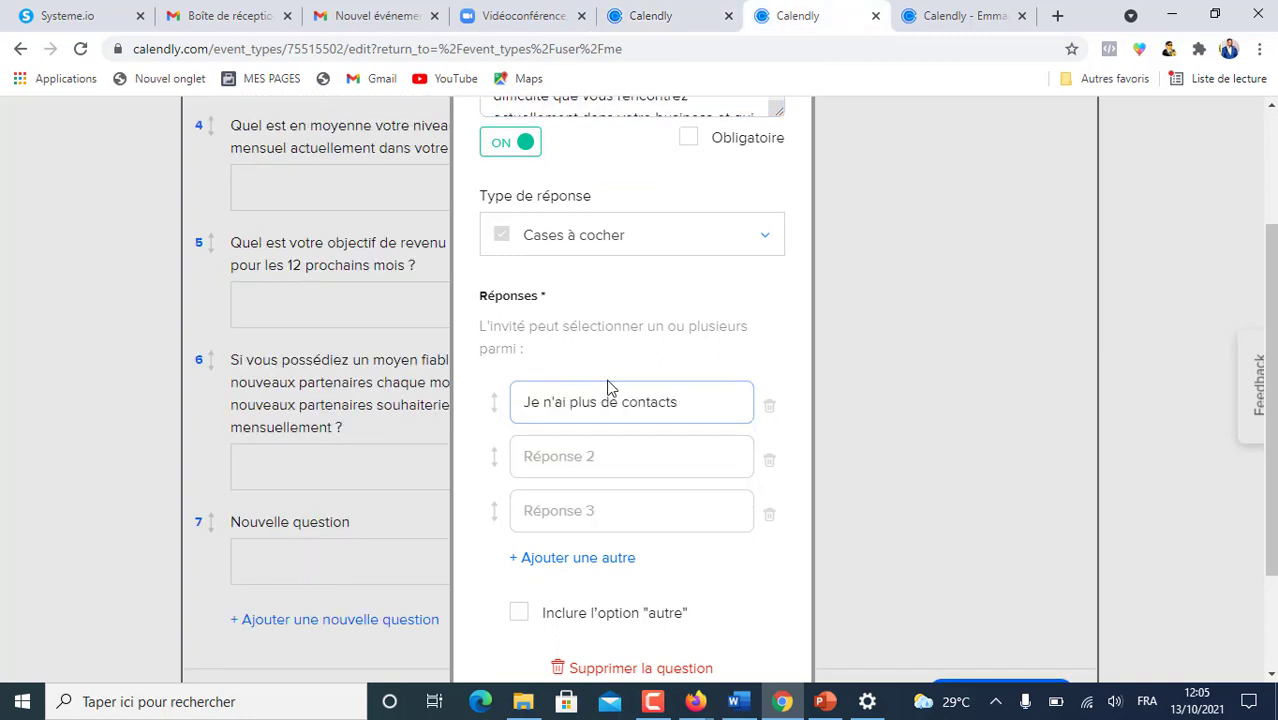
pyautogui.click(652, 14)
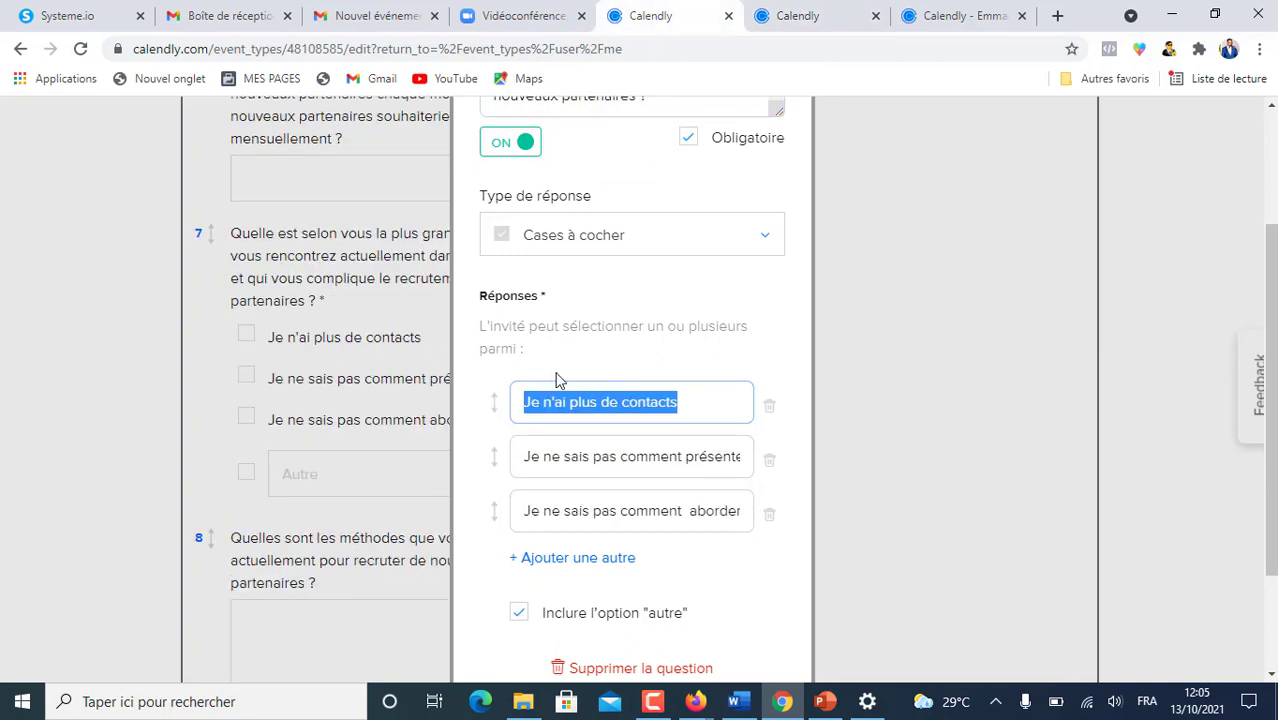
pyautogui.hotkey('ctrl', 'Tab')
pyautogui.click(559, 459)
pyautogui.hotkey('ctrl', 'v')
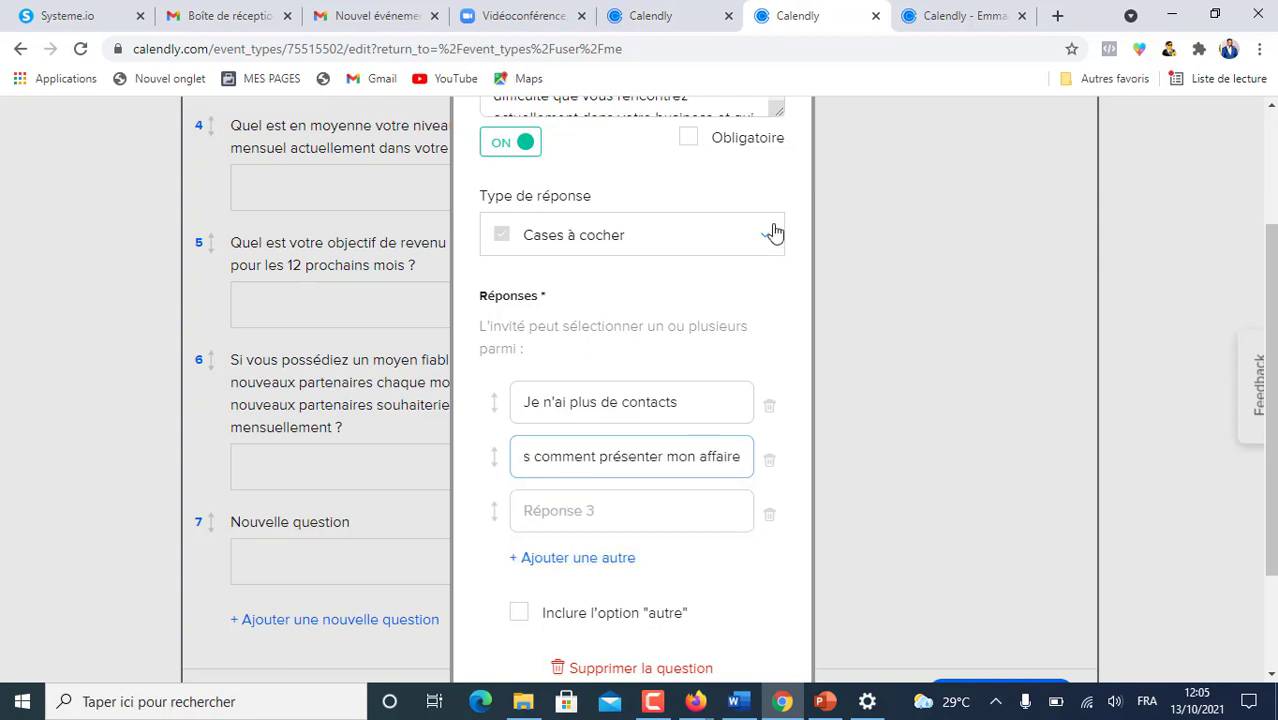
pyautogui.click(662, 14)
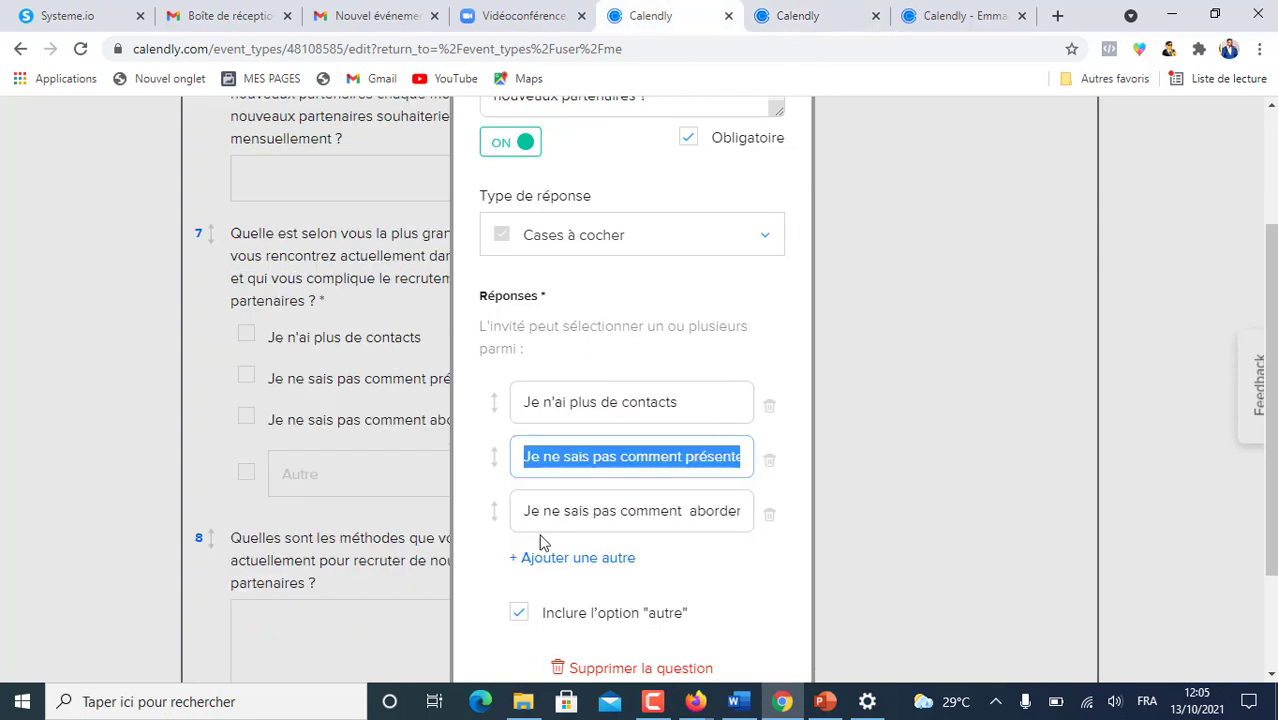
pyautogui.moveTo(523, 517); pyautogui.dragTo(846, 526)
pyautogui.click(798, 16)
pyautogui.click(530, 515)
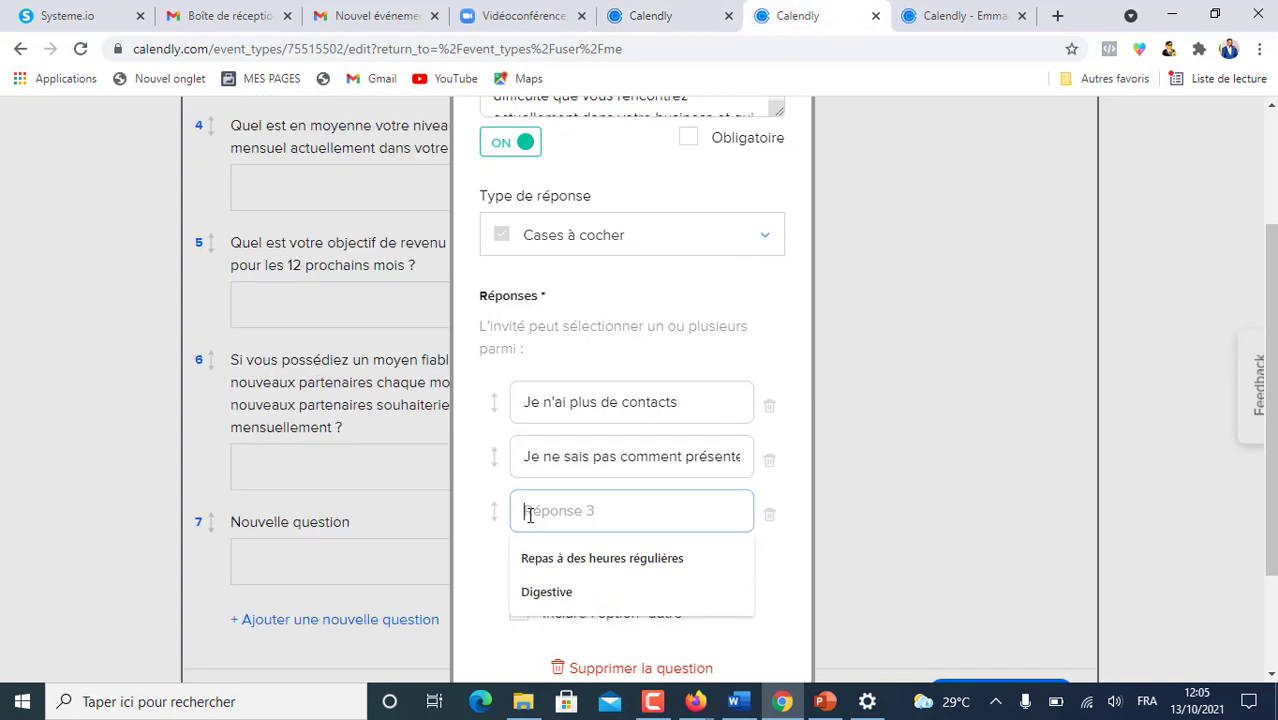
pyautogui.hotkey('ctrl', 'v')
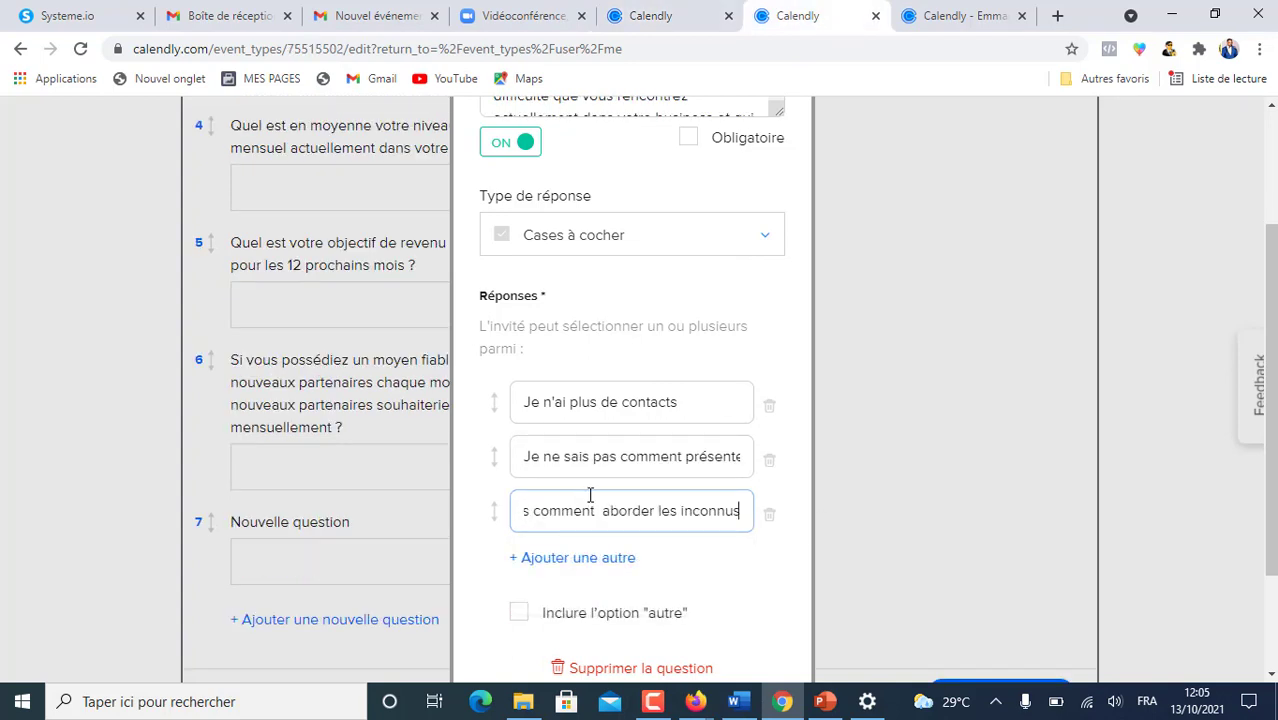
# - Allow an extra 'autre' answer, make question 7 required, and apply it
pyautogui.scroll(-2, 698, 448)
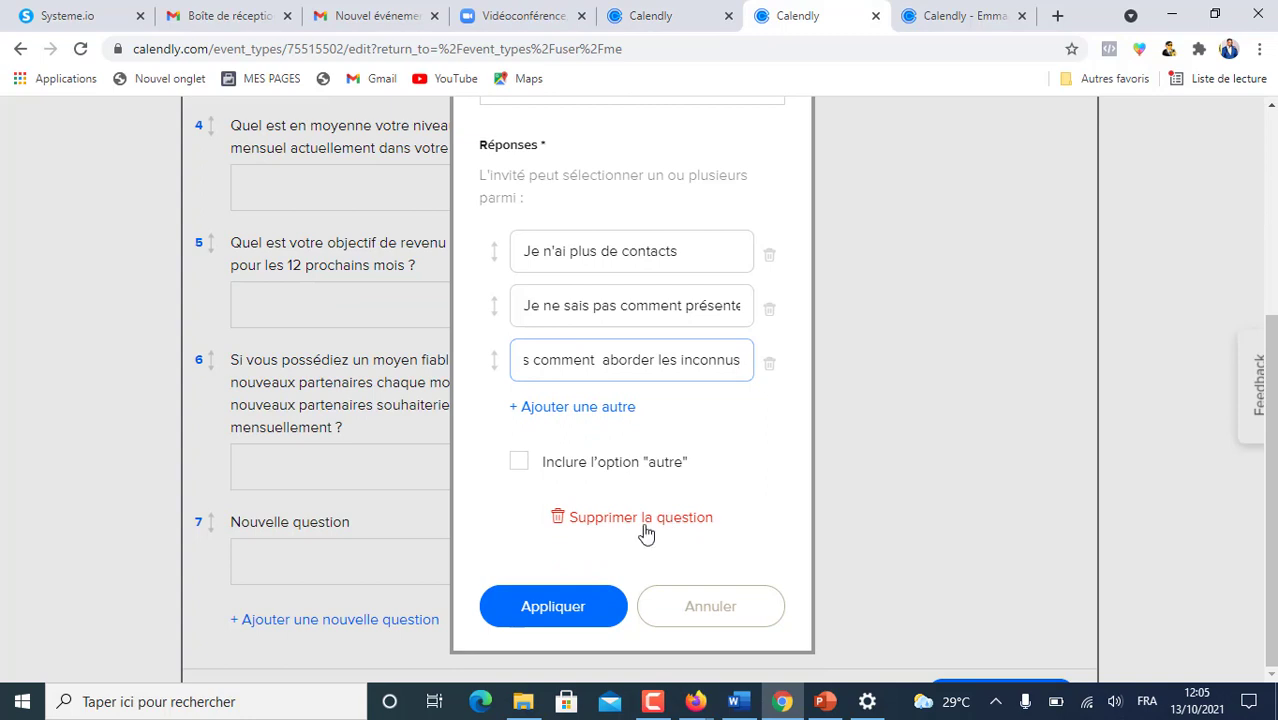
pyautogui.click(519, 462)
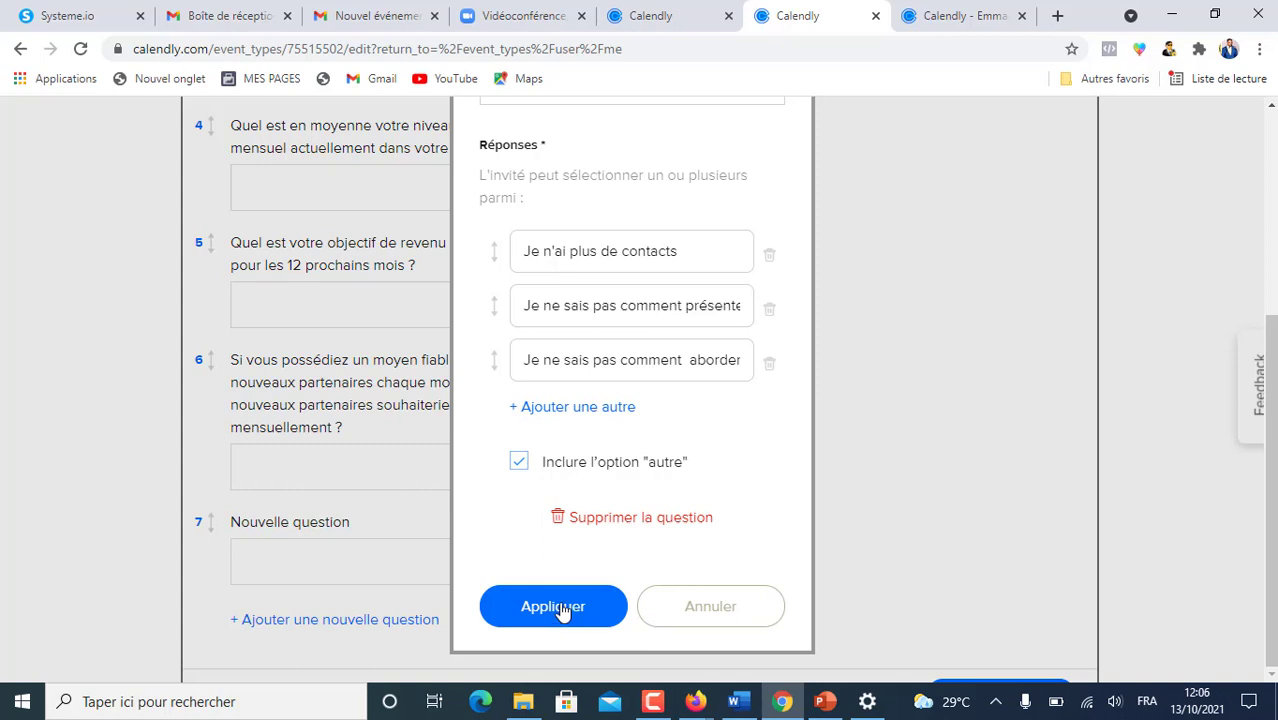
pyautogui.scroll(2, 697, 436)
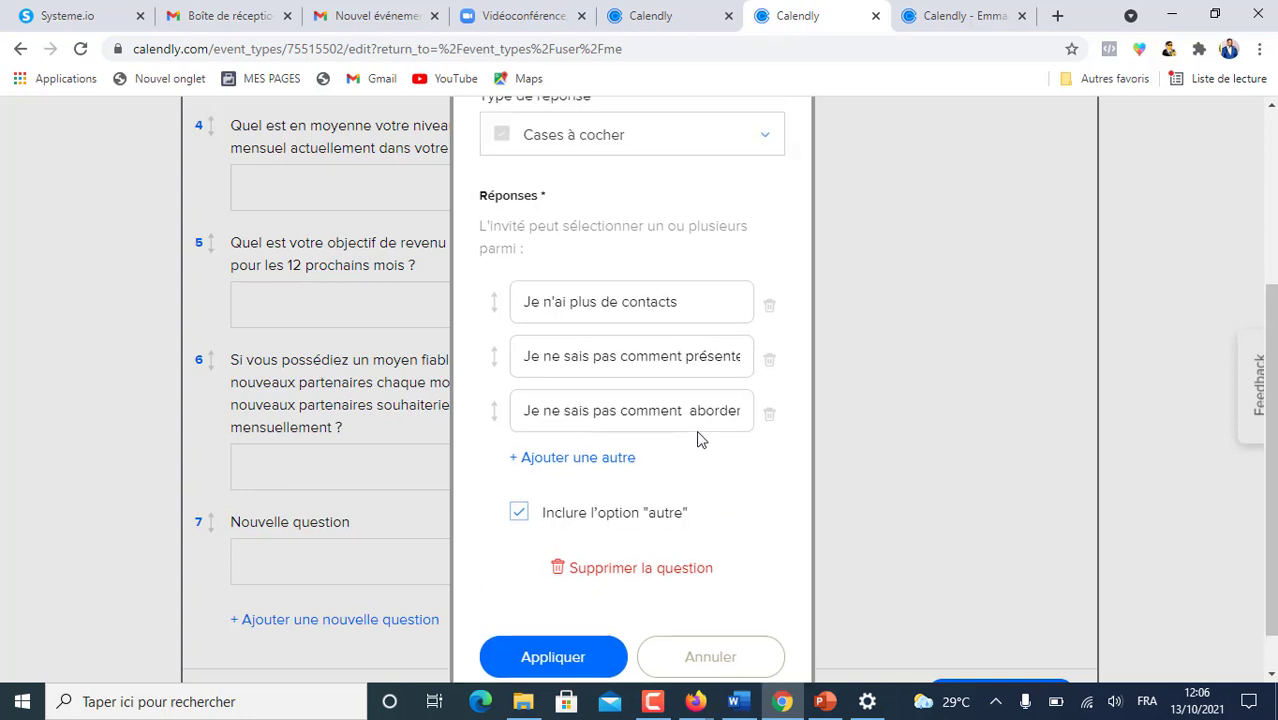
pyautogui.scroll(2, 697, 436)
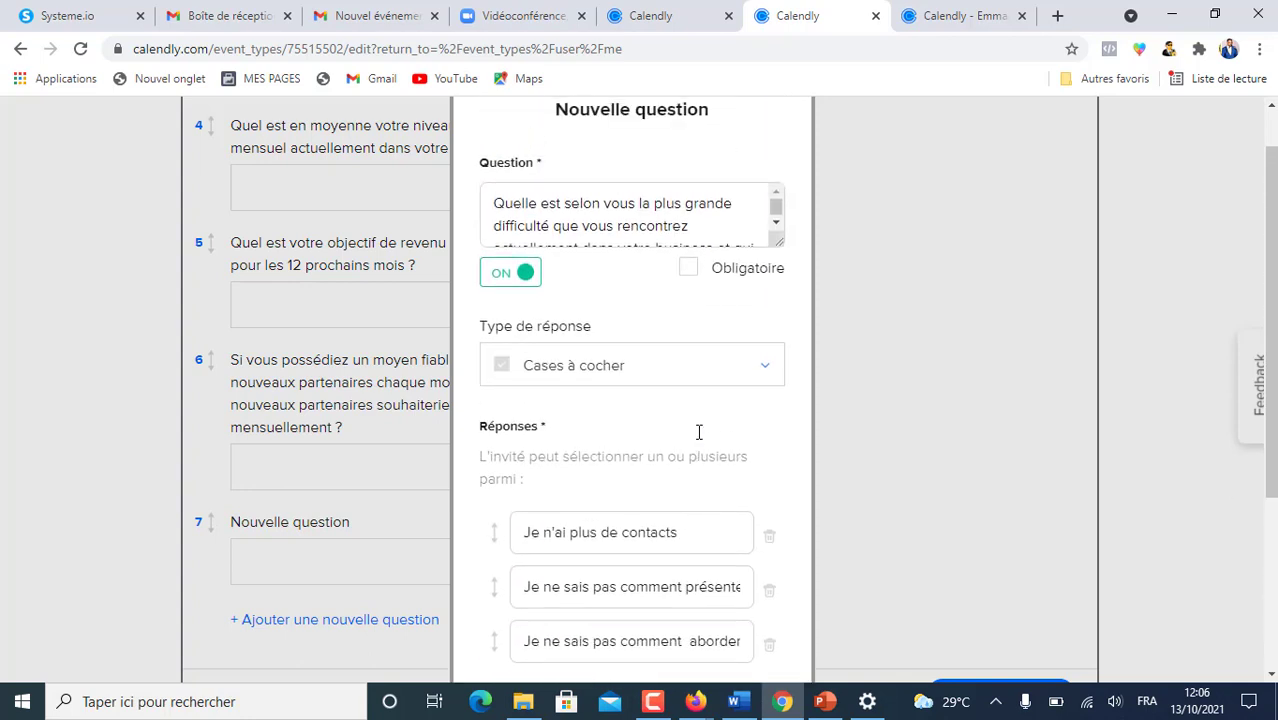
pyautogui.click(688, 268)
pyautogui.scroll(-3, 697, 515)
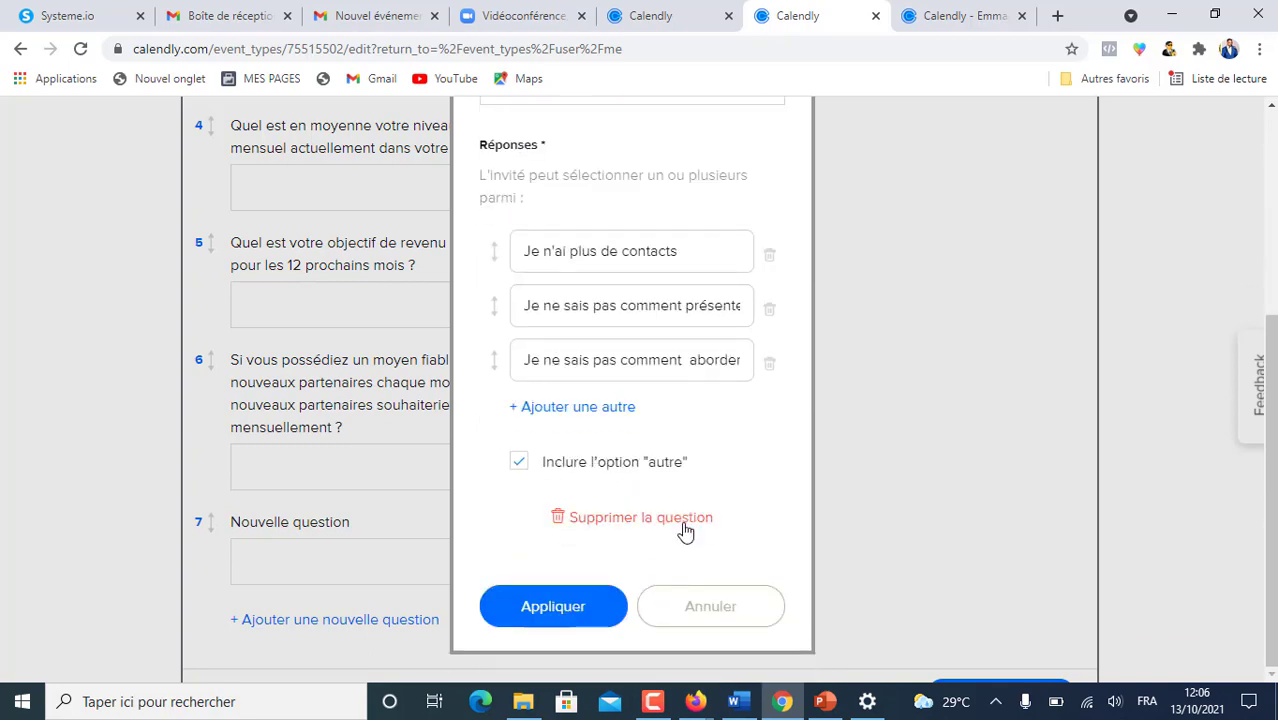
pyautogui.click(540, 607)
pyautogui.scroll(-3, 590, 548)
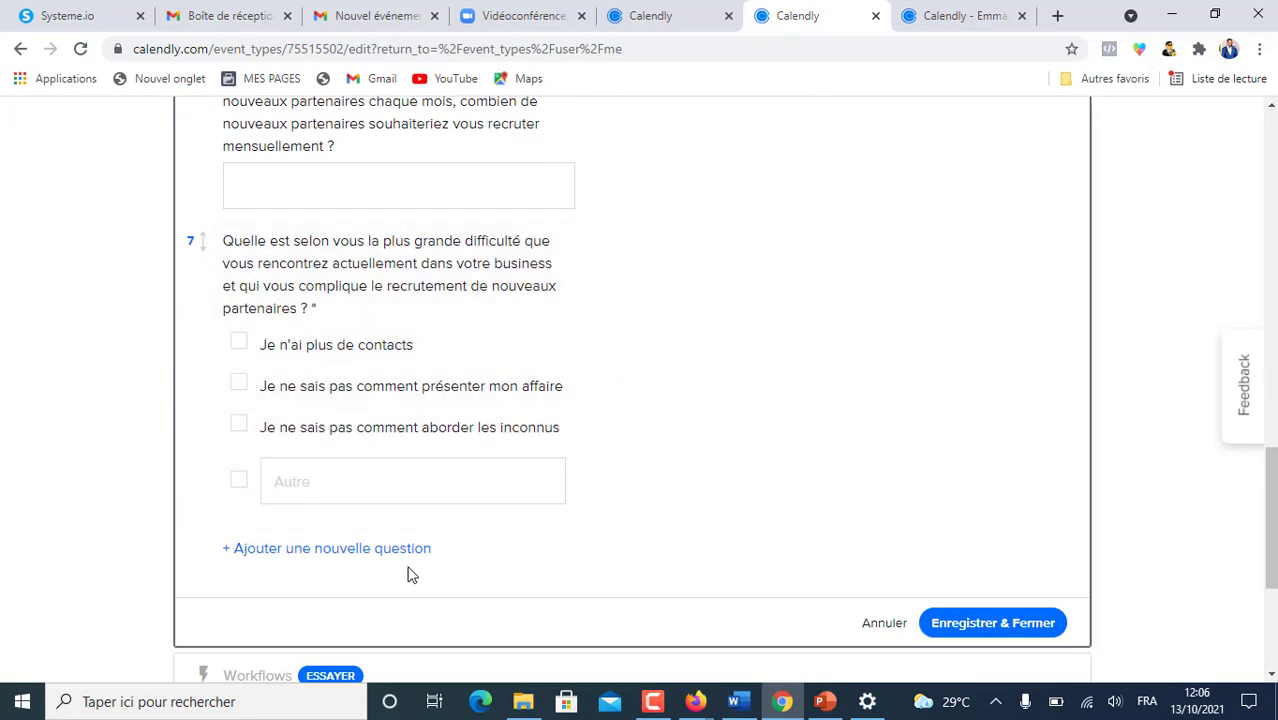
# - Add question 8 on current partner-recruiting methods with a Plusieurs lignes answer
pyautogui.click(353, 549)
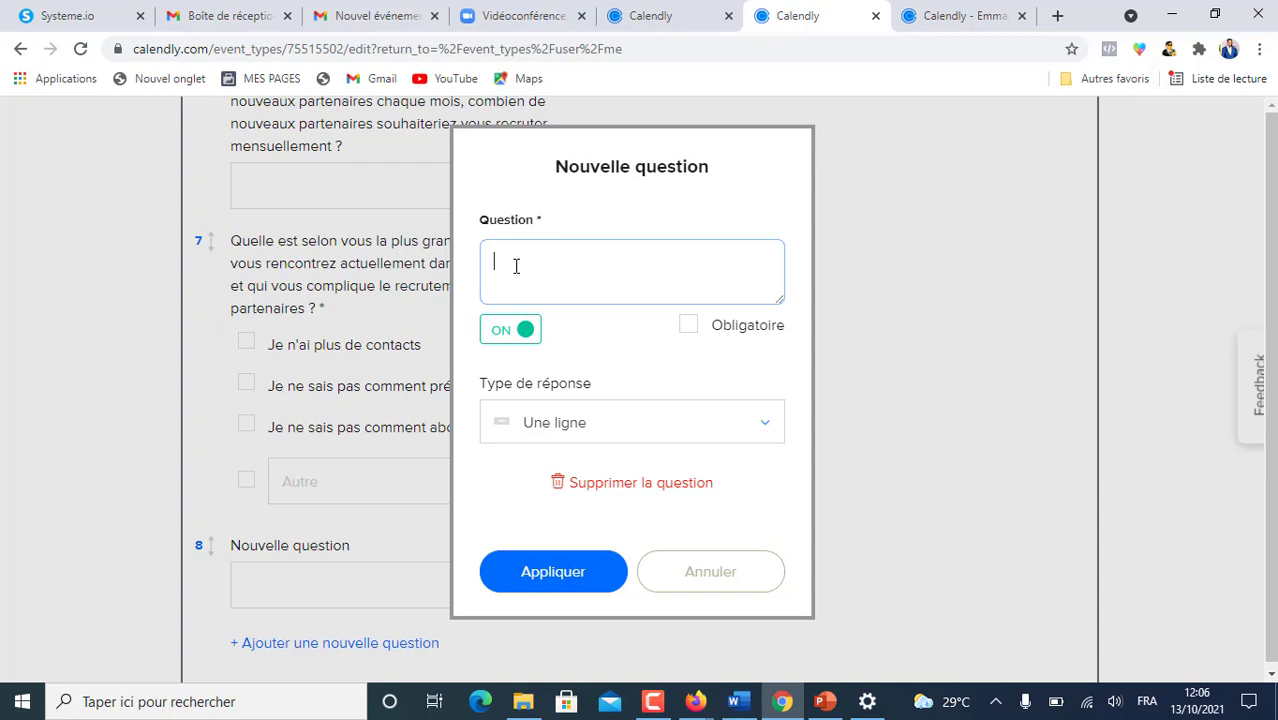
pyautogui.write('Quelles sont les méthodes que vous utilisez actuellement pour recruter de nouveaux partenaires ?')
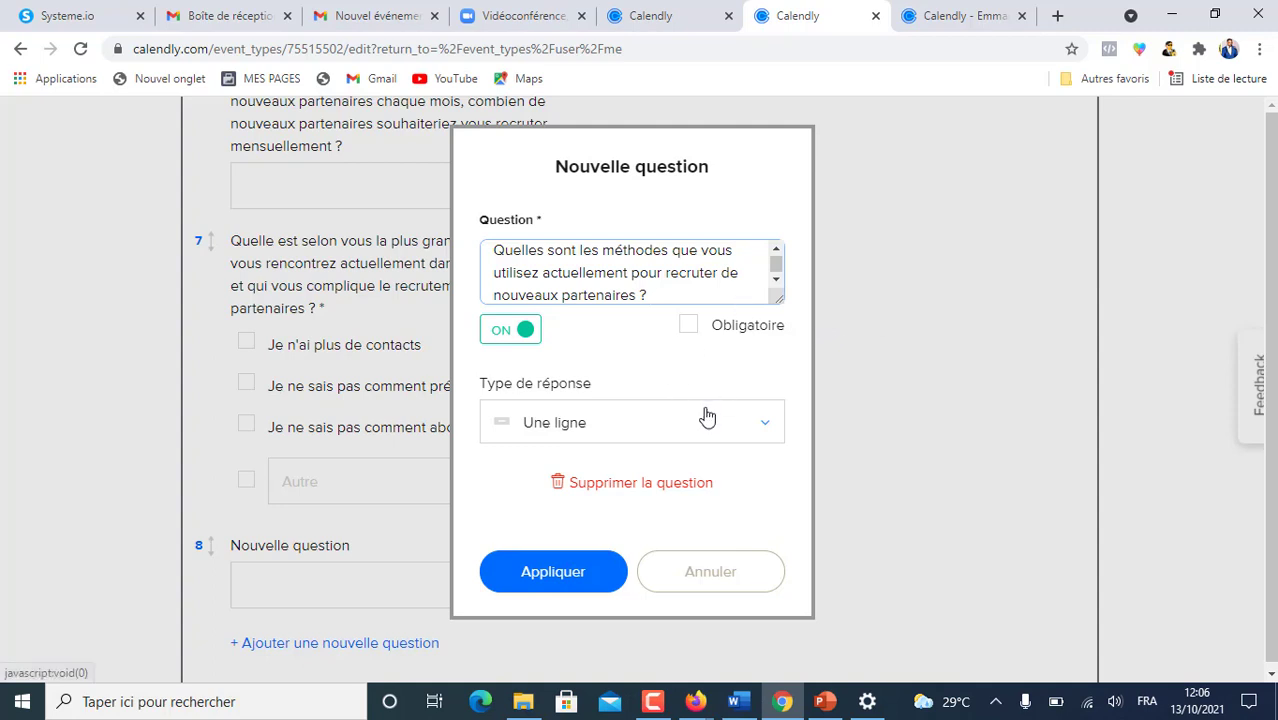
pyautogui.click(768, 427)
pyautogui.click(601, 530)
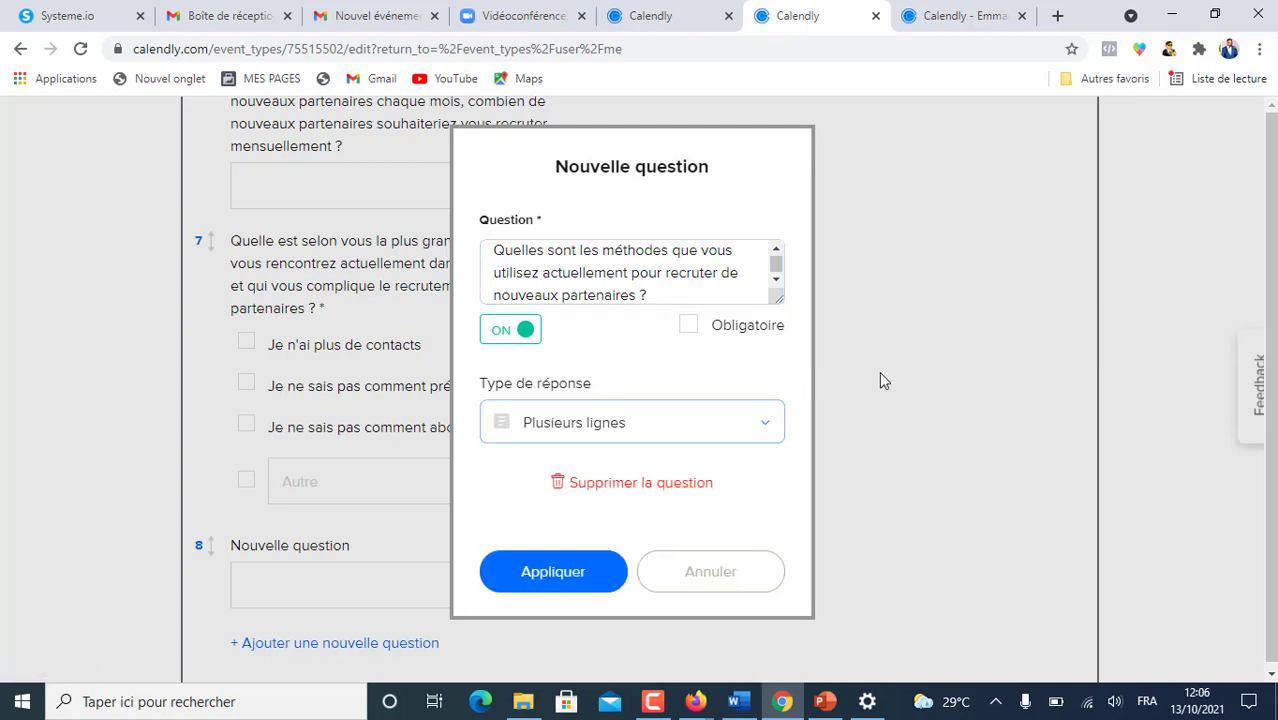
pyautogui.click(546, 572)
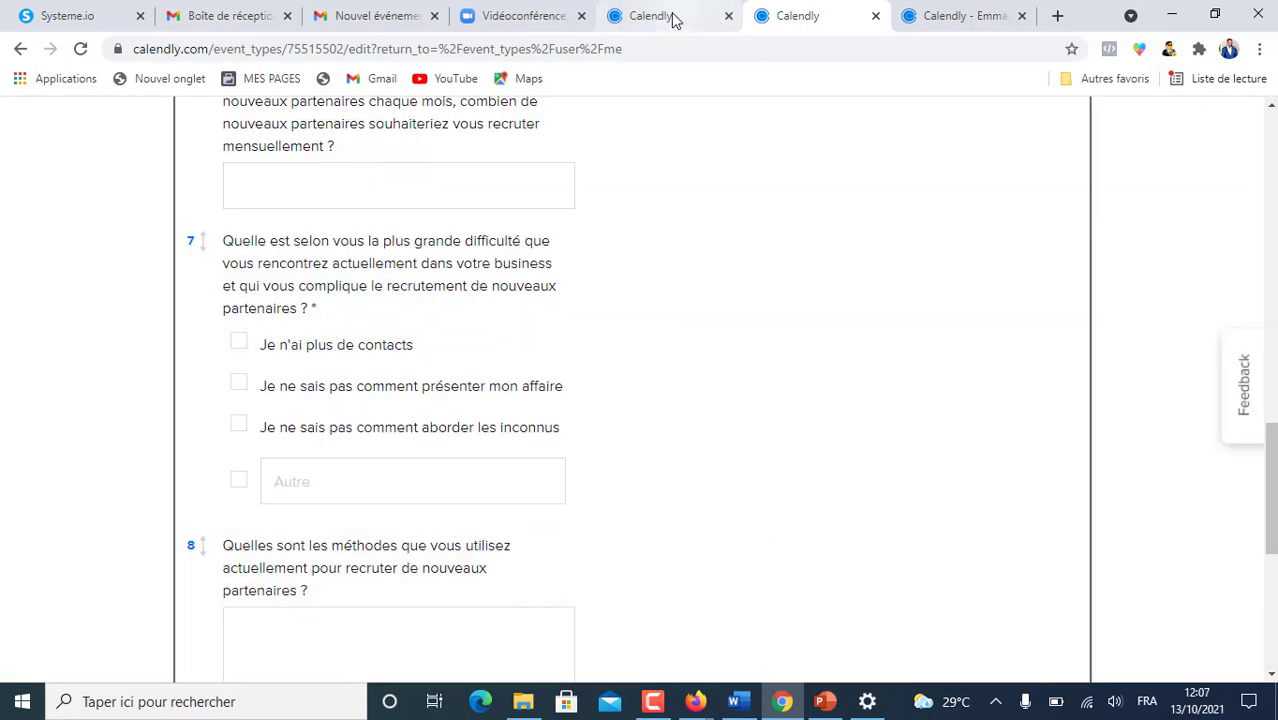
pyautogui.scroll(-5, 499, 362)
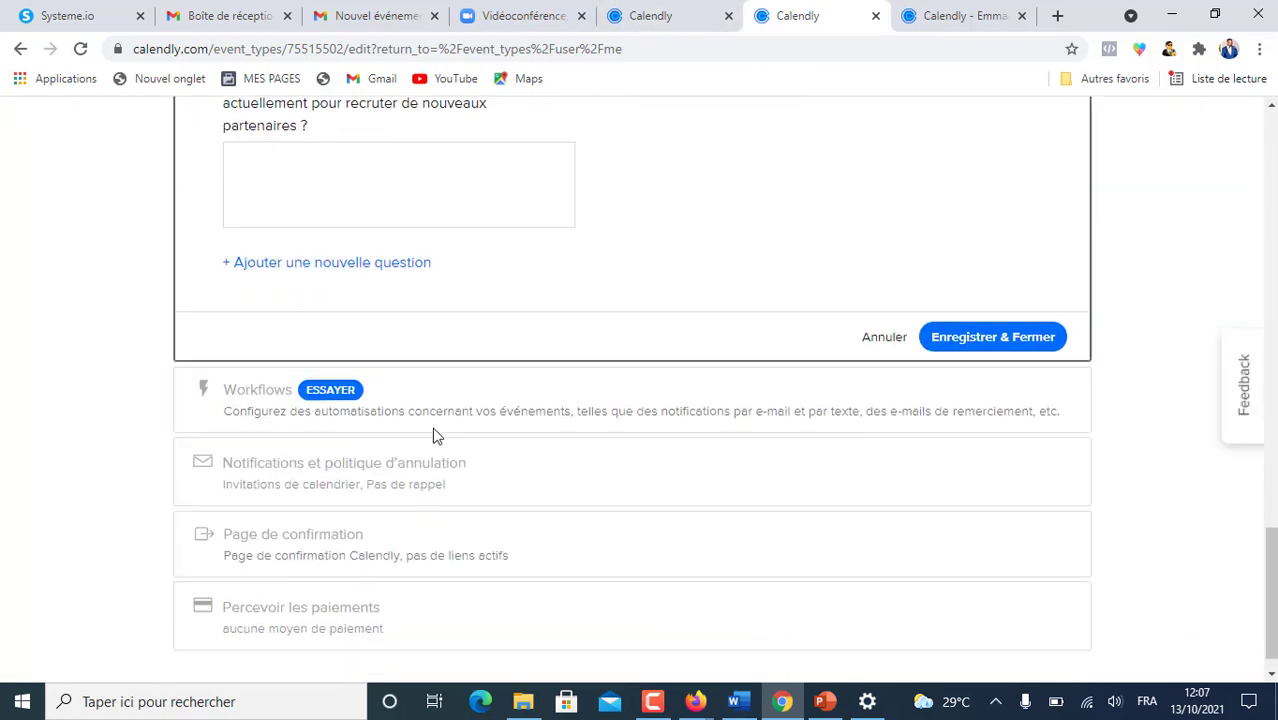
# - Copy the 'which area needs most help' question from the other event as multi-line question 9
pyautogui.click(349, 262)
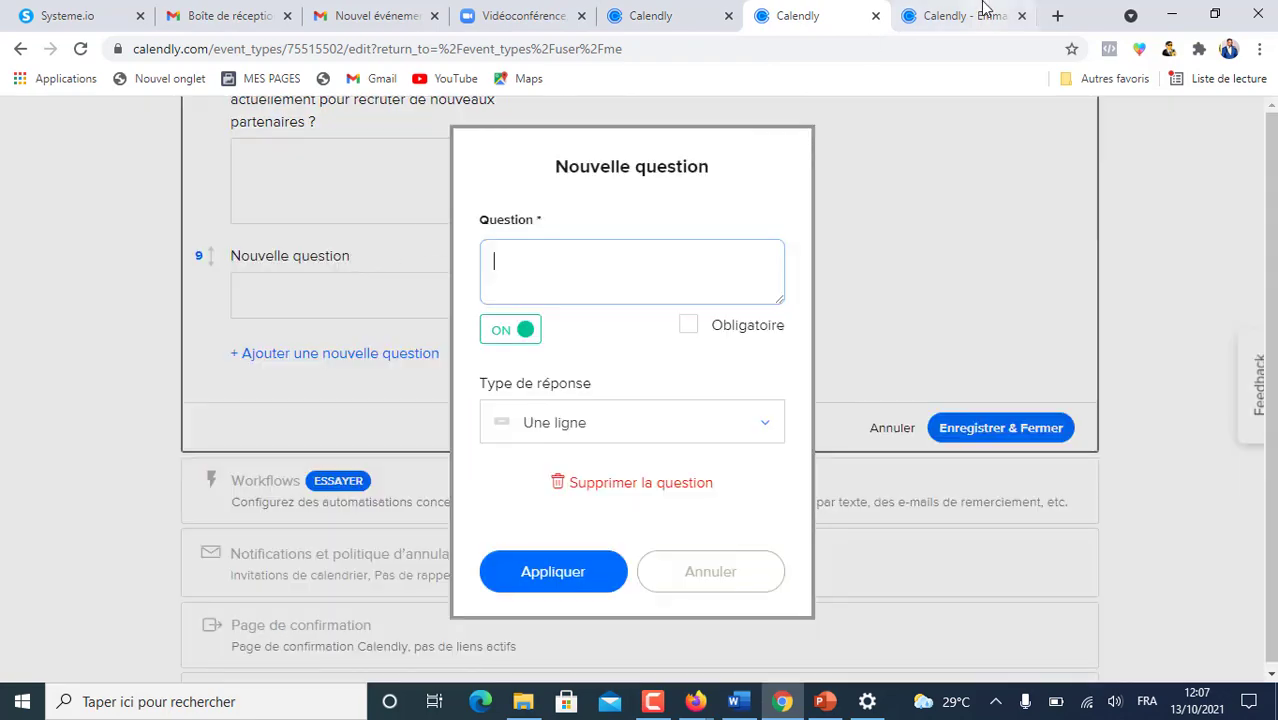
pyautogui.click(656, 17)
pyautogui.click(693, 583)
pyautogui.scroll(-1, 611, 565)
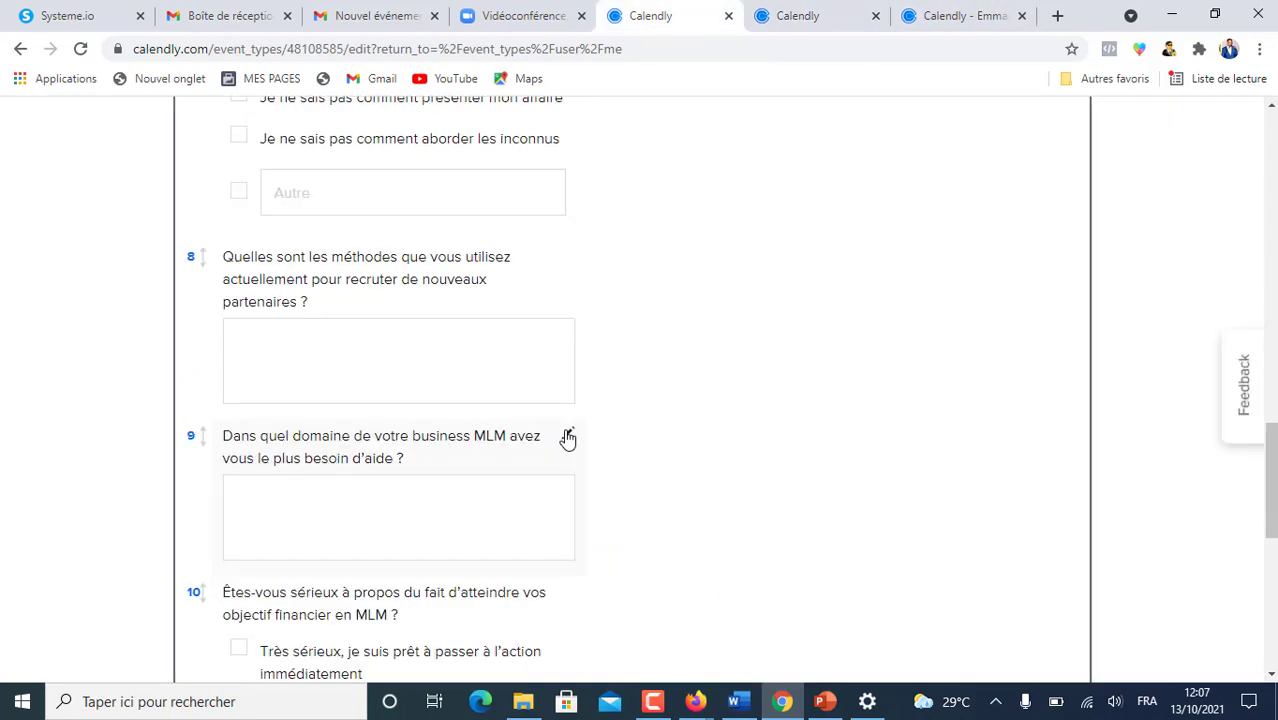
pyautogui.click(568, 437)
pyautogui.hotkey('ctrl', 'Tab')
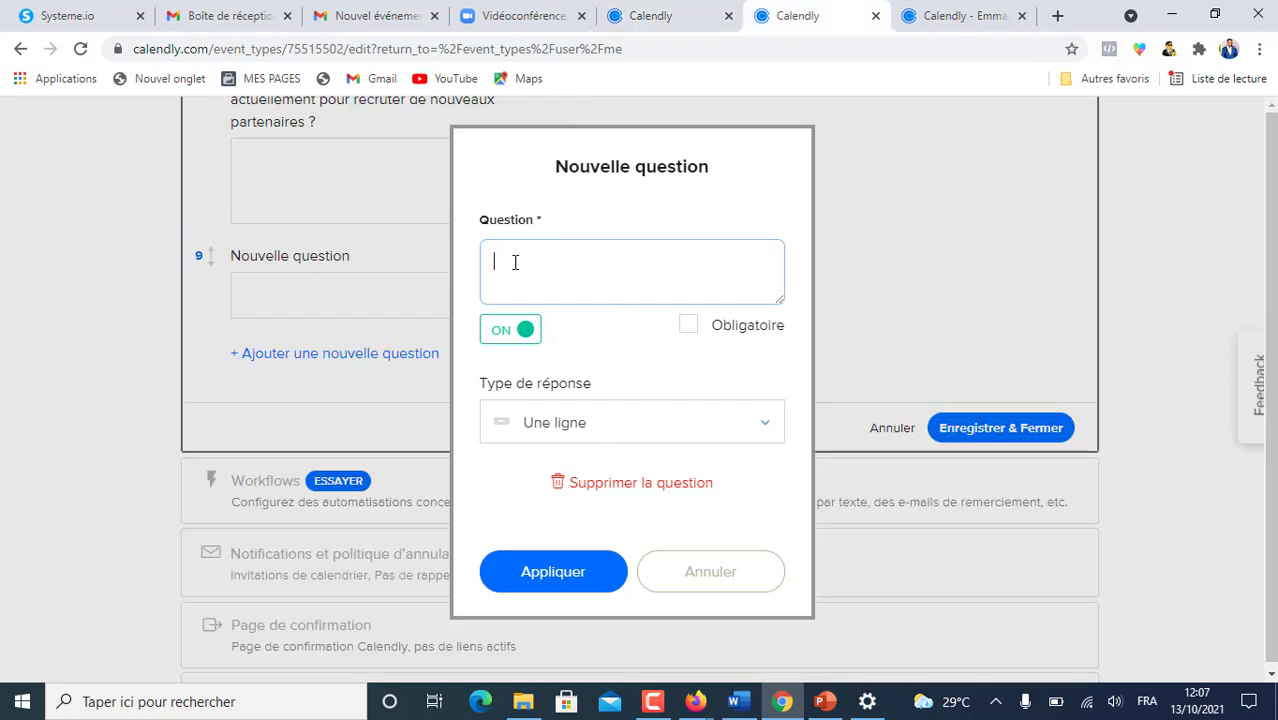
pyautogui.write('Dans quel domaine de votre business MLM avez vous le plus besoin d’aide ?')
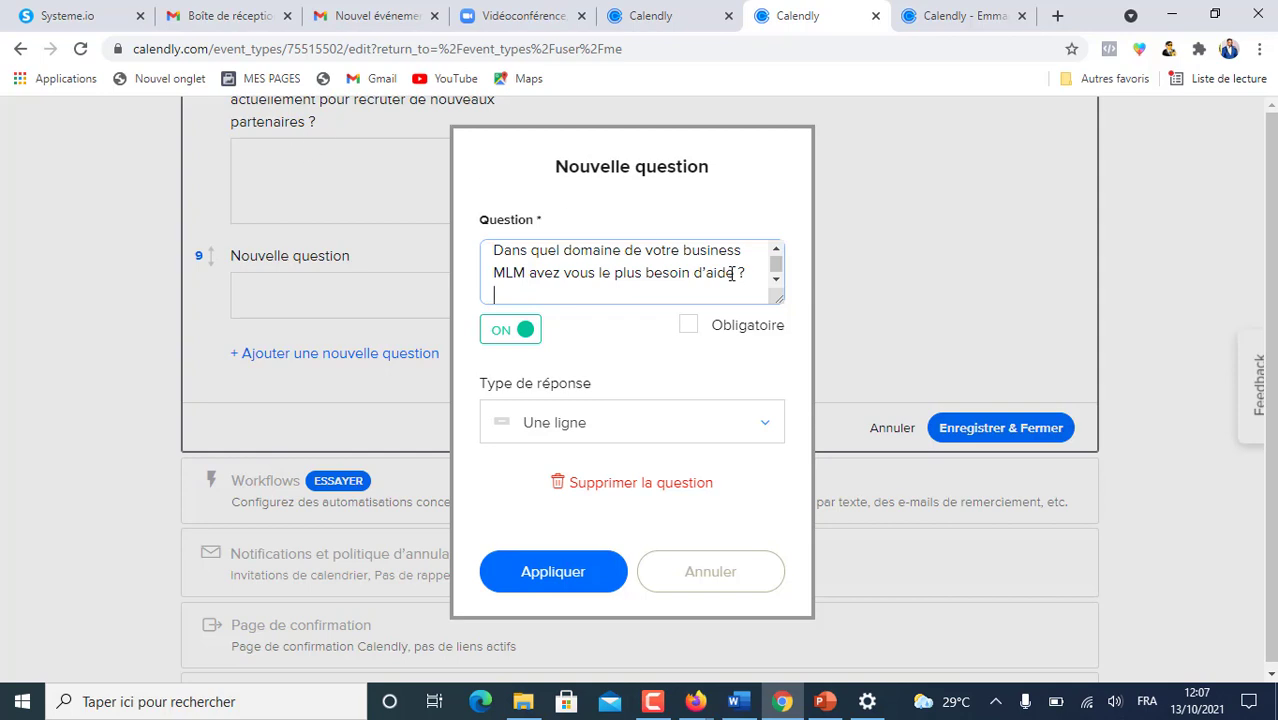
pyautogui.click(769, 427)
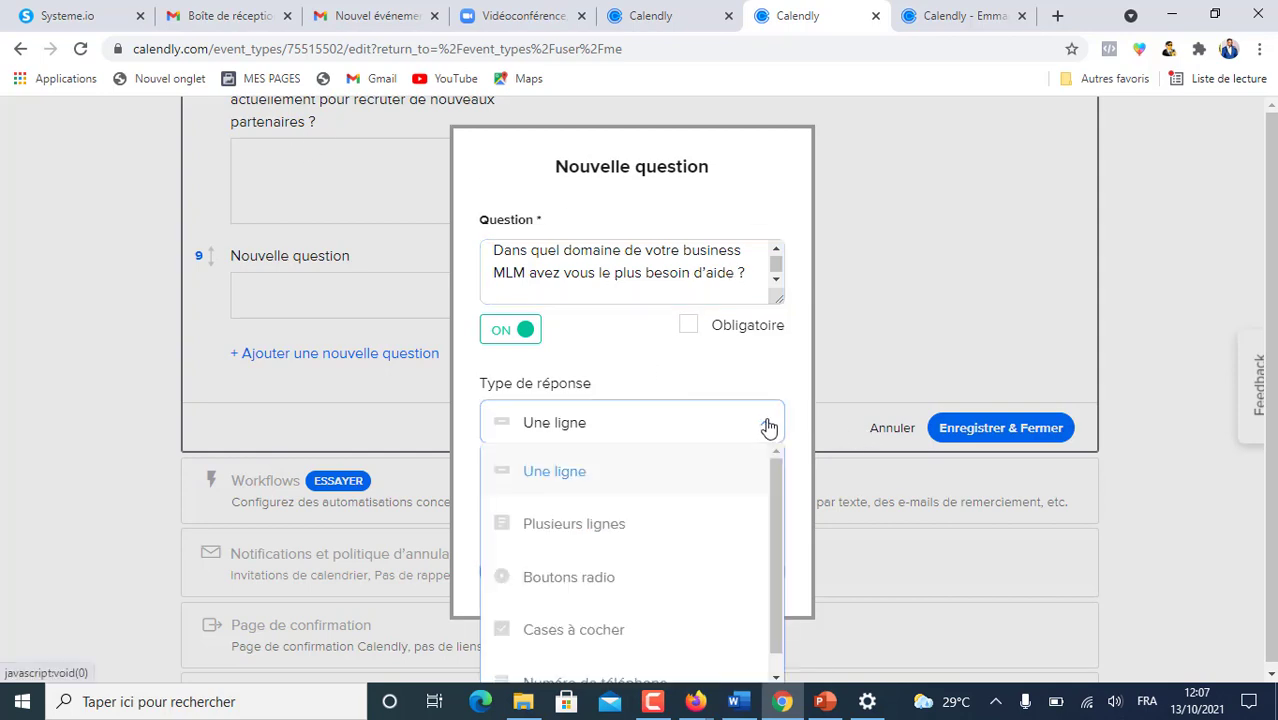
pyautogui.click(578, 530)
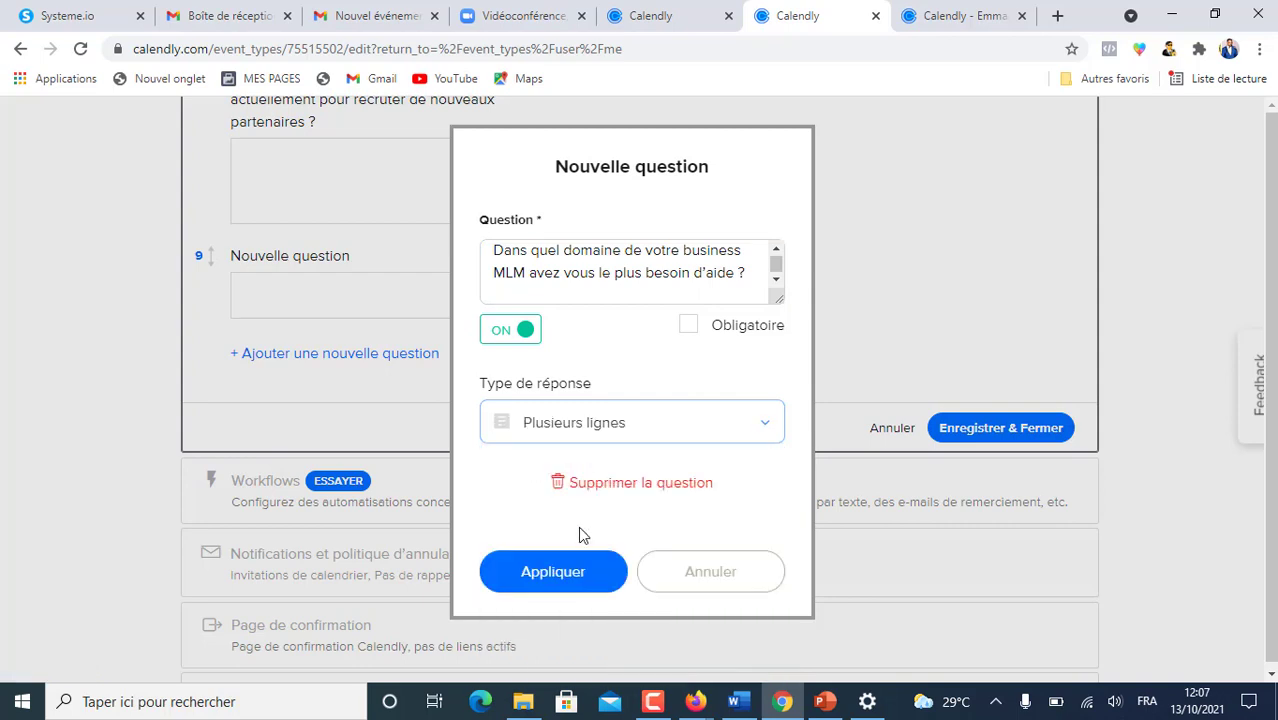
pyautogui.click(555, 574)
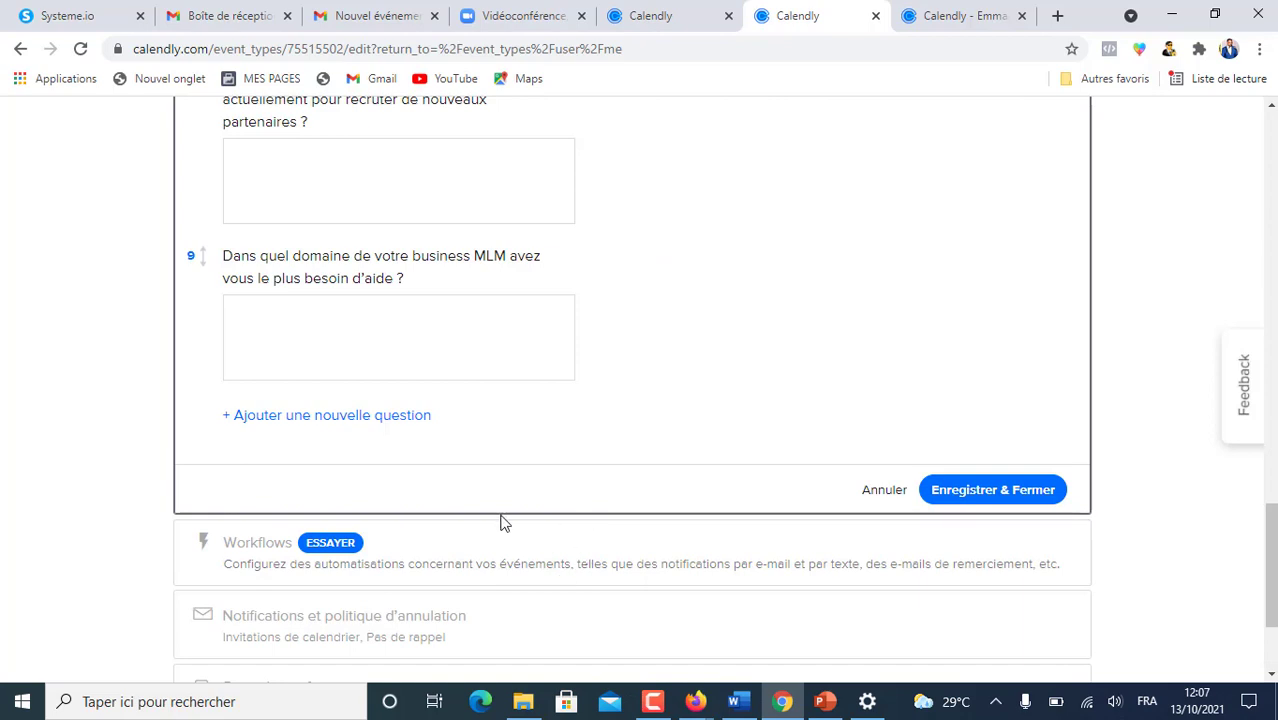
# - Add required question 10 on seriousness about the MLM financial goal as a checkbox question
pyautogui.click(344, 420)
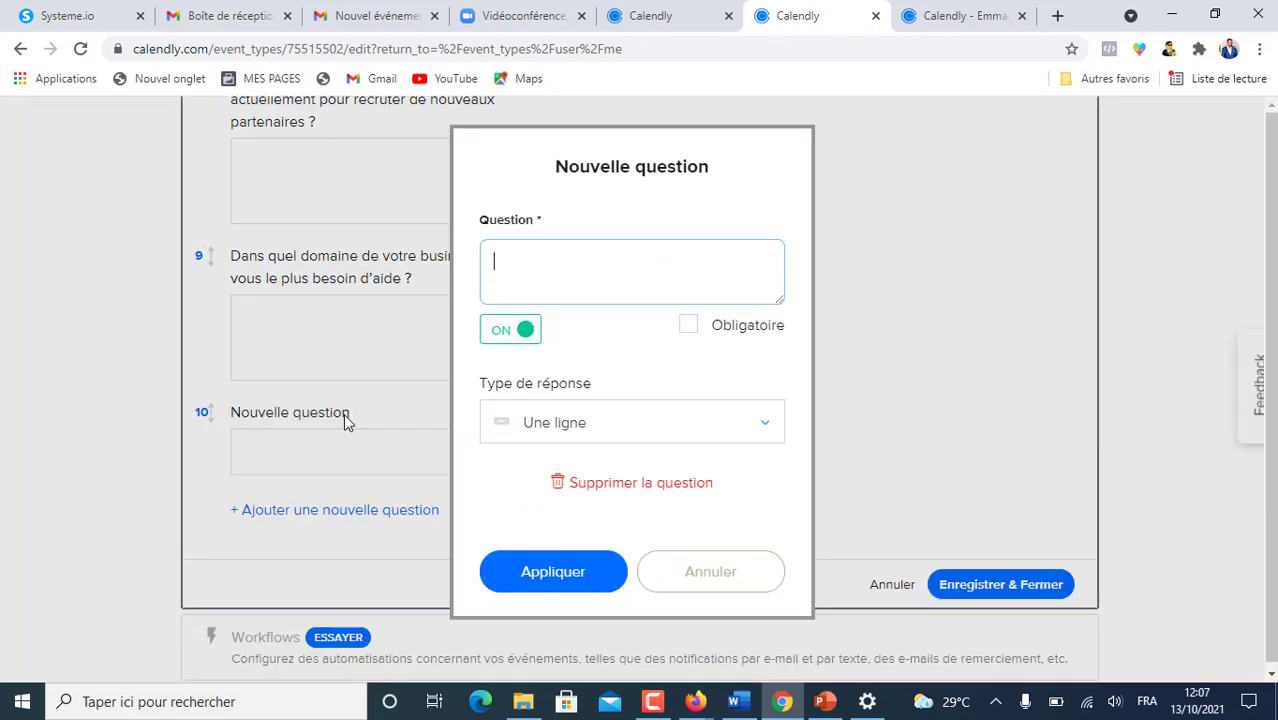
pyautogui.click(648, 16)
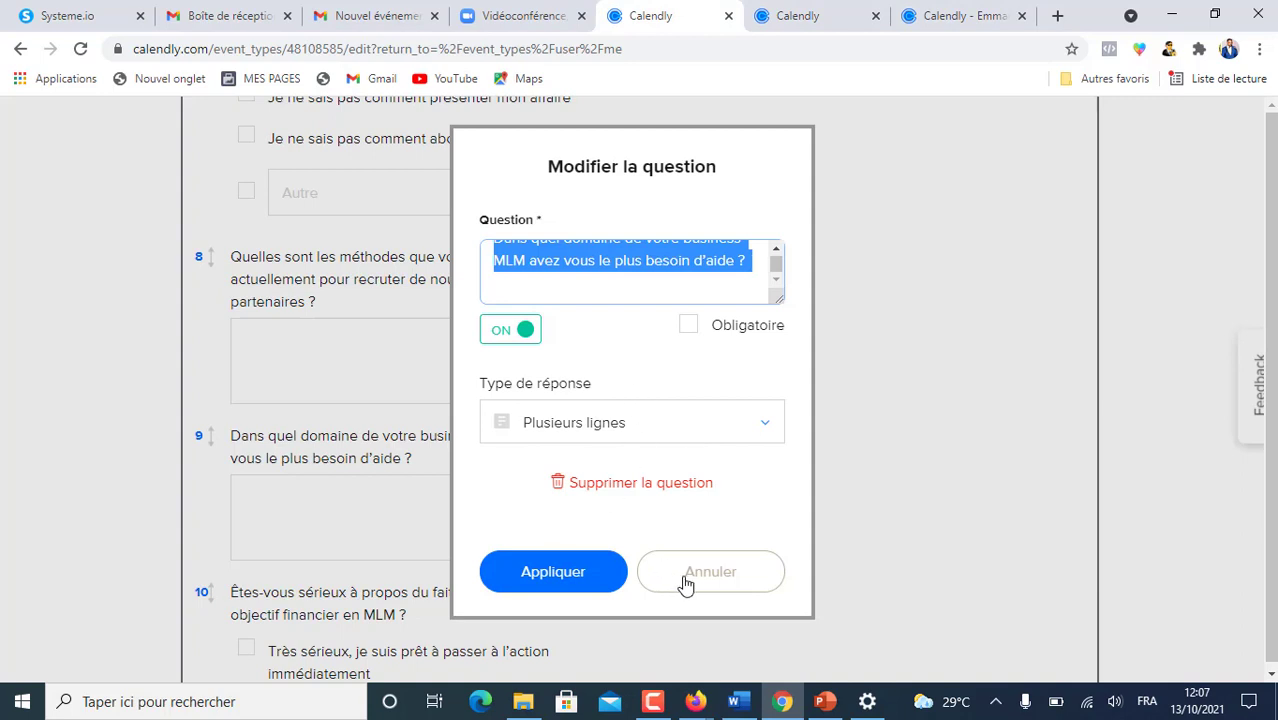
pyautogui.hotkey('ctrl', 'Tab')
pyautogui.write('Êtes-vous sérieux à propos du fait d’atteindre vos objectif financier en MLM ?')
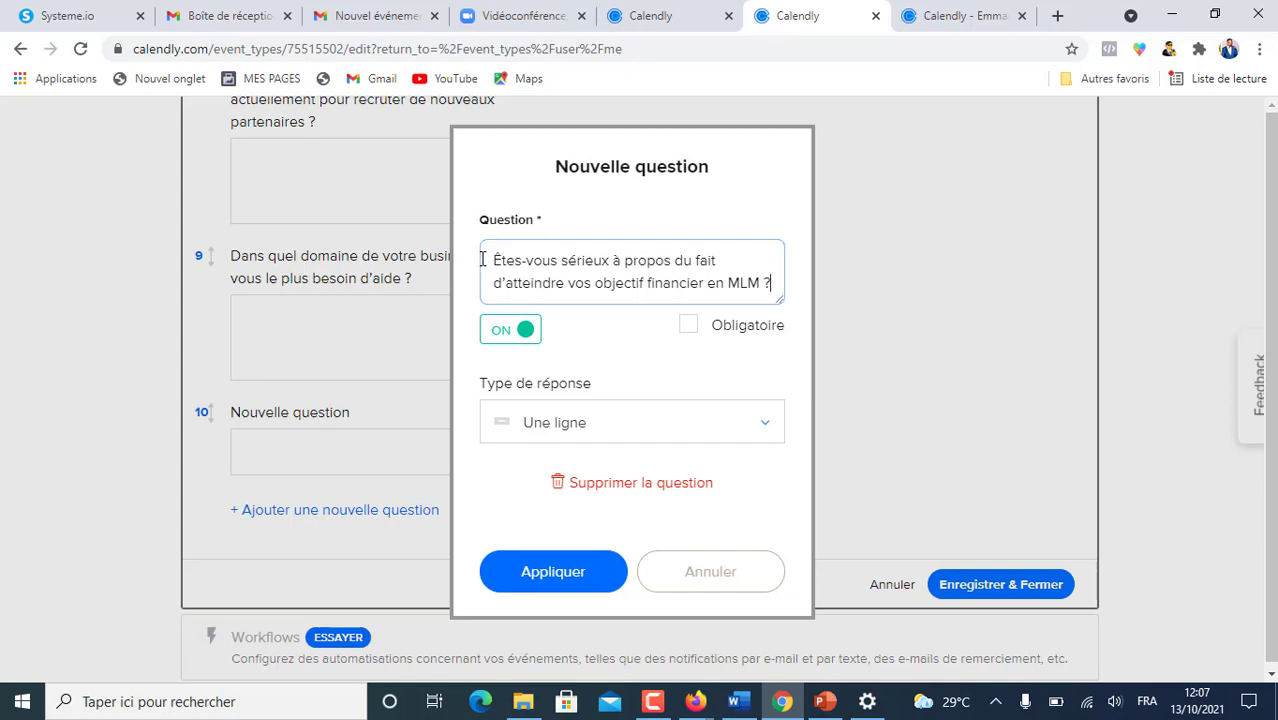
pyautogui.click(688, 328)
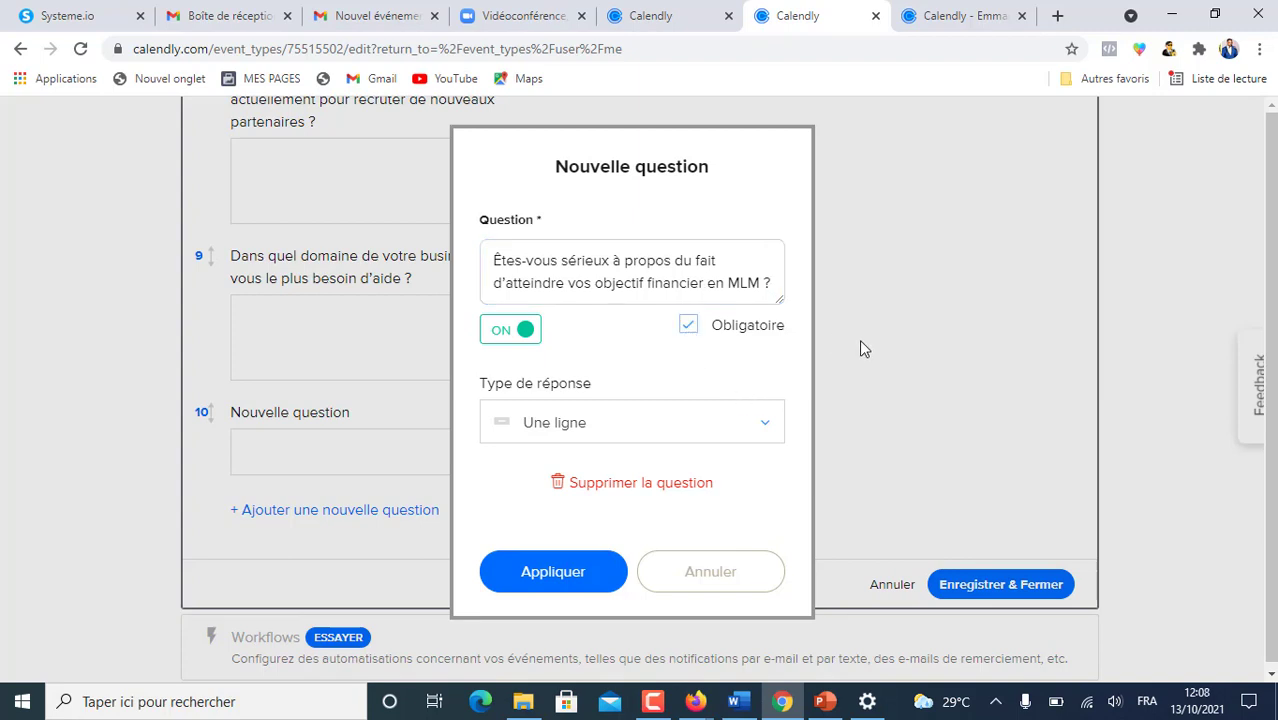
pyautogui.click(769, 428)
pyautogui.scroll(-1, 742, 478)
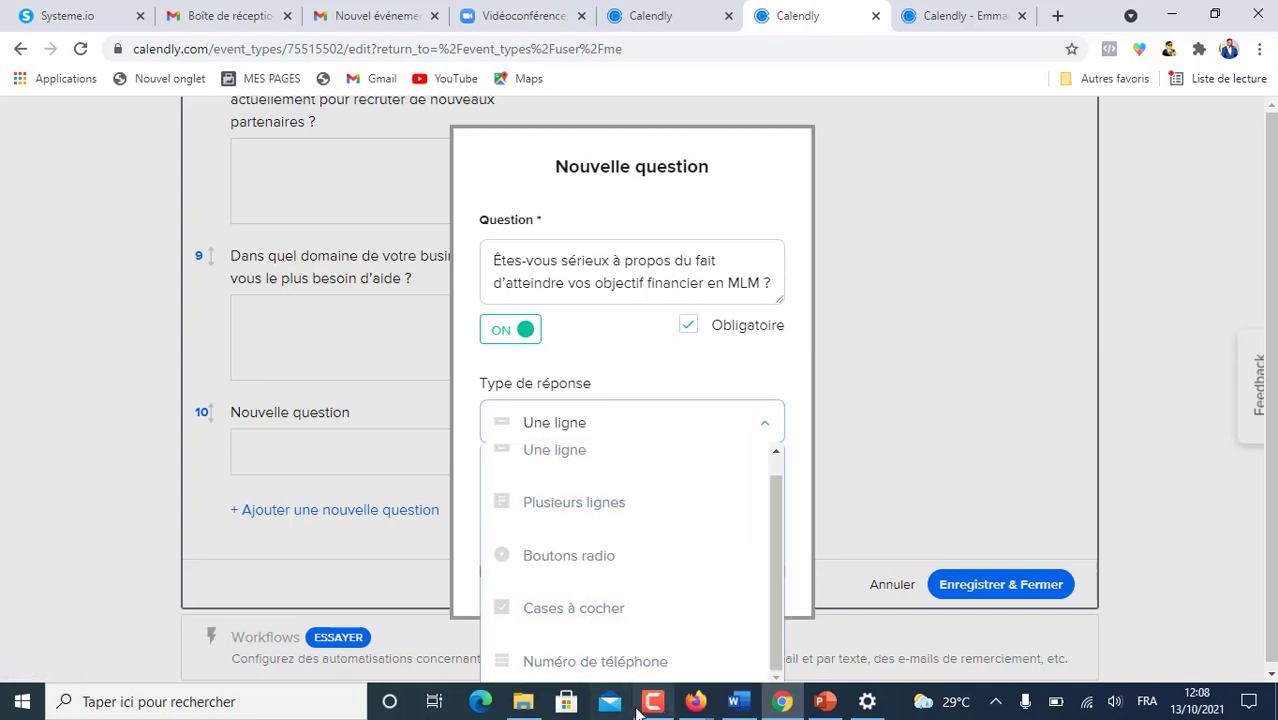
pyautogui.click(592, 612)
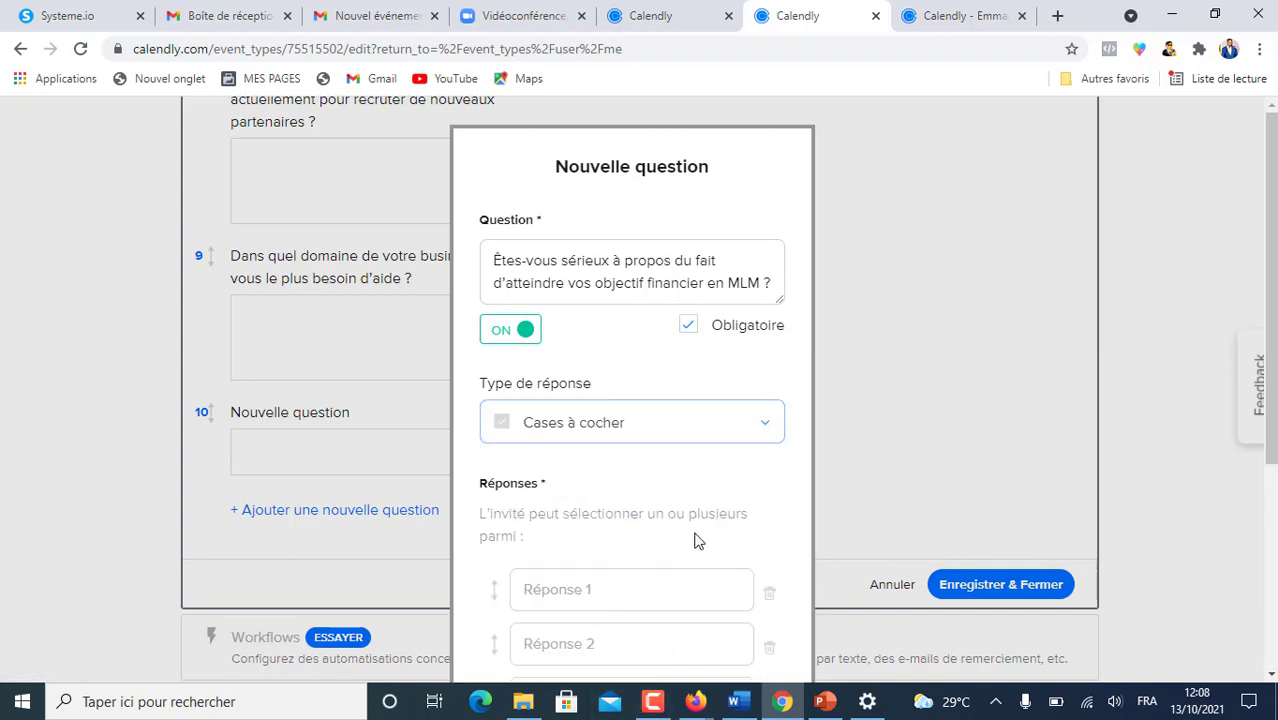
# - Fill in its three answers: Très sérieux…, Pas sérieux…, and Je ne sais pas…
pyautogui.click(664, 24)
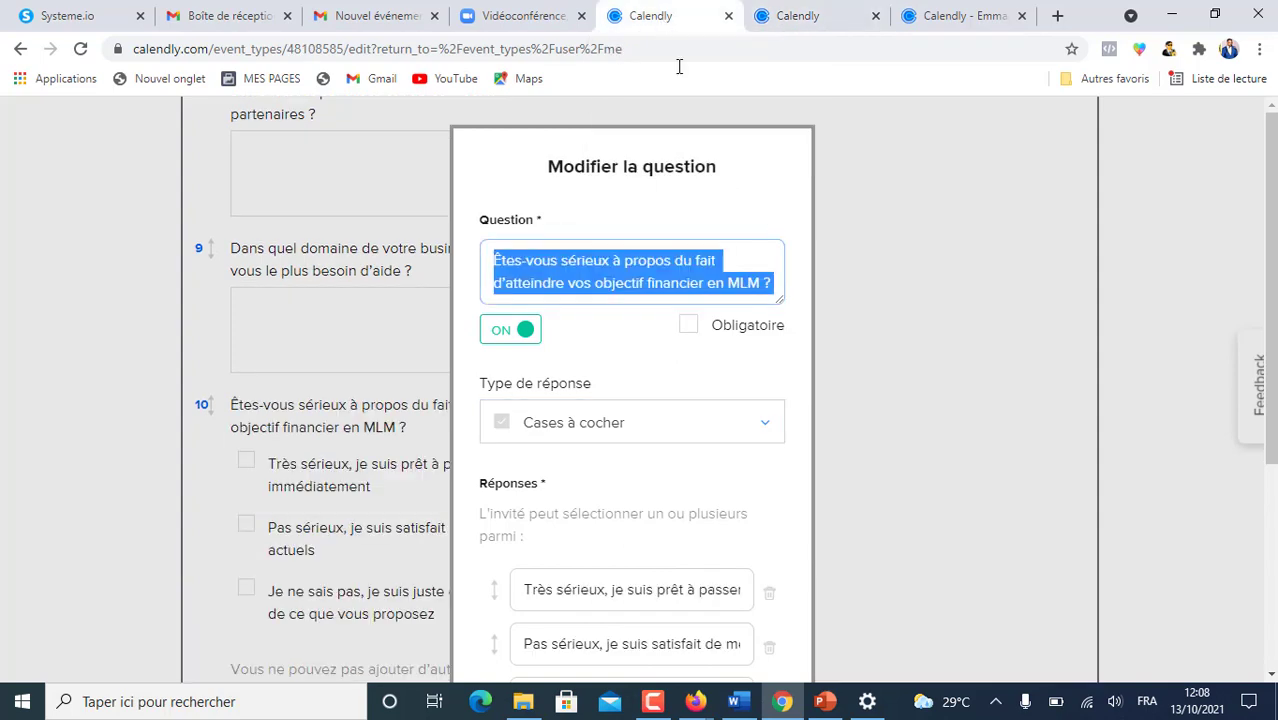
pyautogui.hotkey('ctrl', 'Tab')
pyautogui.click(534, 306)
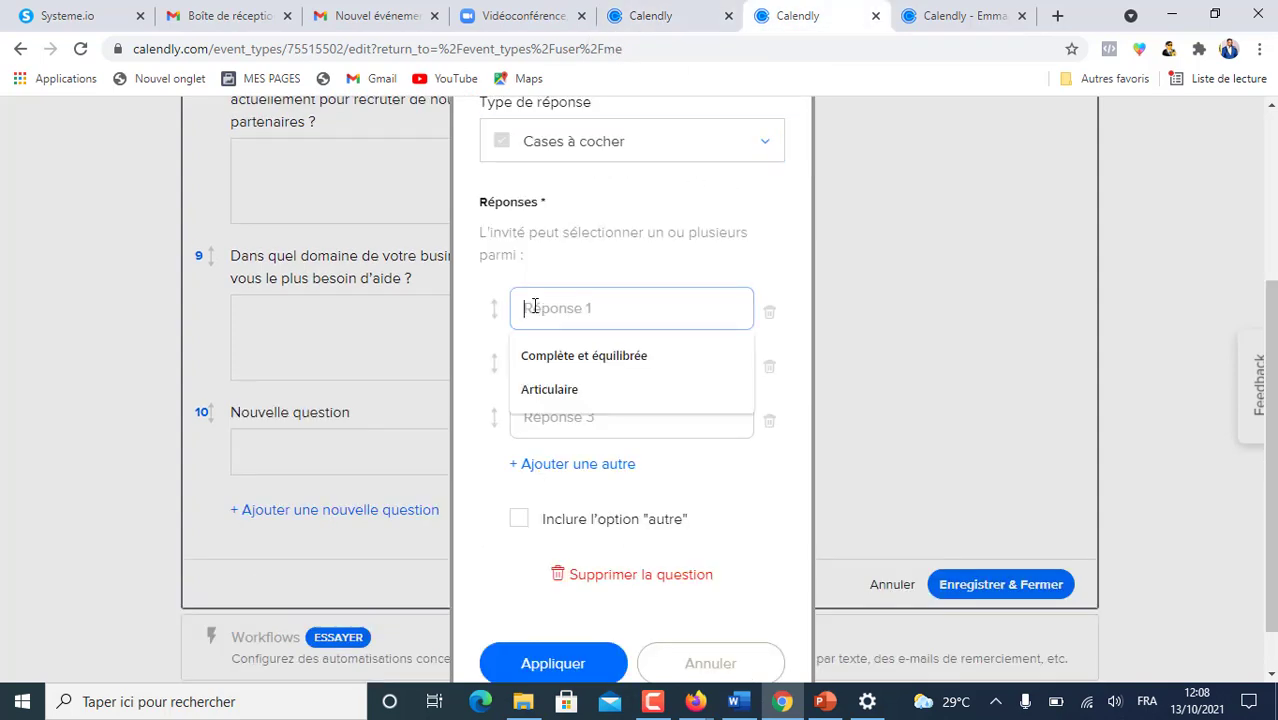
pyautogui.write("passer à l'action immédiatement")
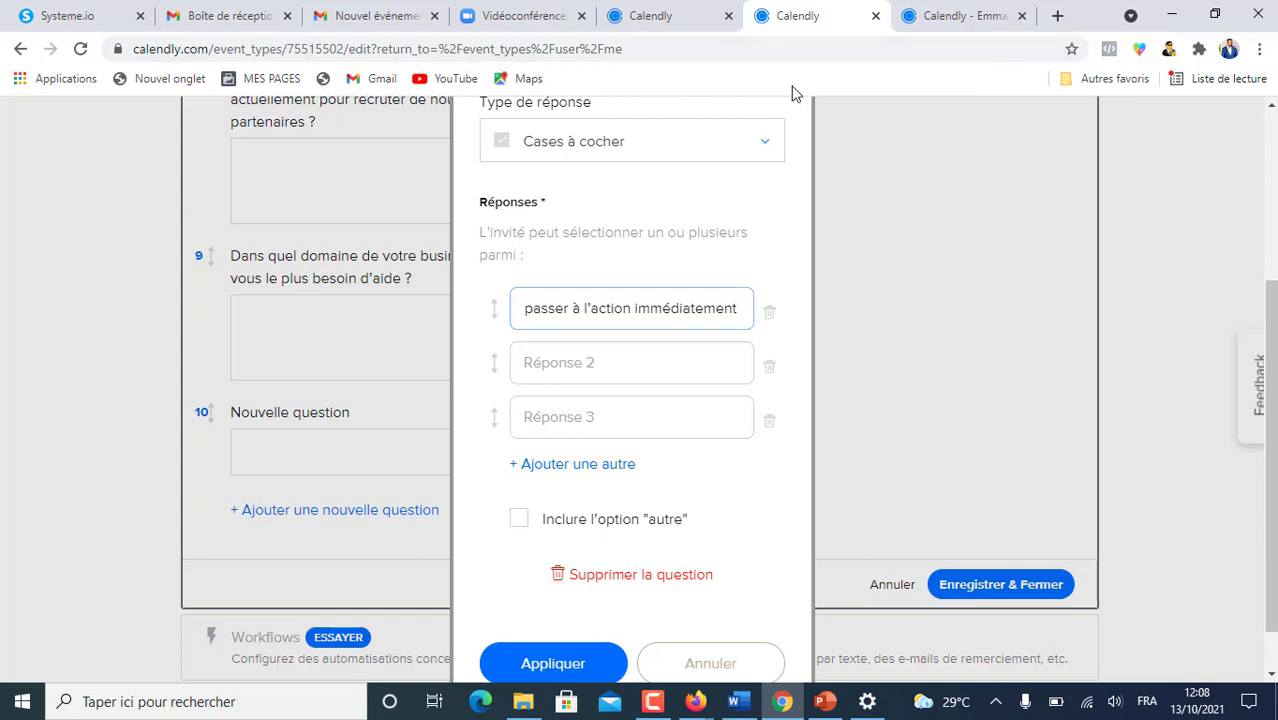
pyautogui.click(658, 18)
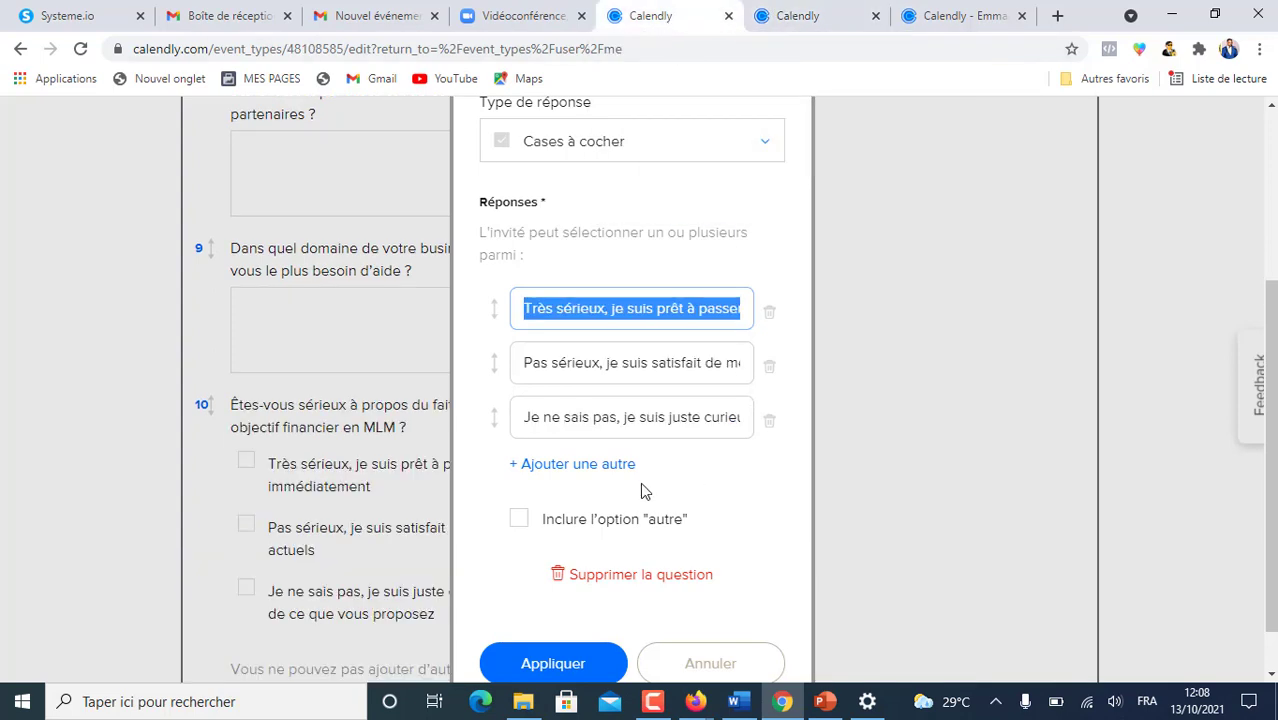
pyautogui.hotkey('ctrl', 'Tab')
pyautogui.click(535, 365)
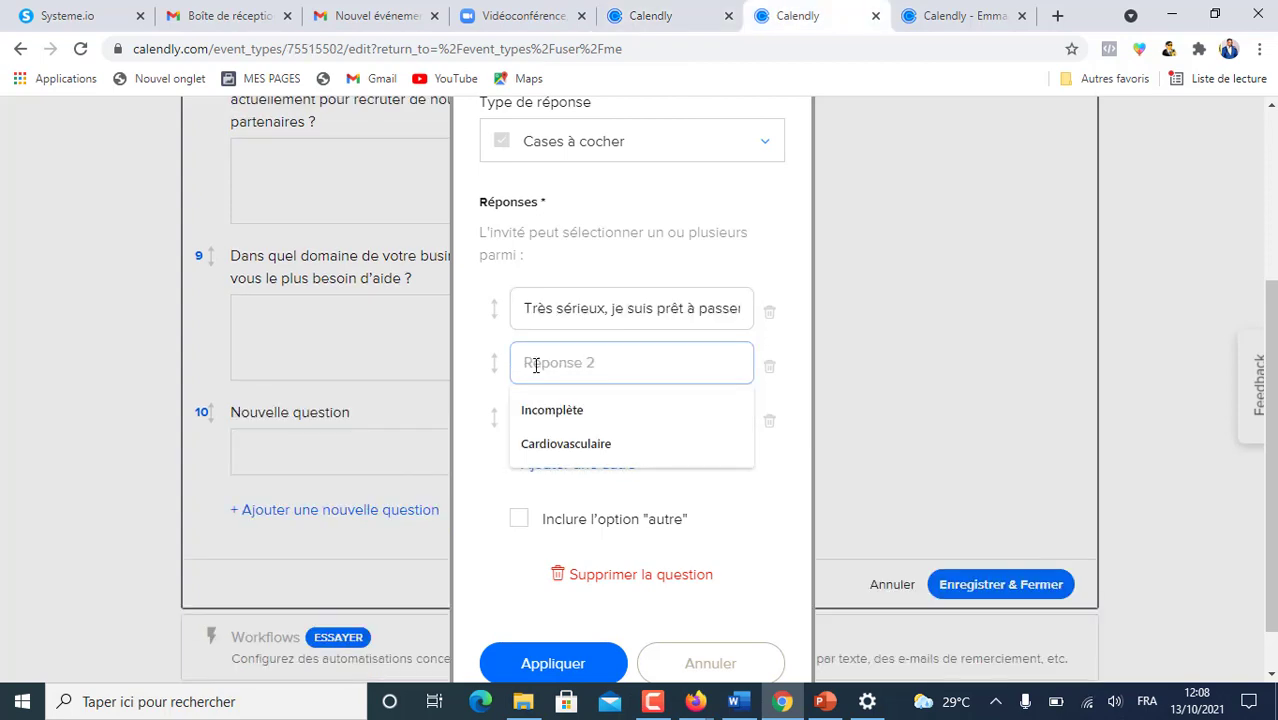
pyautogui.hotkey('ctrl', 'v')
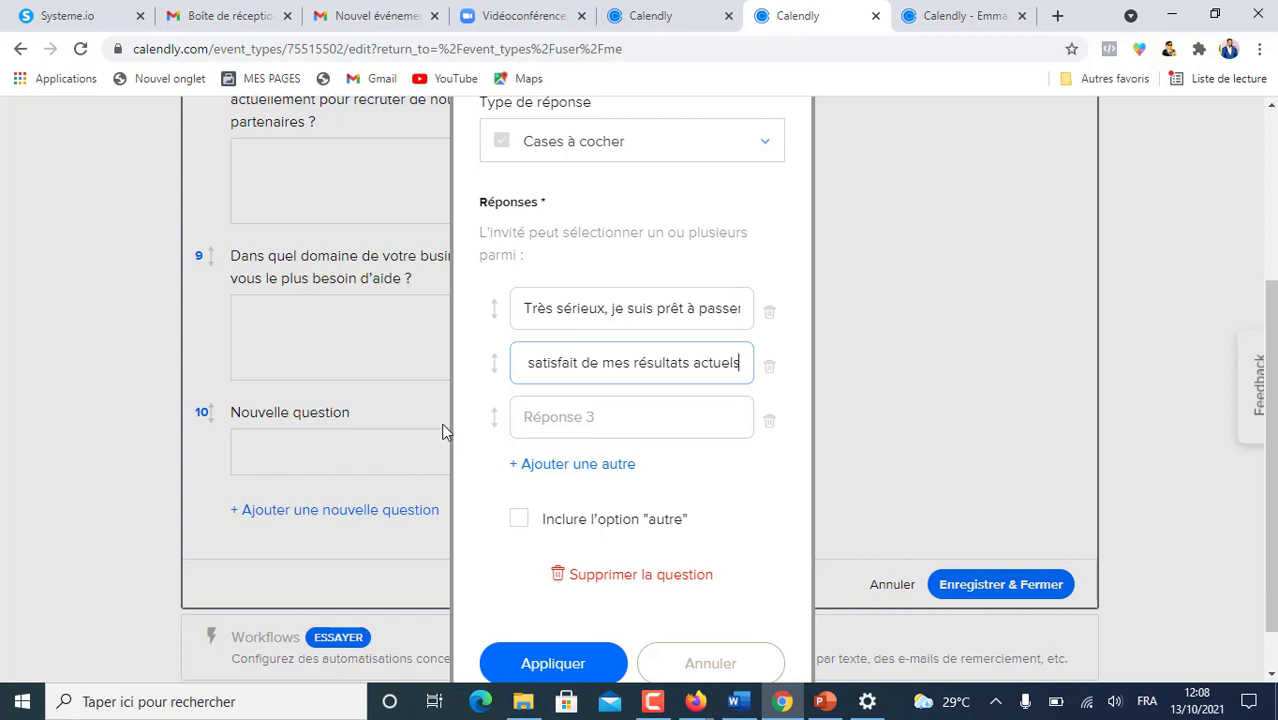
pyautogui.click(547, 418)
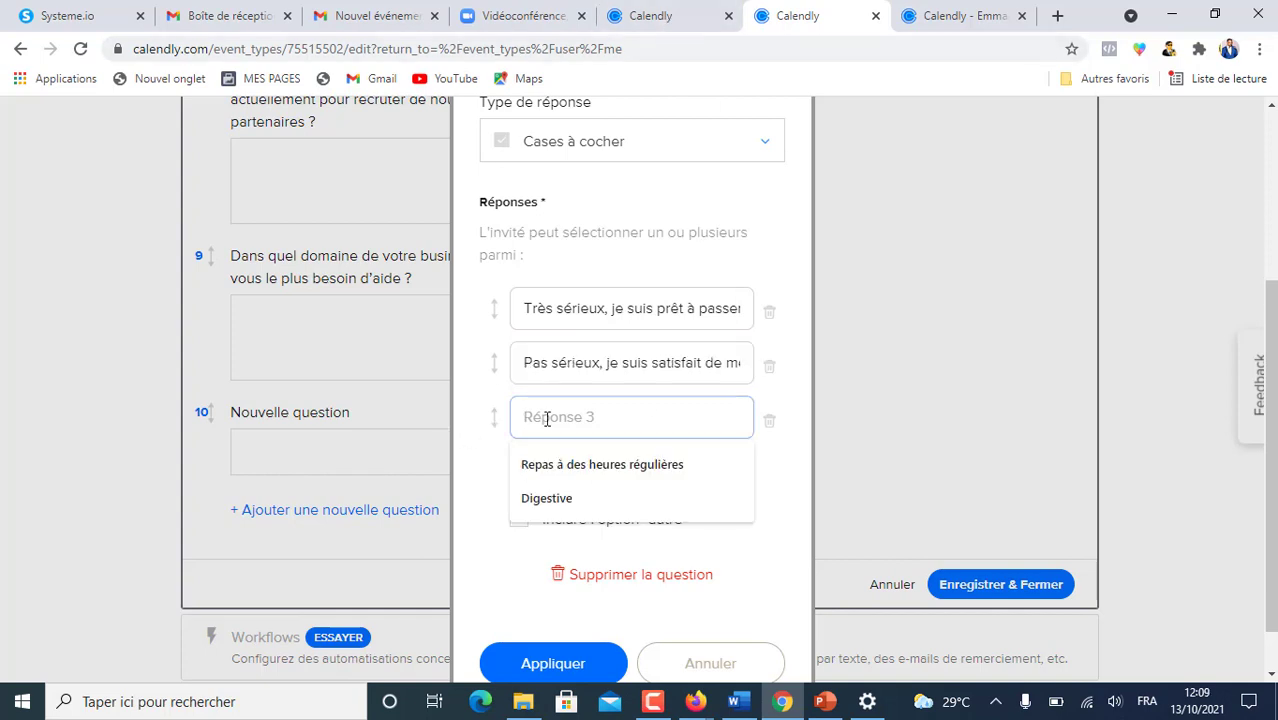
pyautogui.hotkey('ctrl', 'v')
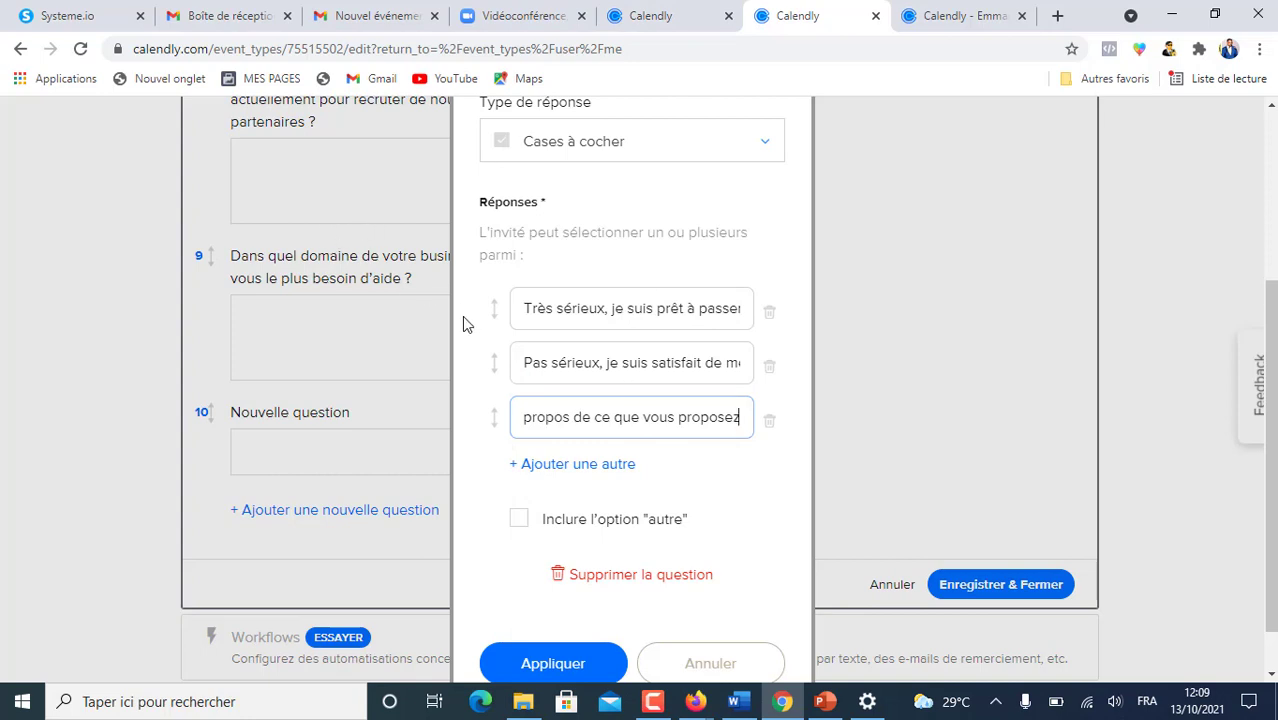
# - Apply question 10 and save the invitee questions with Enregistrer & Fermer
pyautogui.scroll(-1, 530, 480)
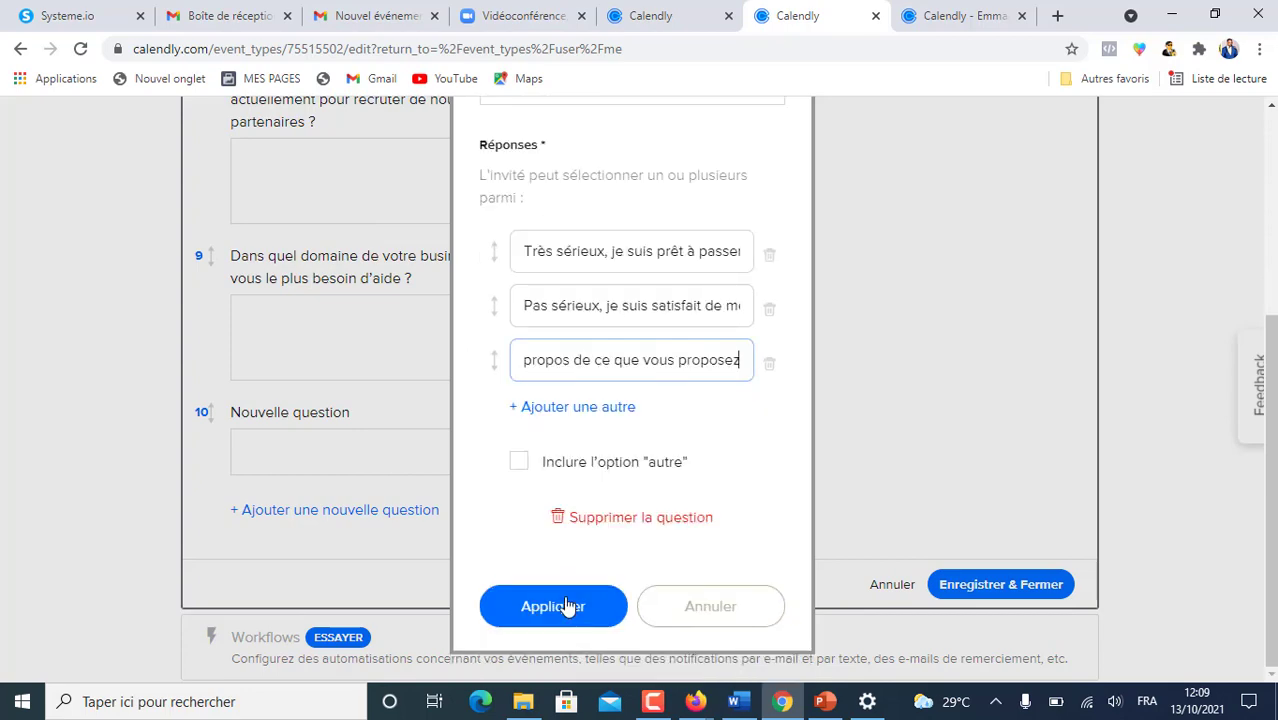
pyautogui.click(551, 610)
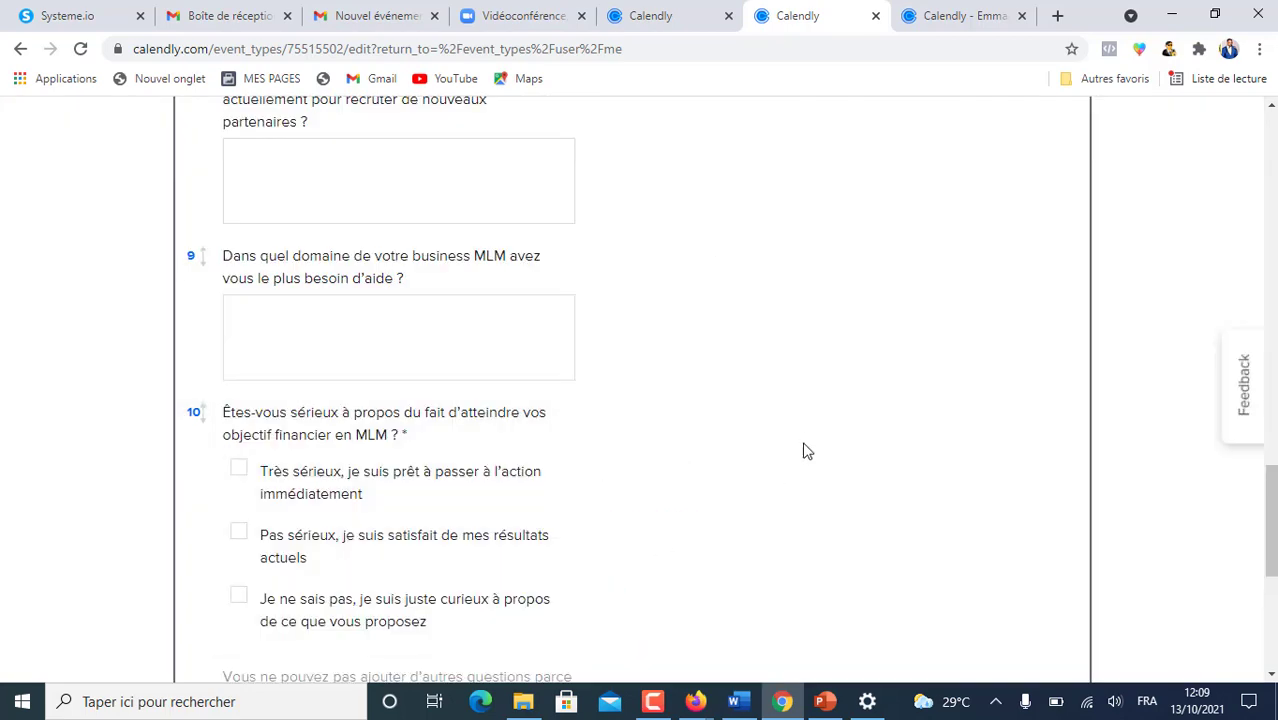
pyautogui.scroll(-1, 810, 443)
pyautogui.scroll(-4, 805, 440)
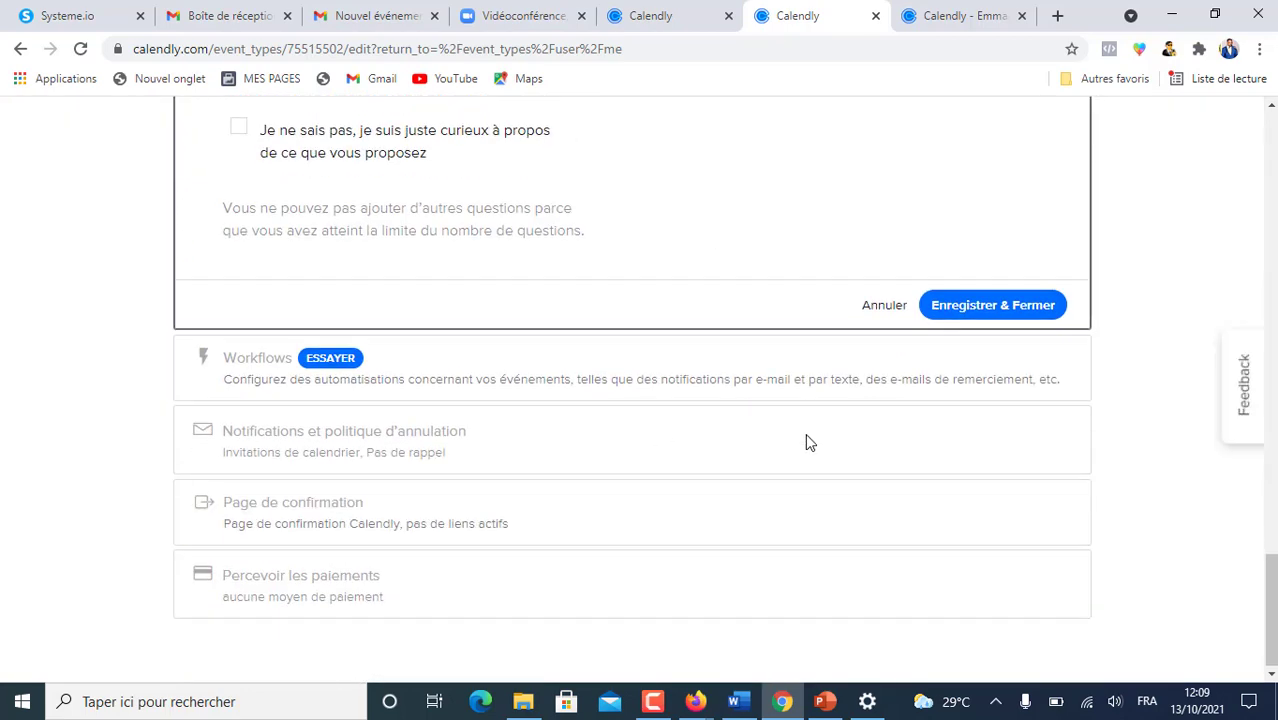
pyautogui.click(1003, 310)
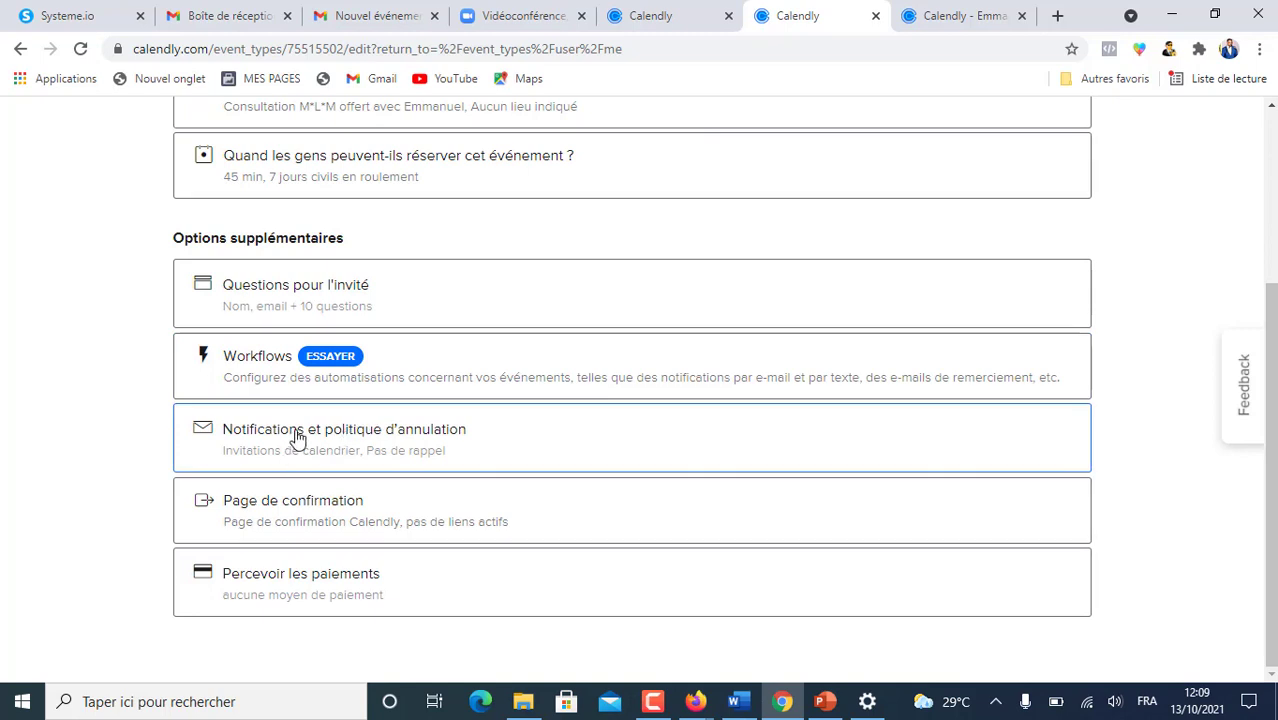
# - Expand 'Notifications et politique d'annulation' and switch from calendar invitations to email confirmations
pyautogui.click(328, 463)
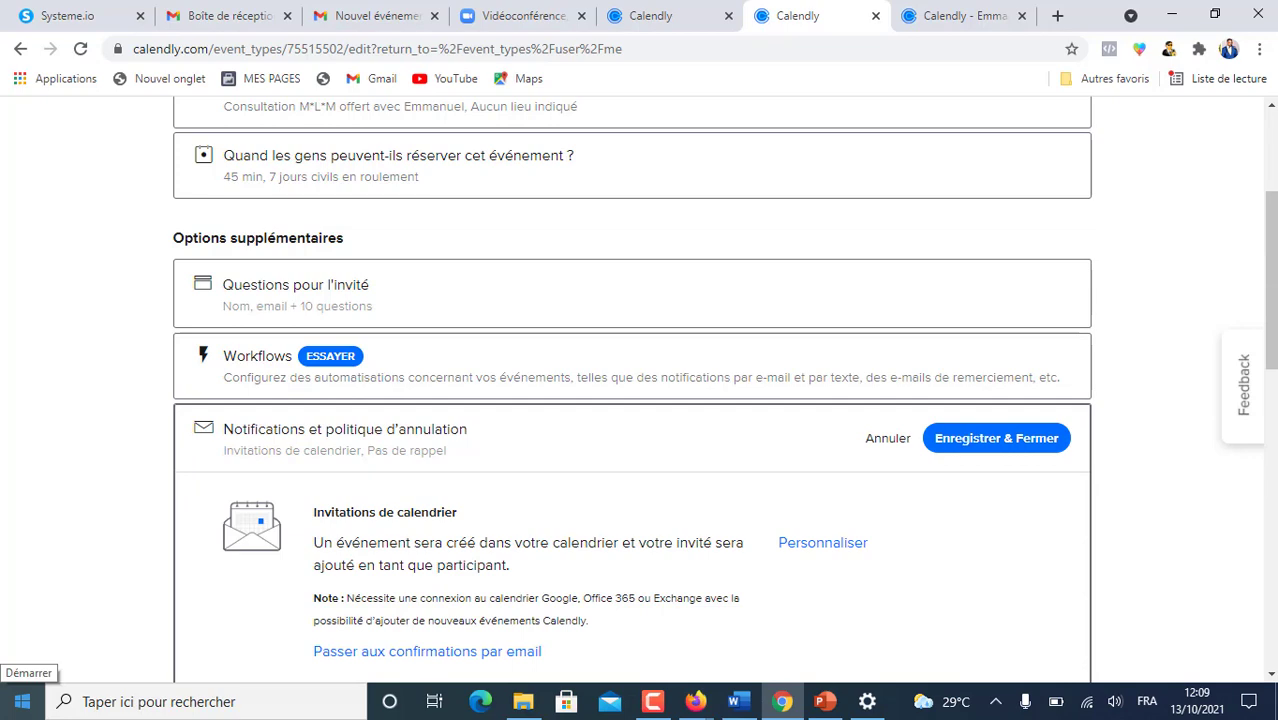
pyautogui.scroll(-3, 736, 351)
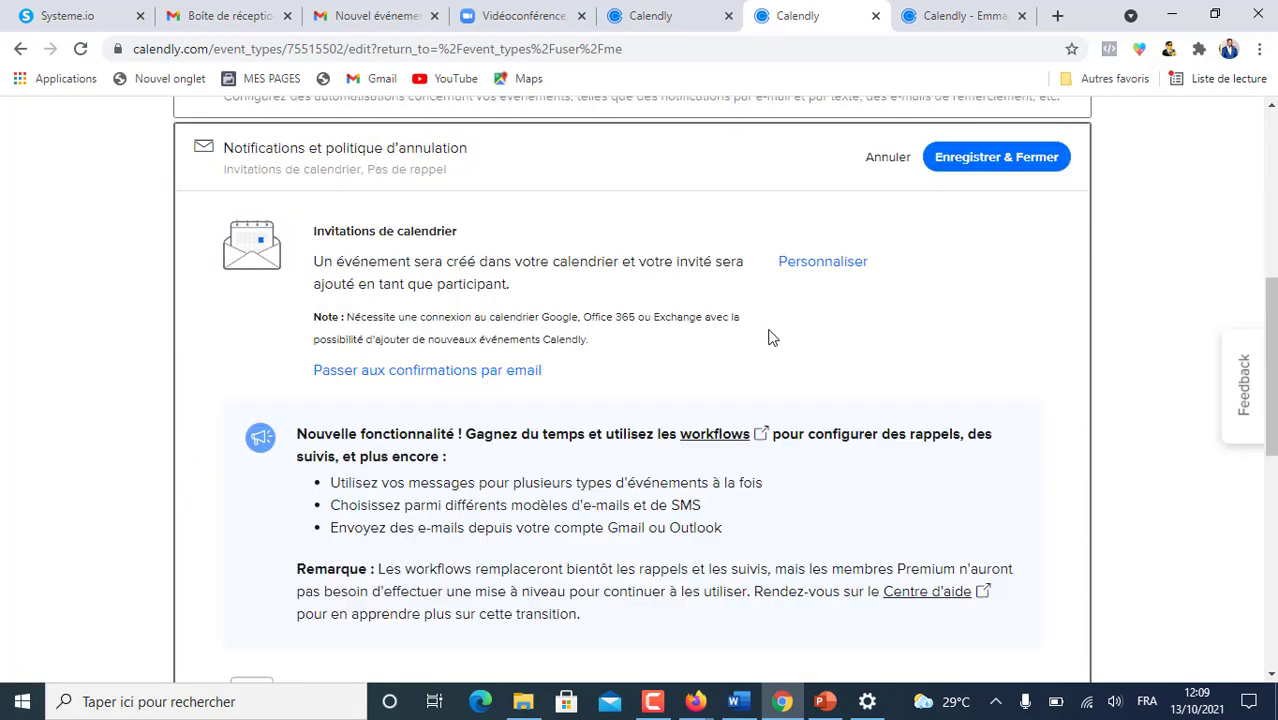
pyautogui.click(665, 18)
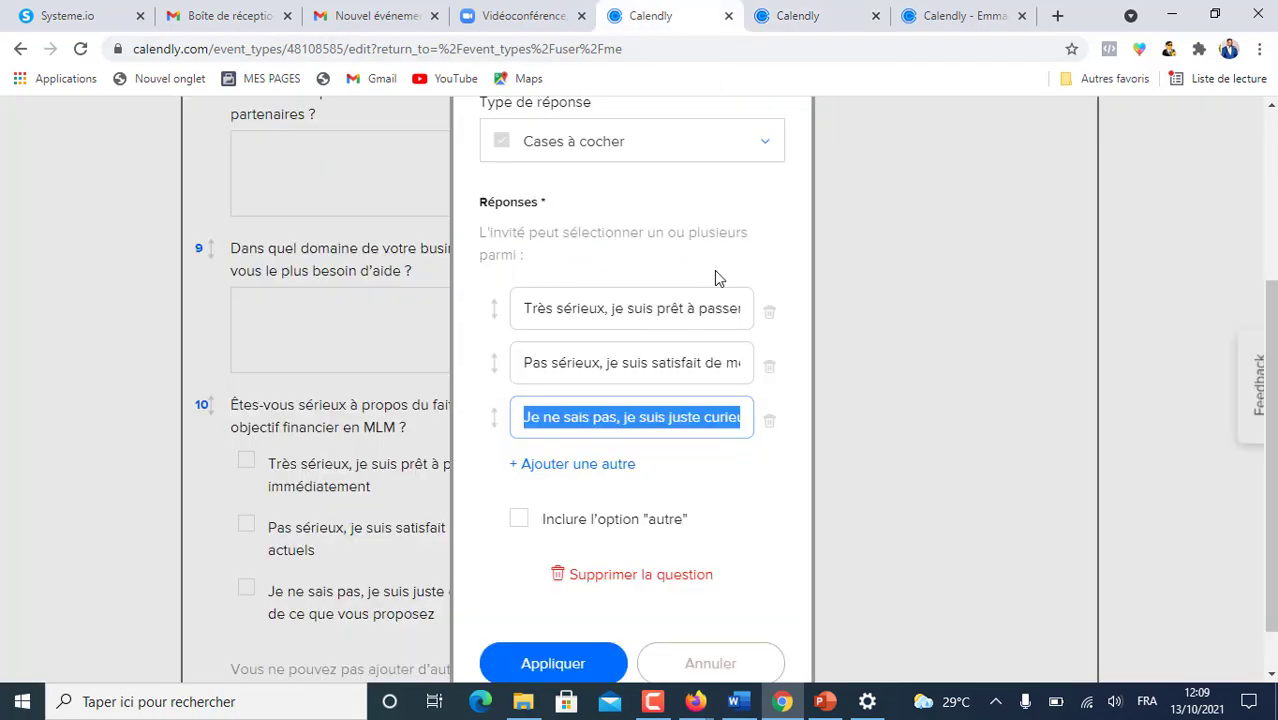
pyautogui.click(718, 663)
pyautogui.scroll(-5, 807, 465)
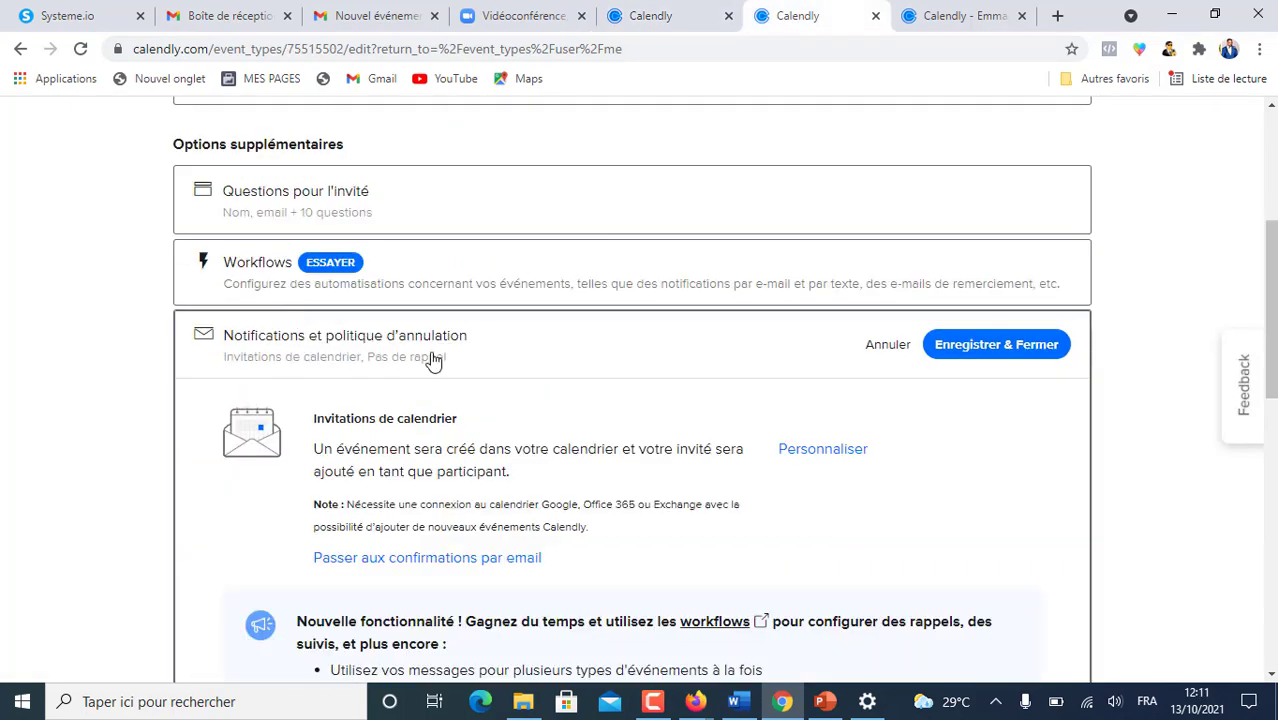
pyautogui.scroll(-2, 520, 280)
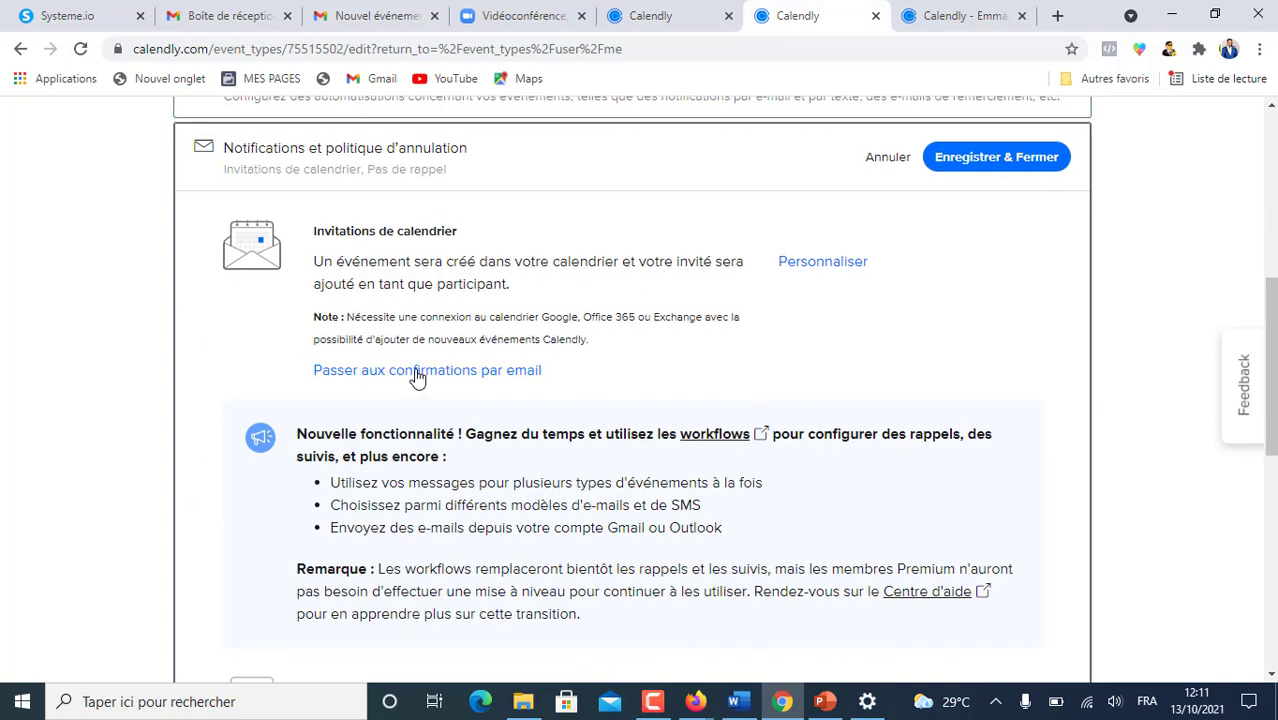
pyautogui.click(417, 372)
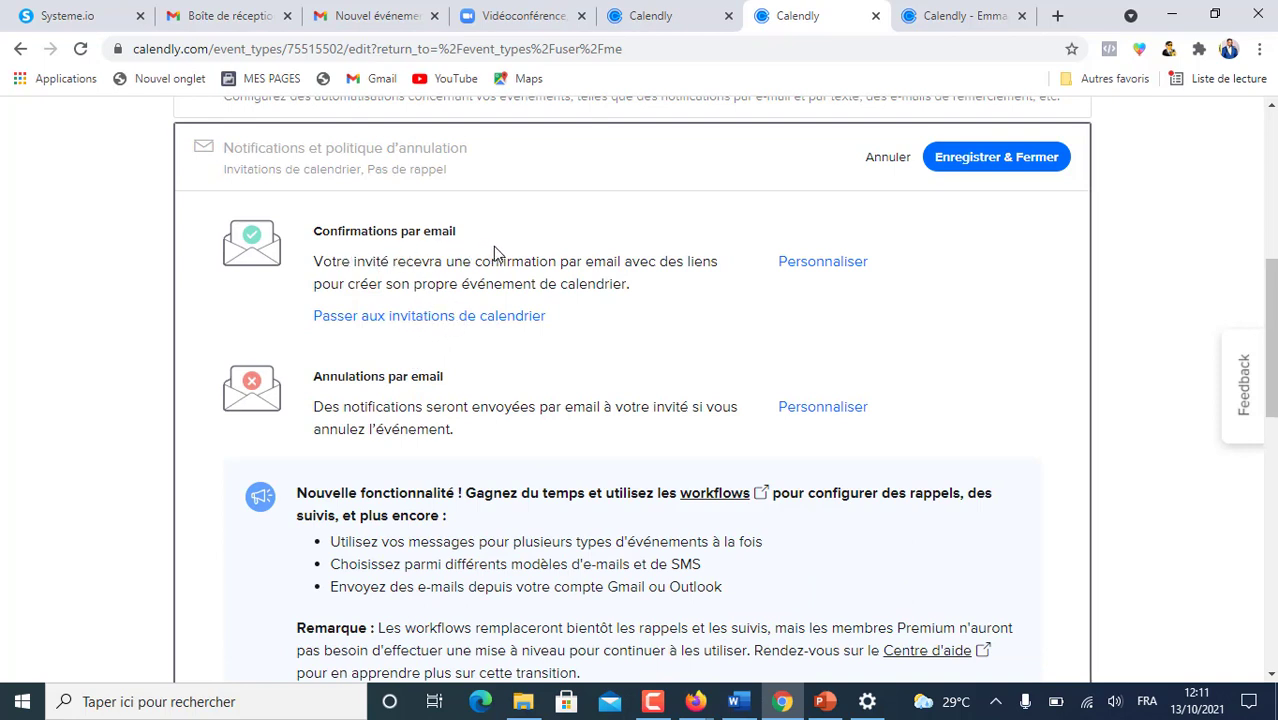
# - Open the confirmation email's subject and body editor, and view the other event's confirmation email
pyautogui.click(810, 262)
pyautogui.scroll(-2, 762, 337)
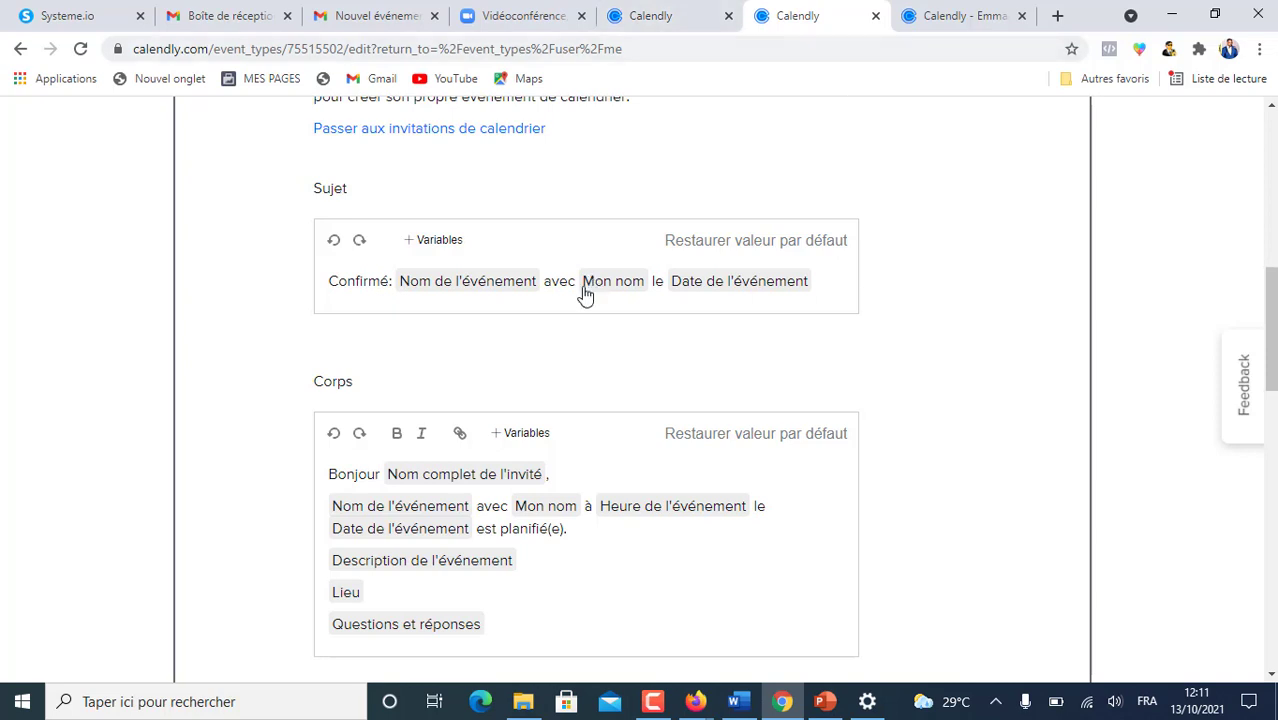
pyautogui.click(650, 16)
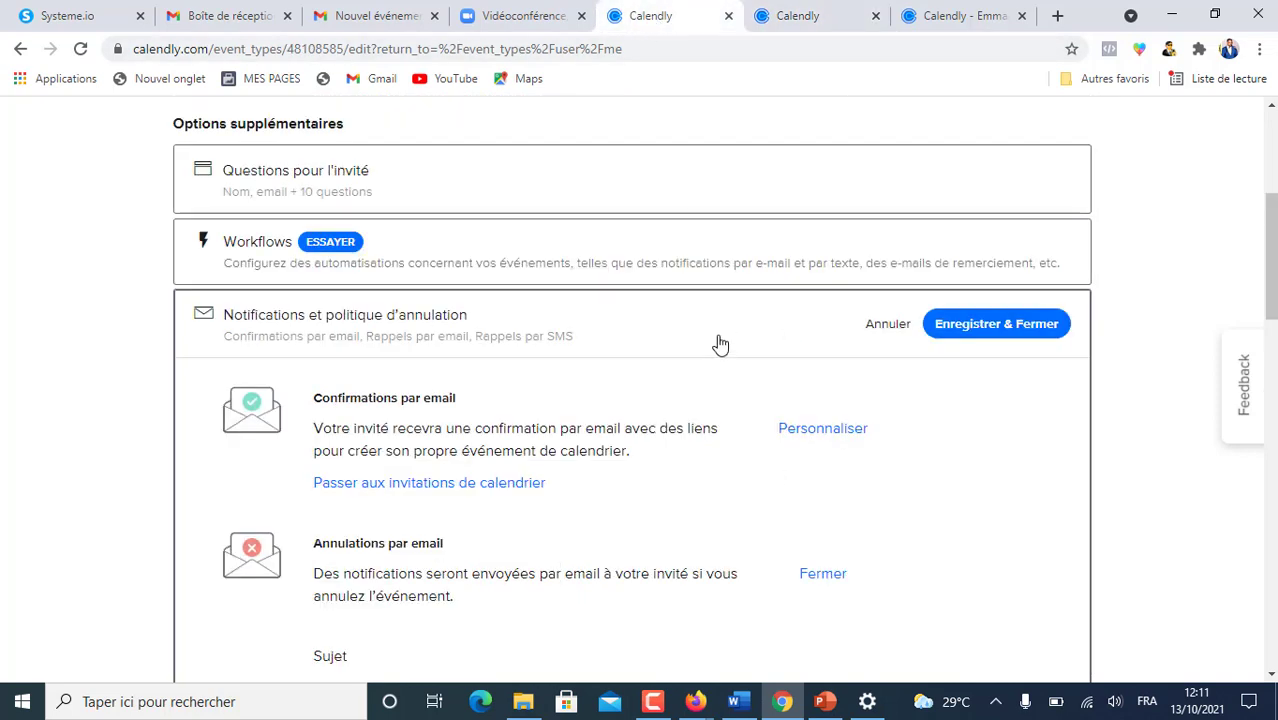
pyautogui.scroll(-5, 500, 300)
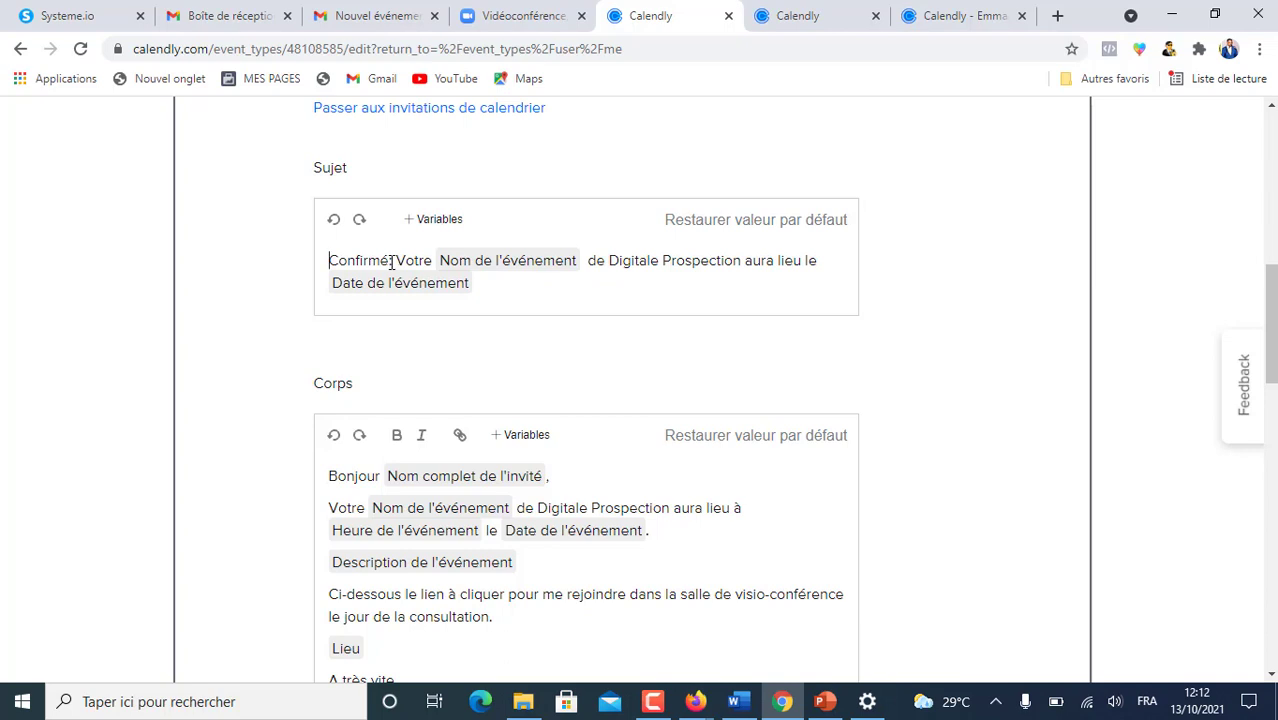
# - Review the subject variables list, comparing the two events' confirmation emails
pyautogui.click(447, 222)
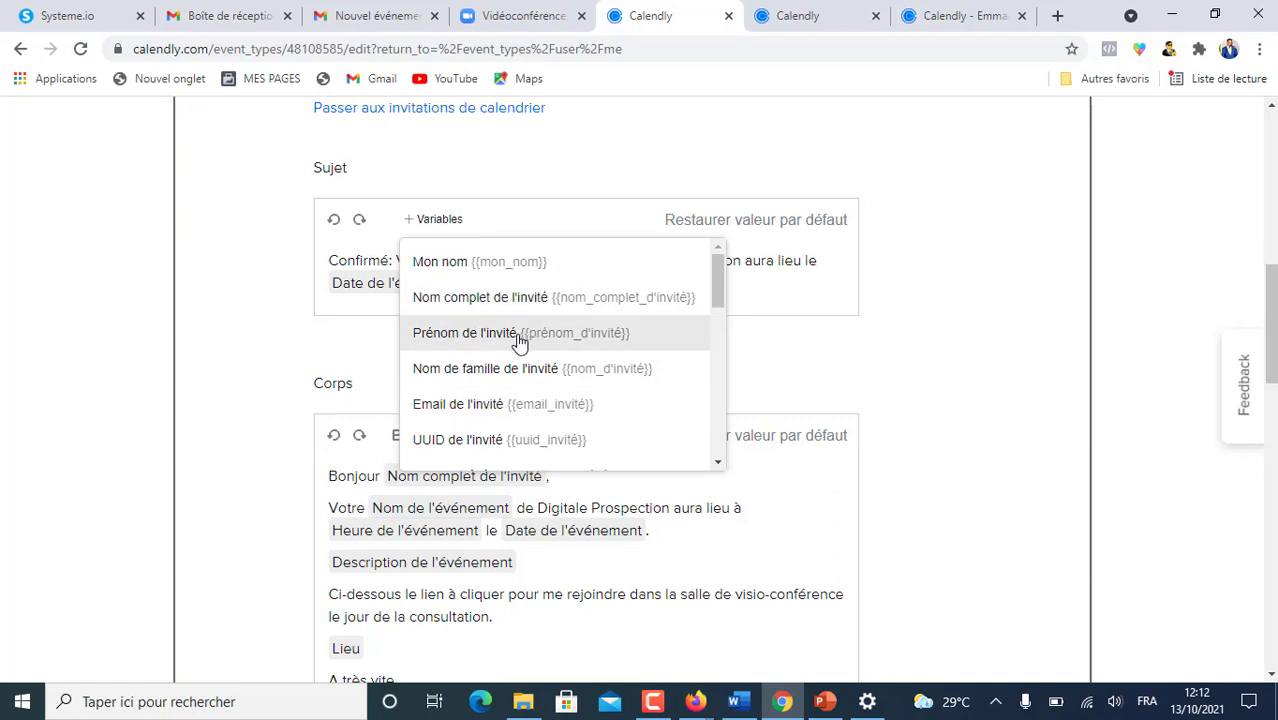
pyautogui.rightClick(632, 371)
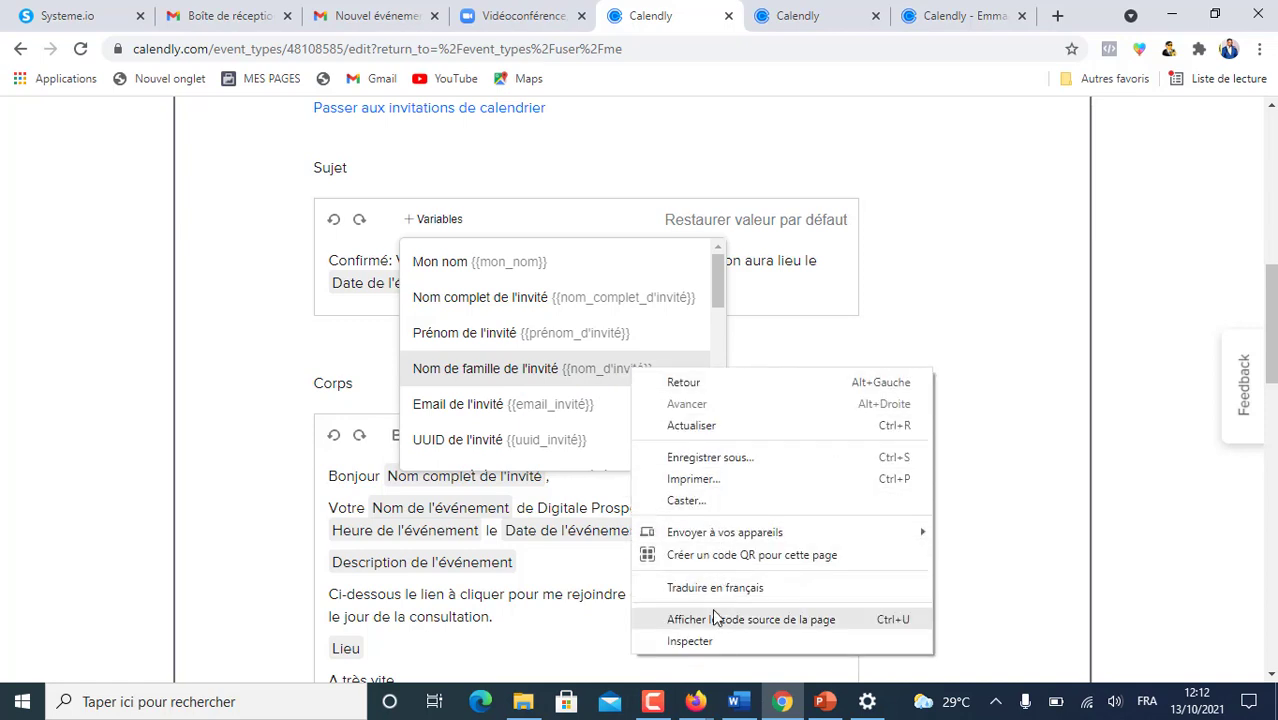
pyautogui.click(747, 261)
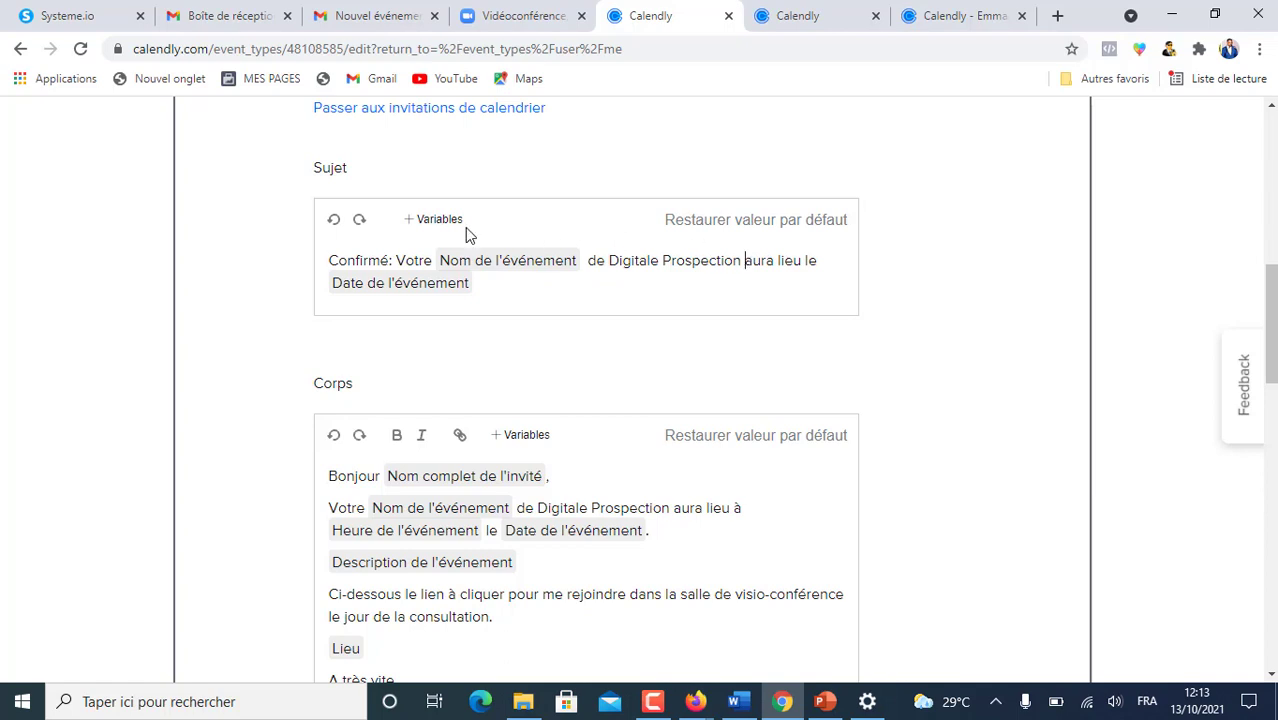
pyautogui.click(425, 219)
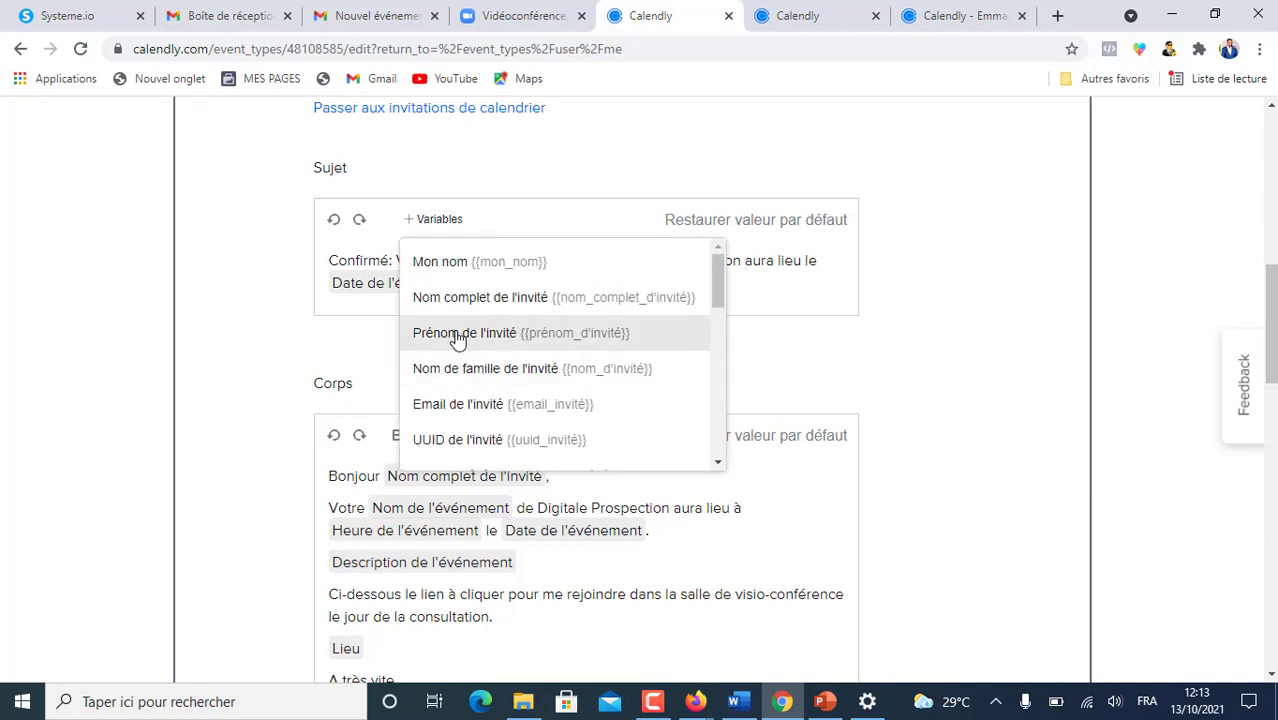
pyautogui.scroll(-2, 499, 391)
pyautogui.scroll(2, 500, 393)
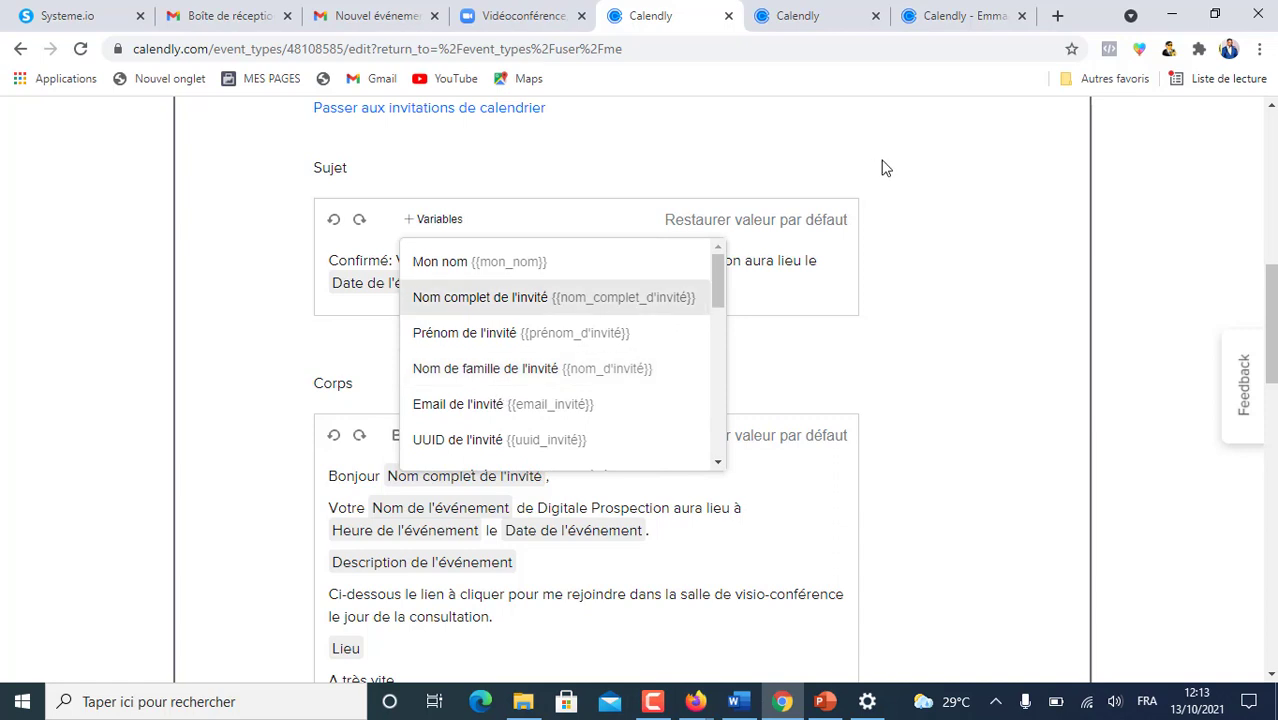
pyautogui.hotkey('ctrl', 'Tab')
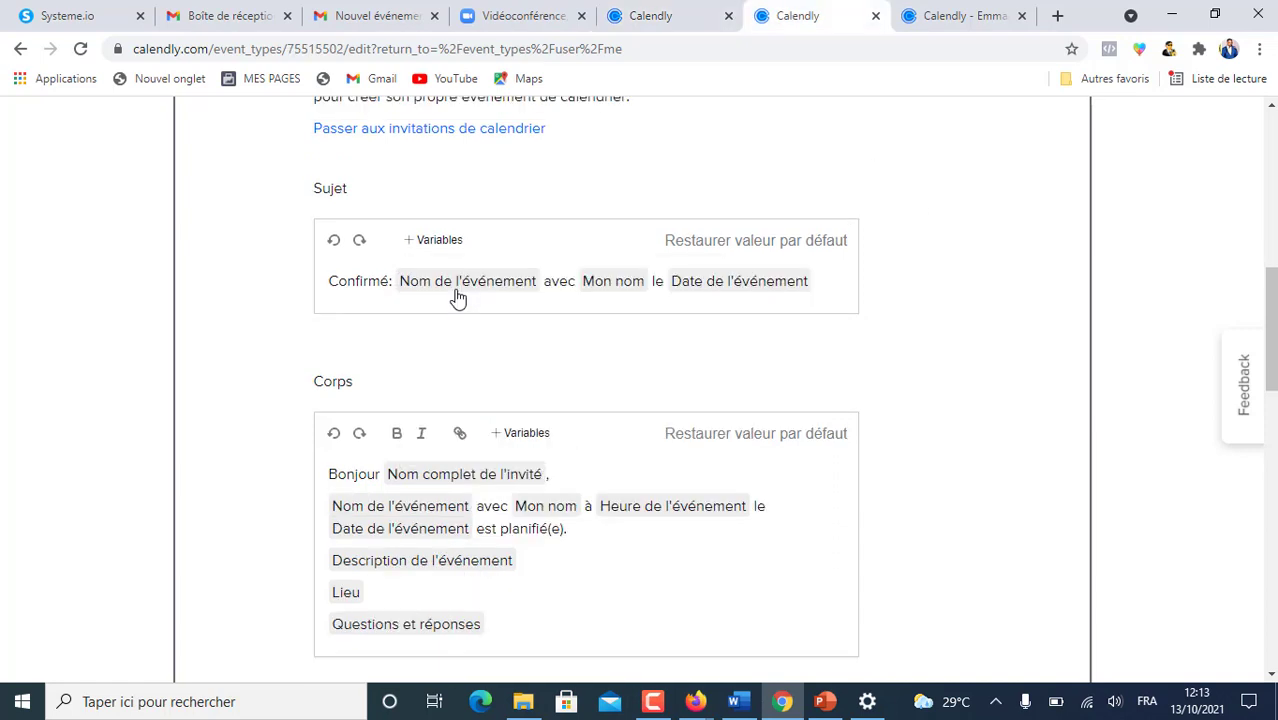
pyautogui.click(662, 17)
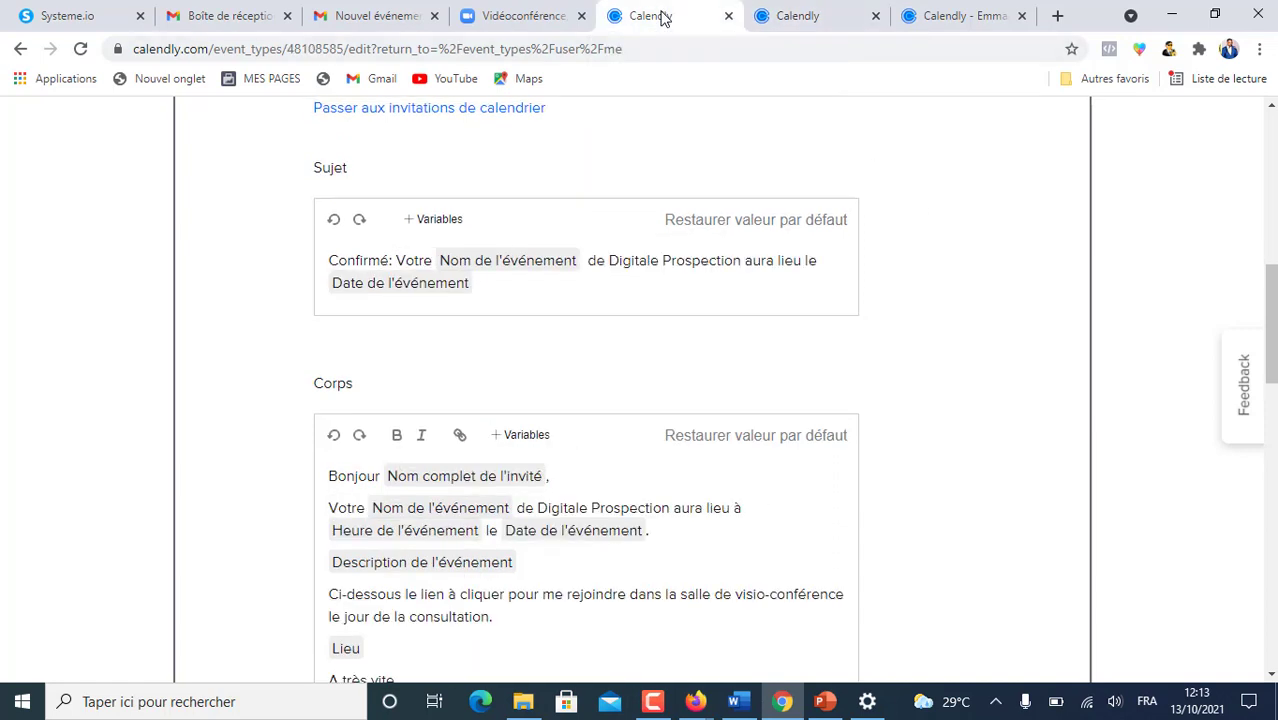
# - Write 'Votre' and 'de Digitale Prospection' into the subject, deleting 'avec'
pyautogui.click(767, 13)
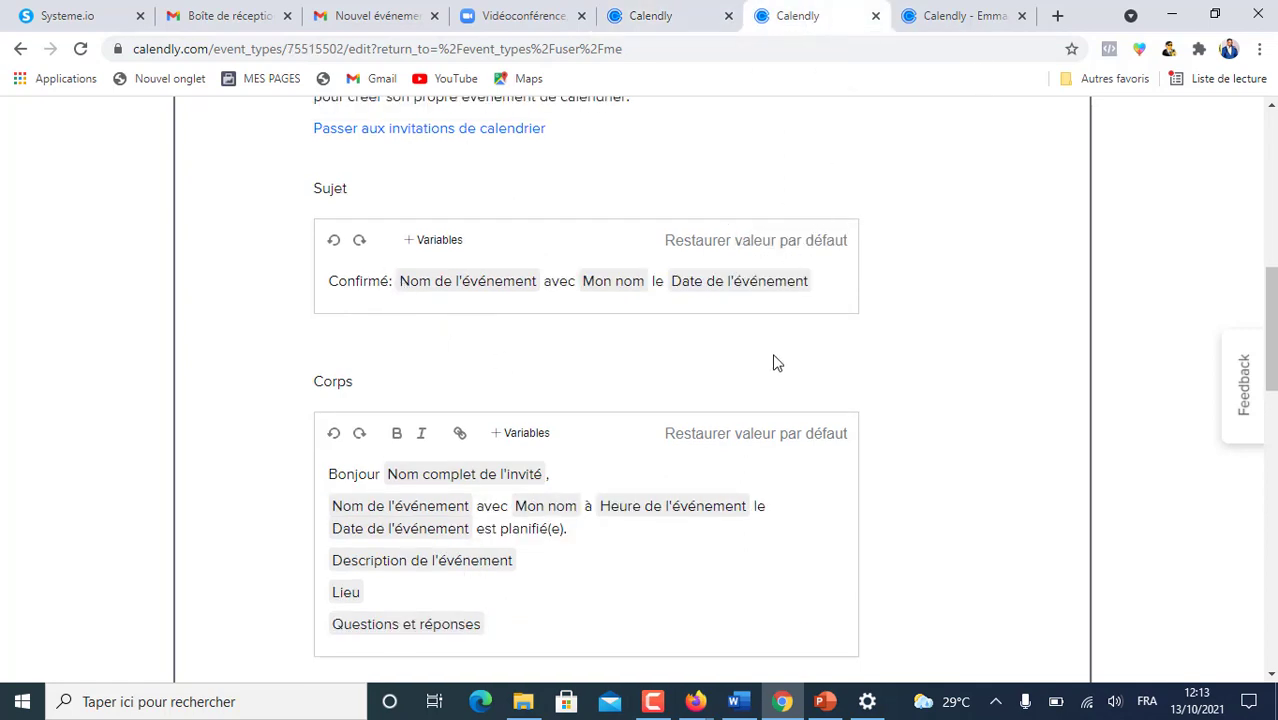
pyautogui.write('Votre')
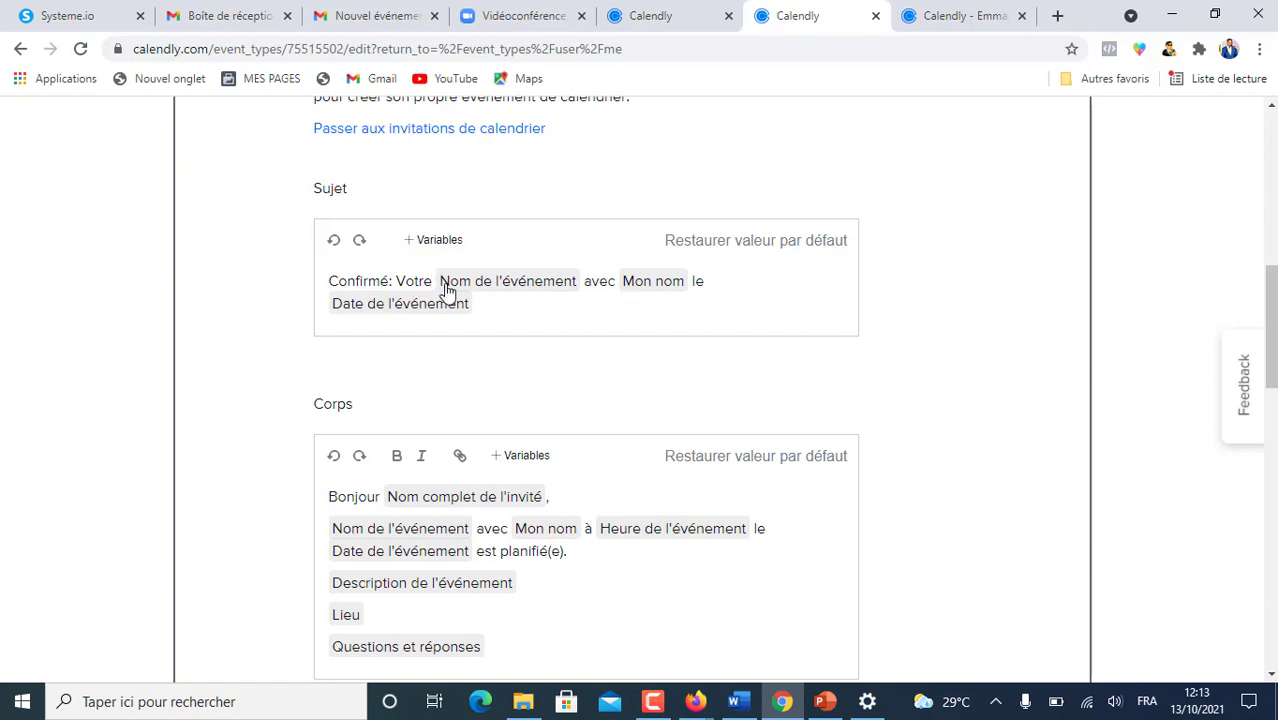
pyautogui.scroll(2, 690, 215)
pyautogui.scroll(-3, 690, 215)
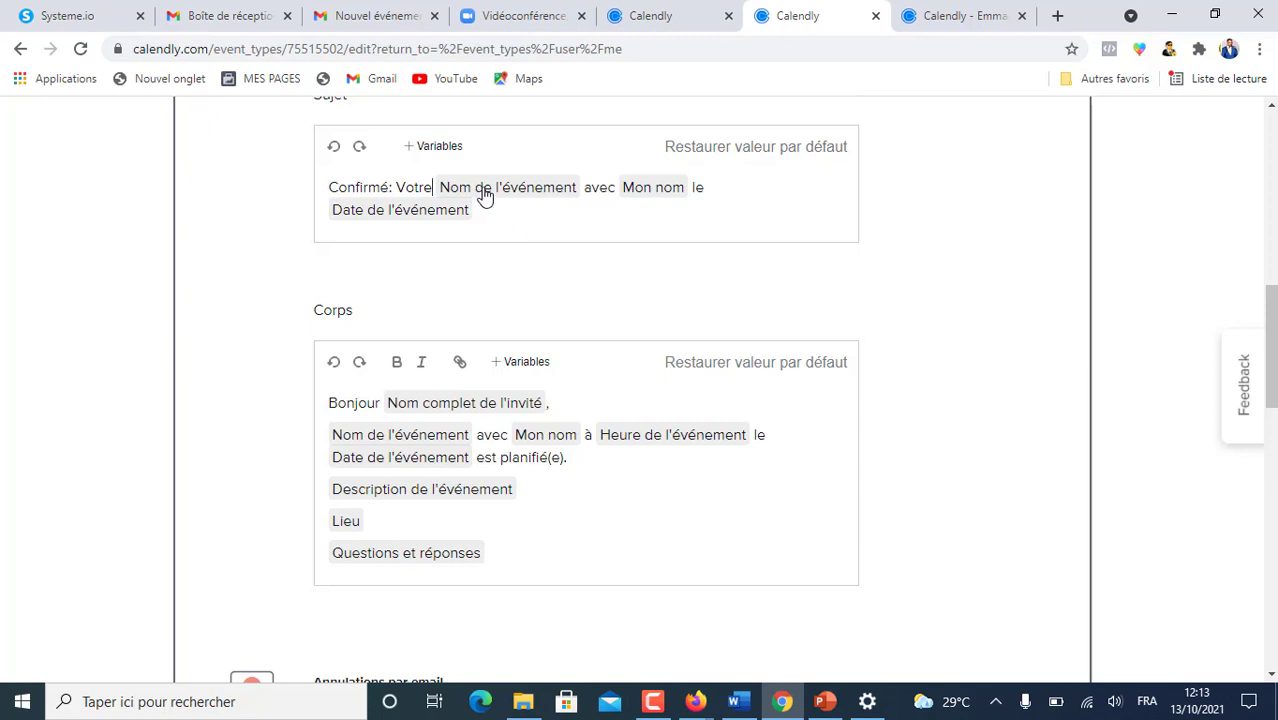
pyautogui.scroll(1, 440, 190)
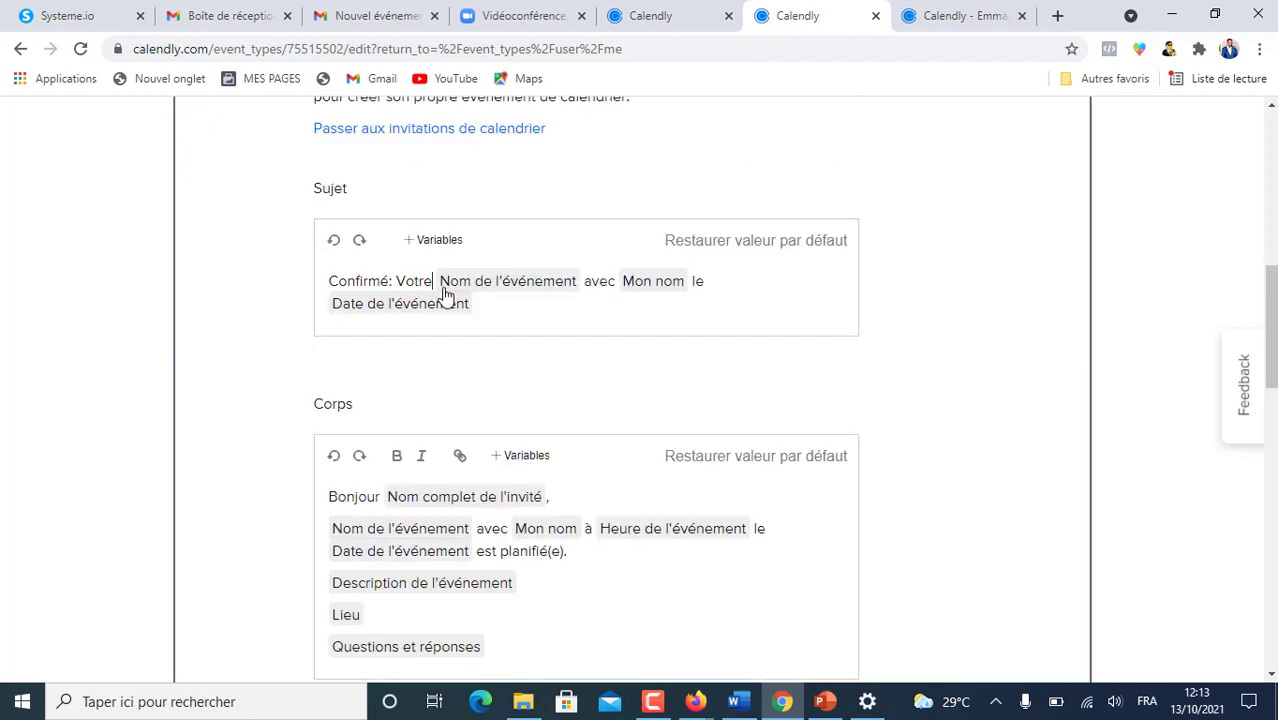
pyautogui.scroll(-1, 445, 287)
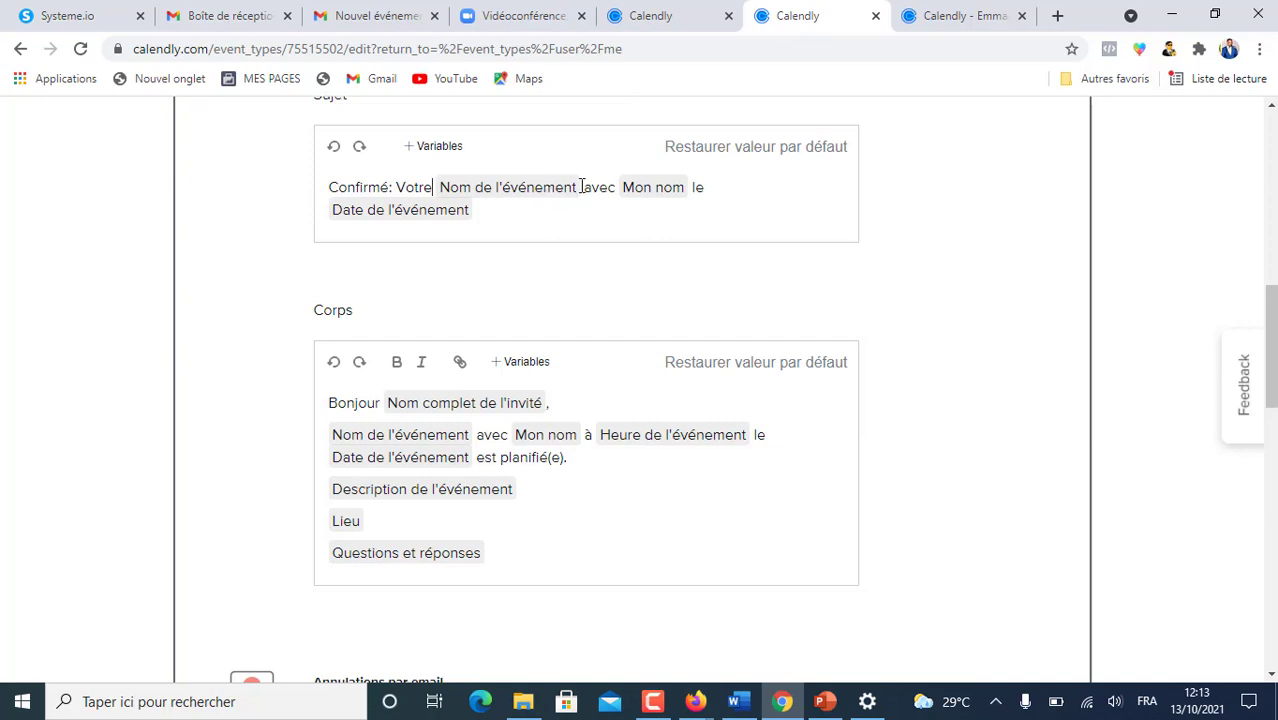
pyautogui.write('de ')
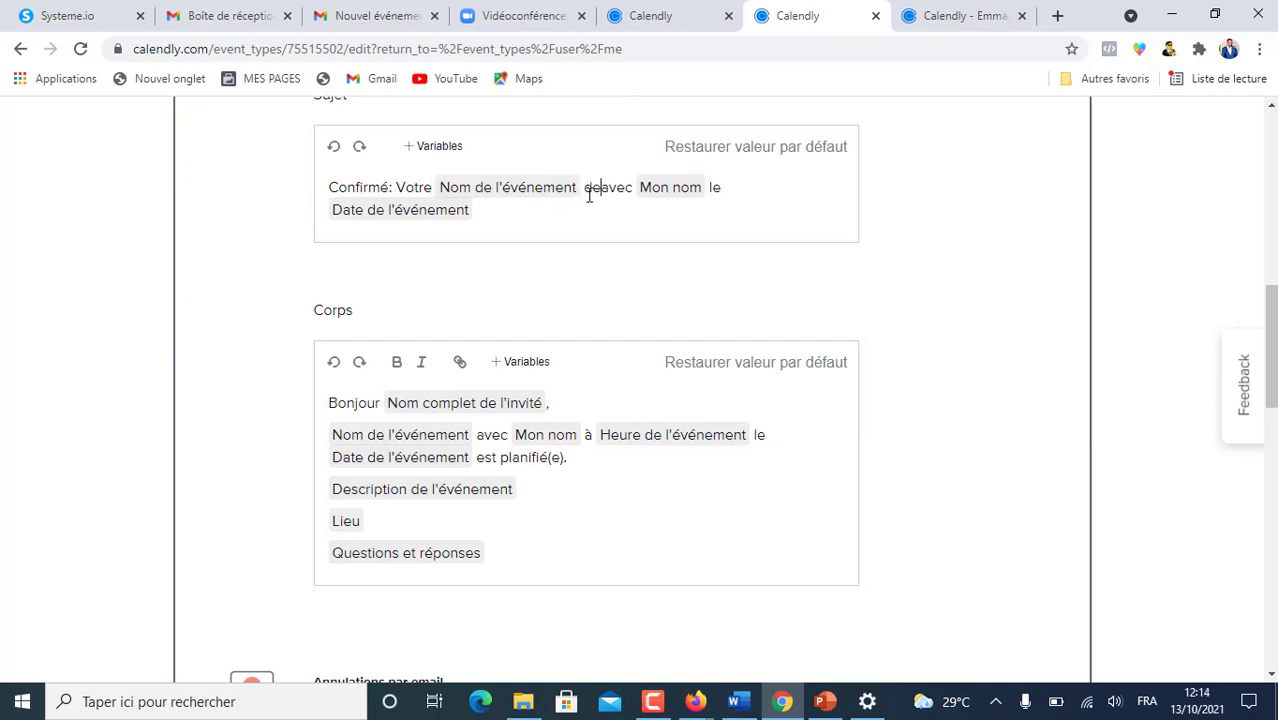
pyautogui.write('Digit')
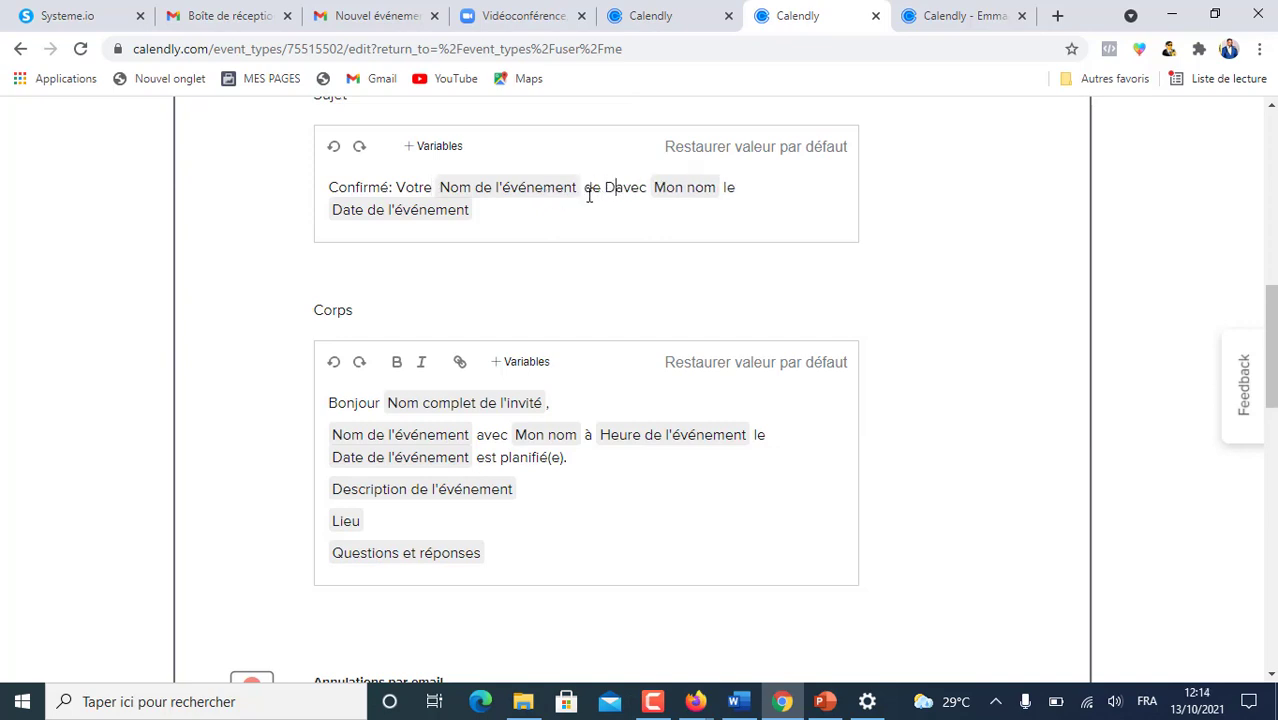
pyautogui.write('ale ')
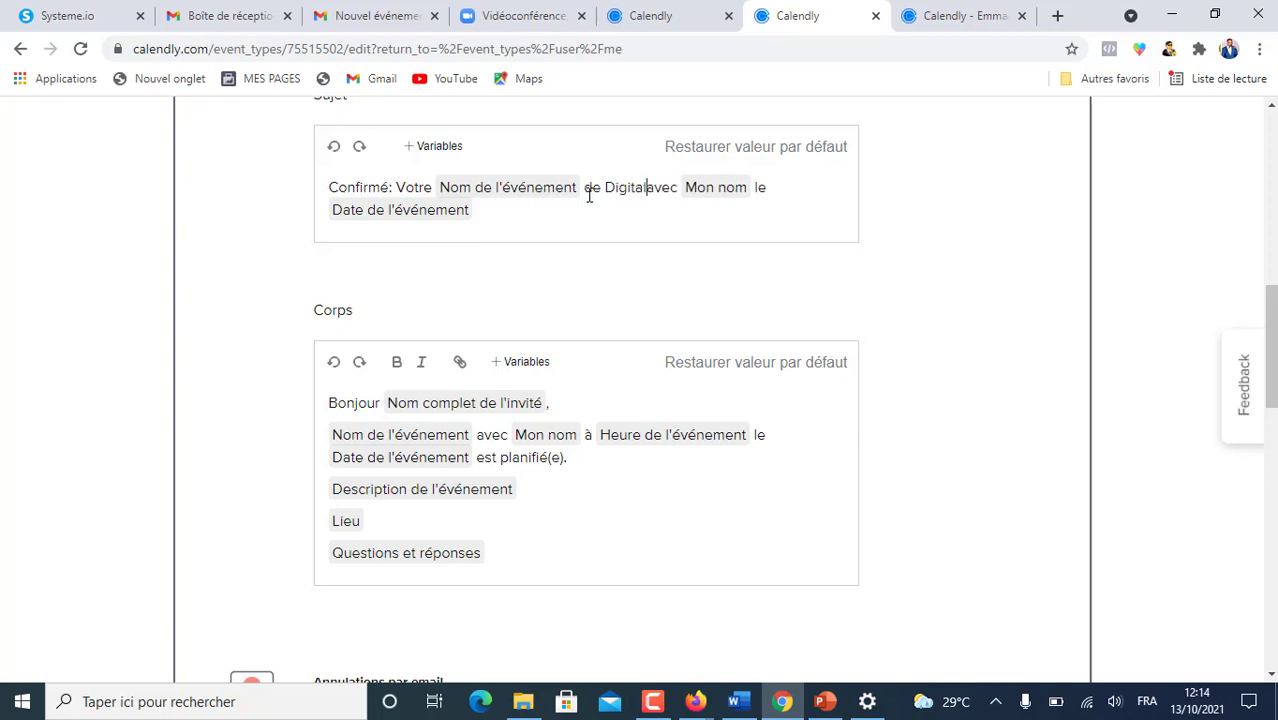
pyautogui.write('Prospection')
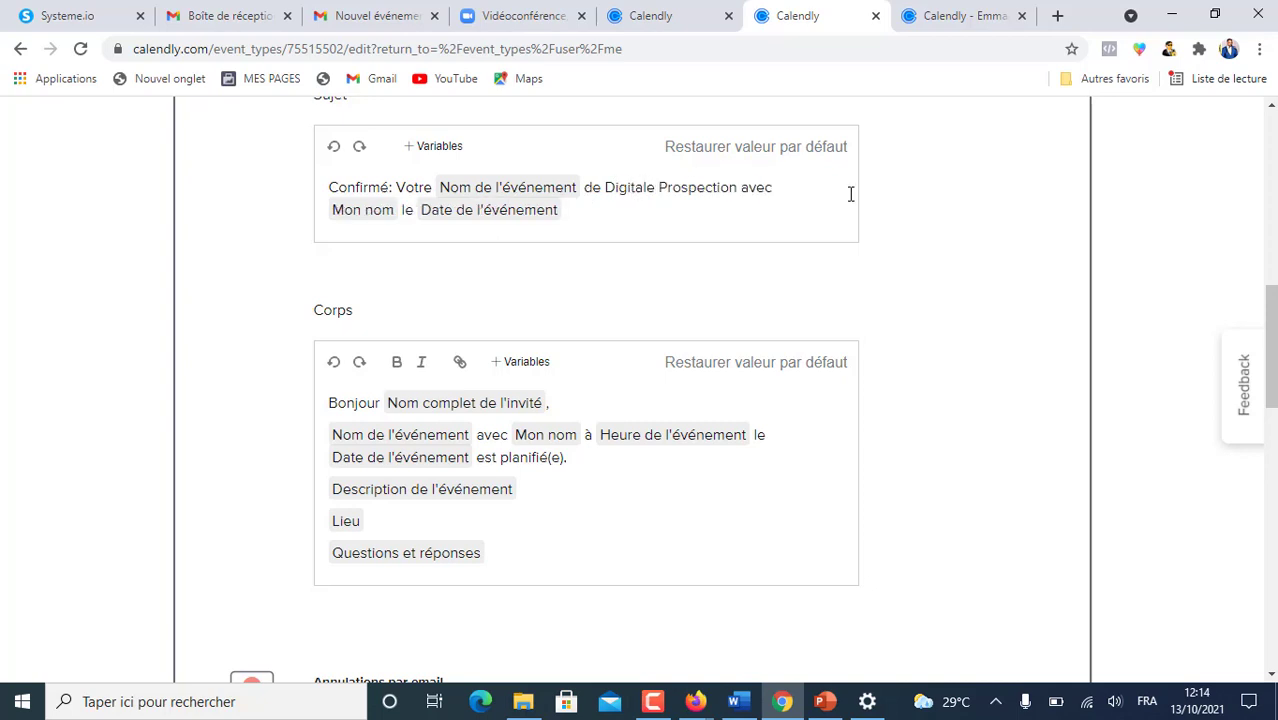
pyautogui.press('Delete')
pyautogui.press('Delete')
pyautogui.press('Delete')
pyautogui.press('Delete')
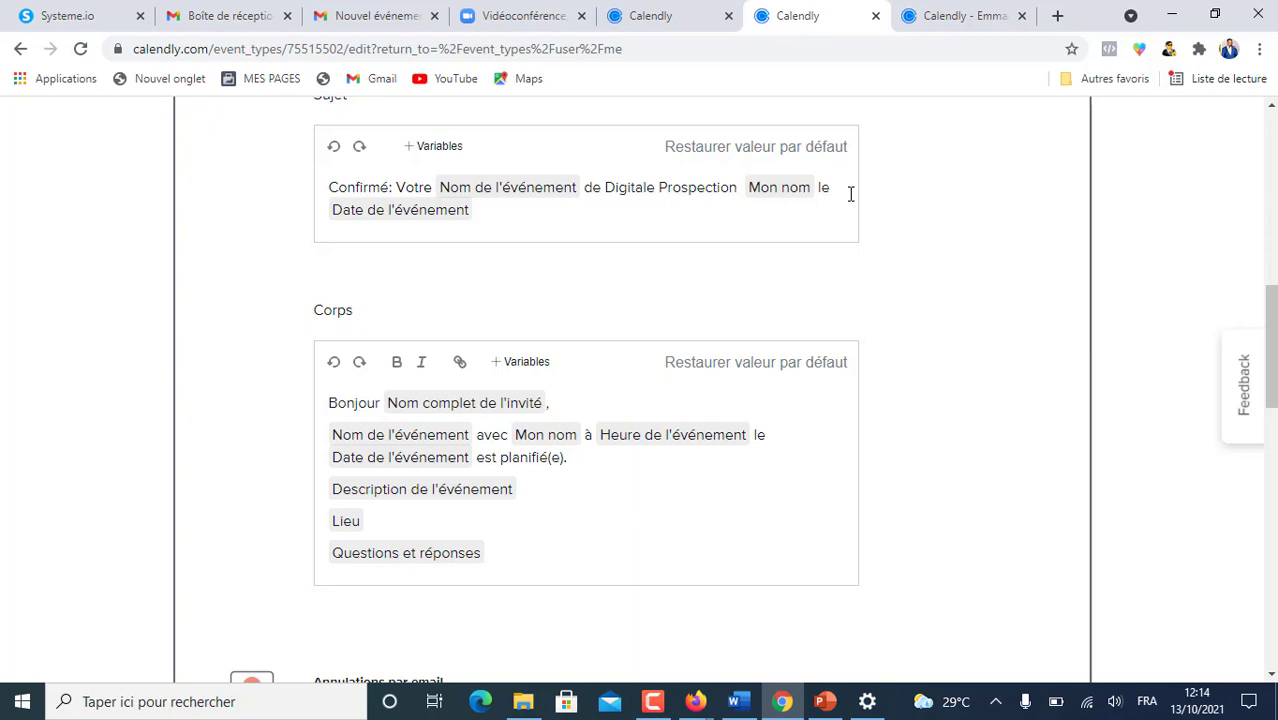
# - Add 'aura lieu' to the subject, removing the Mon nom variable and fixing the spelling
pyautogui.click(667, 22)
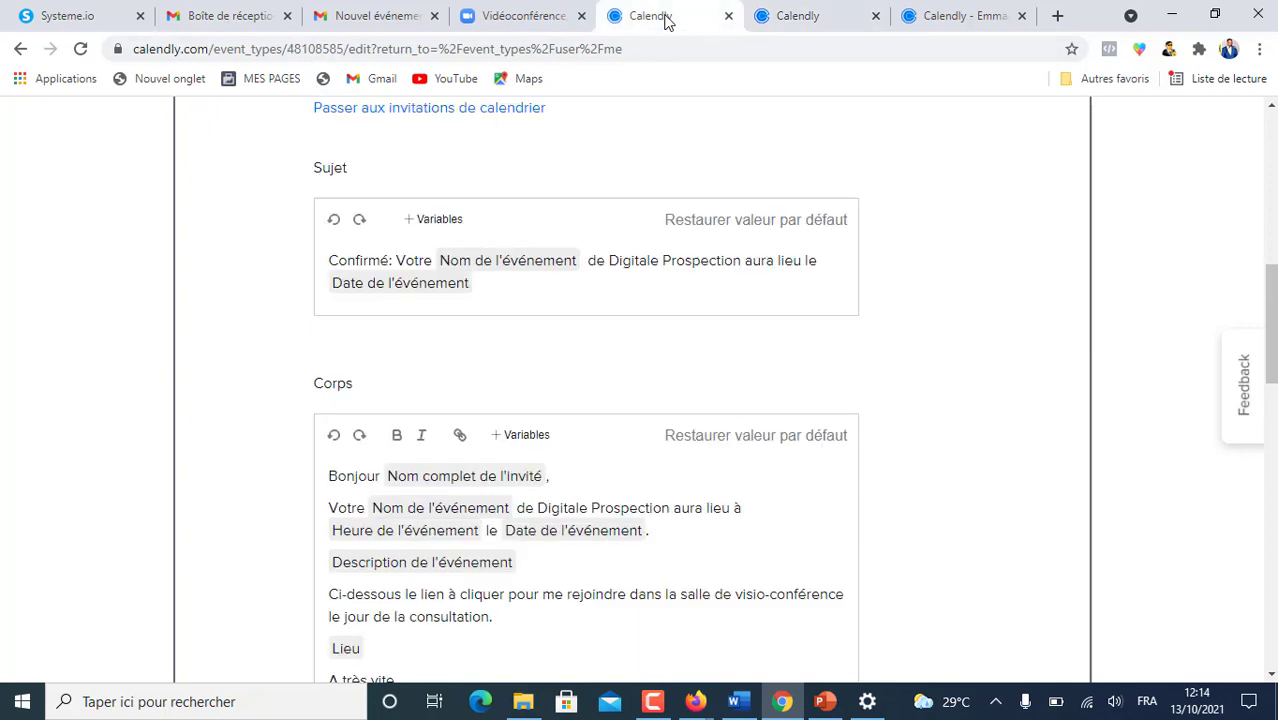
pyautogui.click(797, 17)
pyautogui.write('auralieu')
pyautogui.press('Delete')
pyautogui.press('Delete')
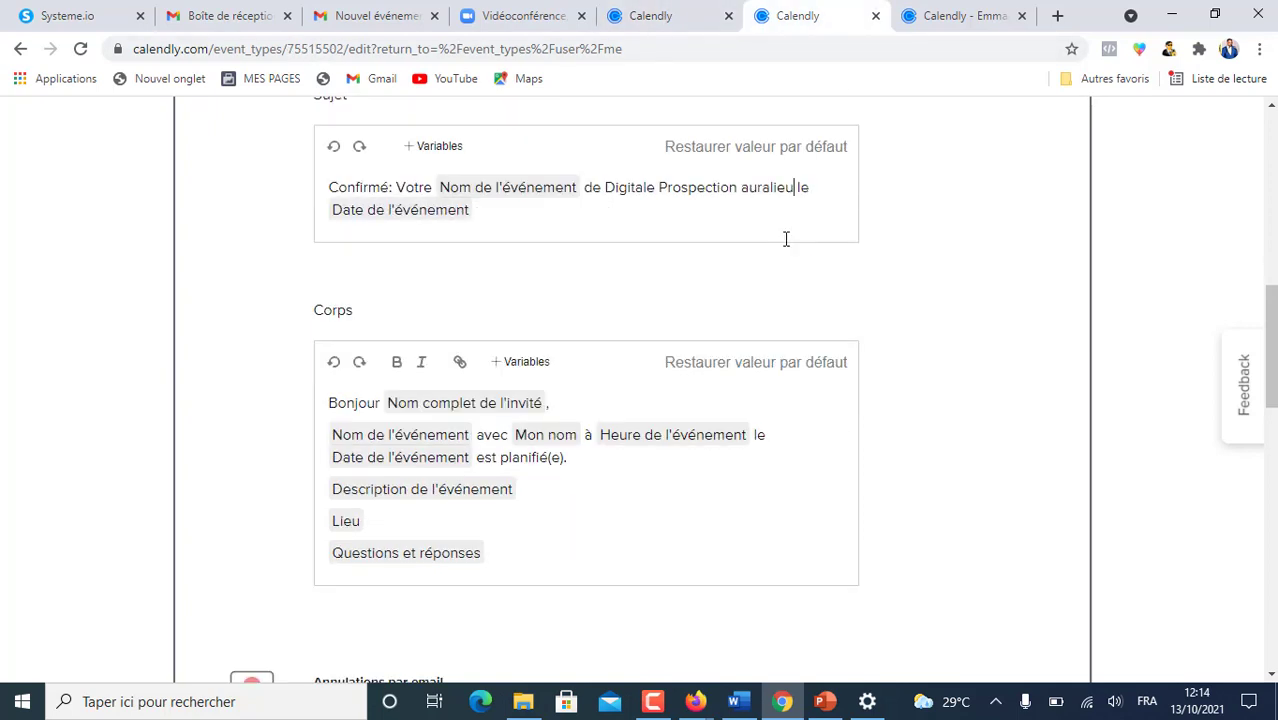
pyautogui.rightClick(771, 193)
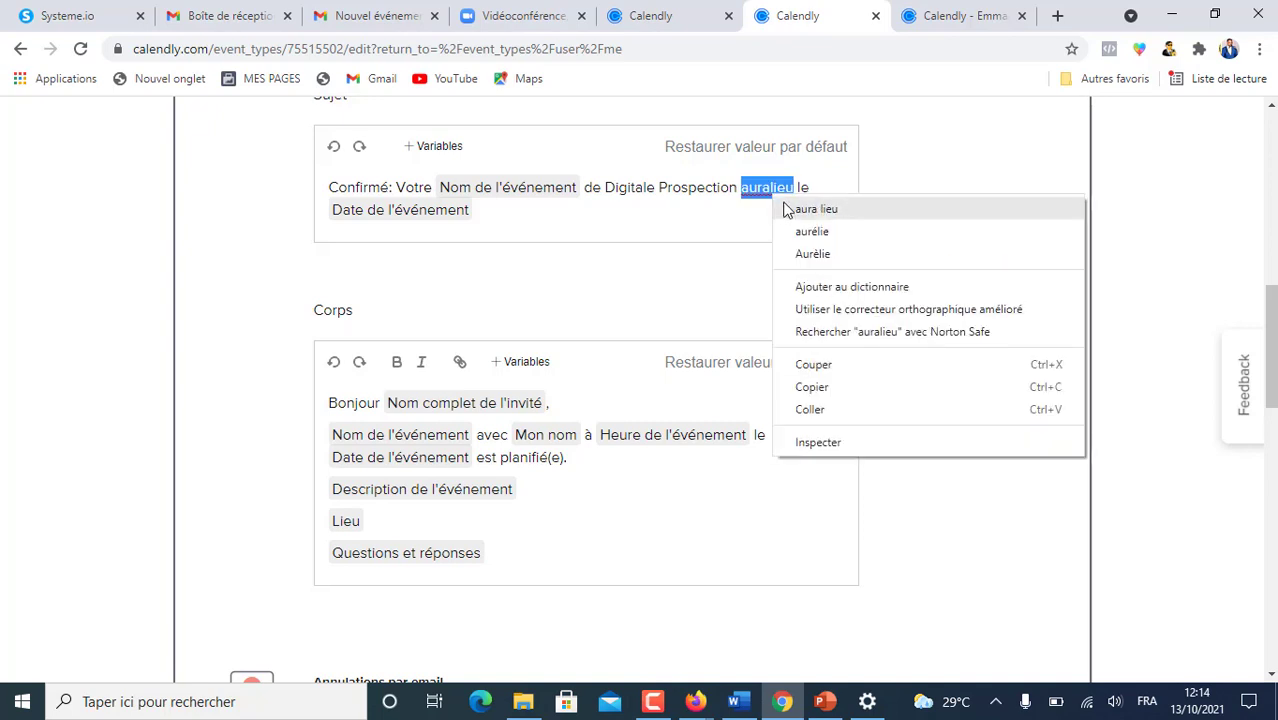
pyautogui.click(791, 206)
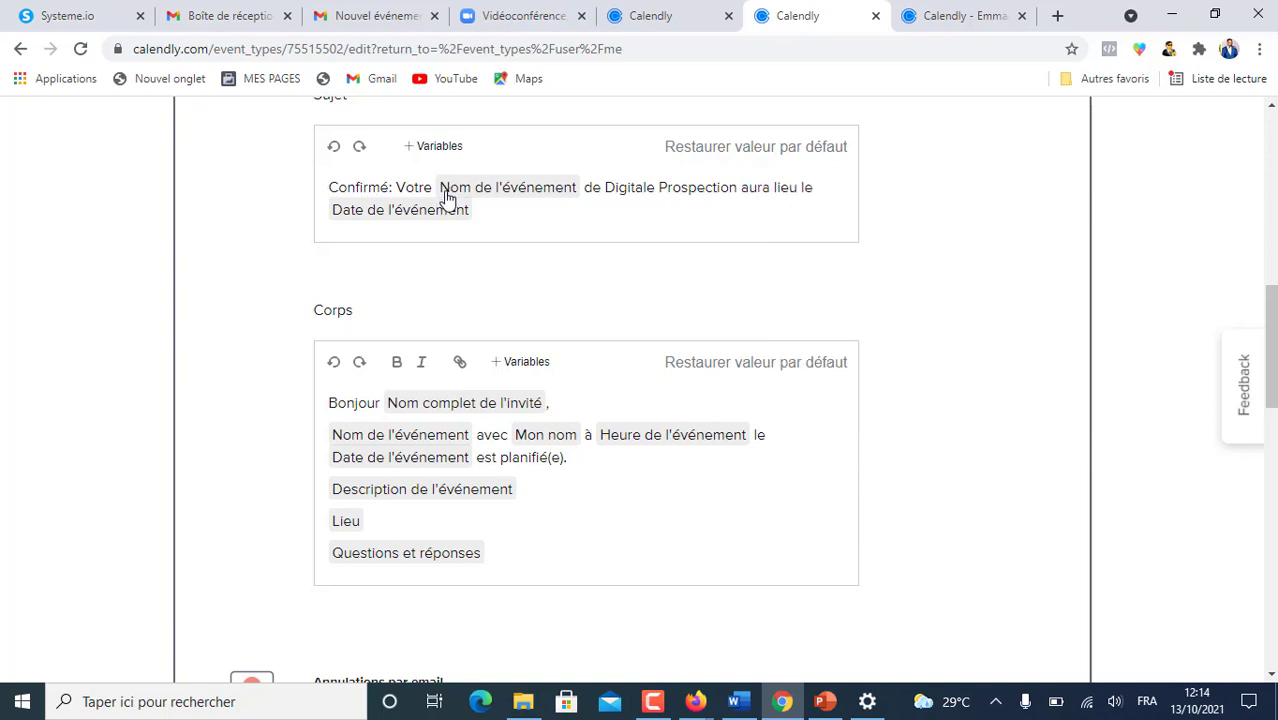
# - Insert the Prénom de l'invité variable before 'Votre' in the subject
pyautogui.click(398, 187)
pyautogui.click(436, 146)
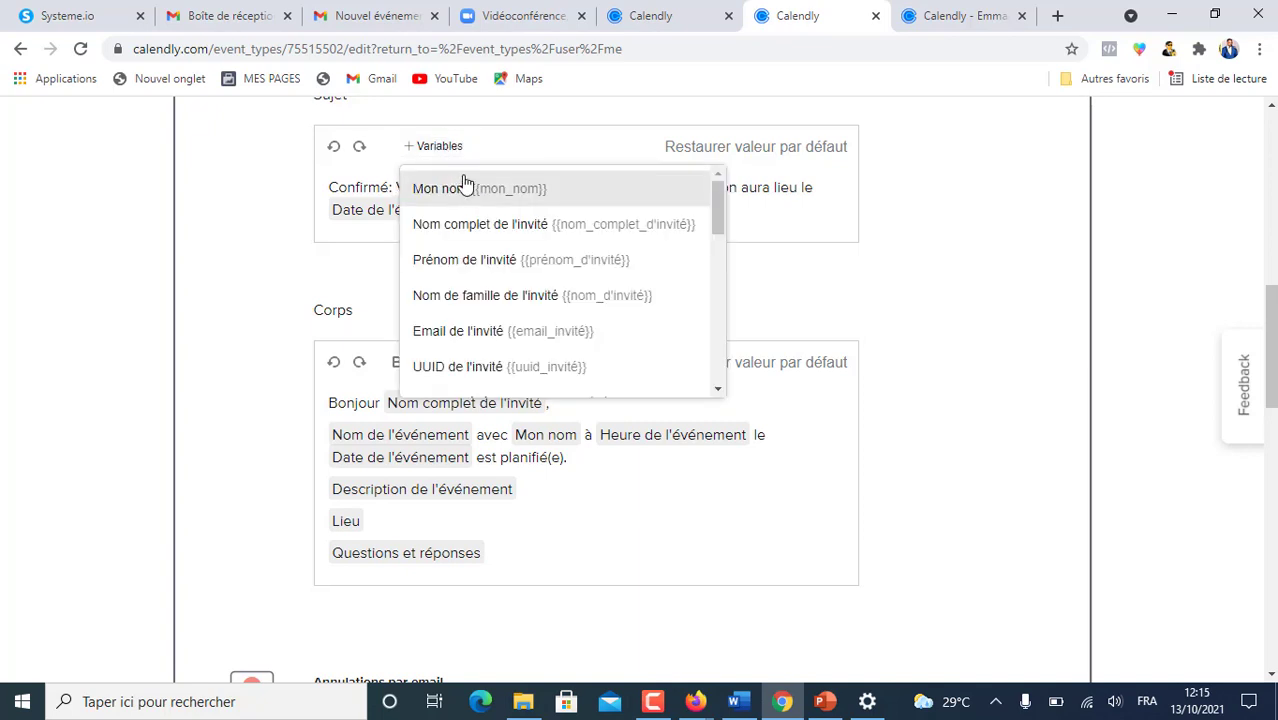
pyautogui.click(490, 262)
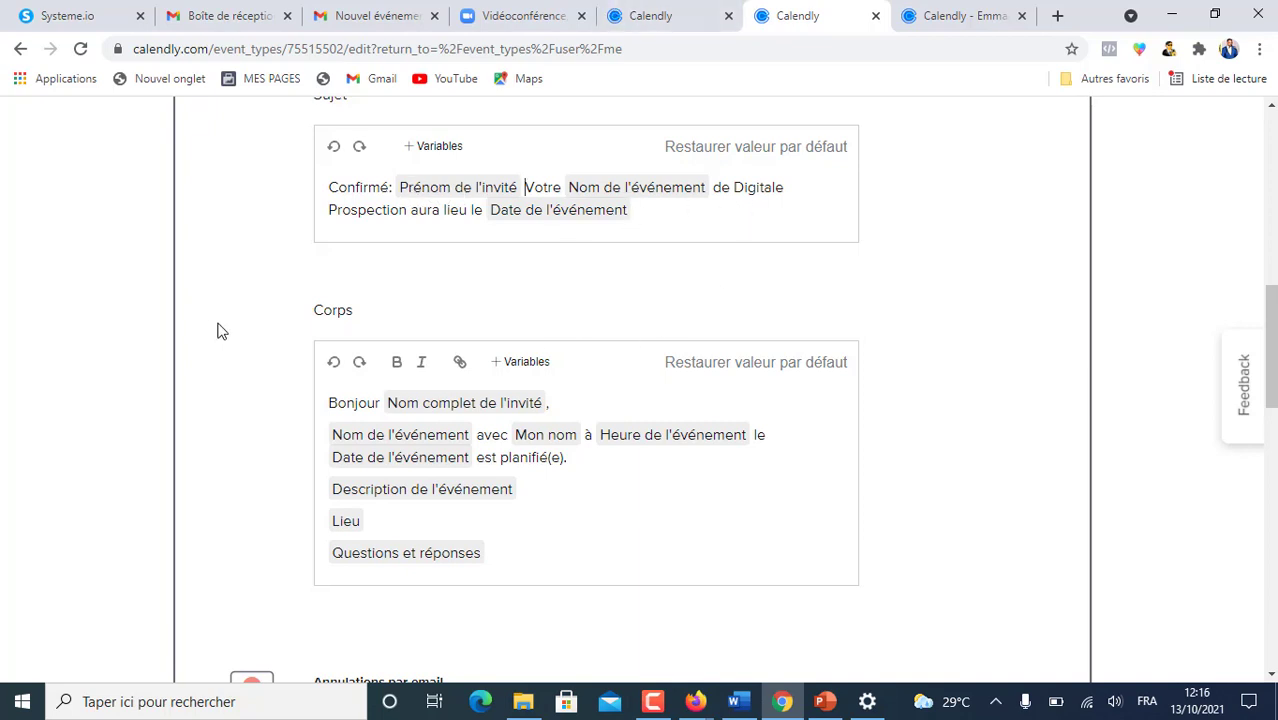
pyautogui.scroll(-2, 450, 385)
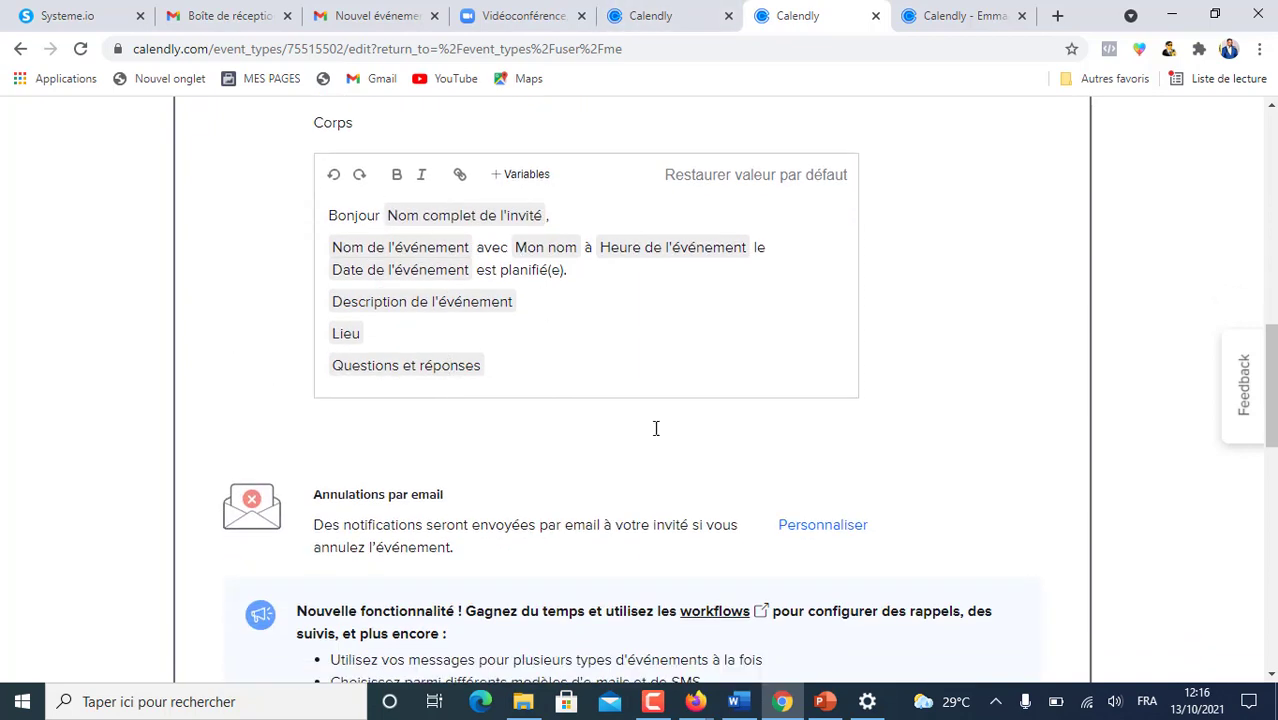
# - Rewrite the body's opening to 'votre … de Digitale Prospection aura lieu', dropping Mon nom and 'est planifié(e)'
pyautogui.click(670, 18)
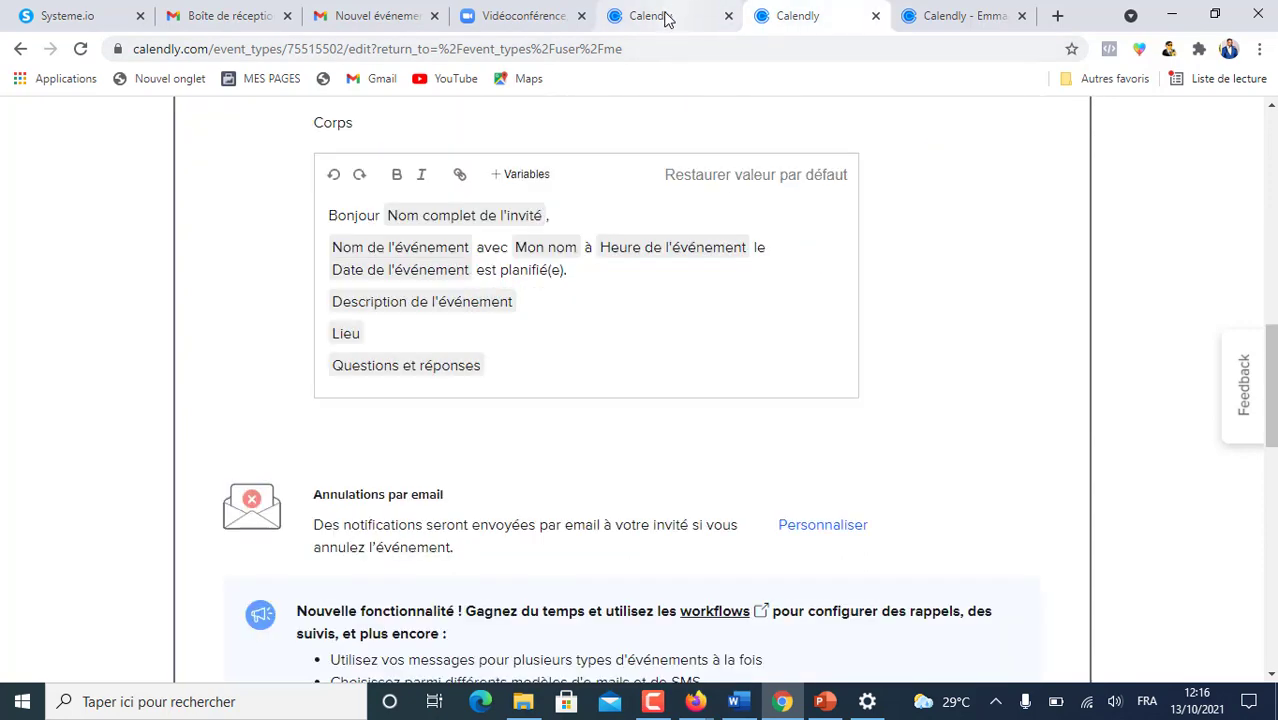
pyautogui.click(667, 19)
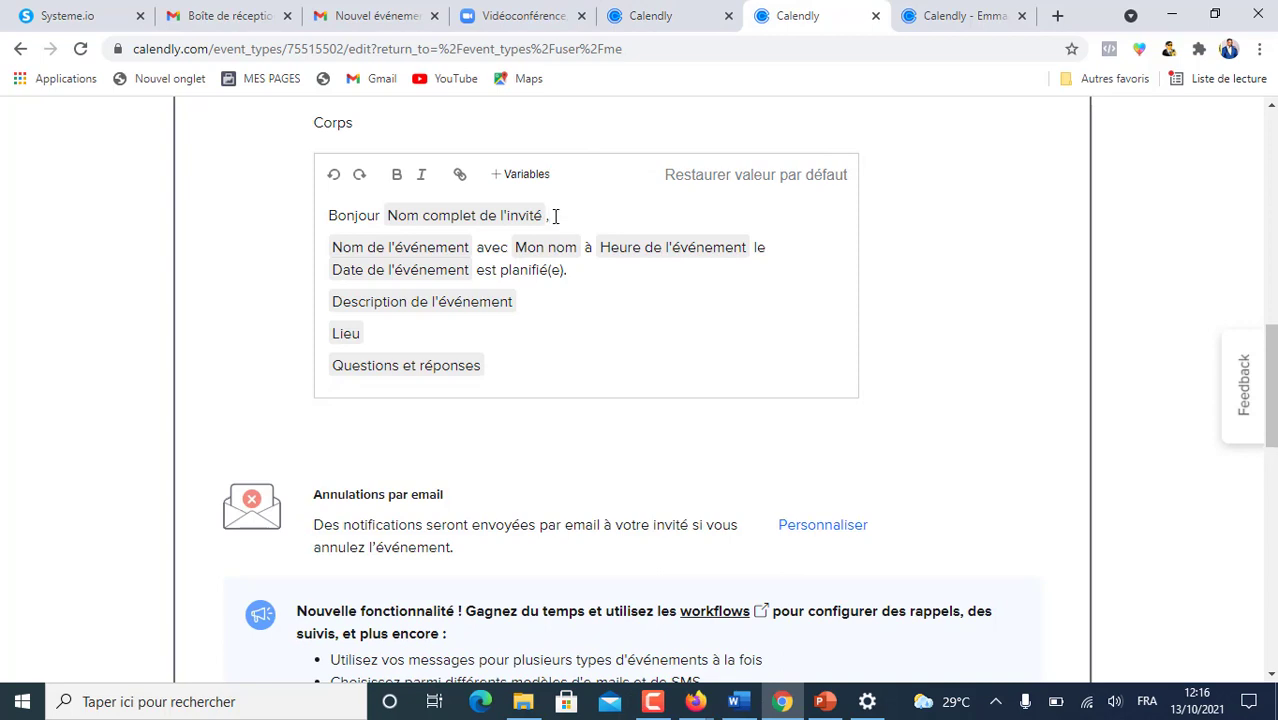
pyautogui.write('votre')
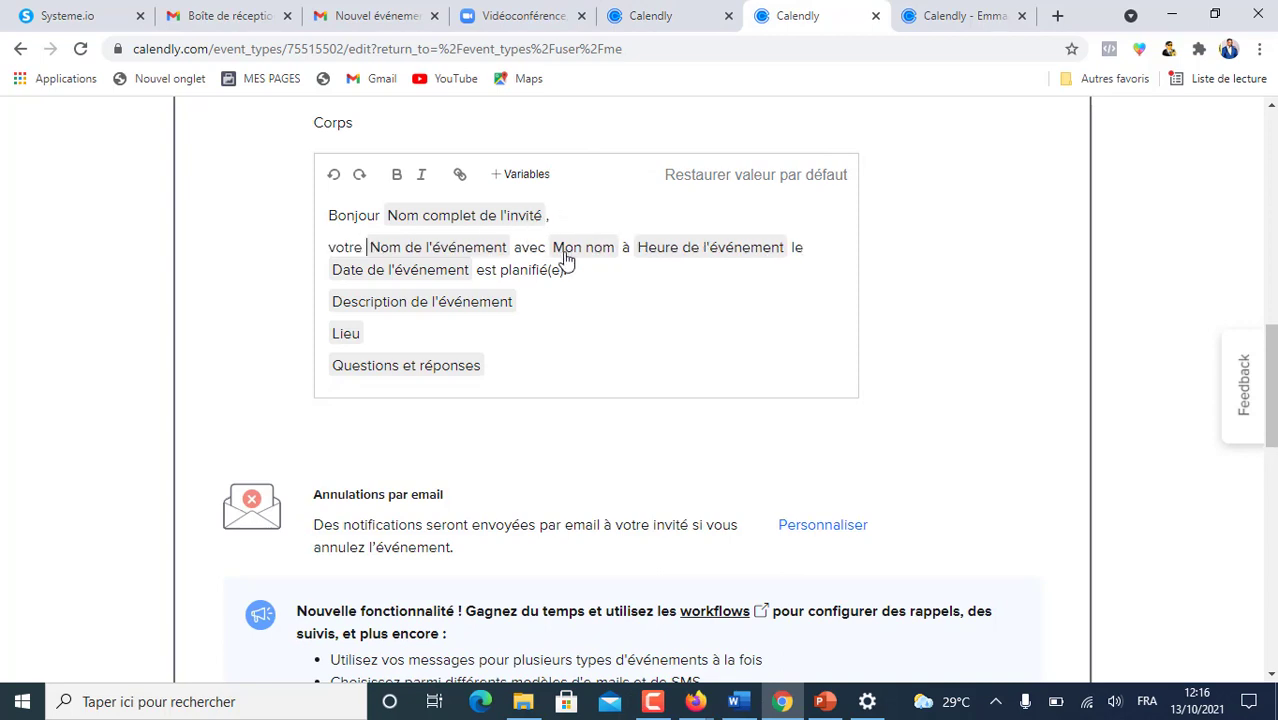
pyautogui.scroll(2, 698, 232)
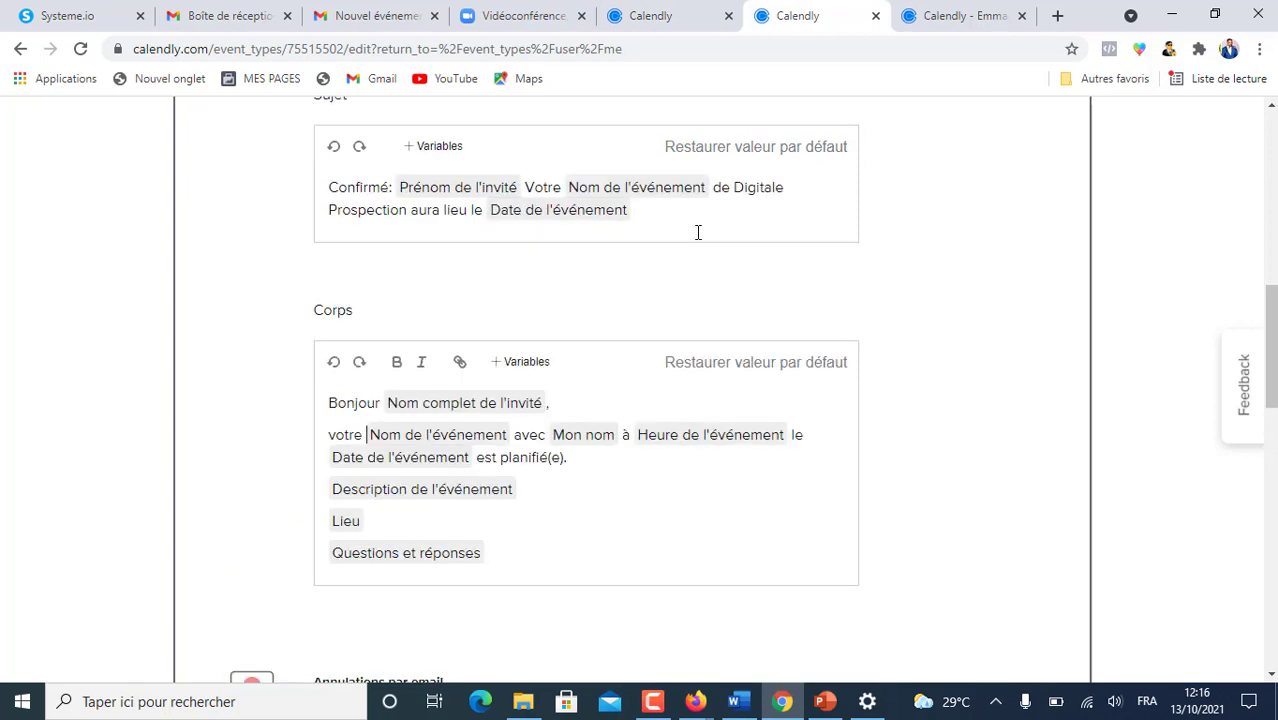
pyautogui.doubleClick(517, 436)
pyautogui.write('de Di')
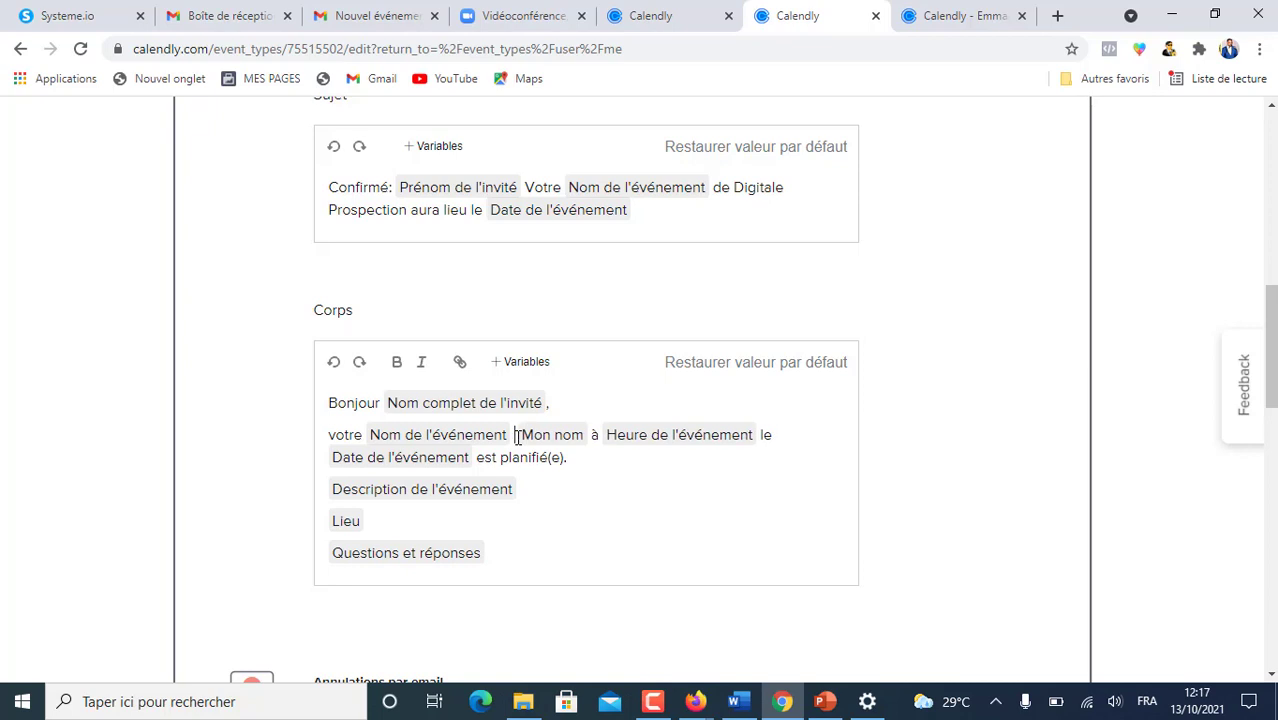
pyautogui.write('gitale ')
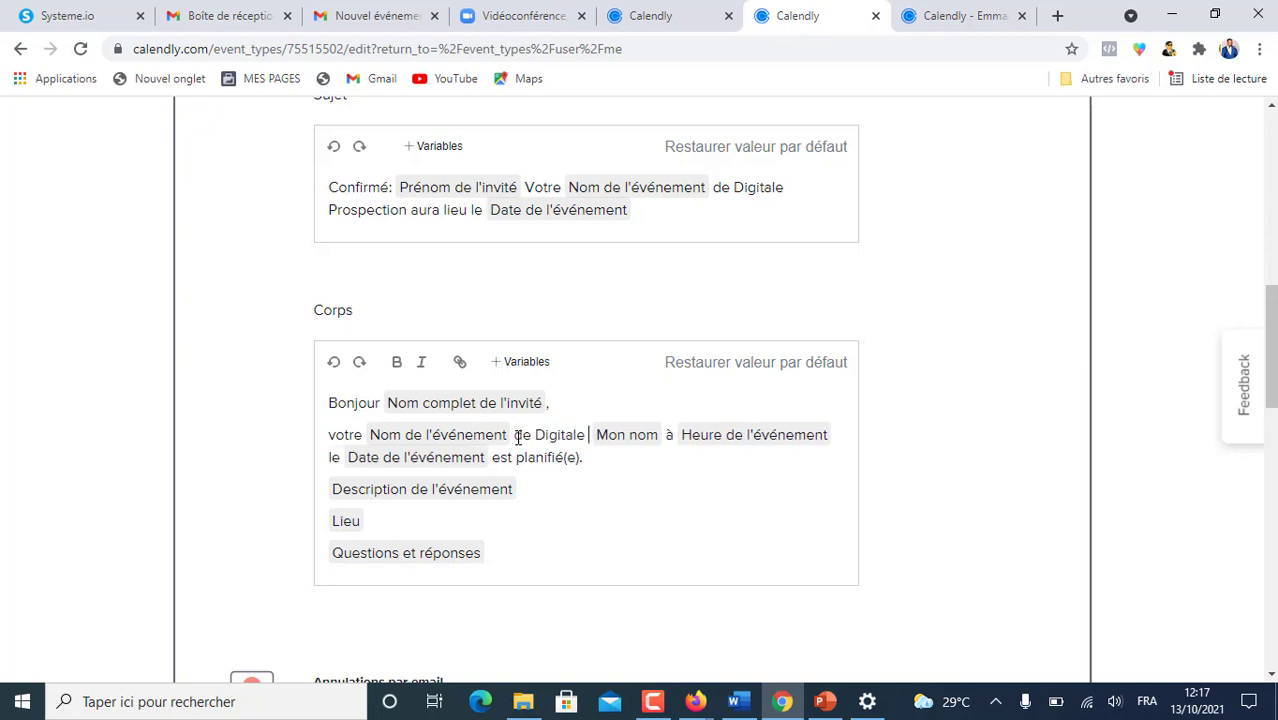
pyautogui.write('Prospection aura ')
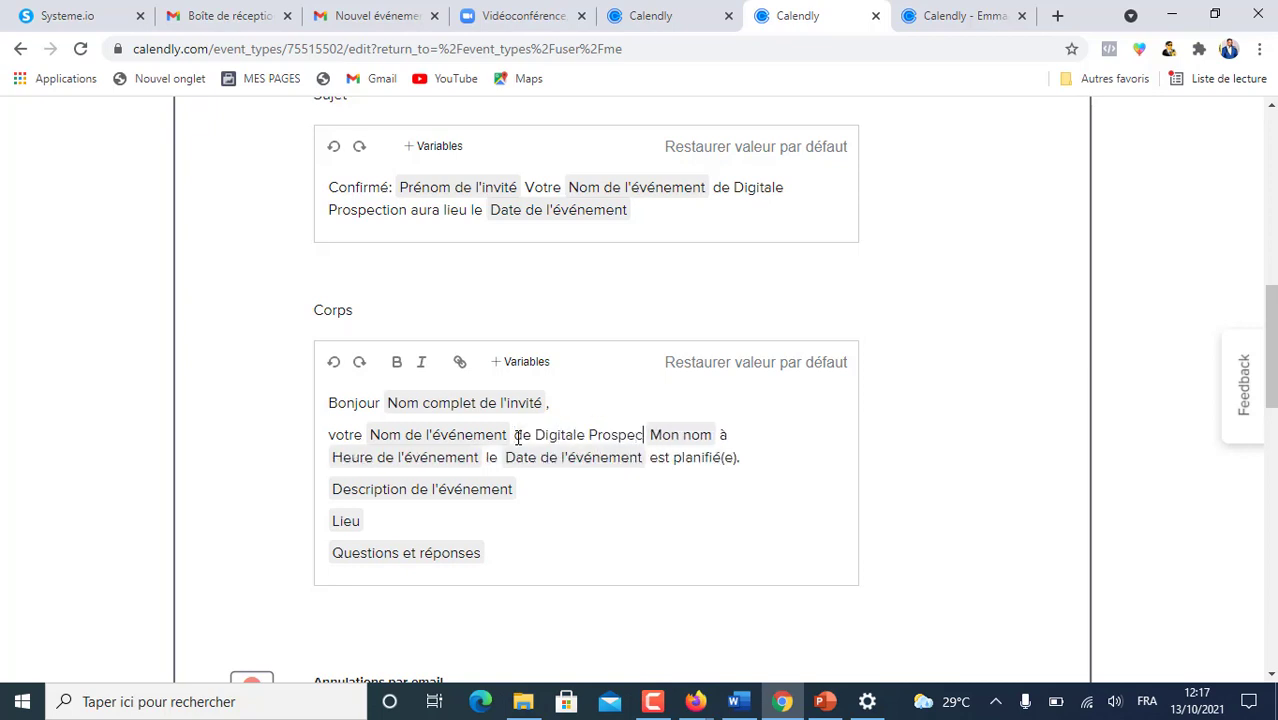
pyautogui.write('lieu')
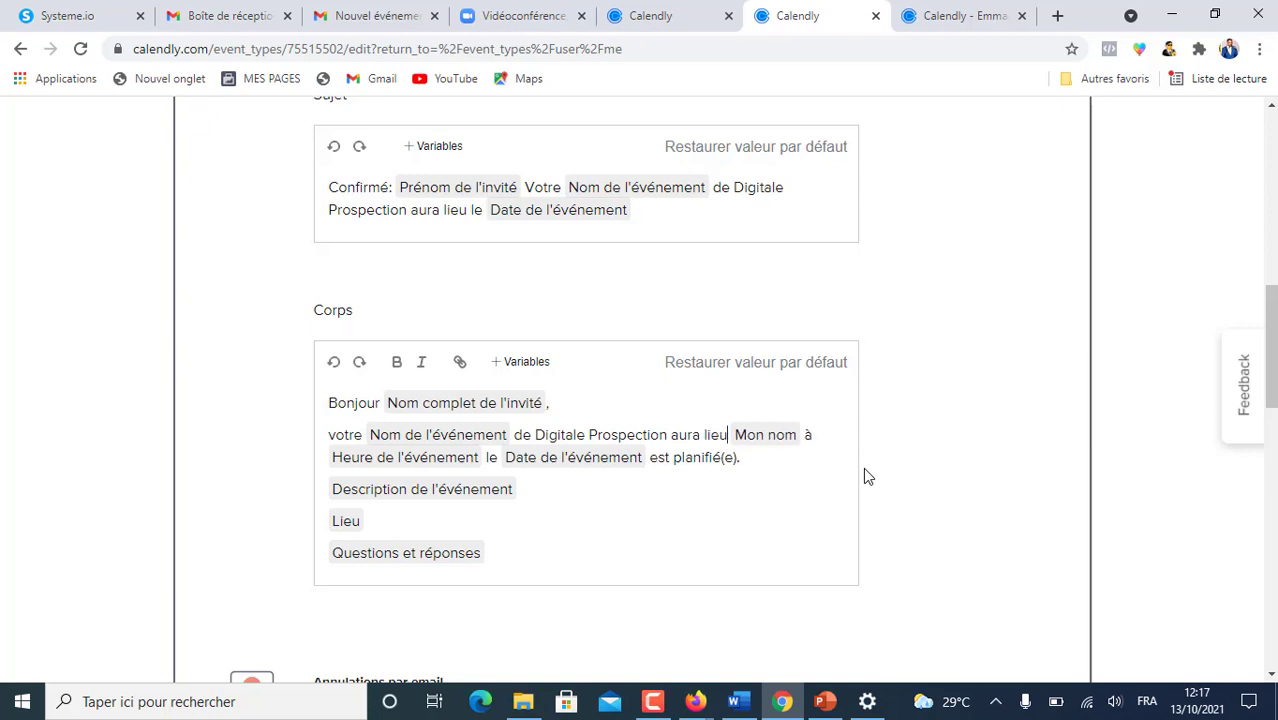
pyautogui.press('BackSpace')
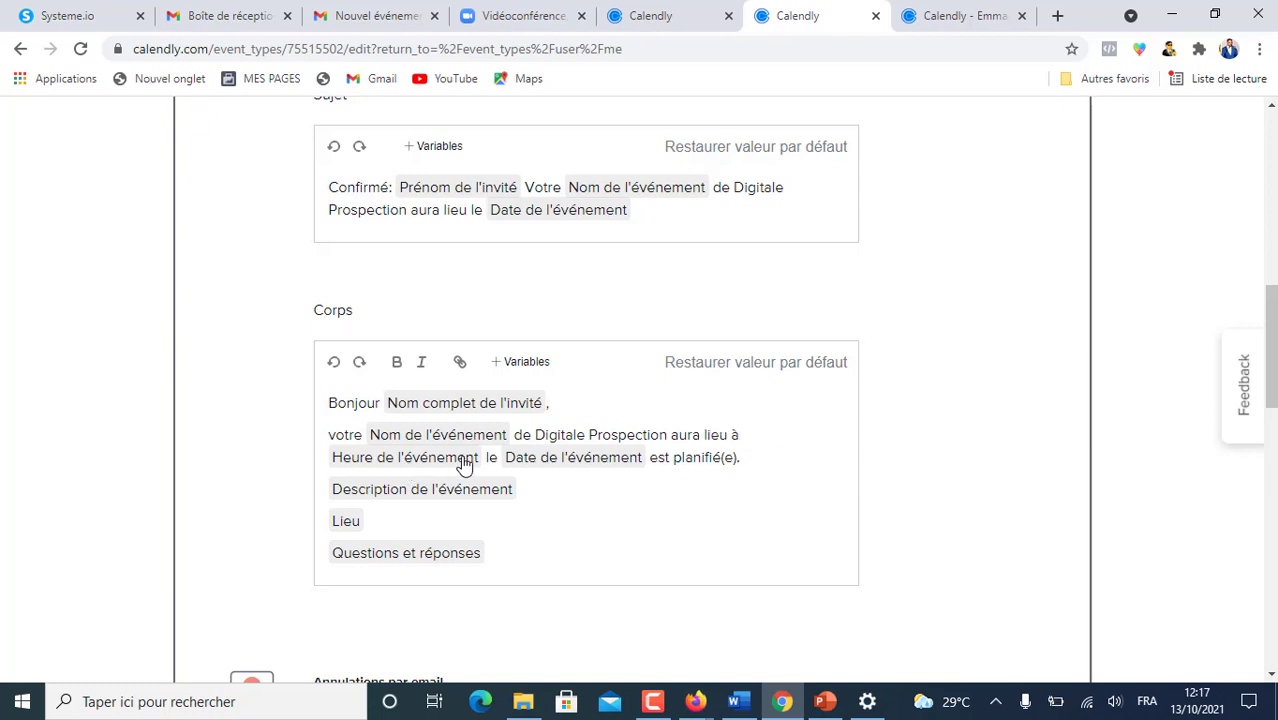
pyautogui.click(703, 460)
pyautogui.press('BackSpace')
pyautogui.press('BackSpace')
pyautogui.press('BackSpace')
pyautogui.press('BackSpace')
pyautogui.press('BackSpace')
pyautogui.press('BackSpace')
pyautogui.press('BackSpace')
pyautogui.press('BackSpace')
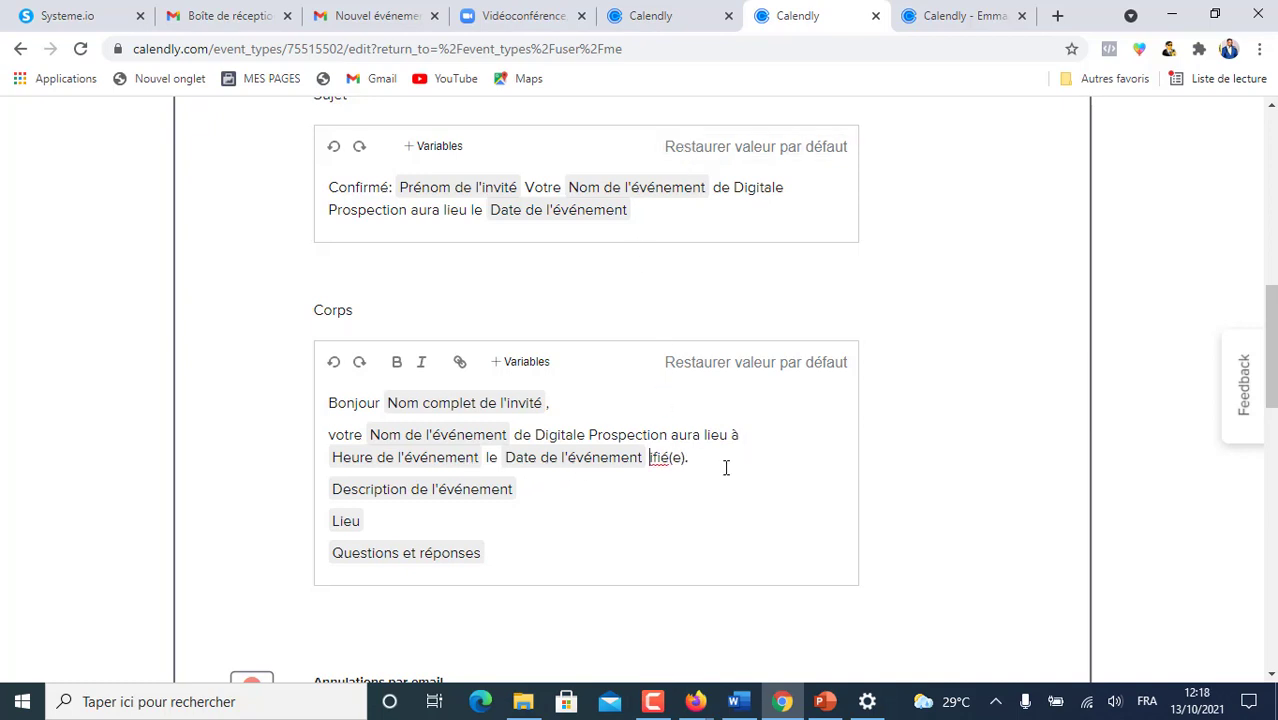
pyautogui.press('Delete')
pyautogui.press('Delete')
pyautogui.press('Delete')
pyautogui.press('Delete')
pyautogui.press('Delete')
pyautogui.press('Delete')
# - Paste the video-conference link sentence on a new line below the event description
pyautogui.scroll(-2, 561, 490)
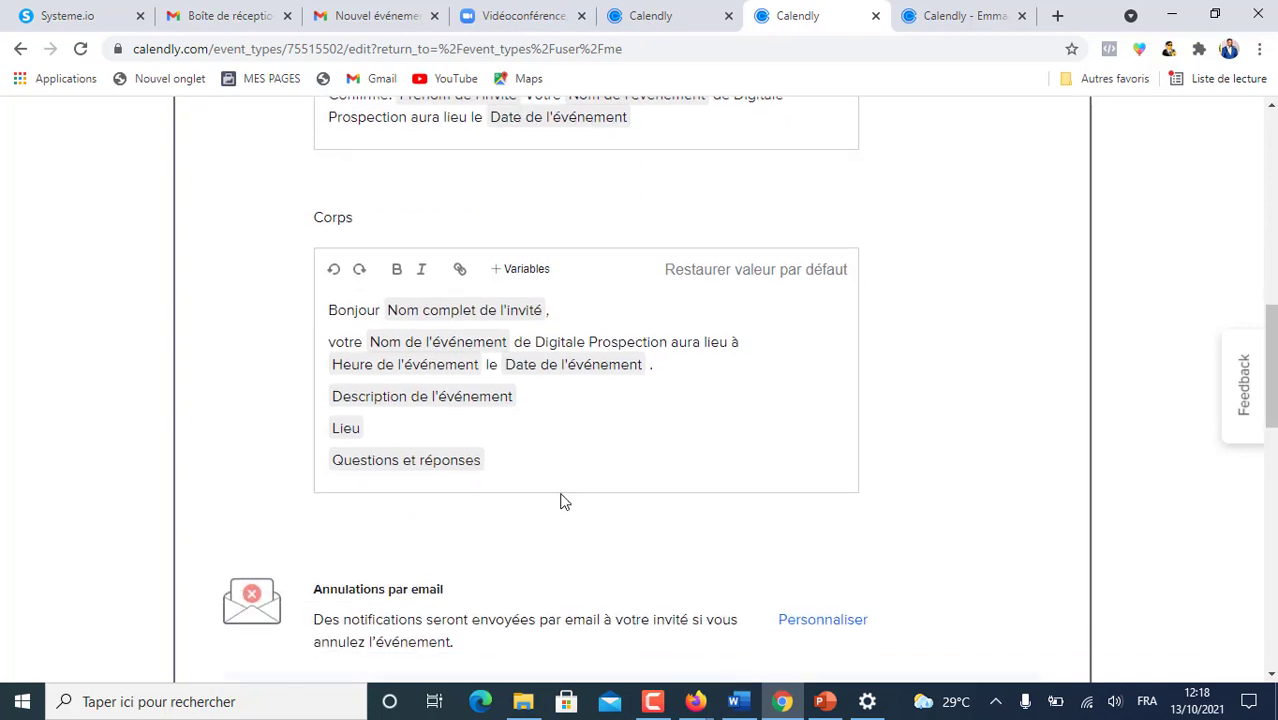
pyautogui.scroll(-2, 490, 400)
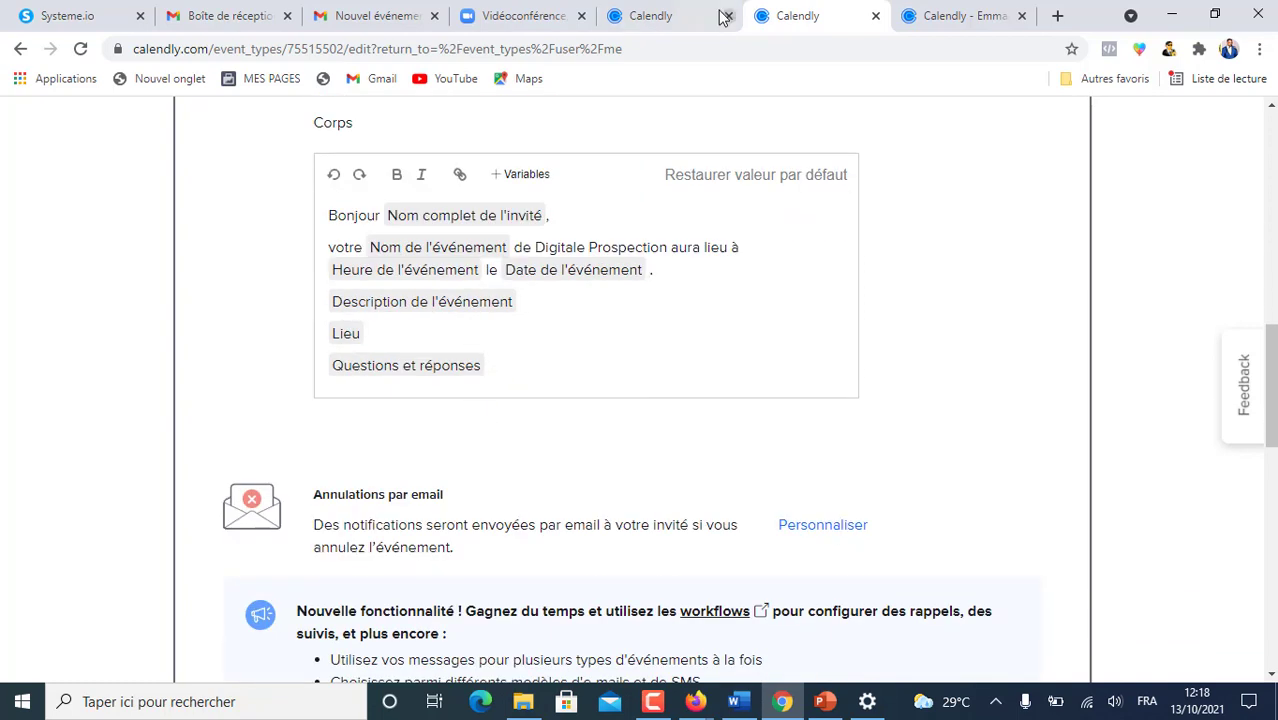
pyautogui.click(648, 20)
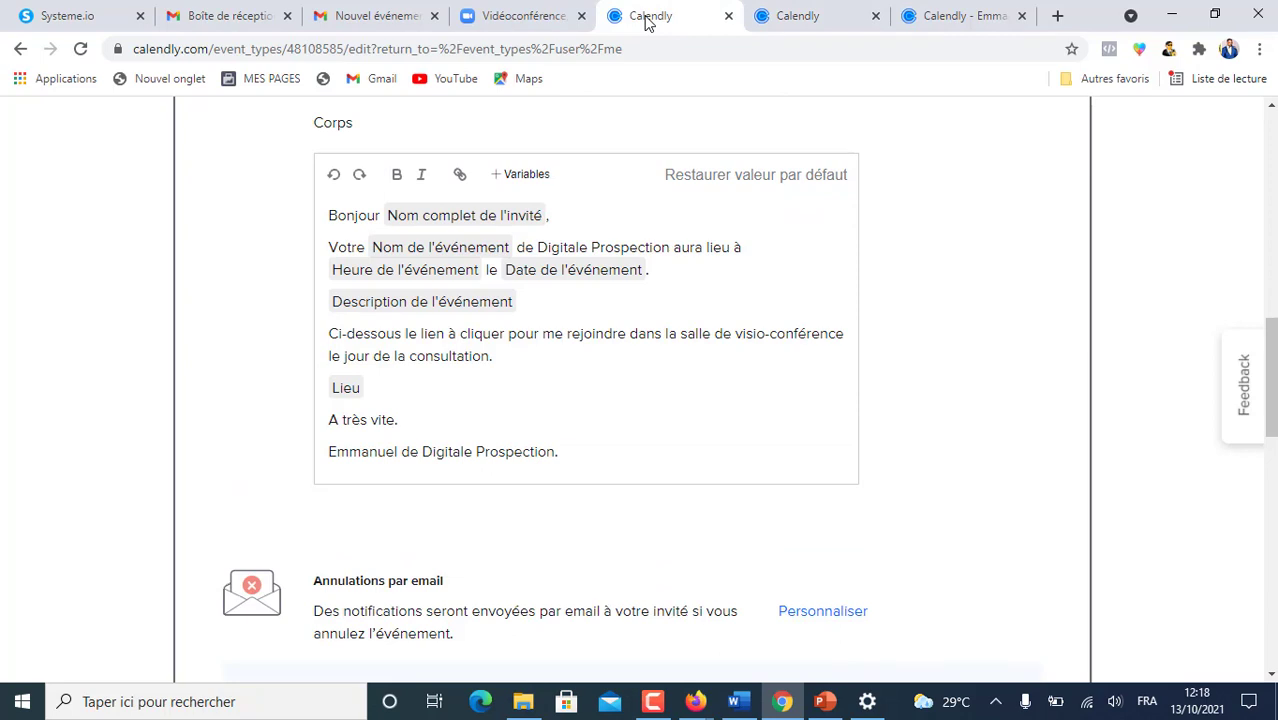
pyautogui.hotkey('ctrl', 'Tab')
pyautogui.click(537, 301)
pyautogui.press('Return')
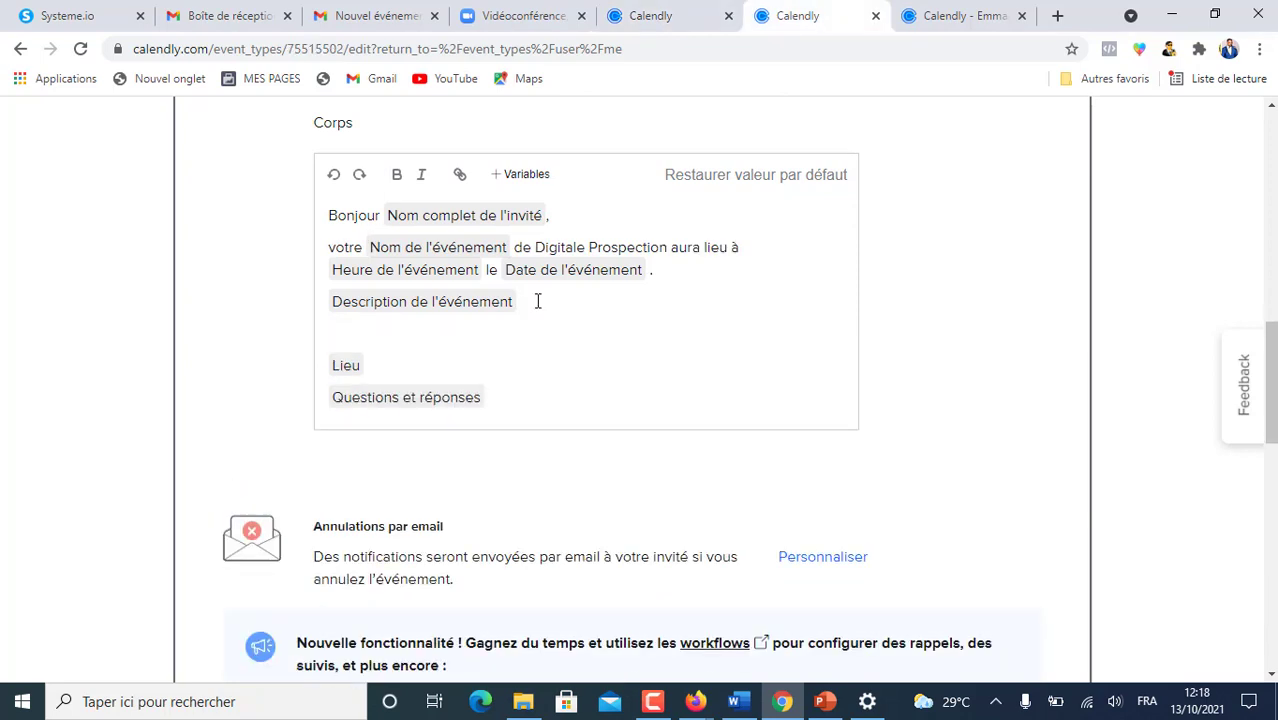
pyautogui.write('Ci-dessous le lien à cliquer pour me rejoindre dans la salle de visio-conférence le jour de la consultation.')
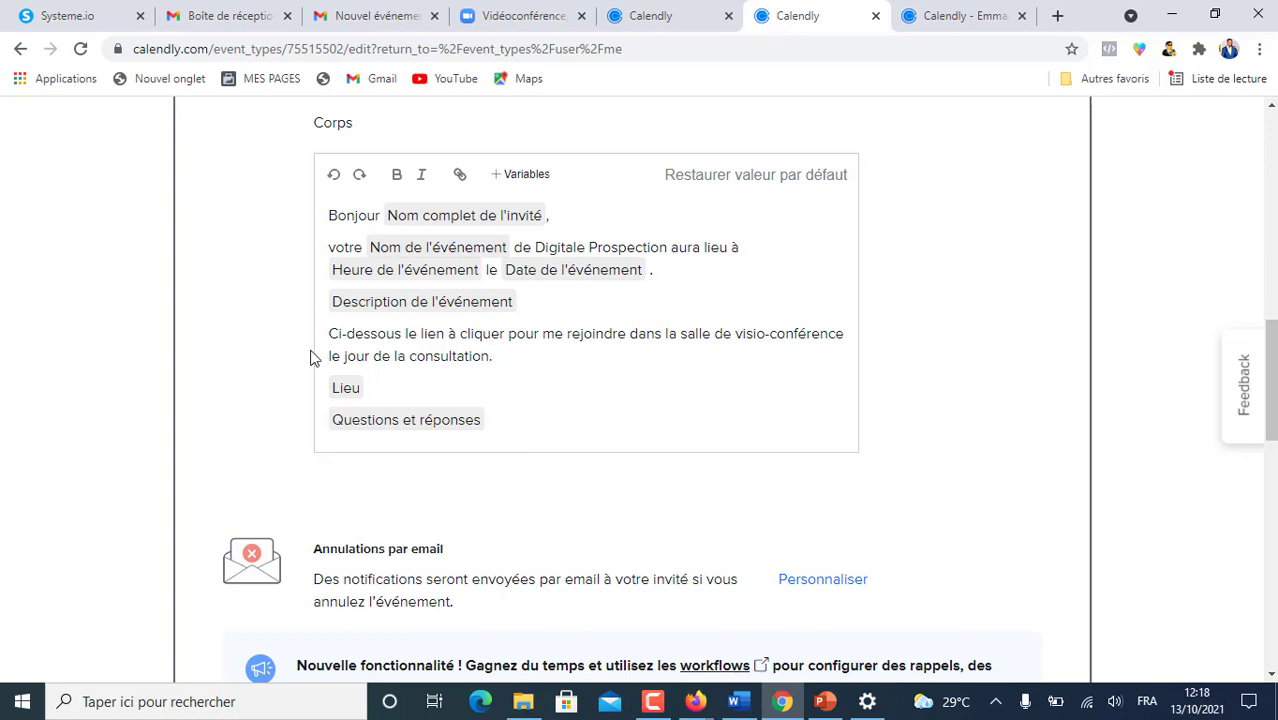
# - Replace Questions et réponses with 'A tres vite.' and a sender first-name 'de Digitale Prospection' signature
pyautogui.click(494, 413)
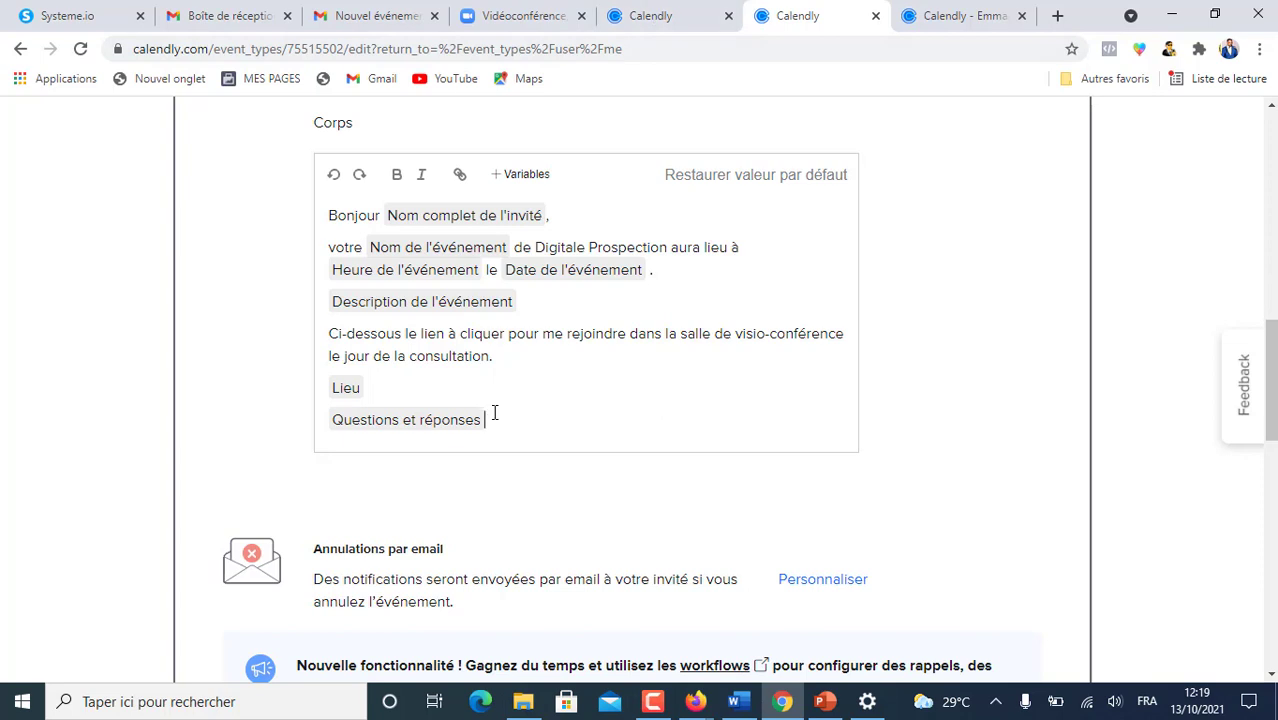
pyautogui.press('BackSpace')
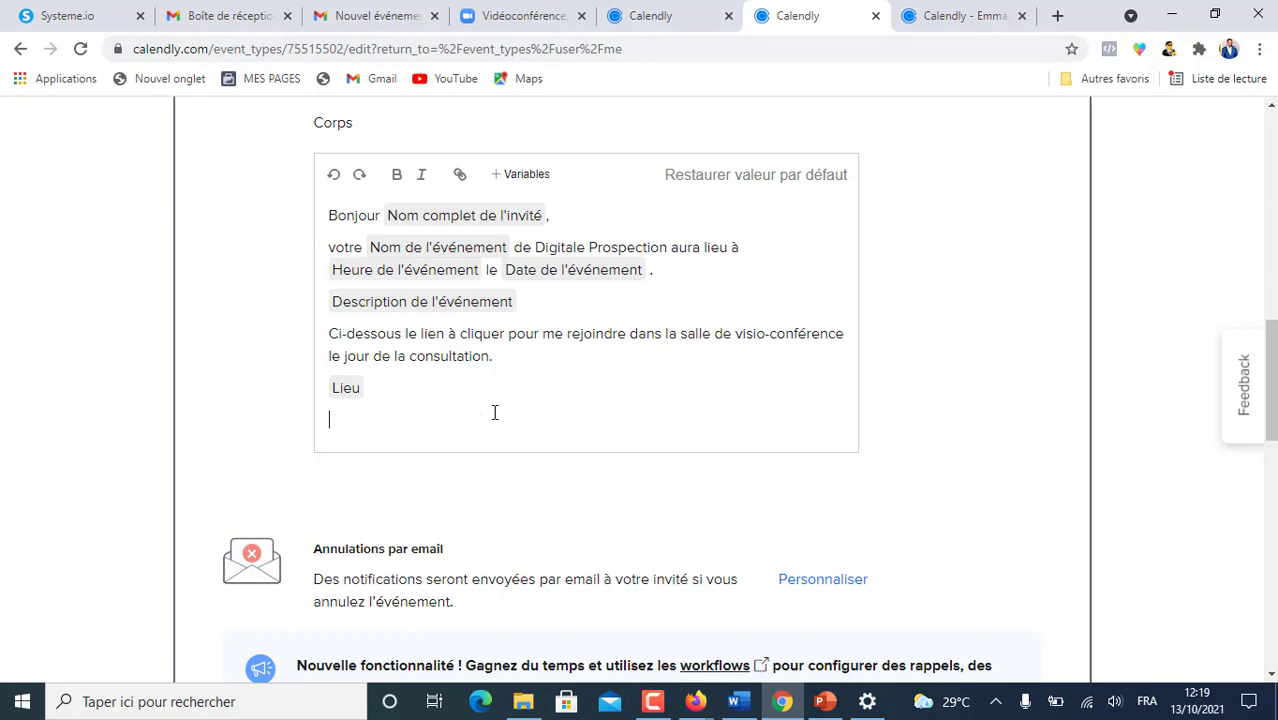
pyautogui.write('A tres vite.')
pyautogui.press('Return')
pyautogui.write('Emmanuel de Digitale Prospection')
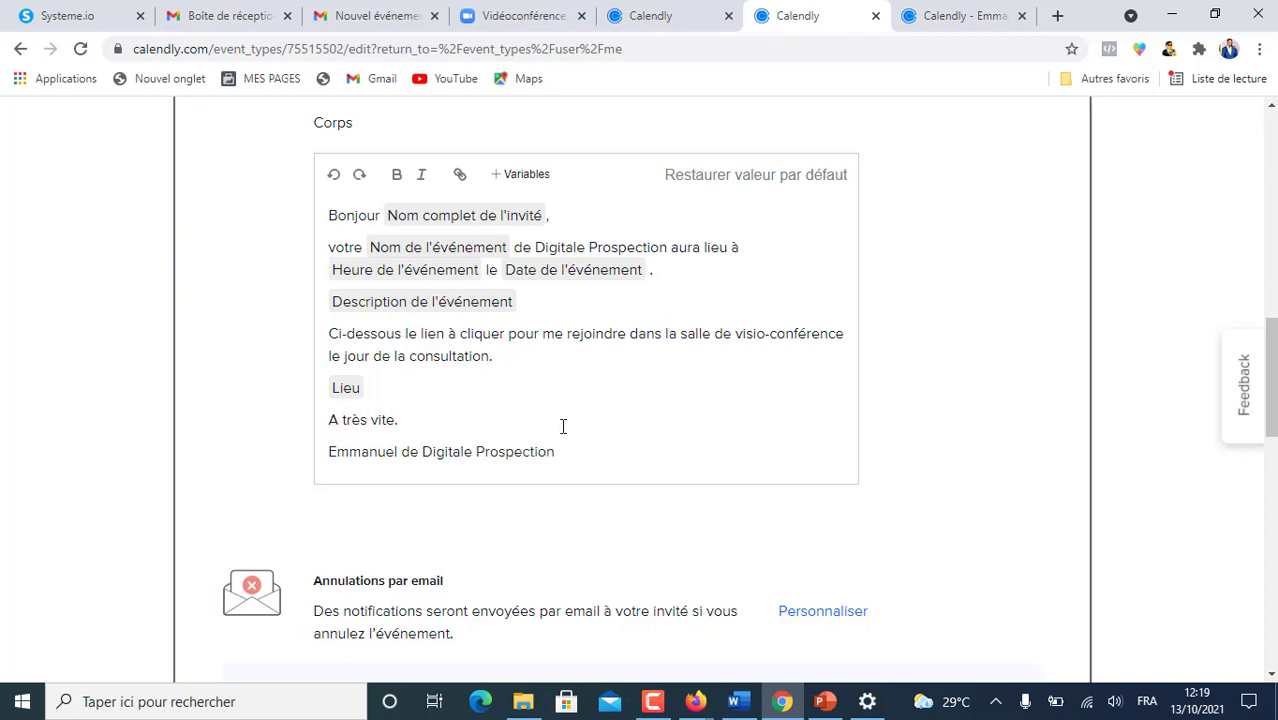
pyautogui.scroll(-3, 562, 425)
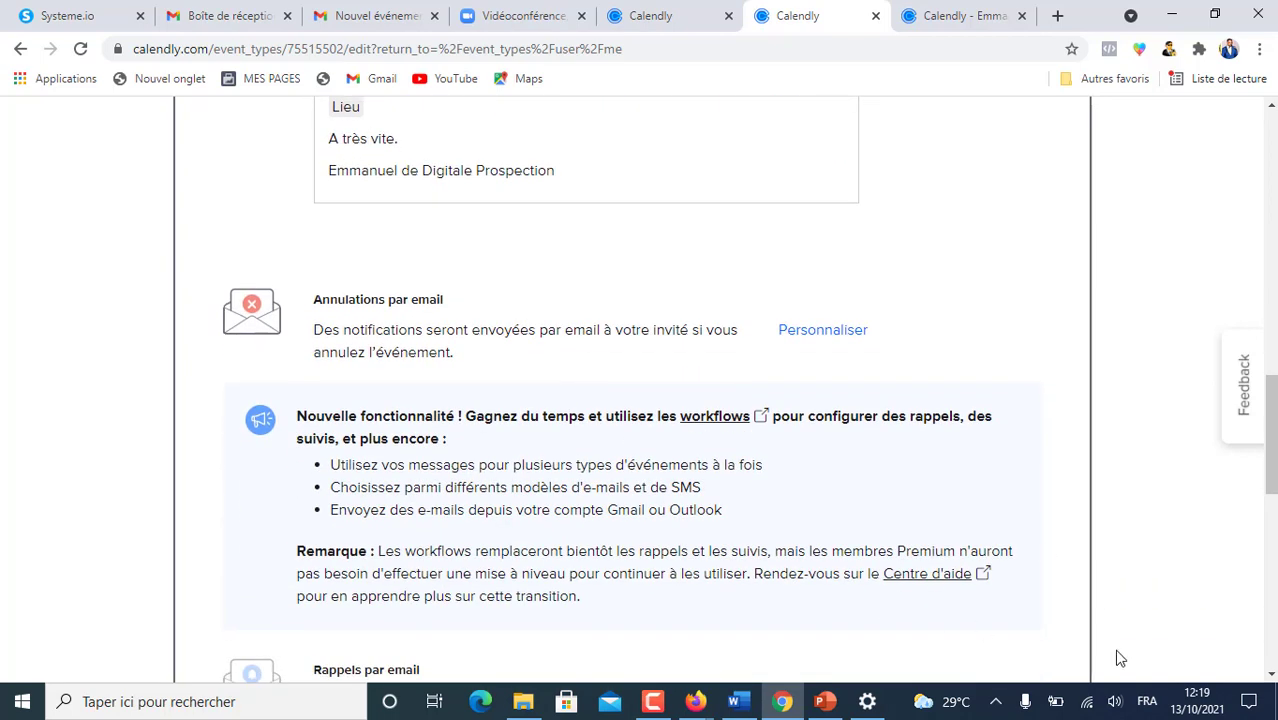
# - Save and close the customized confirmation email
pyautogui.moveTo(1273, 432); pyautogui.dragTo(1273, 594)
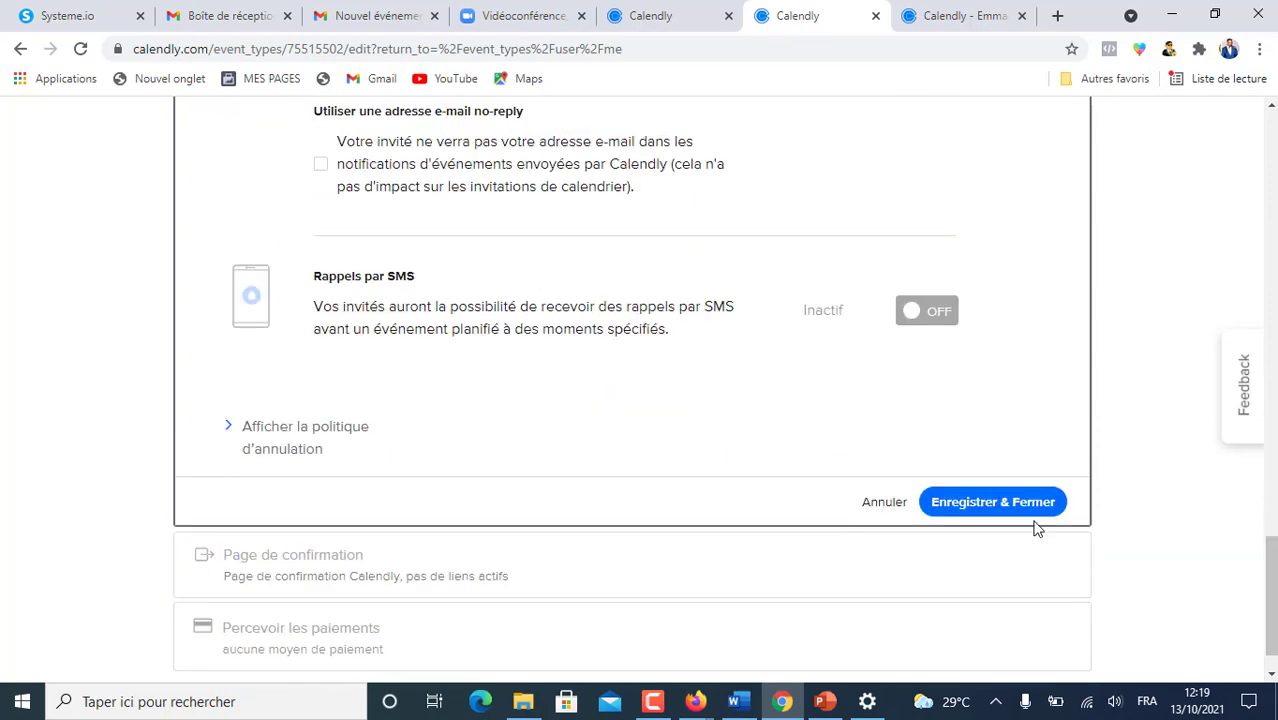
pyautogui.click(1008, 503)
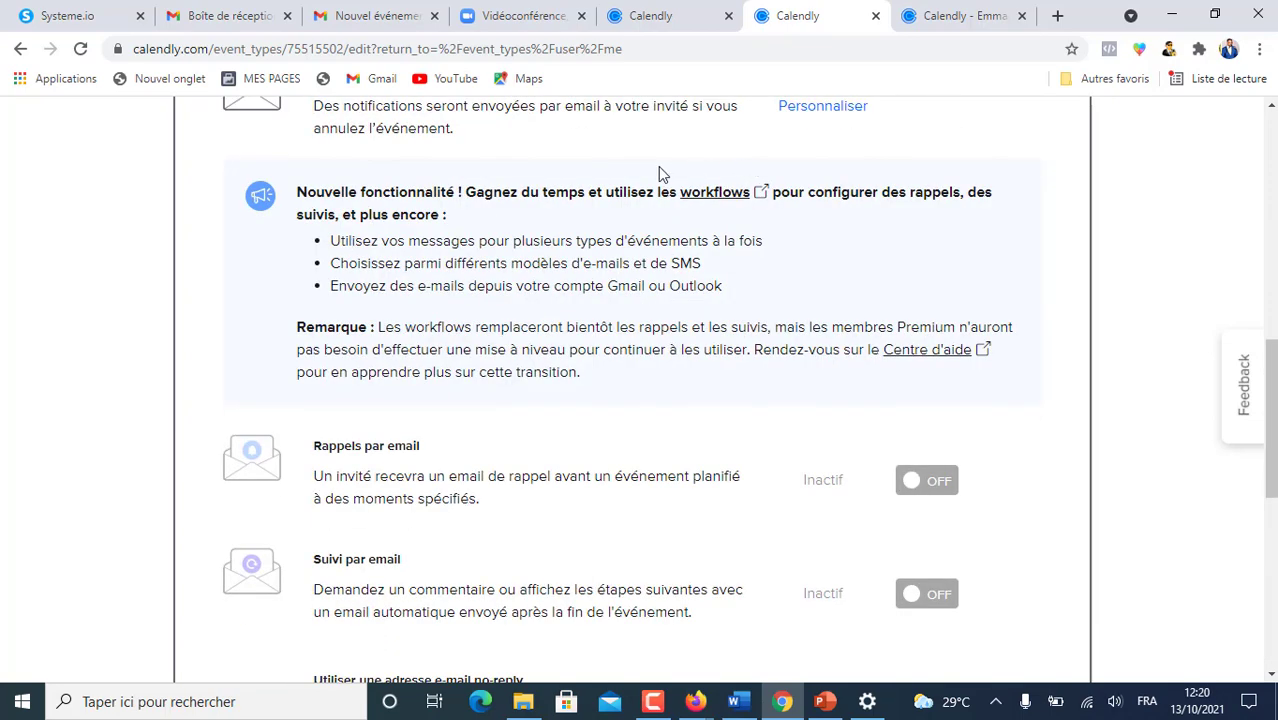
pyautogui.scroll(2, 658, 167)
pyautogui.scroll(-3, 655, 169)
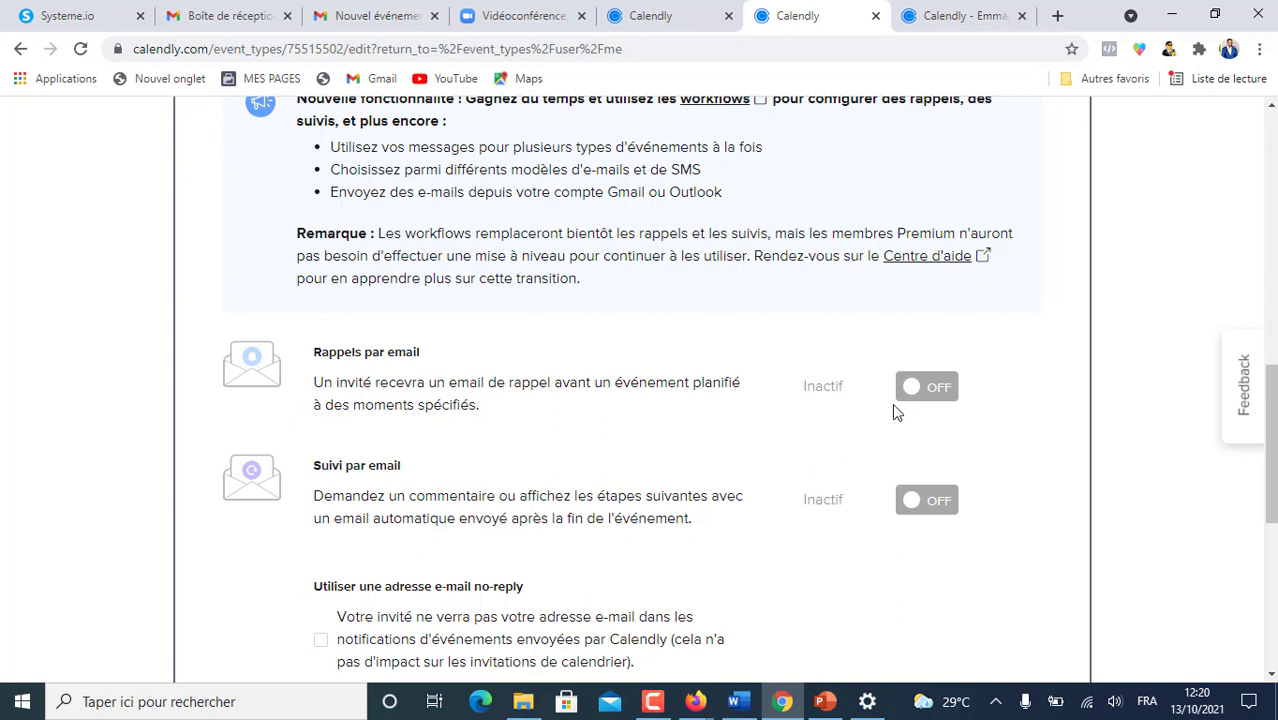
# - Turn on Rappels par email, open its customization, and view the other event's reminder email
pyautogui.click(920, 388)
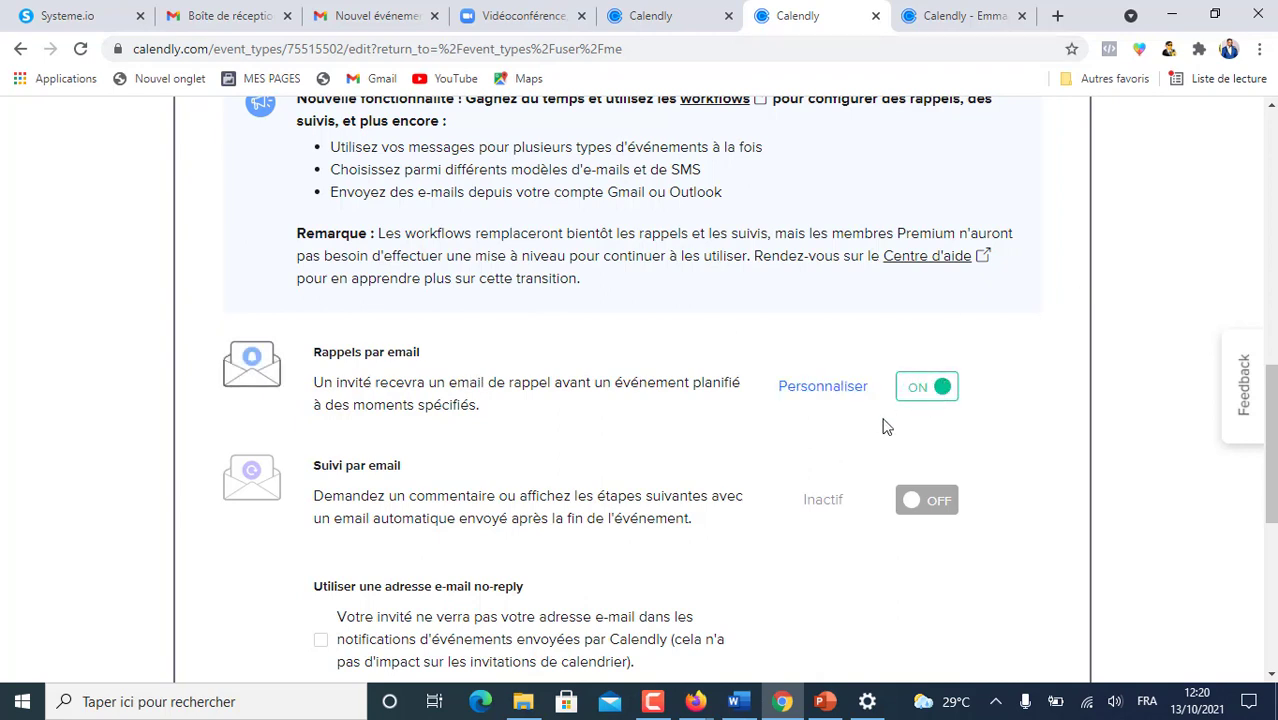
pyautogui.click(824, 388)
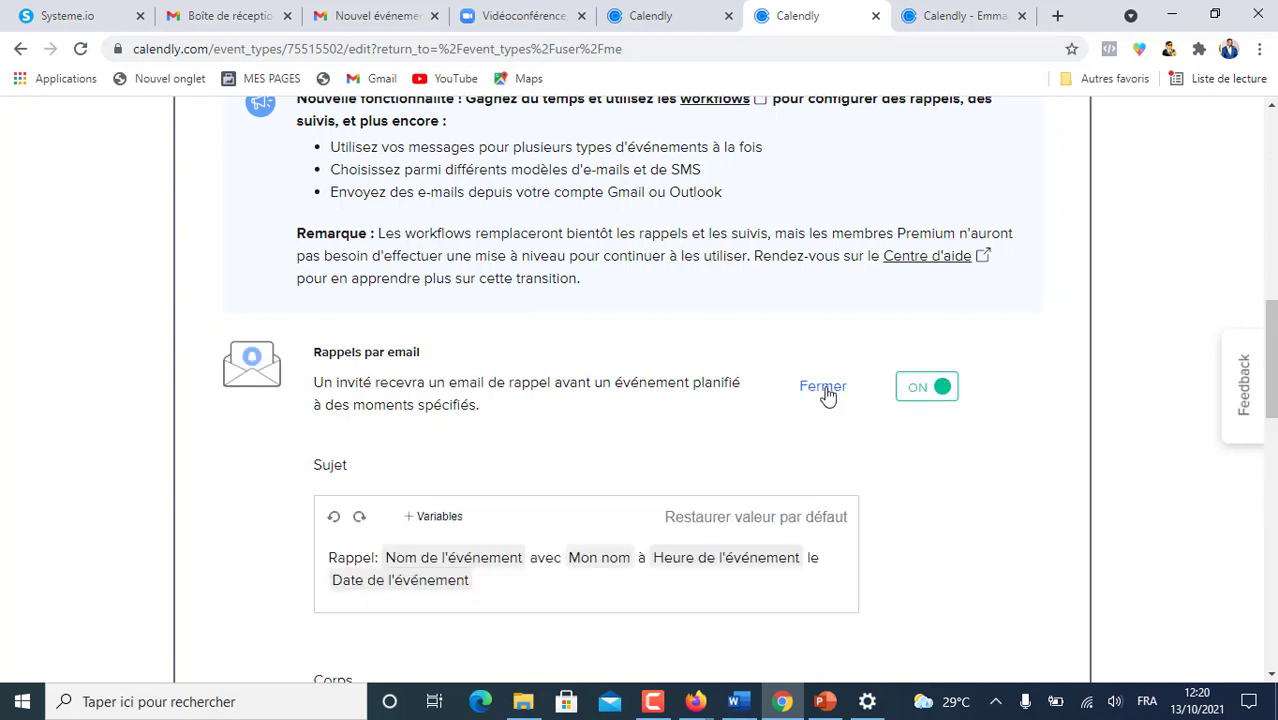
pyautogui.click(666, 20)
pyautogui.scroll(1, 673, 208)
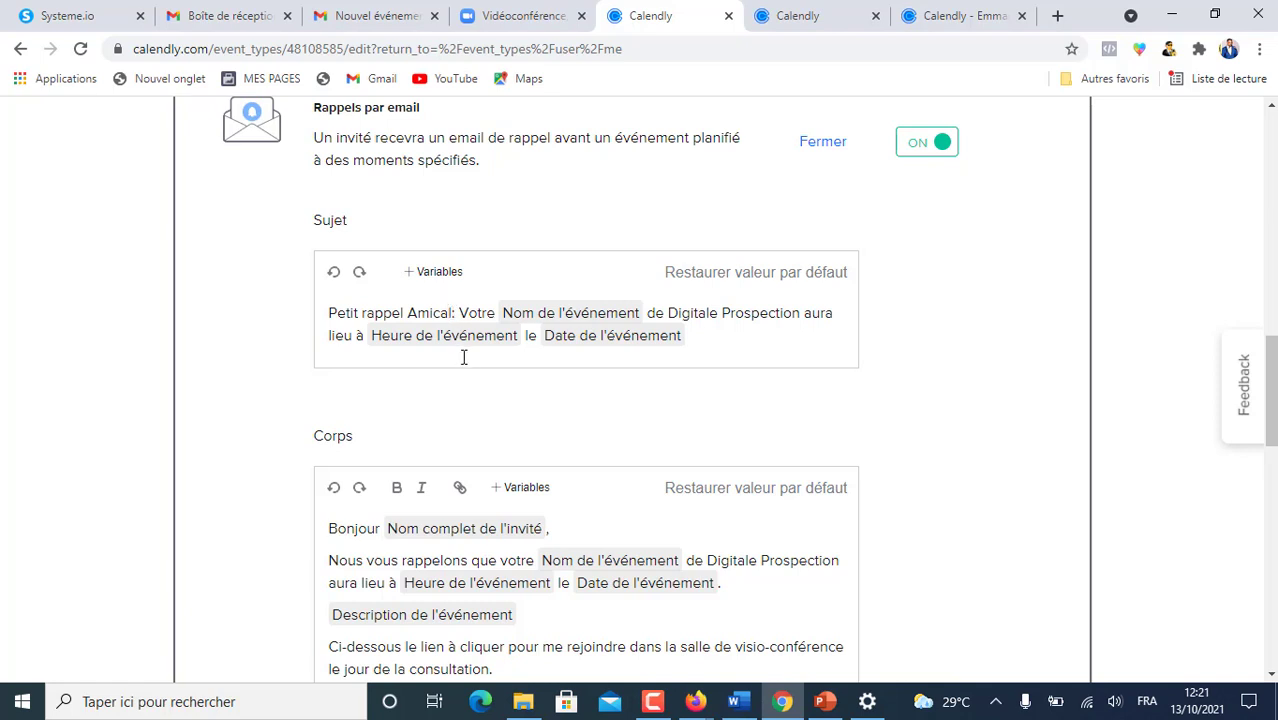
# - Insert the Prénom de l'invité variable after 'Petit rappel Amical' in the reference reminder subject
pyautogui.click(446, 273)
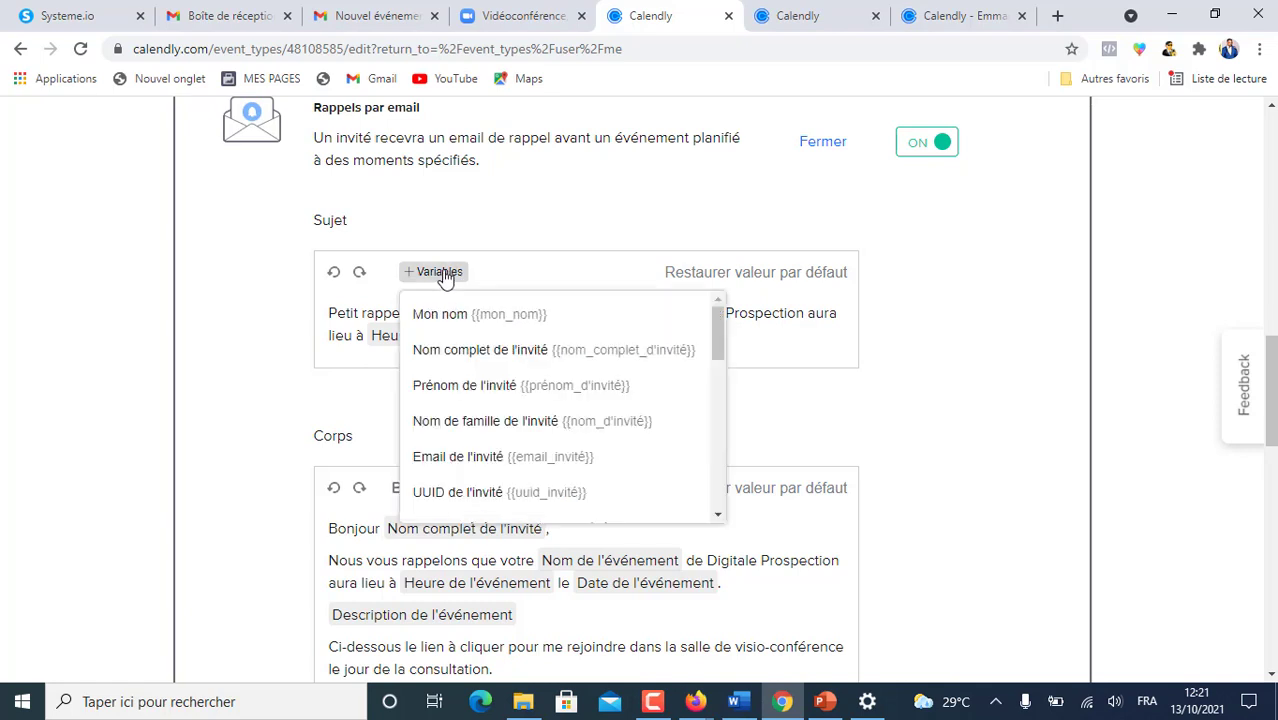
pyautogui.click(476, 394)
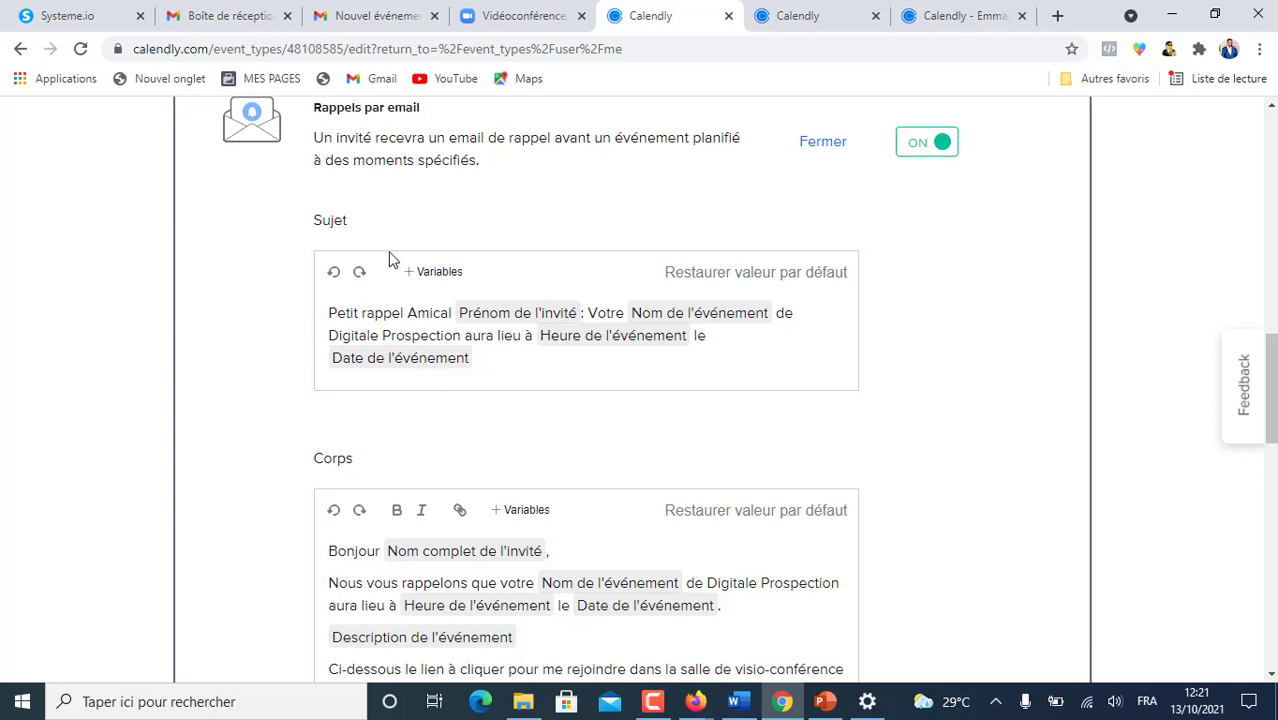
pyautogui.scroll(-4, 390, 258)
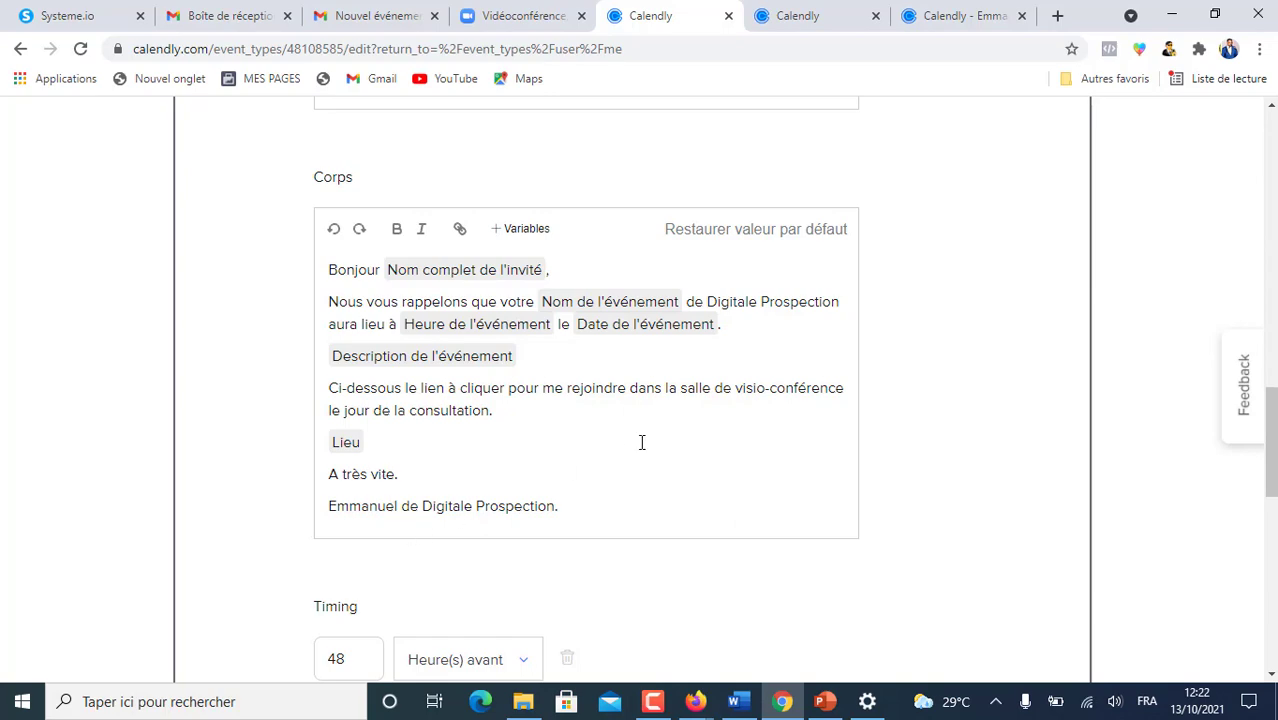
pyautogui.scroll(-8, 641, 442)
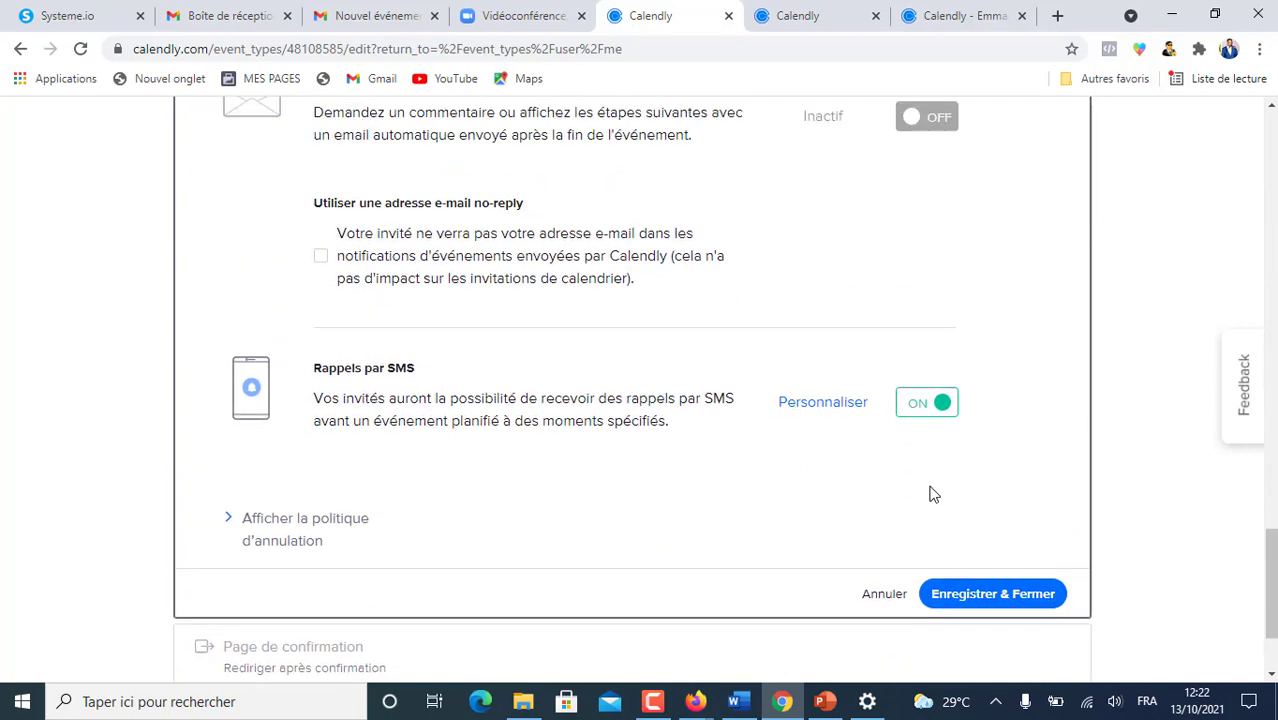
pyautogui.scroll(1, 842, 477)
pyautogui.scroll(3, 551, 243)
pyautogui.scroll(4, 450, 282)
# - Return to the consultation event's reminder settings and scroll to the Timing section
pyautogui.hotkey('ctrl', 'Tab')
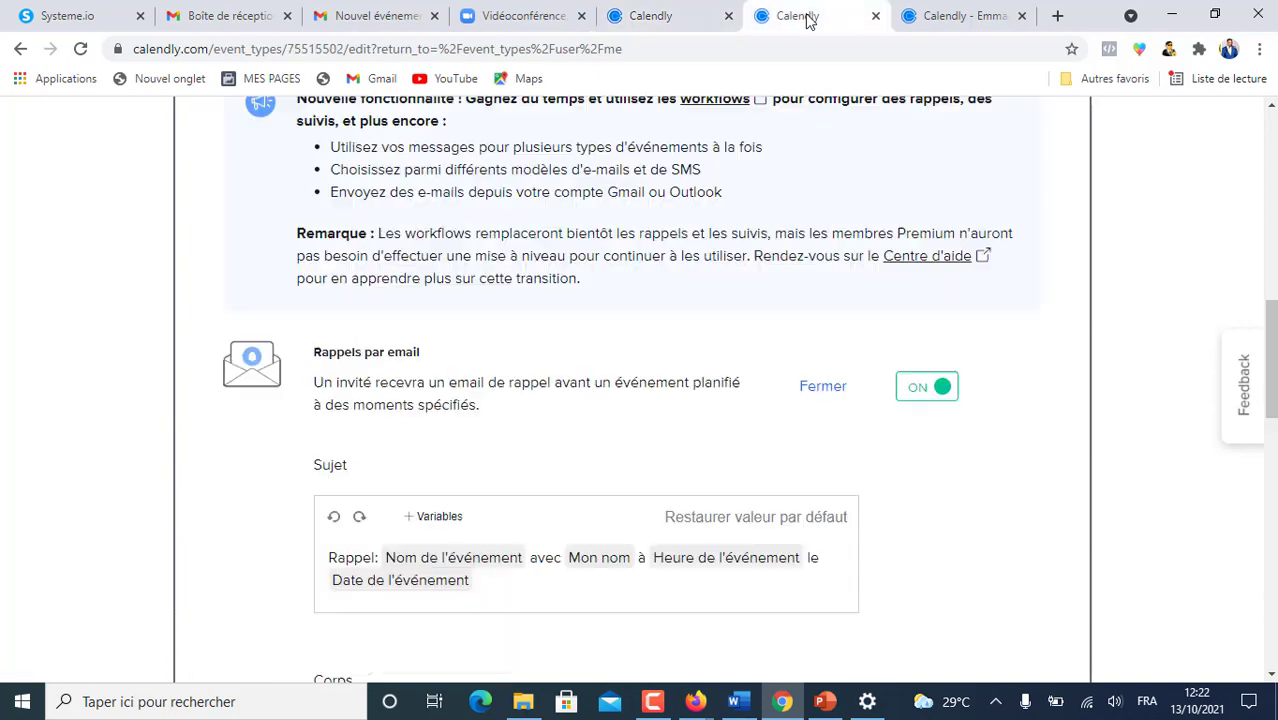
pyautogui.scroll(-5, 738, 376)
pyautogui.scroll(-1, 727, 385)
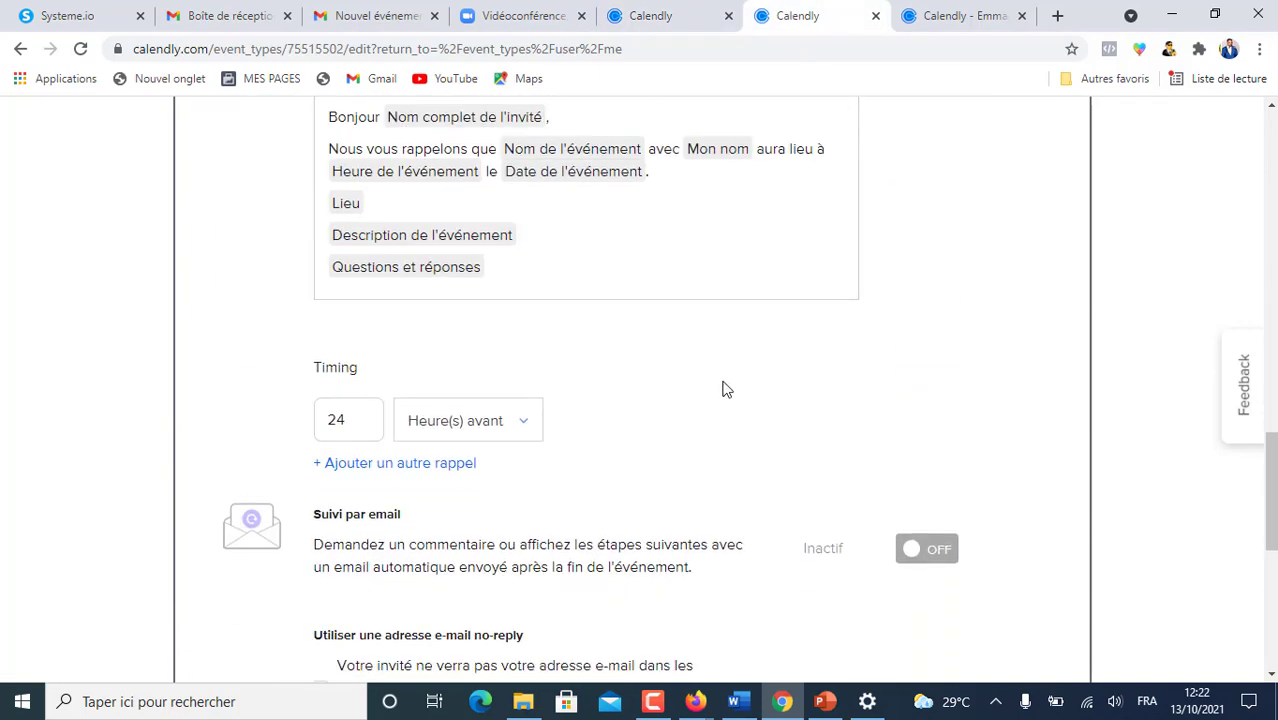
pyautogui.scroll(1, 495, 275)
pyautogui.scroll(5, 500, 270)
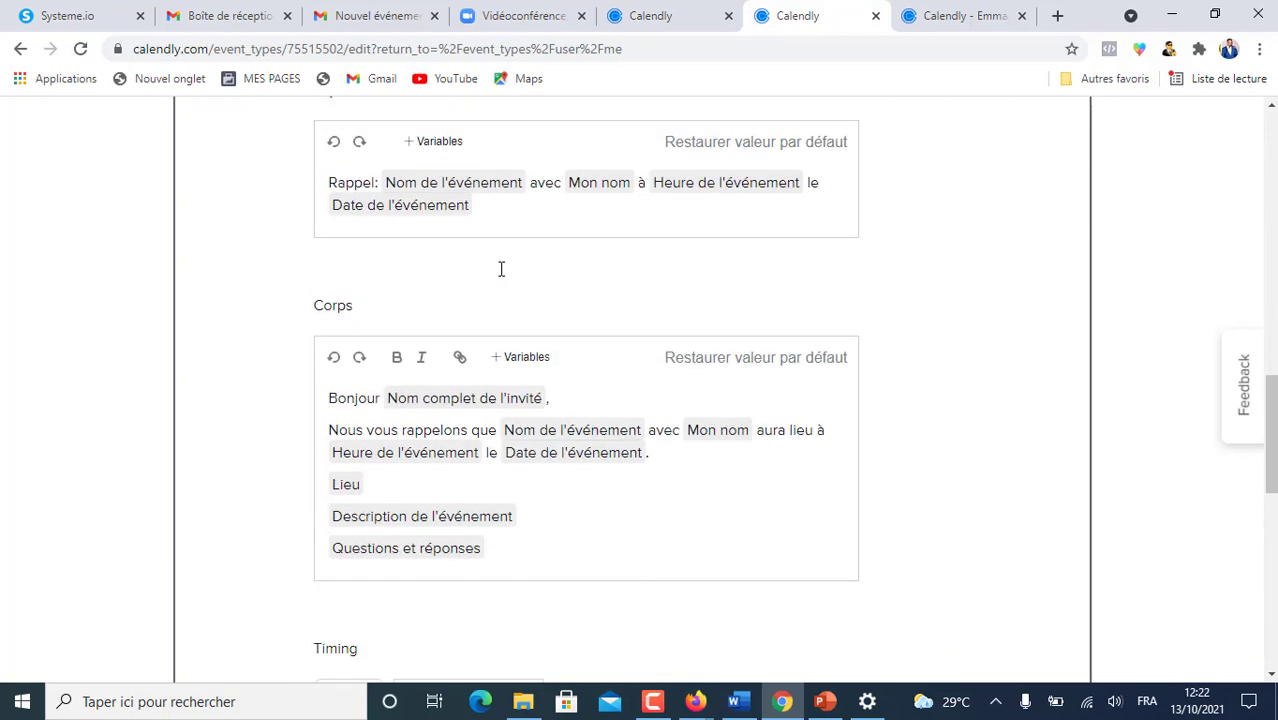
pyautogui.scroll(-5, 500, 275)
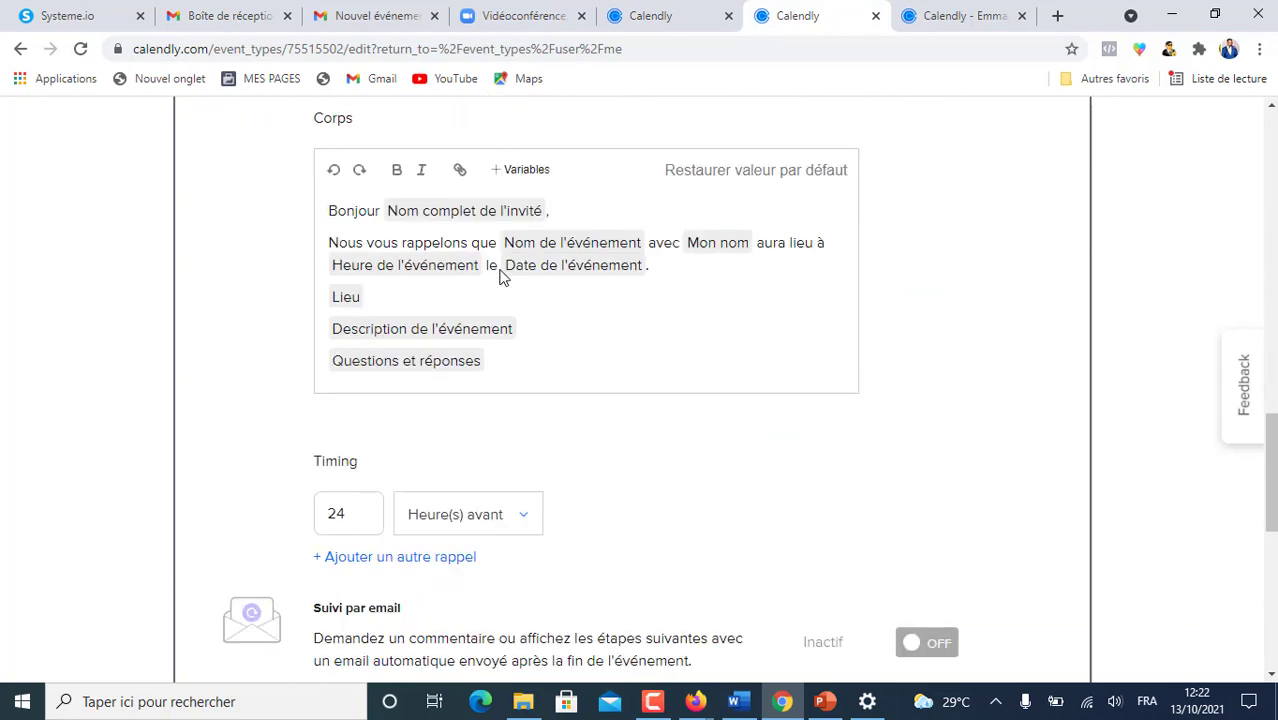
pyautogui.scroll(-3, 502, 275)
pyautogui.scroll(2, 503, 278)
pyautogui.scroll(-2, 503, 280)
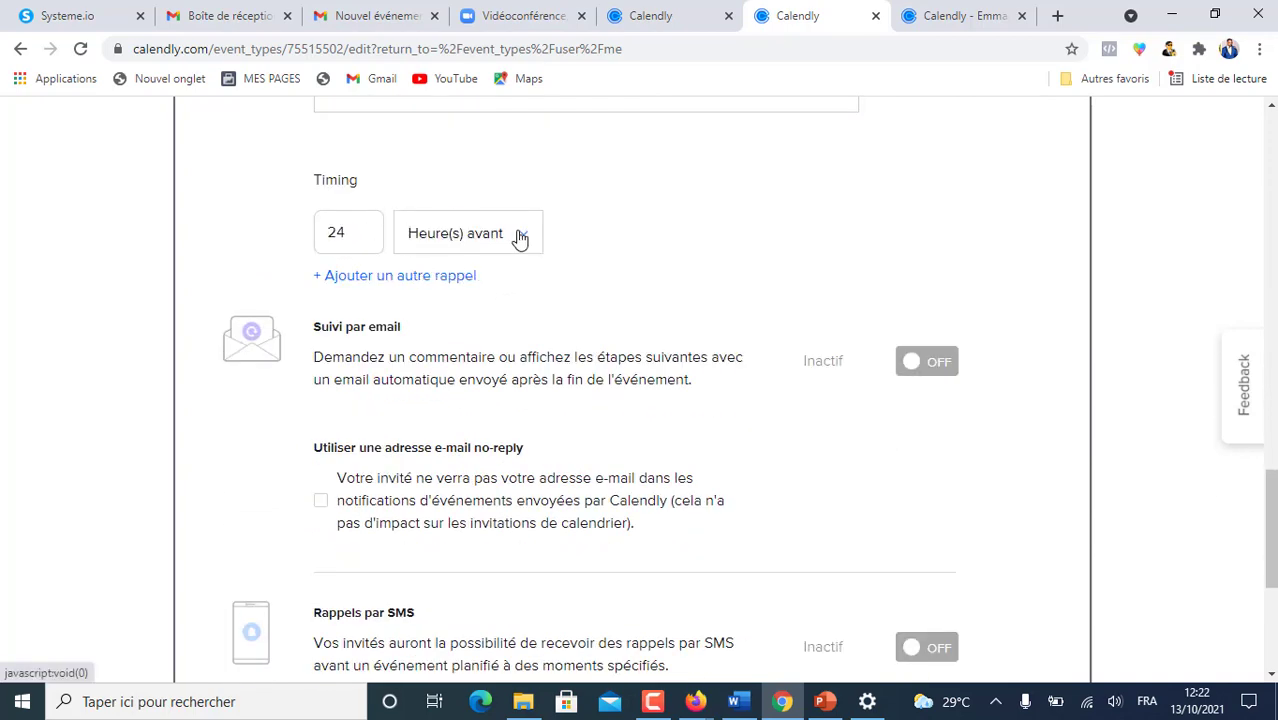
# - Change the first email reminder to 48 hours and add reminders at 24 and 2 hours before
pyautogui.doubleClick(334, 232)
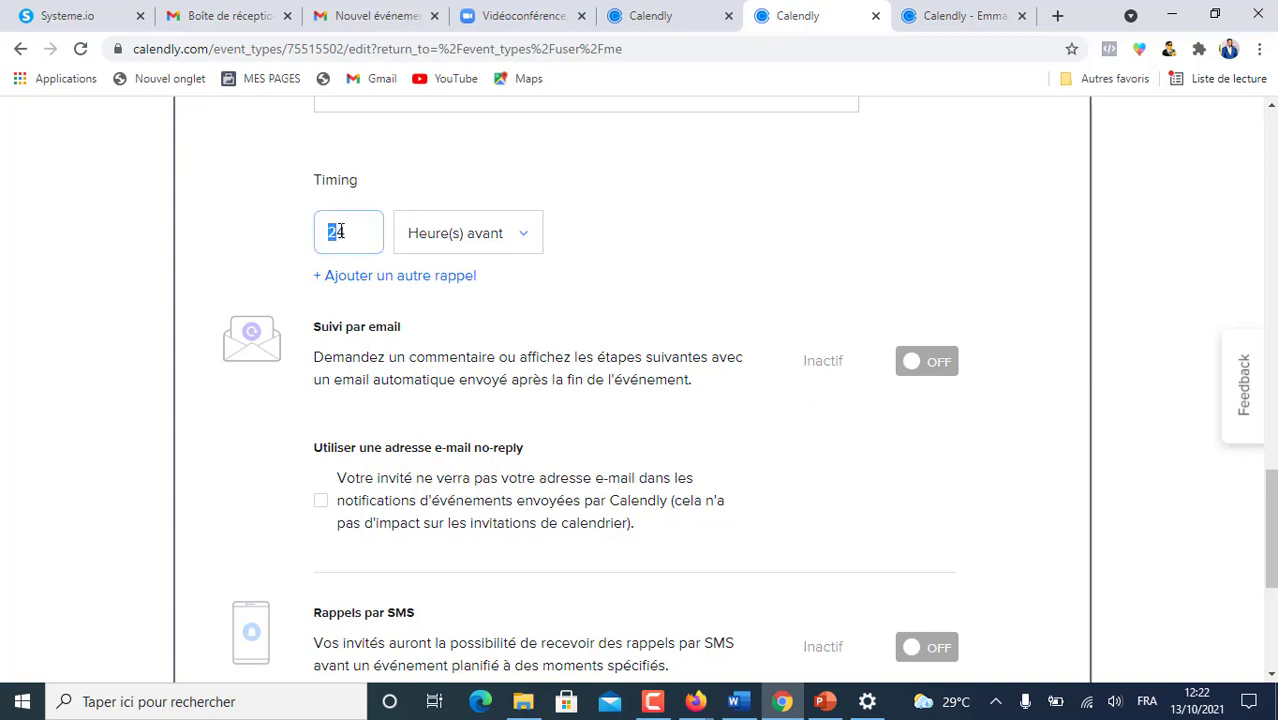
pyautogui.write('48')
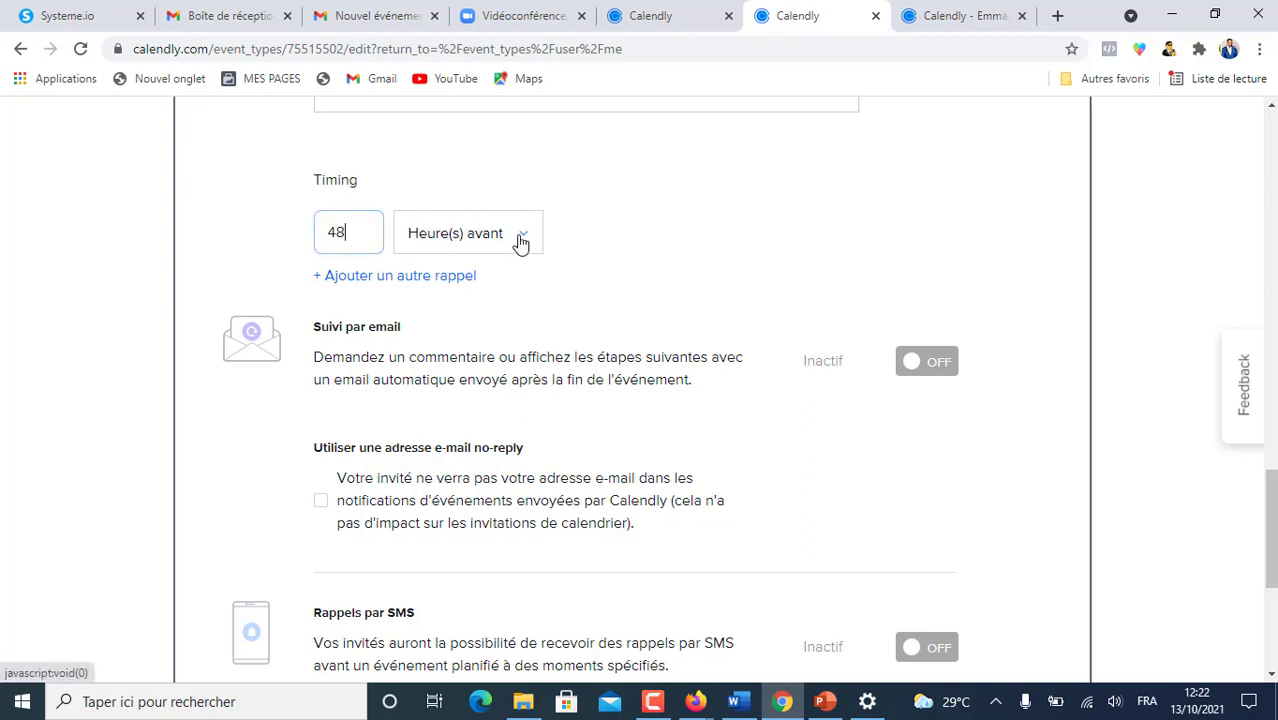
pyautogui.click(442, 278)
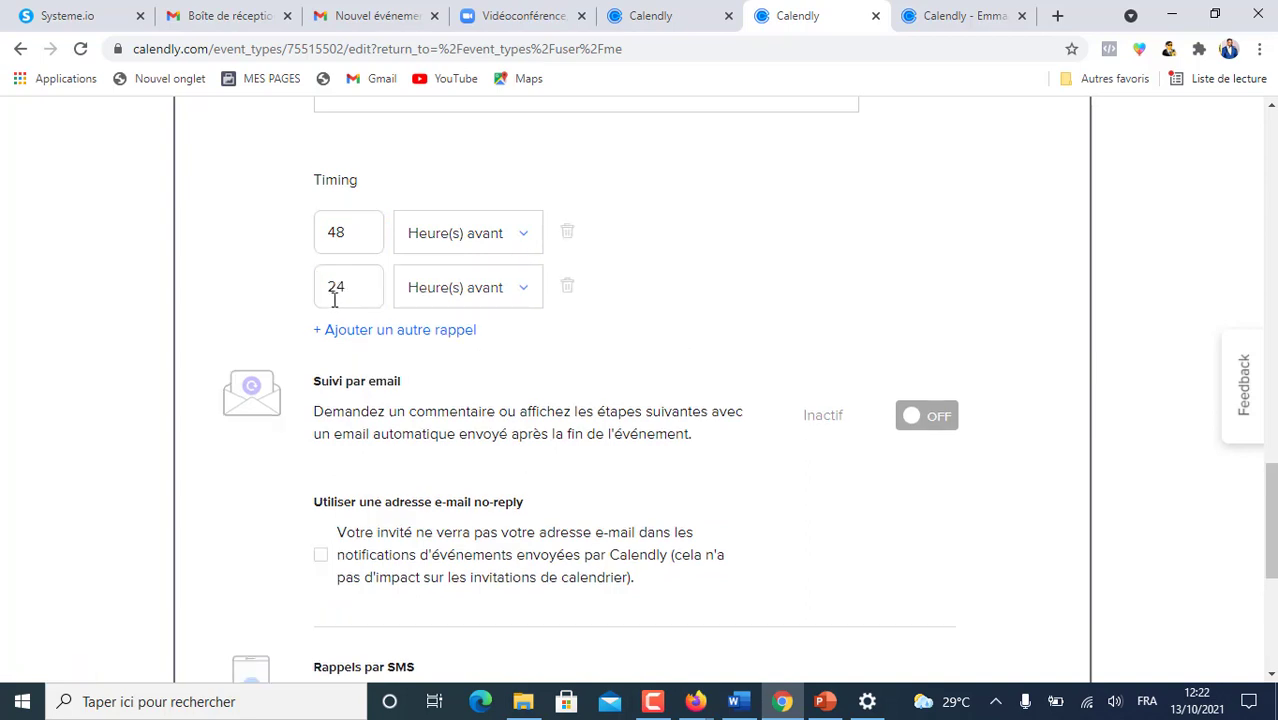
pyautogui.click(521, 293)
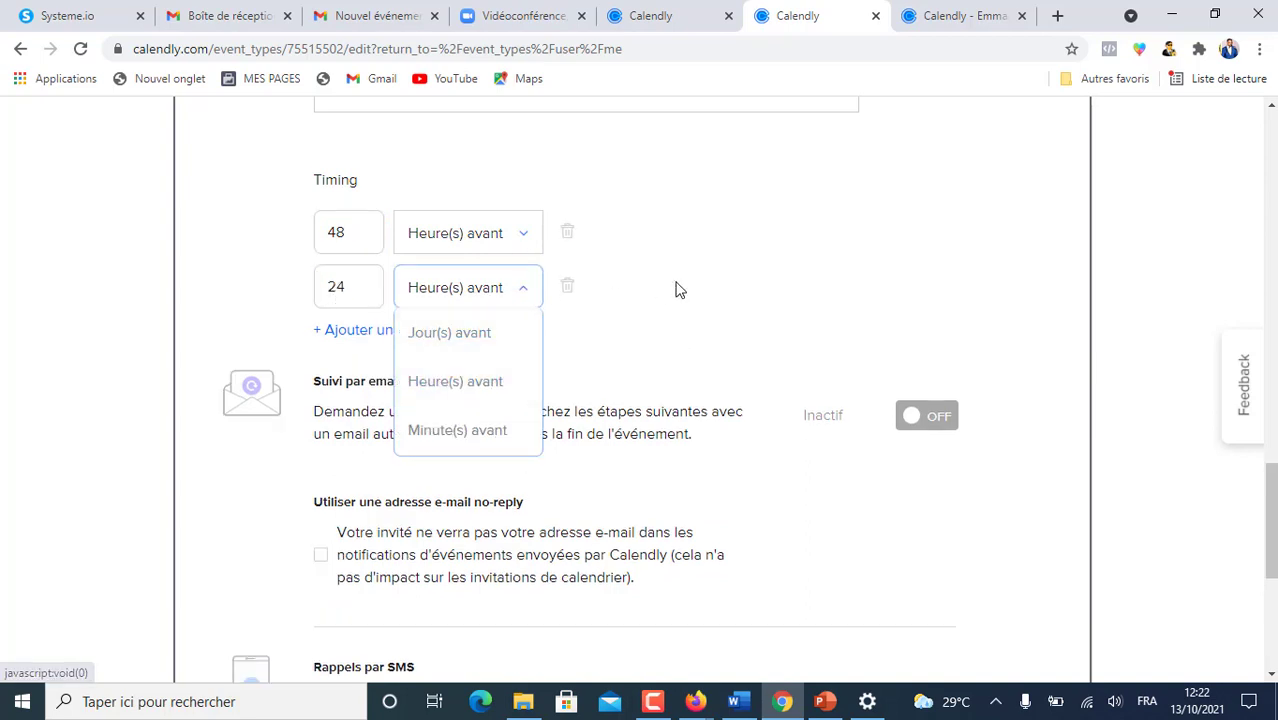
pyautogui.click(603, 306)
pyautogui.click(380, 337)
pyautogui.click(679, 20)
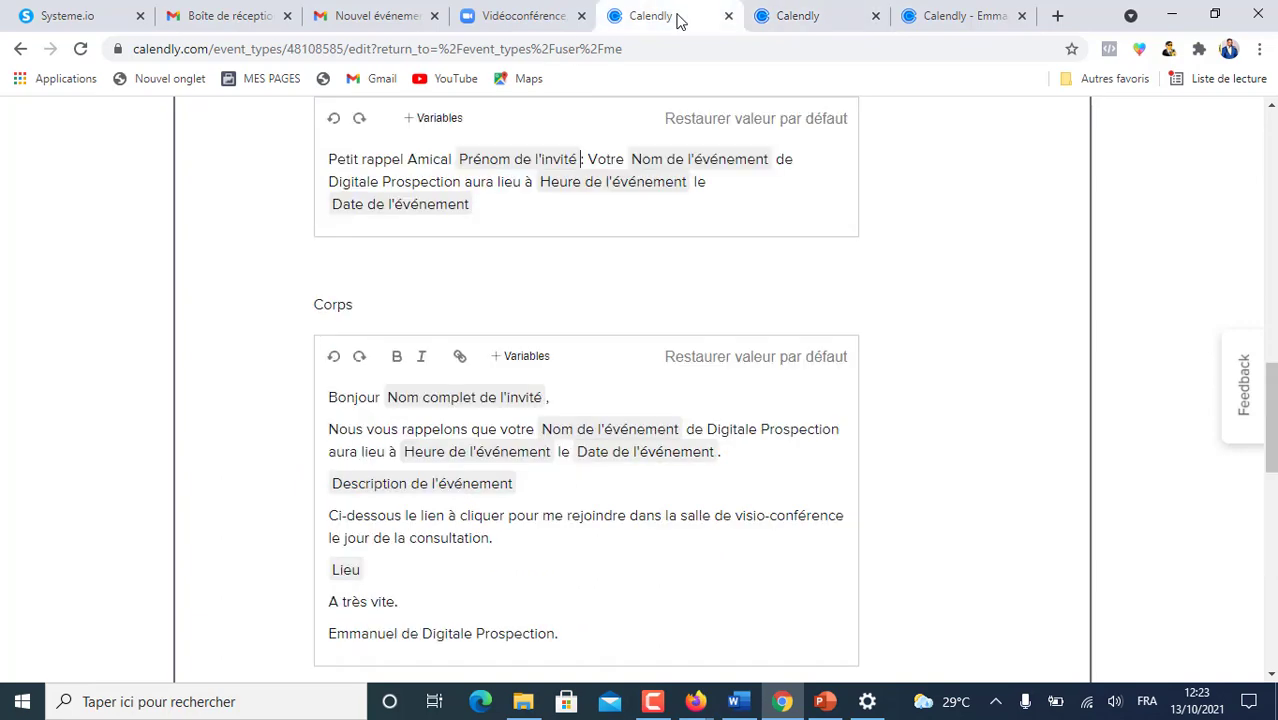
pyautogui.press('BackSpace')
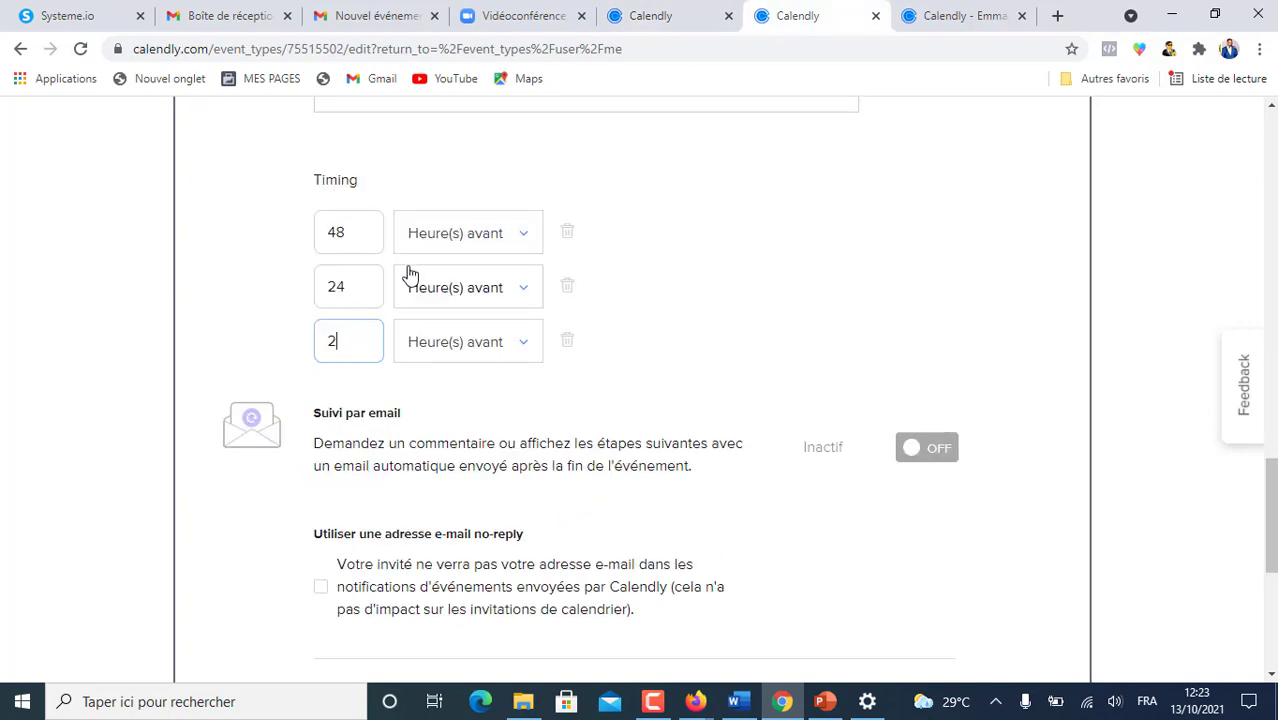
pyautogui.scroll(5, 784, 138)
pyautogui.scroll(-5, 790, 143)
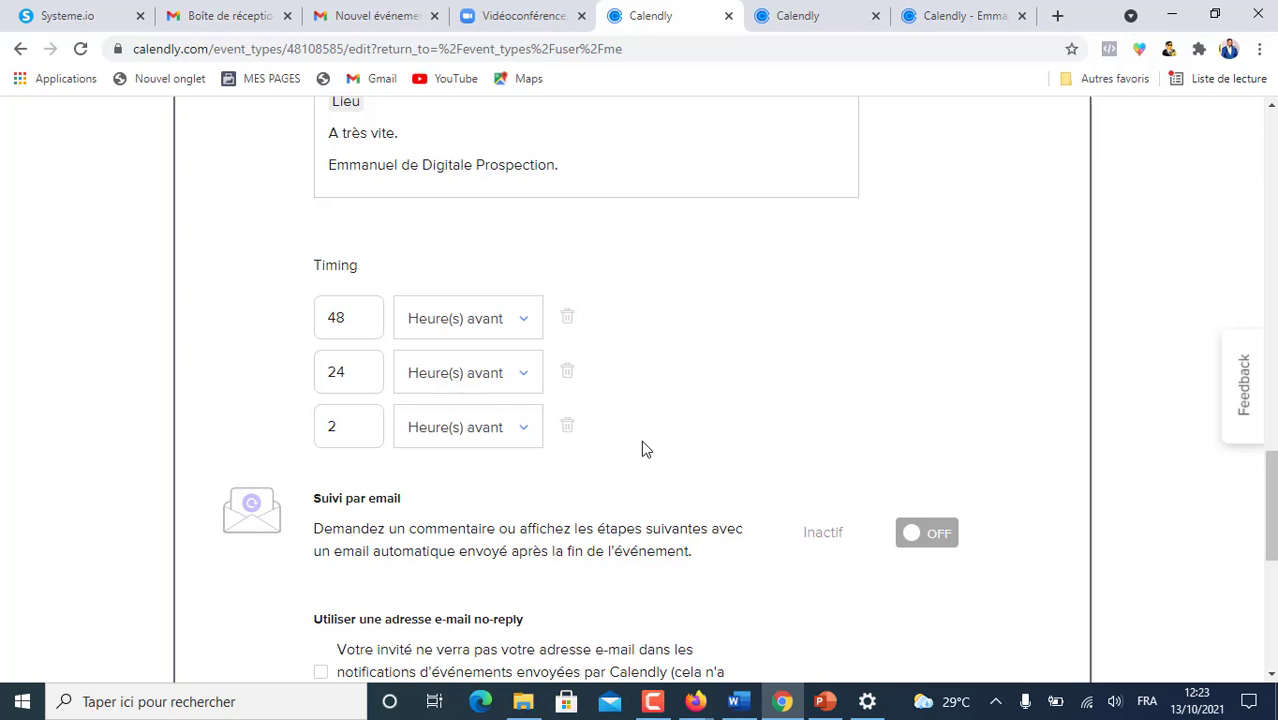
pyautogui.scroll(-3, 645, 449)
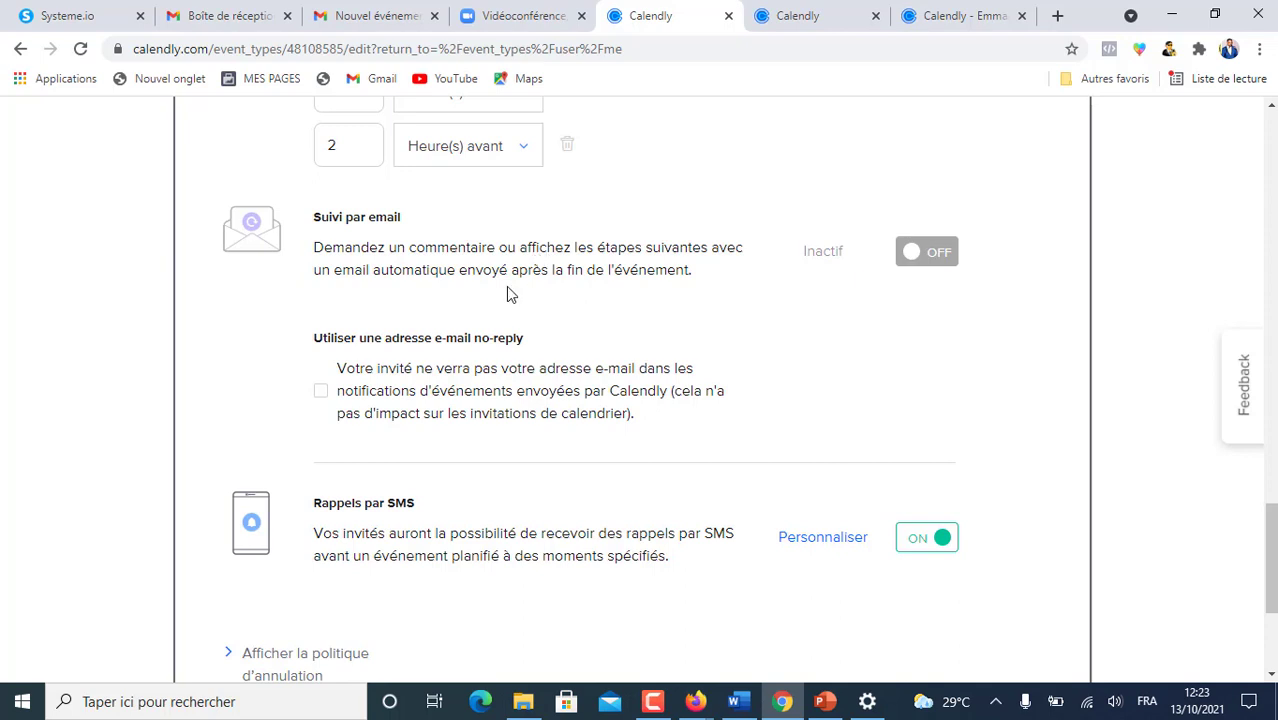
# - Add a period after 'Amical' and insert the Prénom de l'invité variable in the SMS message
pyautogui.scroll(-2, 448, 326)
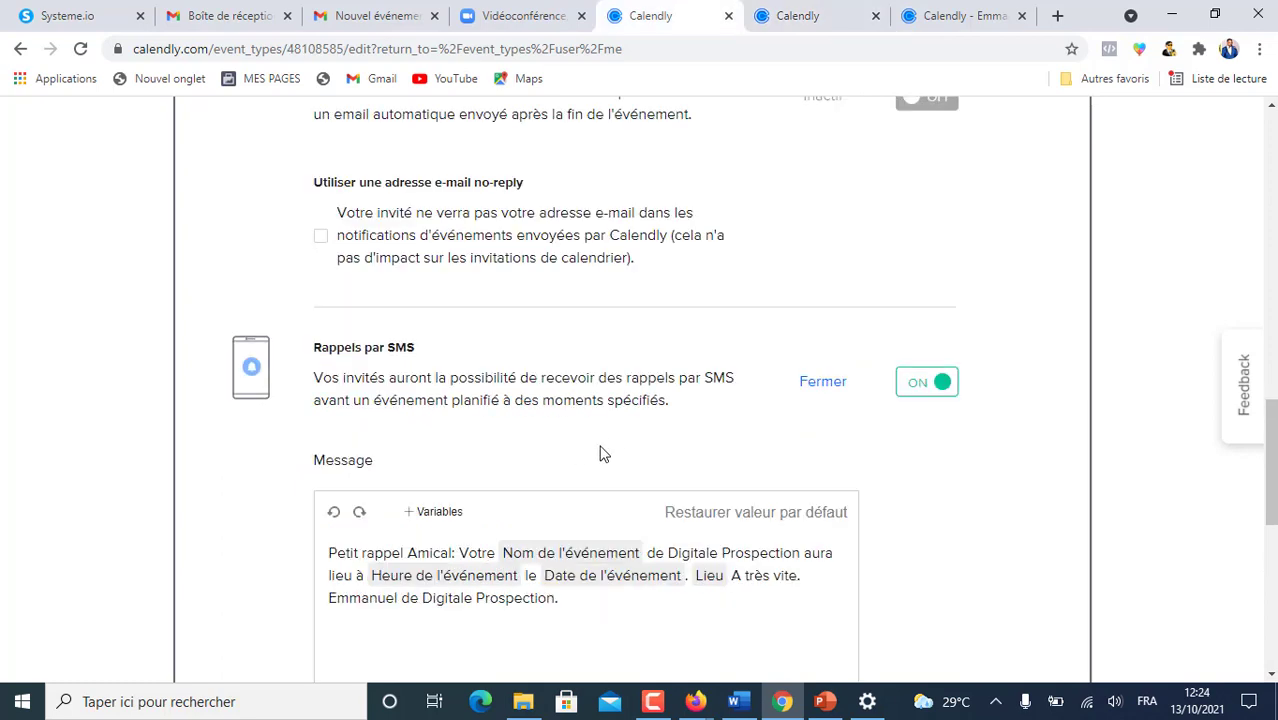
pyautogui.scroll(-2, 738, 415)
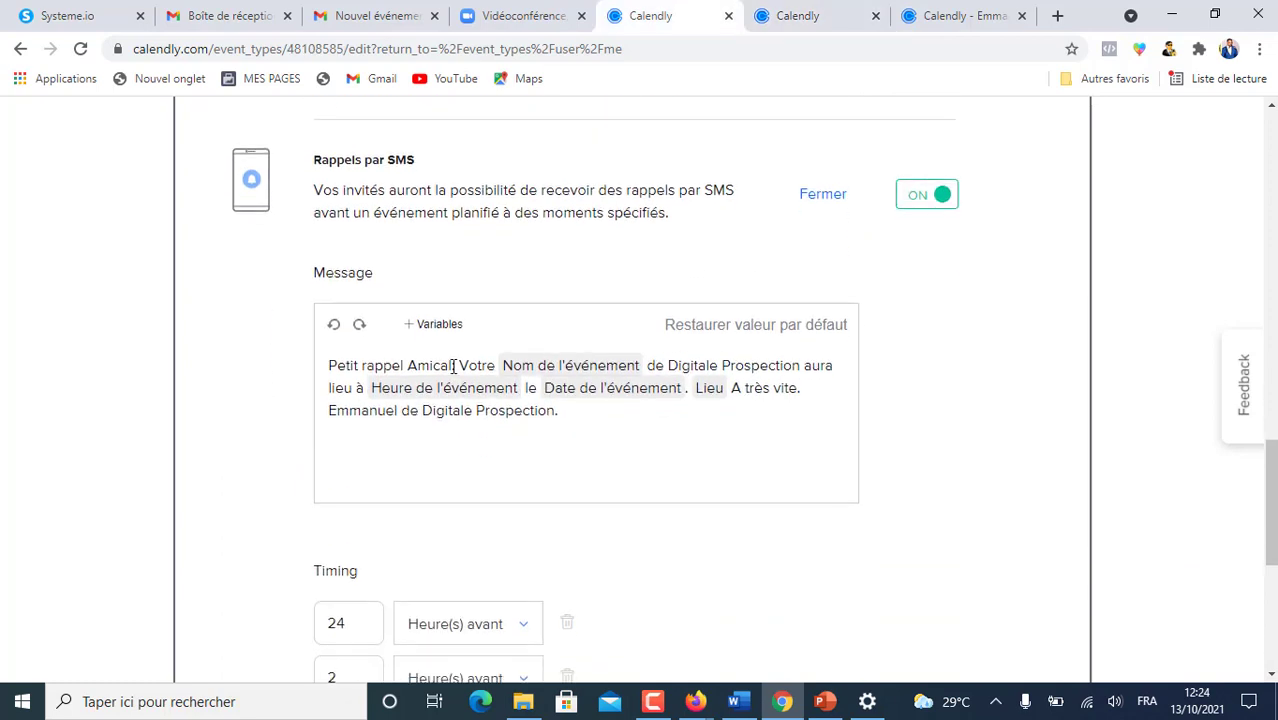
pyautogui.click(453, 366)
pyautogui.write('.')
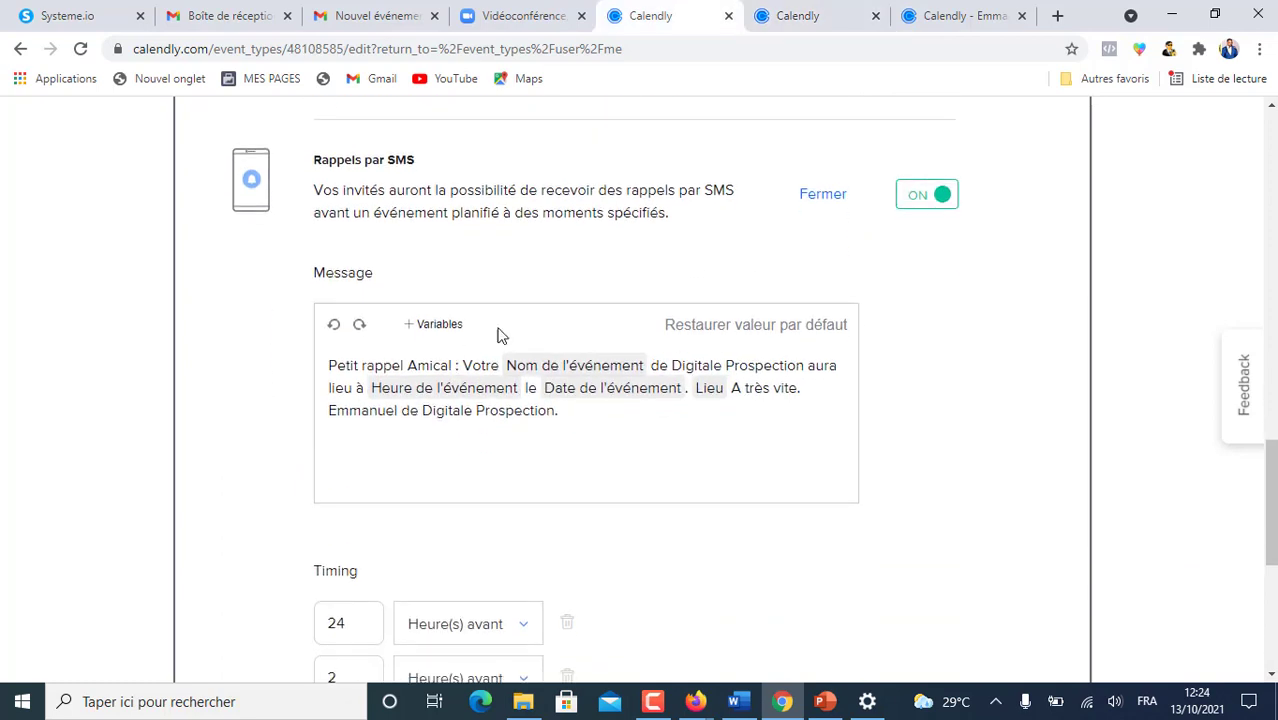
pyautogui.click(432, 324)
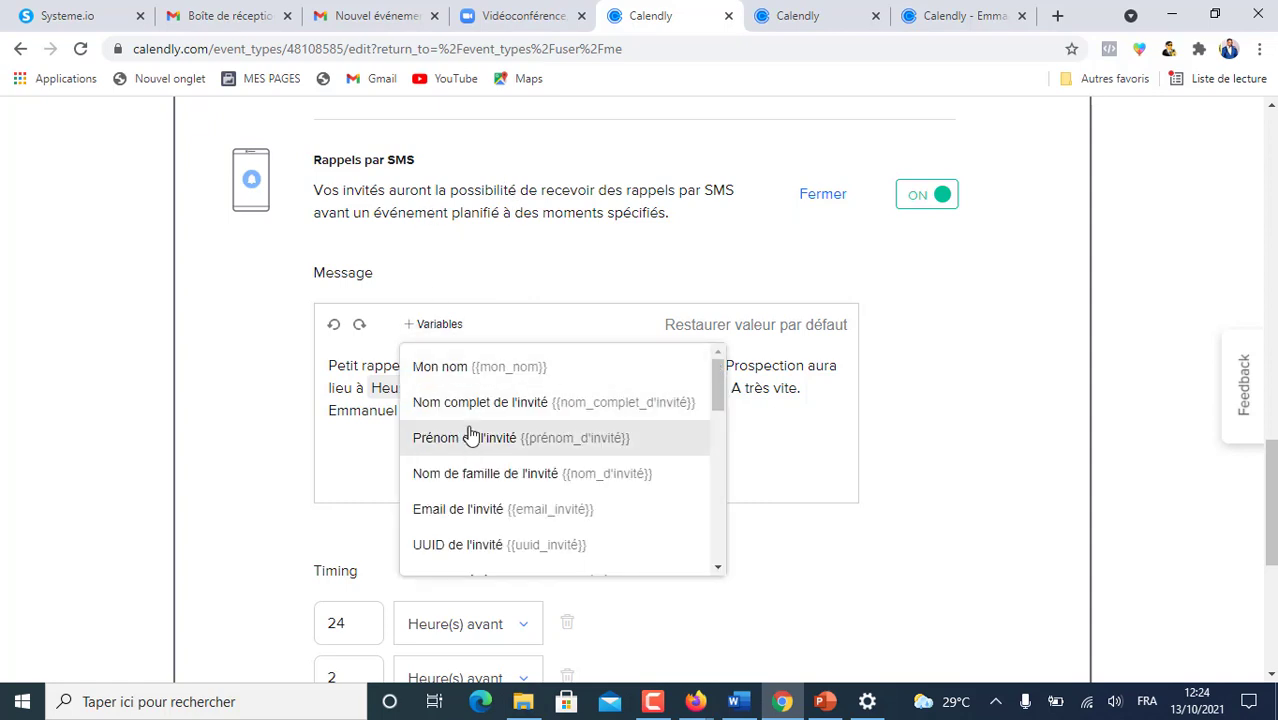
pyautogui.click(463, 443)
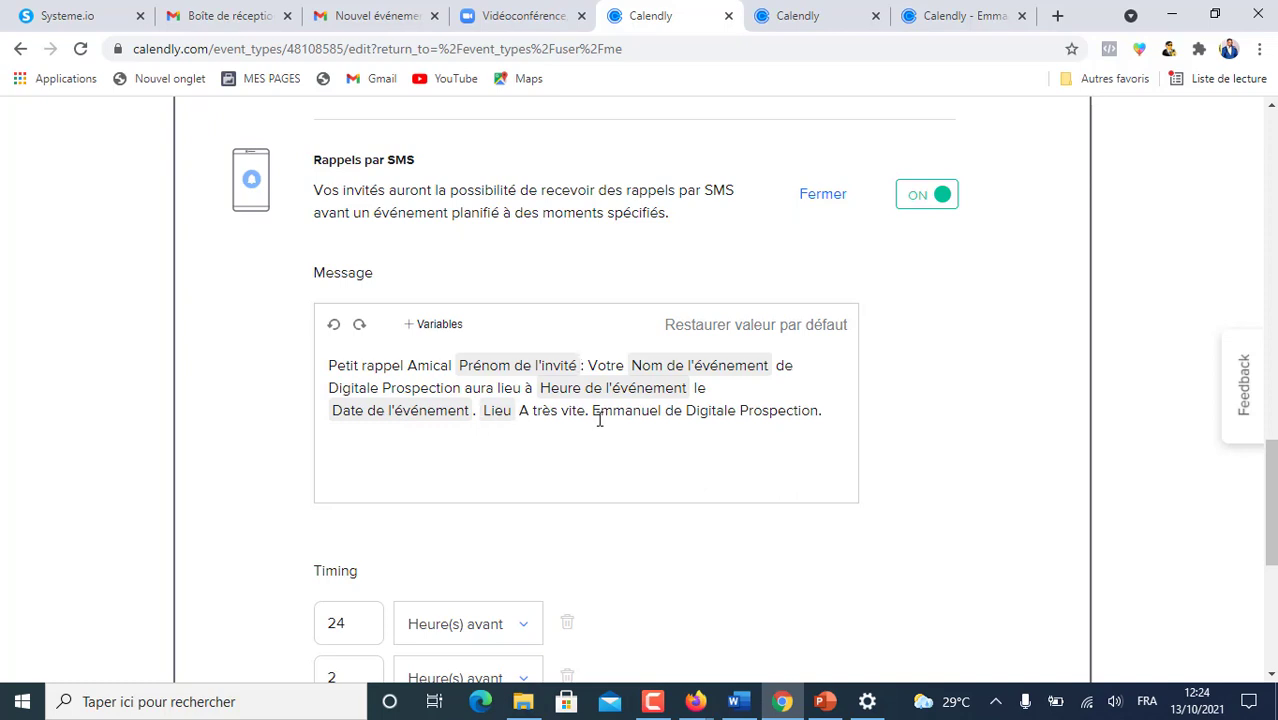
# - Put the Lieu variable, 'A très vite' and the signature on separate lines of the SMS
pyautogui.click(481, 409)
pyautogui.press('Return')
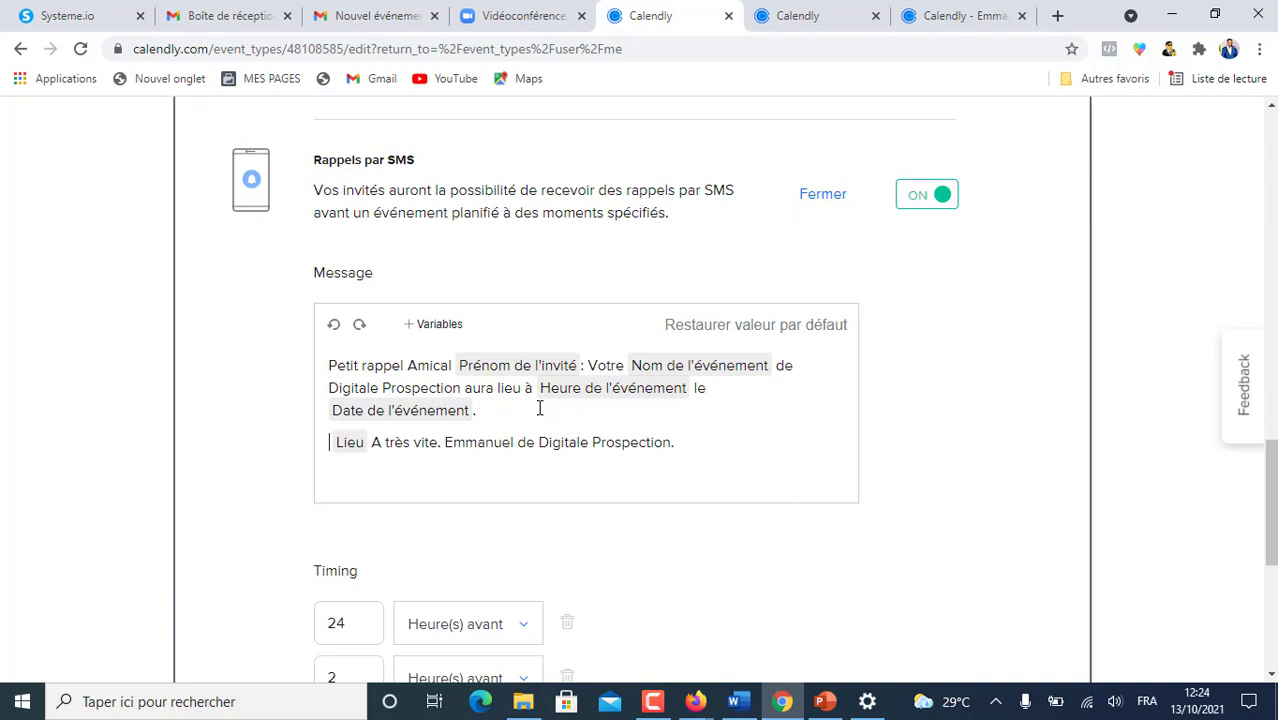
pyautogui.press('Right')
pyautogui.press('Return')
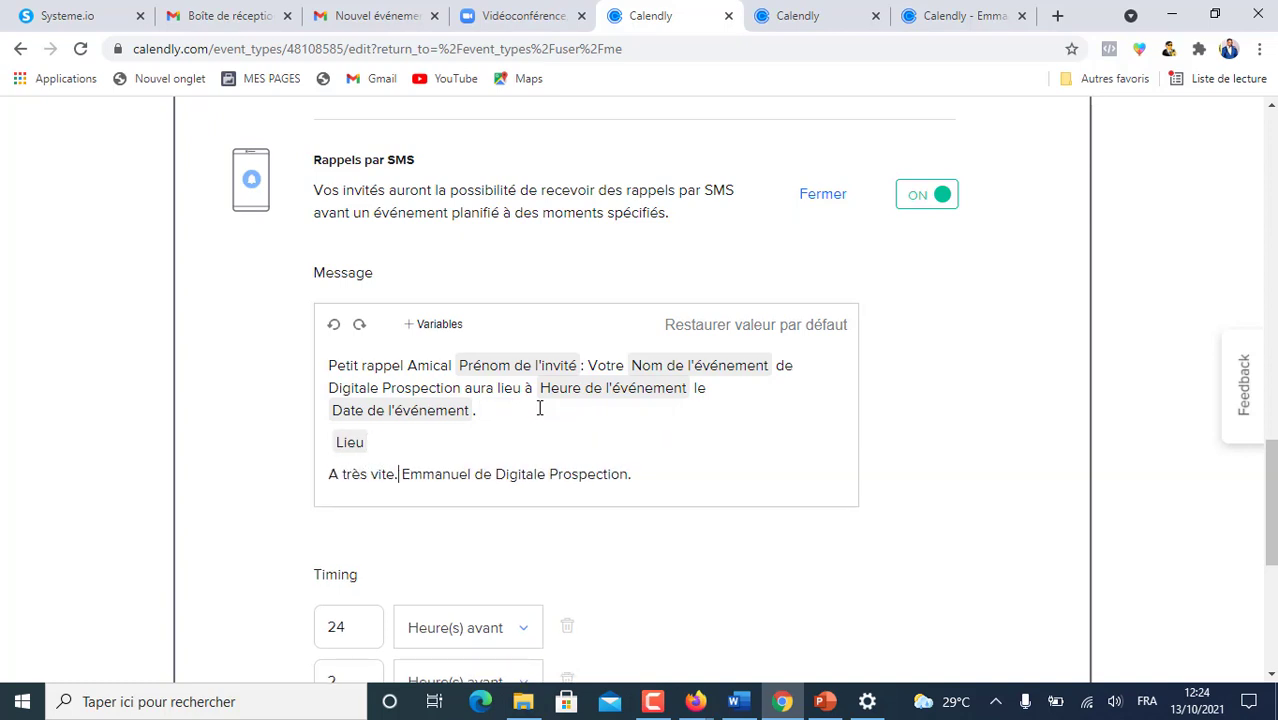
pyautogui.press('Return')
pyautogui.scroll(-2, 505, 430)
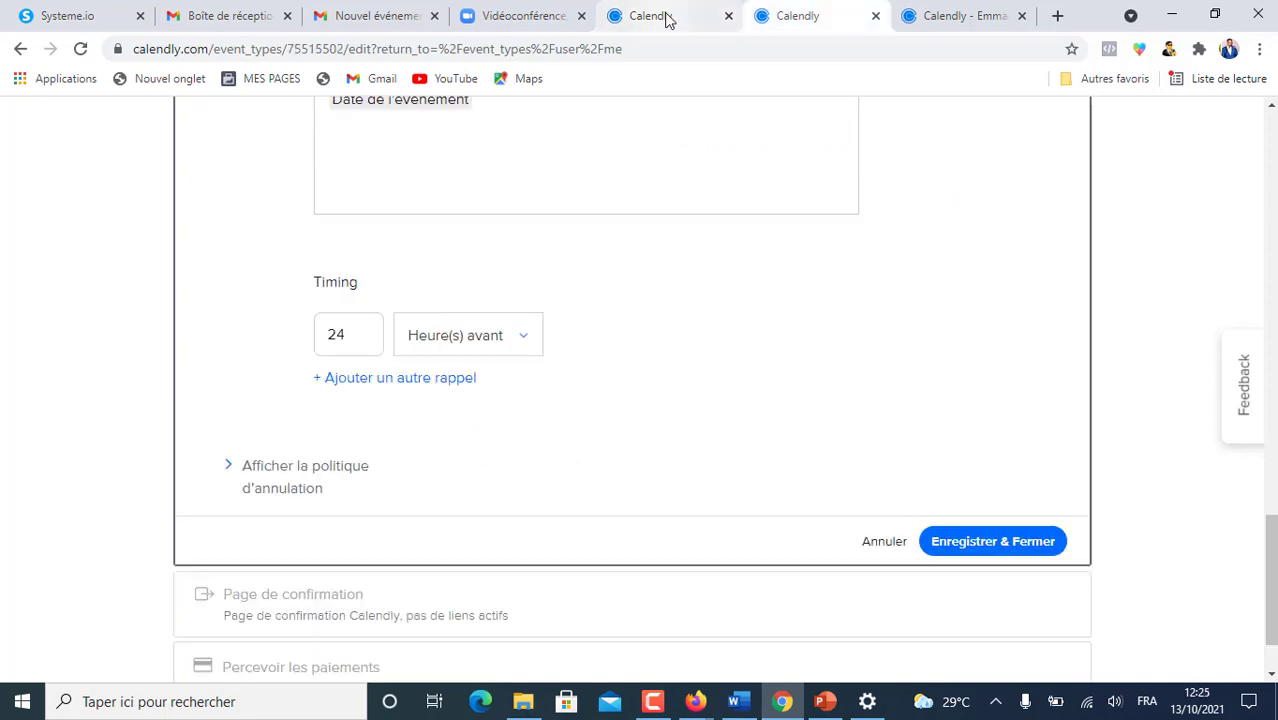
# - Keep the first SMS reminder at 24 hours and add a second at 2 hours before
pyautogui.click(668, 20)
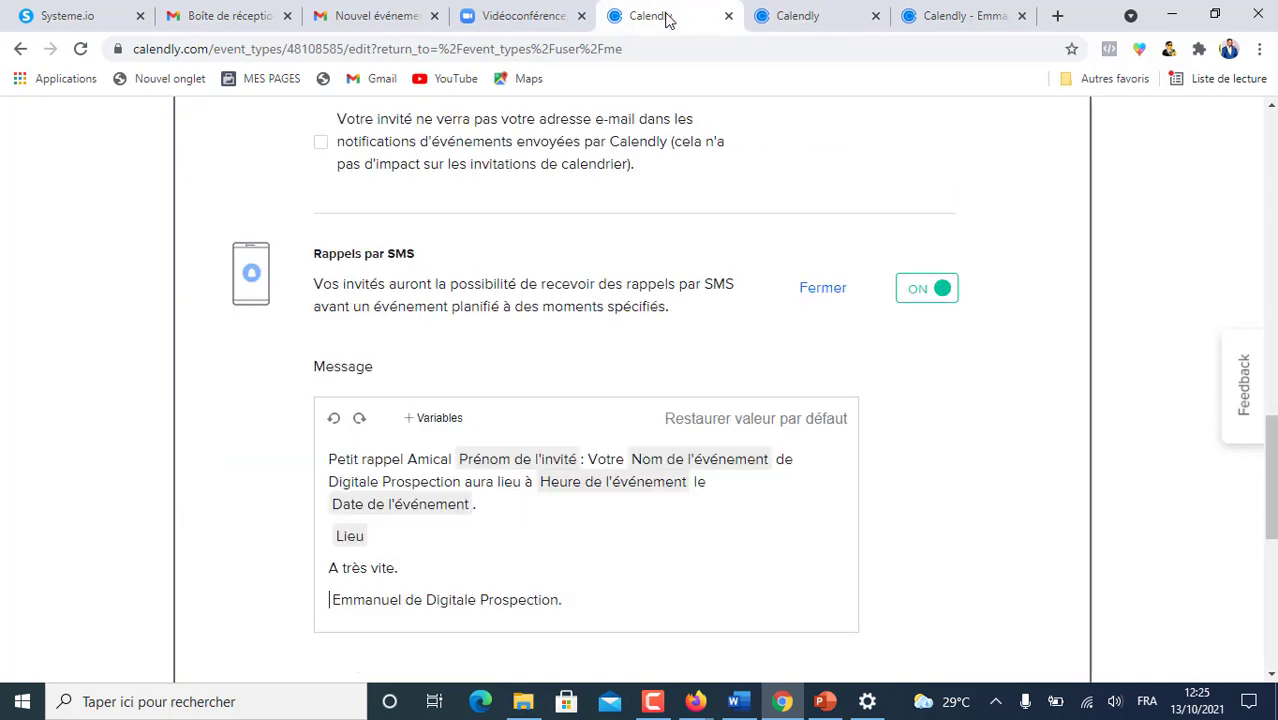
pyautogui.scroll(-7, 658, 463)
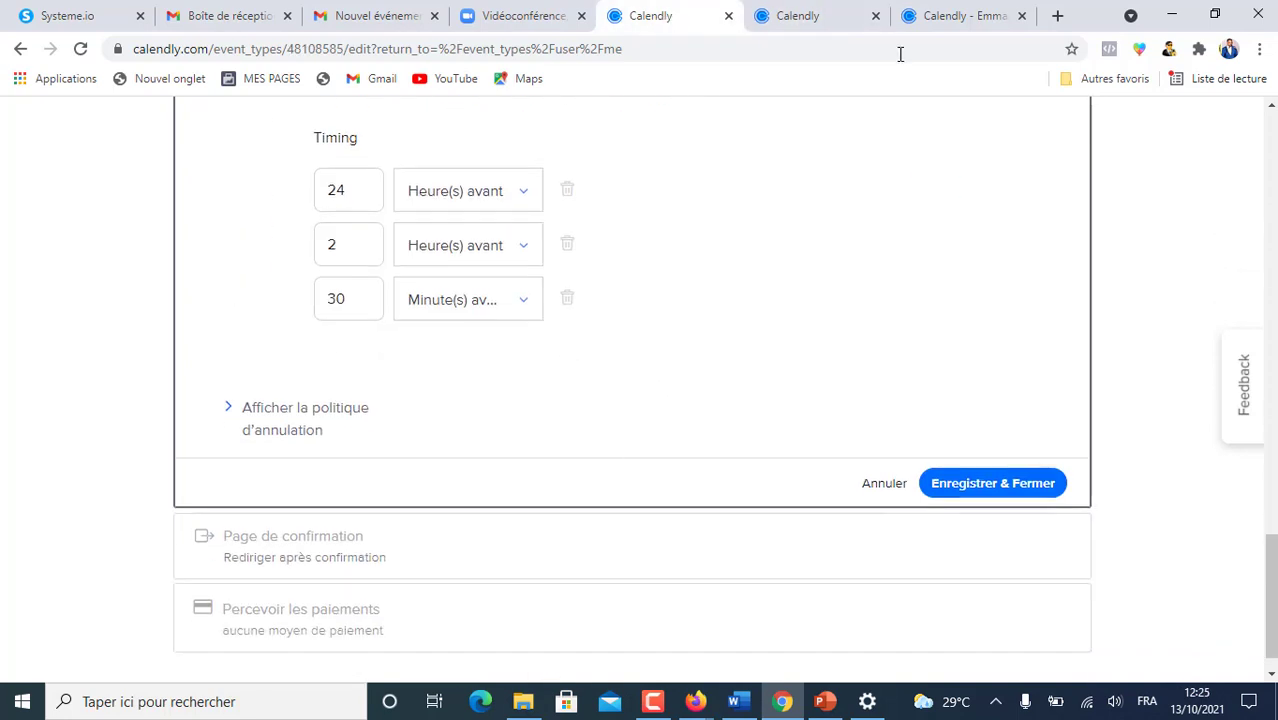
pyautogui.click(812, 18)
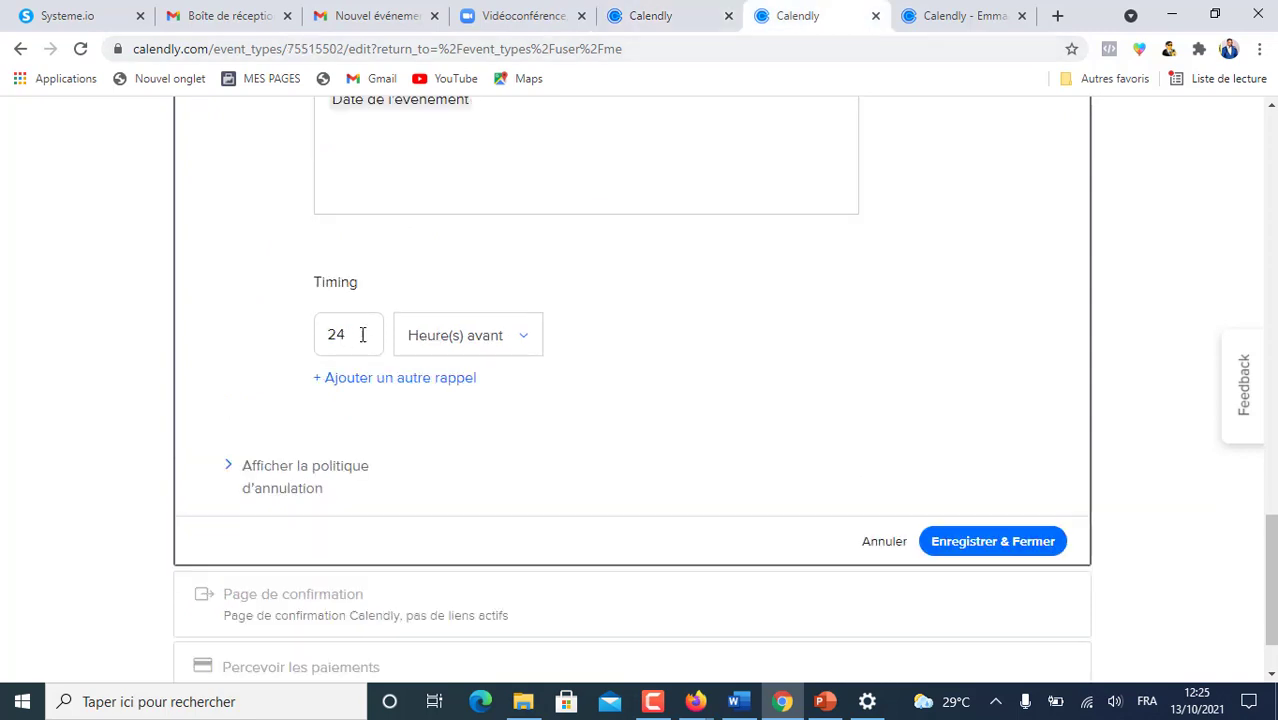
pyautogui.click(526, 336)
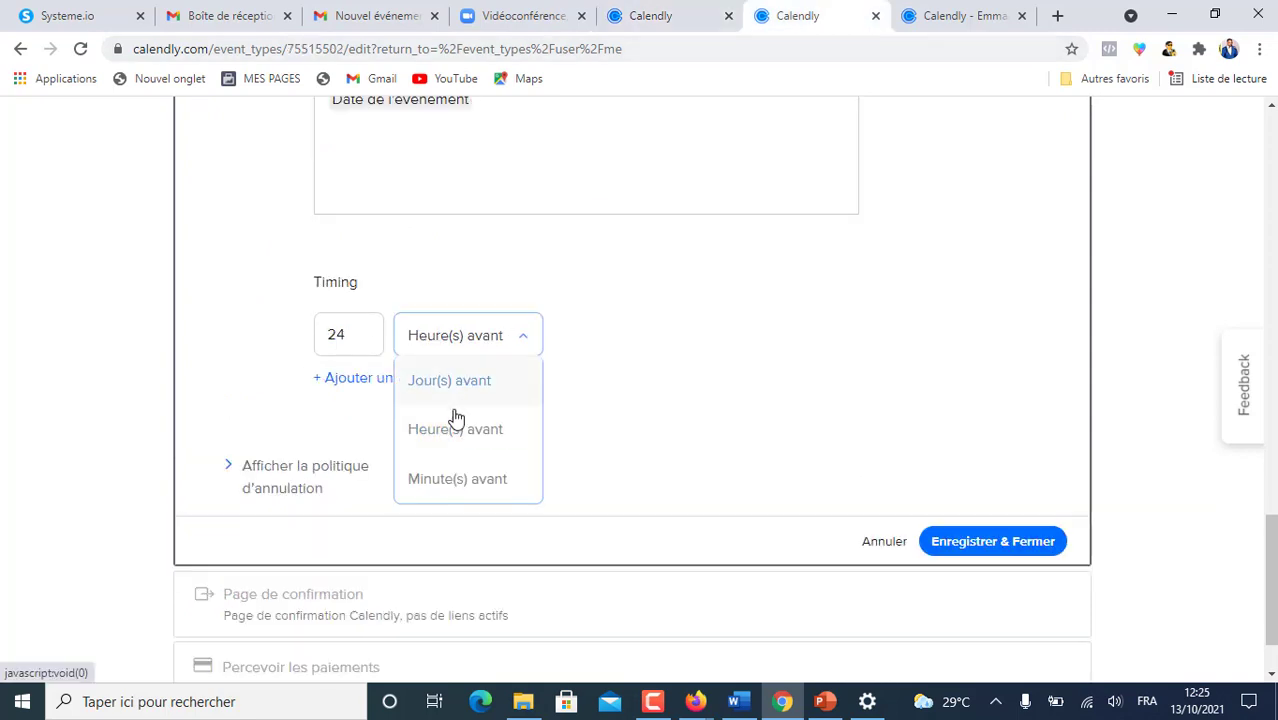
pyautogui.click(615, 340)
pyautogui.click(385, 377)
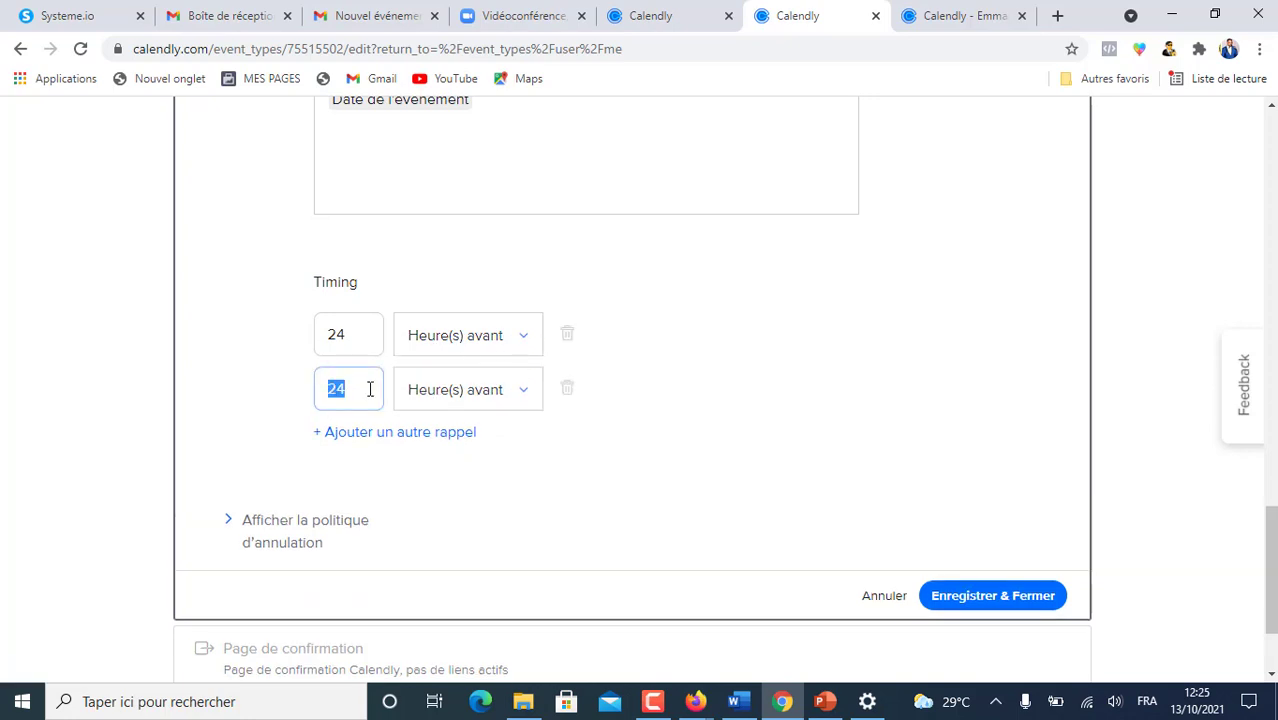
pyautogui.write('2')
# - Add a third SMS reminder 30 Minute(s) before the event
pyautogui.click(335, 432)
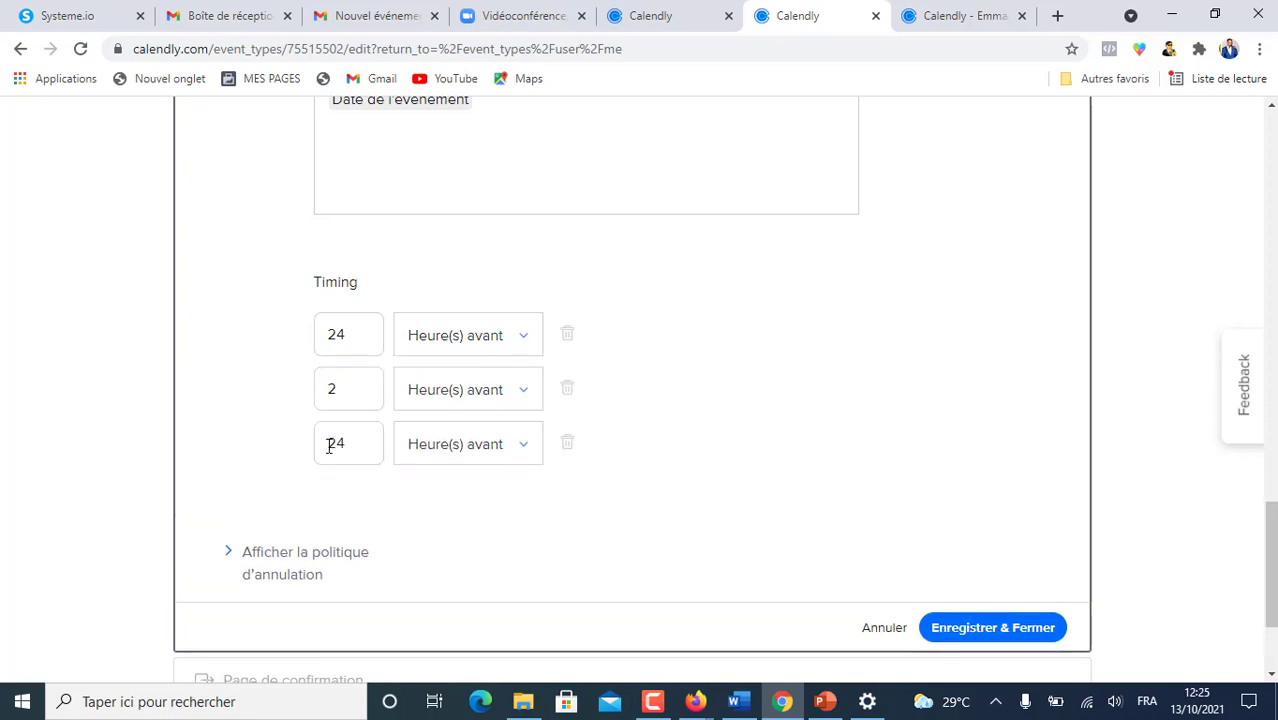
pyautogui.write('30')
pyautogui.click(521, 446)
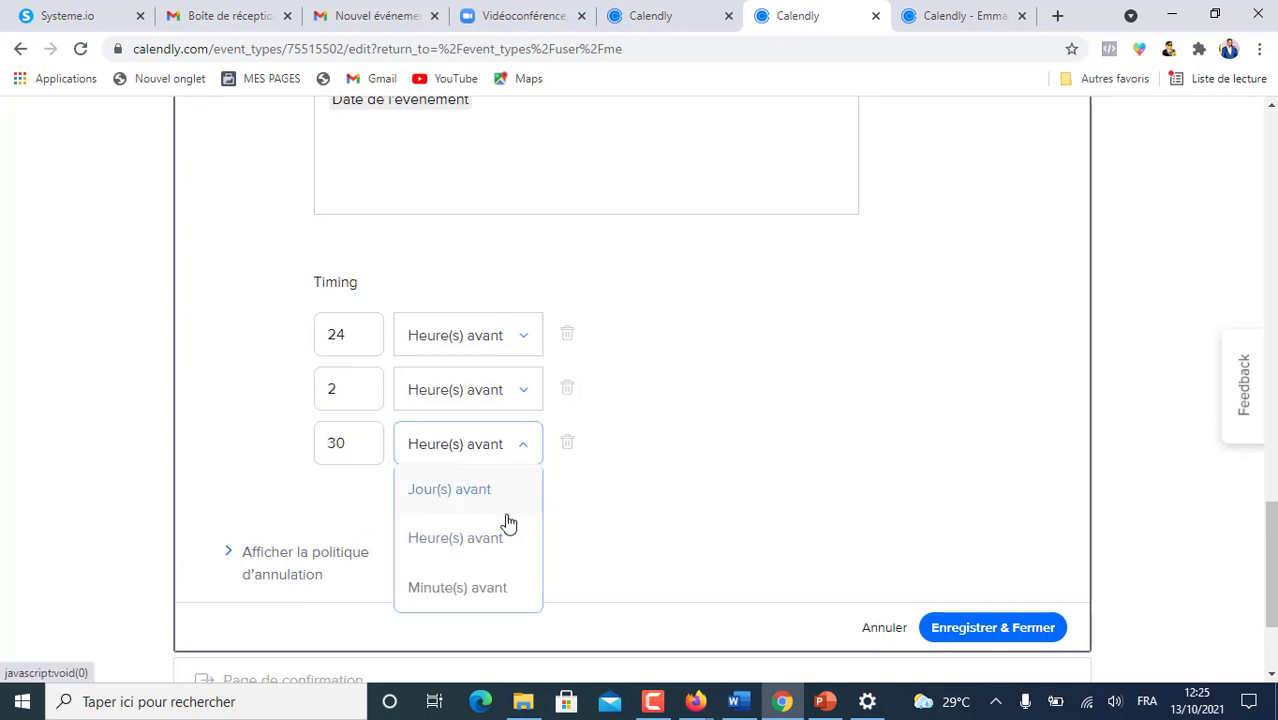
pyautogui.click(455, 590)
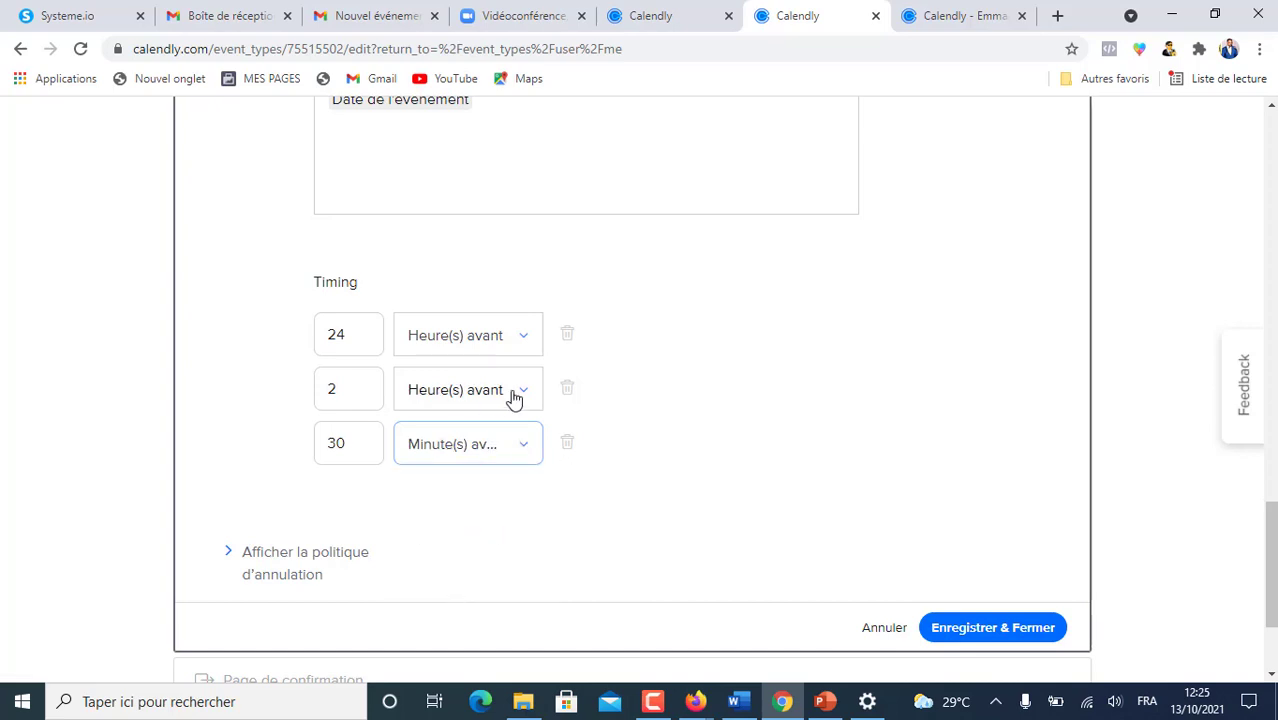
pyautogui.scroll(1, 731, 436)
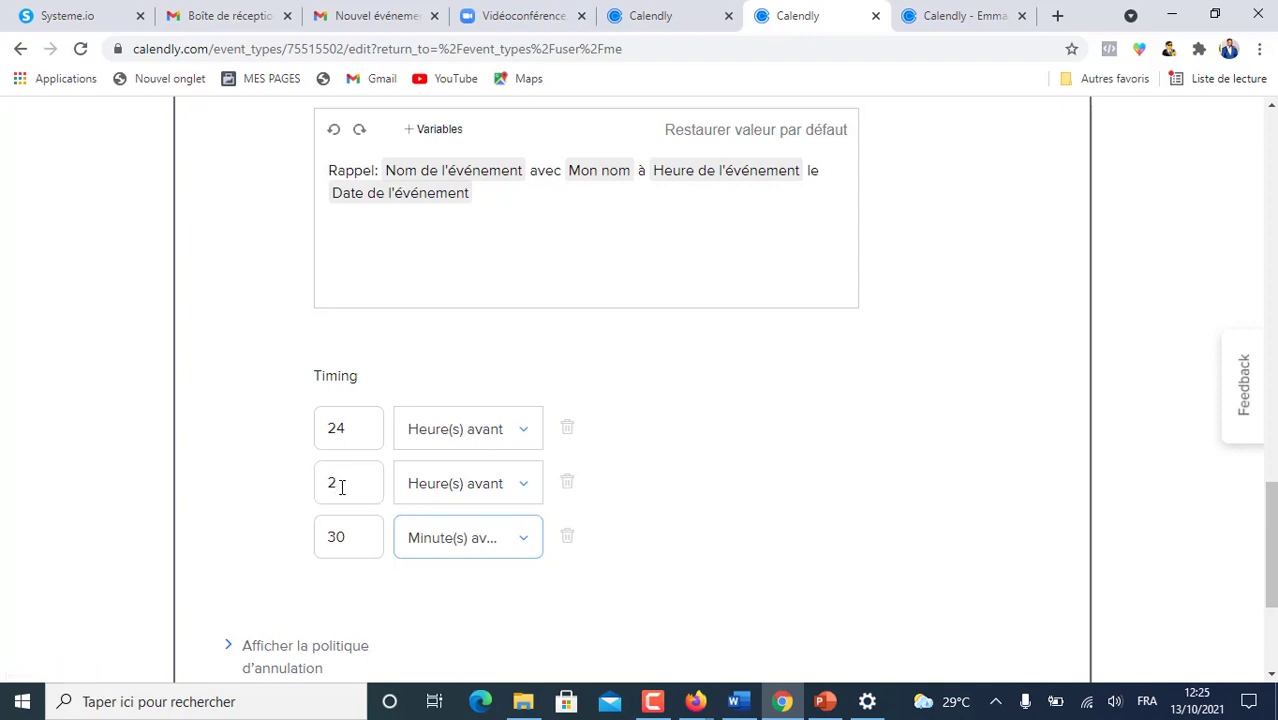
pyautogui.scroll(5, 862, 456)
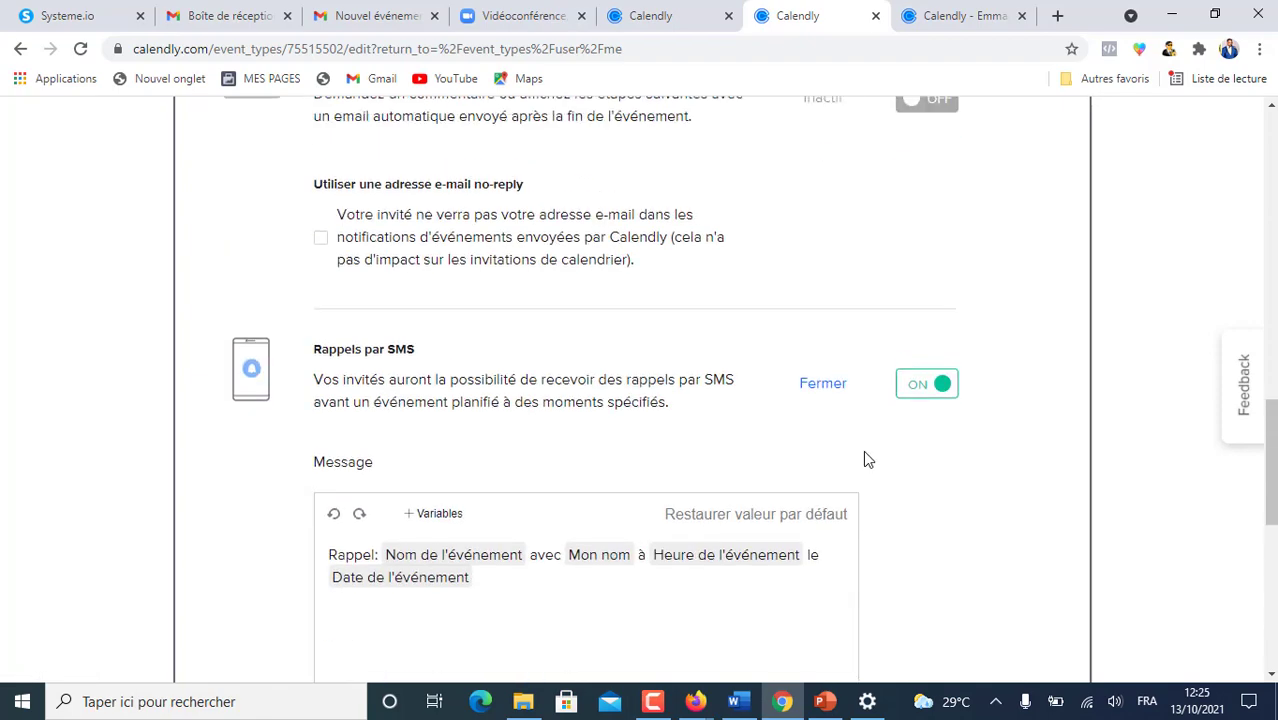
pyautogui.scroll(4, 872, 463)
pyautogui.scroll(-8, 872, 463)
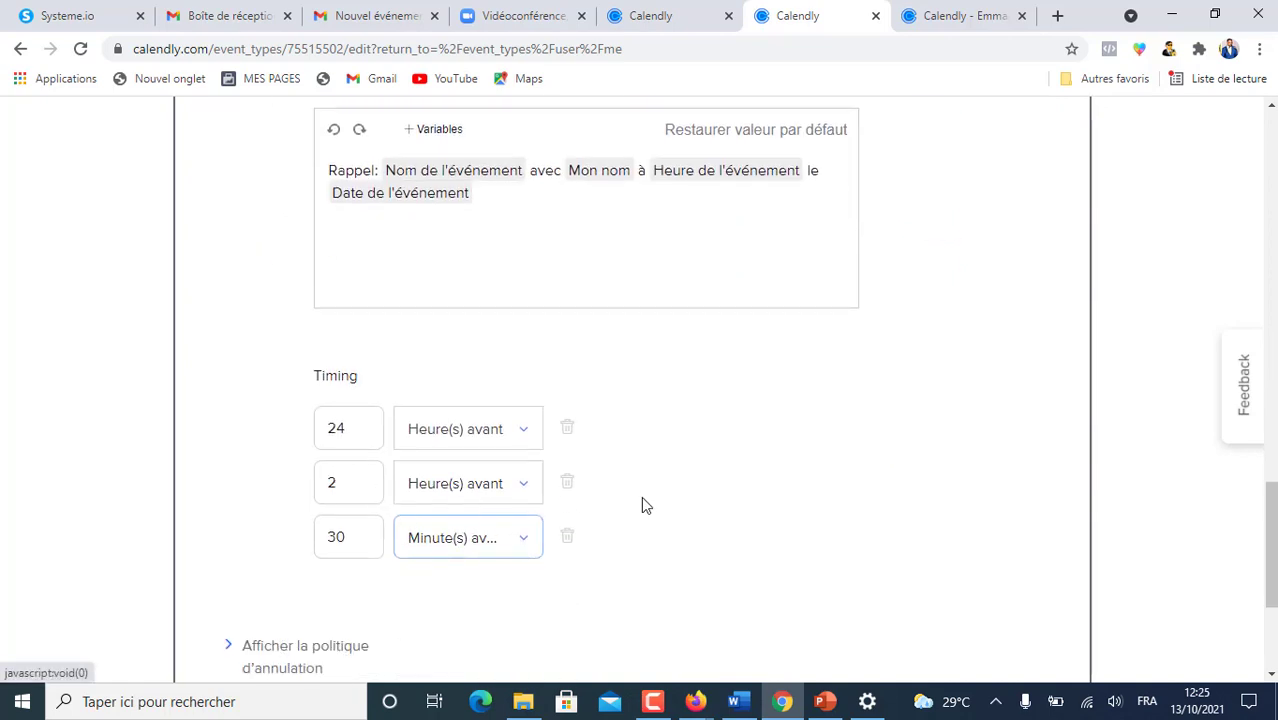
# - Change the third email reminder's 2-hour value to 4 hours before
pyautogui.click(672, 18)
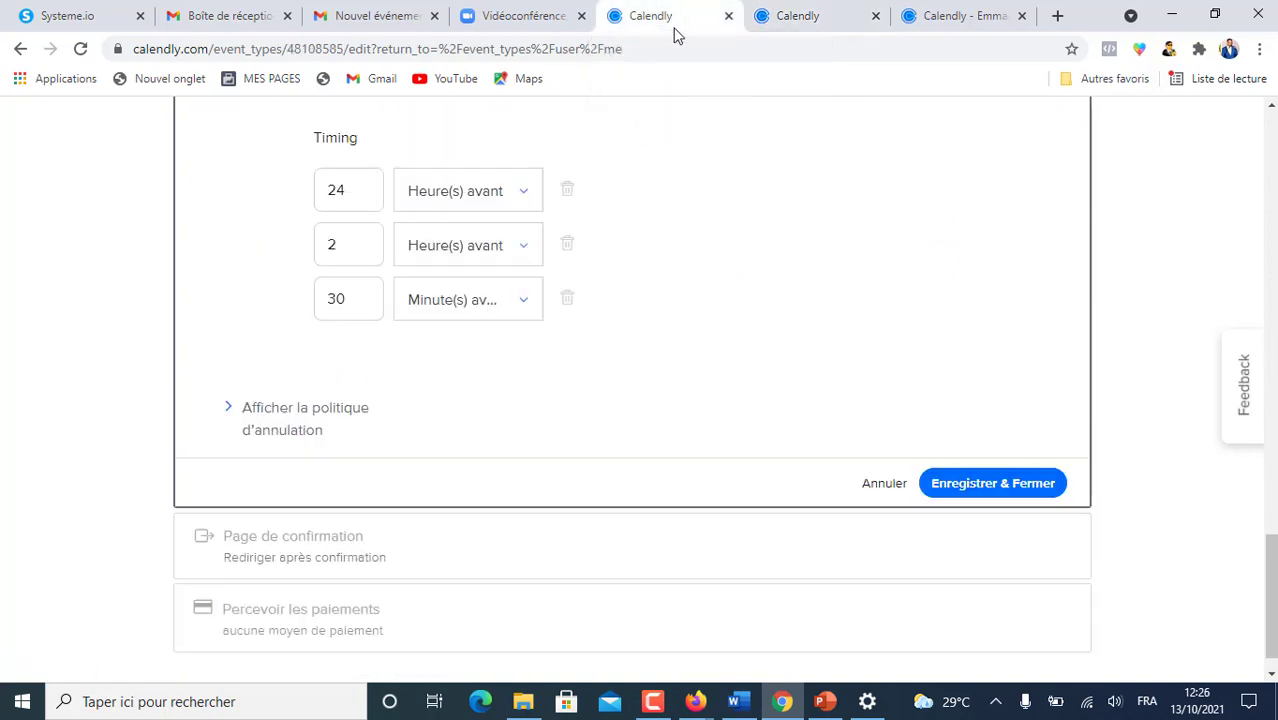
pyautogui.scroll(12, 600, 288)
pyautogui.scroll(-5, 600, 420)
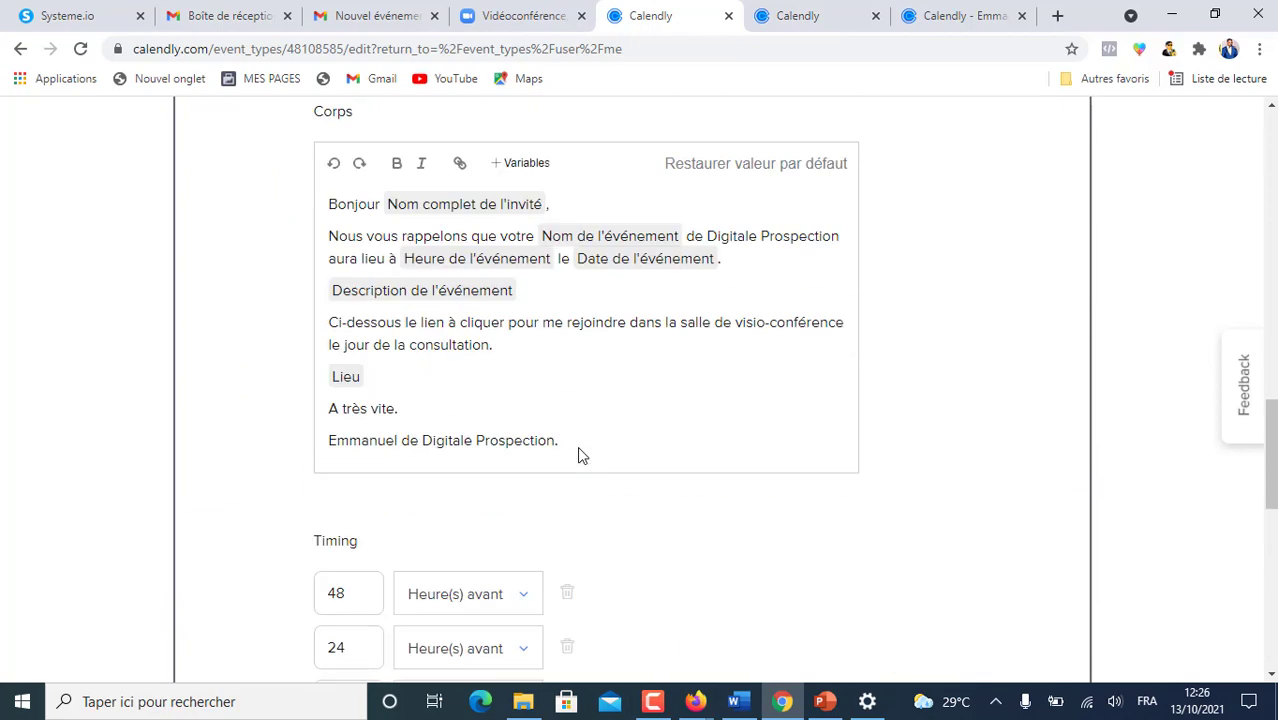
pyautogui.scroll(-3, 577, 446)
pyautogui.scroll(1, 548, 459)
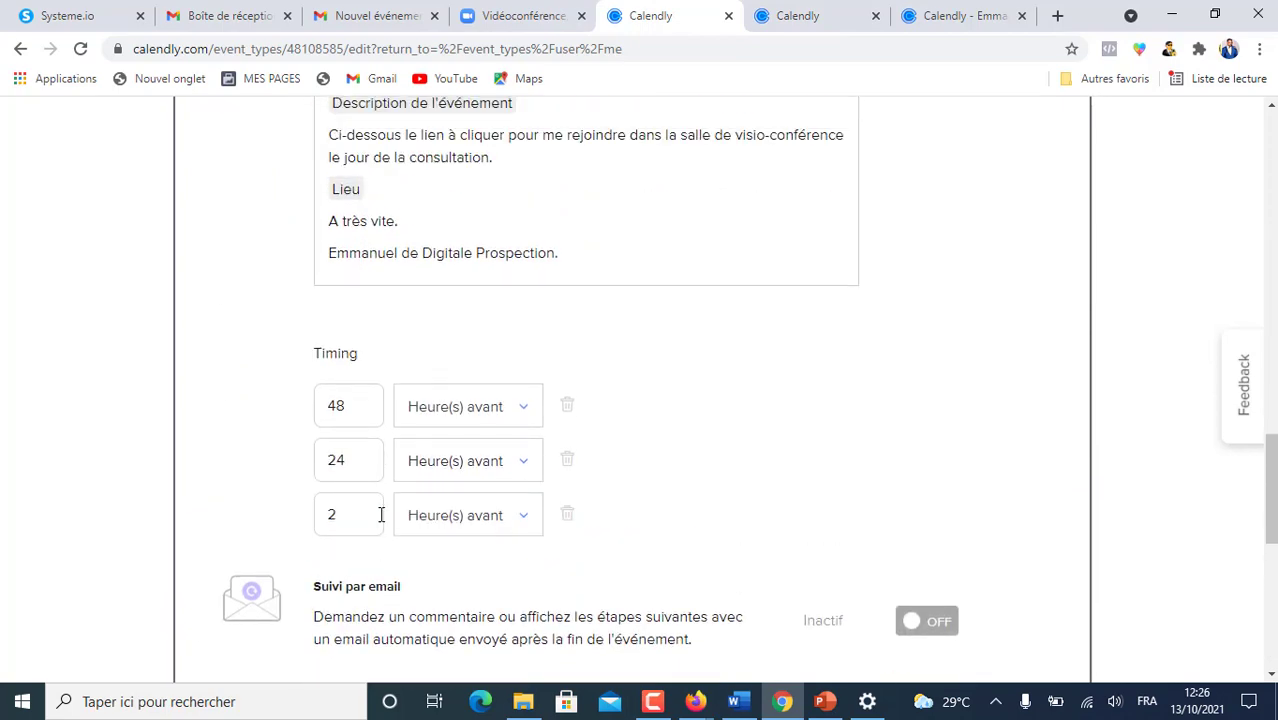
pyautogui.doubleClick(330, 517)
pyautogui.write('4')
# - Check the SMS reminder timing, then save the notification settings with Enregistrer & Fermer
pyautogui.scroll(-8, 742, 526)
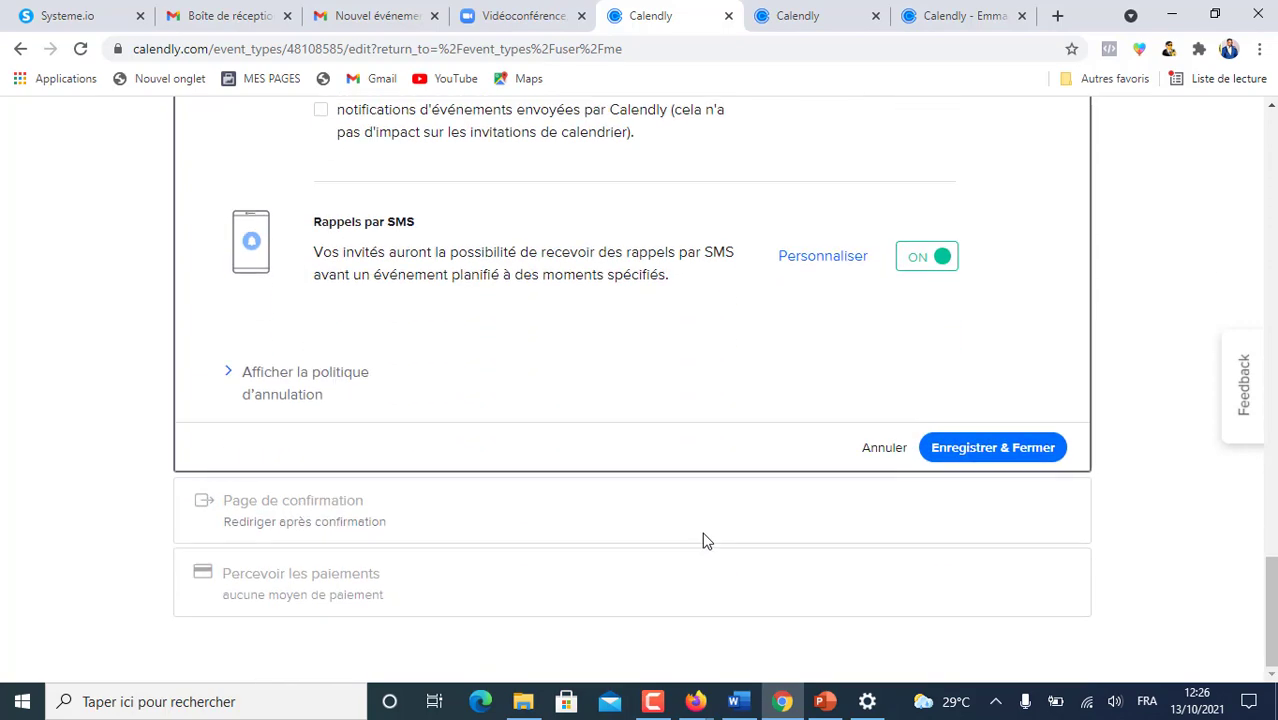
pyautogui.scroll(2, 761, 474)
pyautogui.click(821, 445)
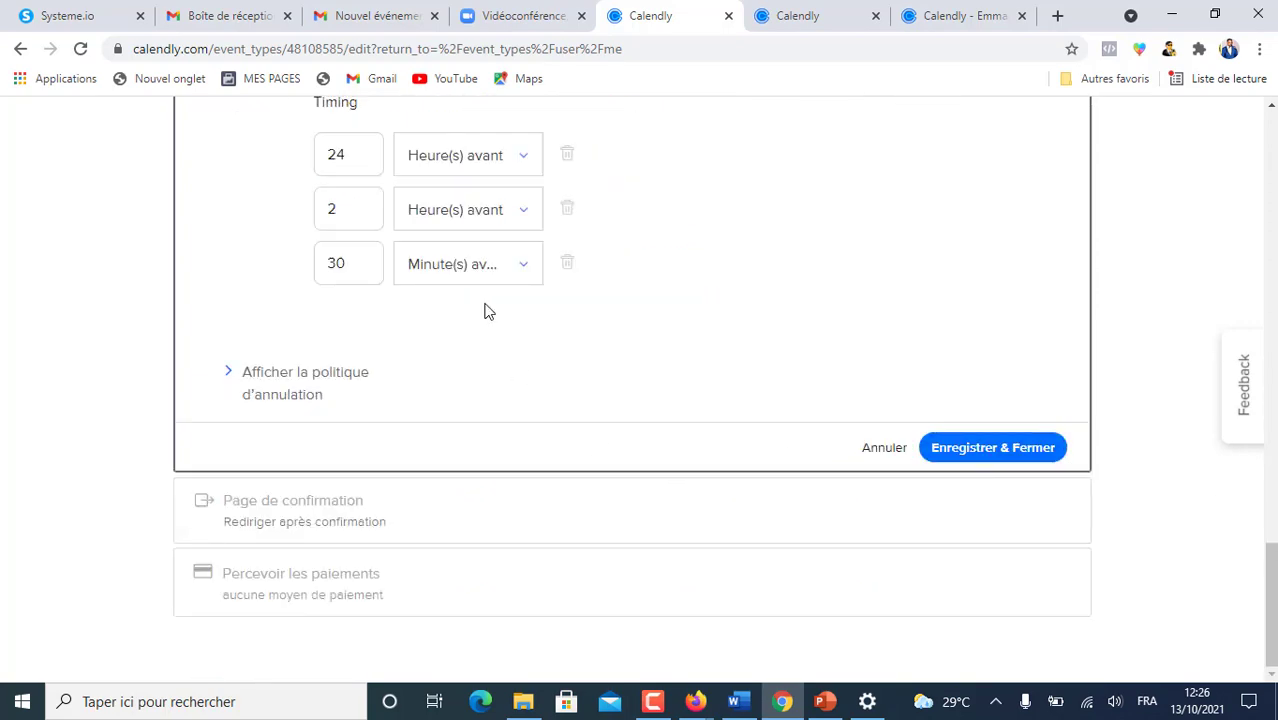
pyautogui.scroll(2, 455, 307)
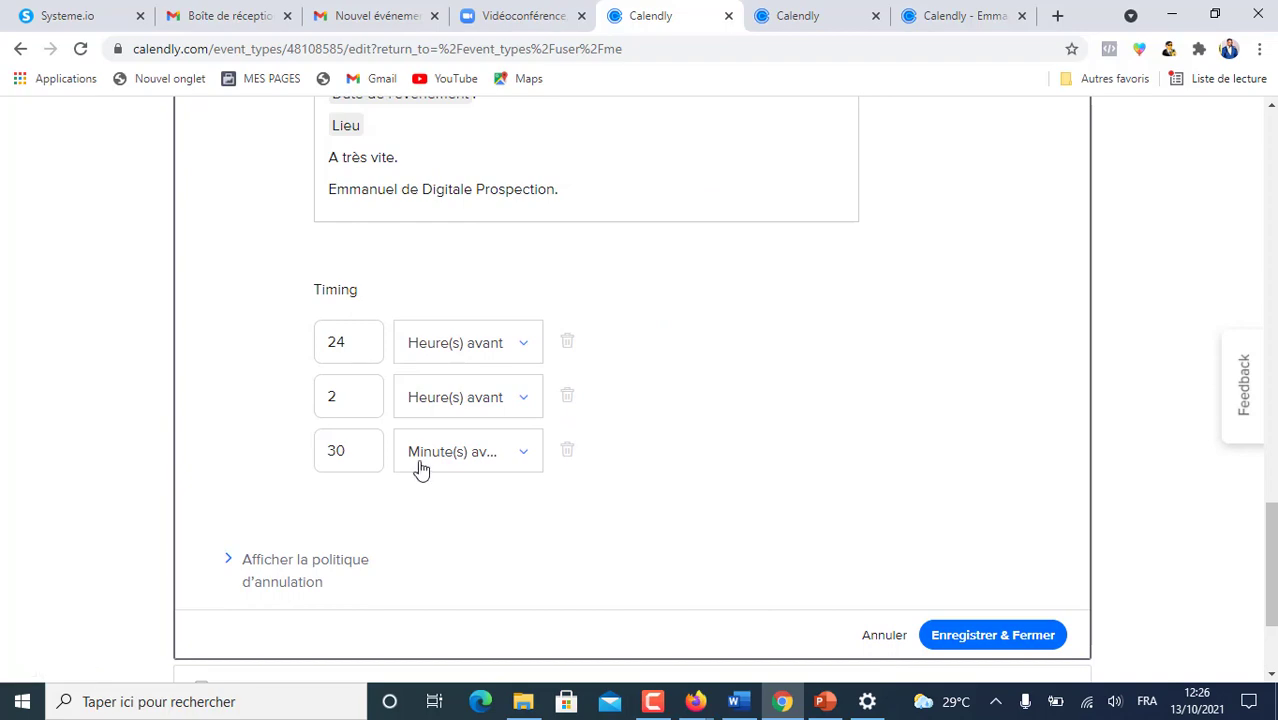
pyautogui.scroll(10, 508, 436)
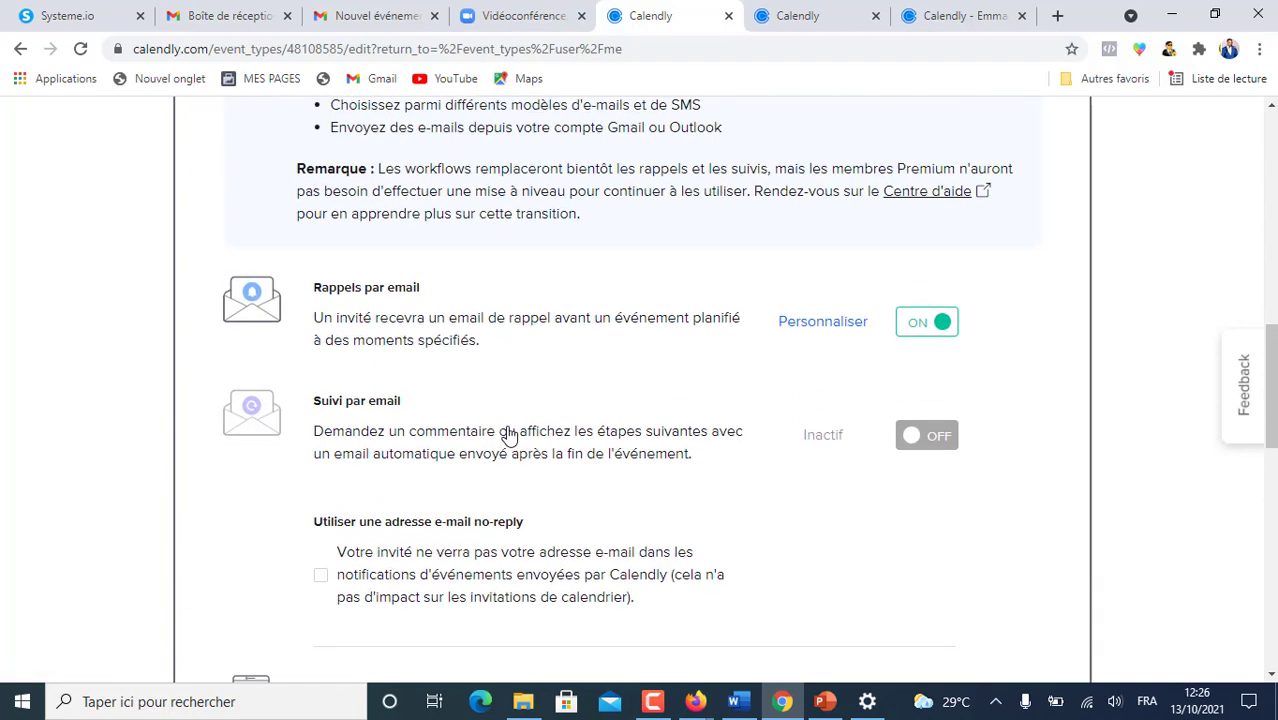
pyautogui.scroll(7, 508, 436)
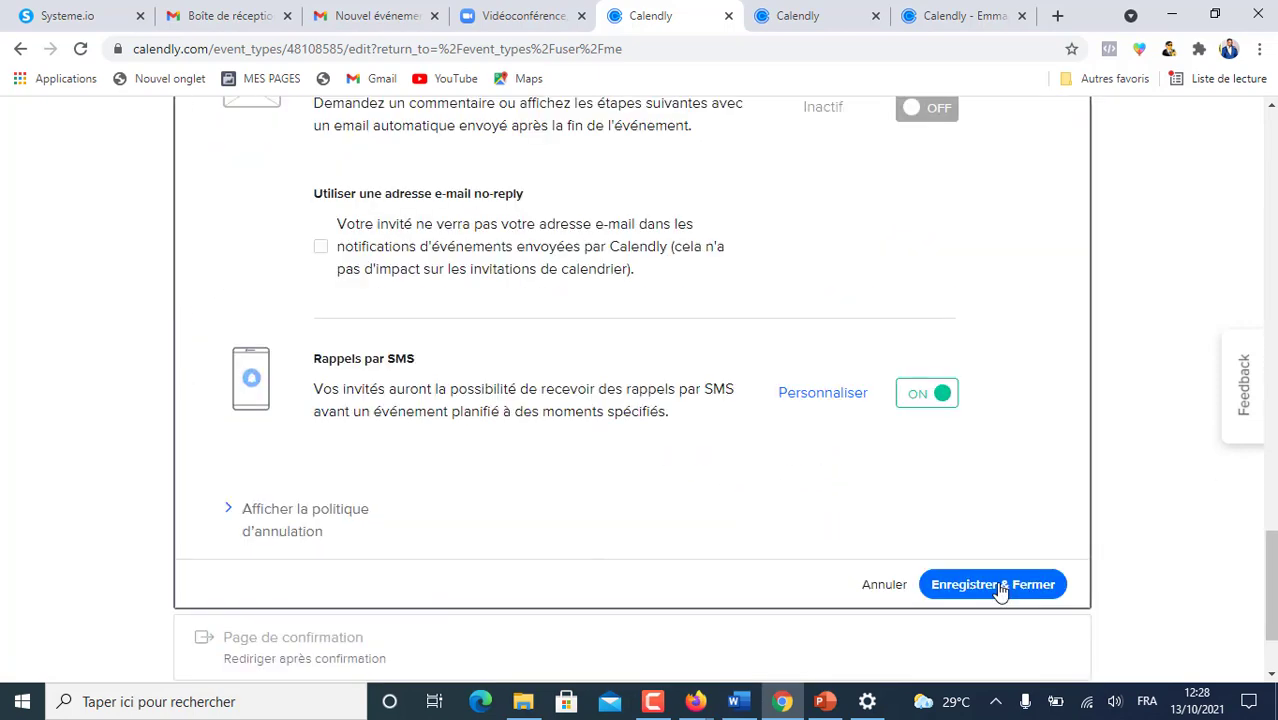
pyautogui.click(1000, 588)
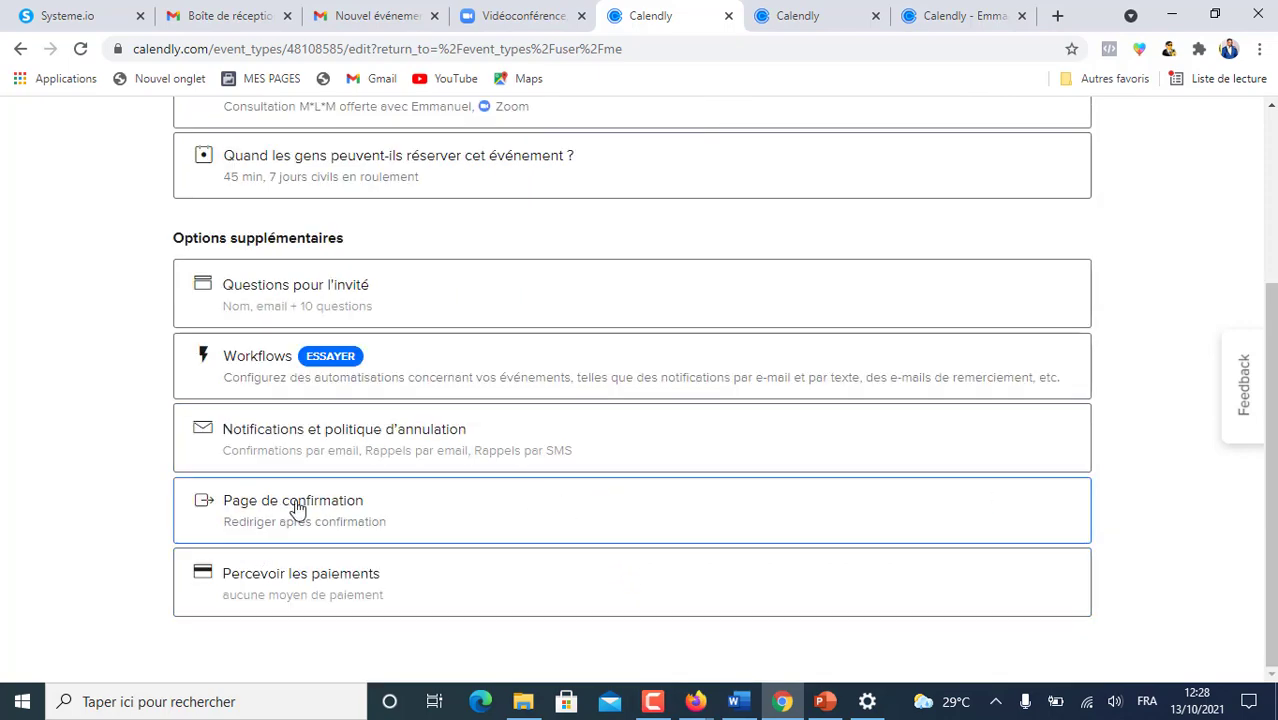
# - On the second event's Page de confirmation, choose Rediriger vers un site externe after booking
pyautogui.click(440, 510)
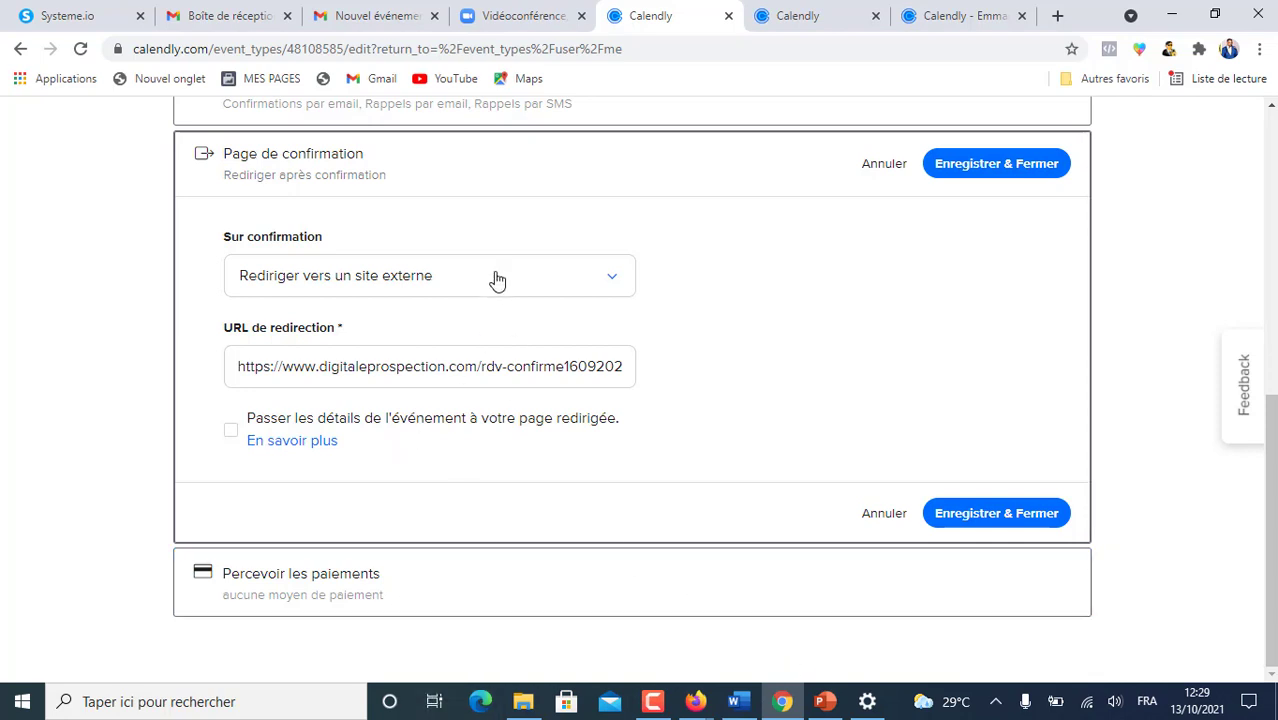
pyautogui.click(810, 15)
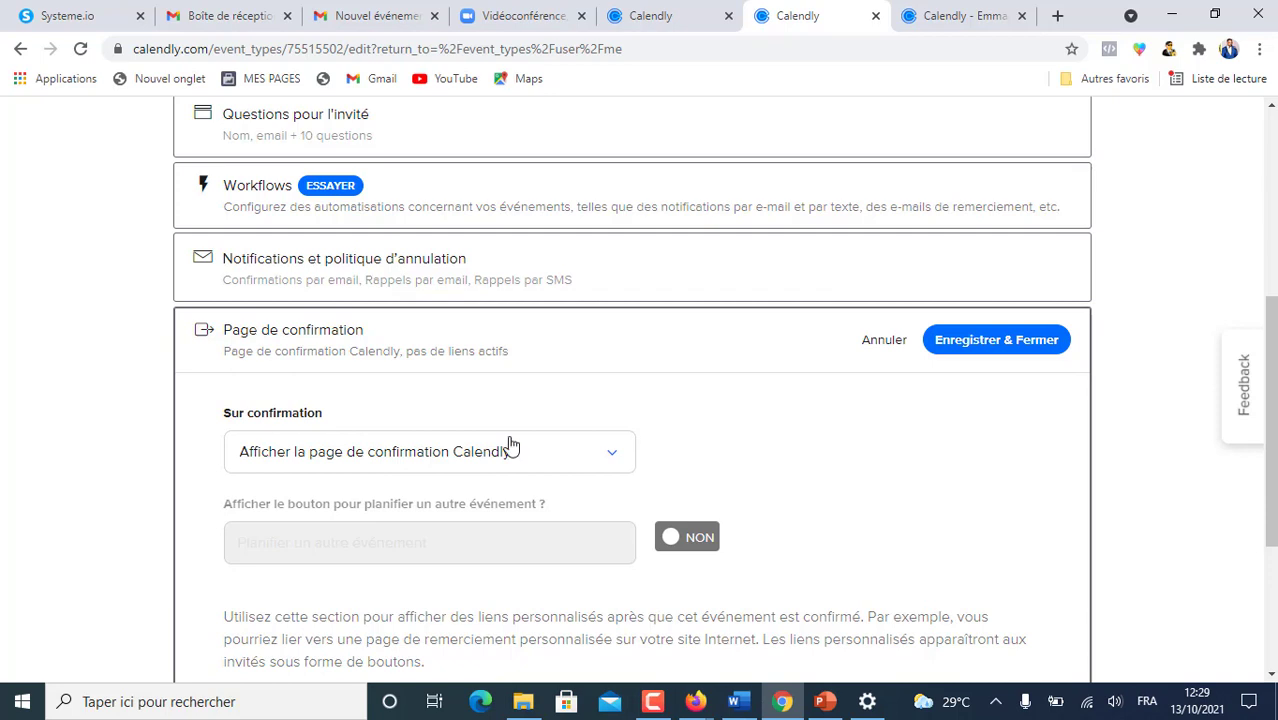
pyautogui.click(613, 462)
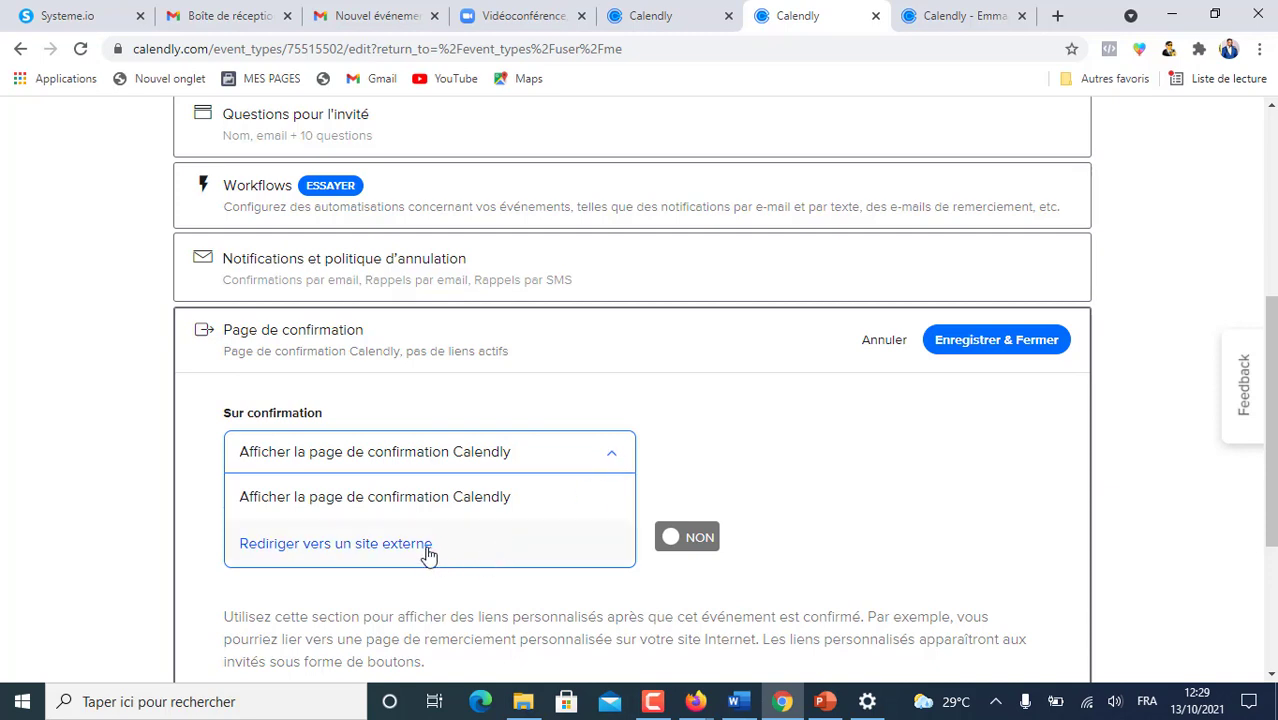
pyautogui.click(343, 545)
pyautogui.scroll(-1, 590, 470)
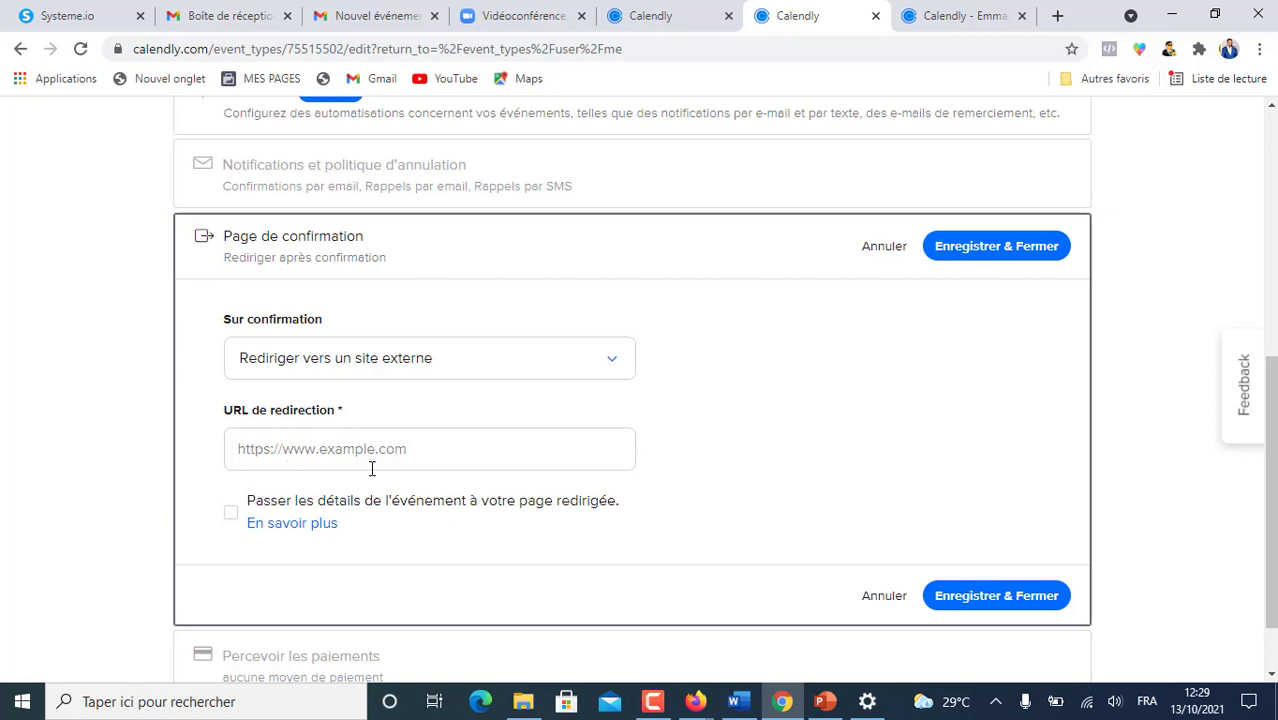
pyautogui.click(61, 17)
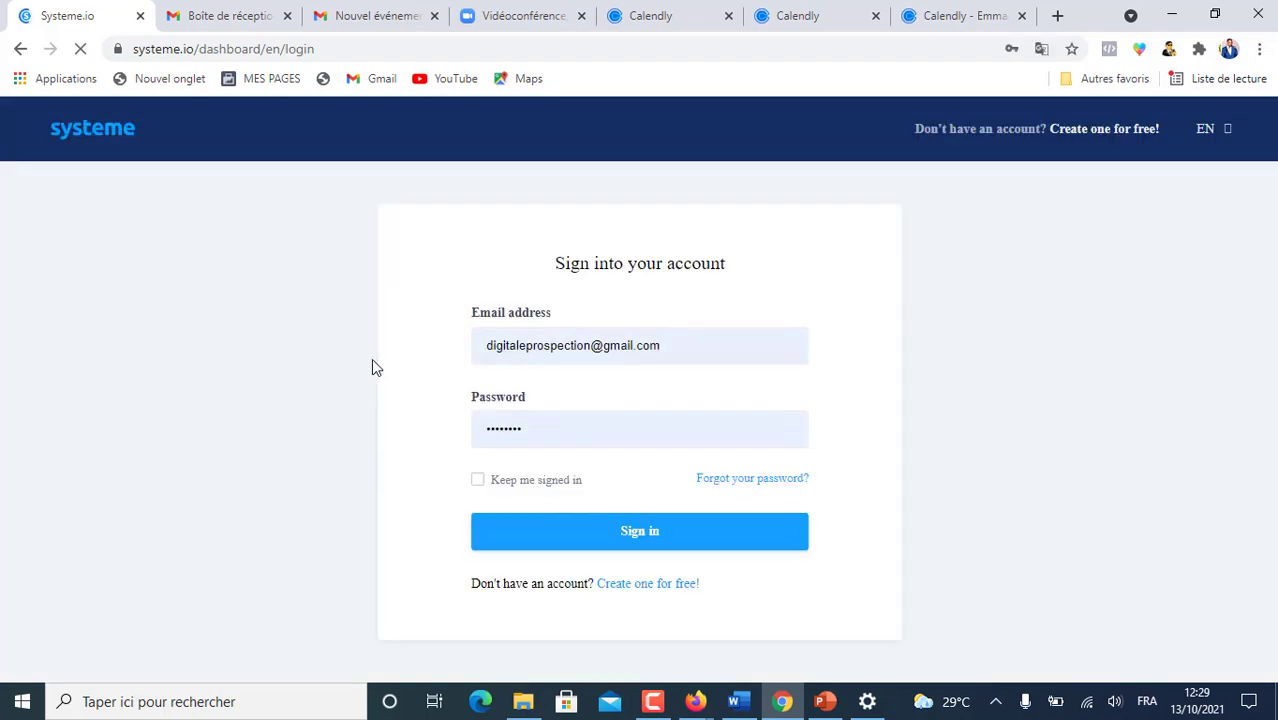
# - Sign into Systeme.io and open the MLM mini-course funnel marked 'à dupliquer' from Tunnels de vente
pyautogui.click(647, 540)
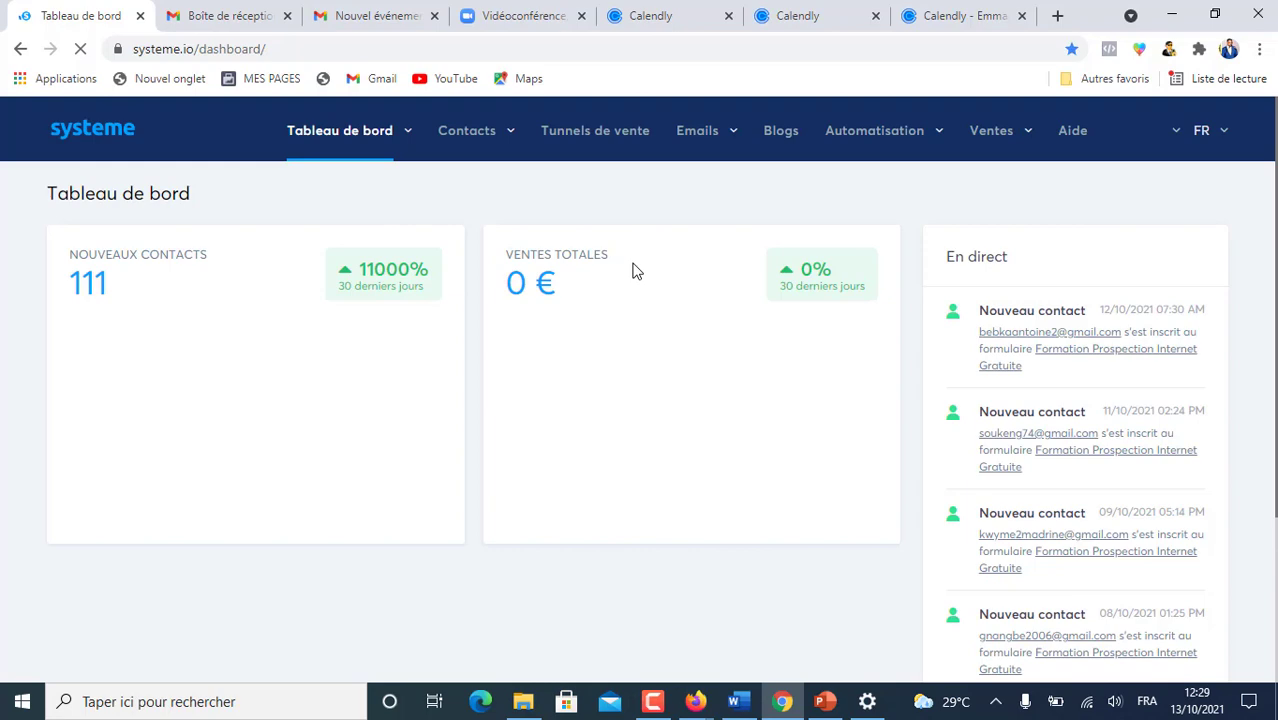
pyautogui.click(597, 131)
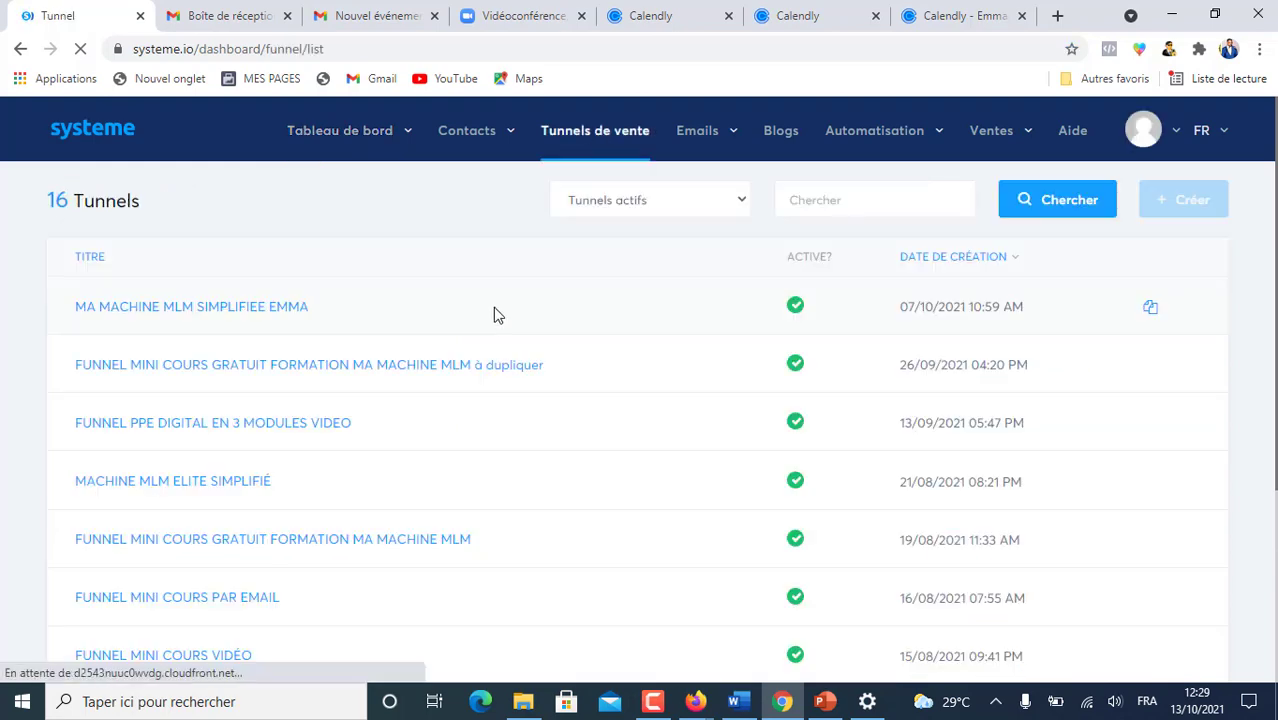
pyautogui.click(311, 372)
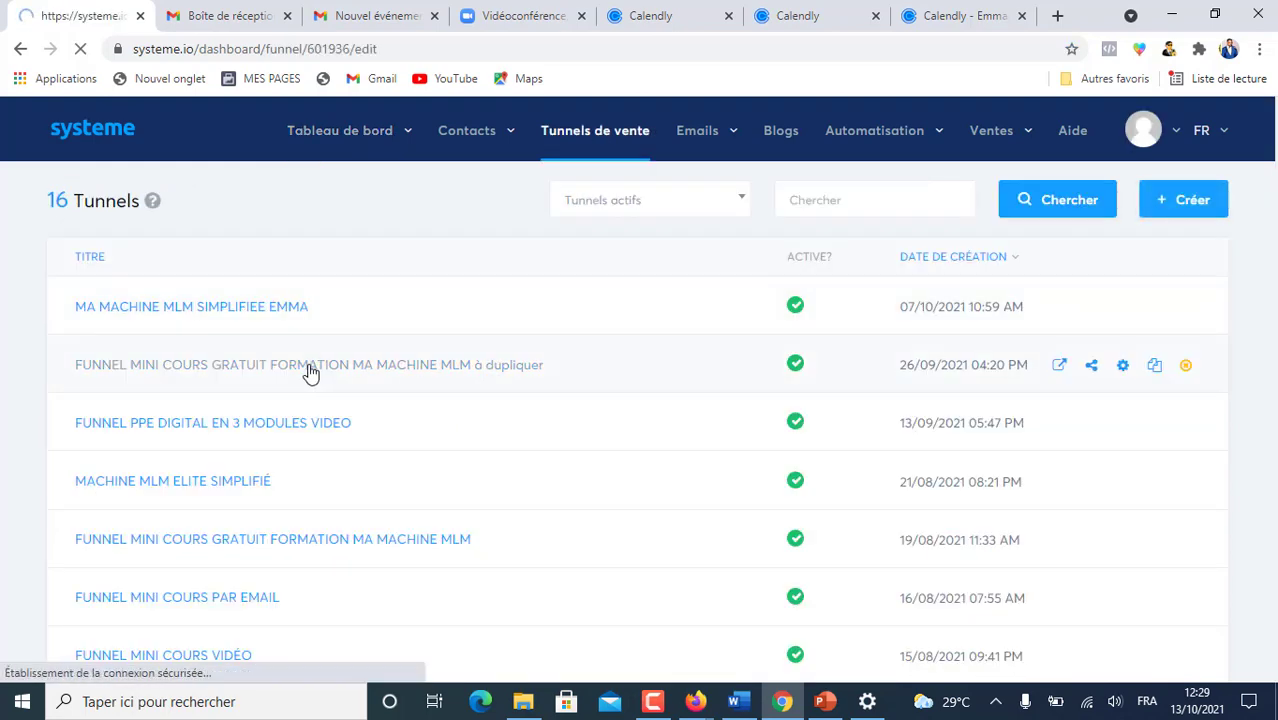
pyautogui.scroll(-3, 278, 520)
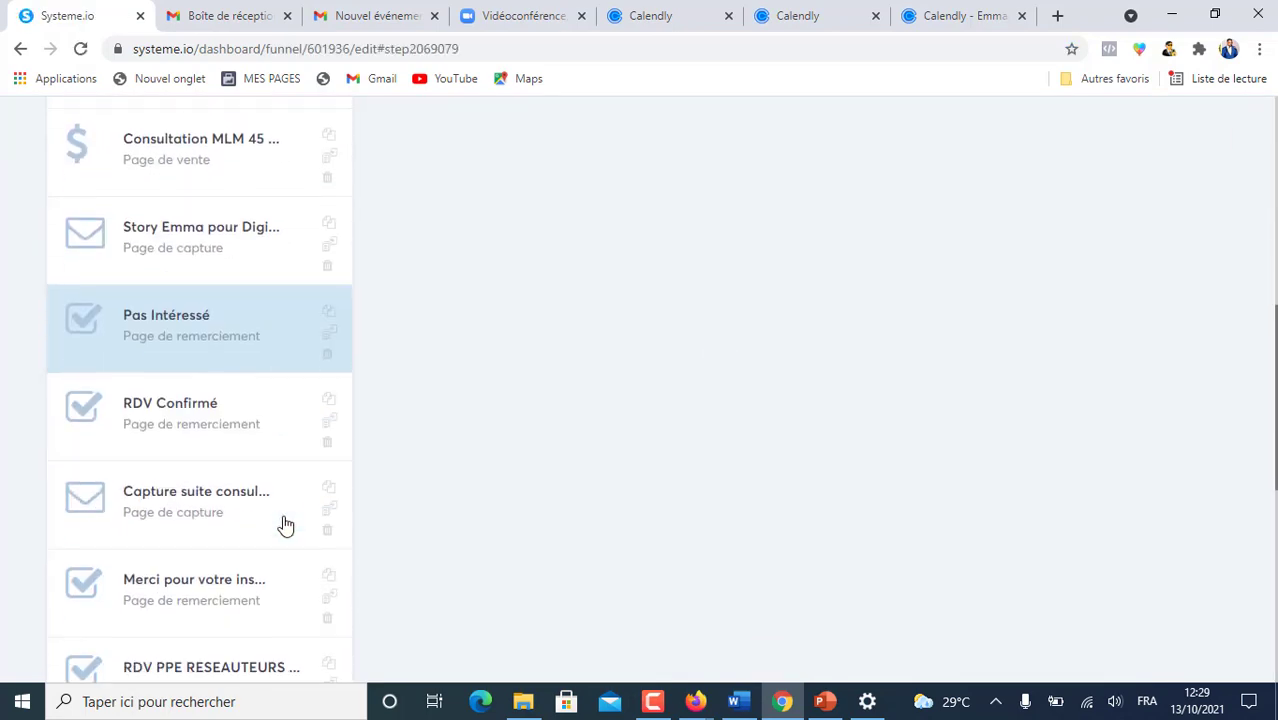
pyautogui.scroll(-2, 277, 571)
pyautogui.scroll(3, 277, 571)
pyautogui.scroll(2, 277, 571)
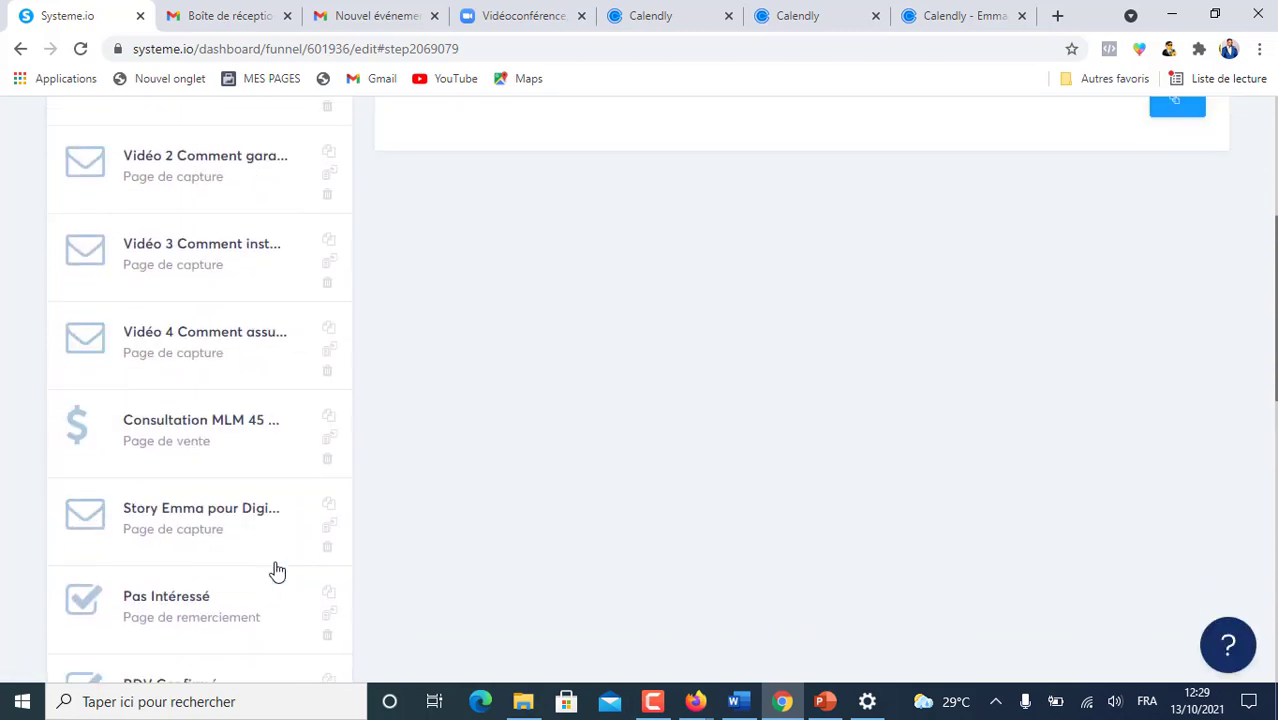
pyautogui.scroll(-1, 243, 510)
# - Copy the web address of the funnel's RDV Confirmé step page
pyautogui.click(232, 596)
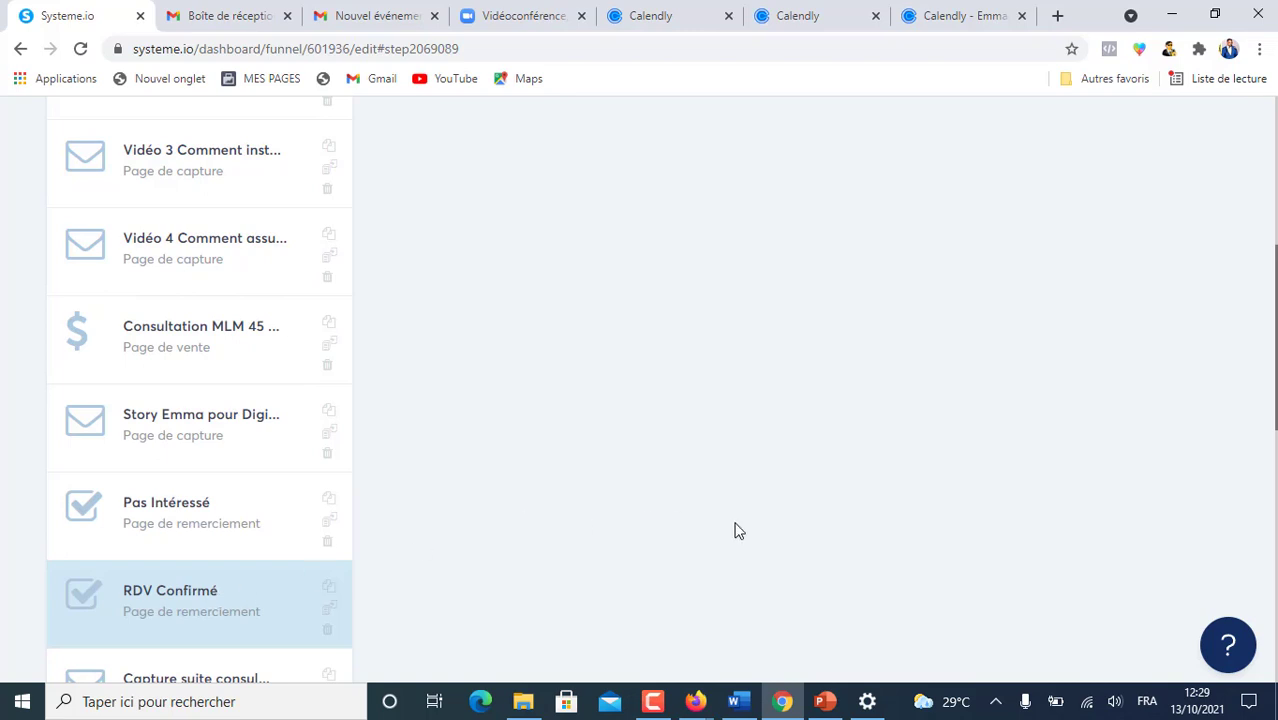
pyautogui.scroll(1, 757, 529)
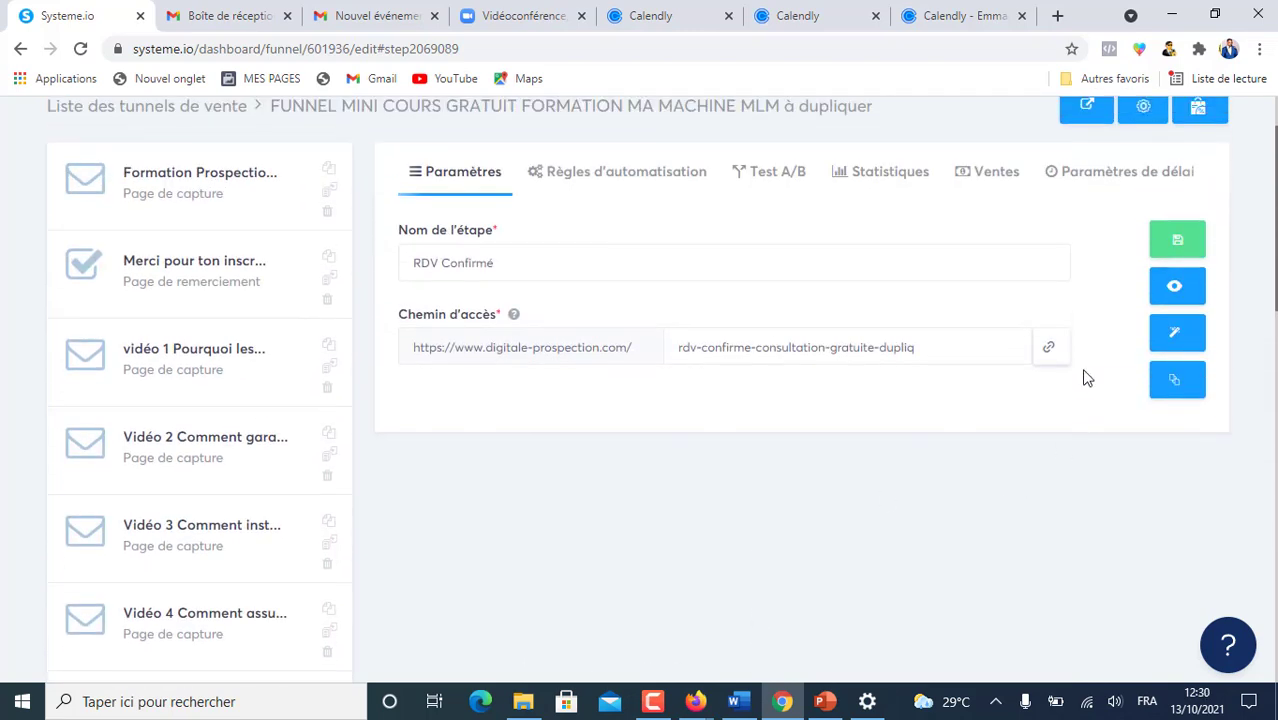
pyautogui.click(1048, 354)
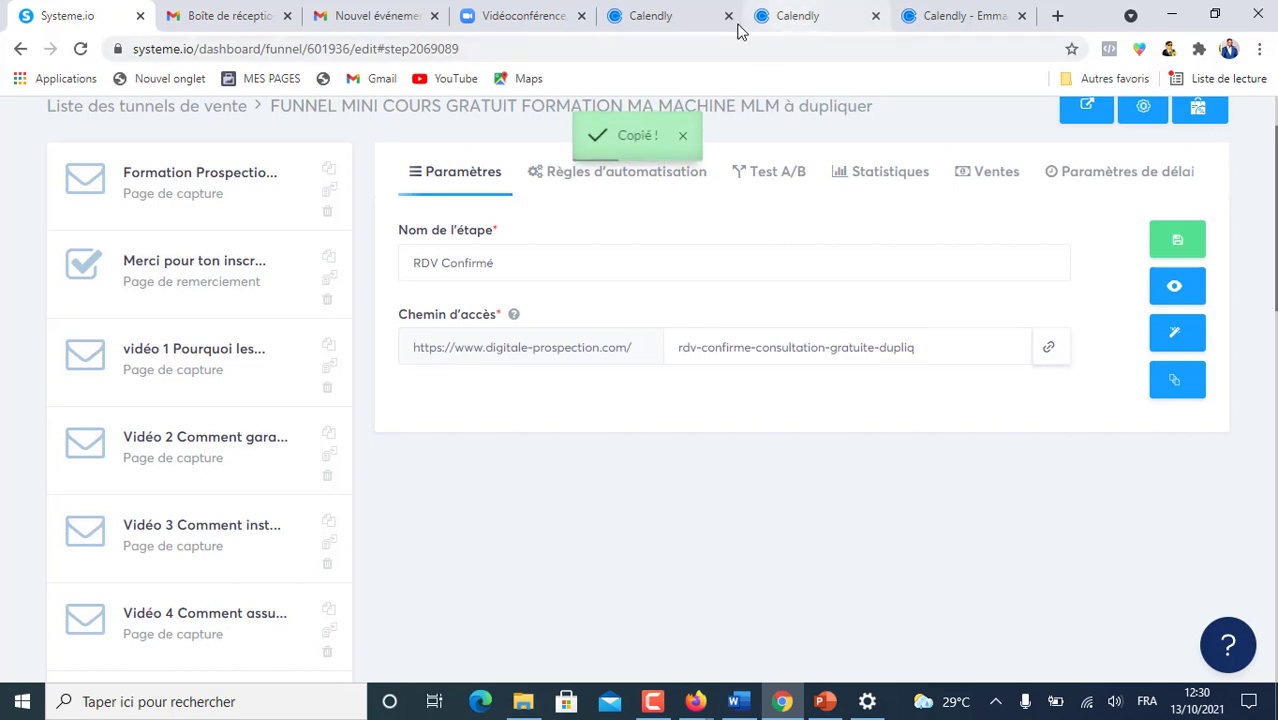
pyautogui.click(783, 14)
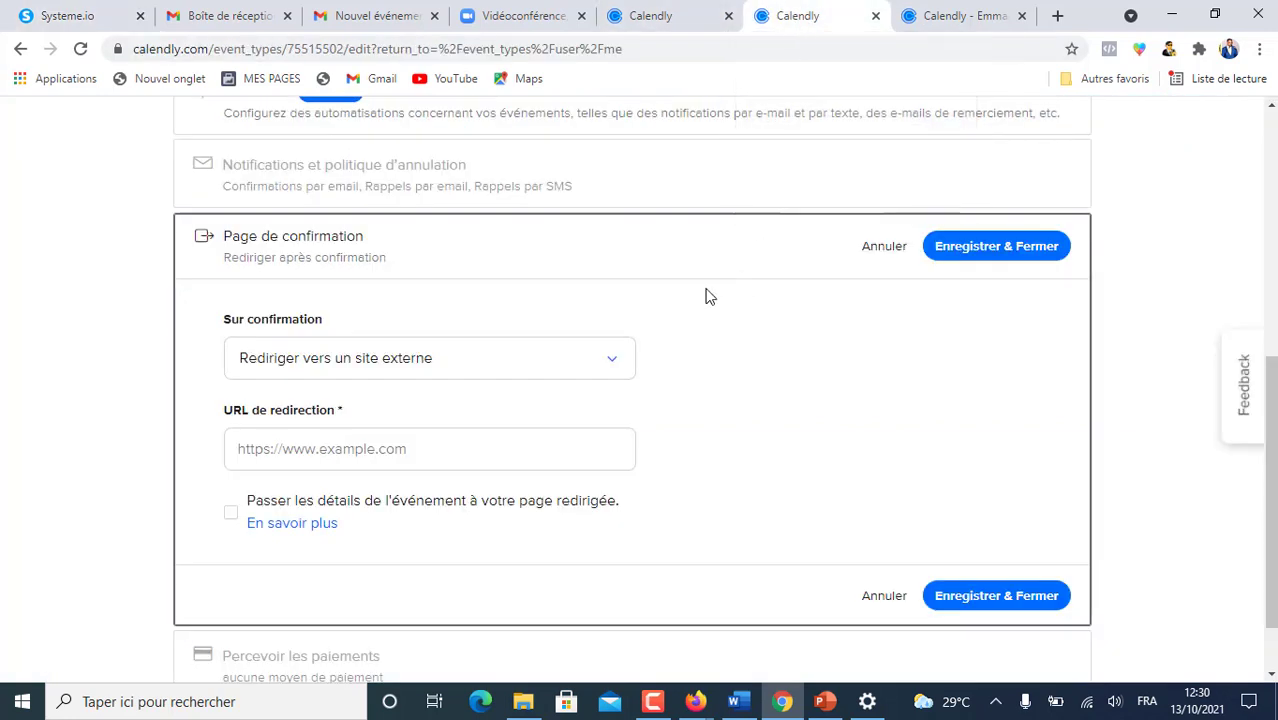
# - Paste the RDV Confirmé page link into URL de redirection and save the setting
pyautogui.click(308, 449)
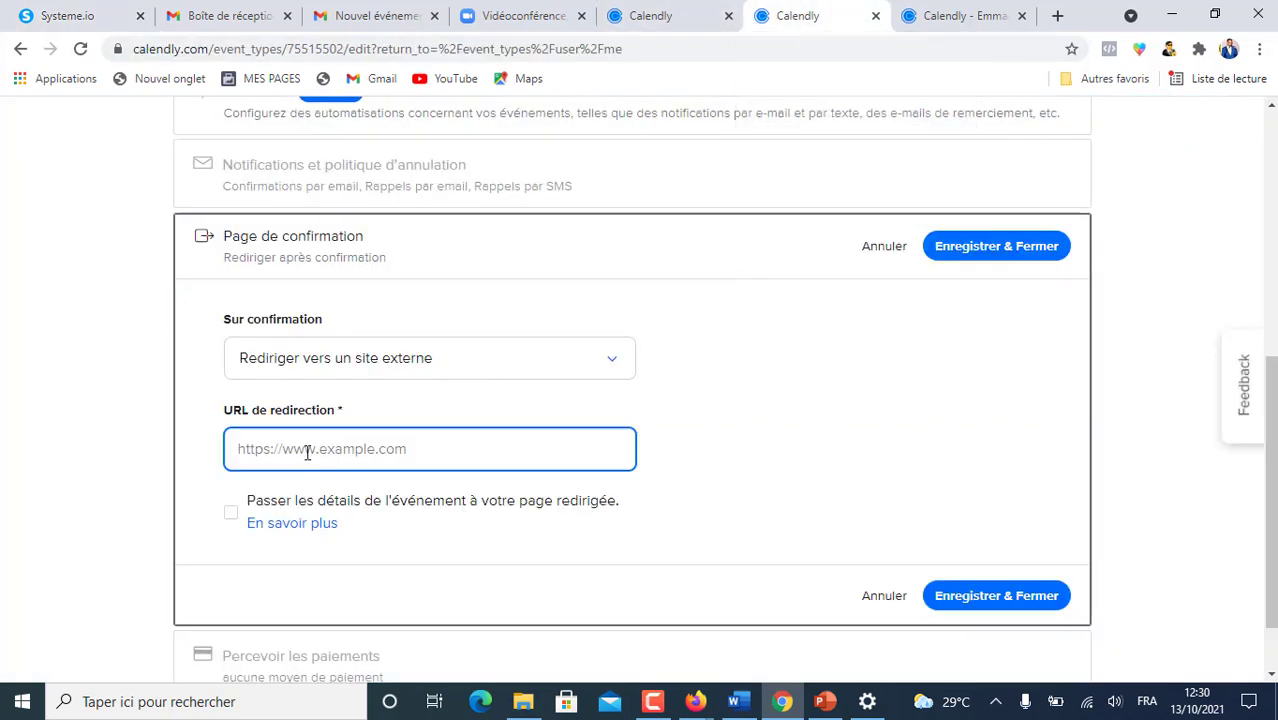
pyautogui.hotkey('ctrl', 'v')
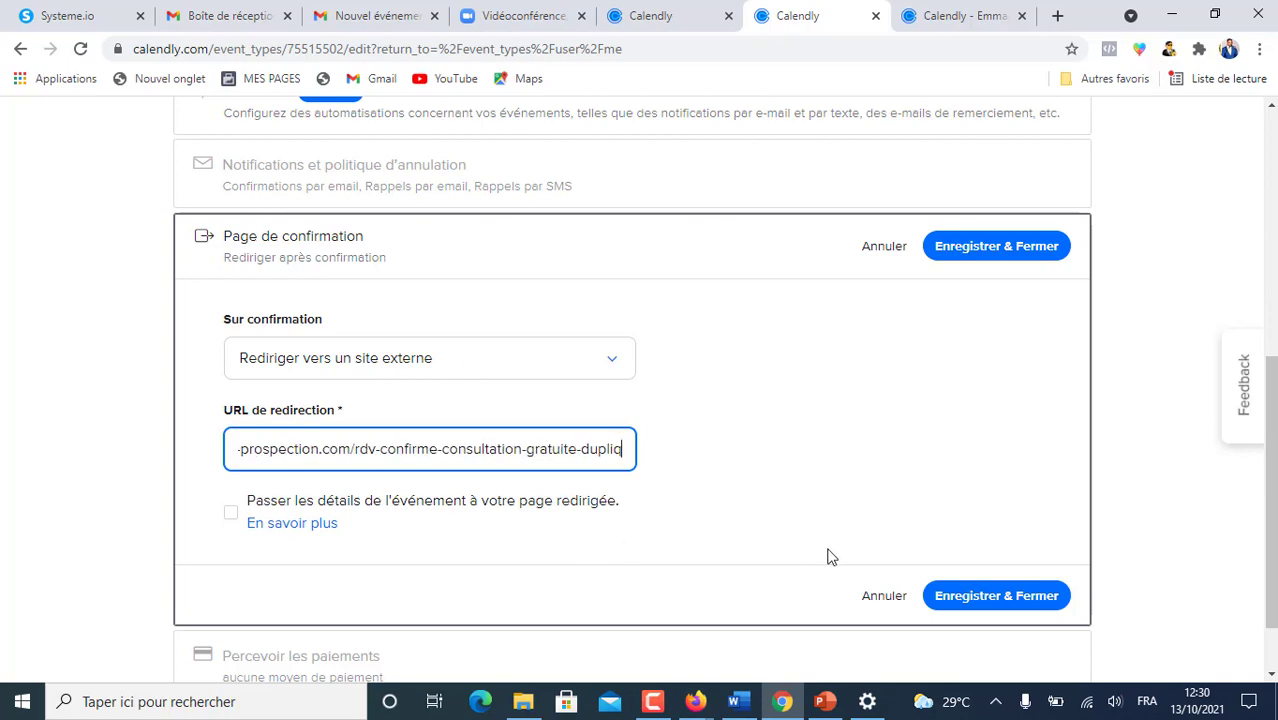
pyautogui.press('Return')
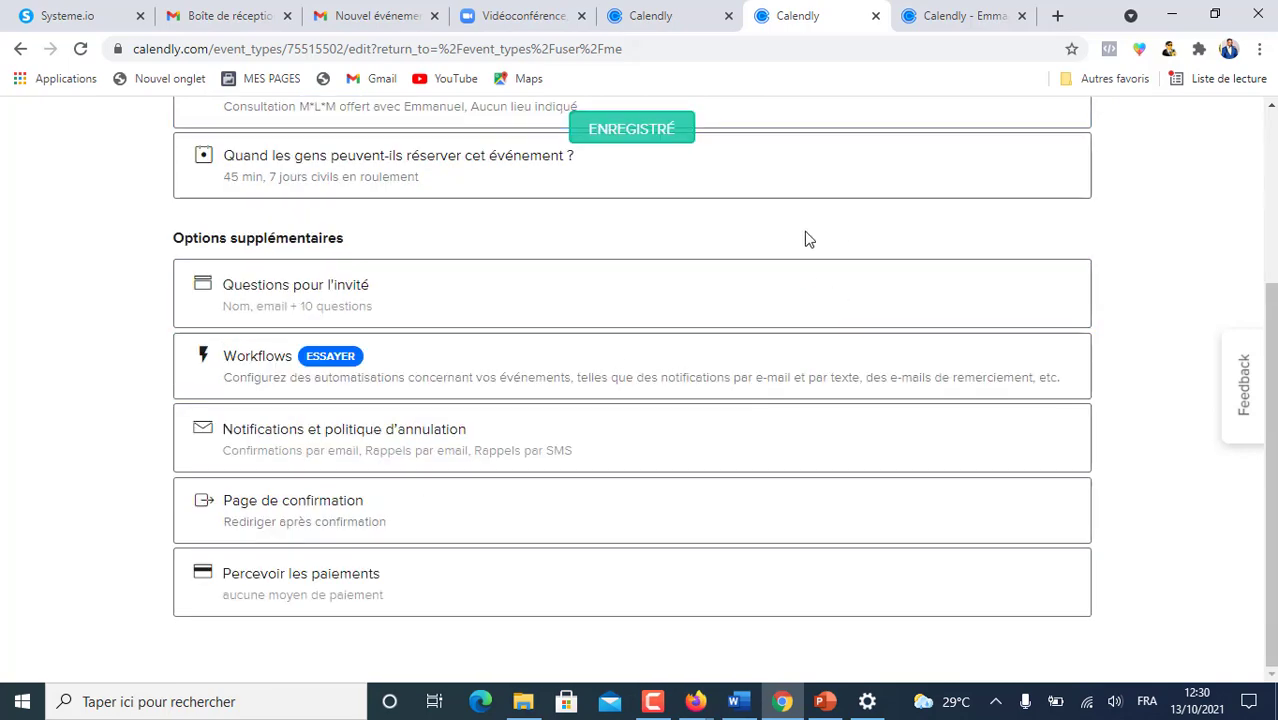
pyautogui.scroll(3, 745, 303)
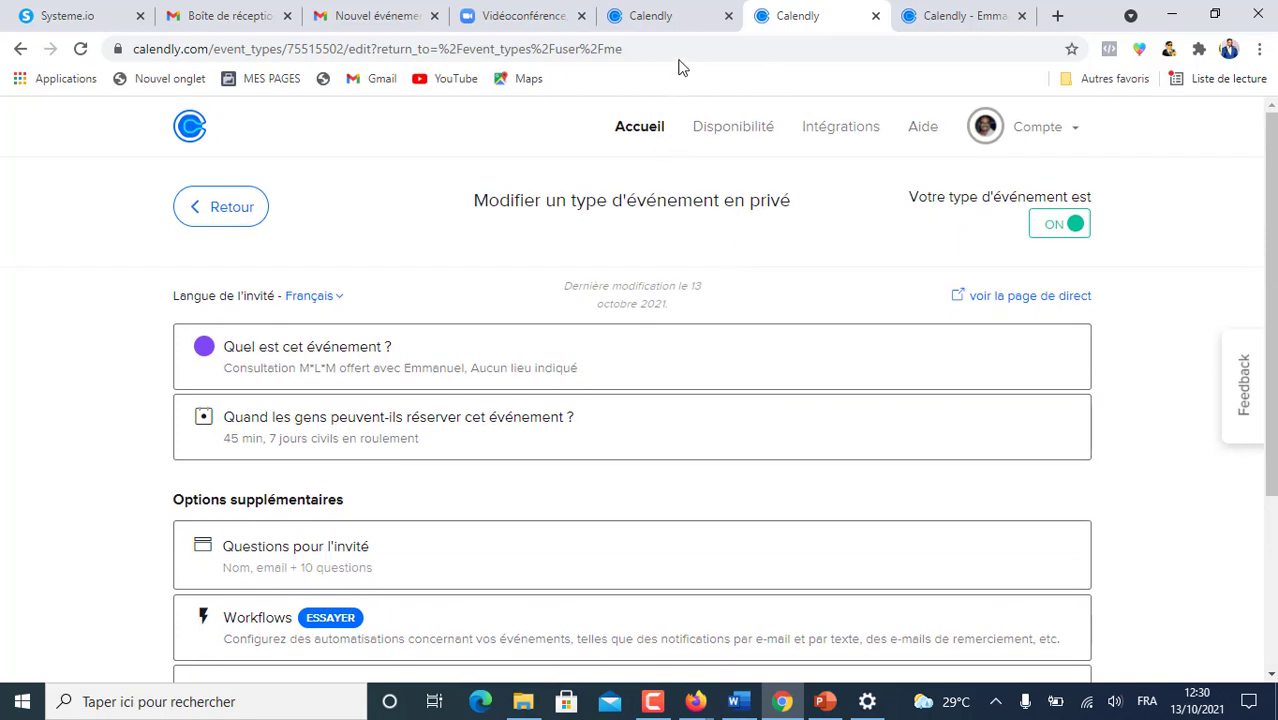
# - Open the RDV Confirmé page in Systeme.io's editor and review its confirmation text and Facebook group button
pyautogui.click(68, 18)
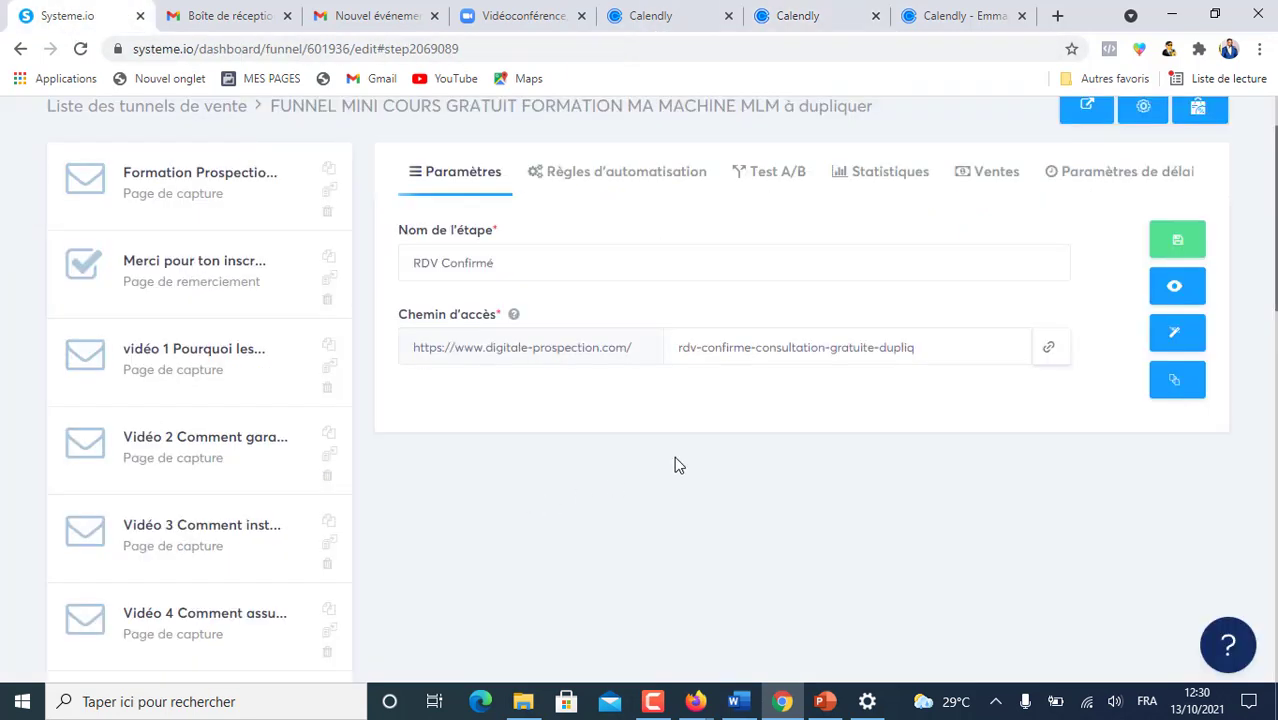
pyautogui.click(1188, 336)
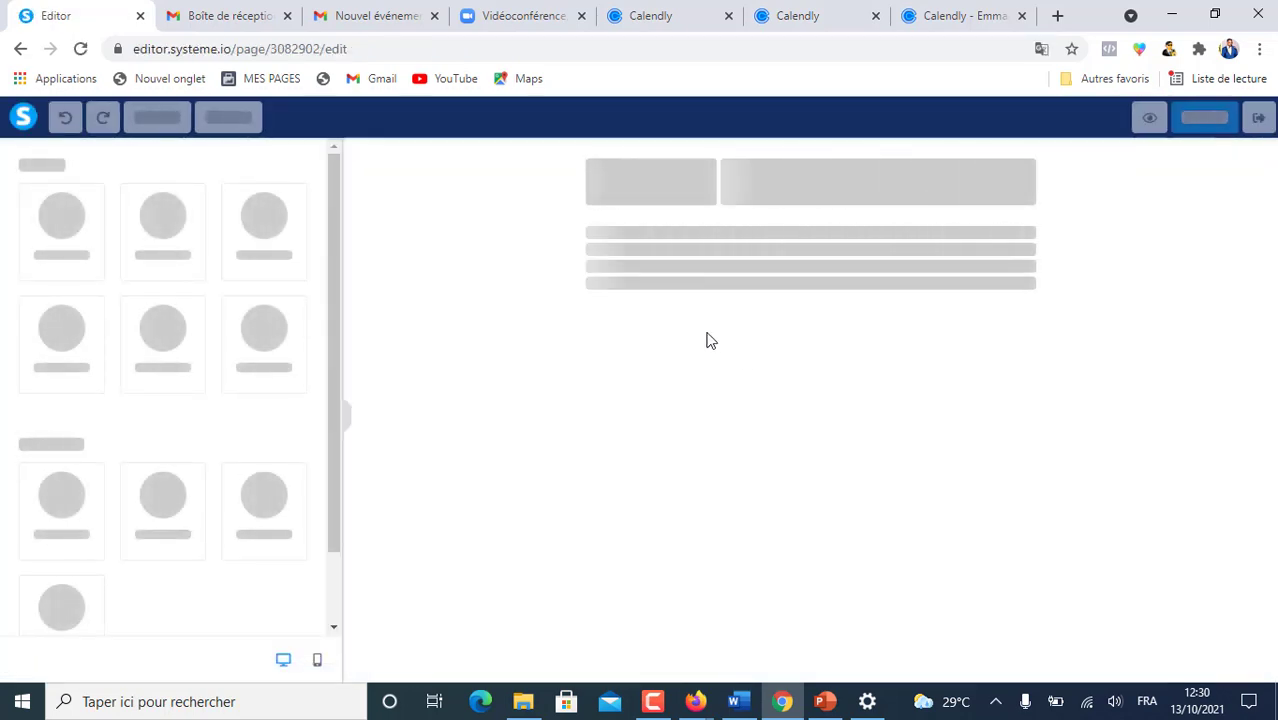
pyautogui.scroll(-2, 880, 295)
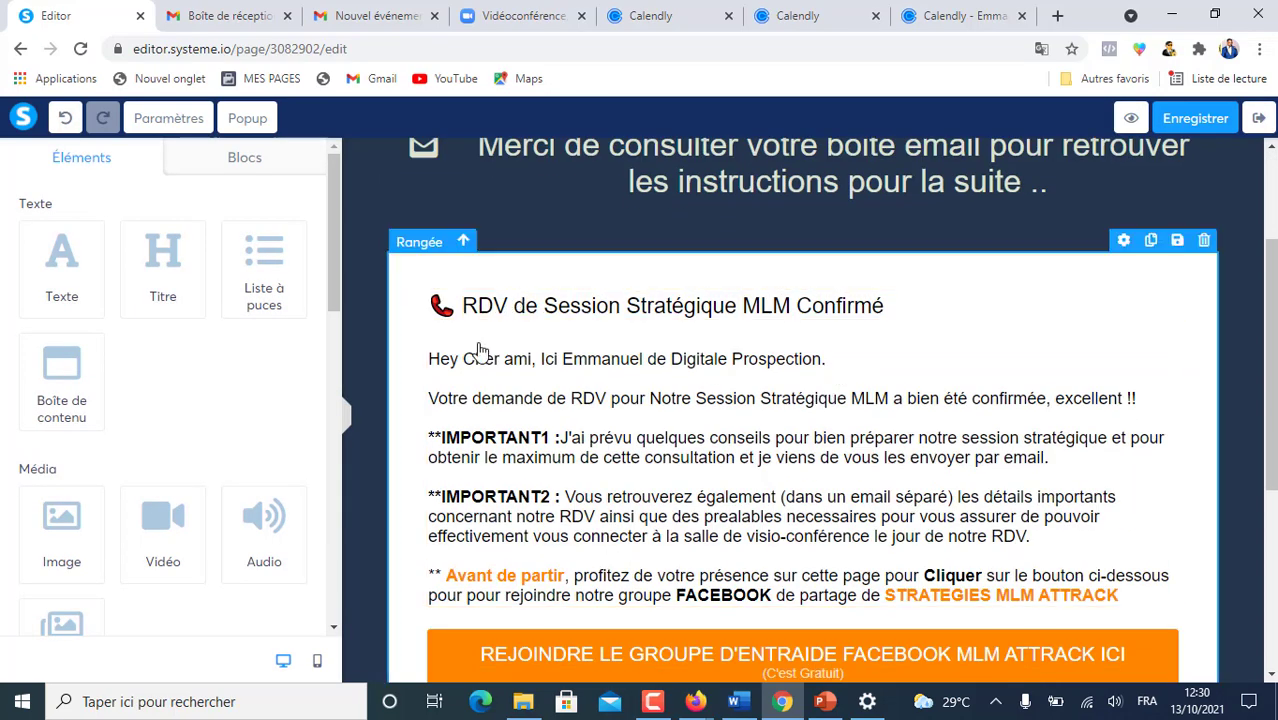
pyautogui.scroll(2, 528, 285)
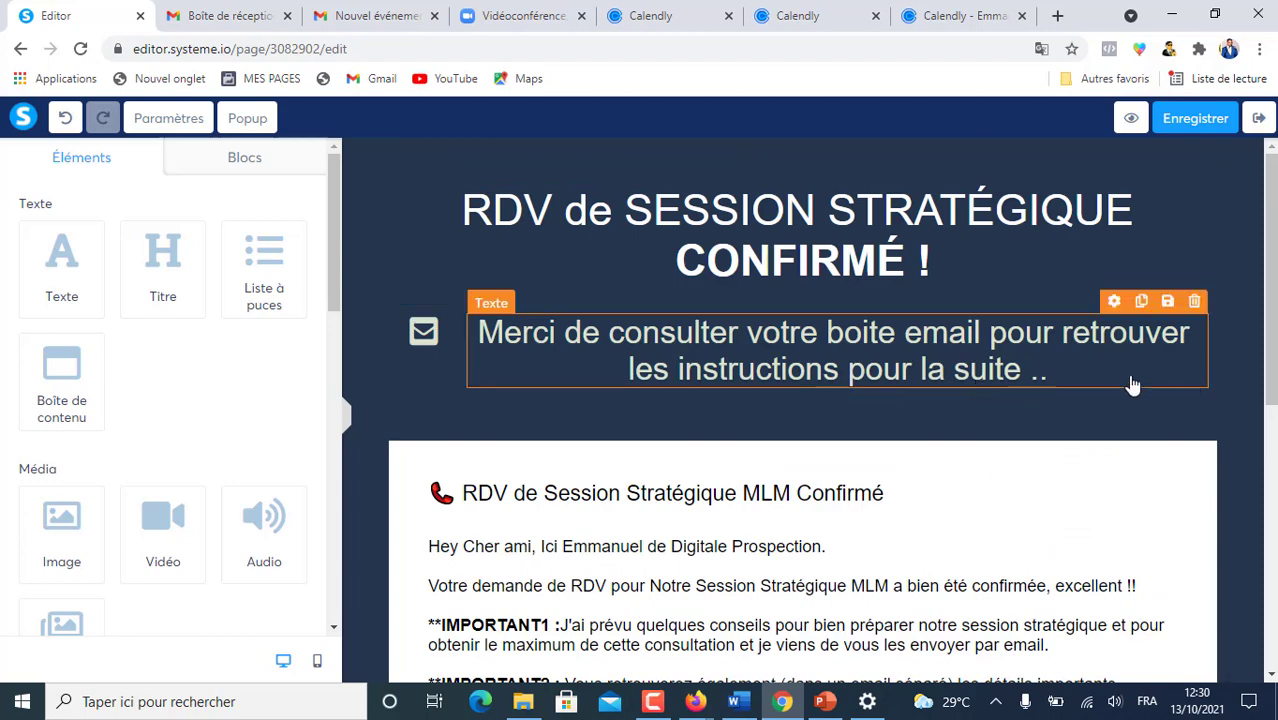
pyautogui.scroll(-2, 1132, 385)
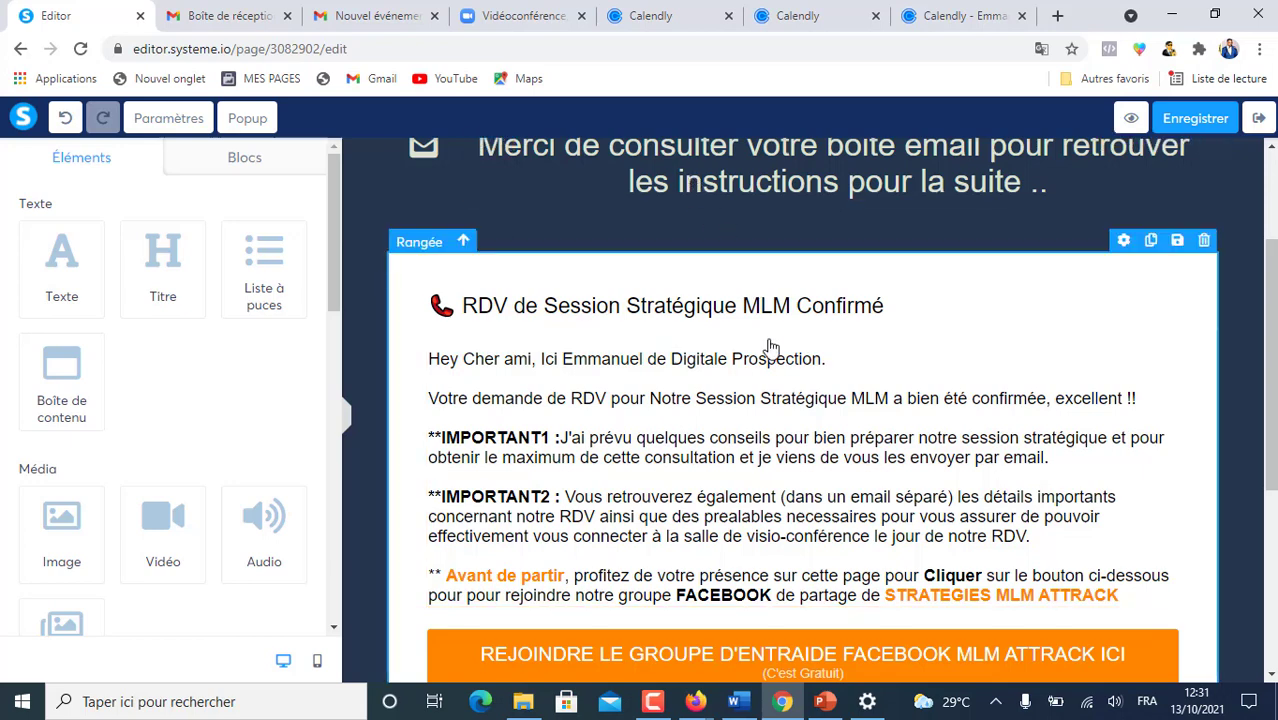
pyautogui.scroll(-1, 812, 535)
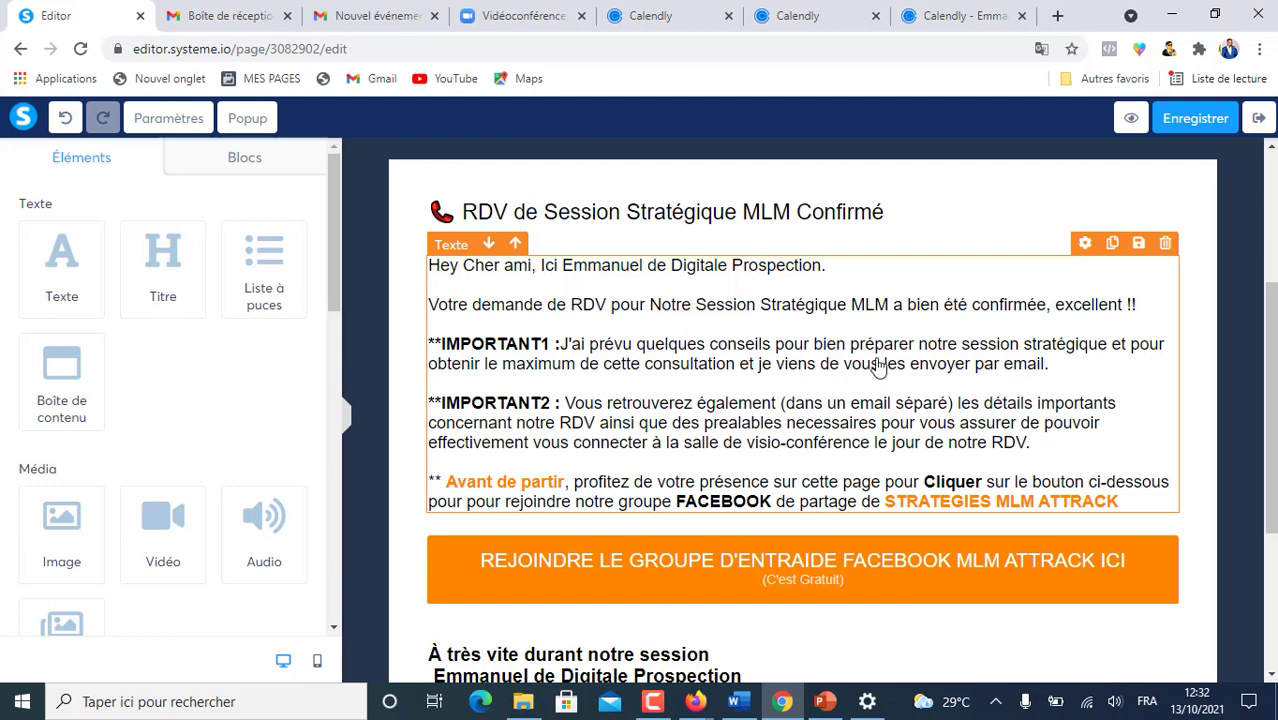
# - Scroll down the RDV Confirmé page to review its confirmation text and Facebook group button
pyautogui.scroll(-2, 882, 375)
pyautogui.scroll(-1, 818, 502)
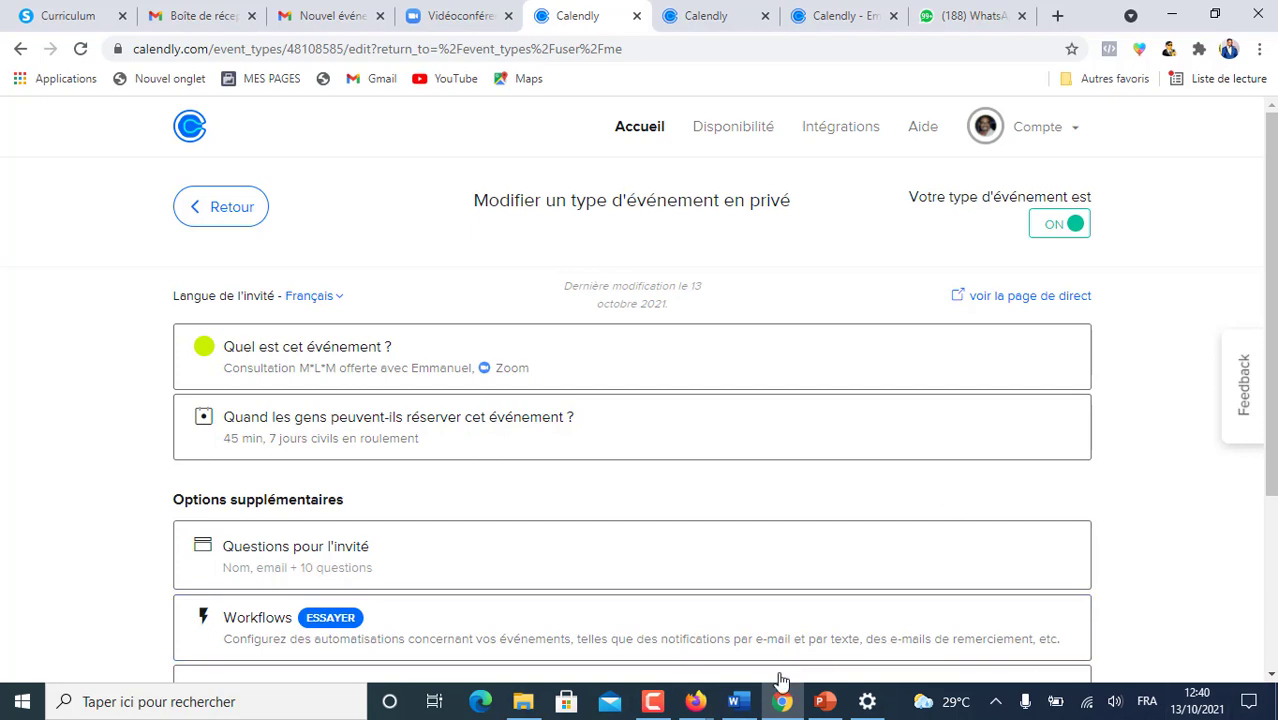
# - Open the 45-minute consultation's public booking page from Calendly's event editor
pyautogui.click(653, 701)
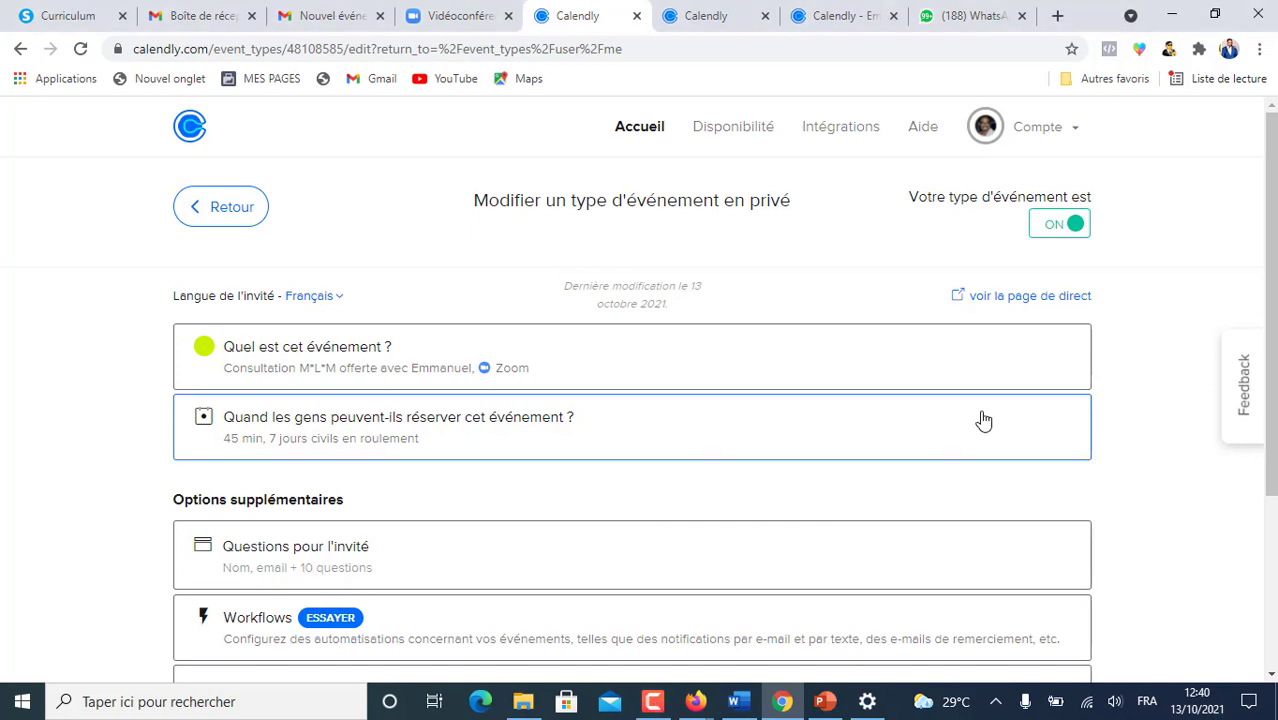
pyautogui.click(1029, 301)
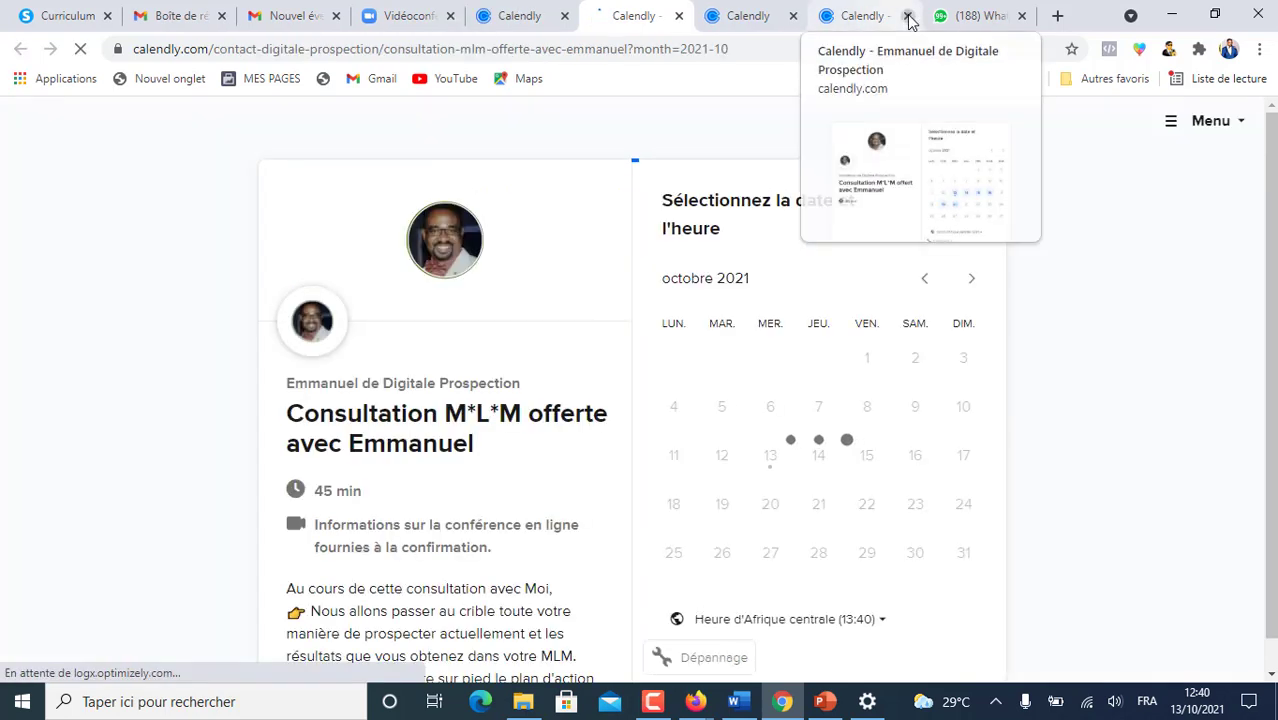
pyautogui.click(908, 17)
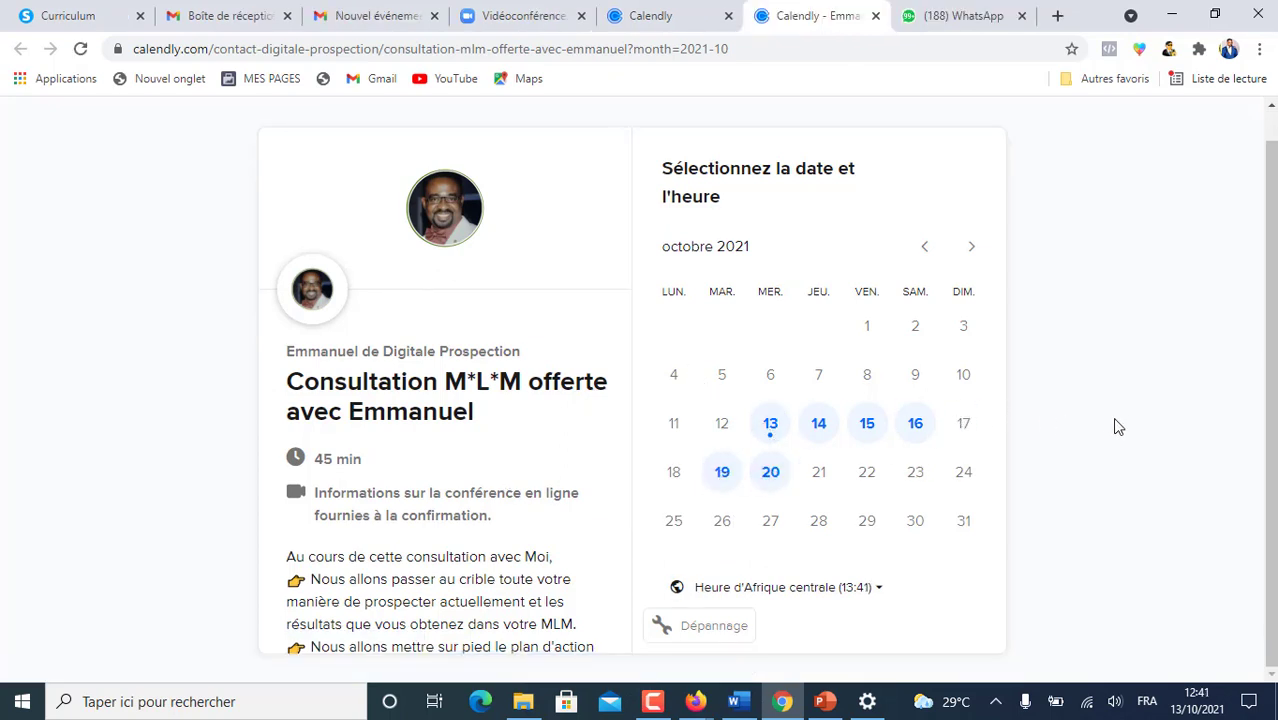
# - Select Thursday 14 October at 14:00 and confirm the slot
pyautogui.click(818, 426)
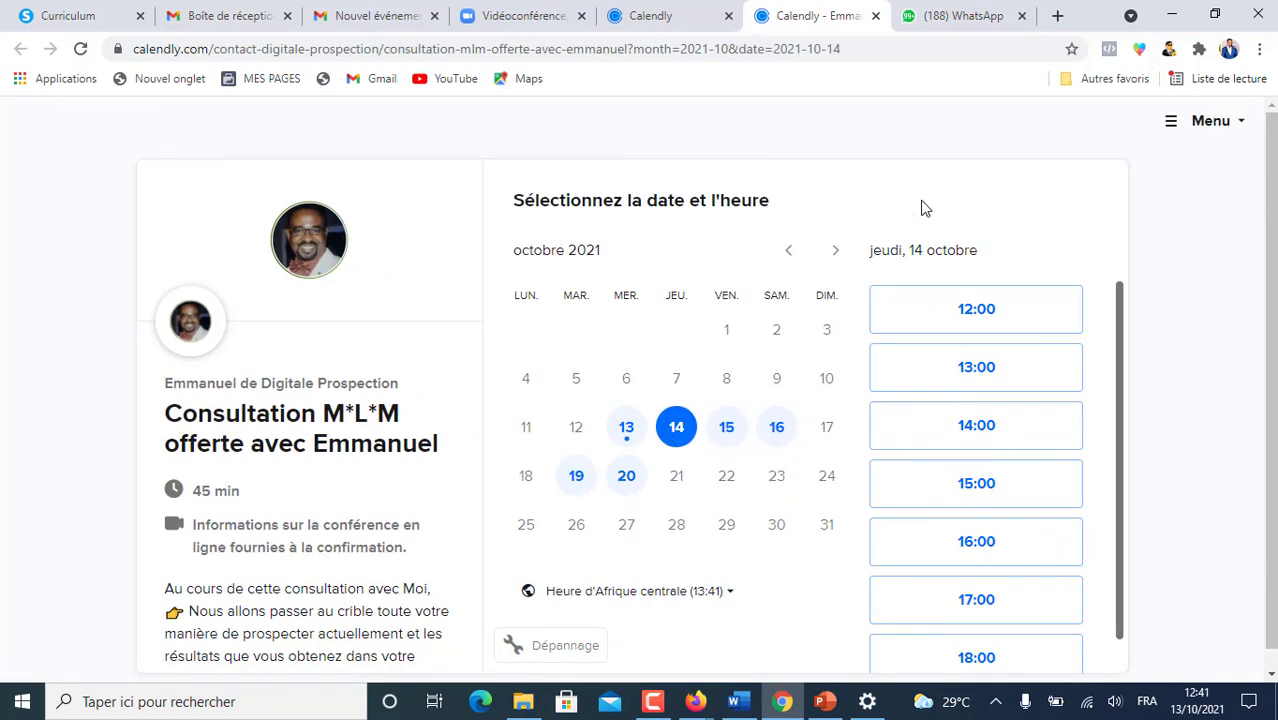
pyautogui.scroll(-1, 976, 342)
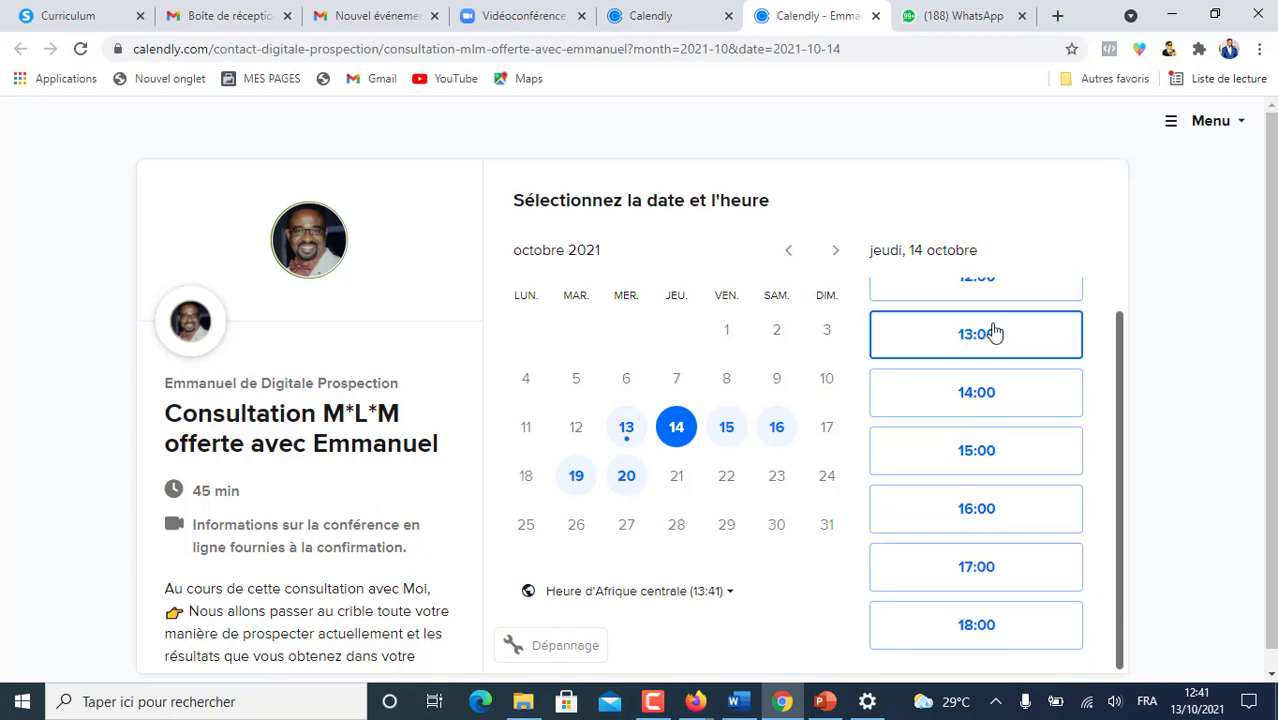
pyautogui.click(984, 398)
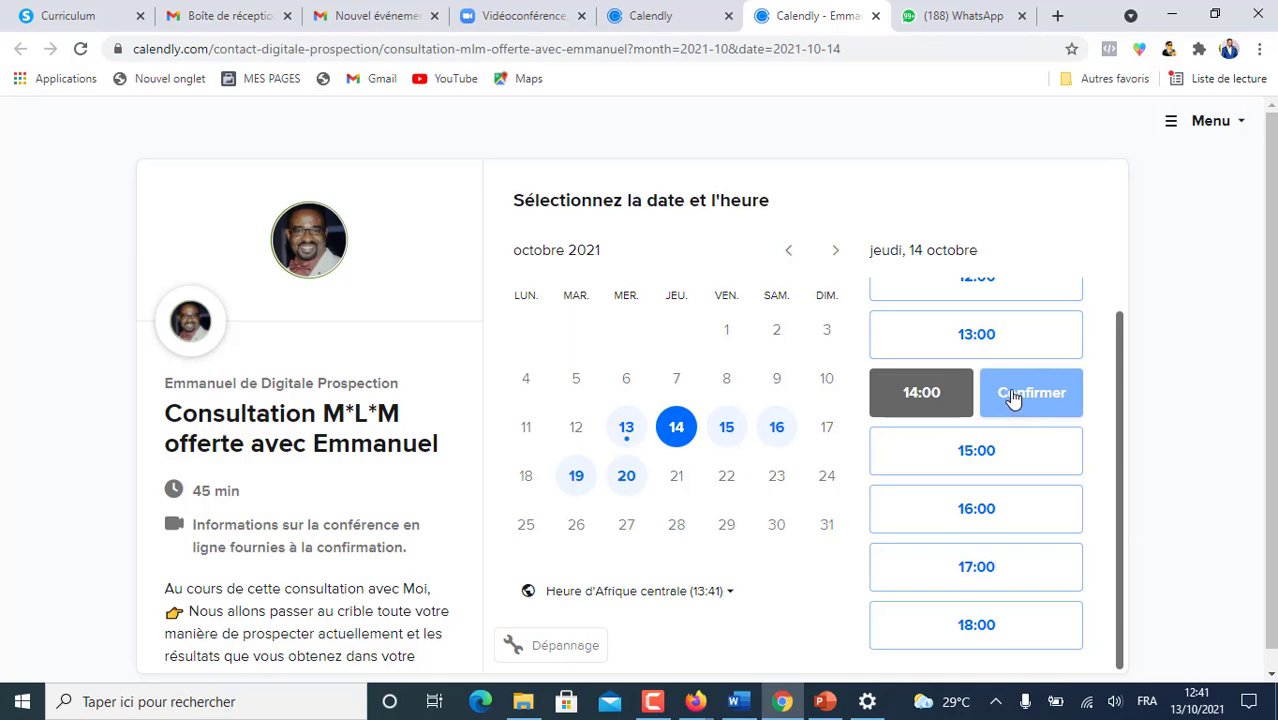
pyautogui.click(1010, 398)
pyautogui.scroll(-1, 745, 361)
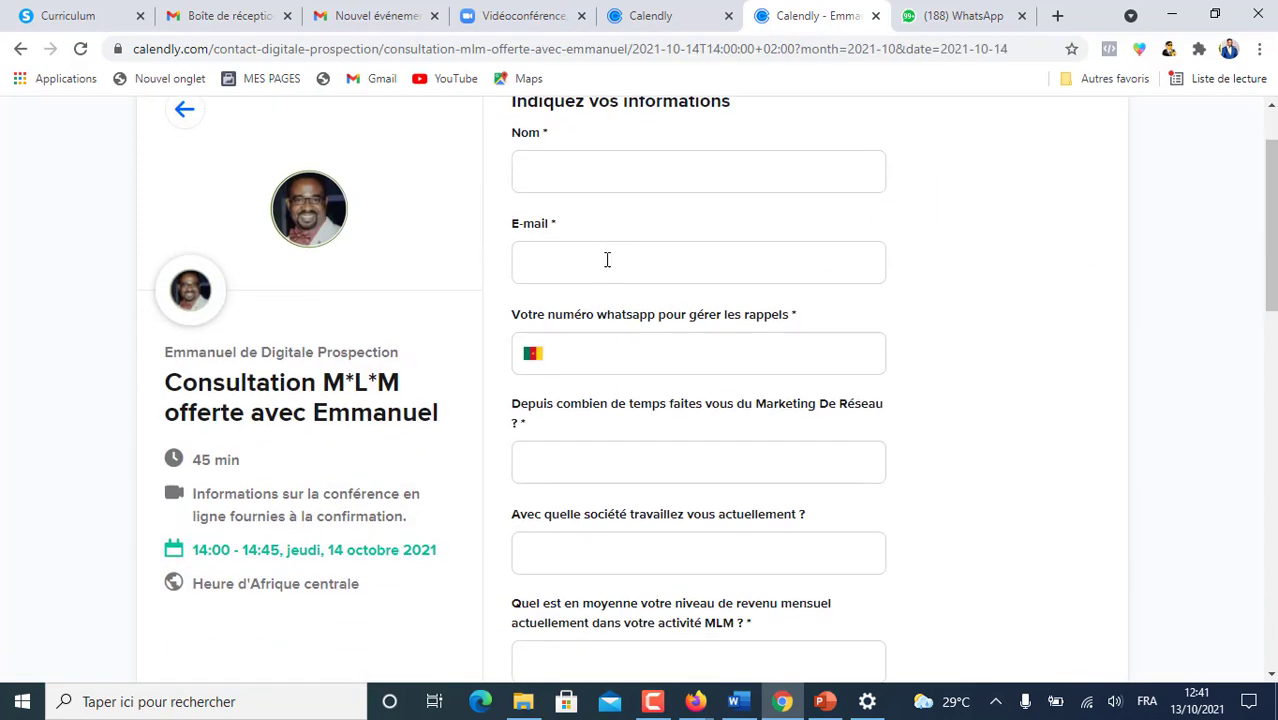
pyautogui.scroll(1, 610, 252)
# - Fill in the invitee's name, e-mail and WhatsApp number on the booking form
pyautogui.click(529, 266)
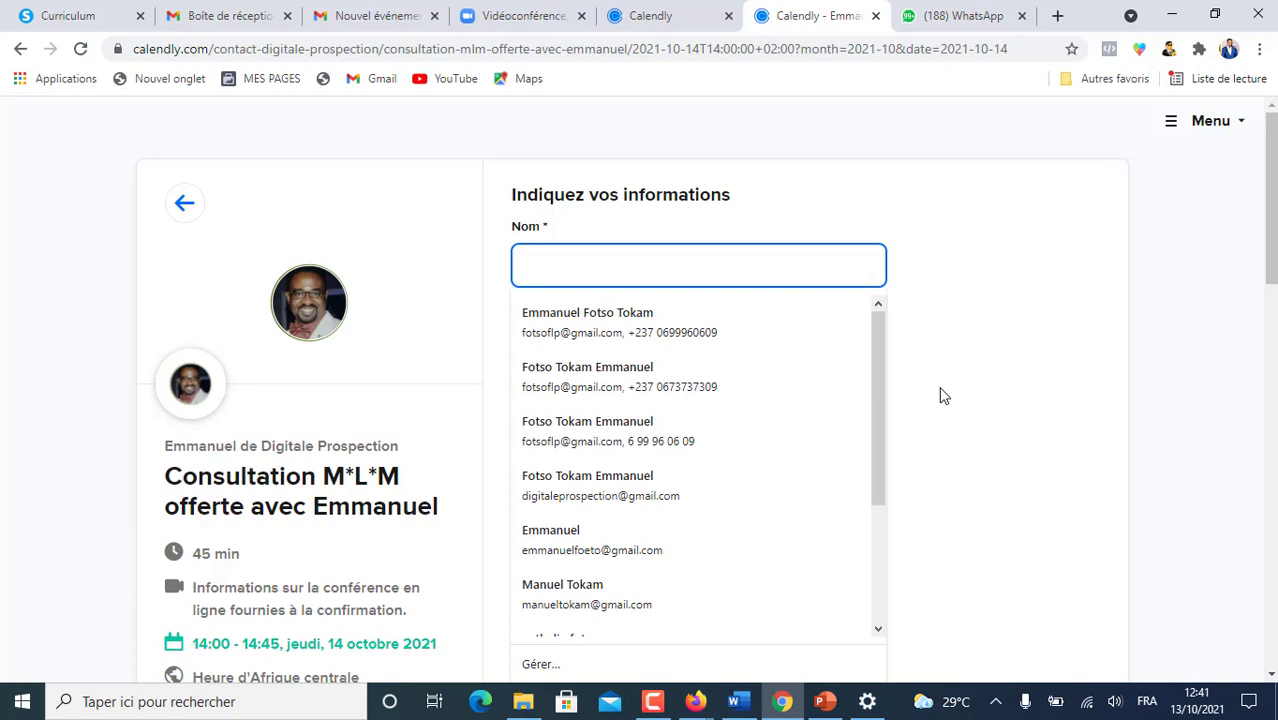
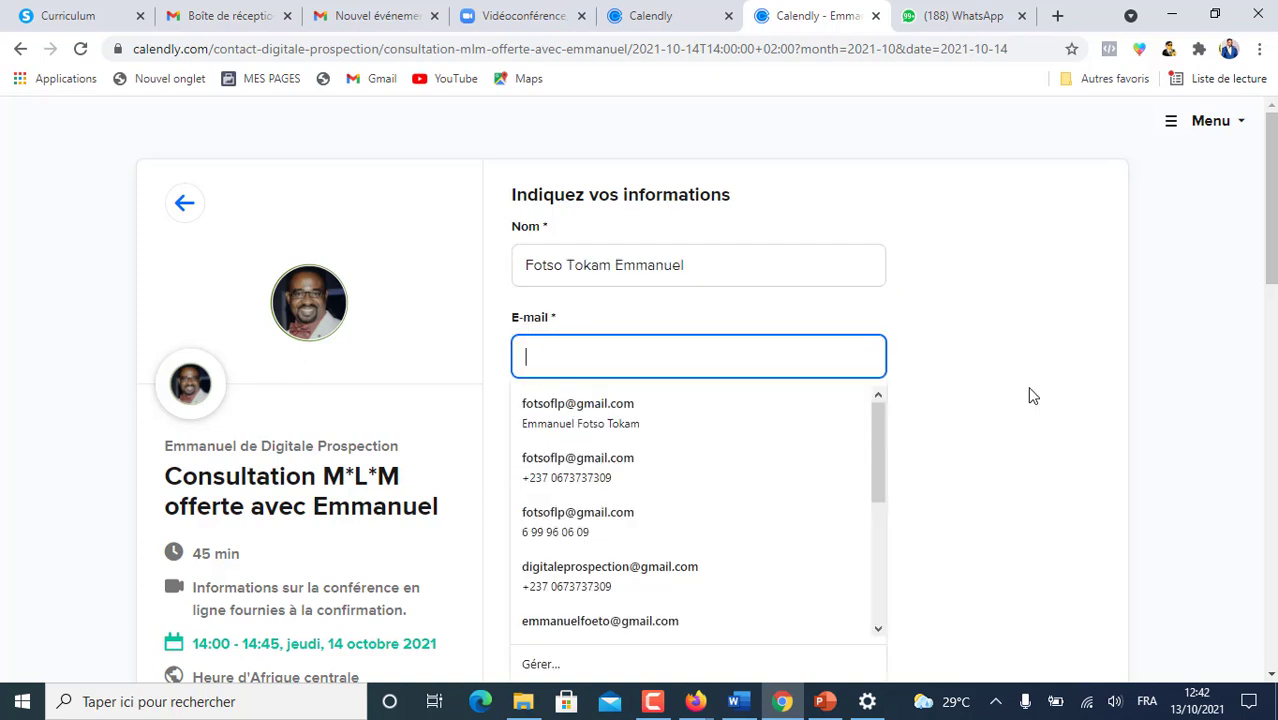
pyautogui.write('pave')
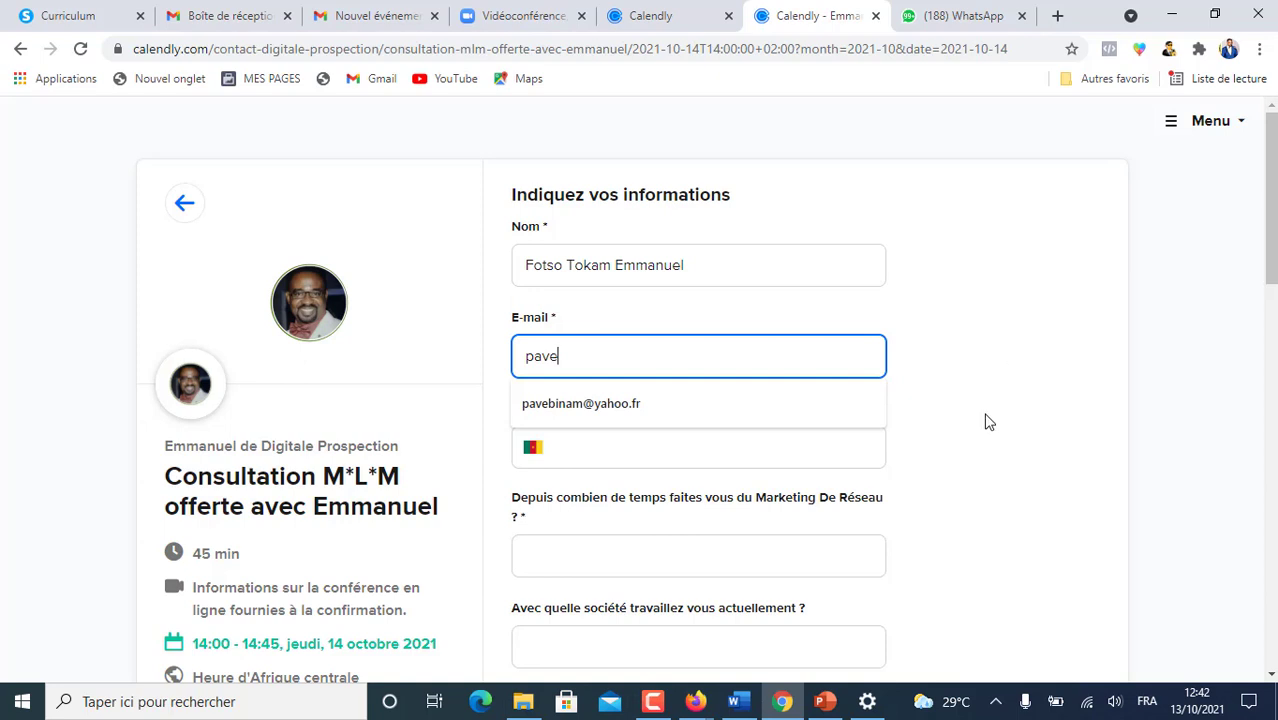
pyautogui.click(585, 404)
pyautogui.scroll(-2, 606, 260)
pyautogui.click(606, 260)
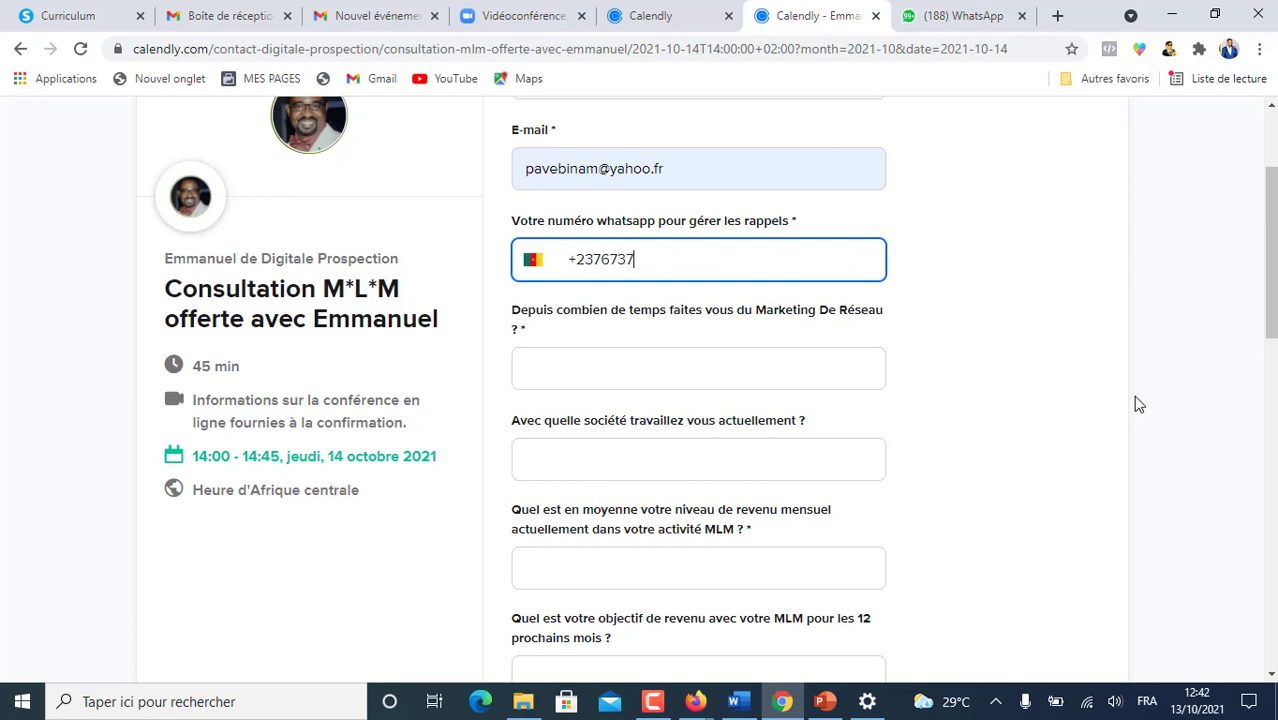
pyautogui.scroll(-1, 686, 376)
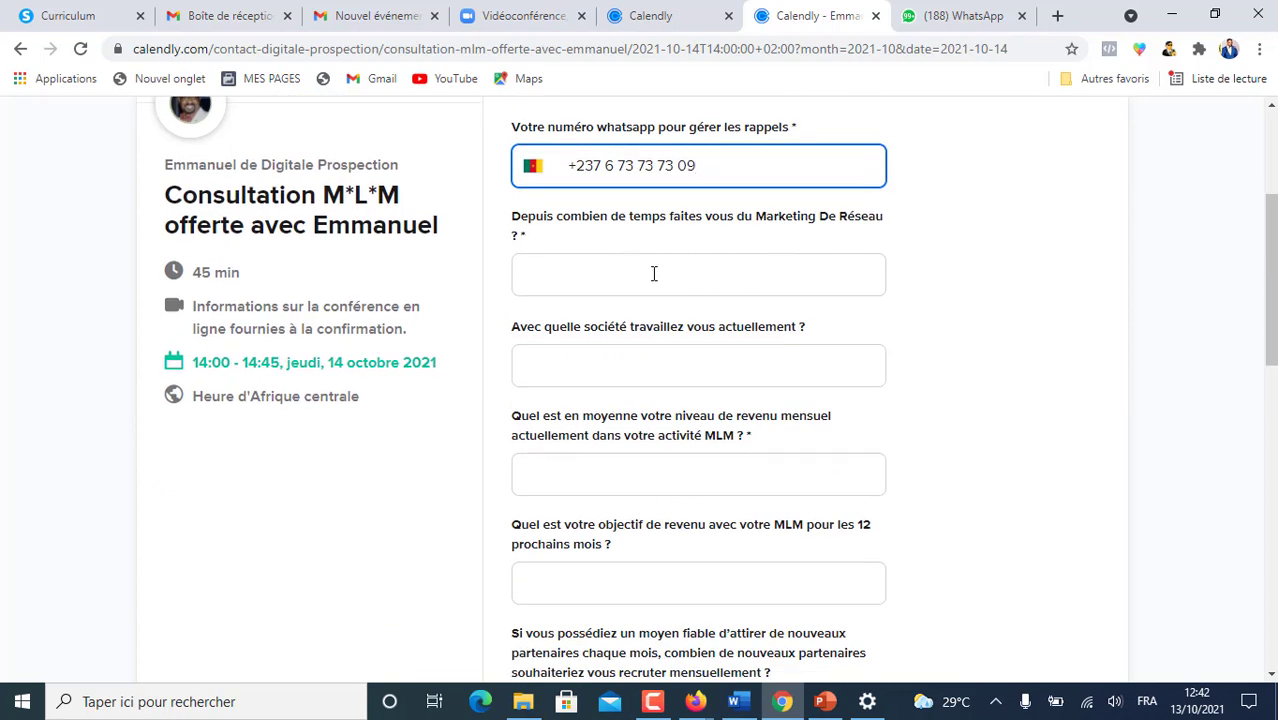
pyautogui.click(654, 273)
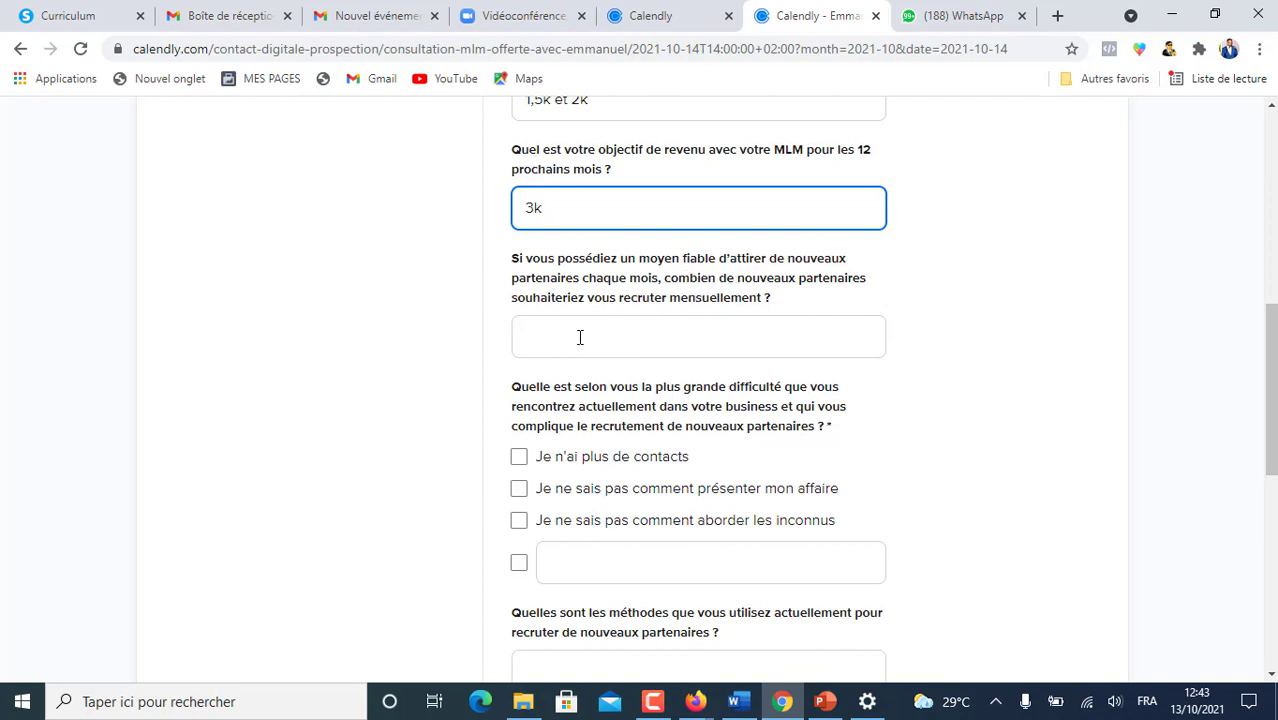
# - Answer the qualification questions: tick 'Je n'ai plus de contacts', list recruiting methods, help area Prospection
pyautogui.click(580, 337)
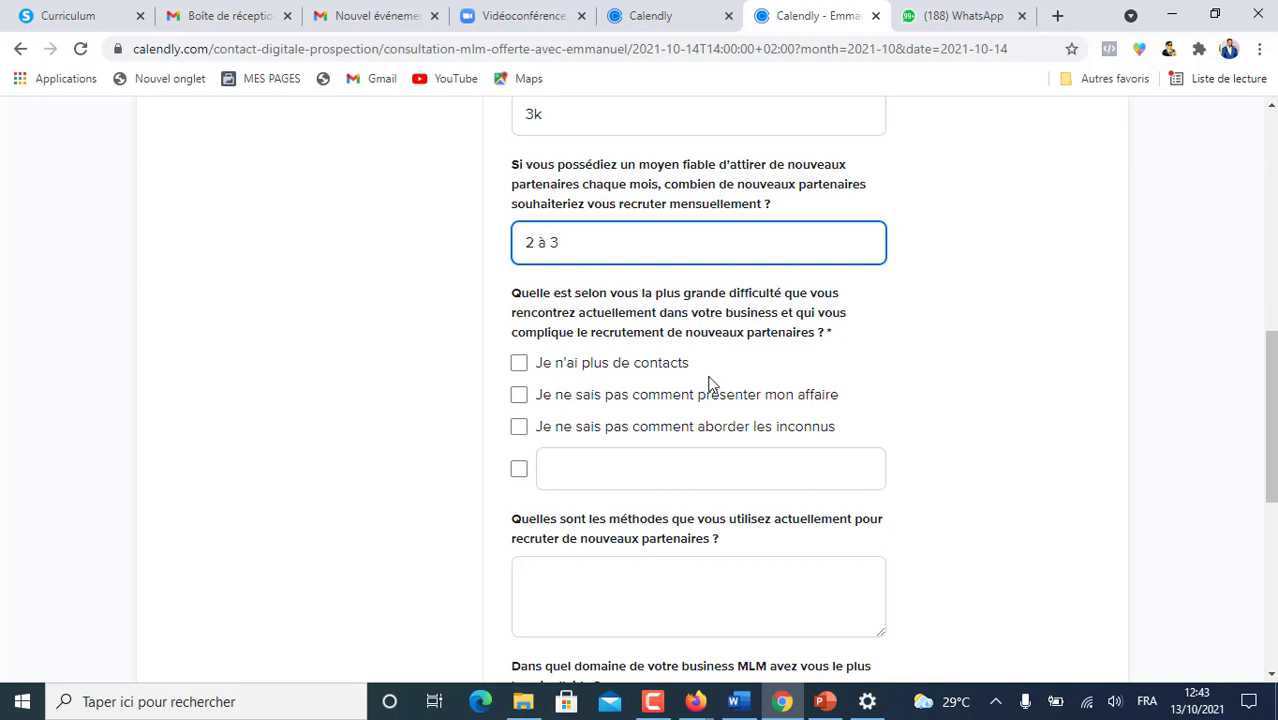
pyautogui.click(518, 363)
pyautogui.scroll(-2, 553, 372)
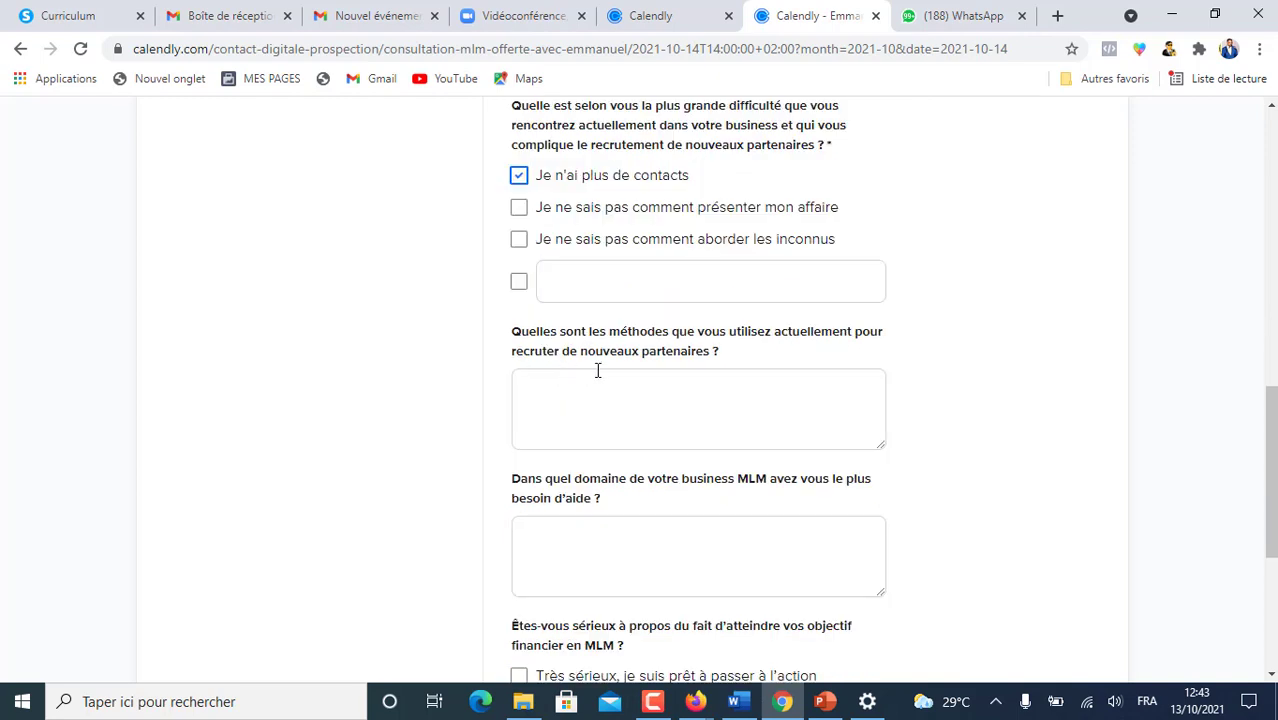
pyautogui.click(538, 389)
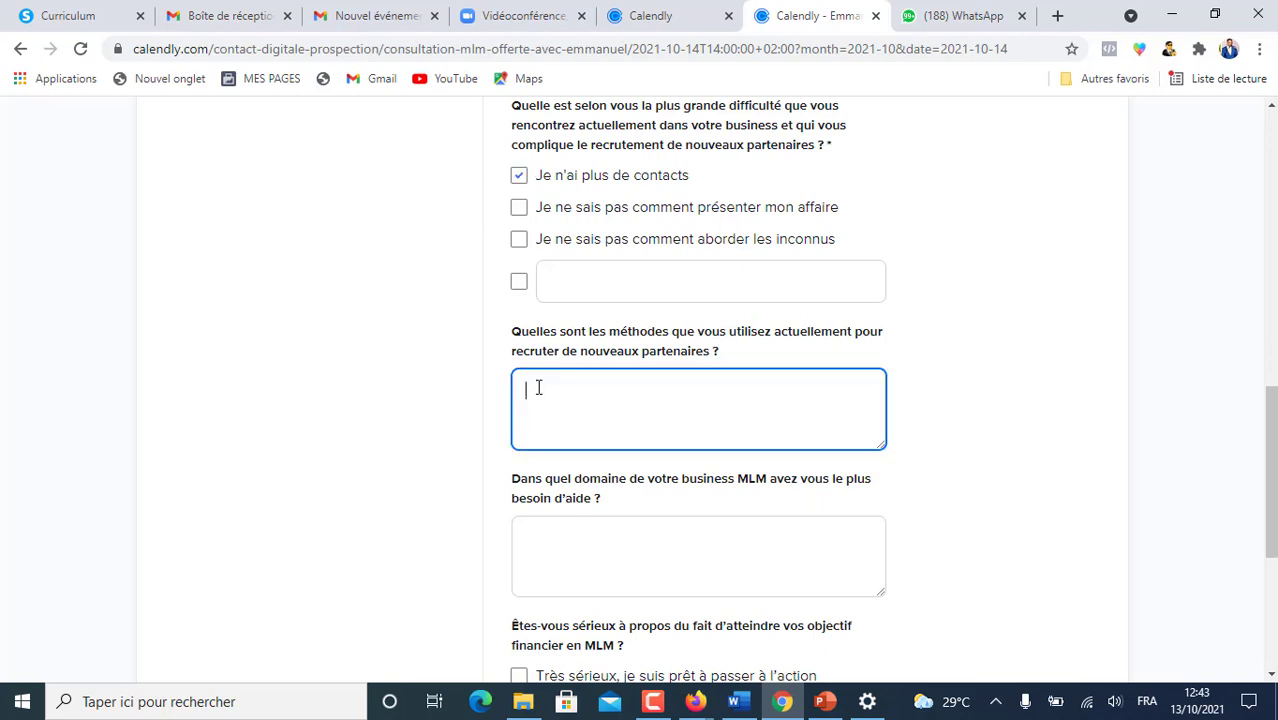
pyautogui.write('Listr e de noms, conacts froids dans le rue')
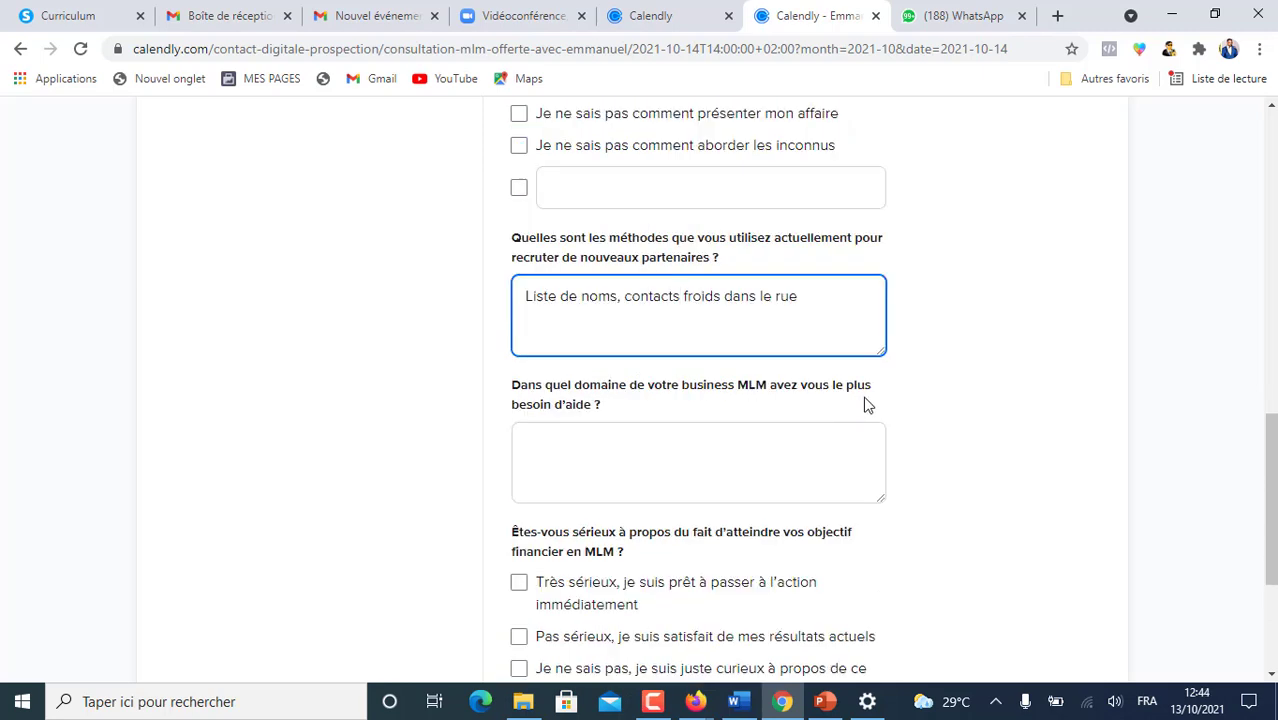
pyautogui.click(553, 445)
pyautogui.write('Prop')
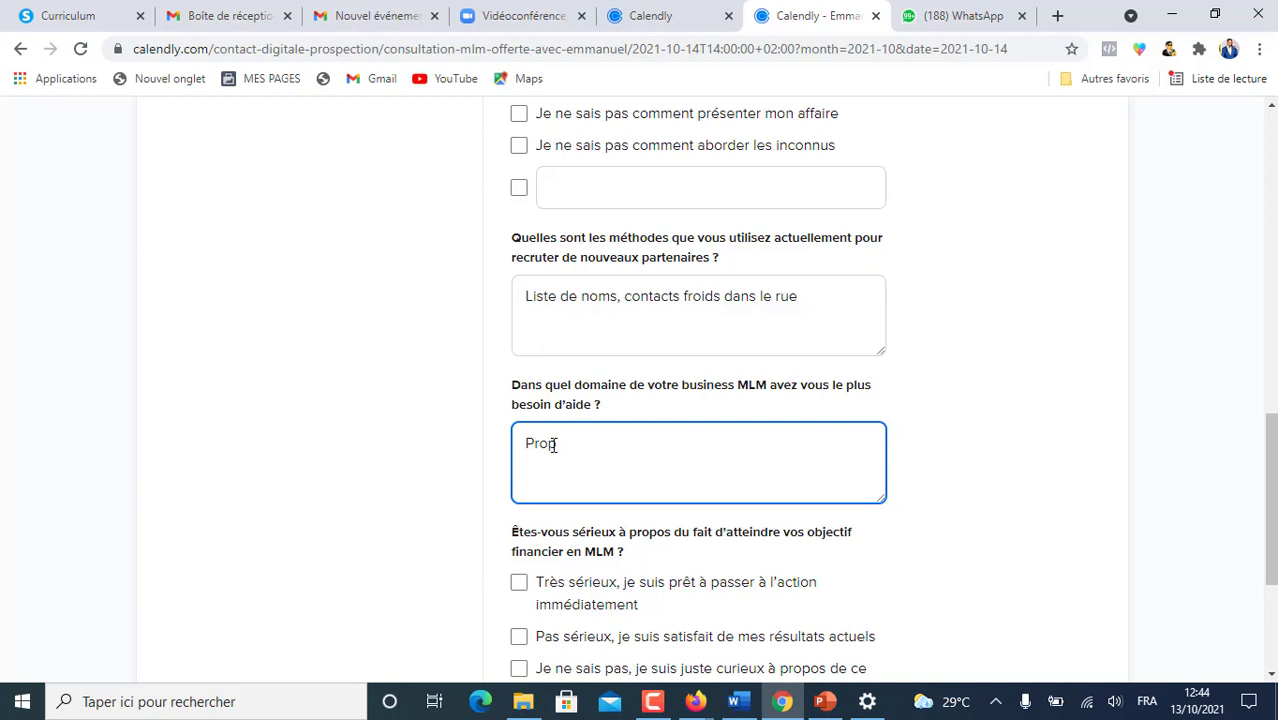
pyautogui.write('pection')
# - Mark the invitee as very serious, enter the SMS reminder number and confirm the booking
pyautogui.scroll(-2, 422, 440)
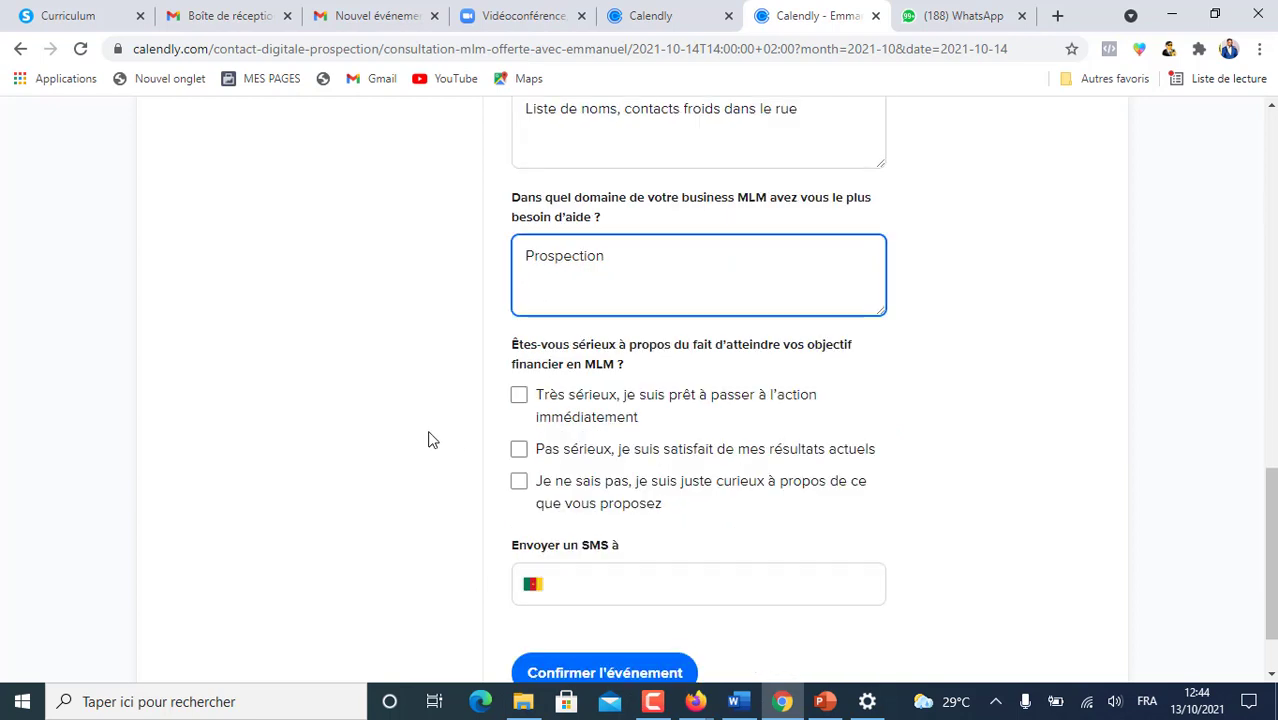
pyautogui.click(519, 397)
pyautogui.scroll(-1, 830, 508)
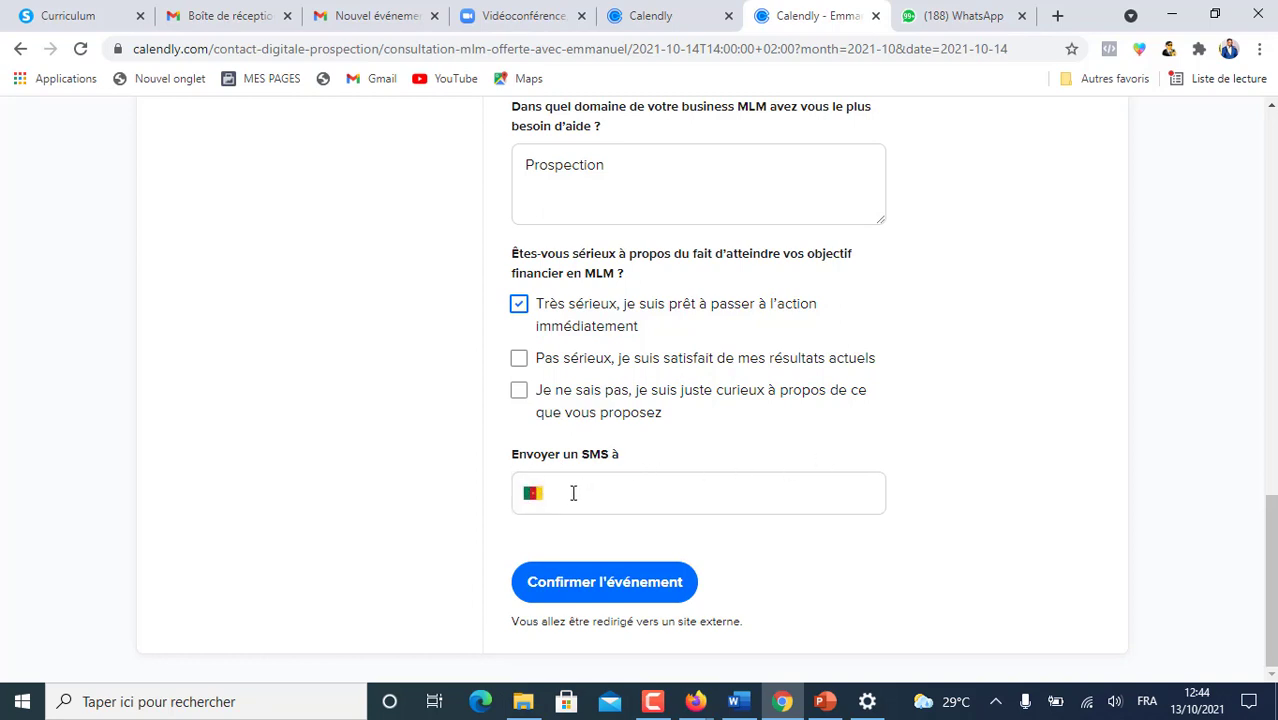
pyautogui.click(575, 493)
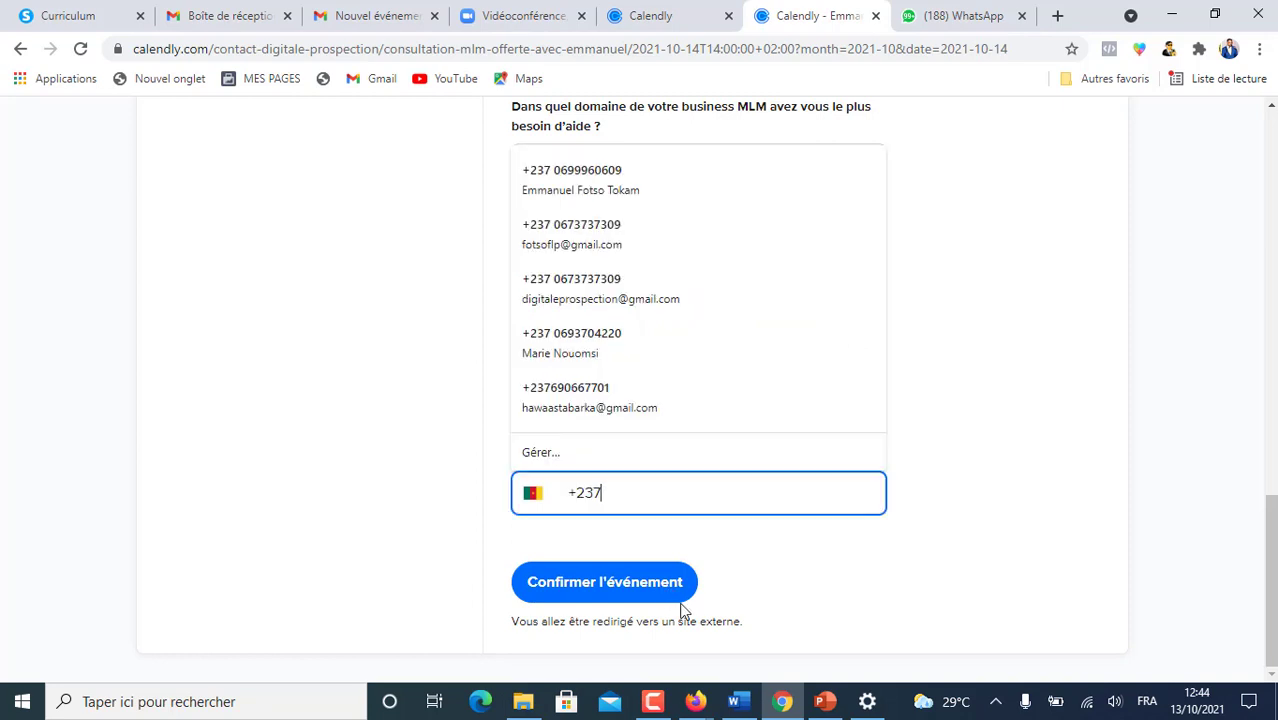
pyautogui.write('69996')
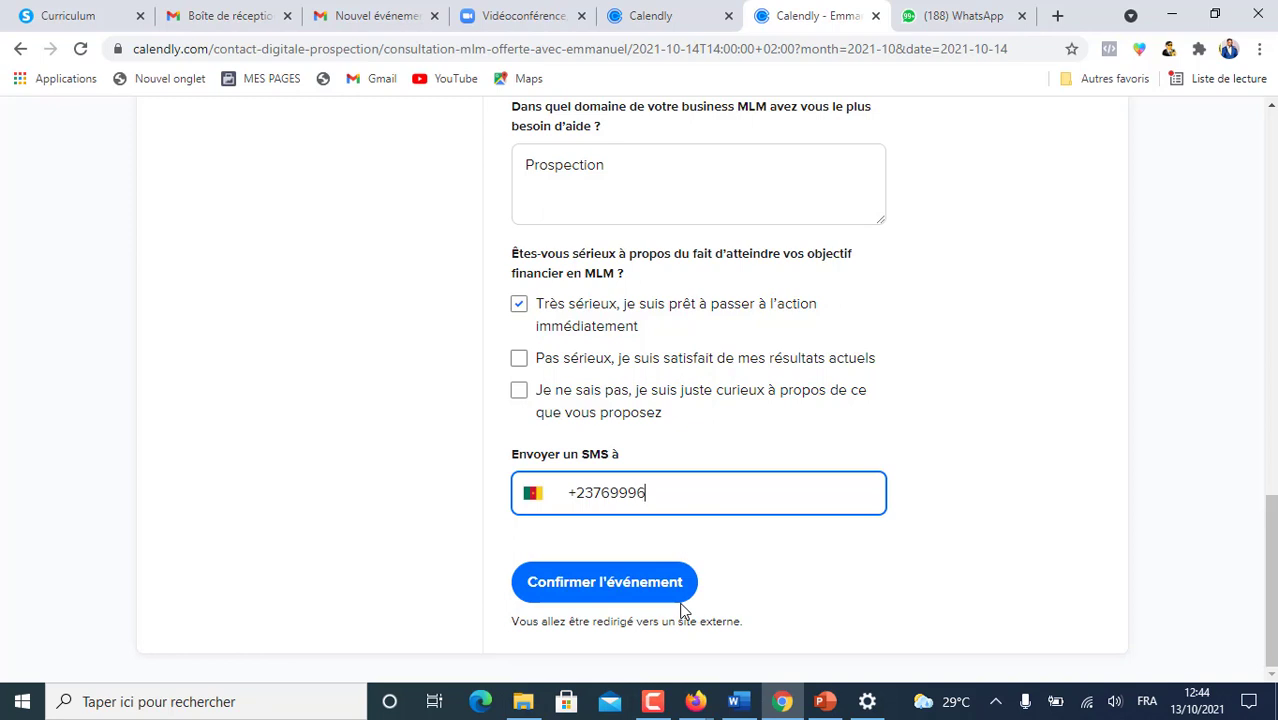
pyautogui.write('09')
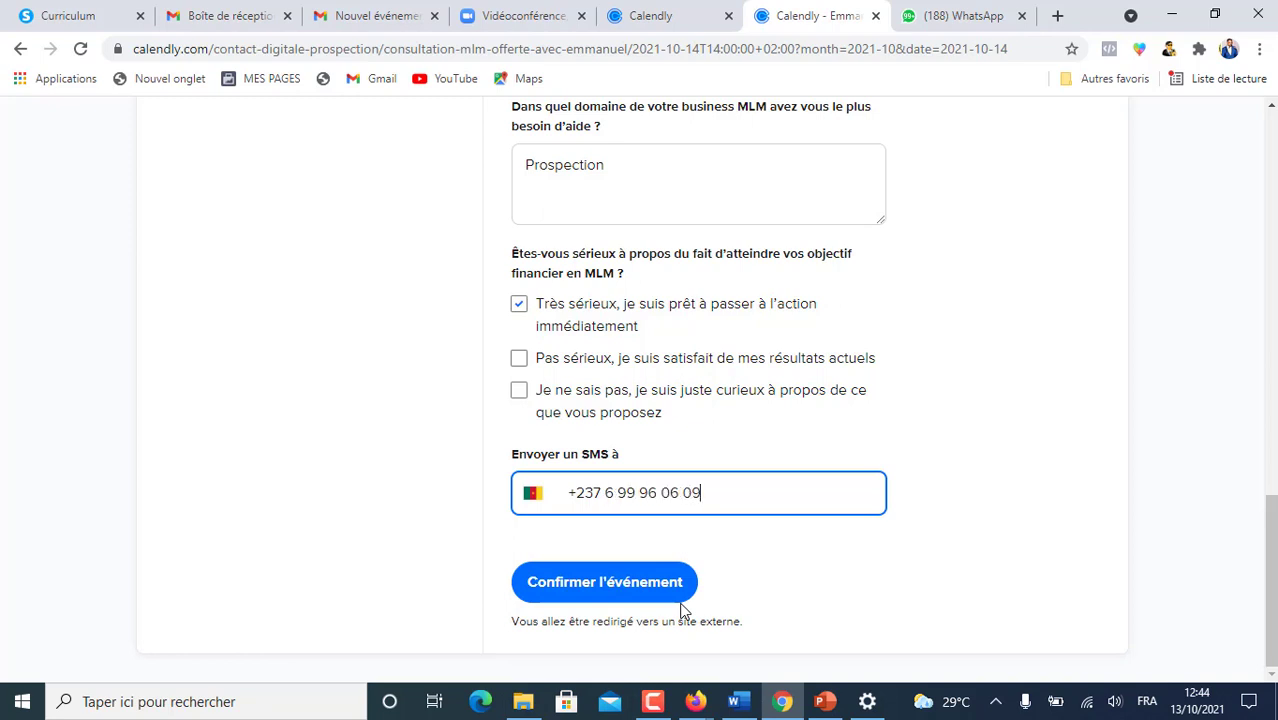
pyautogui.click(607, 590)
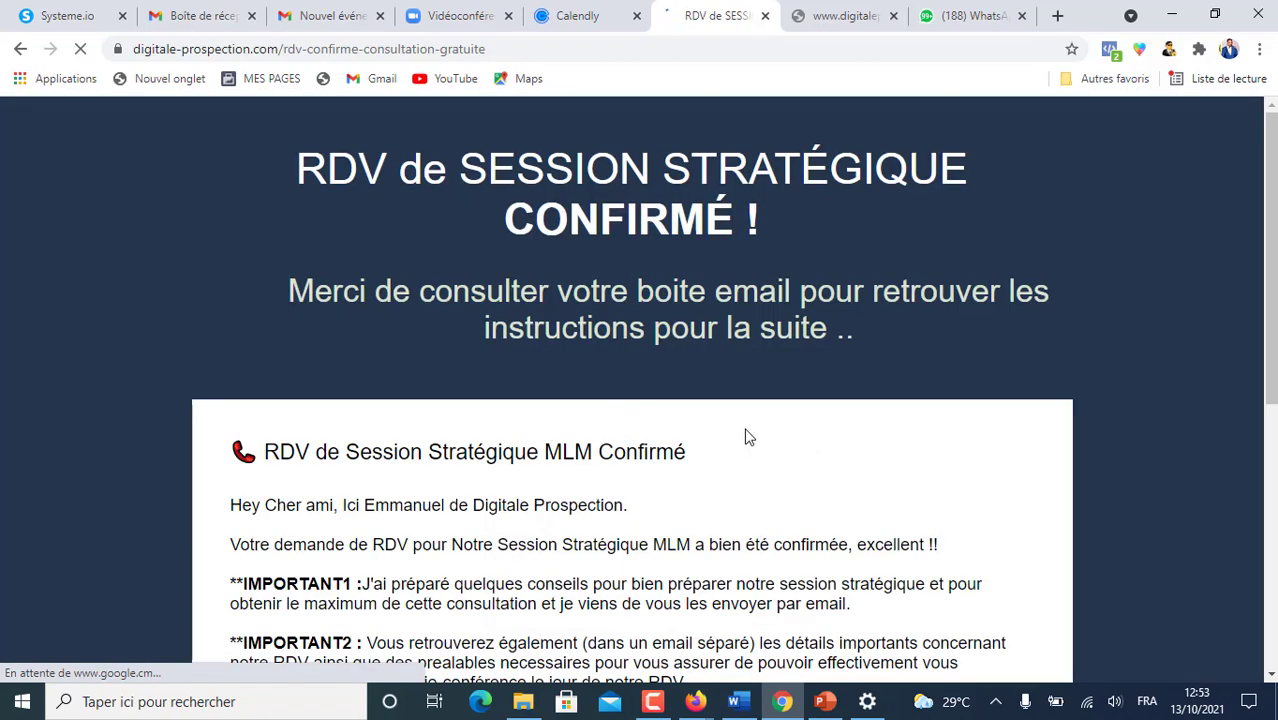
# - Scroll through the loaded Systeme.io confirmation page to review its message and button
pyautogui.scroll(-4, 745, 437)
pyautogui.scroll(4, 700, 434)
pyautogui.scroll(-1, 655, 292)
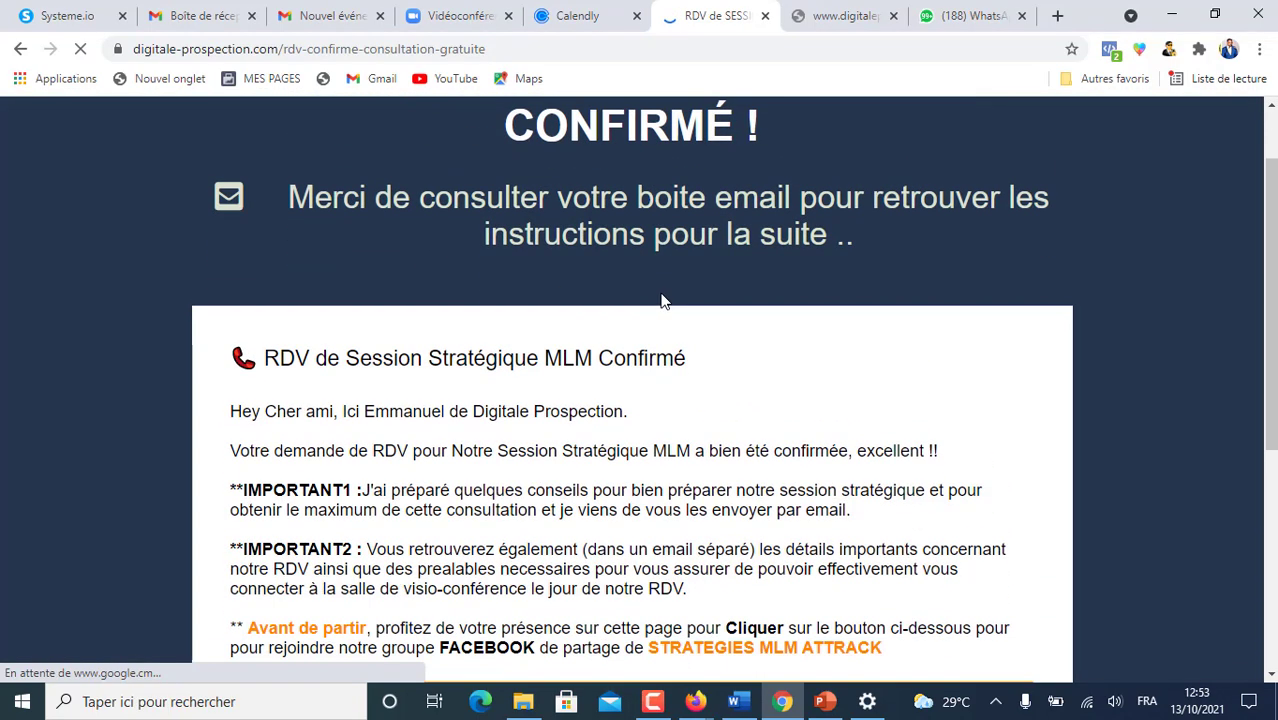
pyautogui.scroll(-3, 667, 304)
pyautogui.scroll(2, 685, 314)
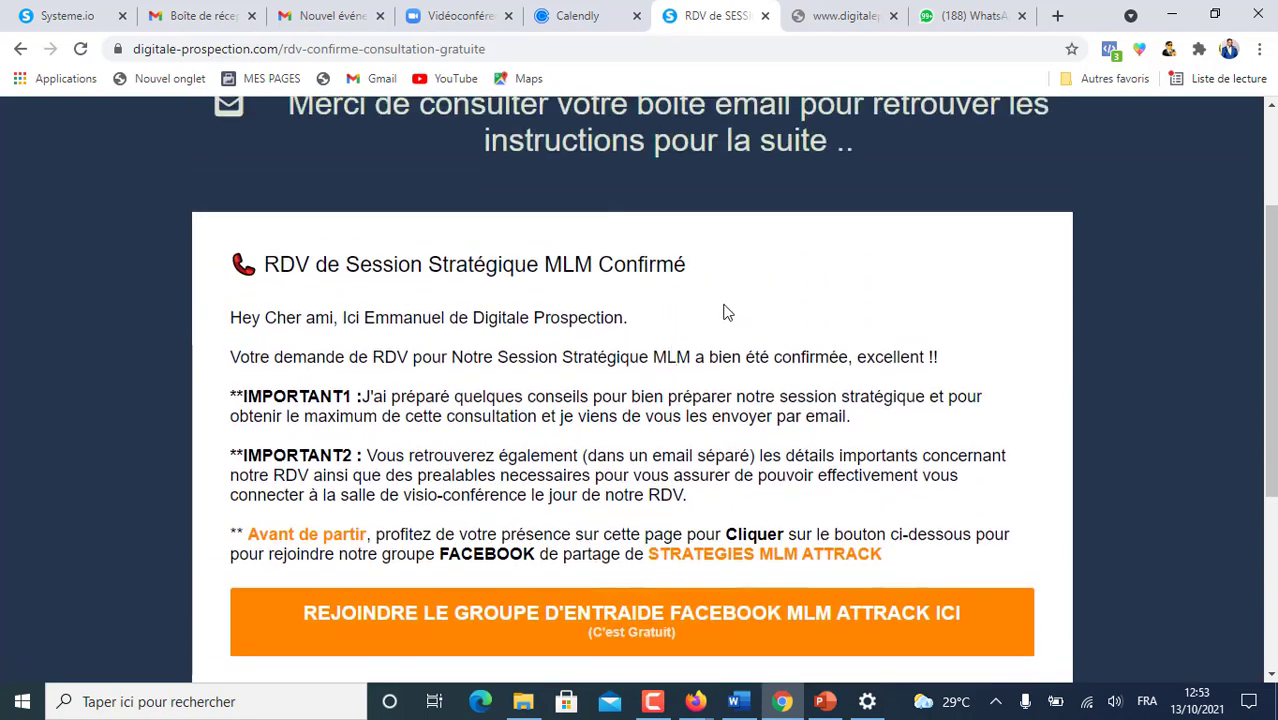
pyautogui.scroll(-1, 970, 450)
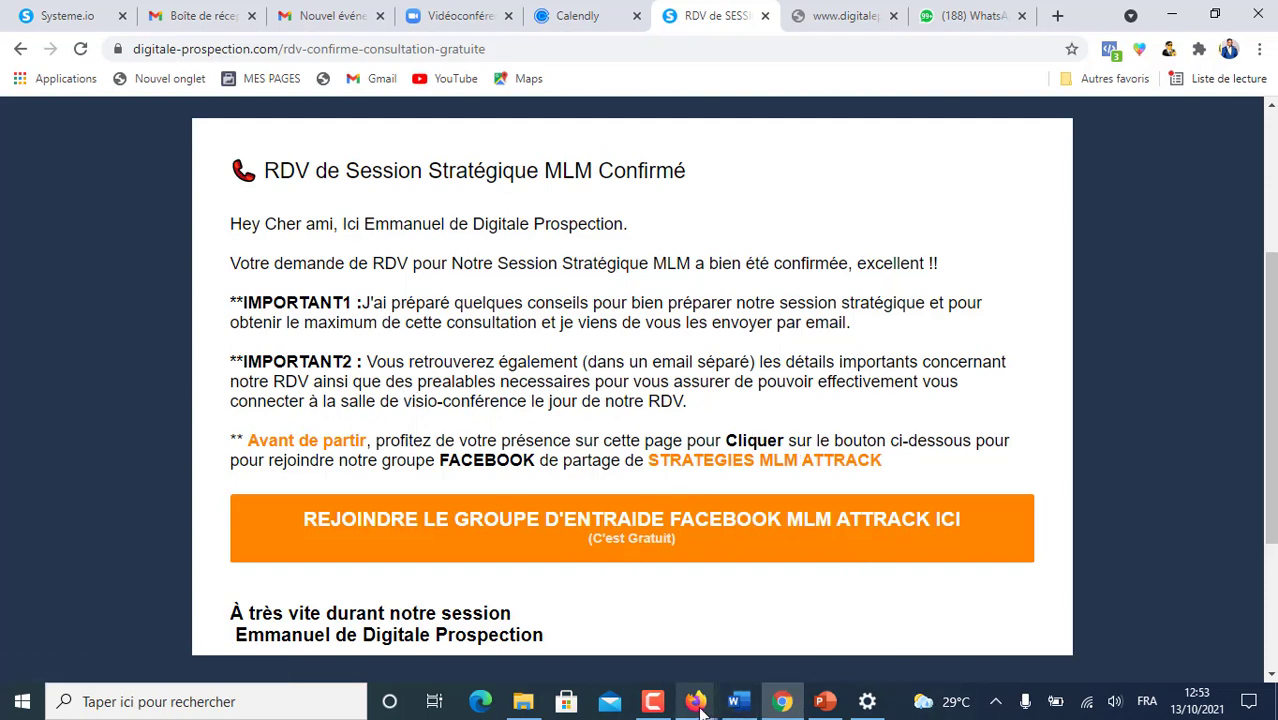
pyautogui.moveTo(697, 705)
pyautogui.moveTo(719, 648)
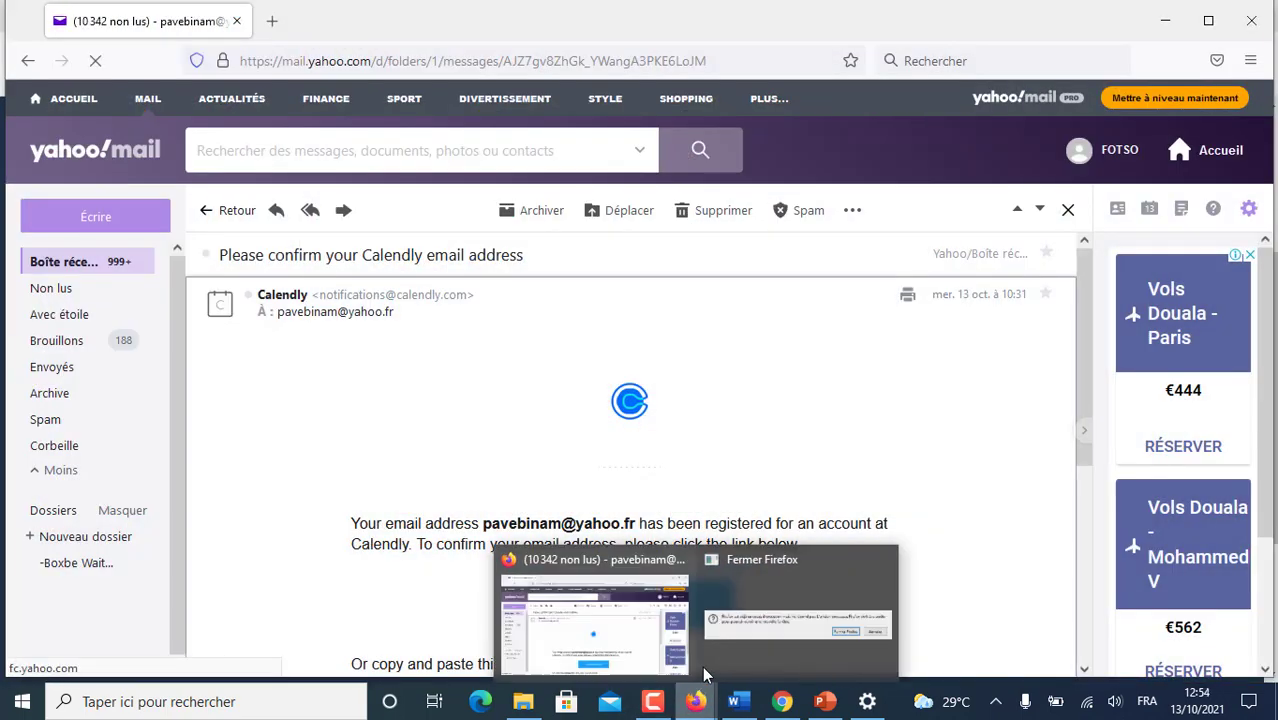
# - Close the extra Firefox window and open the Calendly booking confirmation email from the inbox
pyautogui.click(886, 562)
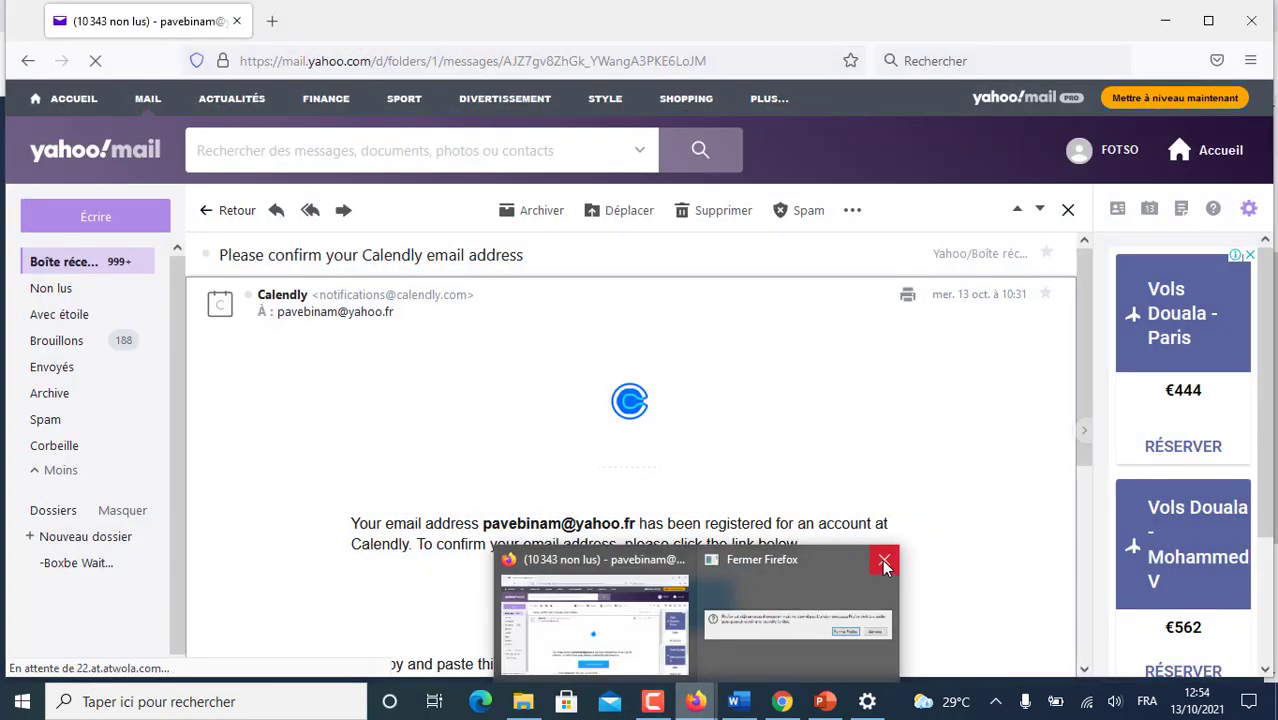
pyautogui.click(52, 268)
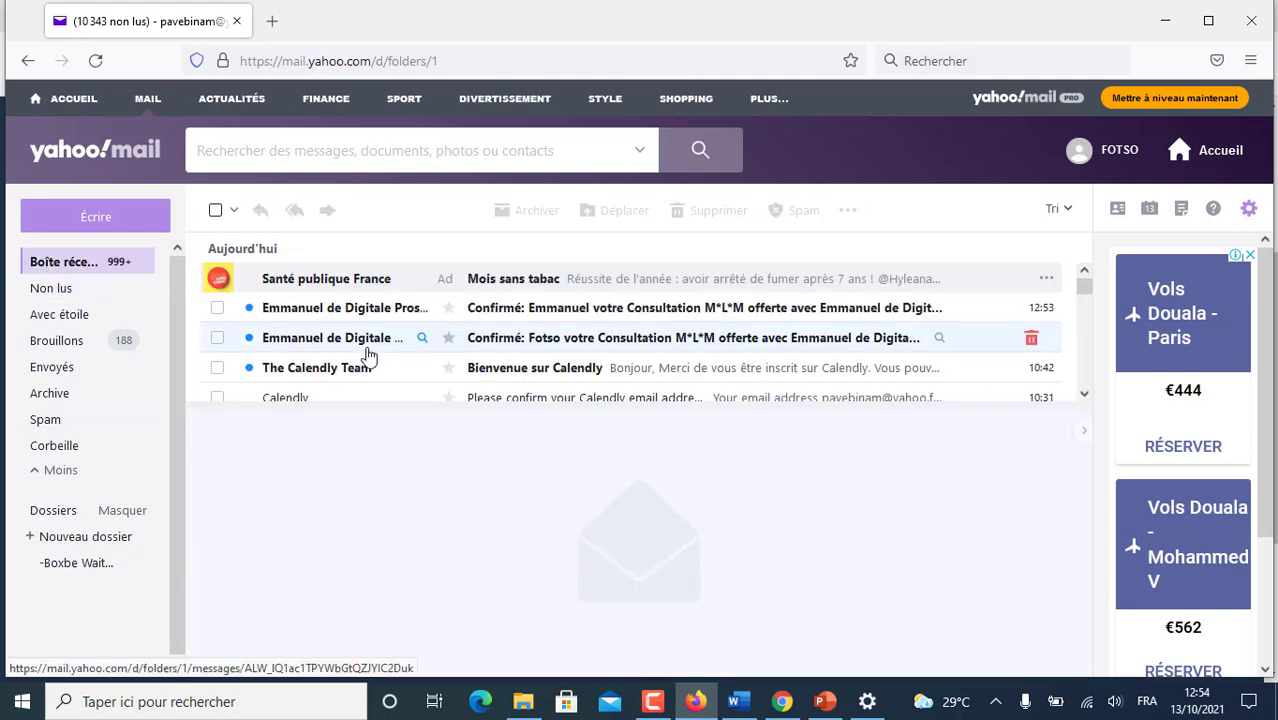
pyautogui.click(590, 340)
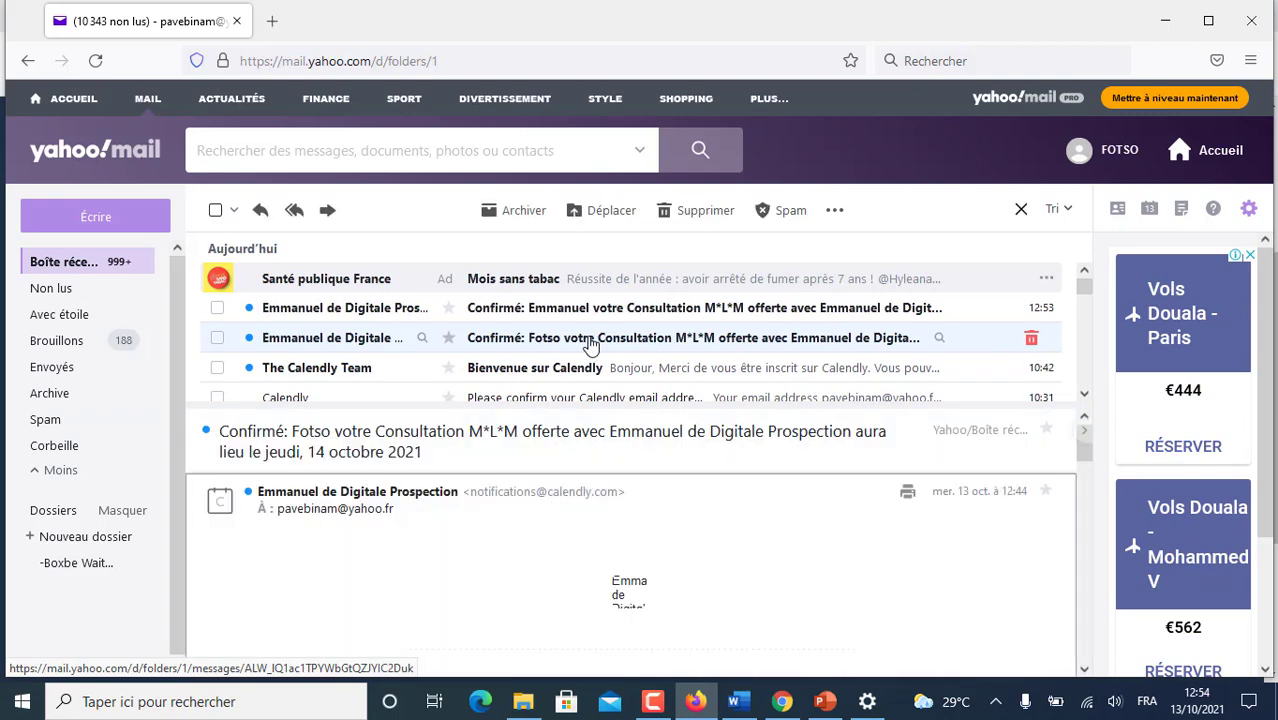
# - Read the 14 October confirmation email's Zoom link and calendar options, then return to Chrome
pyautogui.scroll(-5, 615, 350)
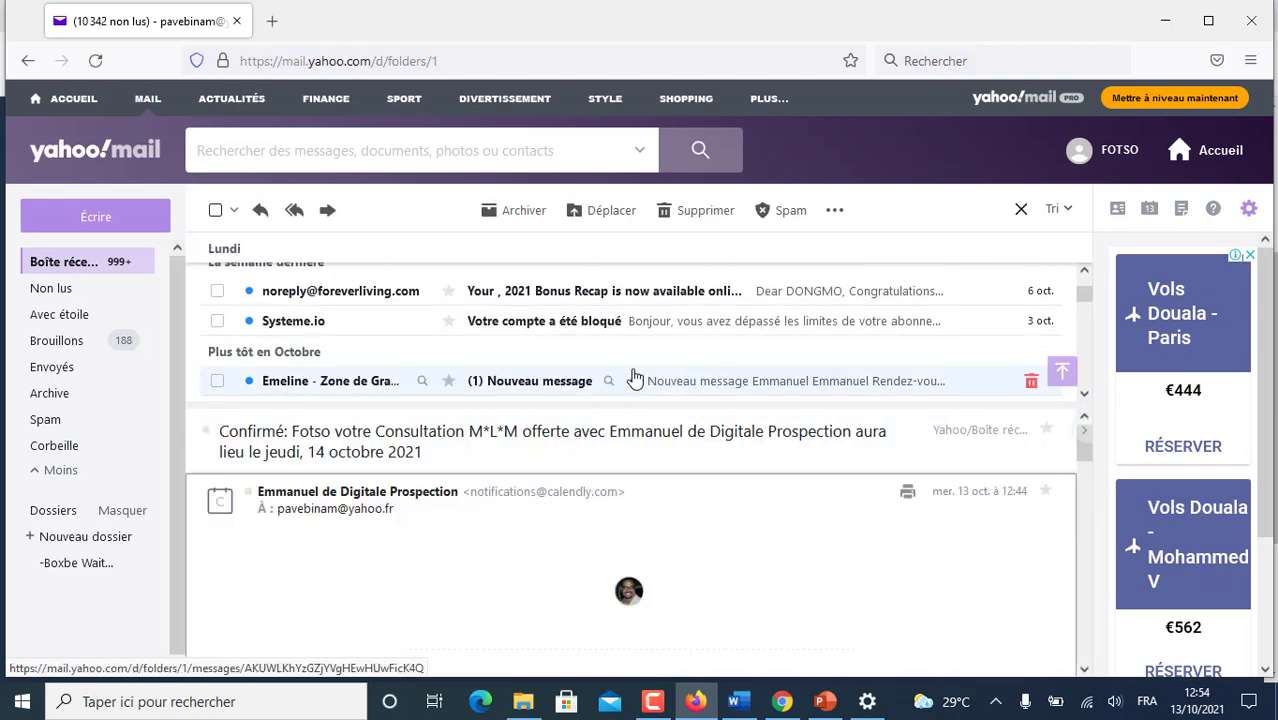
pyautogui.scroll(-3, 559, 525)
pyautogui.scroll(3, 561, 526)
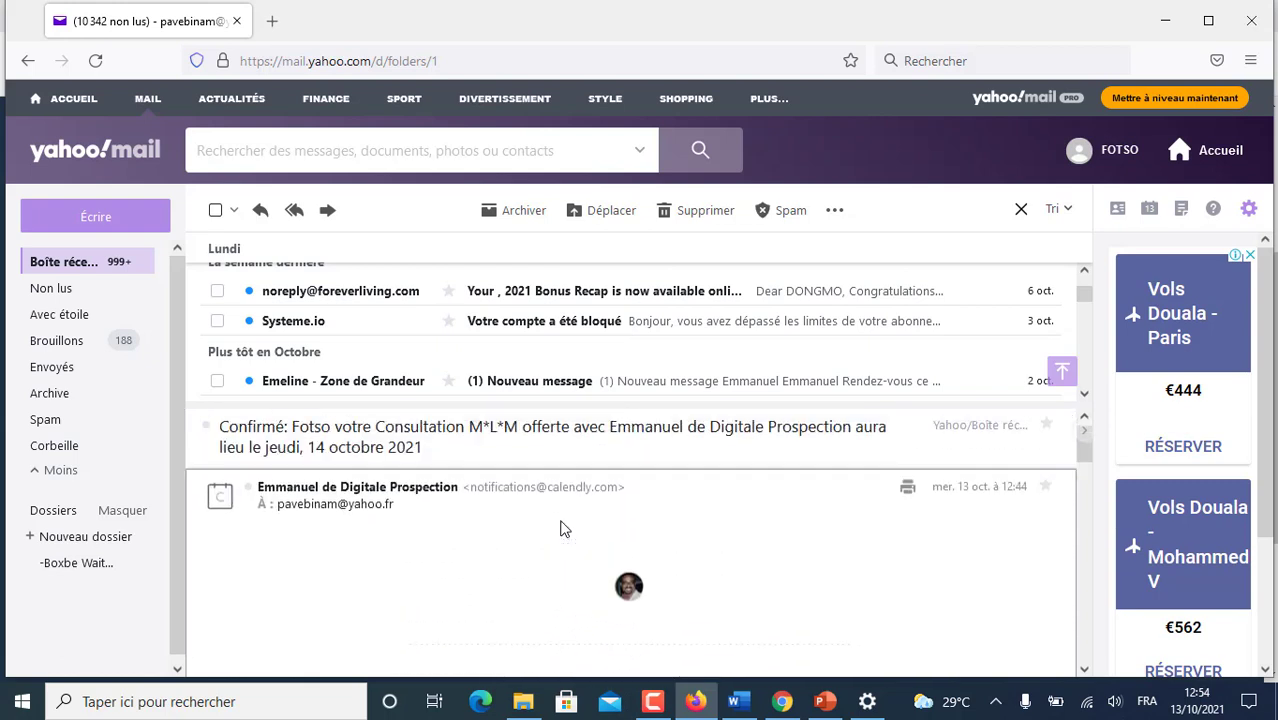
pyautogui.moveTo(380, 494)
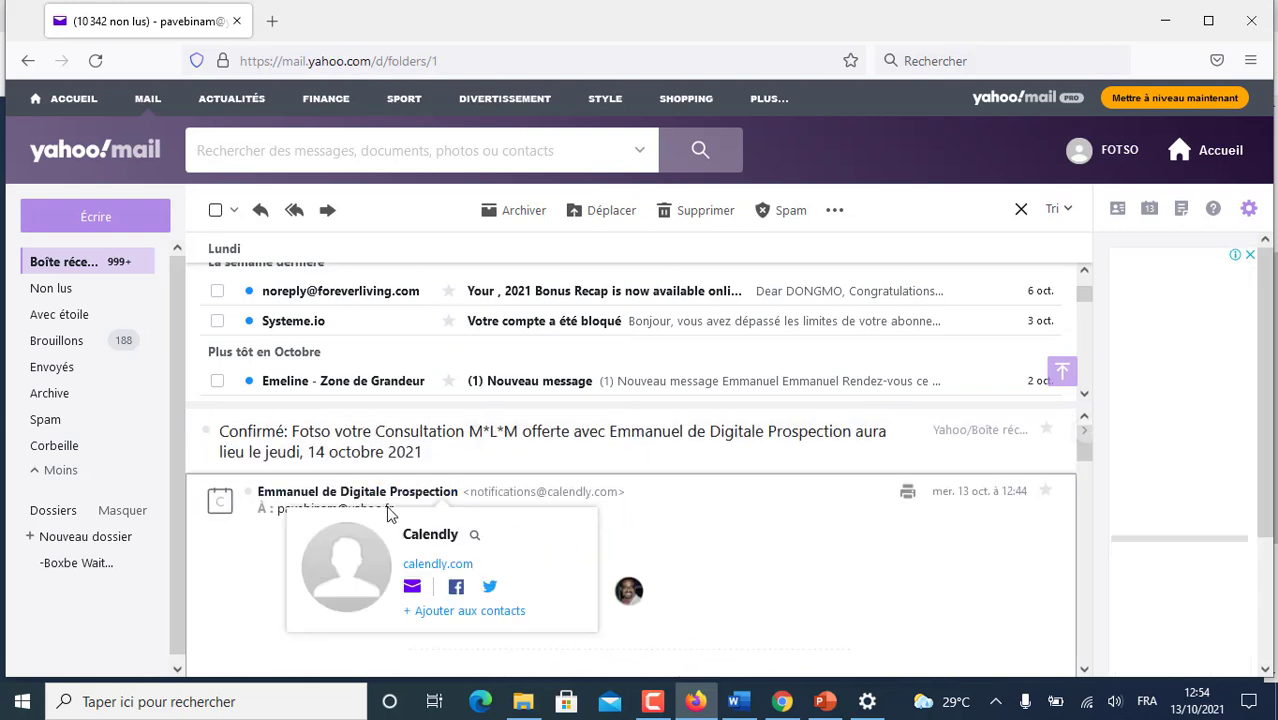
pyautogui.scroll(-3, 856, 605)
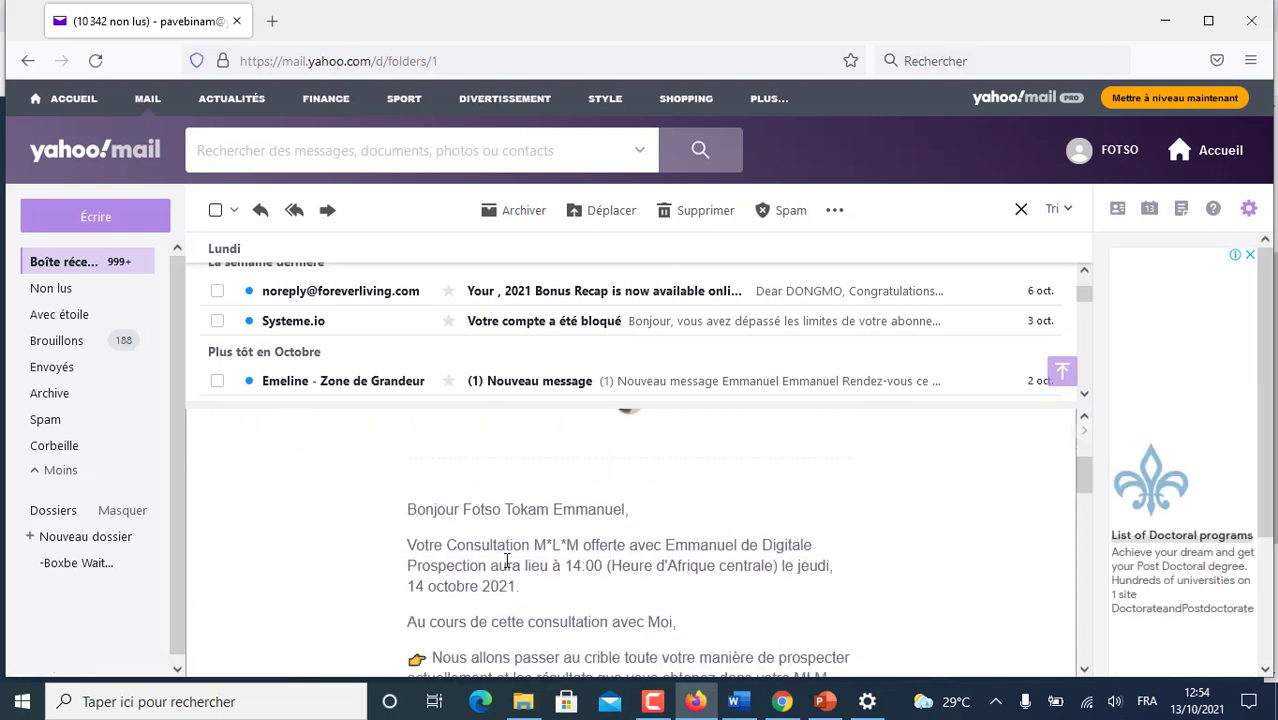
pyautogui.scroll(-1, 589, 545)
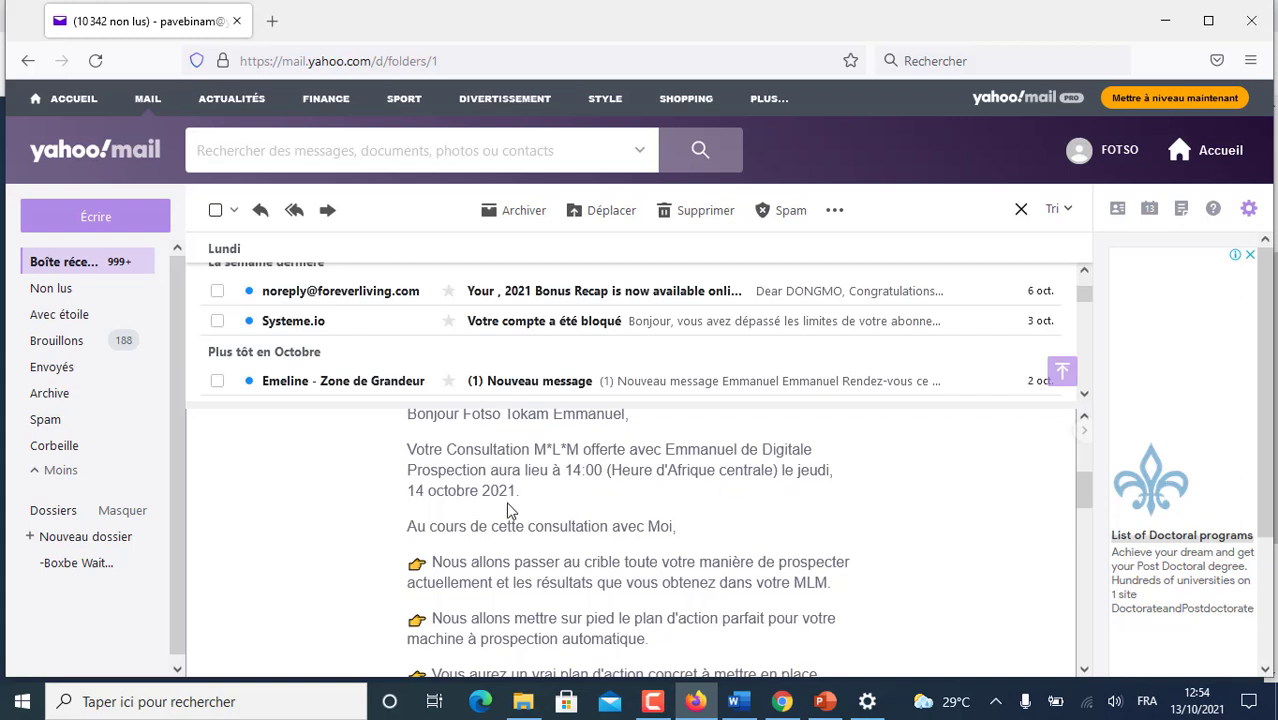
pyautogui.scroll(-2, 510, 505)
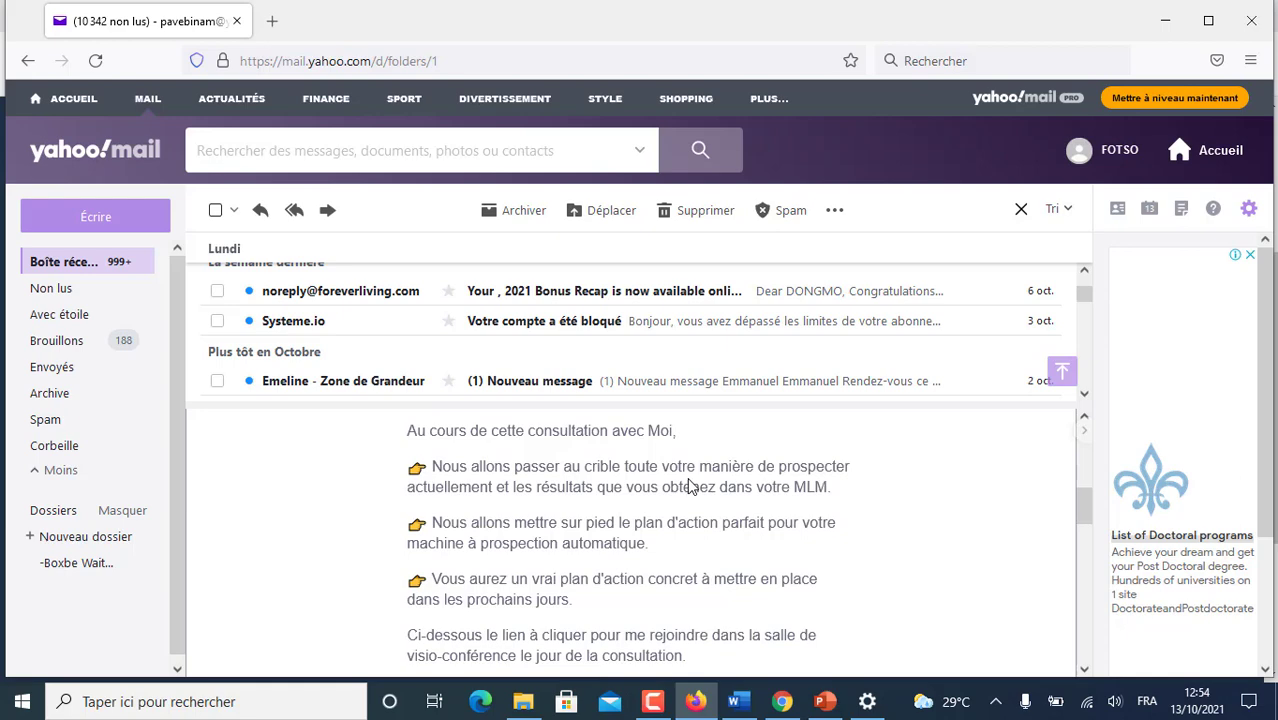
pyautogui.scroll(-4, 690, 485)
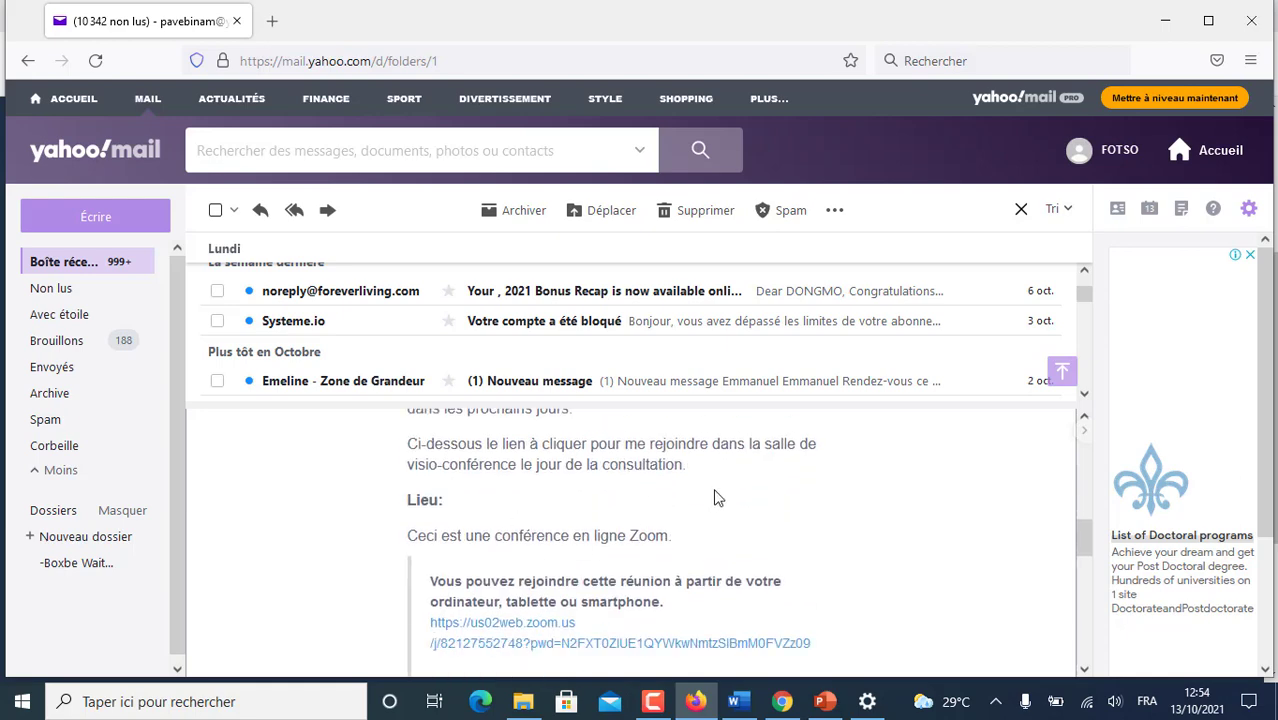
pyautogui.scroll(-2, 707, 500)
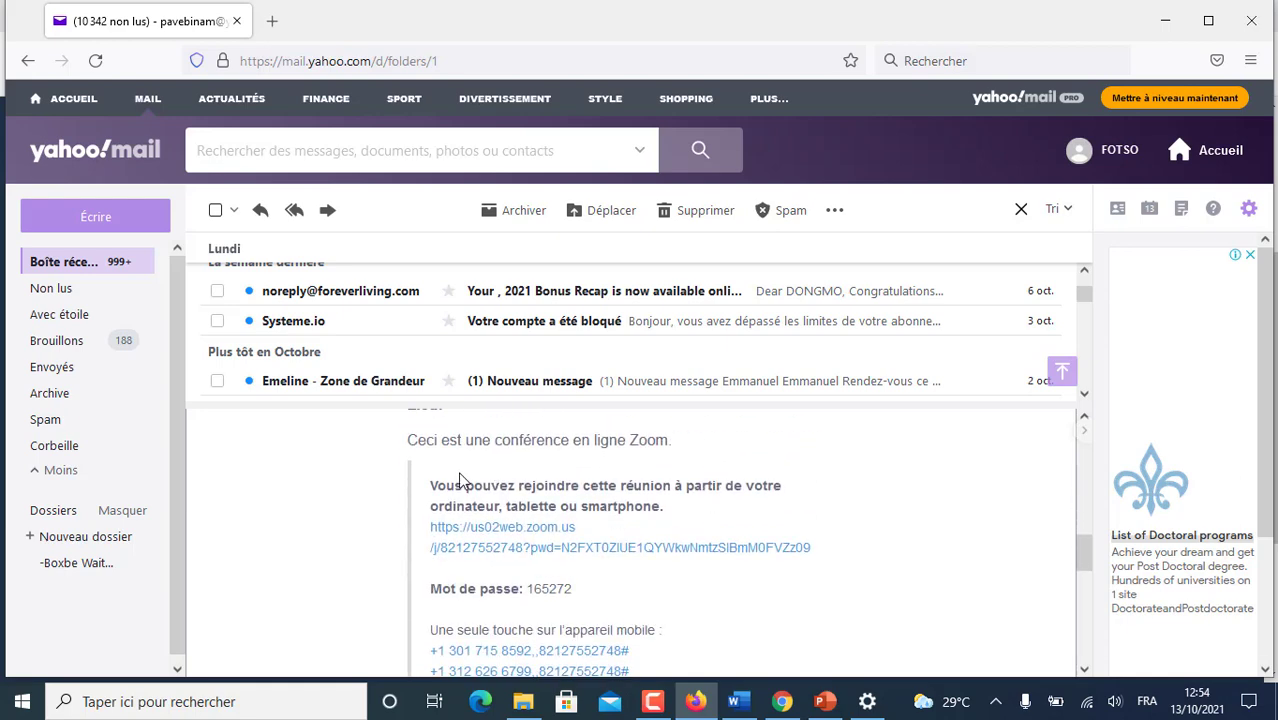
pyautogui.scroll(-2, 540, 483)
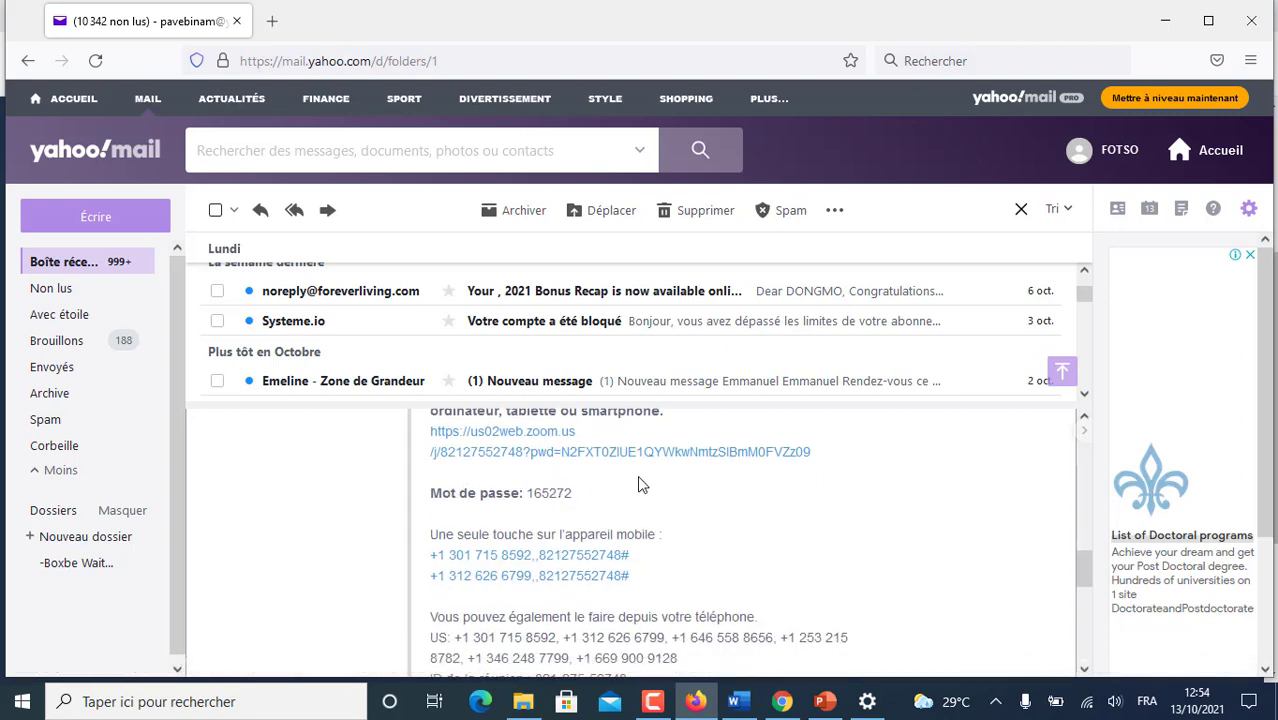
pyautogui.scroll(-4, 636, 495)
pyautogui.scroll(-2, 584, 547)
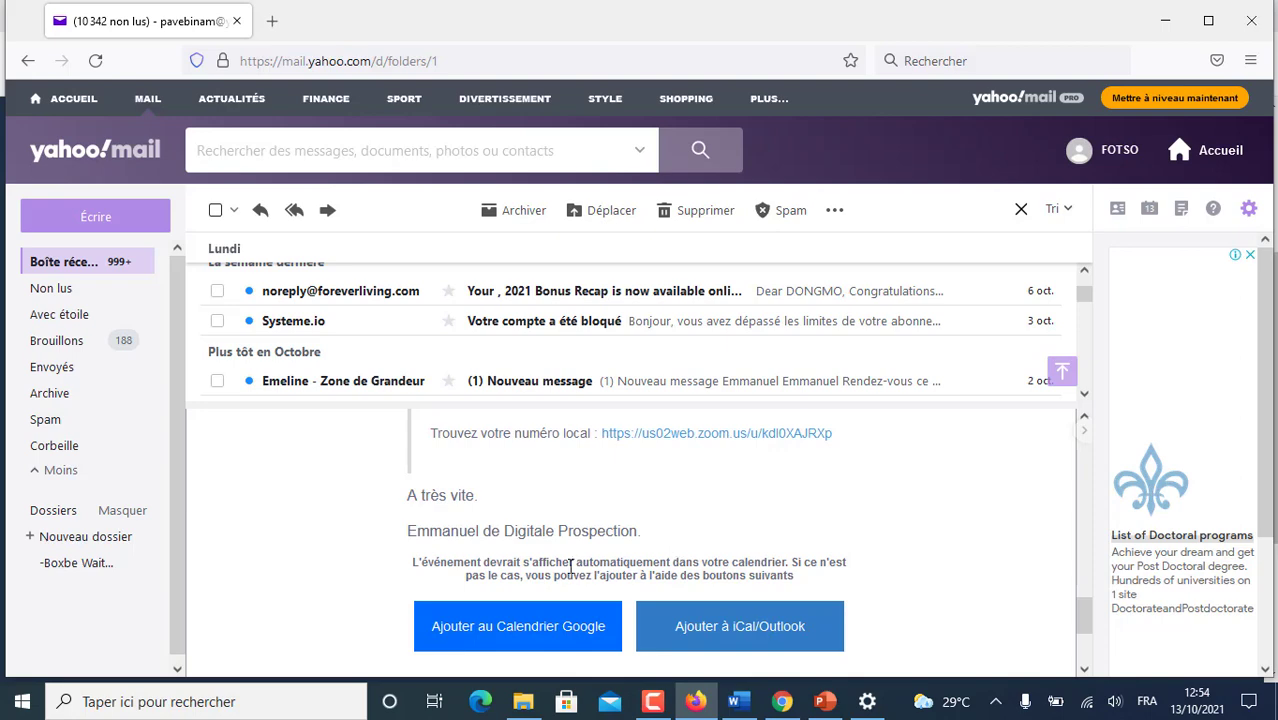
pyautogui.scroll(10, 600, 562)
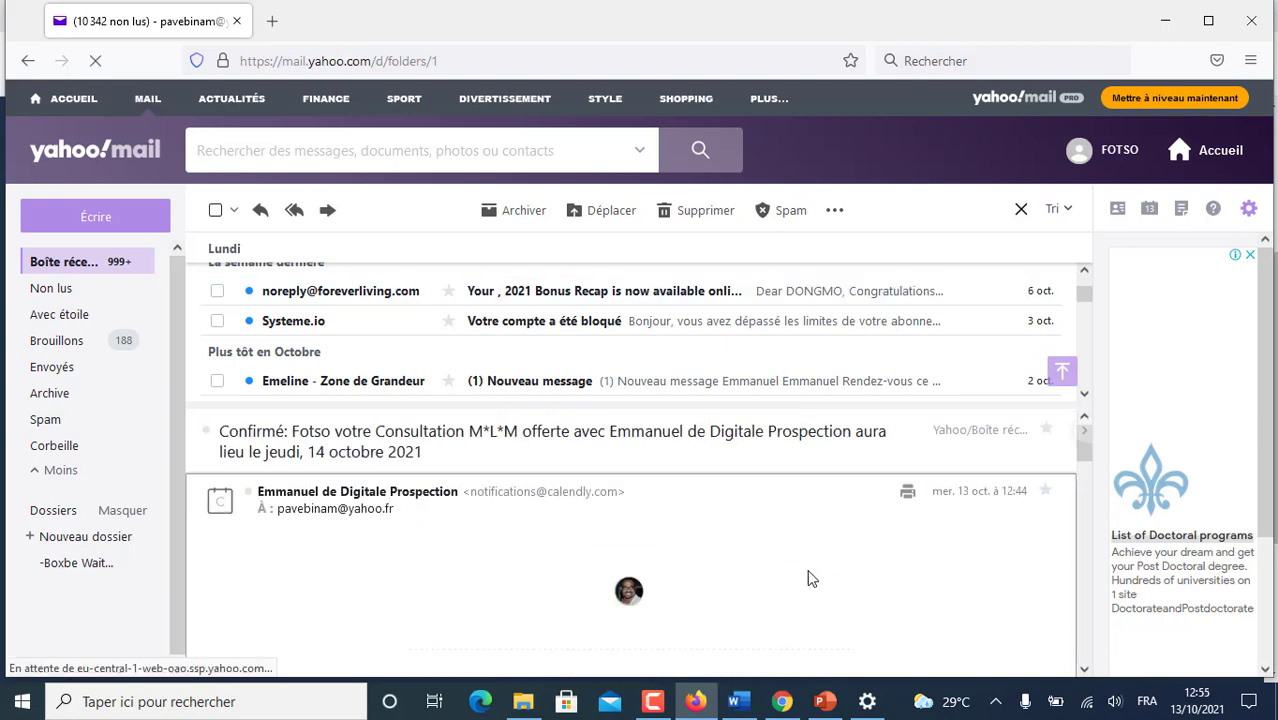
pyautogui.click(782, 701)
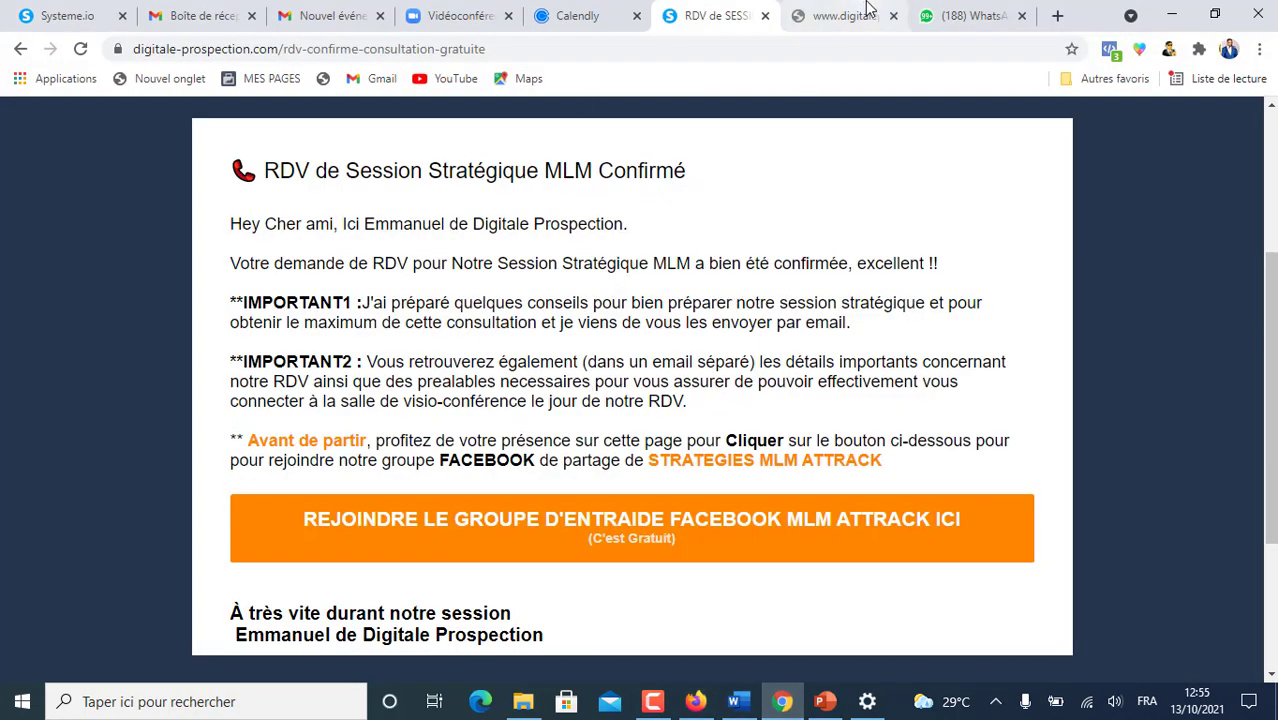
# - Close the booking-confirmed tab and copy the Consultation M*L*M offerte avec Emmanuel booking link
pyautogui.click(765, 16)
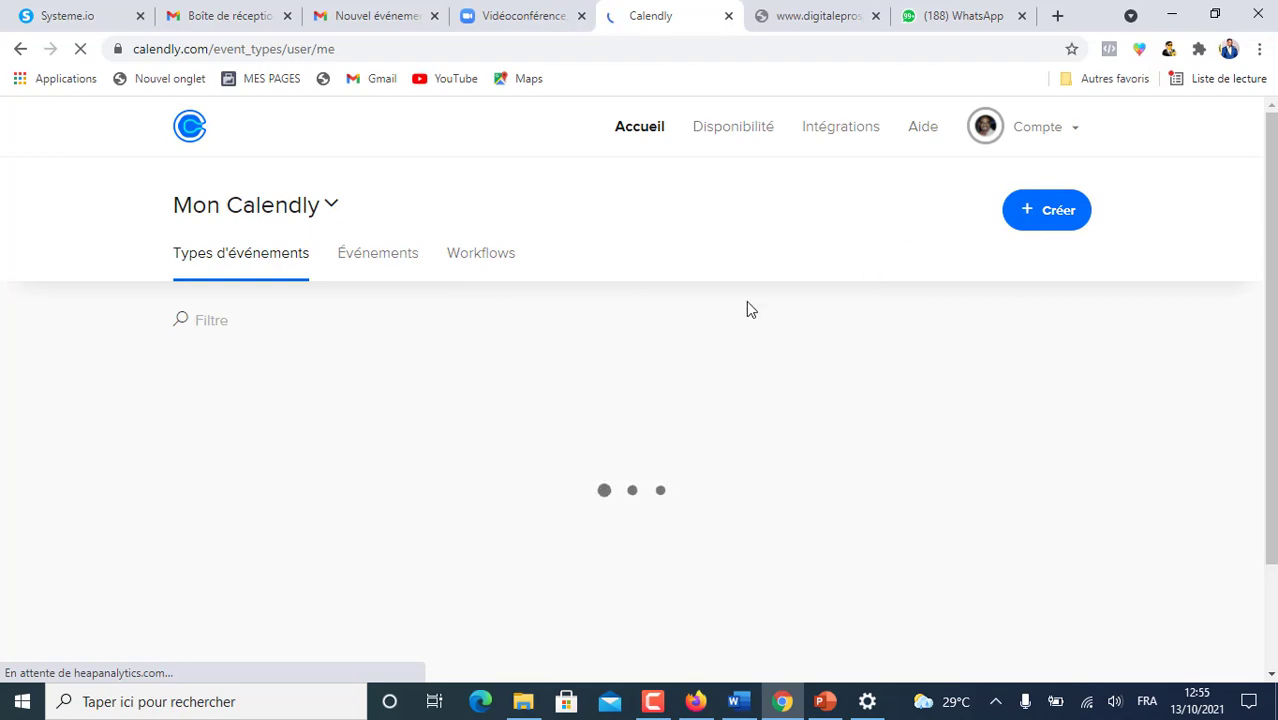
pyautogui.scroll(-5, 710, 469)
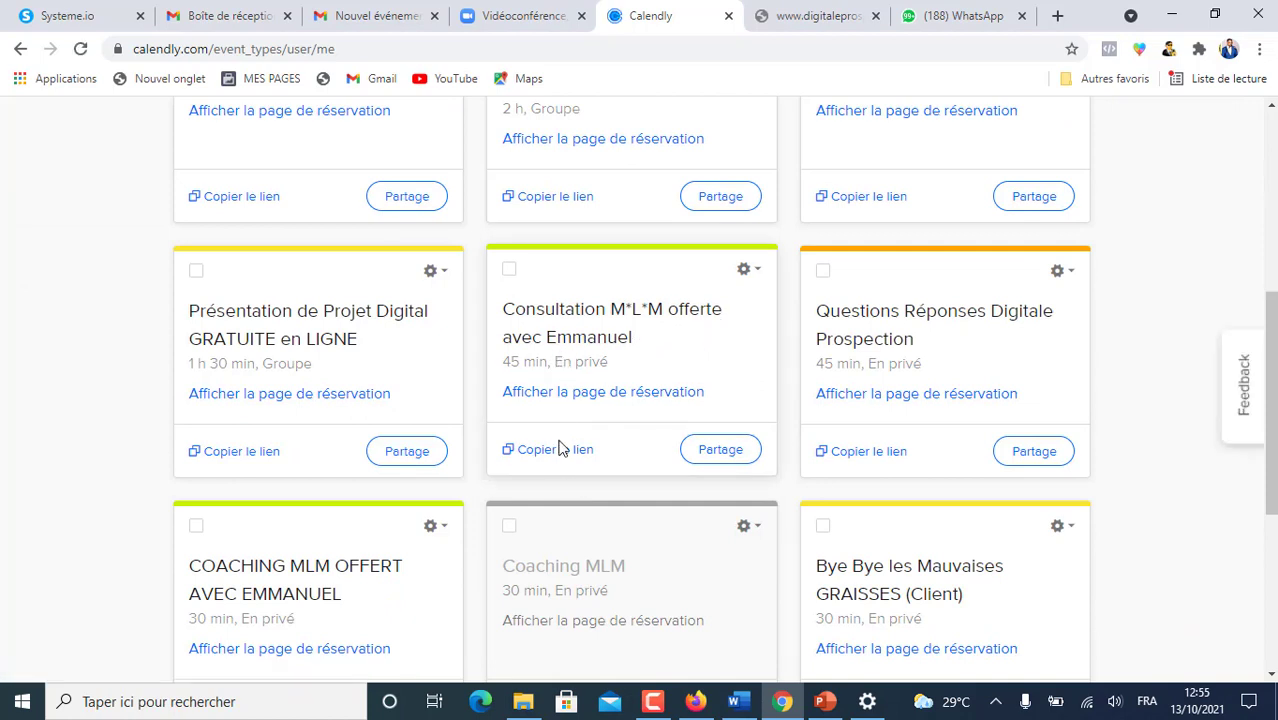
pyautogui.click(563, 452)
pyautogui.click(825, 20)
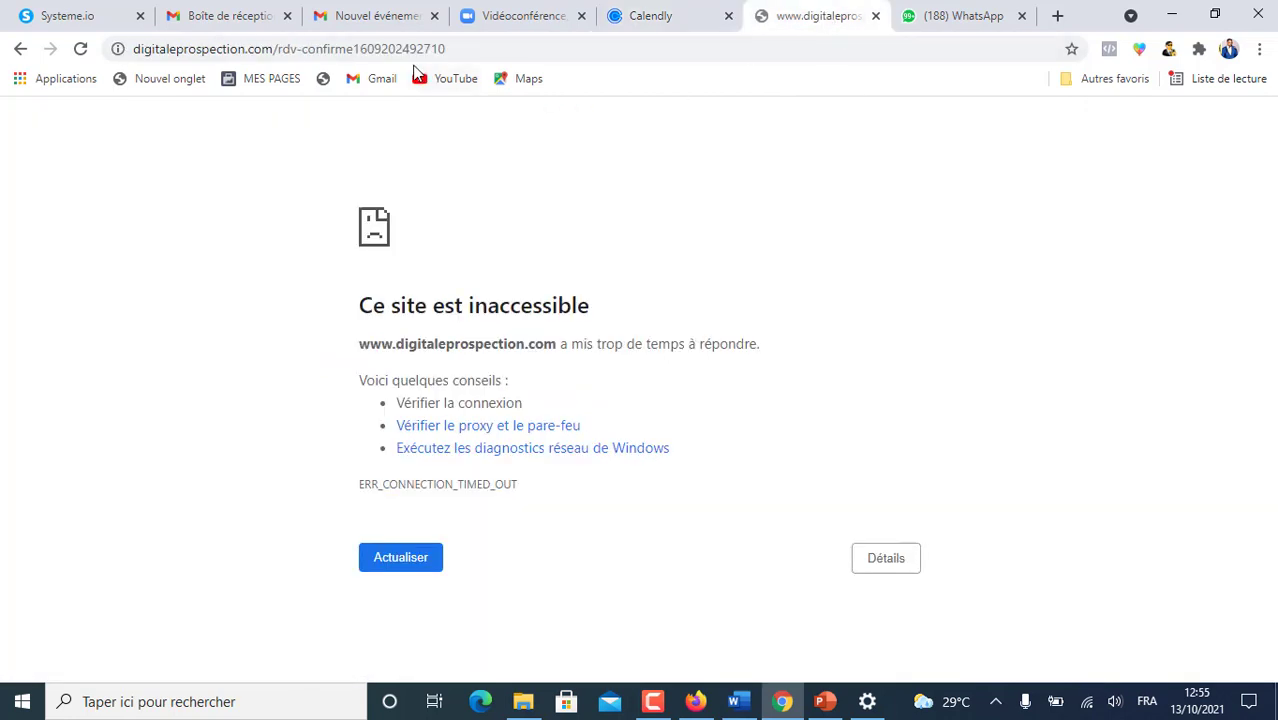
# - Load the copied consultation booking link in the timed-out tab, then return to the event types list
pyautogui.click(313, 52)
pyautogui.write('https://calendly.com/contact-digitale-prospection/consultation-mlm-offerte-avec-emmanuel')
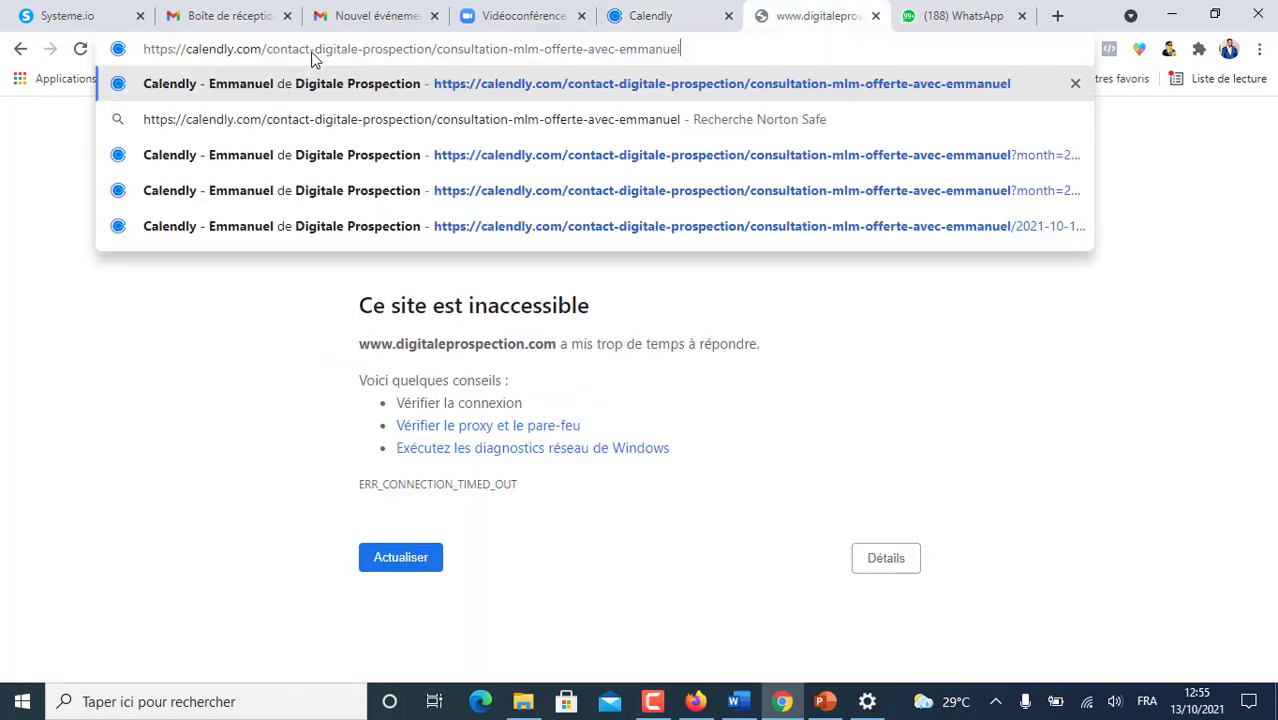
pyautogui.press('Return')
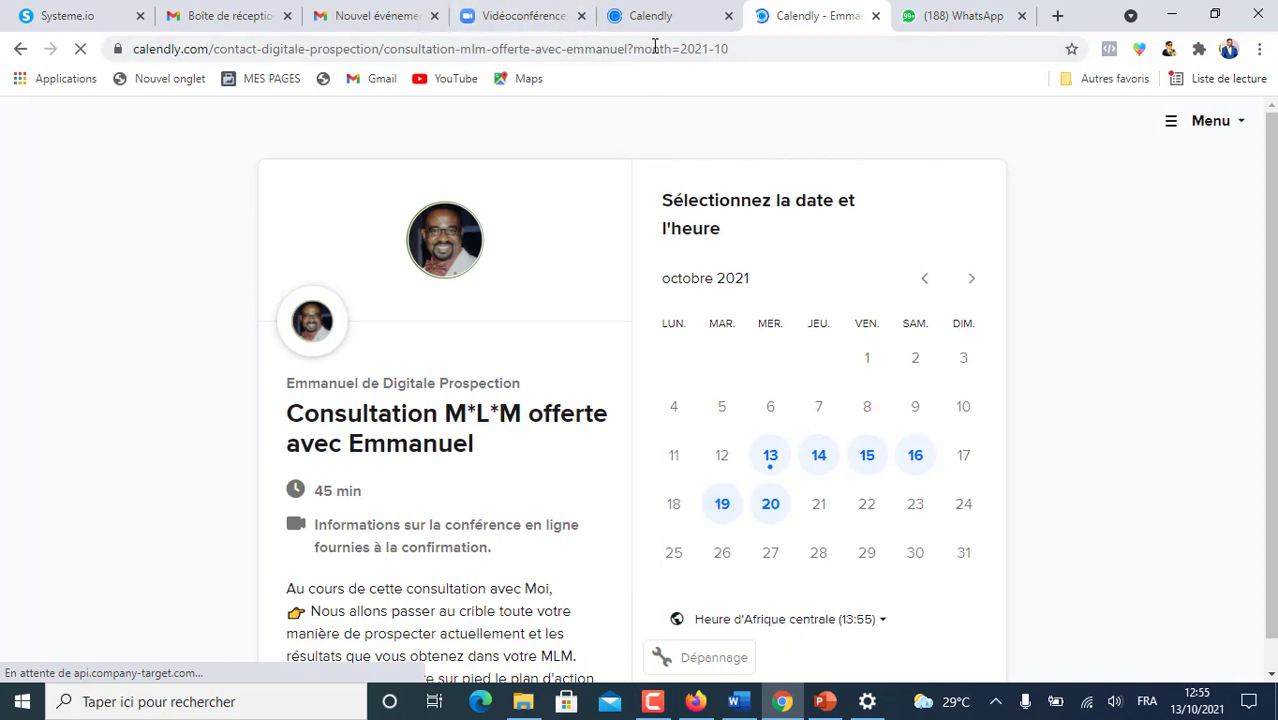
pyautogui.click(676, 15)
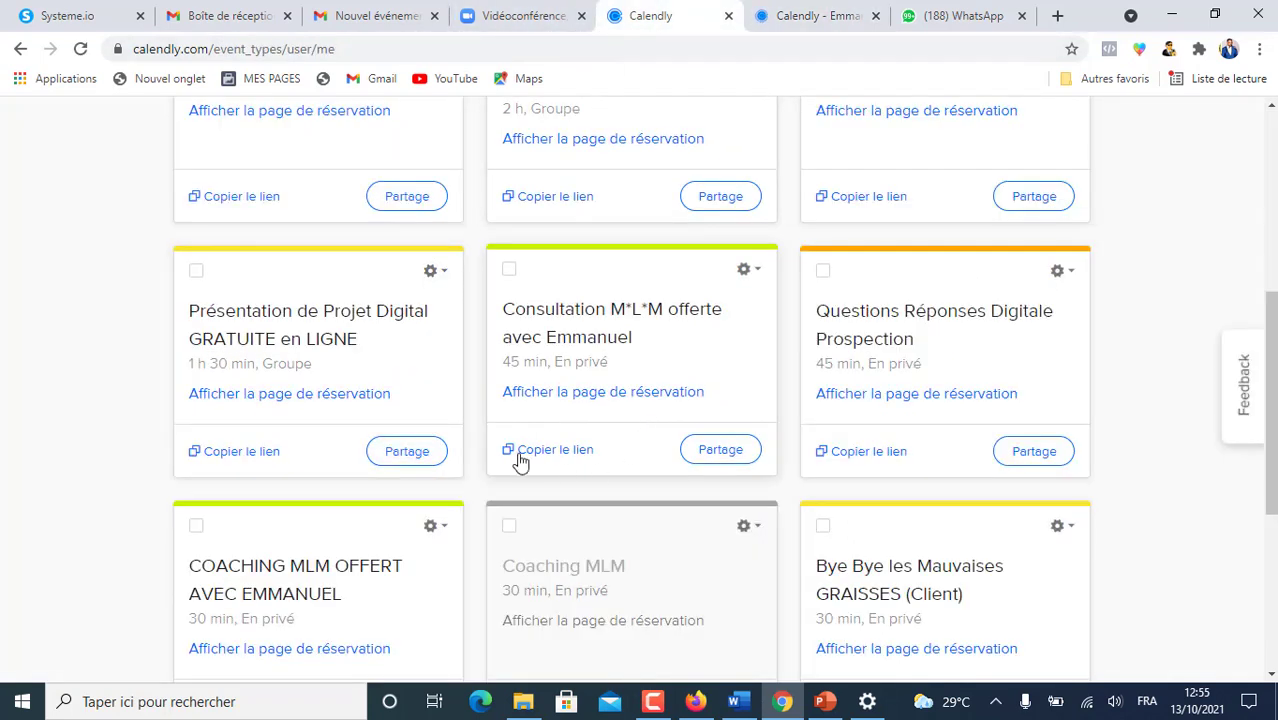
pyautogui.scroll(4, 724, 358)
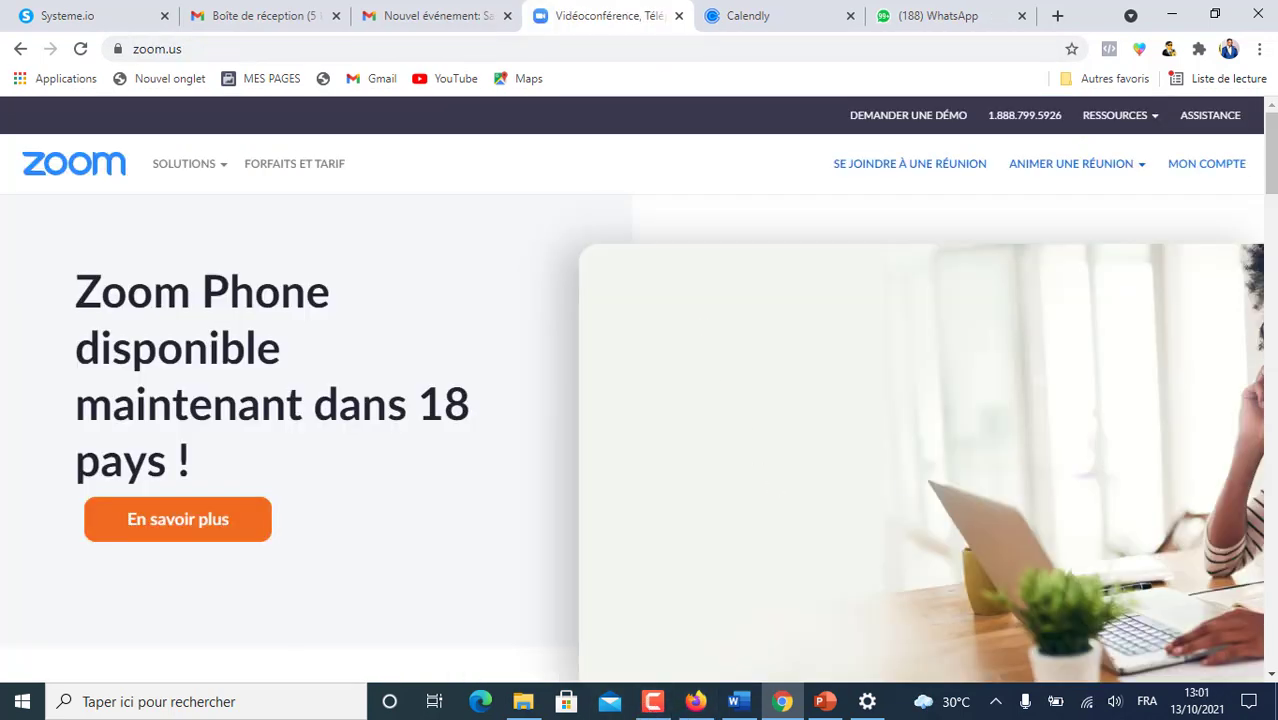
# - Load zoom.us in a new browser tab
pyautogui.scroll(-3, 468, 371)
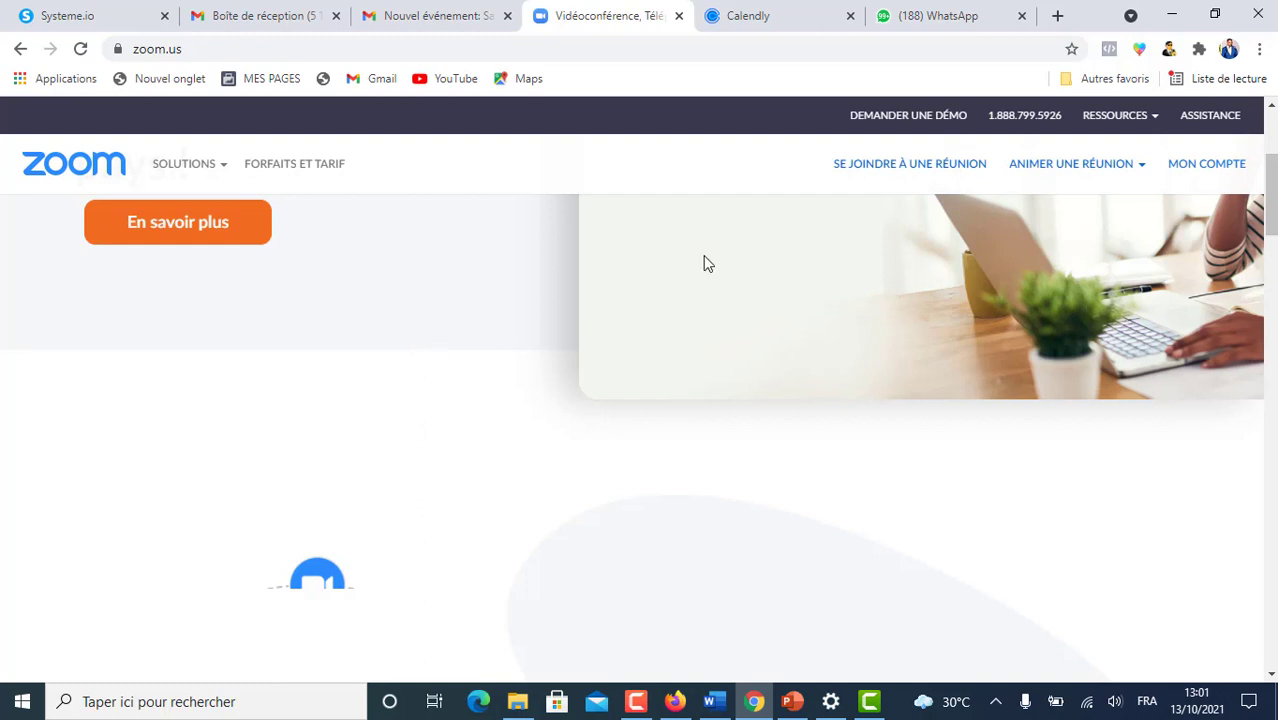
pyautogui.scroll(3, 748, 437)
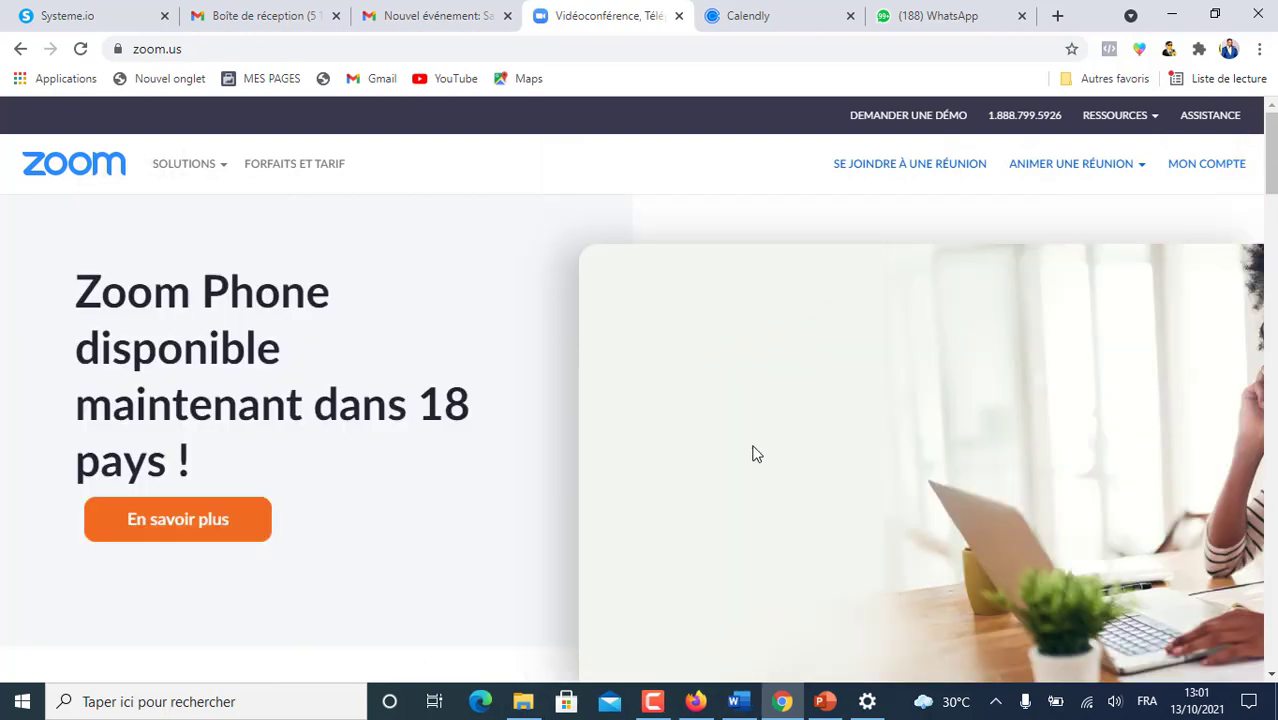
pyautogui.scroll(-3, 468, 368)
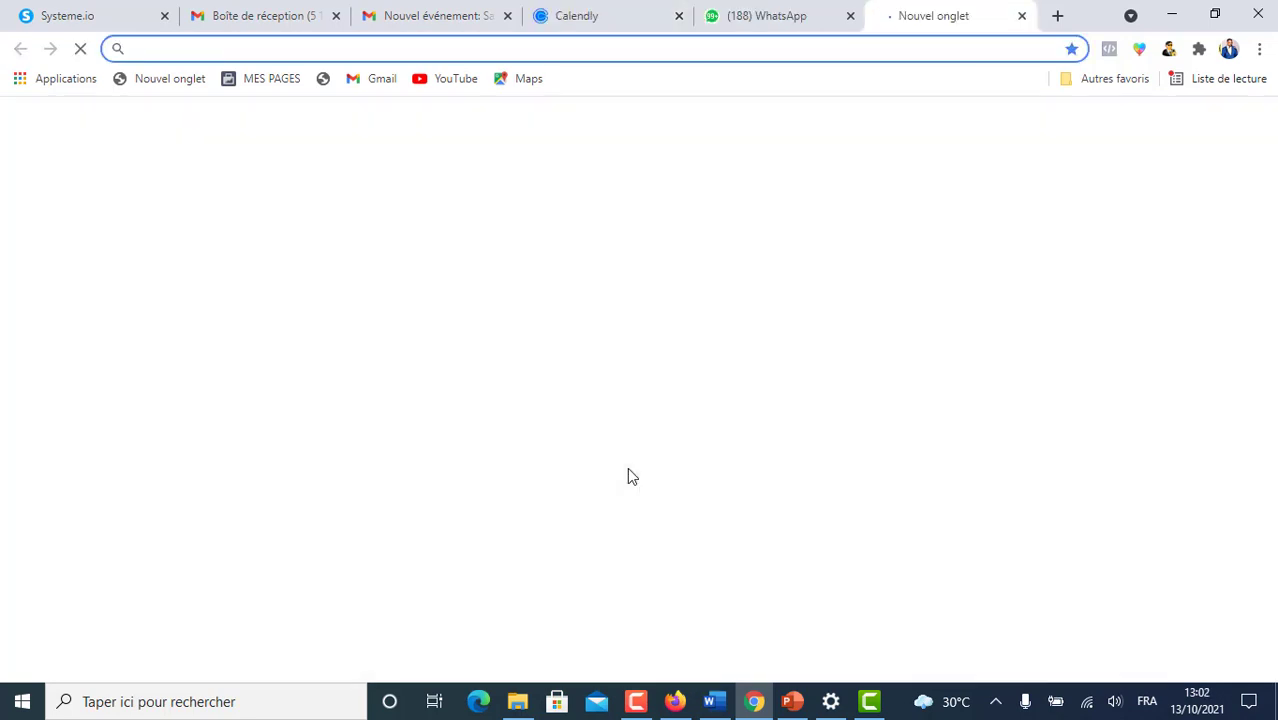
pyautogui.write('z')
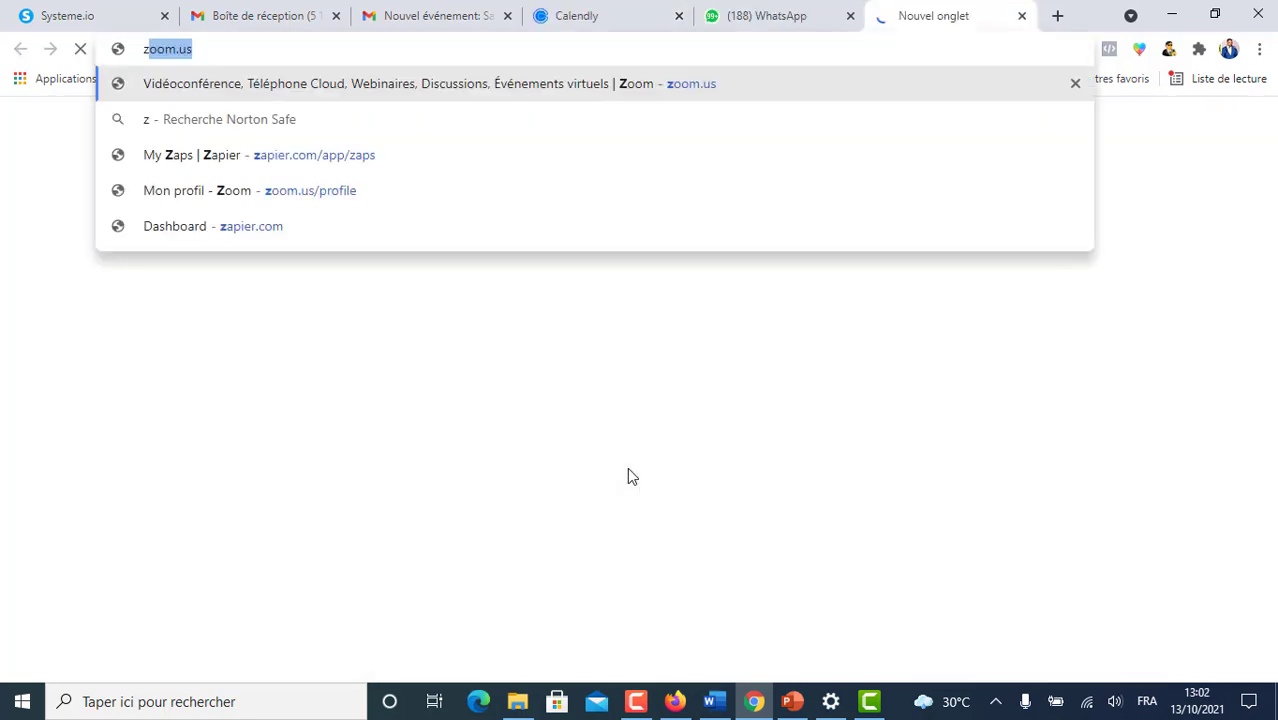
pyautogui.write('oom.us')
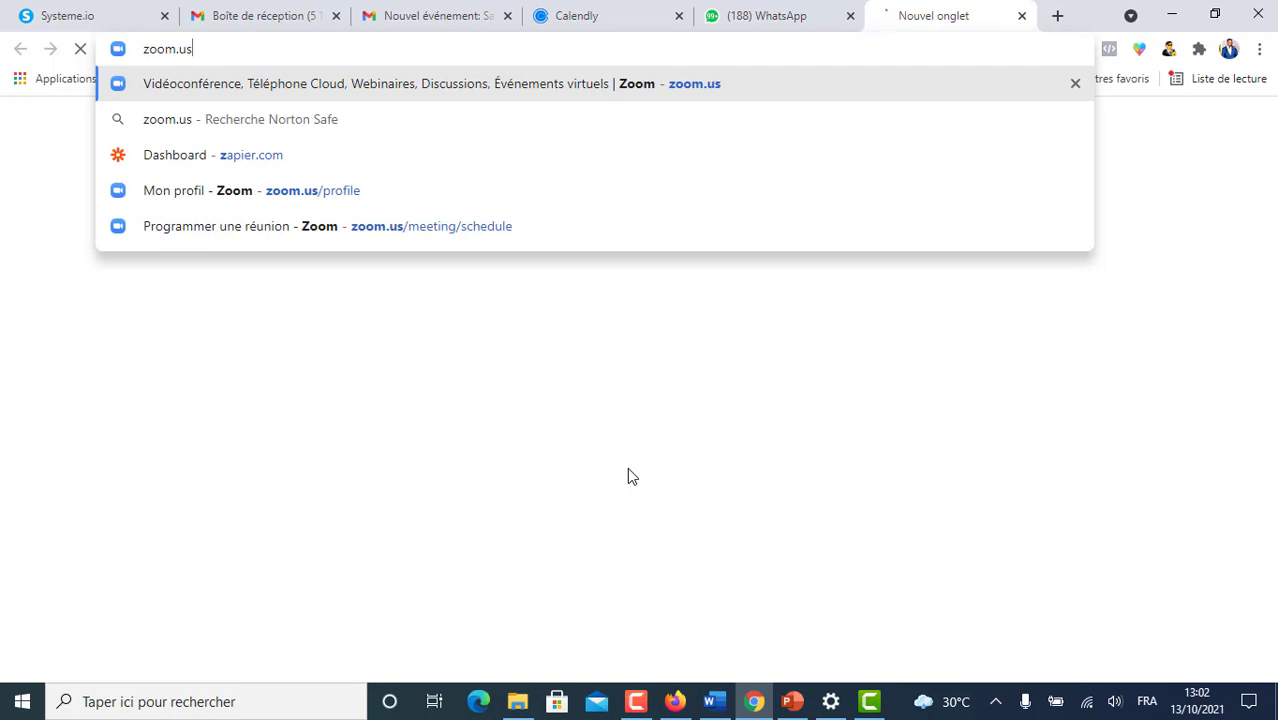
pyautogui.press('Return')
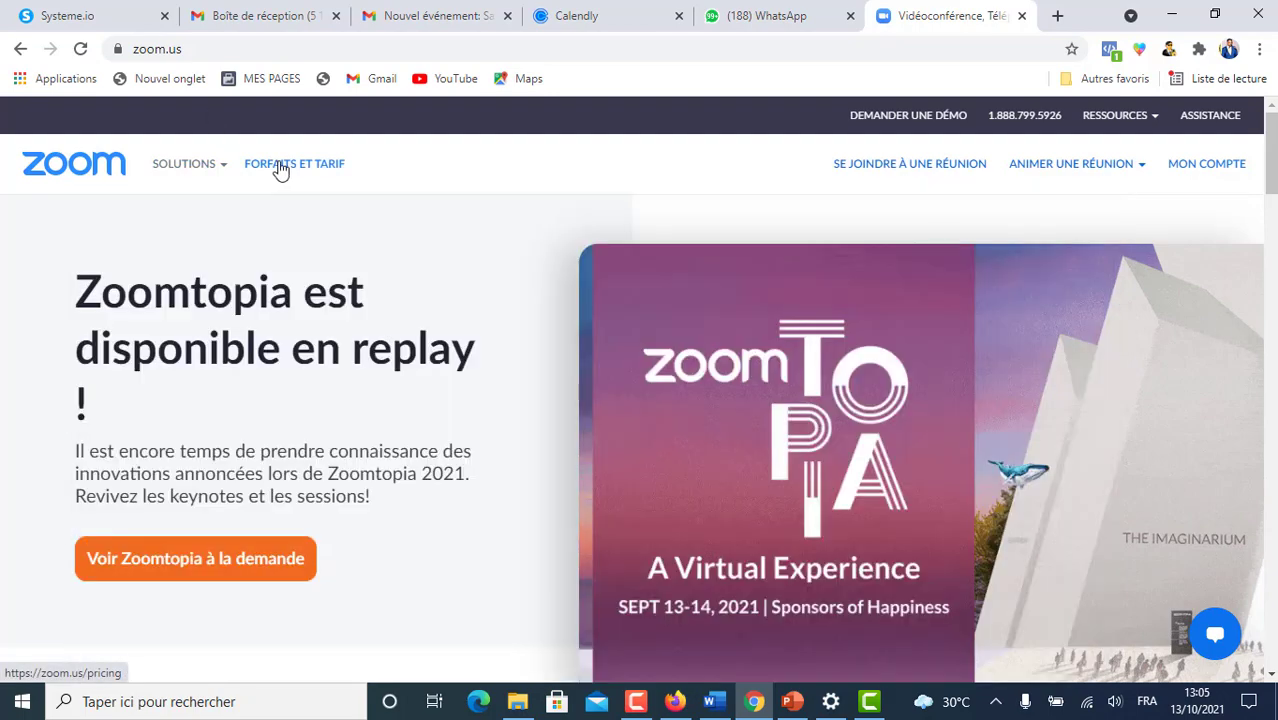
pyautogui.click(277, 168)
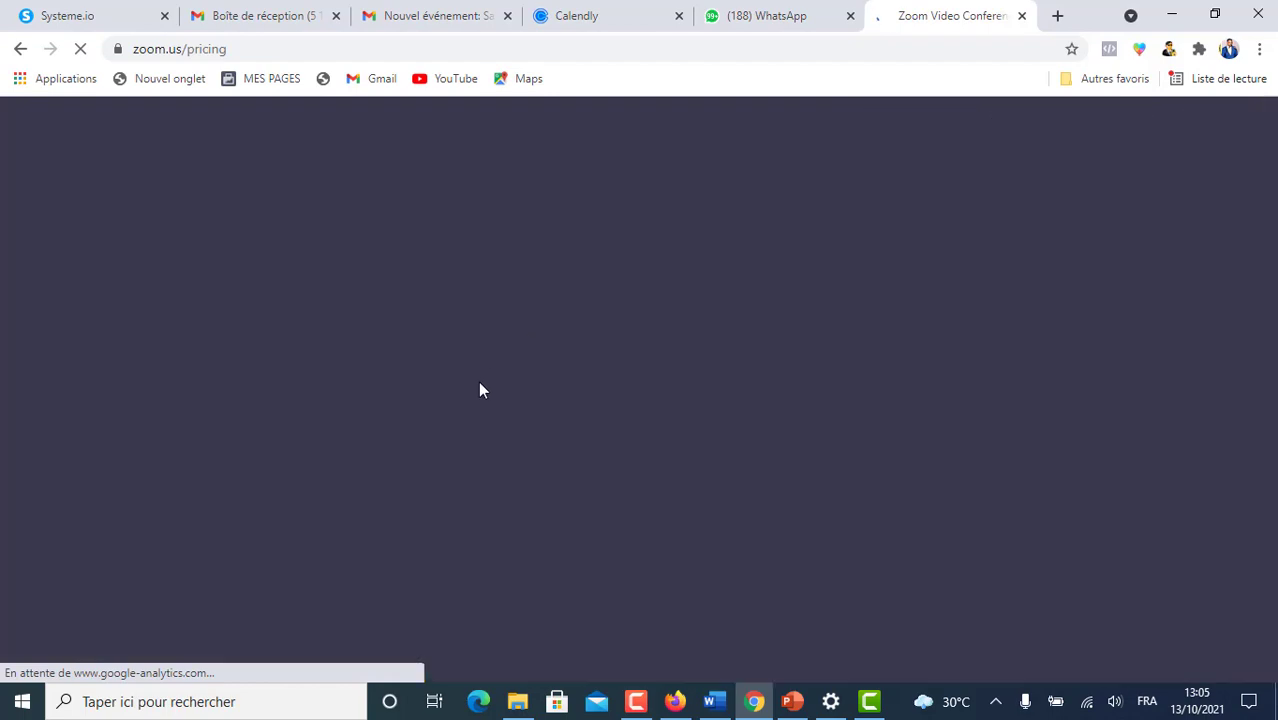
pyautogui.scroll(-3, 483, 390)
pyautogui.scroll(3, 491, 403)
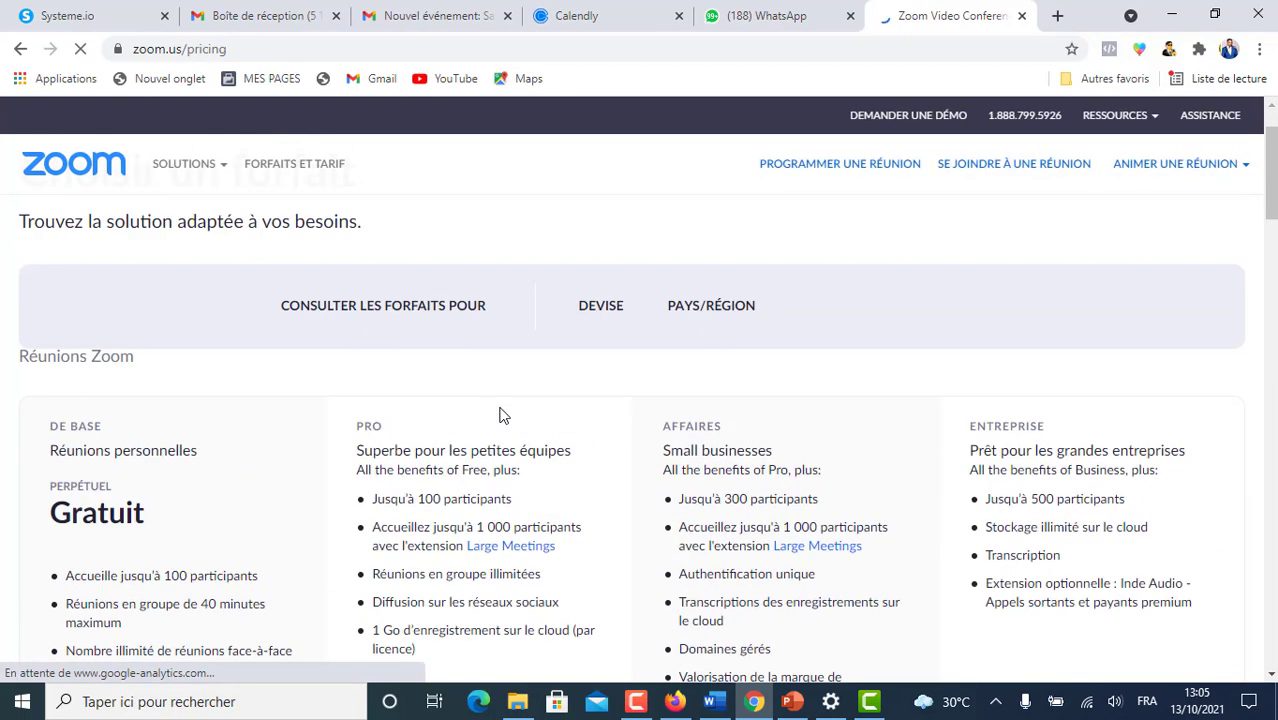
pyautogui.scroll(-4, 541, 422)
pyautogui.scroll(-2, 541, 430)
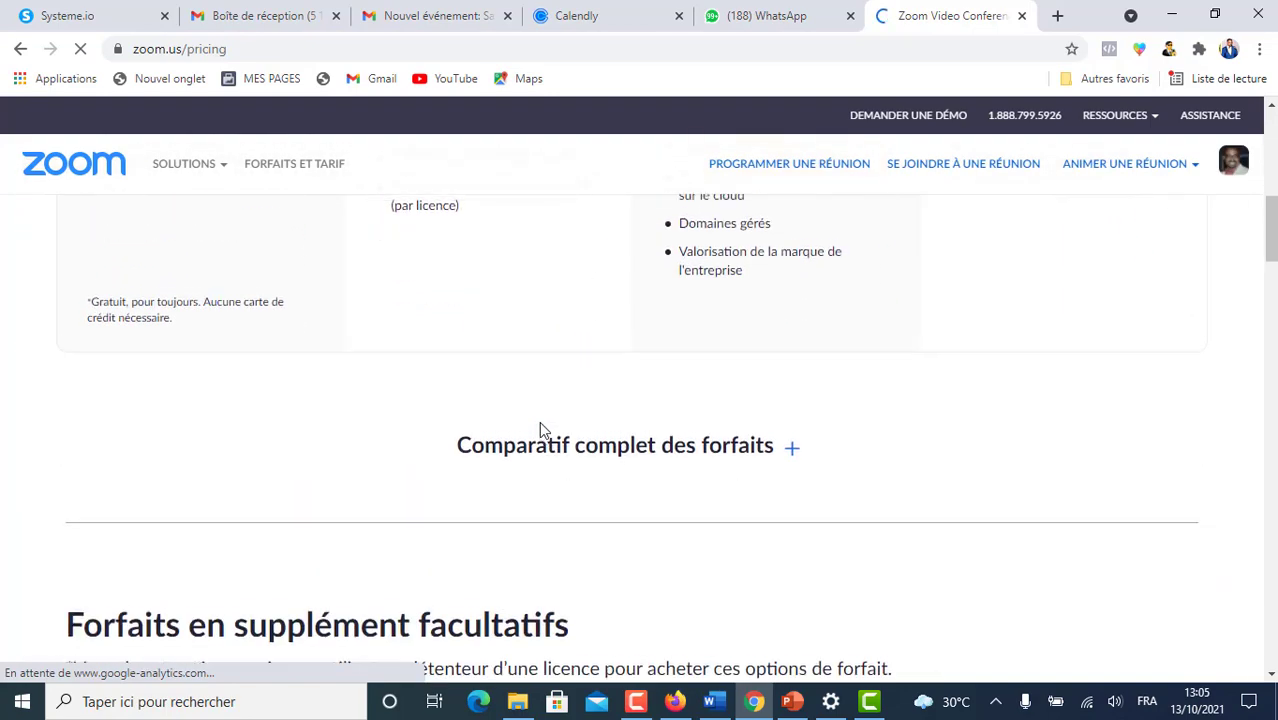
pyautogui.scroll(5, 541, 430)
pyautogui.scroll(-1, 541, 430)
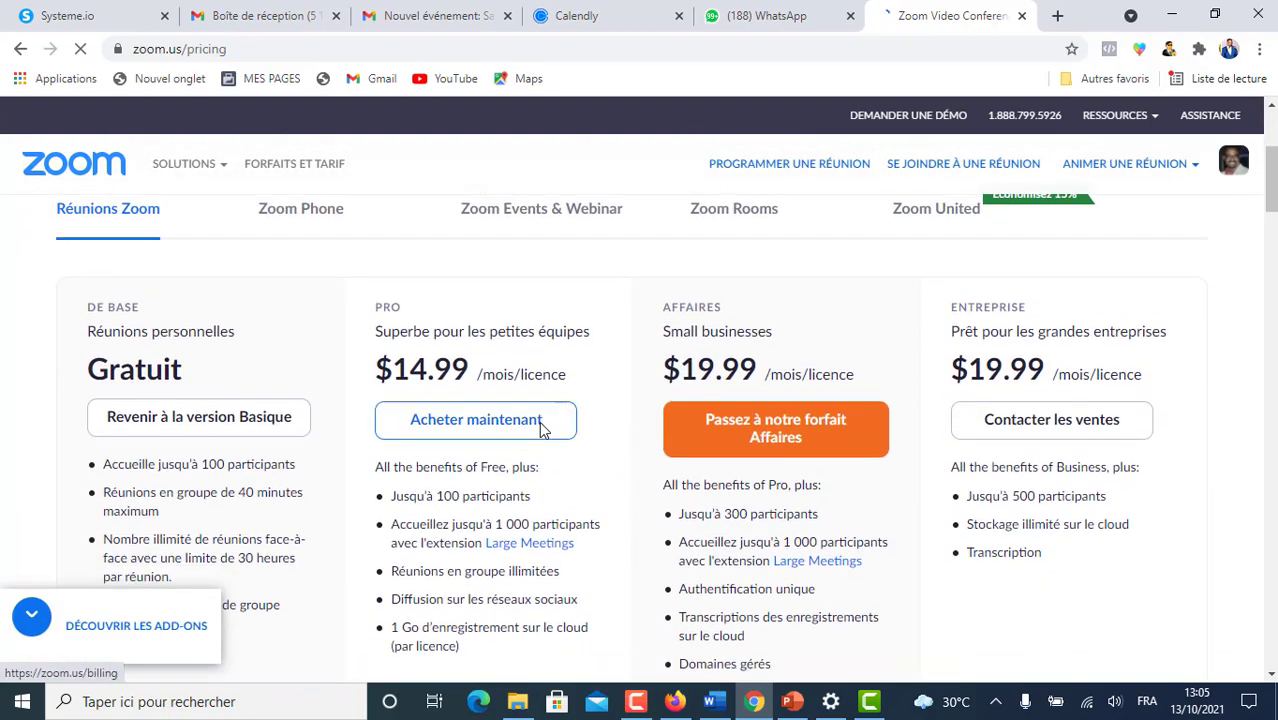
pyautogui.scroll(-2, 520, 432)
pyautogui.scroll(3, 503, 438)
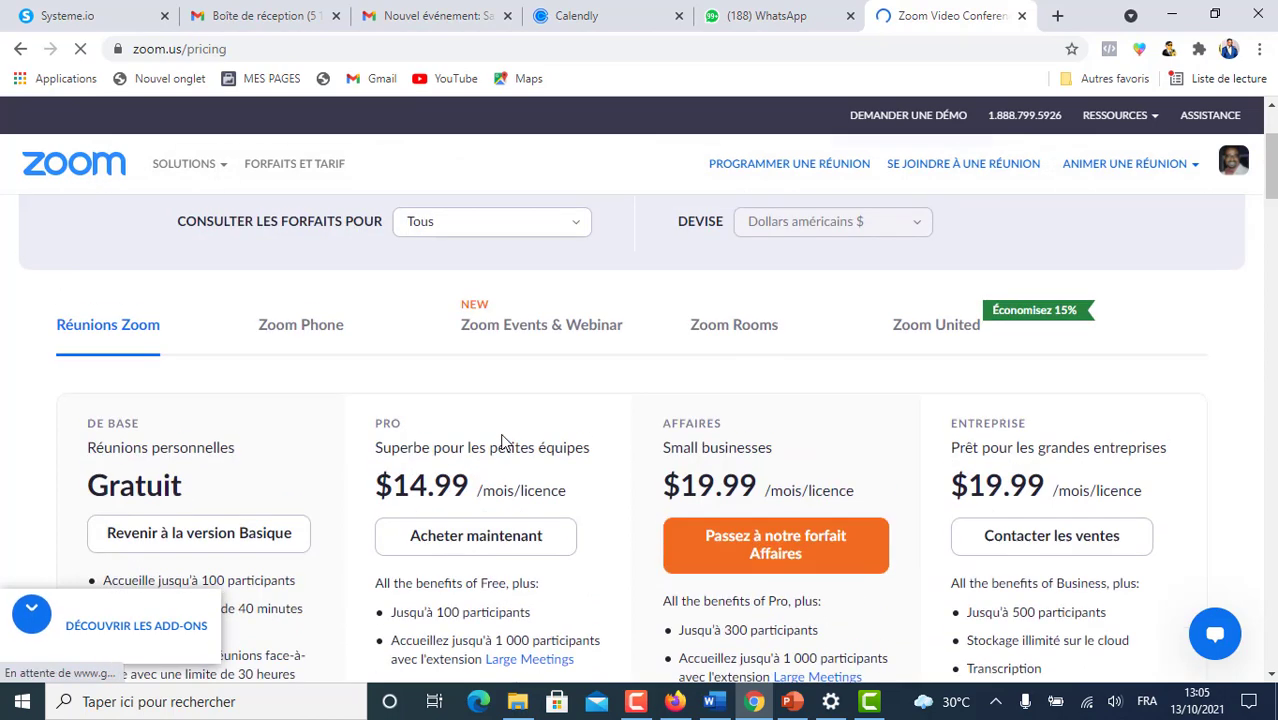
pyautogui.scroll(-2, 503, 441)
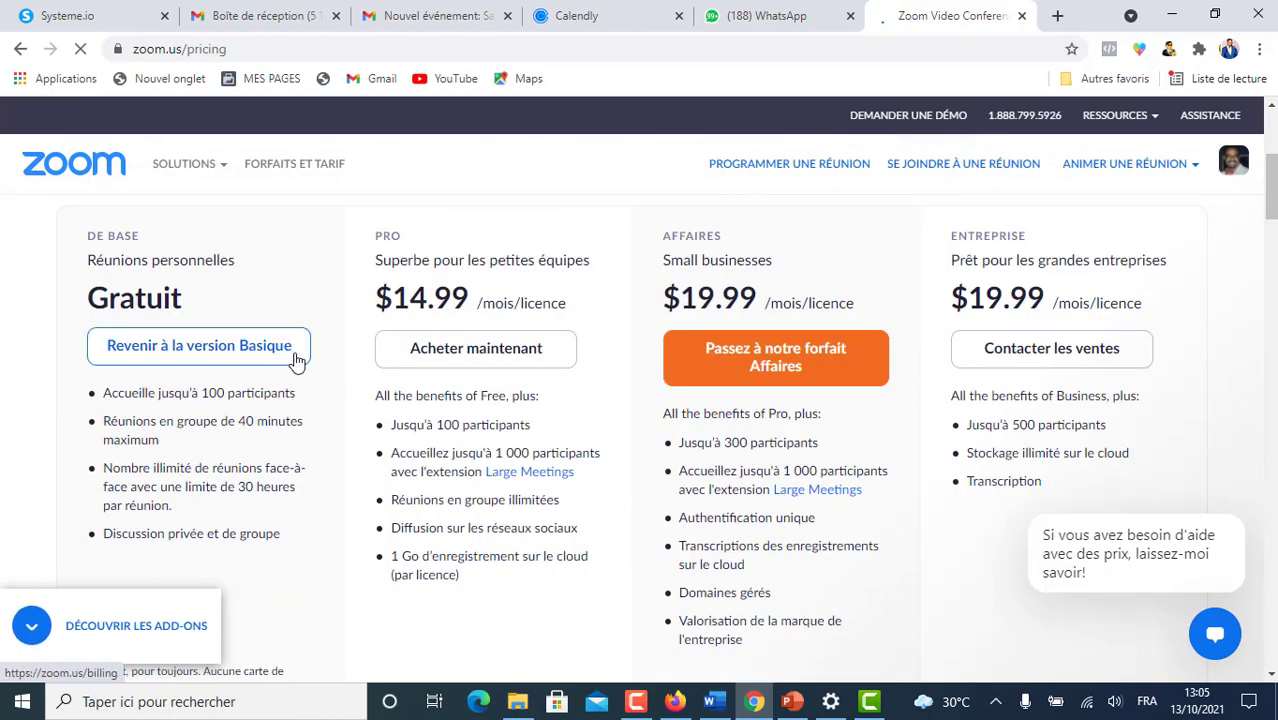
pyautogui.scroll(-1, 275, 468)
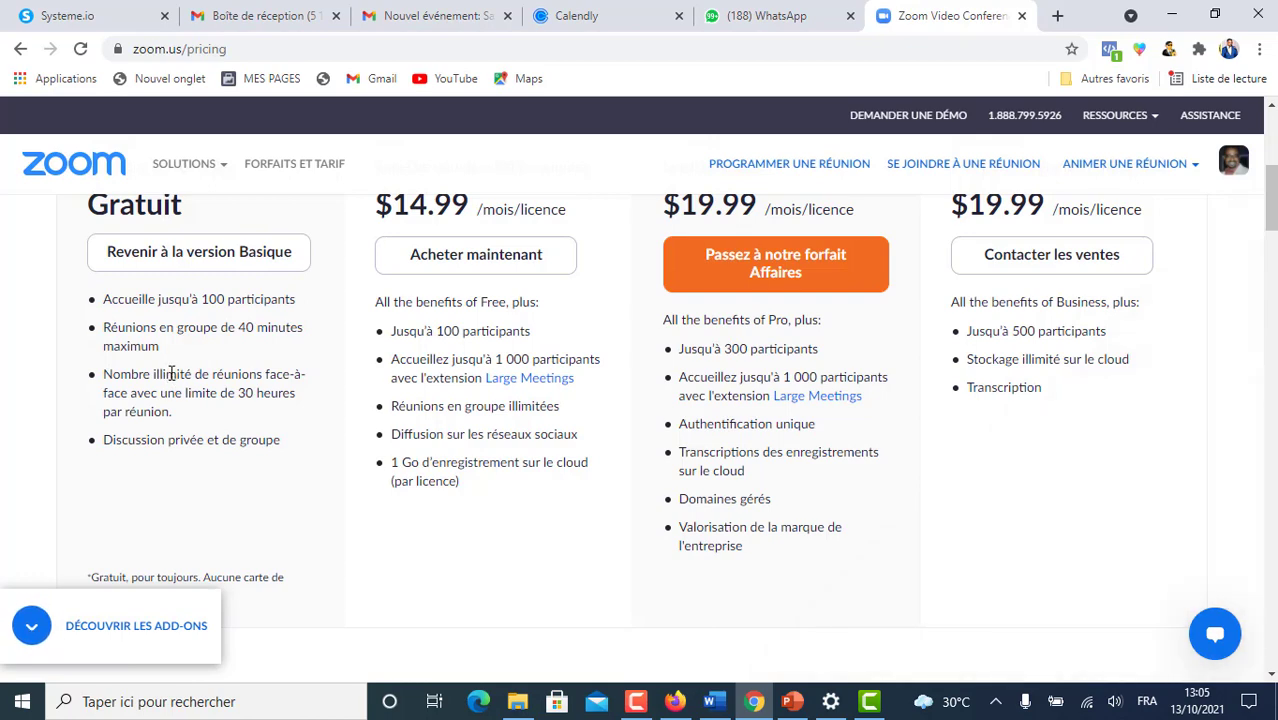
pyautogui.scroll(-1, 578, 512)
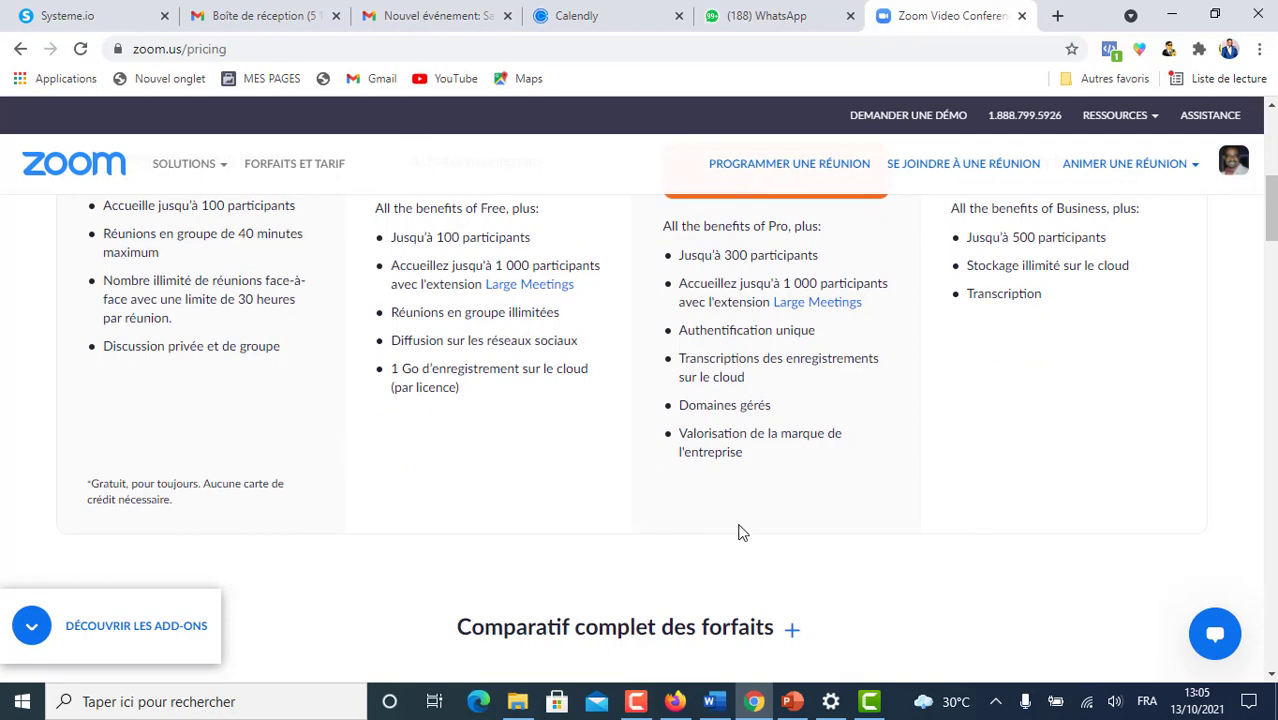
pyautogui.scroll(2, 738, 531)
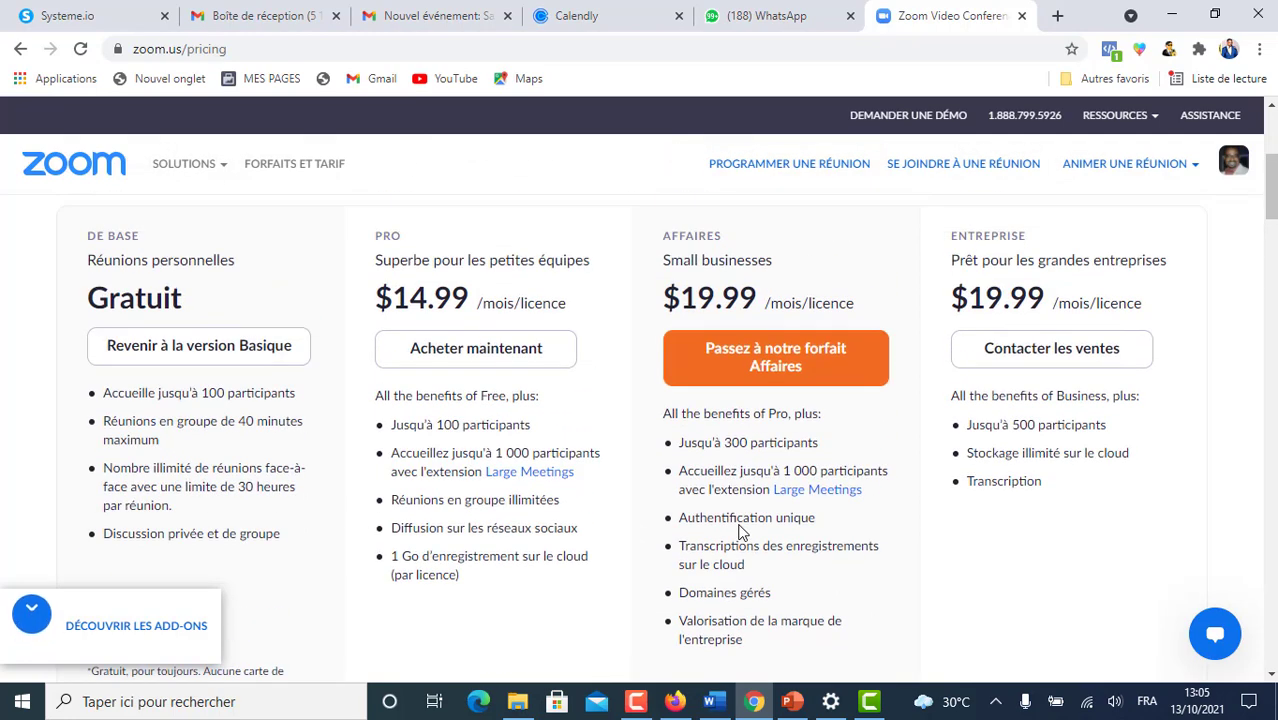
pyautogui.scroll(-5, 534, 448)
pyautogui.scroll(5, 534, 457)
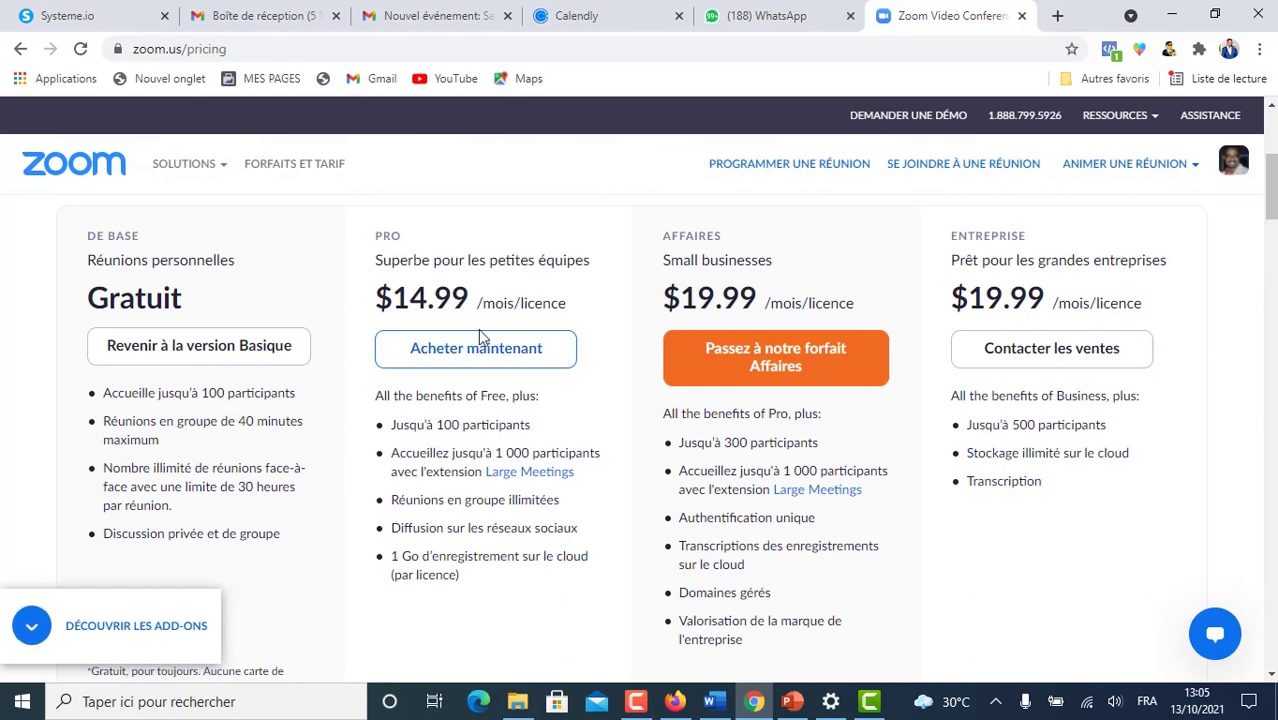
pyautogui.scroll(-2, 167, 376)
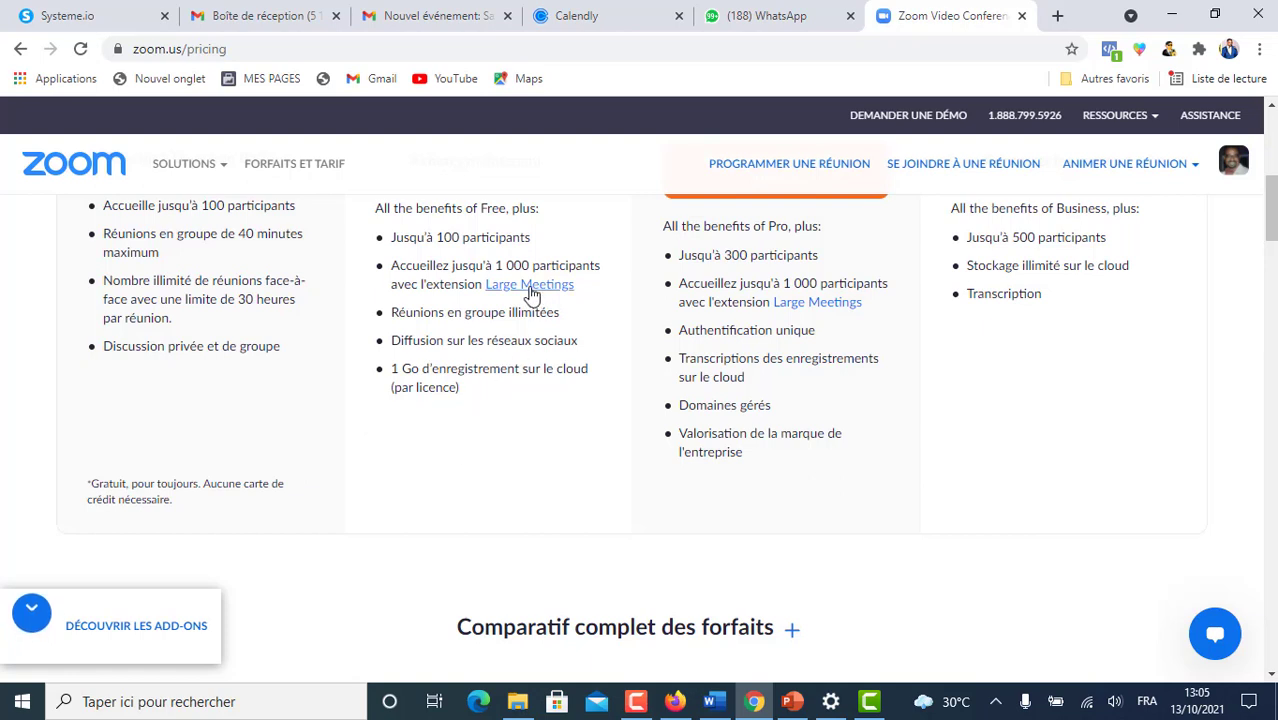
pyautogui.scroll(2, 575, 461)
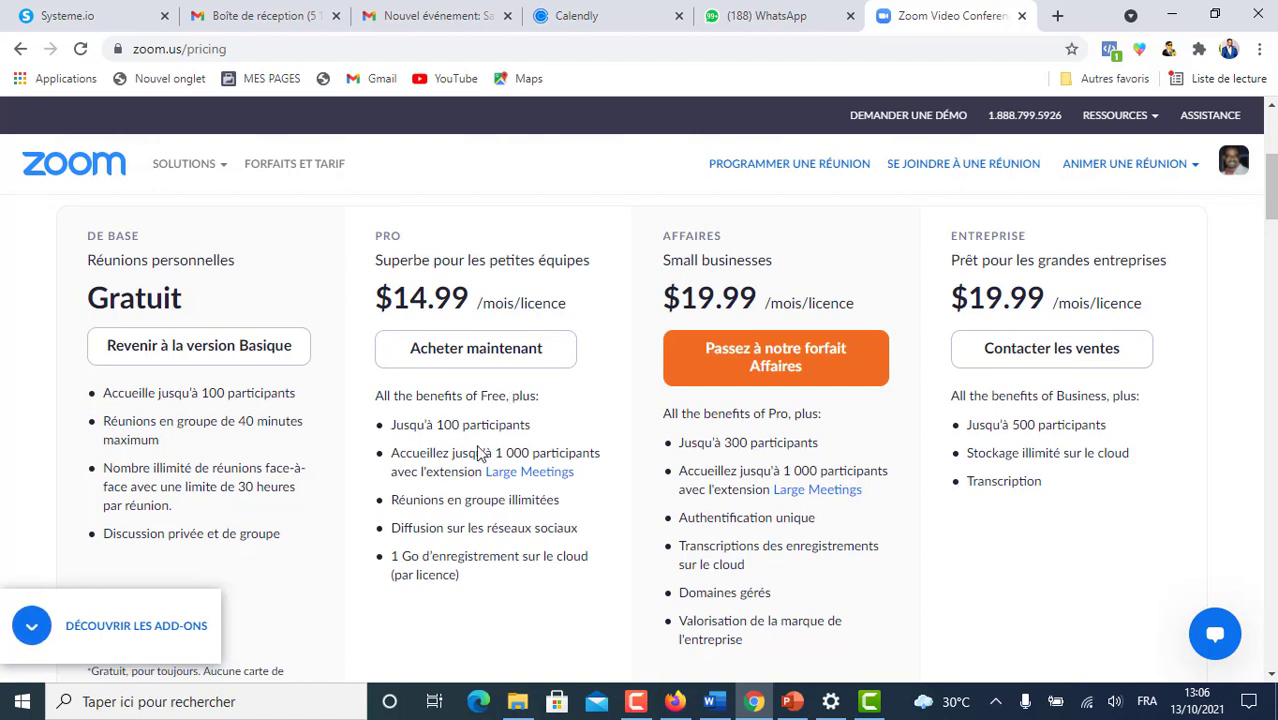
pyautogui.scroll(1, 478, 452)
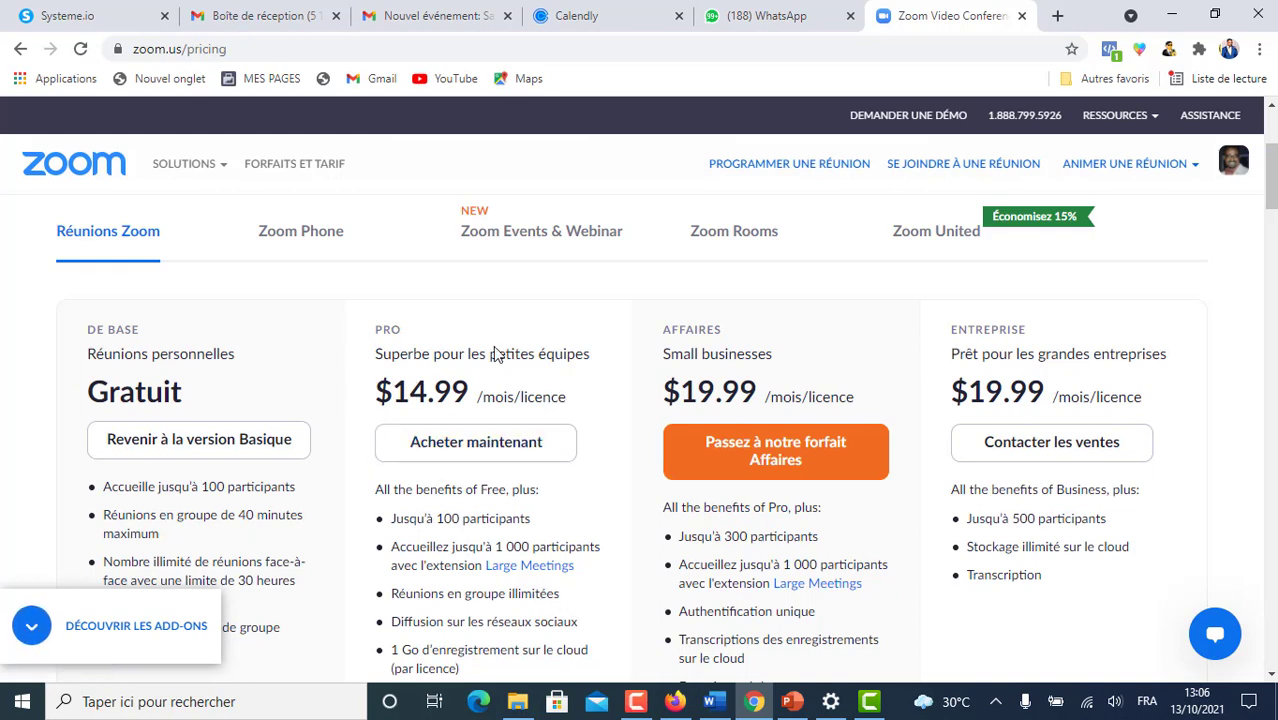
pyautogui.scroll(1, 512, 417)
pyautogui.scroll(1, 509, 416)
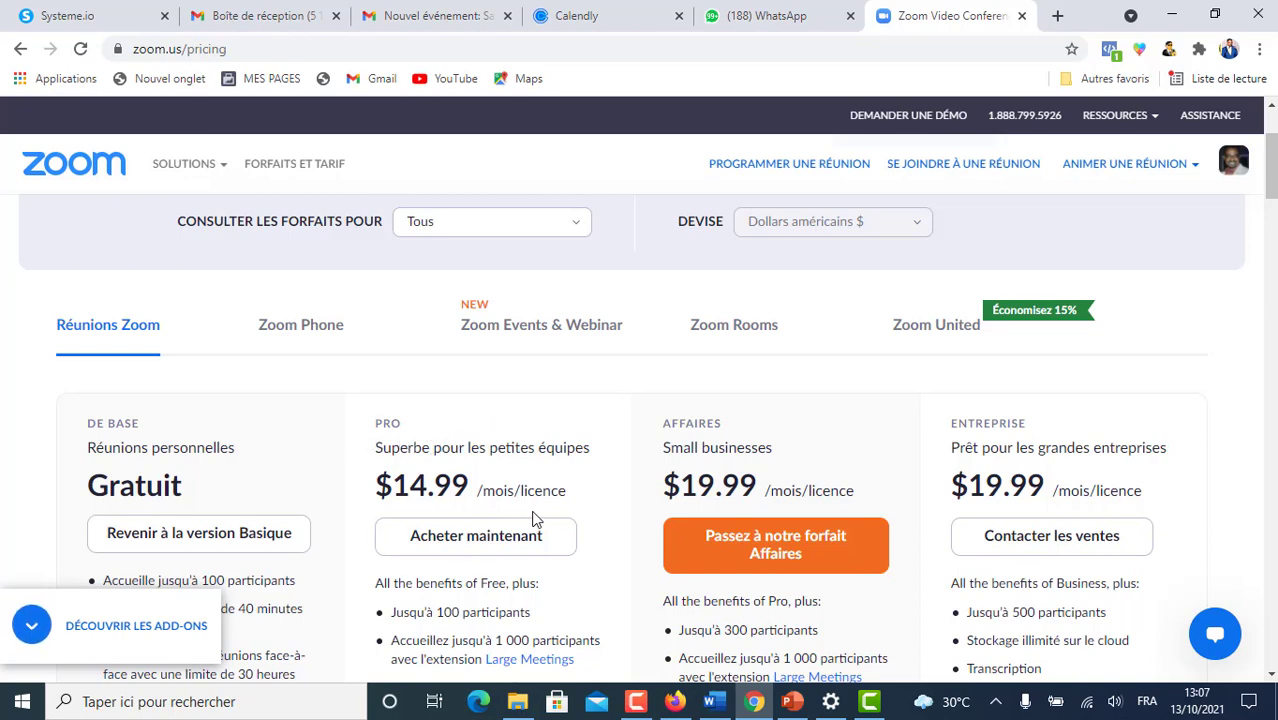
pyautogui.scroll(-1, 498, 452)
pyautogui.scroll(1, 498, 452)
pyautogui.scroll(-3, 498, 452)
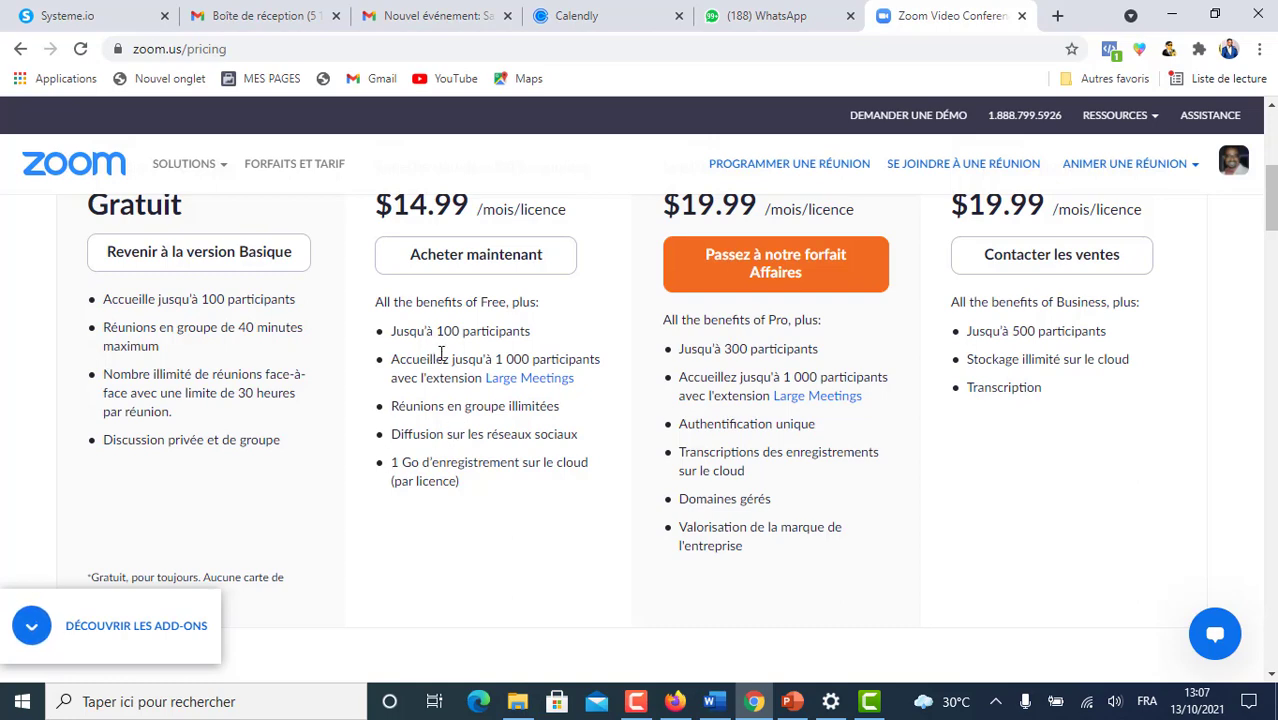
pyautogui.scroll(-1, 503, 376)
pyautogui.scroll(3, 502, 365)
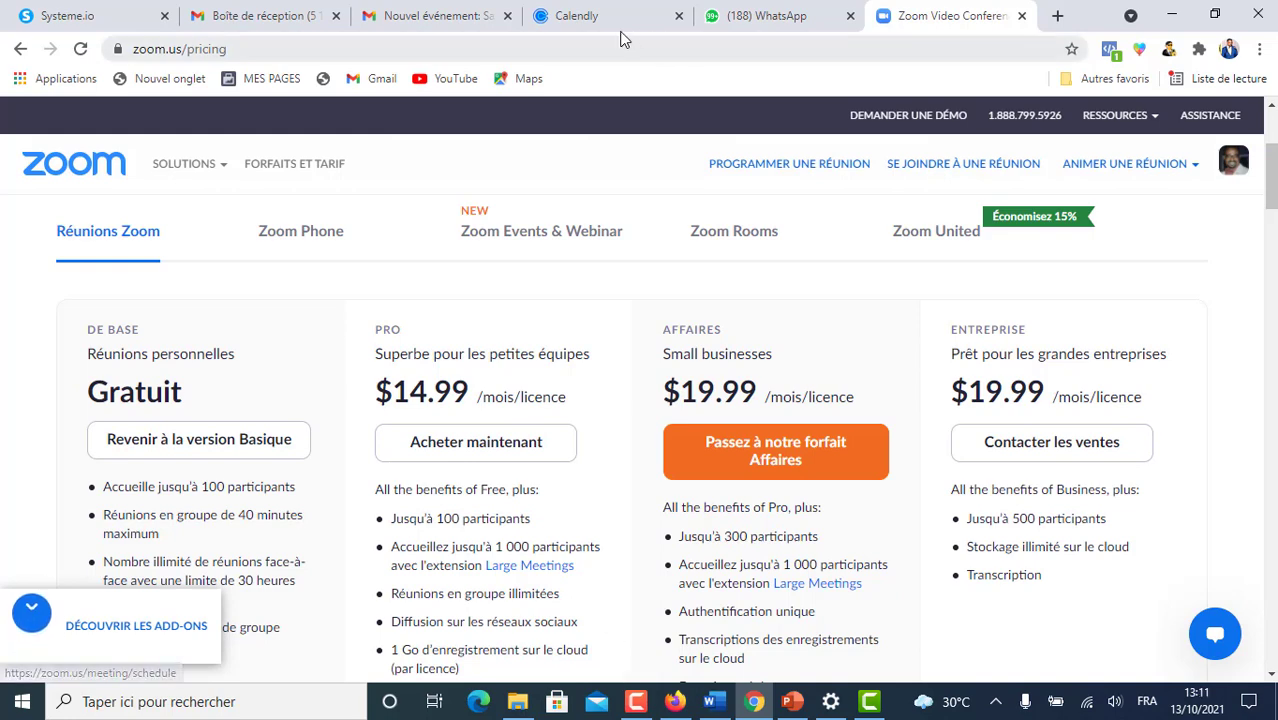
# - Copy the Calendly API key from the Intégrations page
pyautogui.click(630, 18)
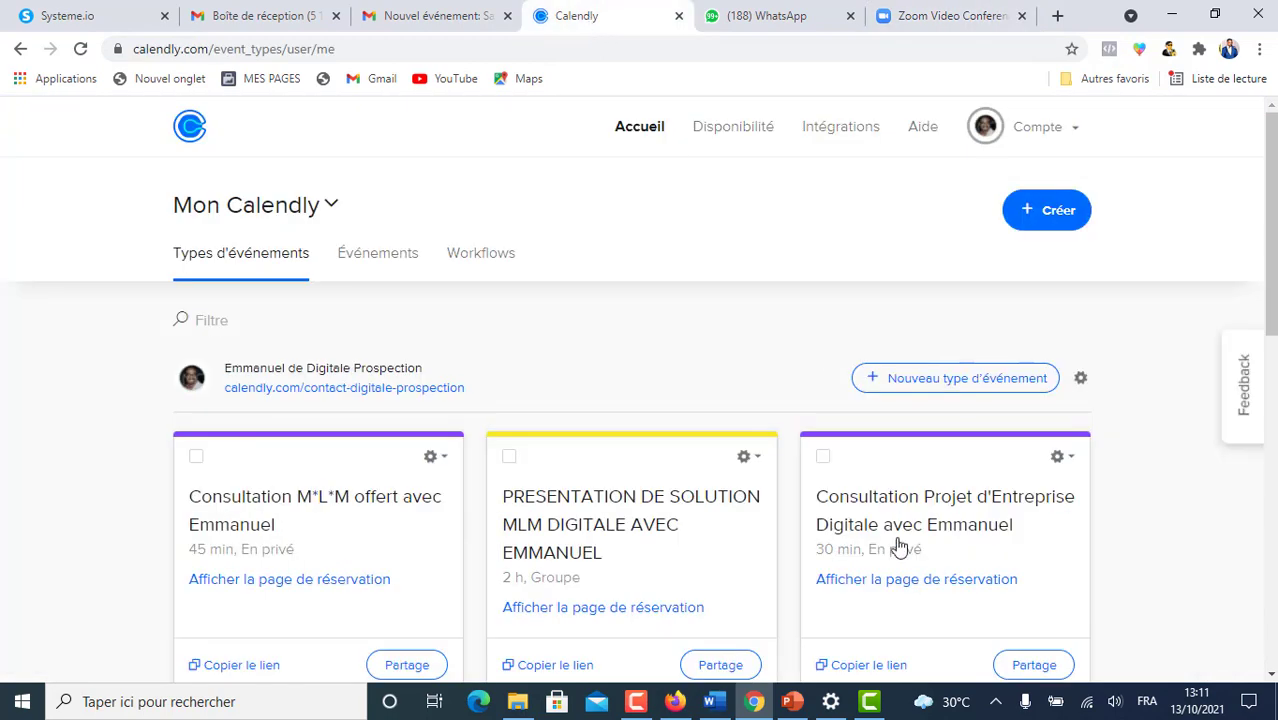
pyautogui.click(848, 132)
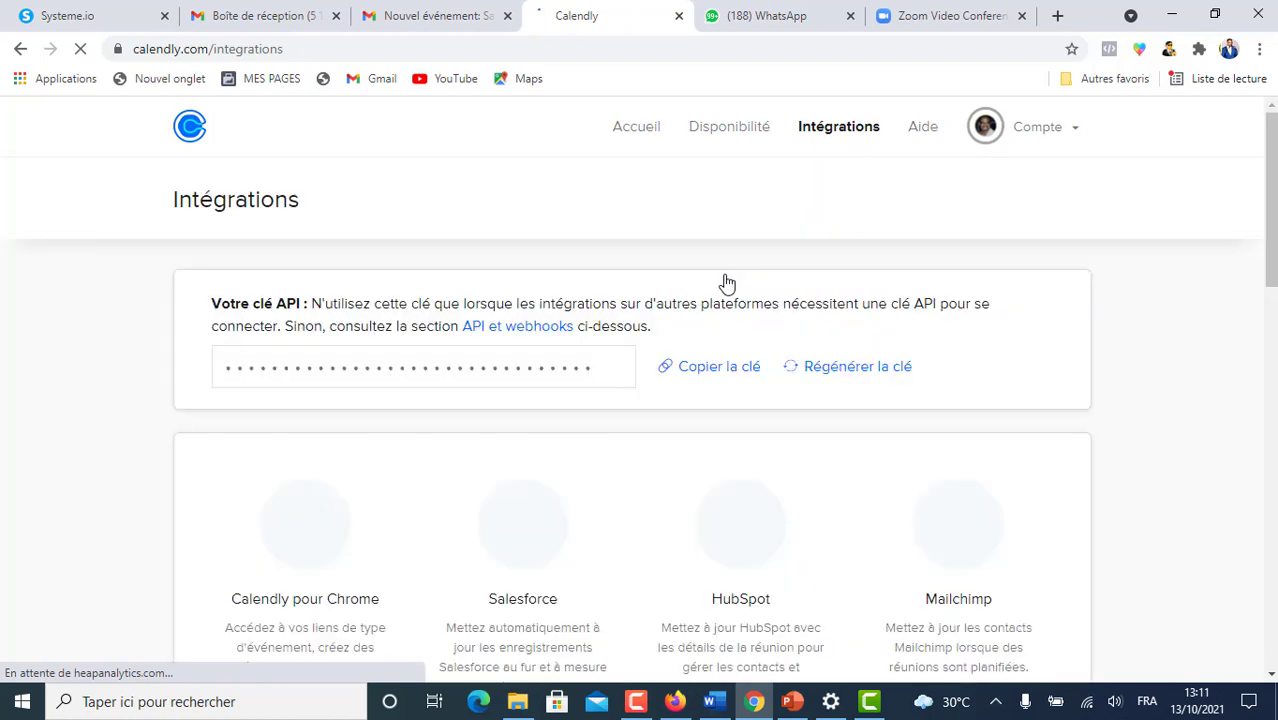
pyautogui.click(722, 370)
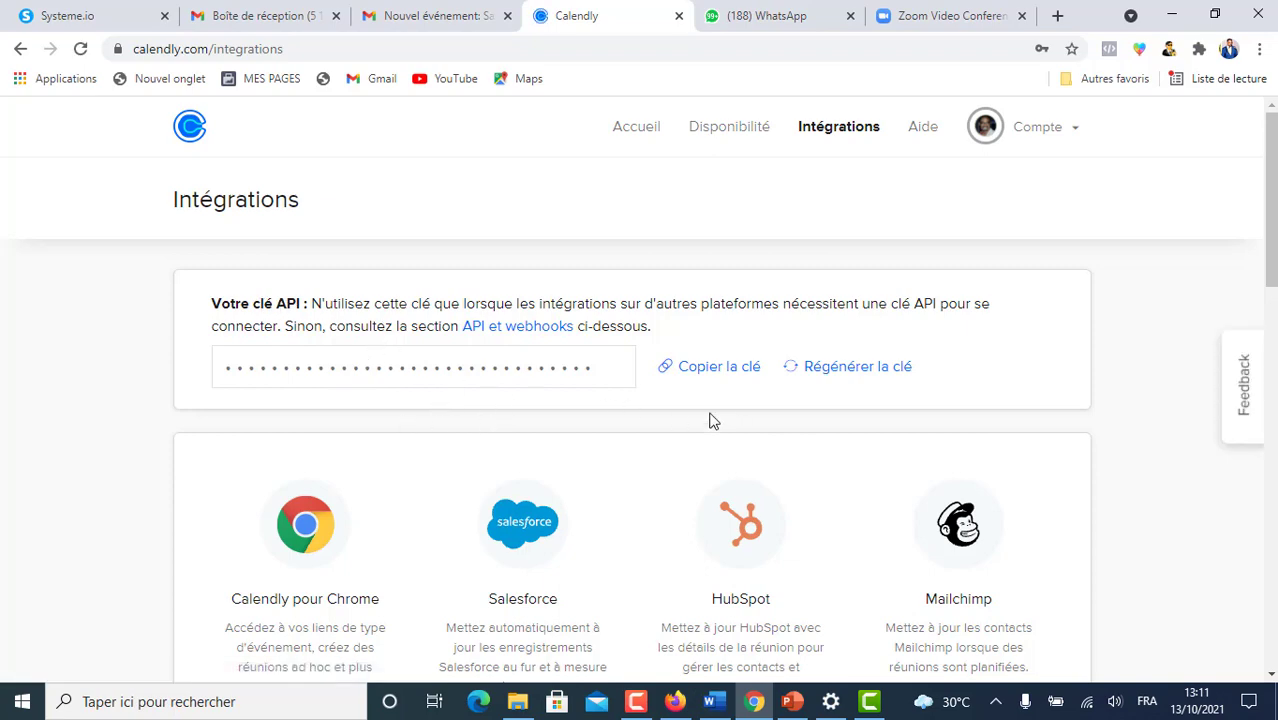
pyautogui.click(915, 16)
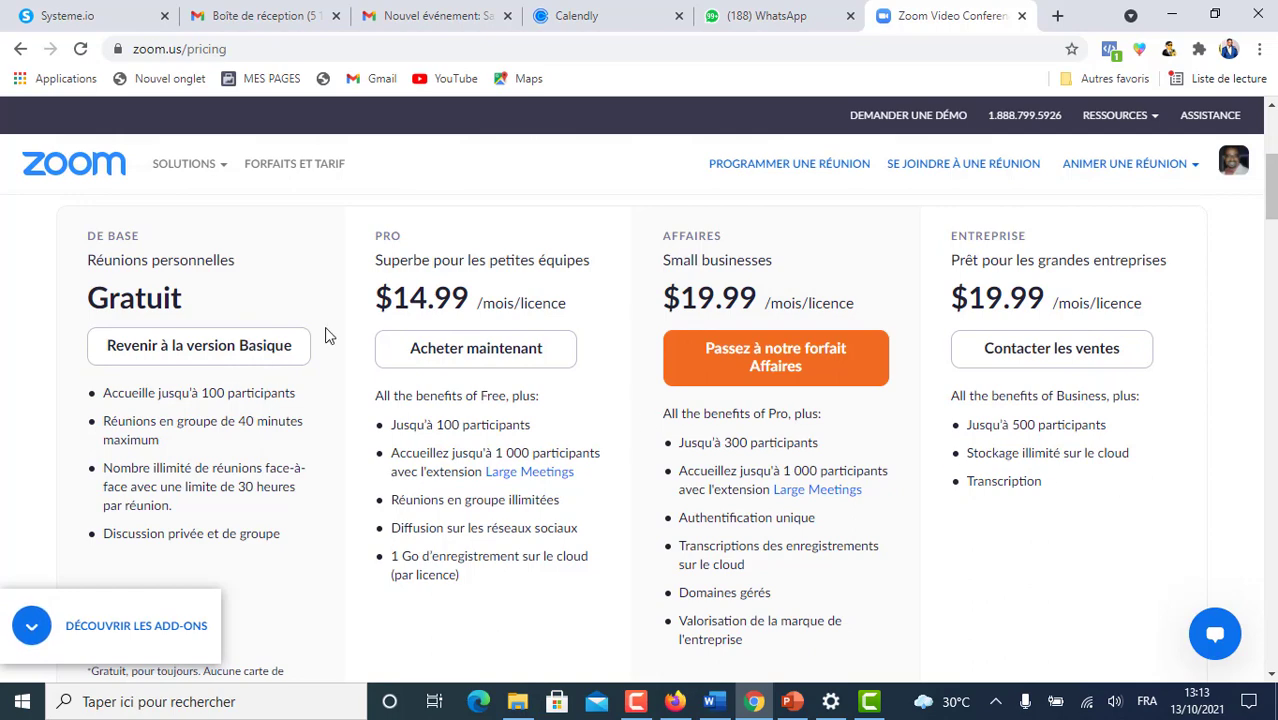
# - Step through the Zoom Pro plan purchase and Meetings upgrade pages to reach Réunions
pyautogui.click(465, 355)
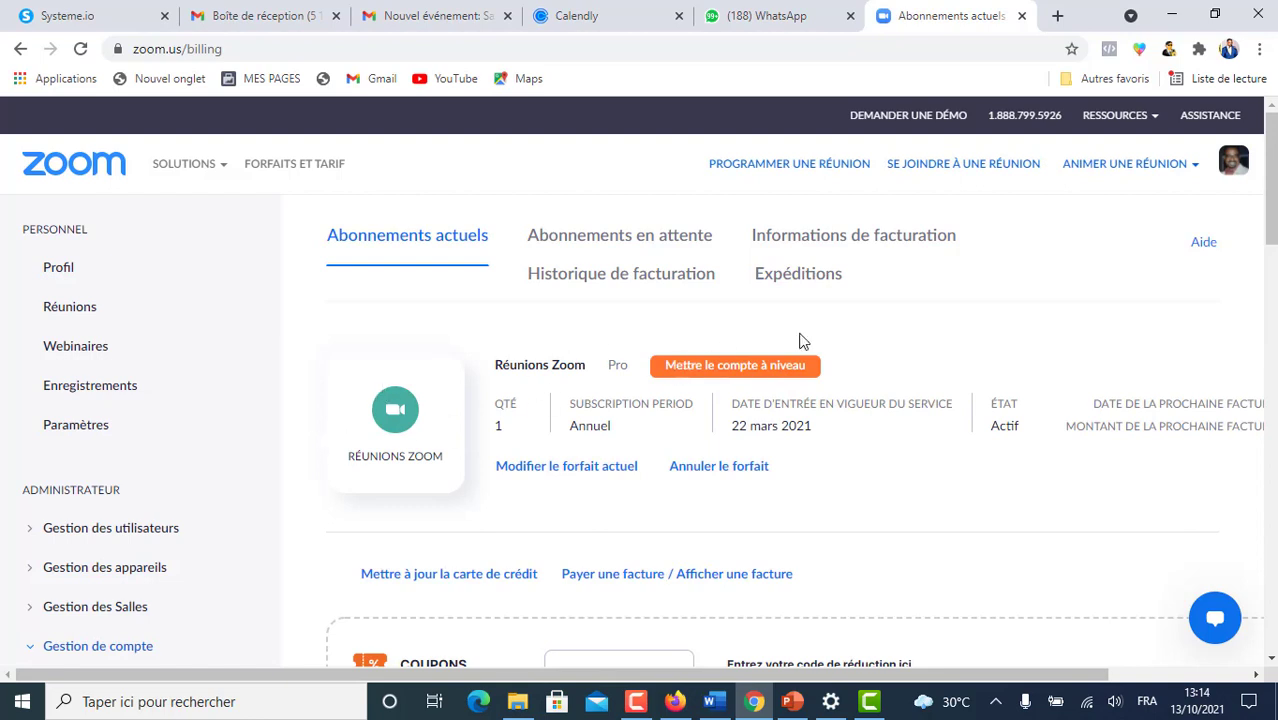
pyautogui.click(735, 367)
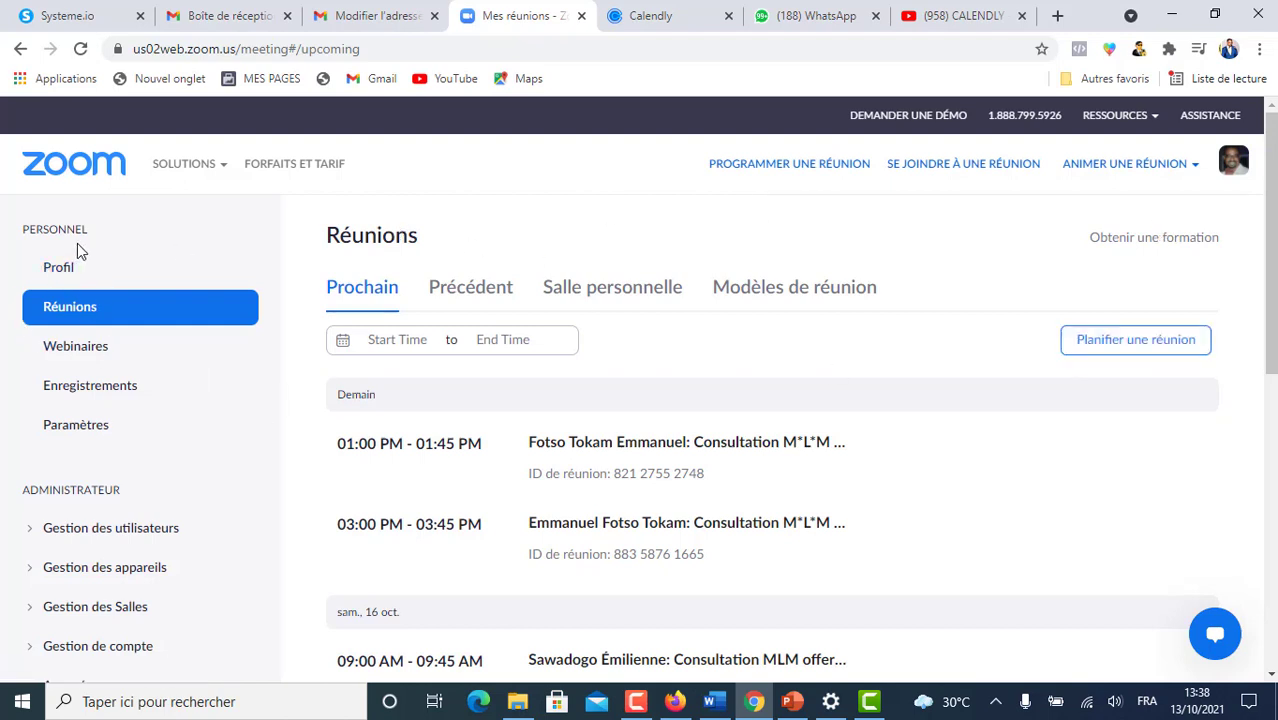
# - Scroll through the Zoom Profil sections, then return to Calendly's event types dashboard
pyautogui.click(58, 268)
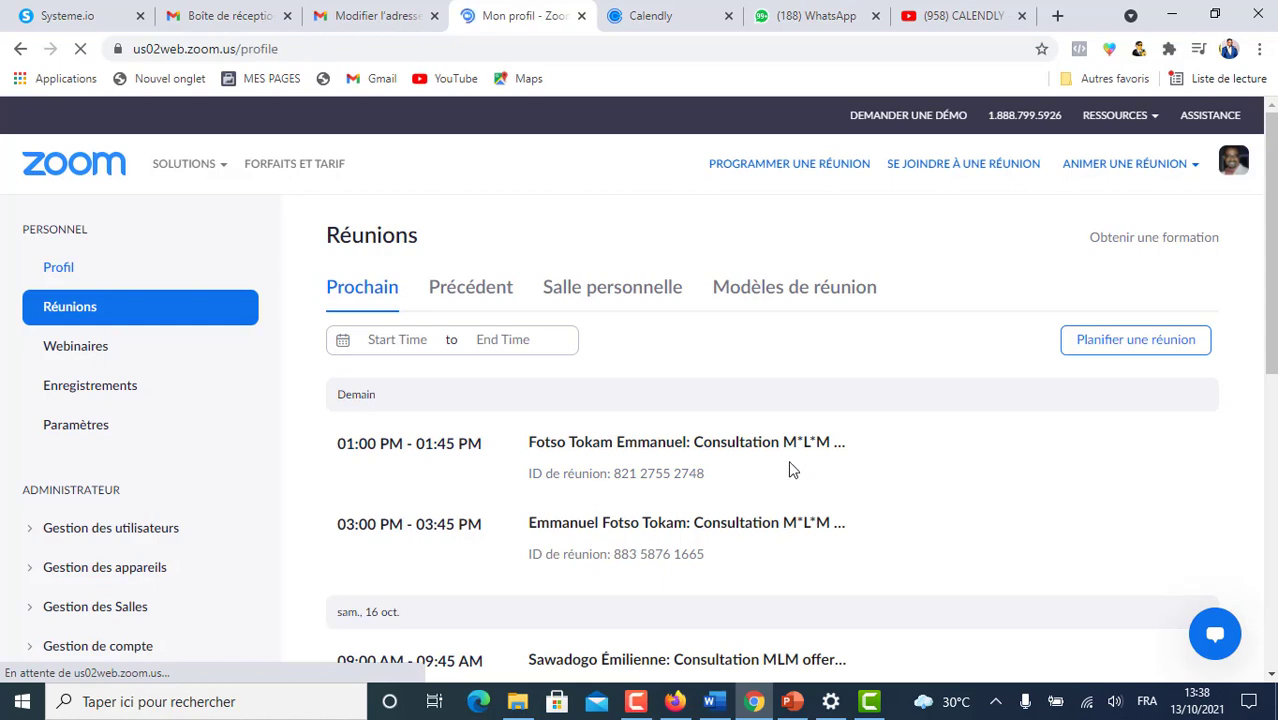
pyautogui.scroll(-1, 806, 384)
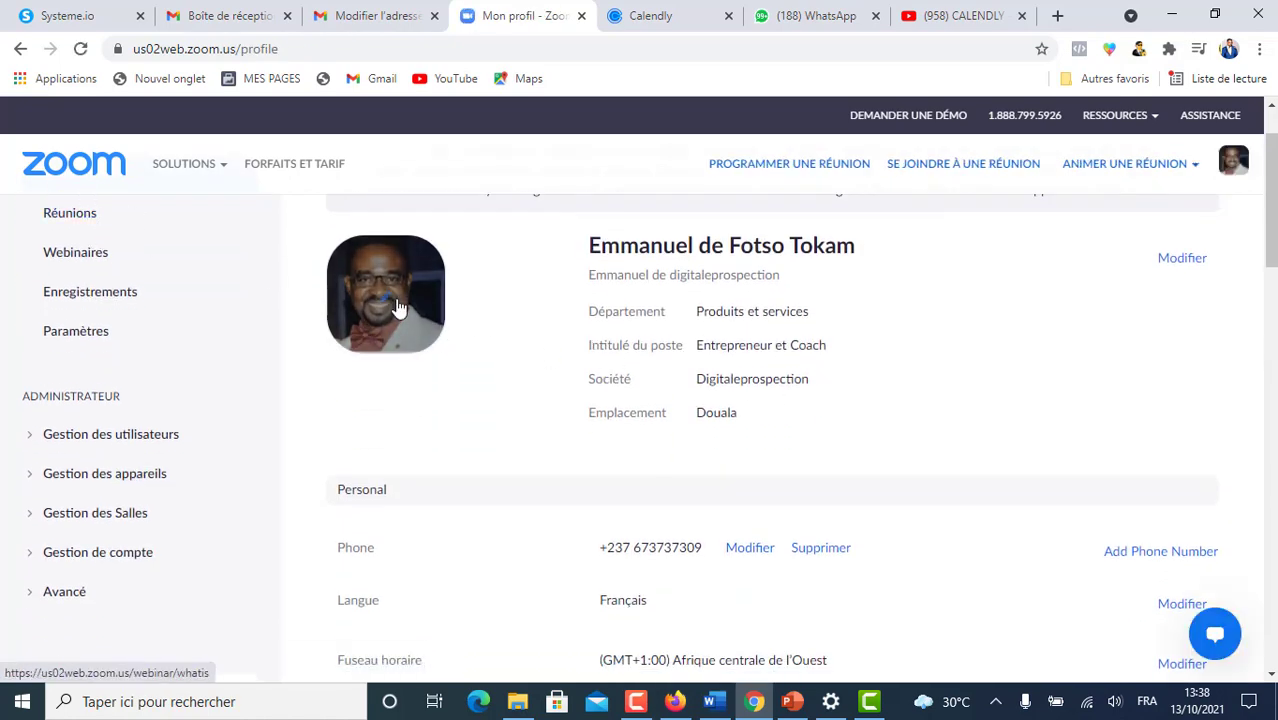
pyautogui.scroll(1, 571, 374)
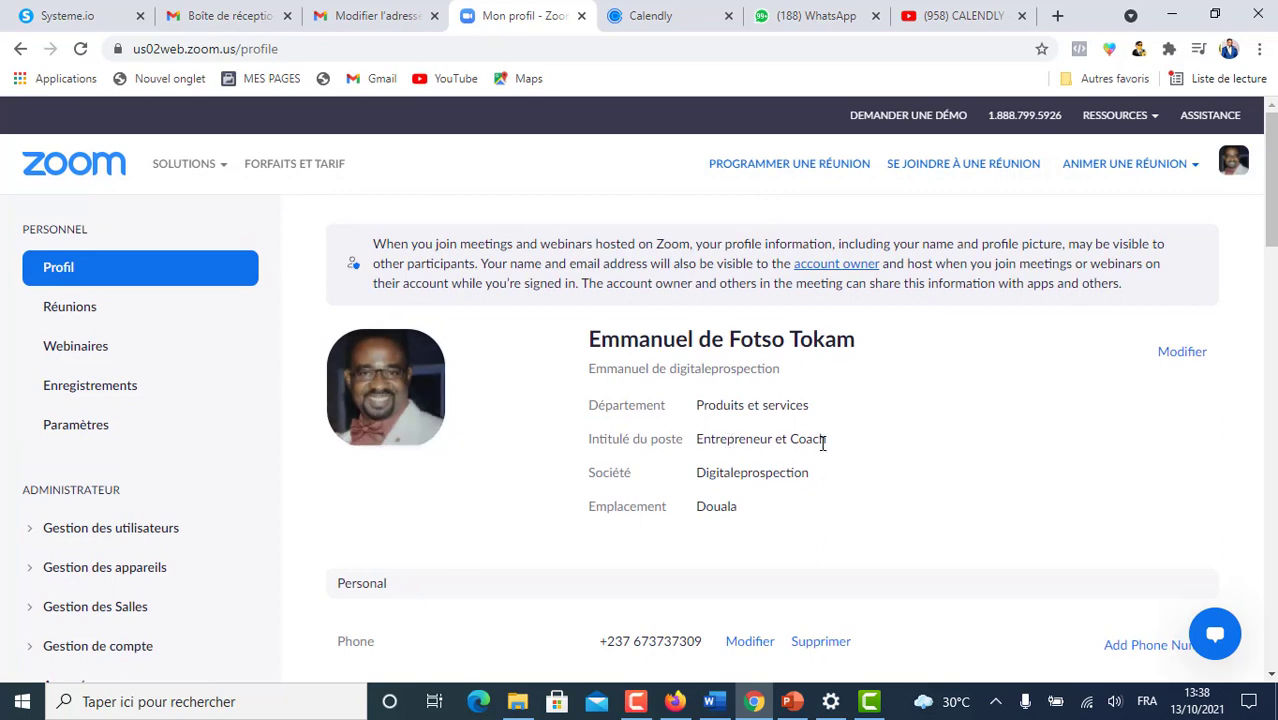
pyautogui.scroll(-1, 808, 443)
pyautogui.scroll(-2, 744, 408)
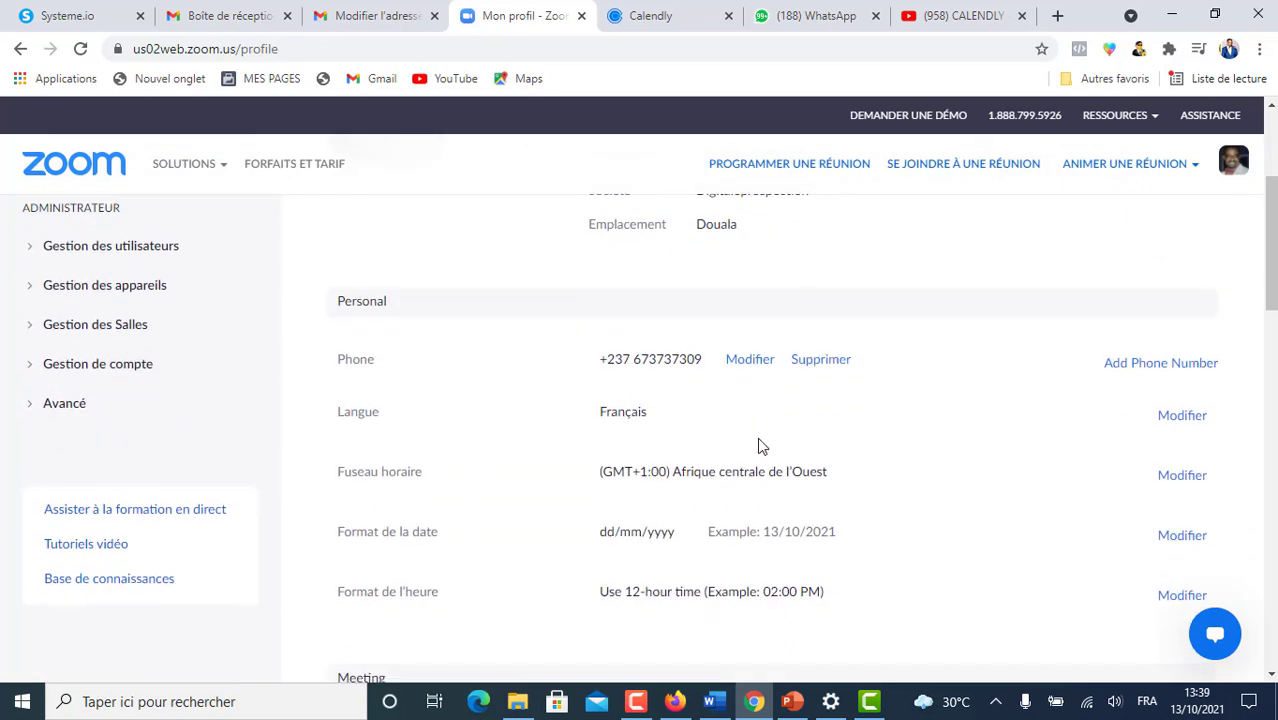
pyautogui.scroll(-3, 757, 436)
pyautogui.scroll(-6, 759, 457)
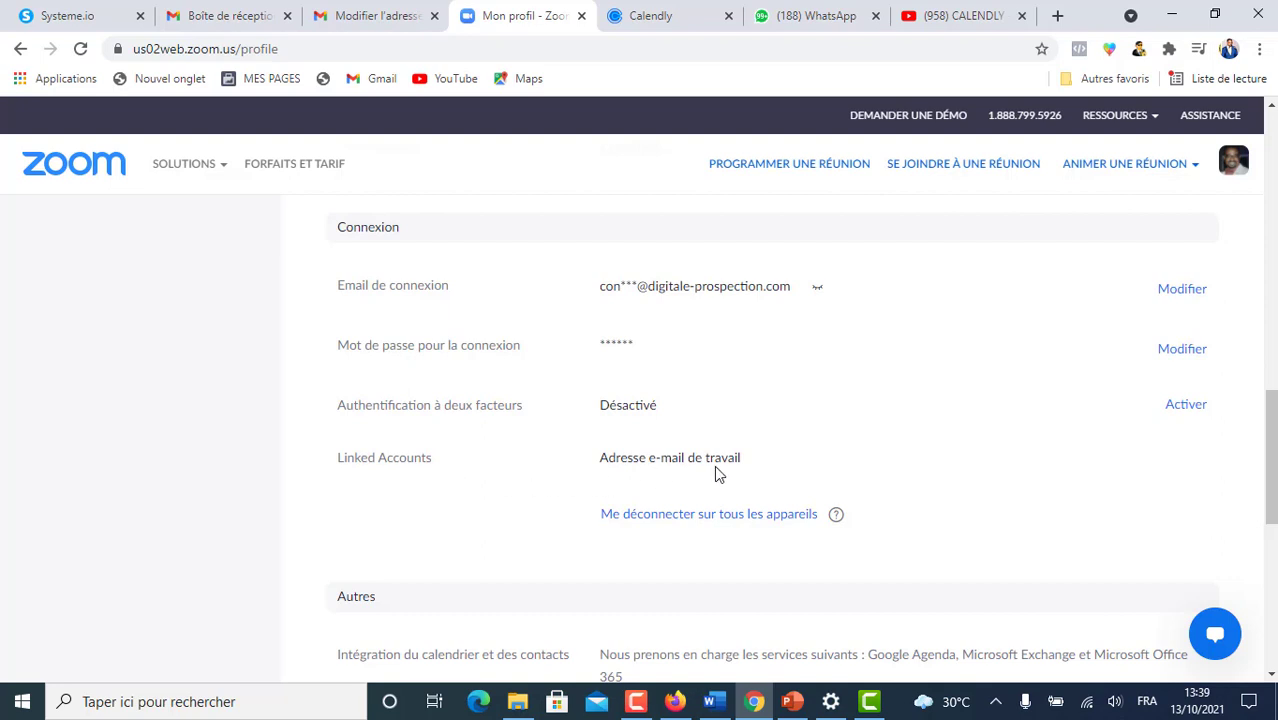
pyautogui.hotkey('ctrl', 'Tab')
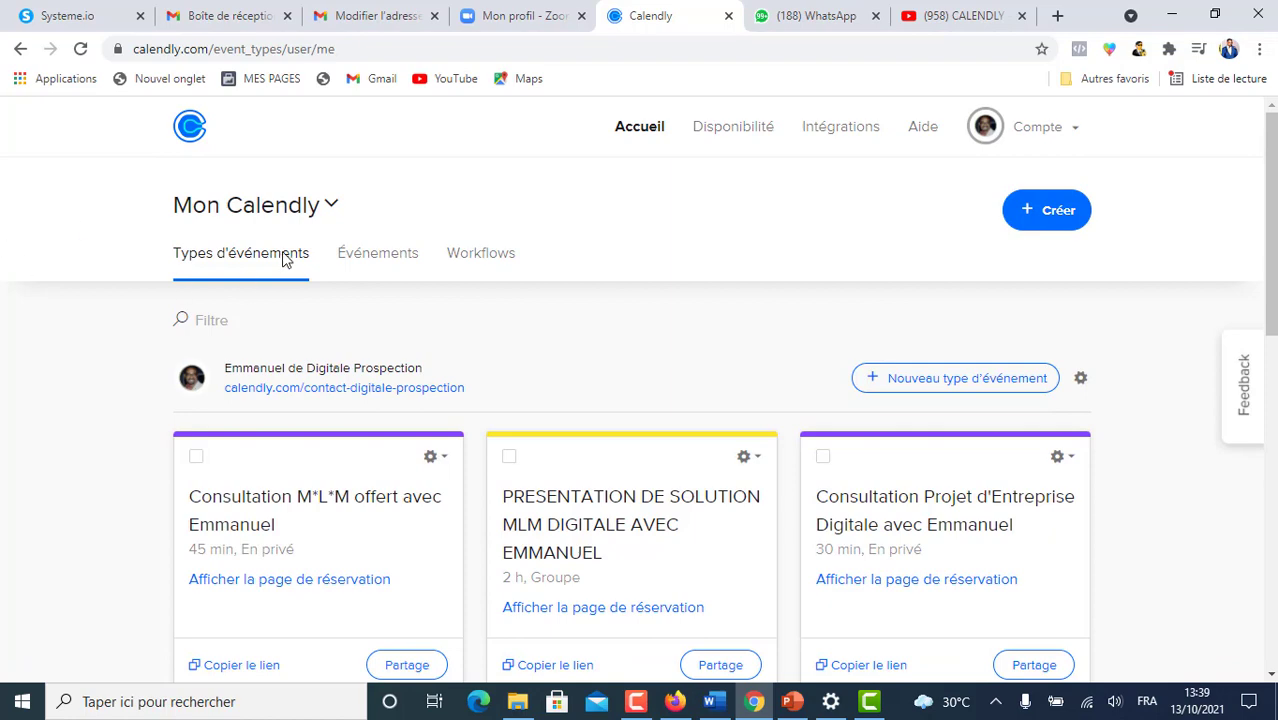
# - Open Calendly's integrations page and scroll to the Zoom integration
pyautogui.scroll(-3, 717, 400)
pyautogui.scroll(3, 719, 479)
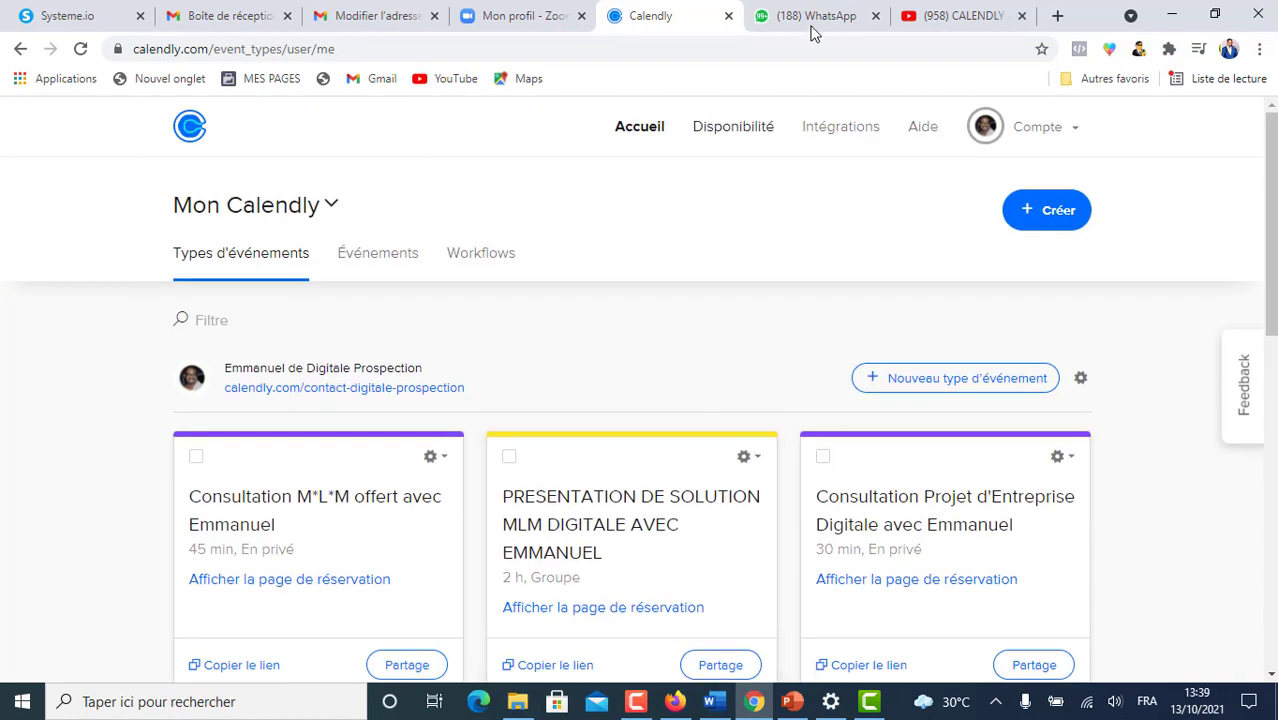
pyautogui.click(850, 128)
pyautogui.scroll(-1, 826, 166)
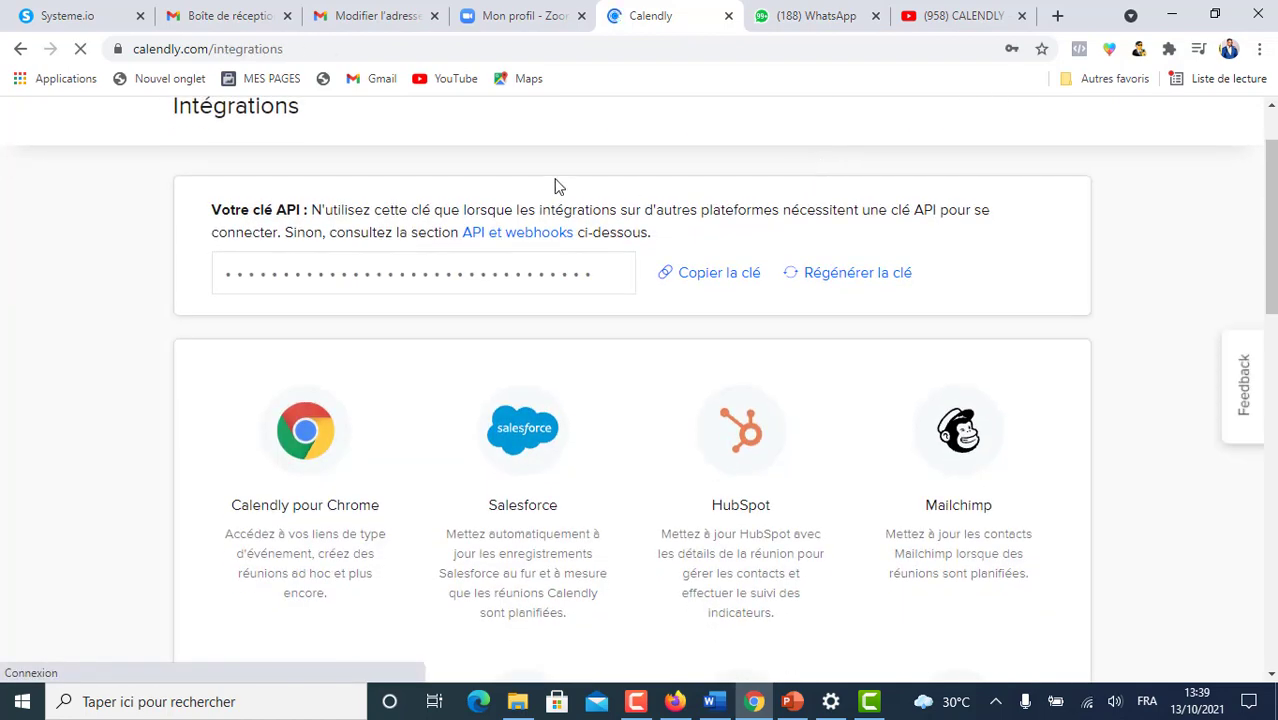
pyautogui.scroll(-4, 760, 212)
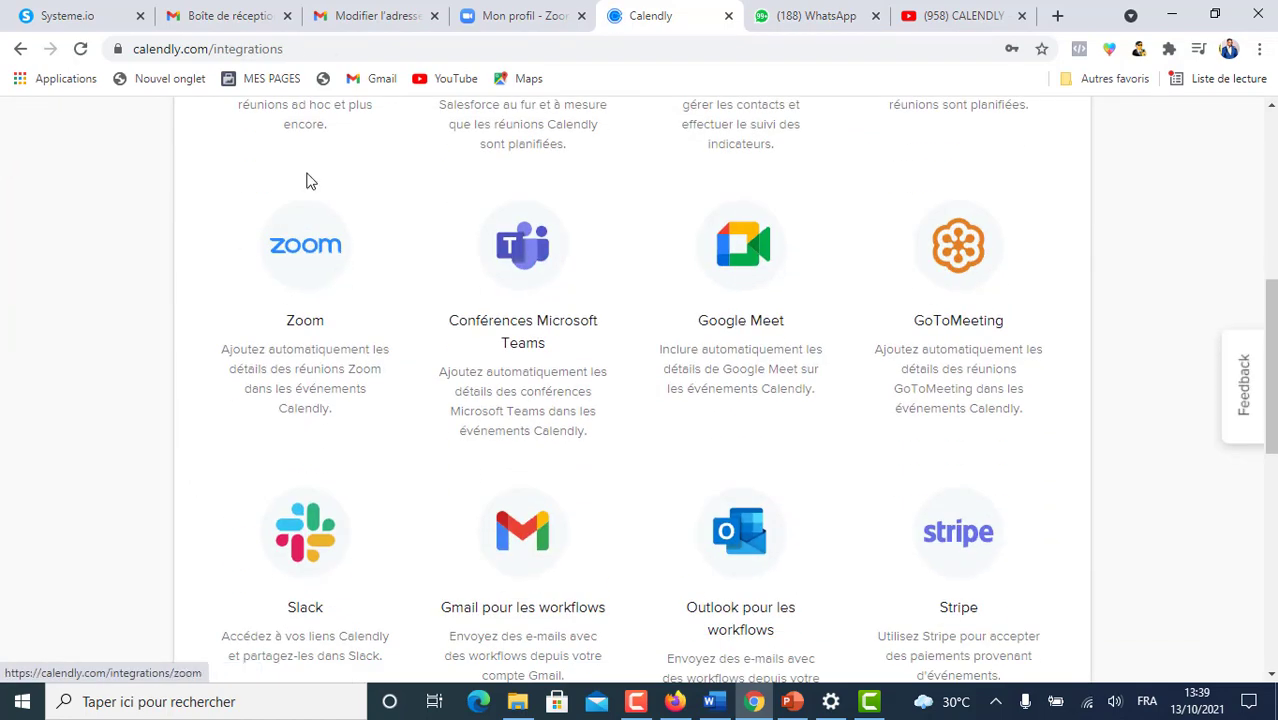
# - Start connecting Zoom and review the Calendly for Zoom permission list down to Authorize
pyautogui.click(287, 260)
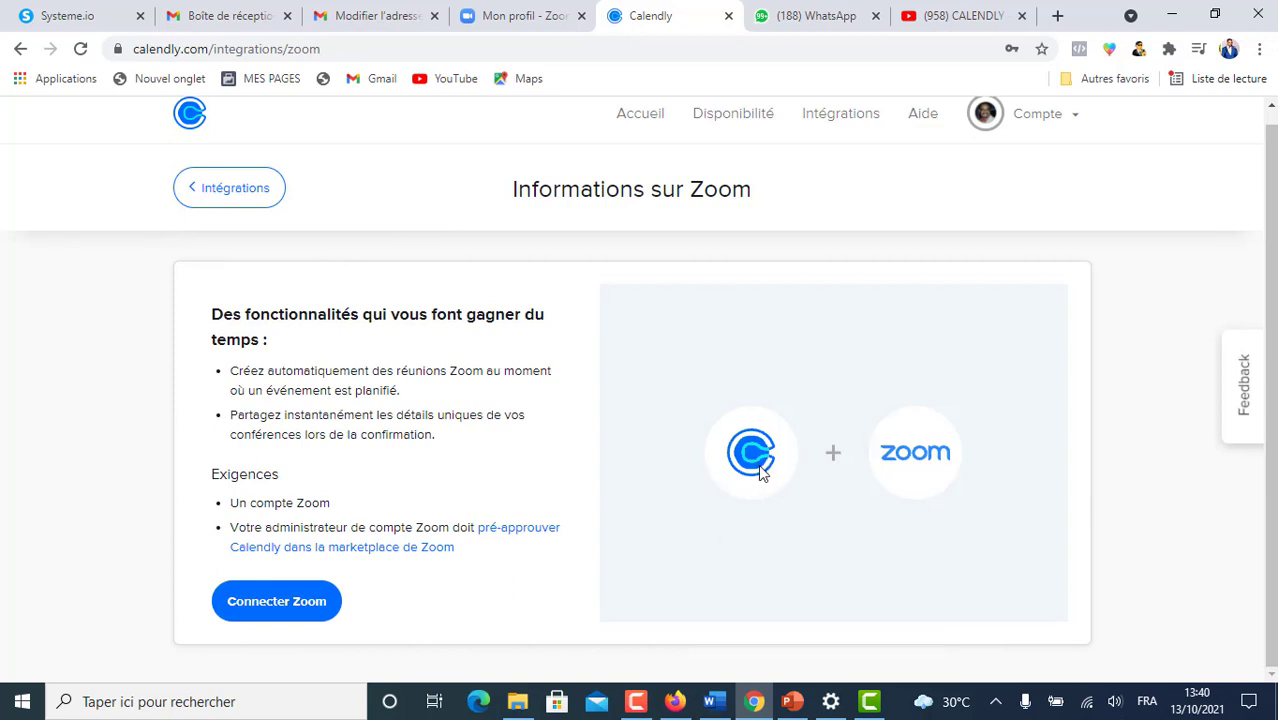
pyautogui.click(280, 605)
pyautogui.scroll(-2, 857, 317)
pyautogui.scroll(2, 857, 317)
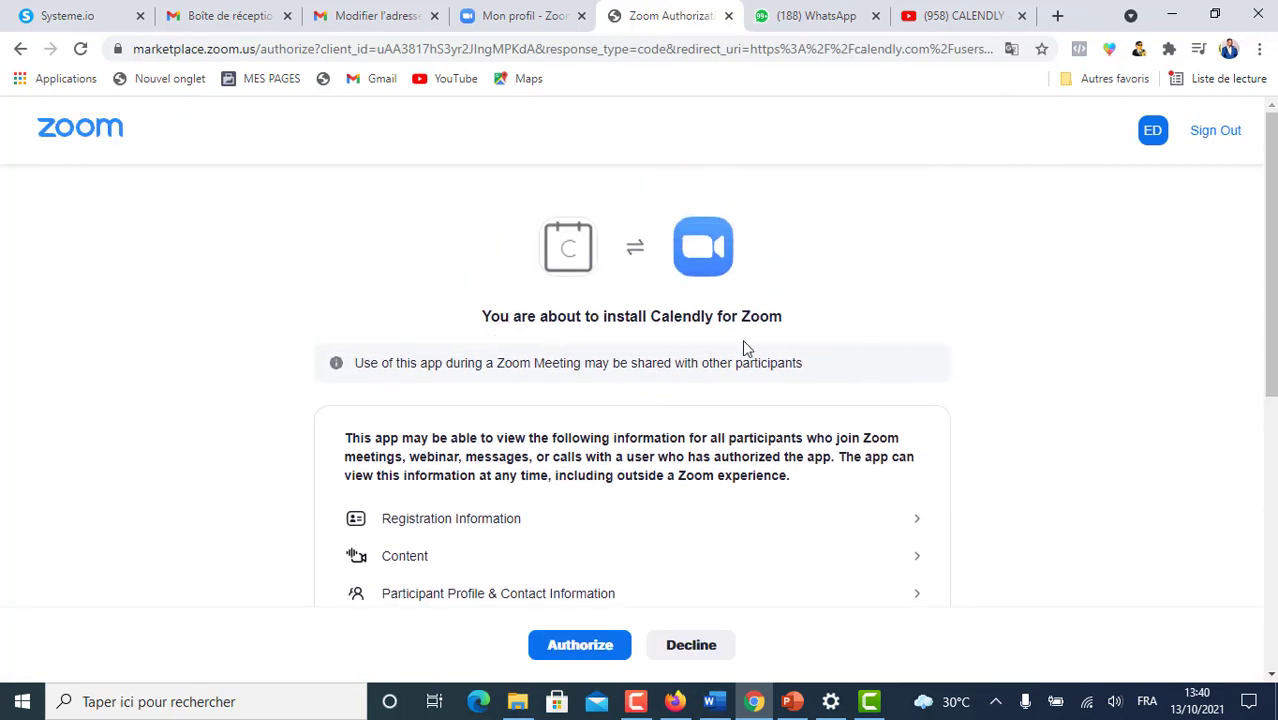
pyautogui.scroll(-2, 856, 340)
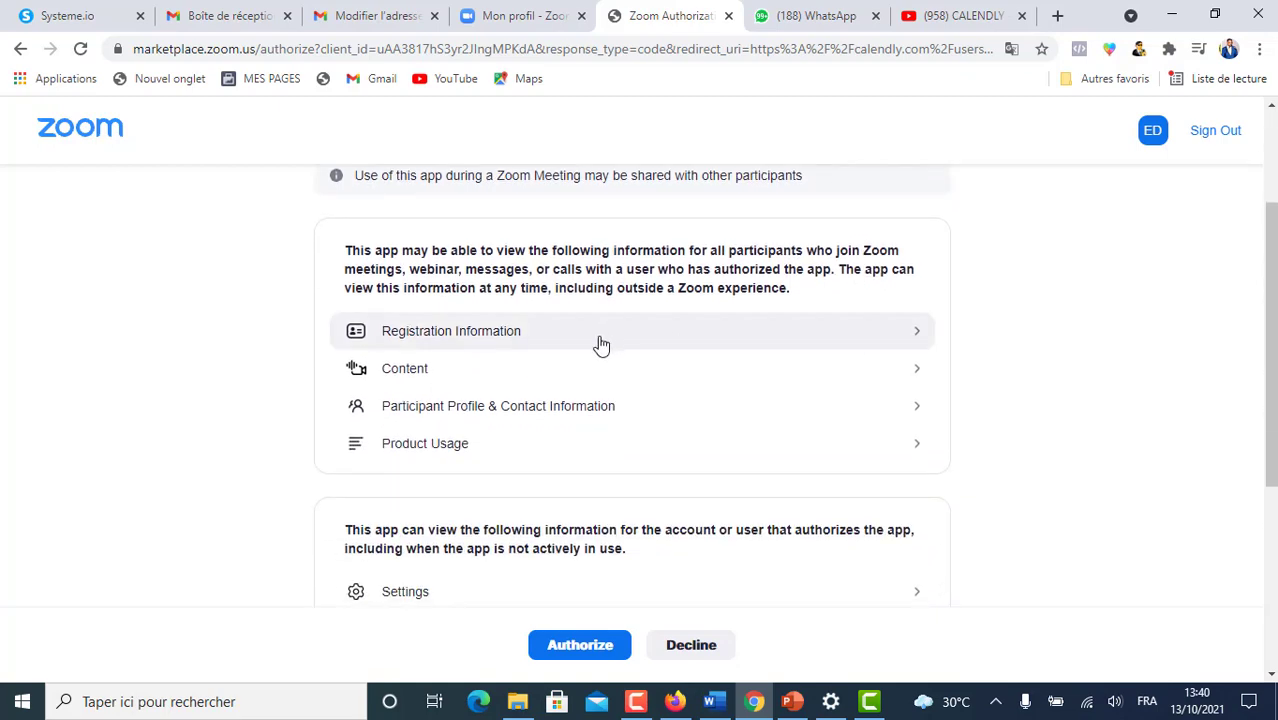
pyautogui.scroll(-4, 603, 350)
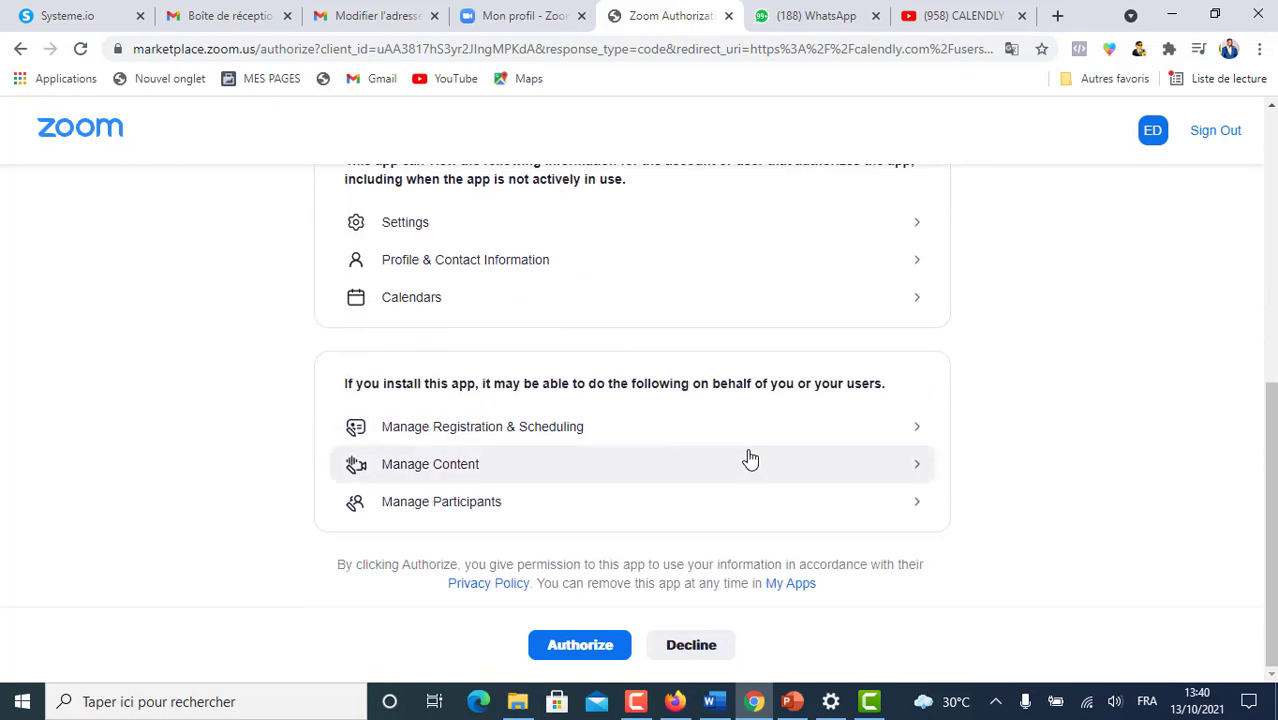
# - Authorize Calendly for Zoom, then continue to the event types list
pyautogui.click(578, 646)
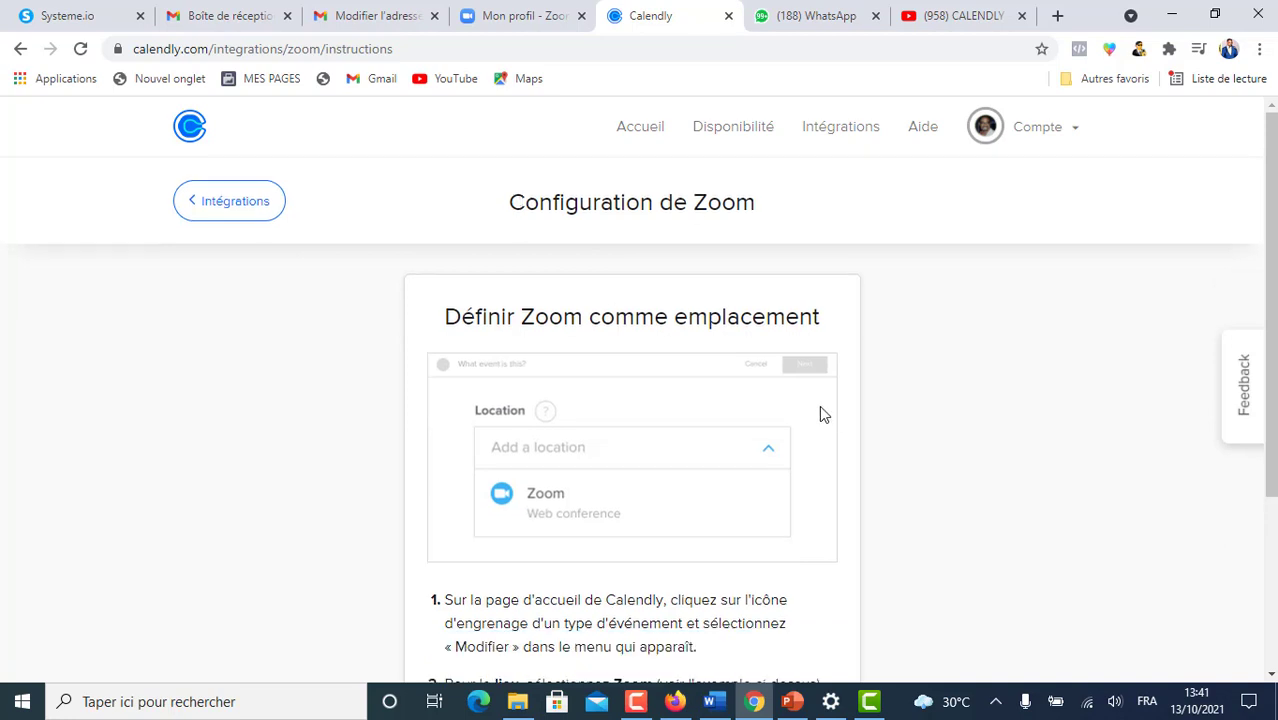
pyautogui.scroll(-3, 819, 408)
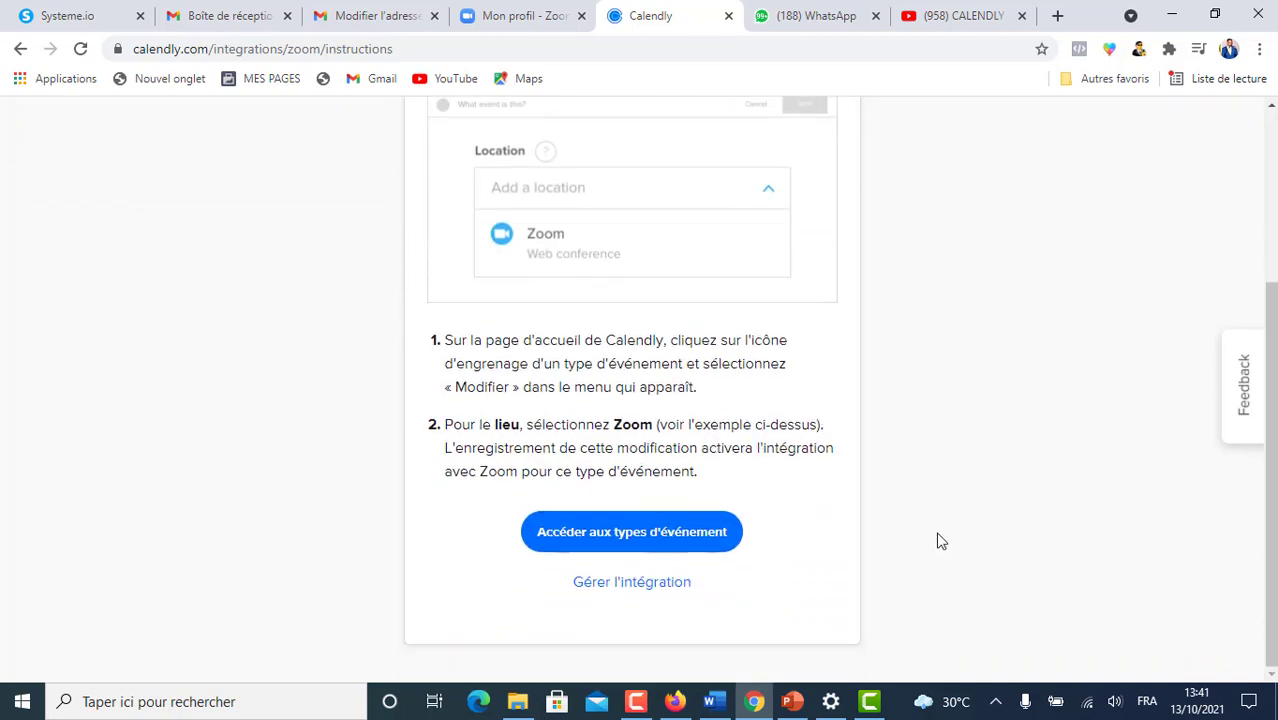
pyautogui.scroll(2, 1015, 468)
pyautogui.scroll(-2, 1015, 468)
pyautogui.scroll(2, 816, 377)
pyautogui.scroll(-2, 816, 377)
pyautogui.click(650, 532)
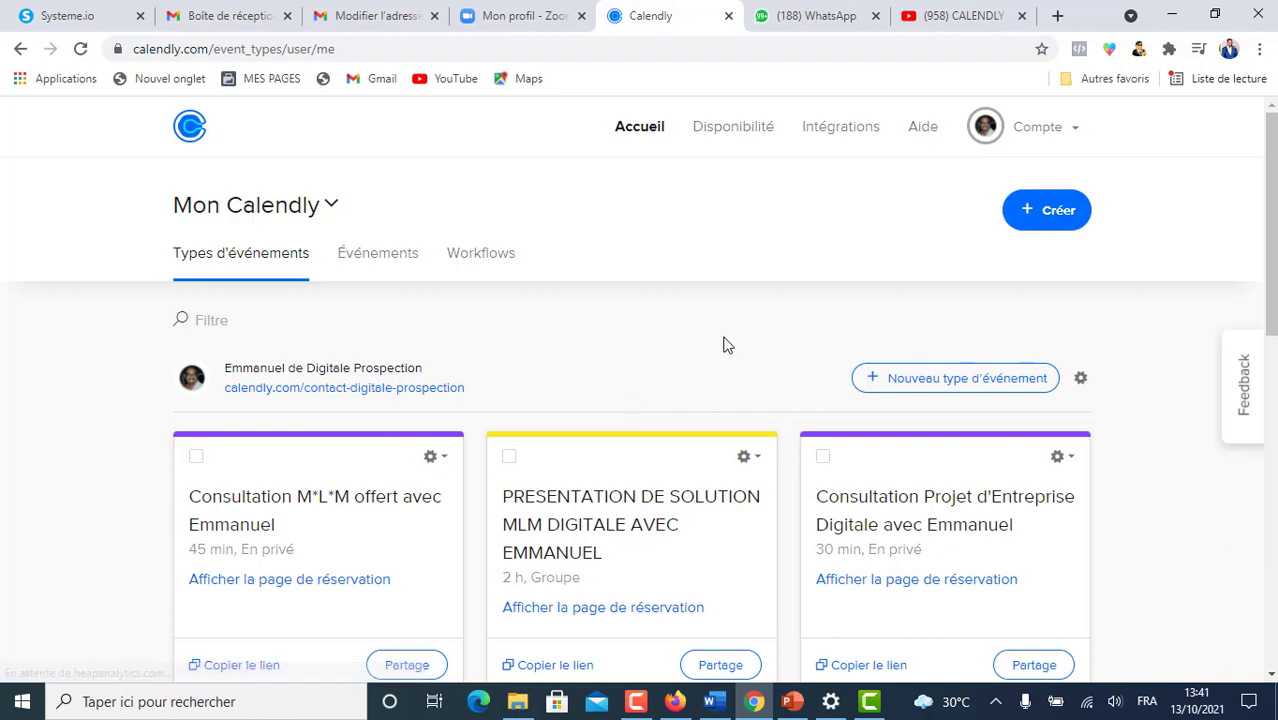
pyautogui.scroll(-2, 727, 346)
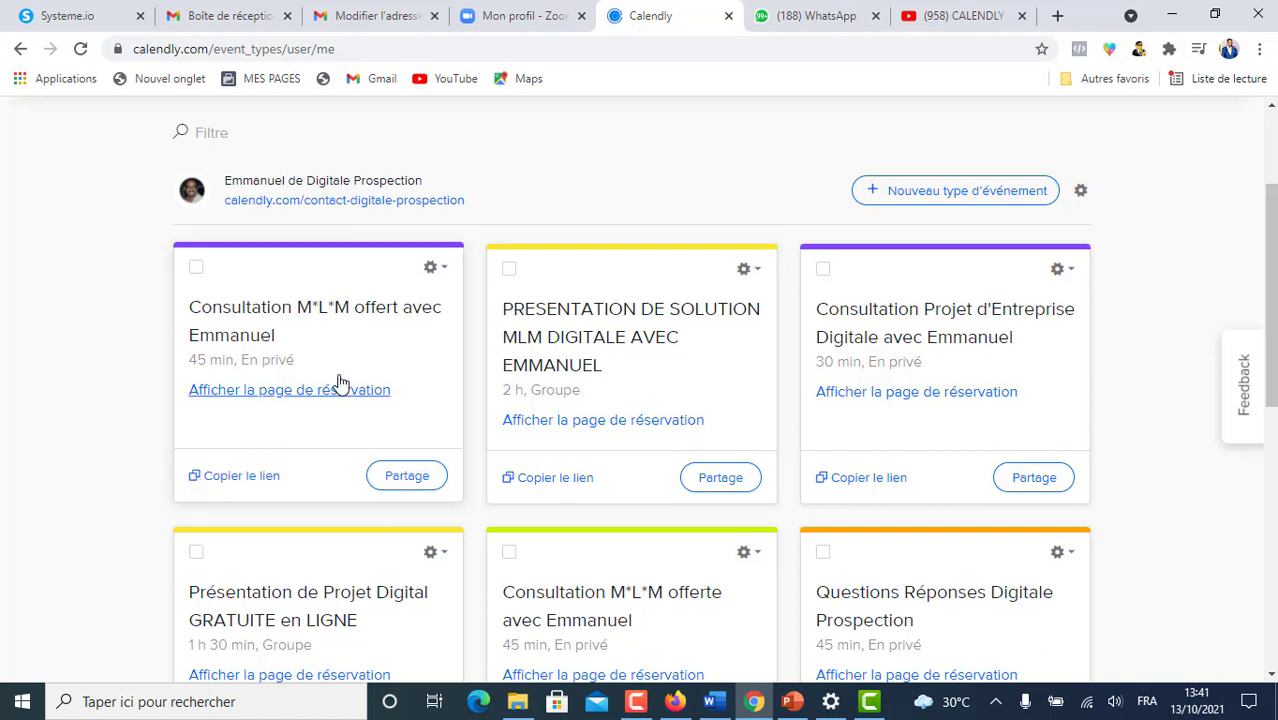
# - Edit the first consultation event and set its Lieu to Zoom, then save and close
pyautogui.click(431, 270)
pyautogui.click(419, 314)
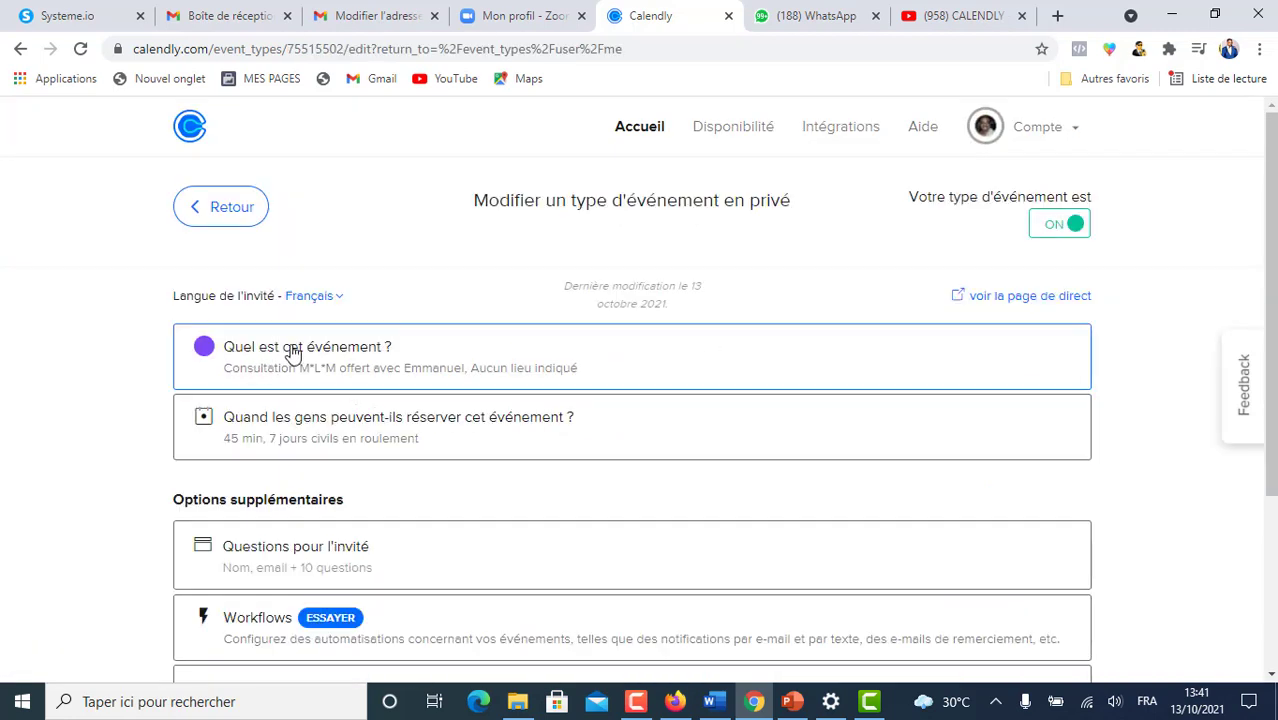
pyautogui.click(292, 355)
pyautogui.scroll(-3, 576, 480)
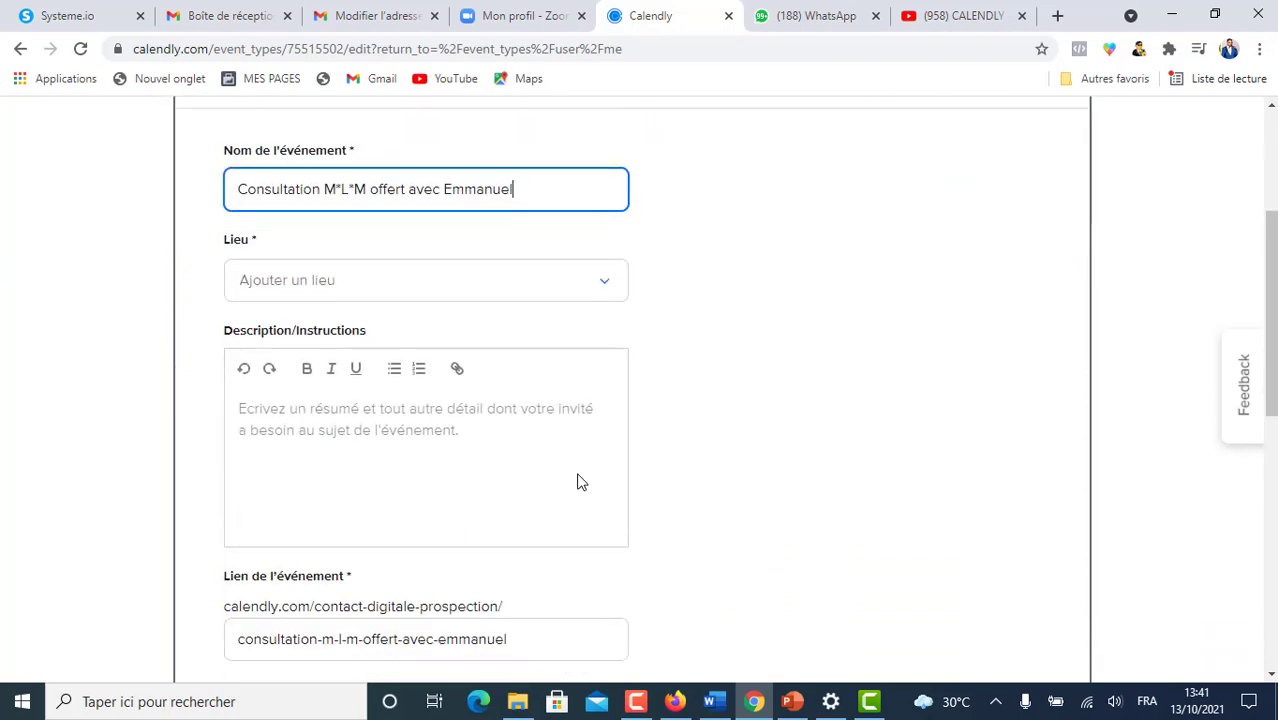
pyautogui.scroll(1, 578, 474)
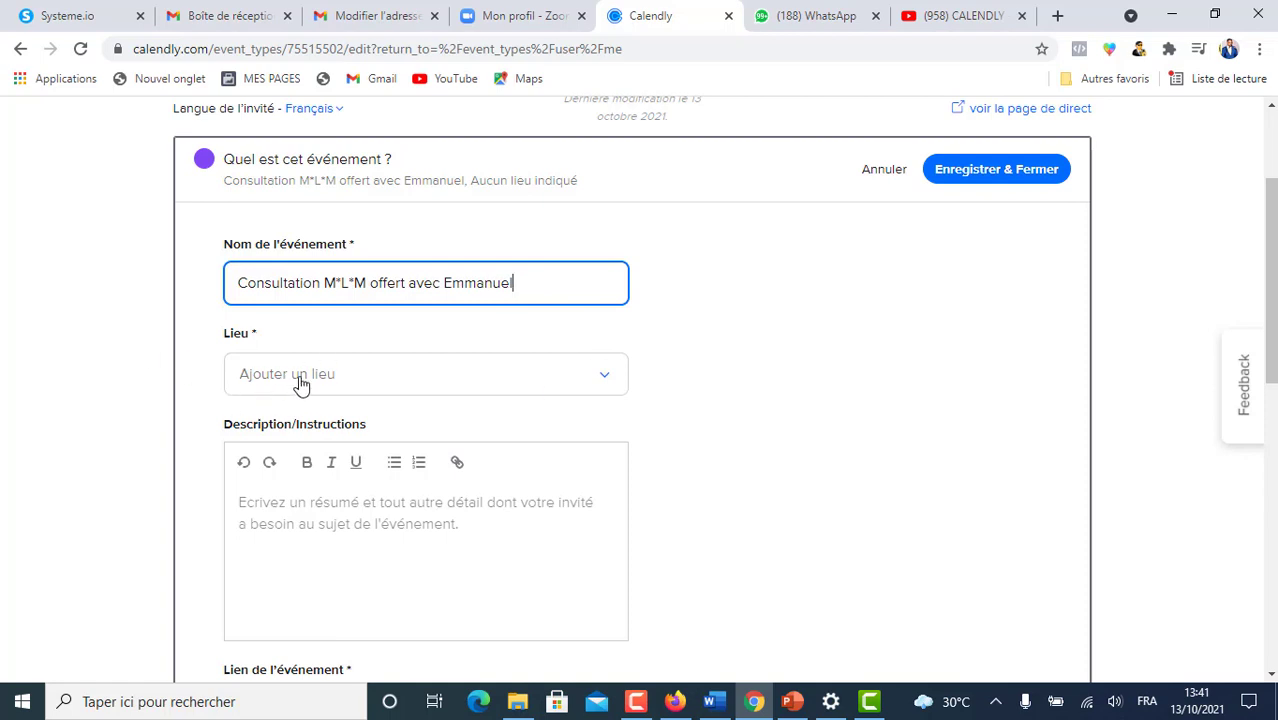
pyautogui.click(602, 378)
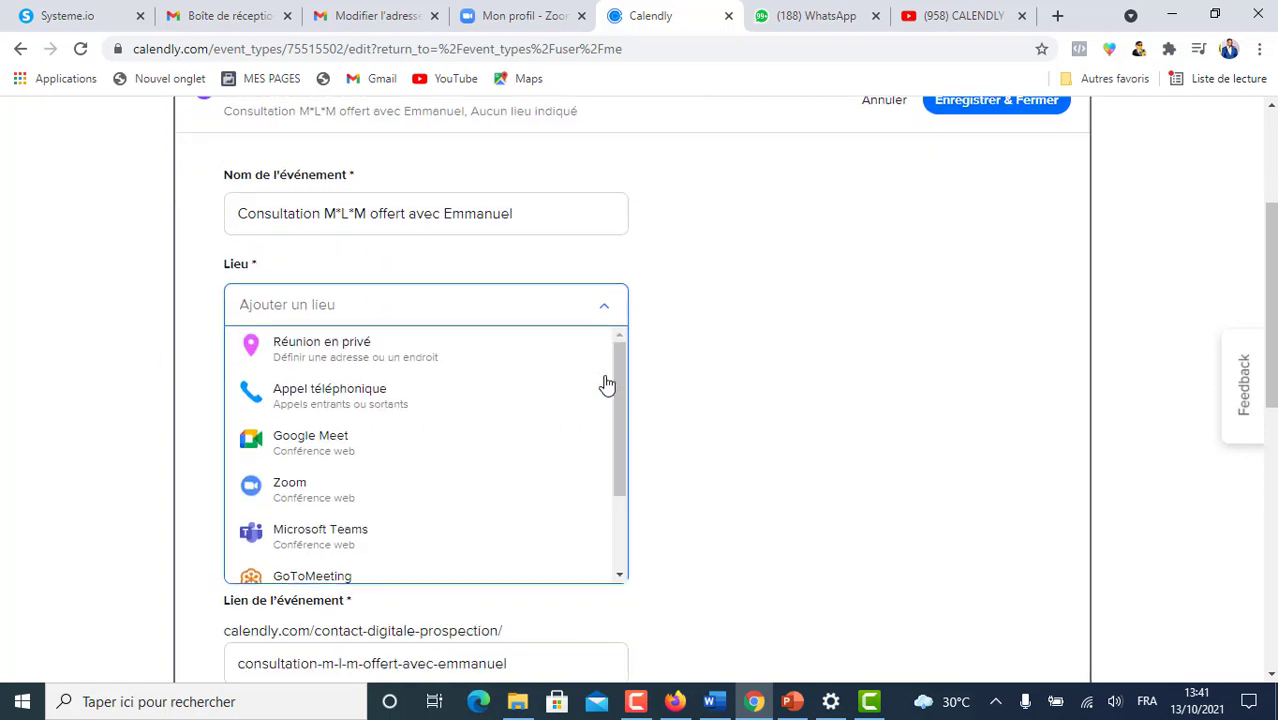
pyautogui.click(304, 372)
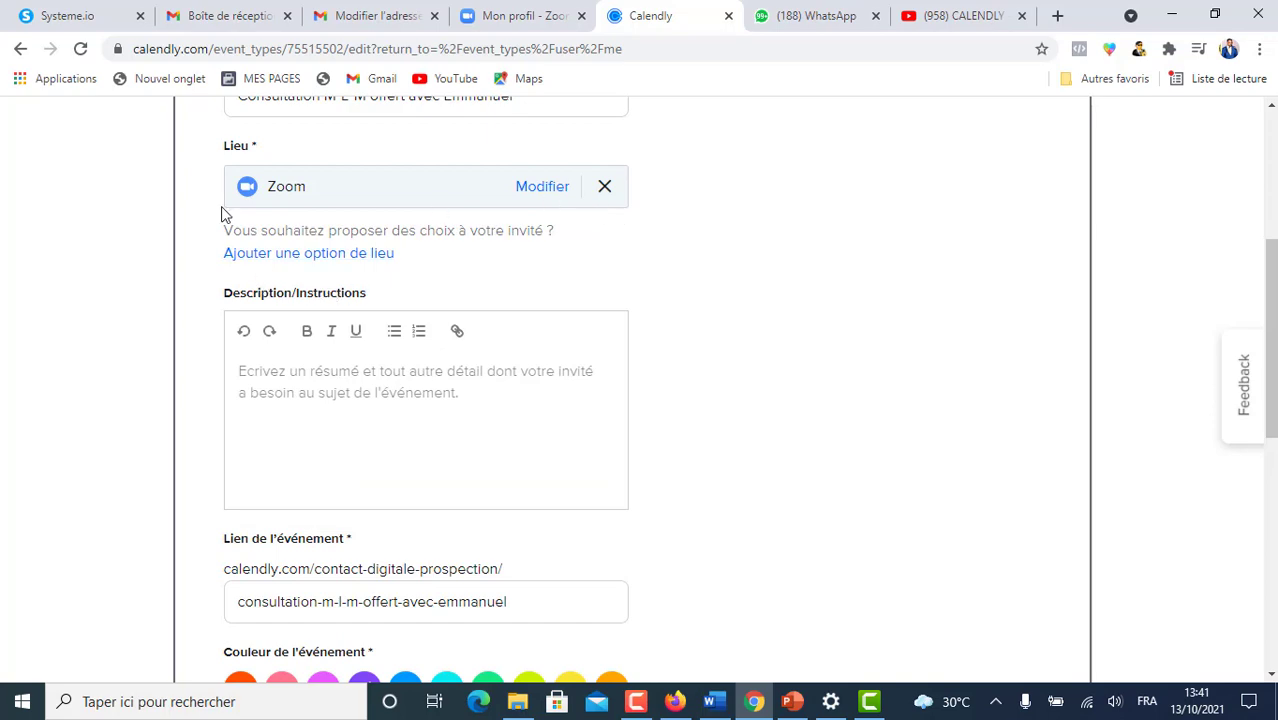
pyautogui.scroll(-6, 498, 385)
pyautogui.scroll(7, 498, 390)
pyautogui.scroll(-4, 867, 485)
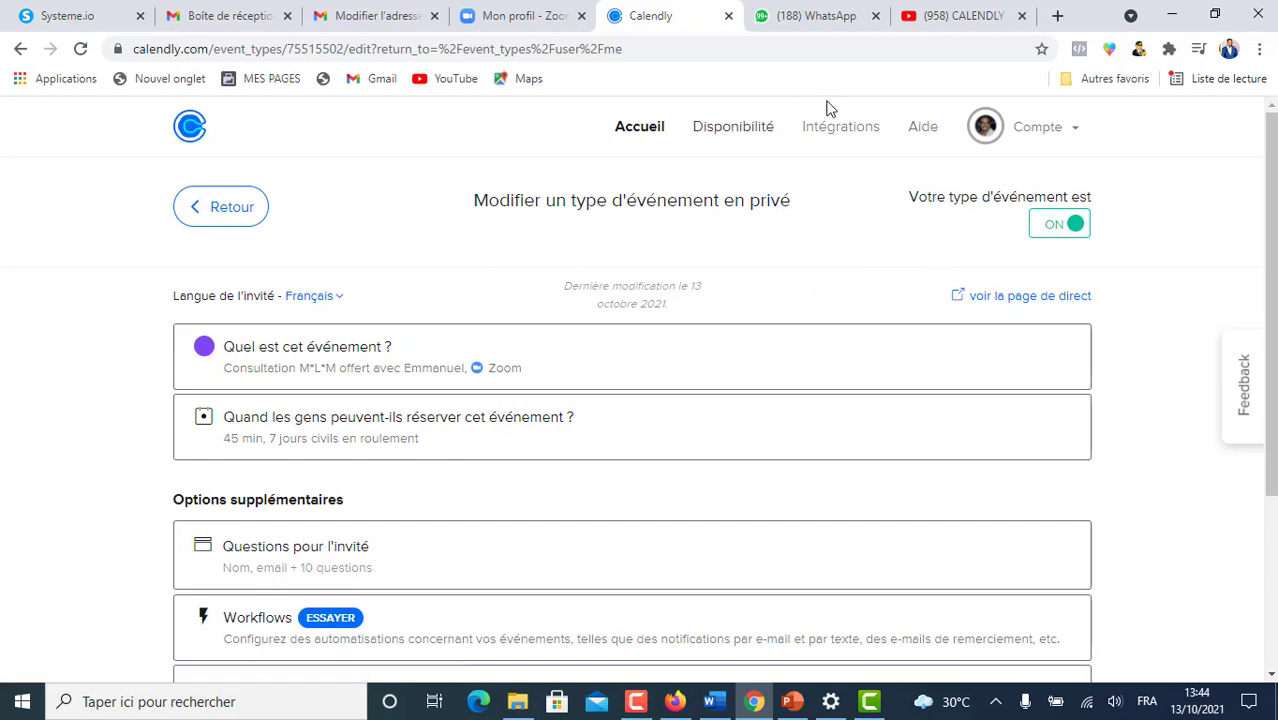
# - Open the public booking page and choose Friday 15 October at 10:00
pyautogui.click(630, 136)
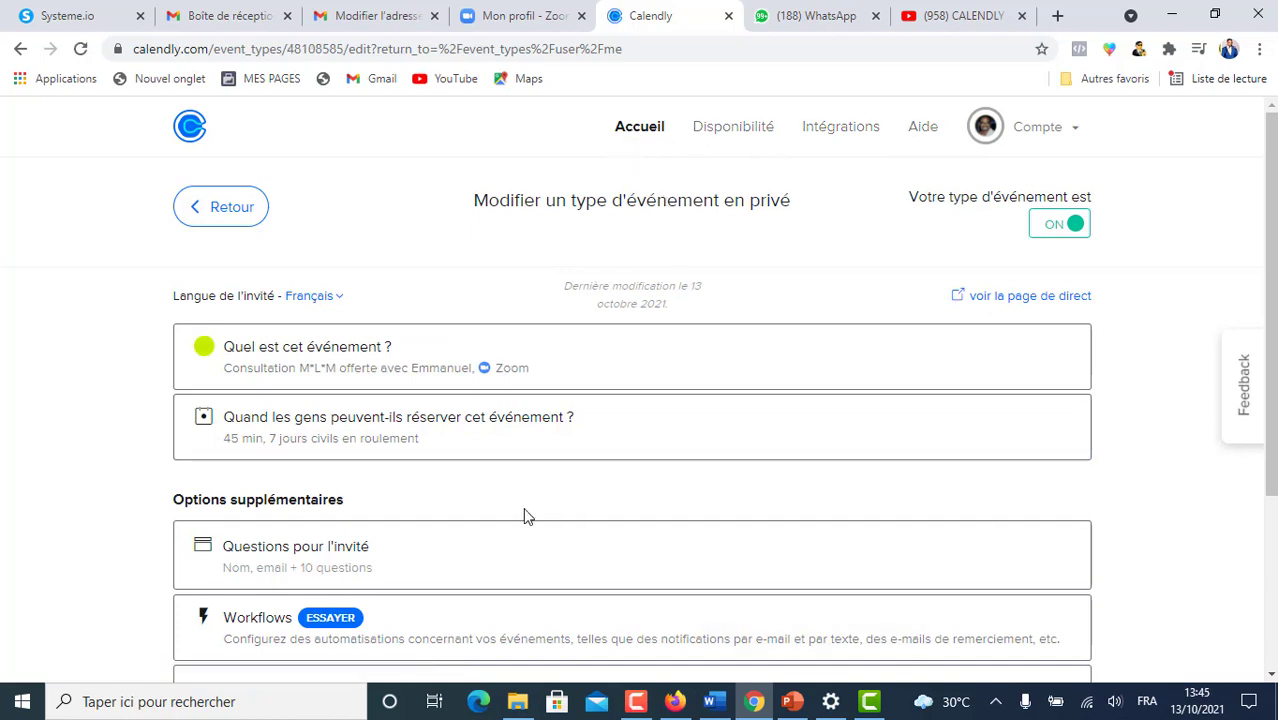
pyautogui.click(1033, 300)
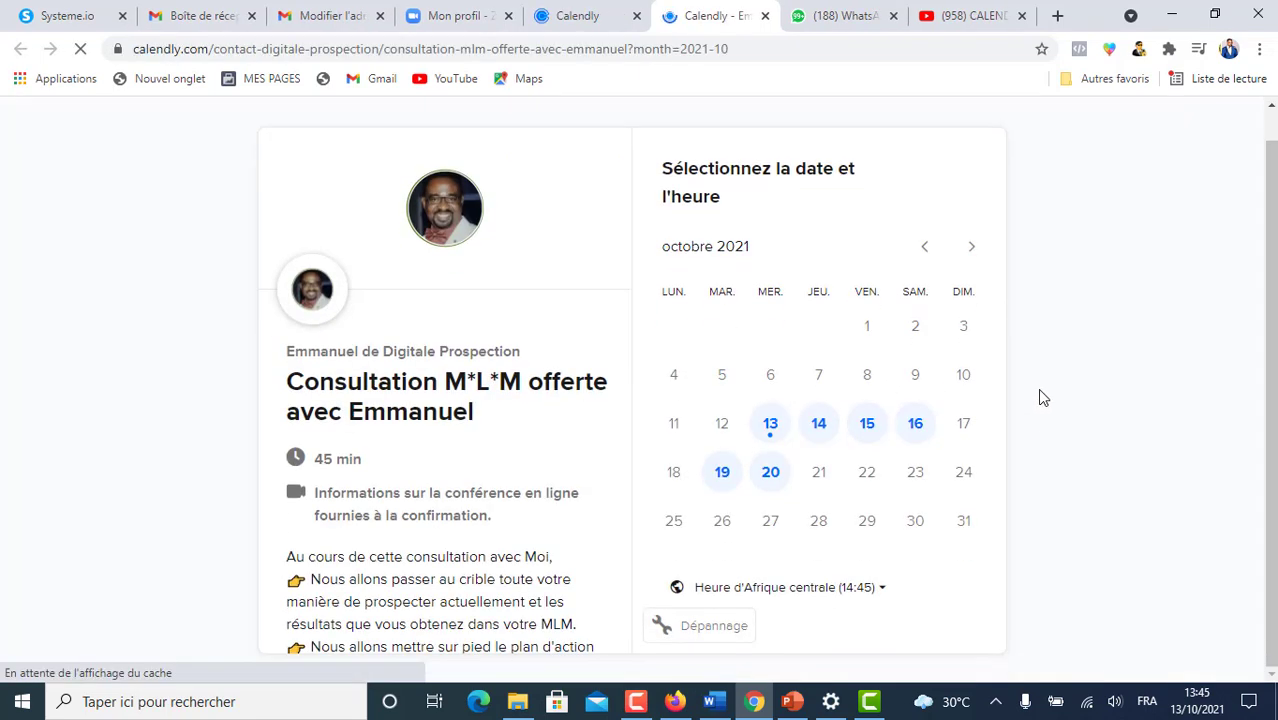
pyautogui.click(868, 426)
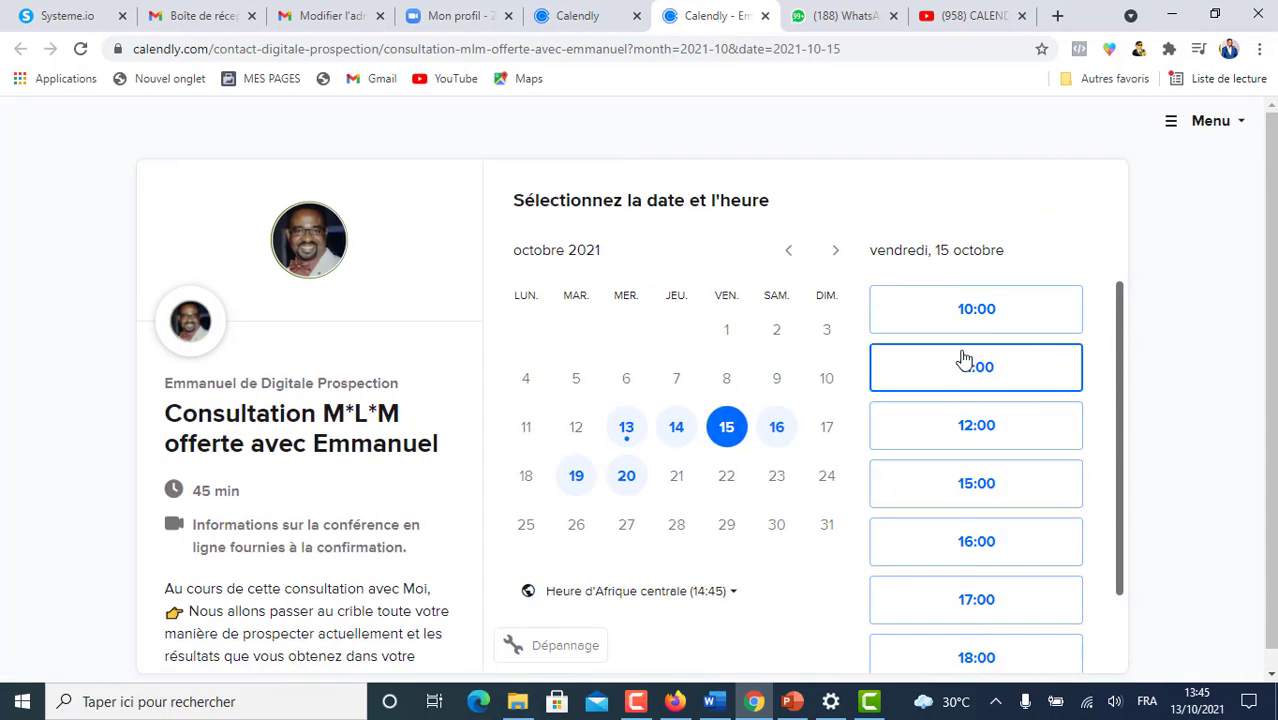
pyautogui.click(960, 312)
pyautogui.click(1040, 325)
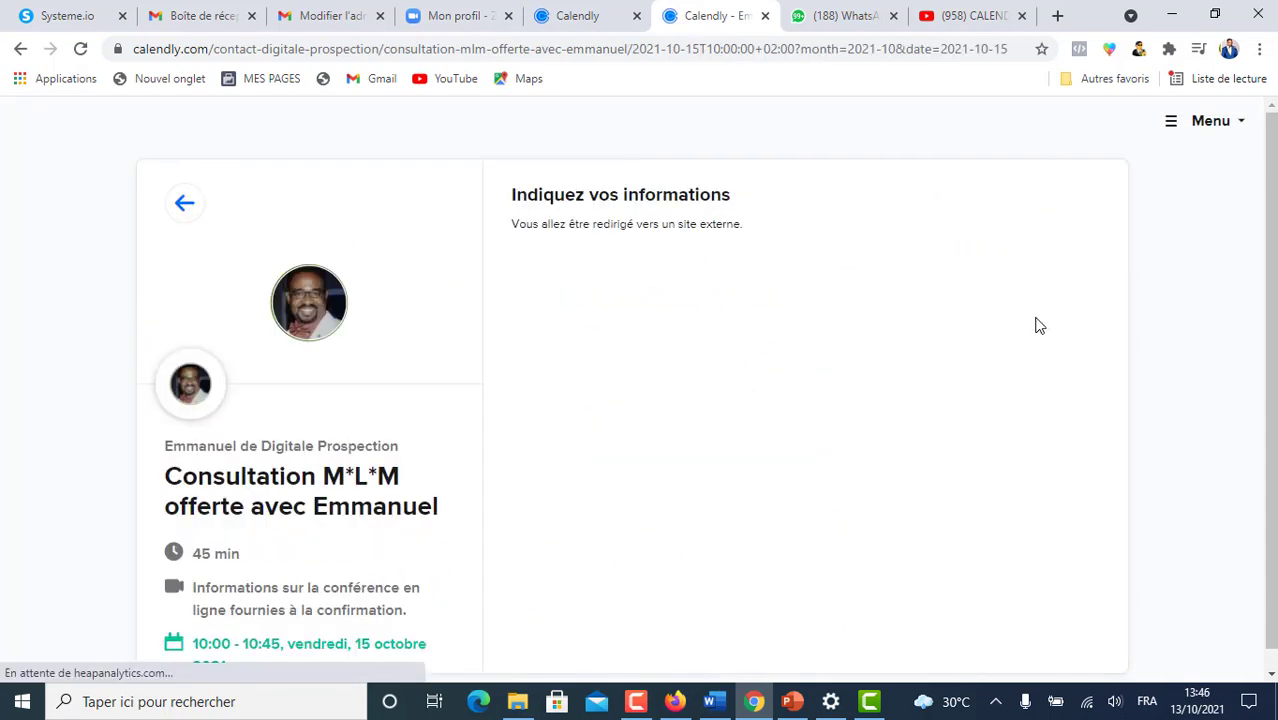
# - Fill in the invitee's name, e-mail, WhatsApp reminder number and experience answer, then confirm
pyautogui.click(560, 262)
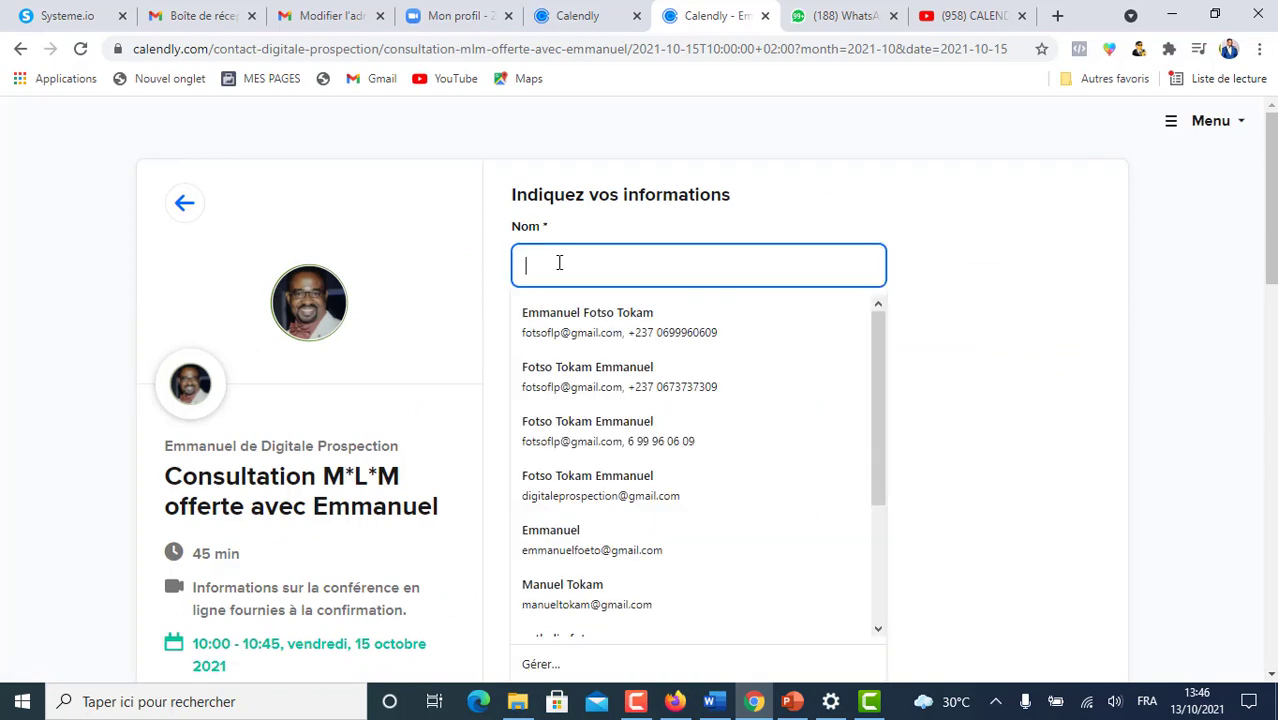
pyautogui.click(578, 322)
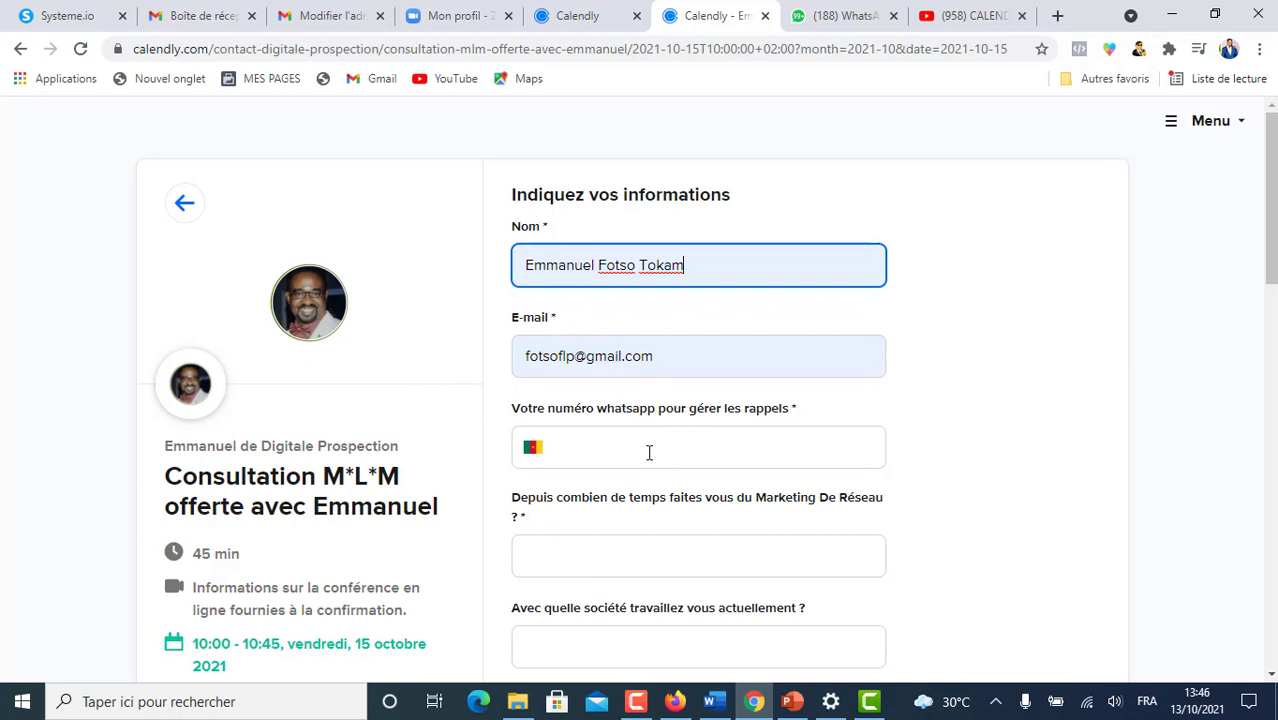
pyautogui.click(648, 449)
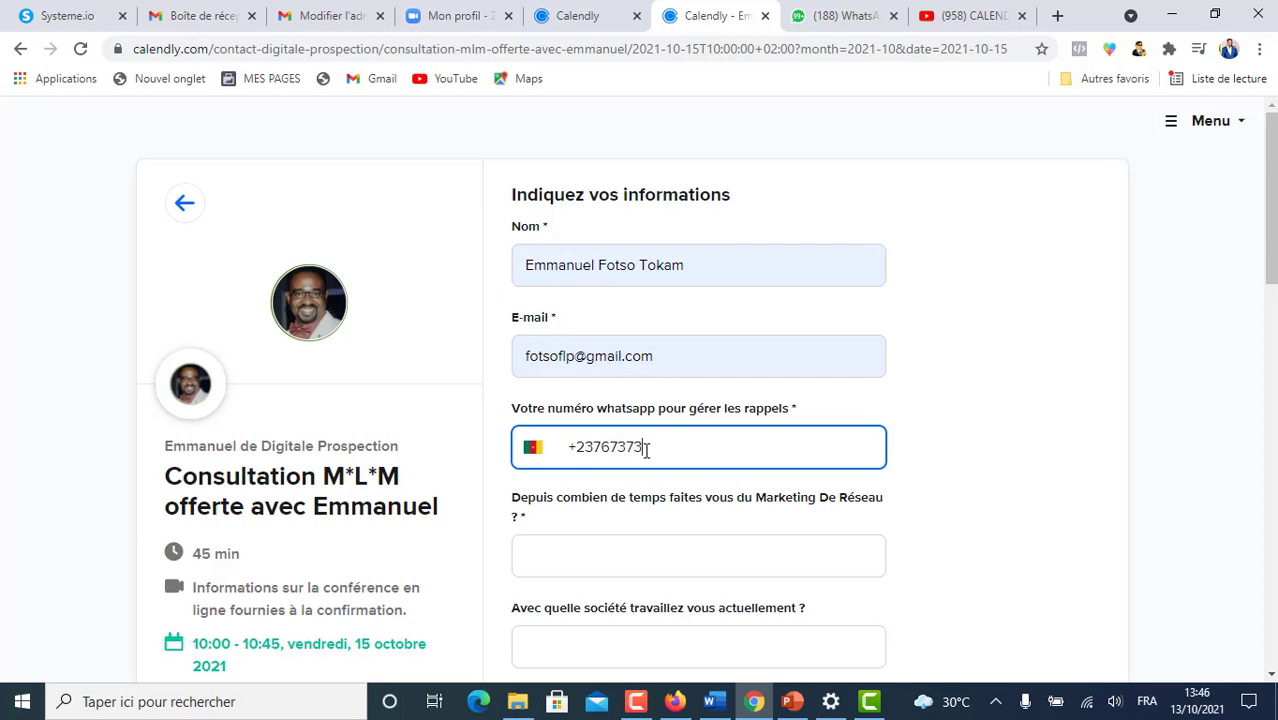
pyautogui.scroll(-2, 723, 510)
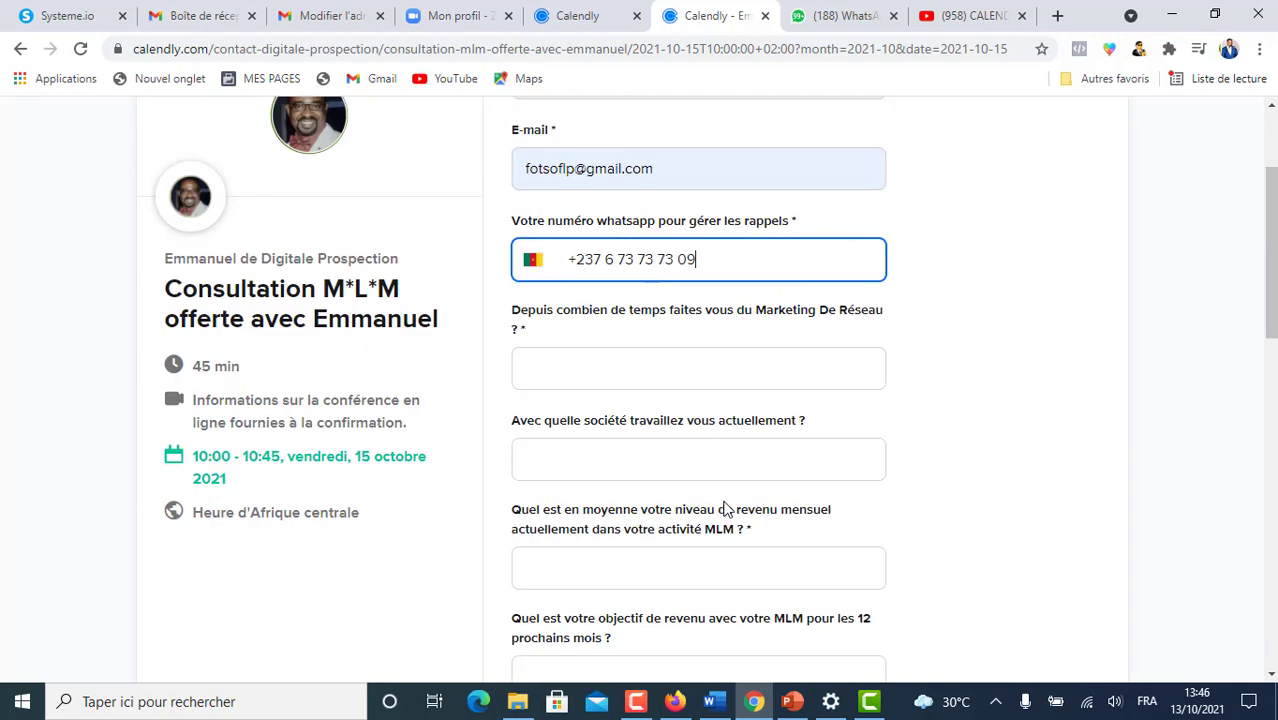
pyautogui.click(681, 373)
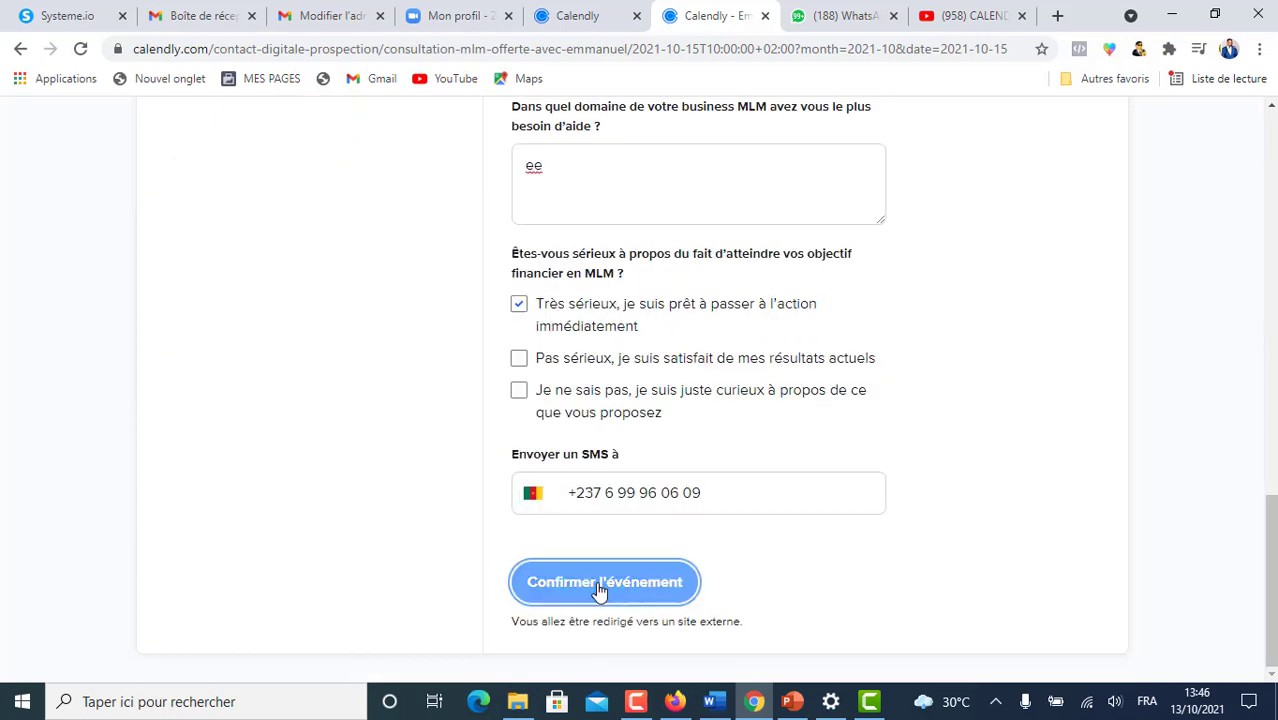
pyautogui.click(643, 586)
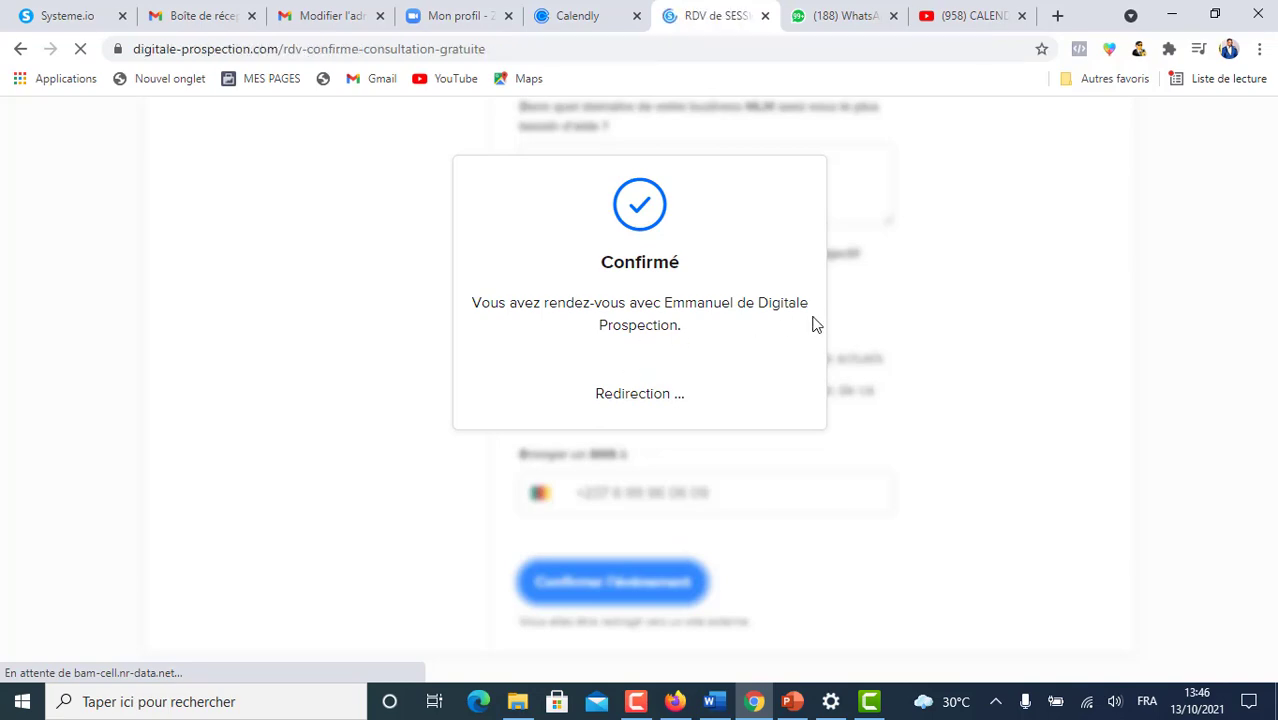
pyautogui.scroll(-1, 723, 431)
pyautogui.scroll(-3, 726, 439)
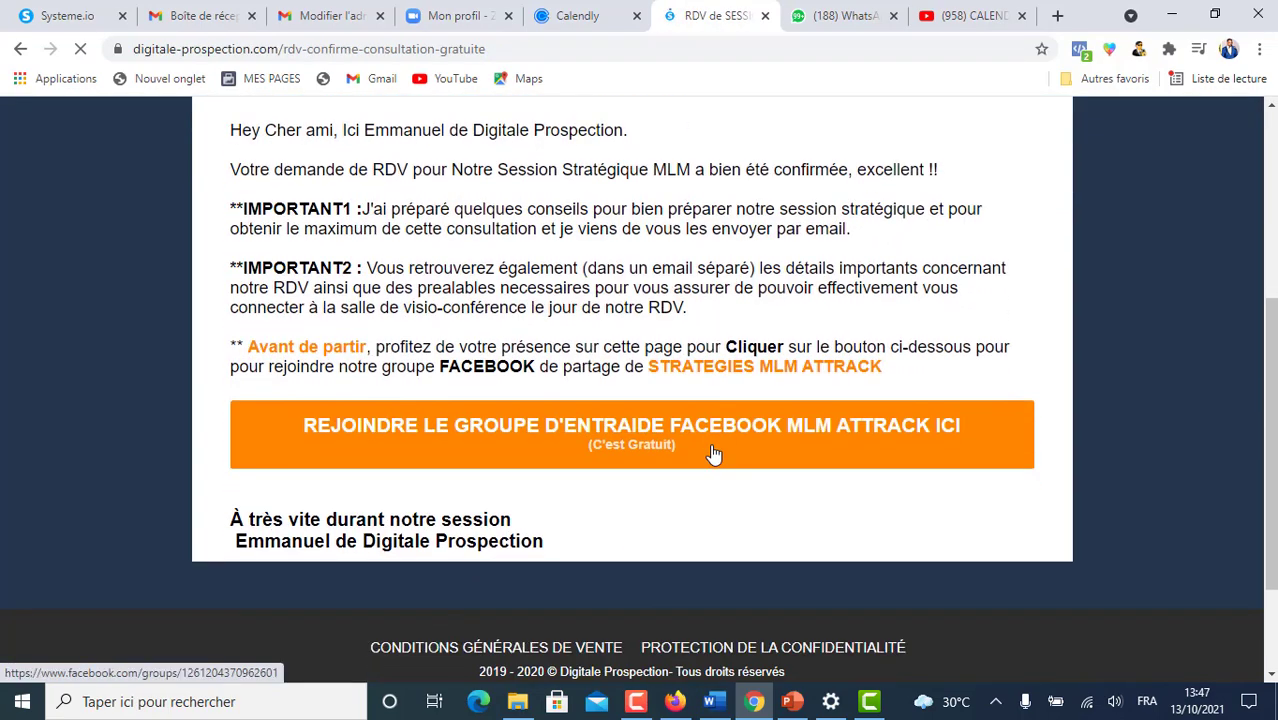
pyautogui.scroll(-1, 384, 479)
pyautogui.scroll(3, 445, 378)
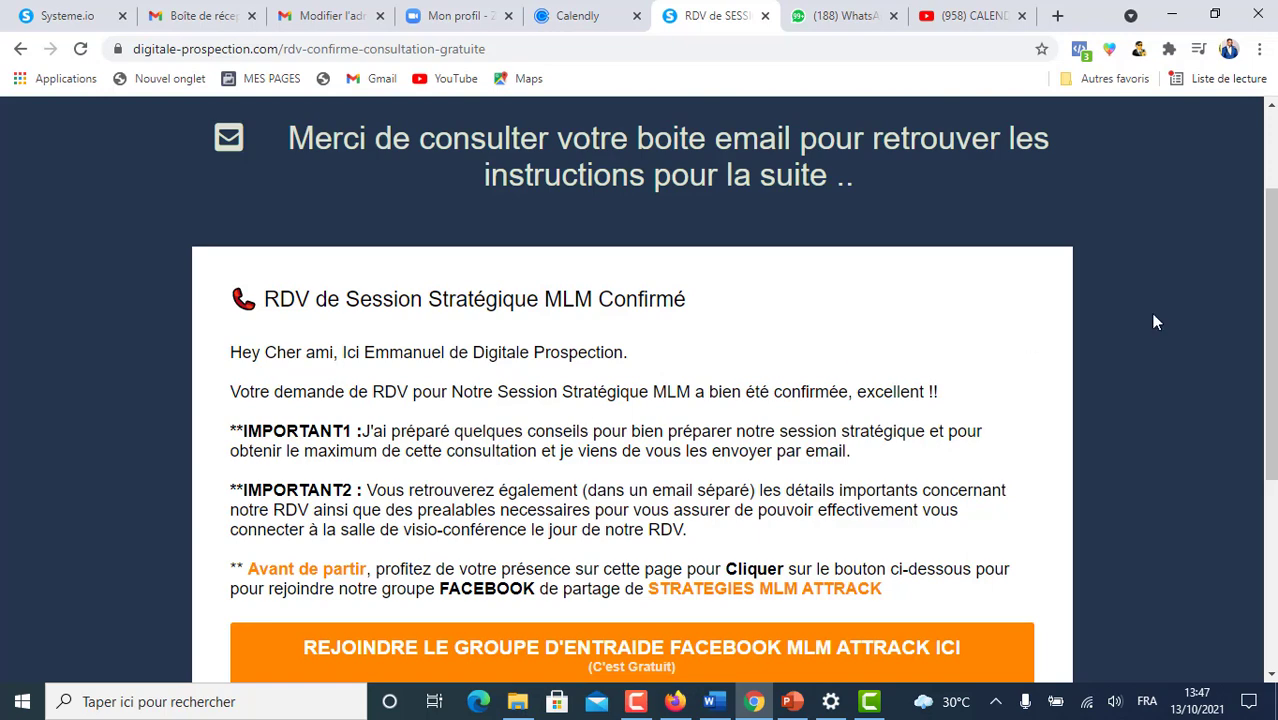
pyautogui.click(205, 18)
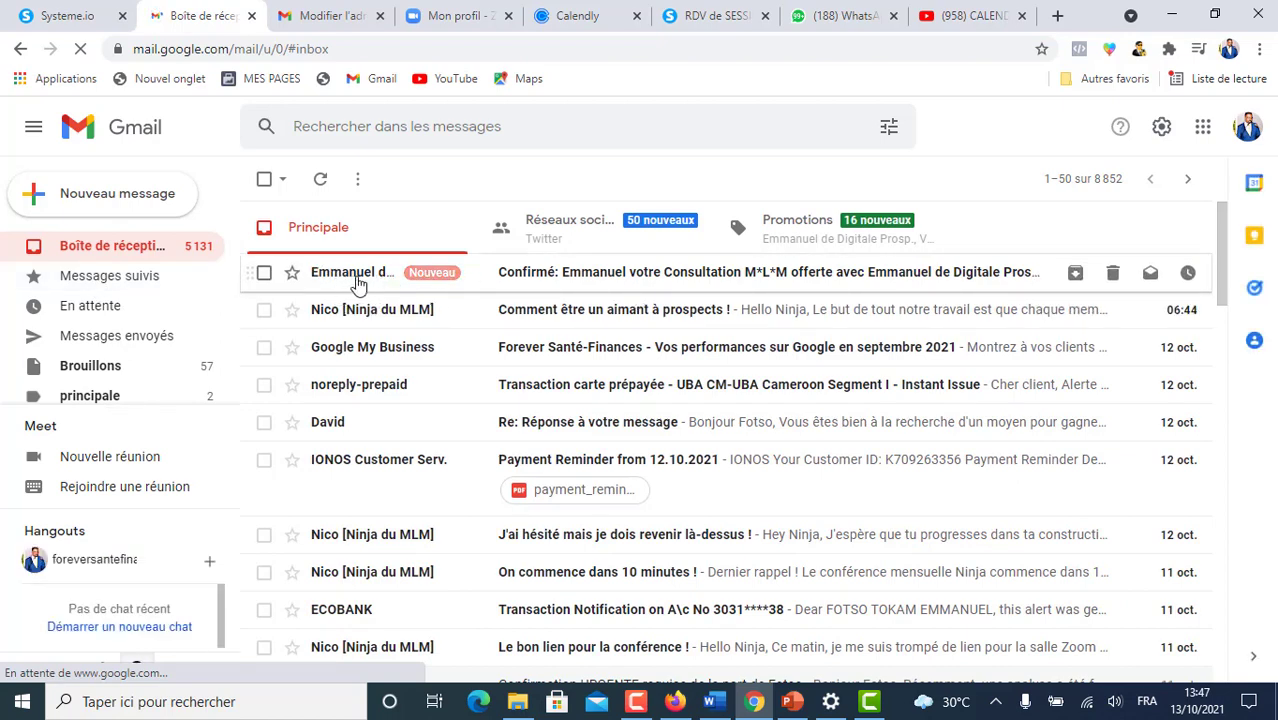
# - Open the booking confirmation e-mail, read its Zoom link details, then return to the Systeme.io tab
pyautogui.click(575, 280)
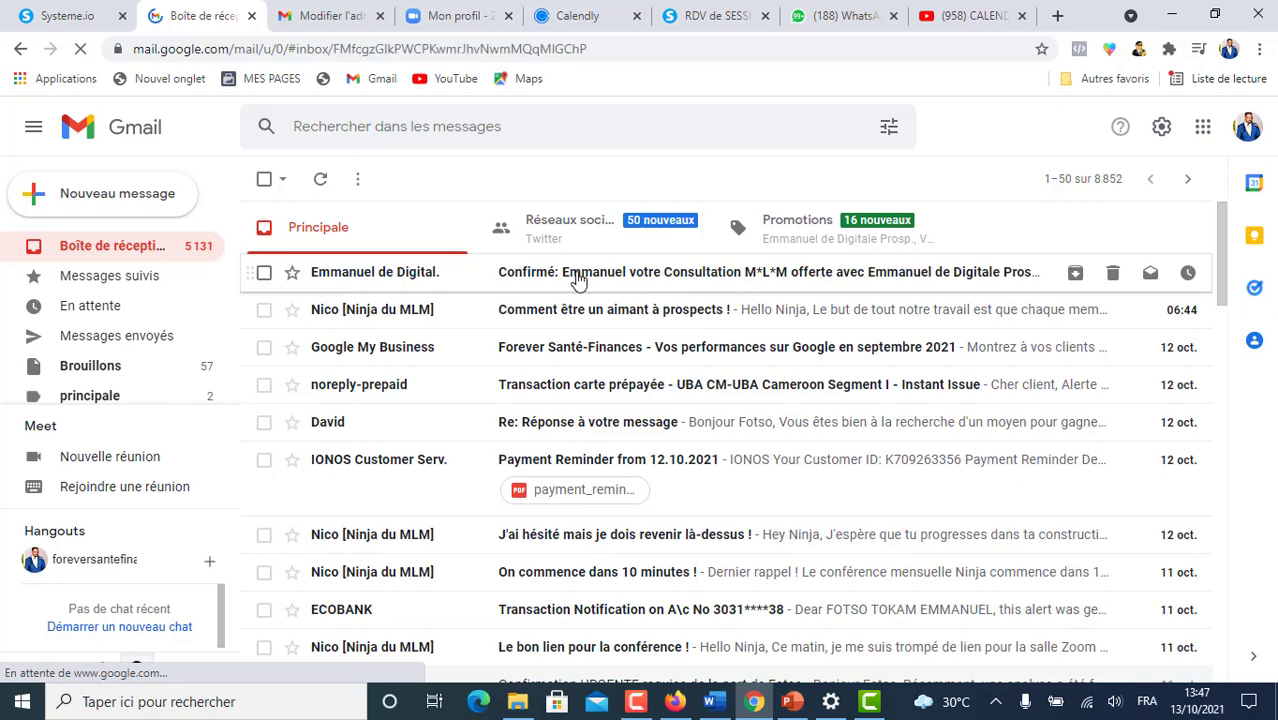
pyautogui.scroll(-6, 715, 360)
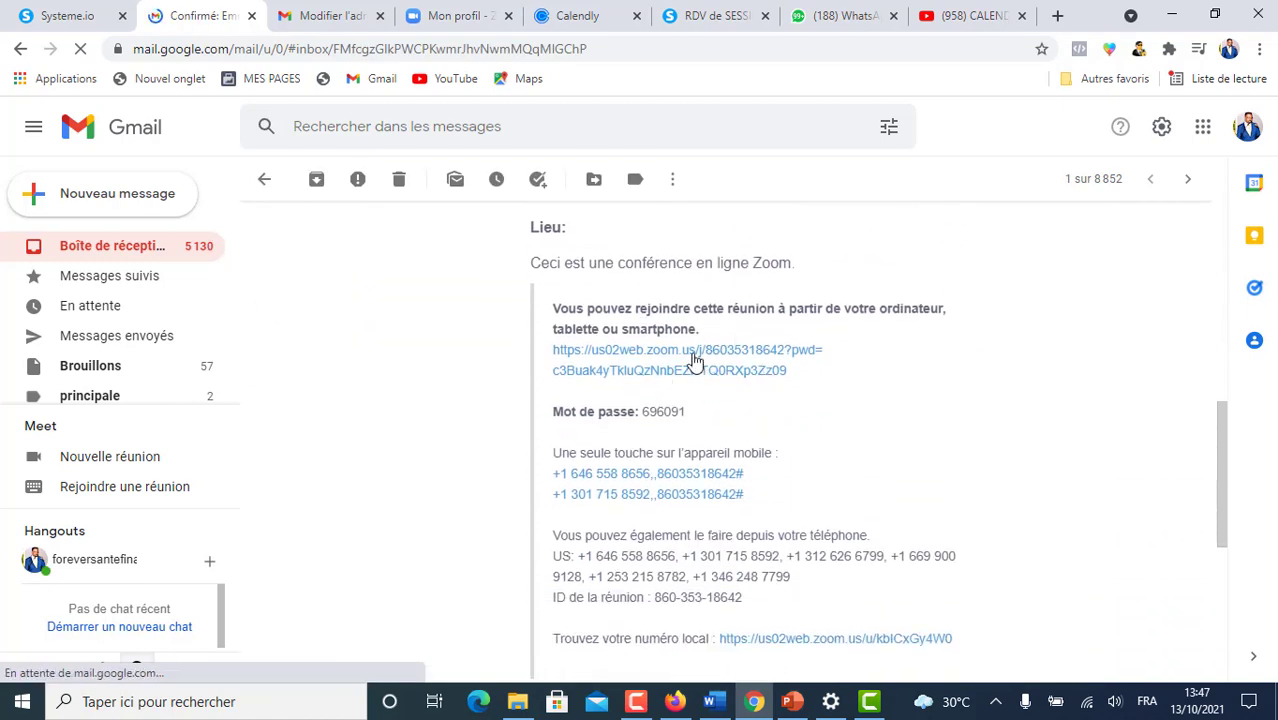
pyautogui.scroll(-2, 599, 362)
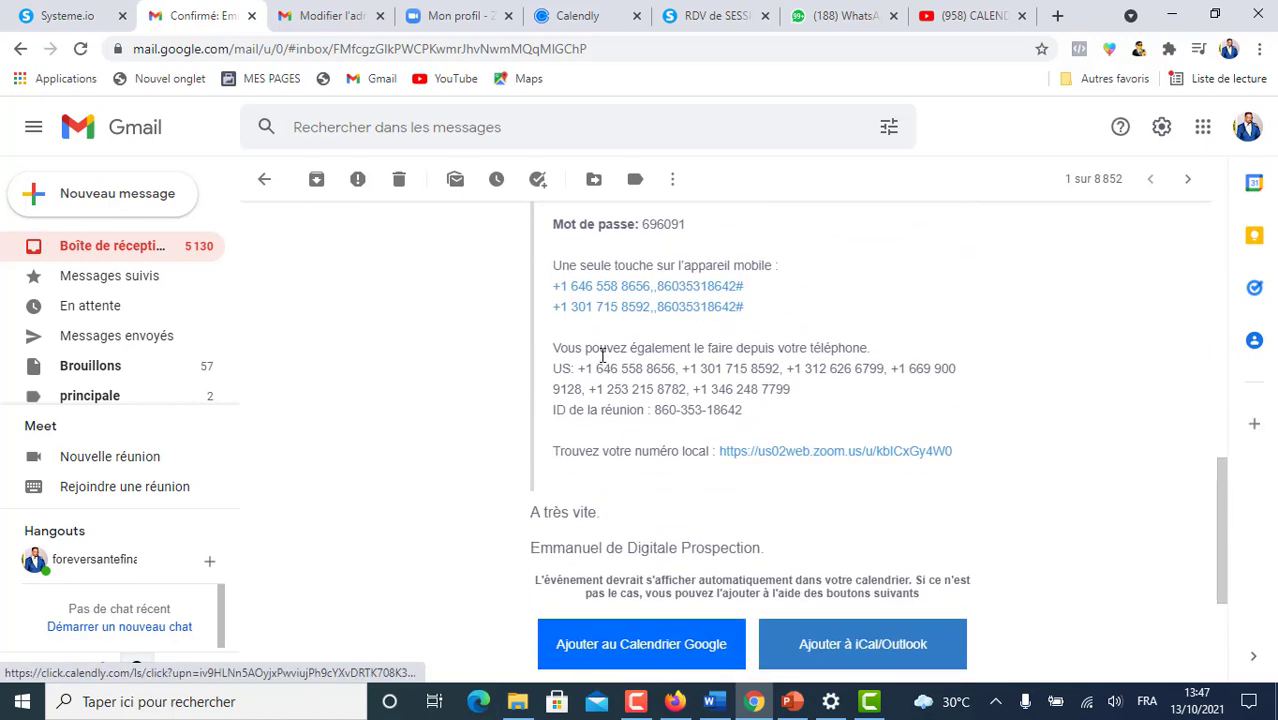
pyautogui.scroll(3, 600, 360)
pyautogui.scroll(-3, 602, 356)
pyautogui.scroll(1, 615, 365)
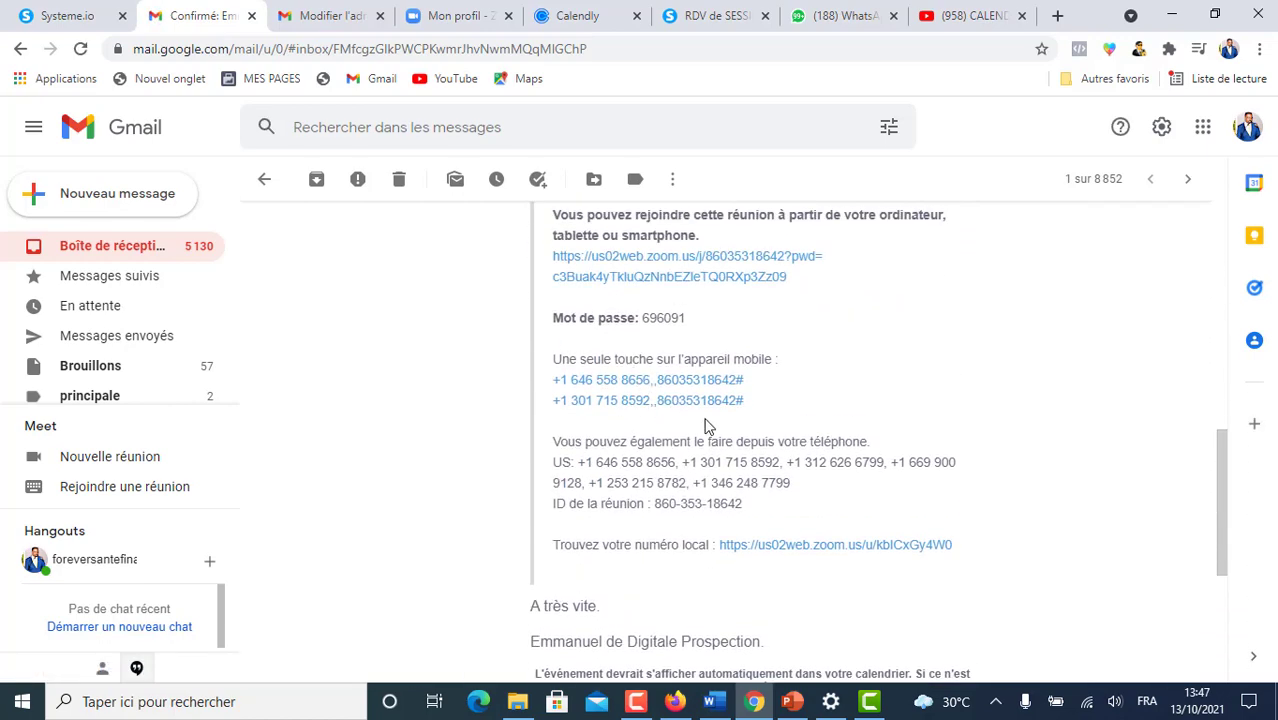
pyautogui.scroll(4, 706, 425)
pyautogui.scroll(1, 706, 428)
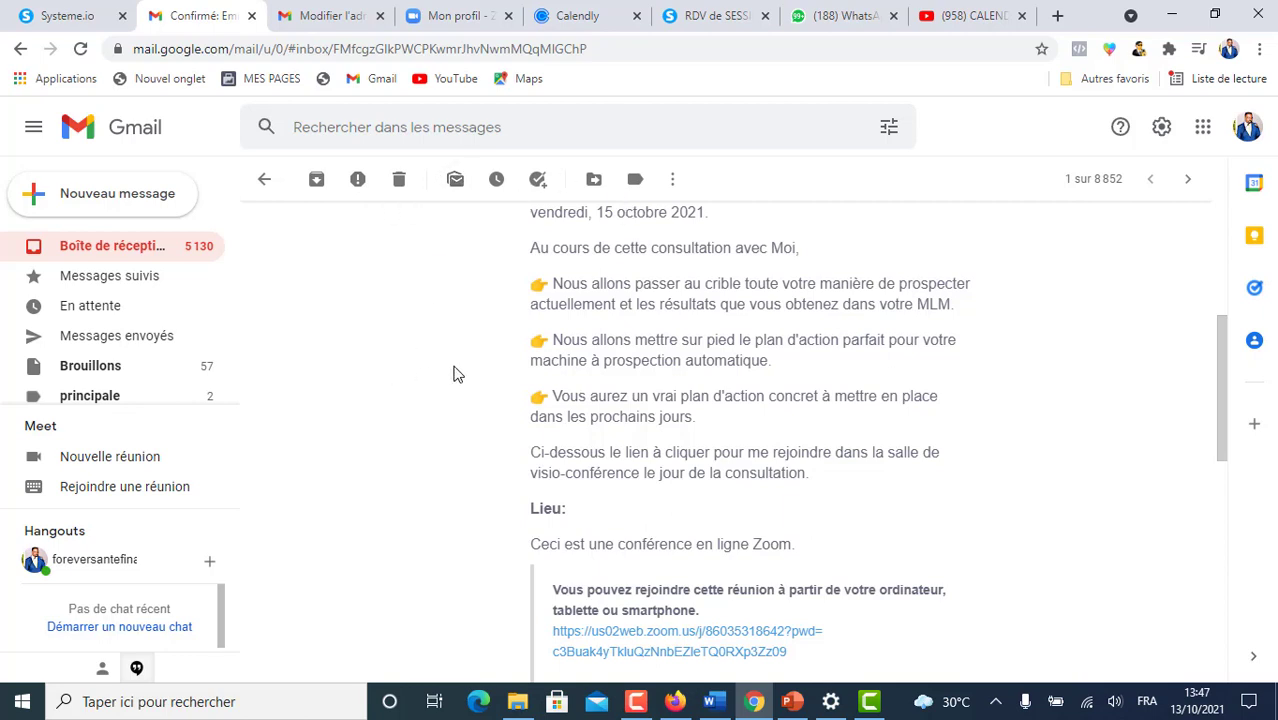
pyautogui.scroll(-5, 515, 360)
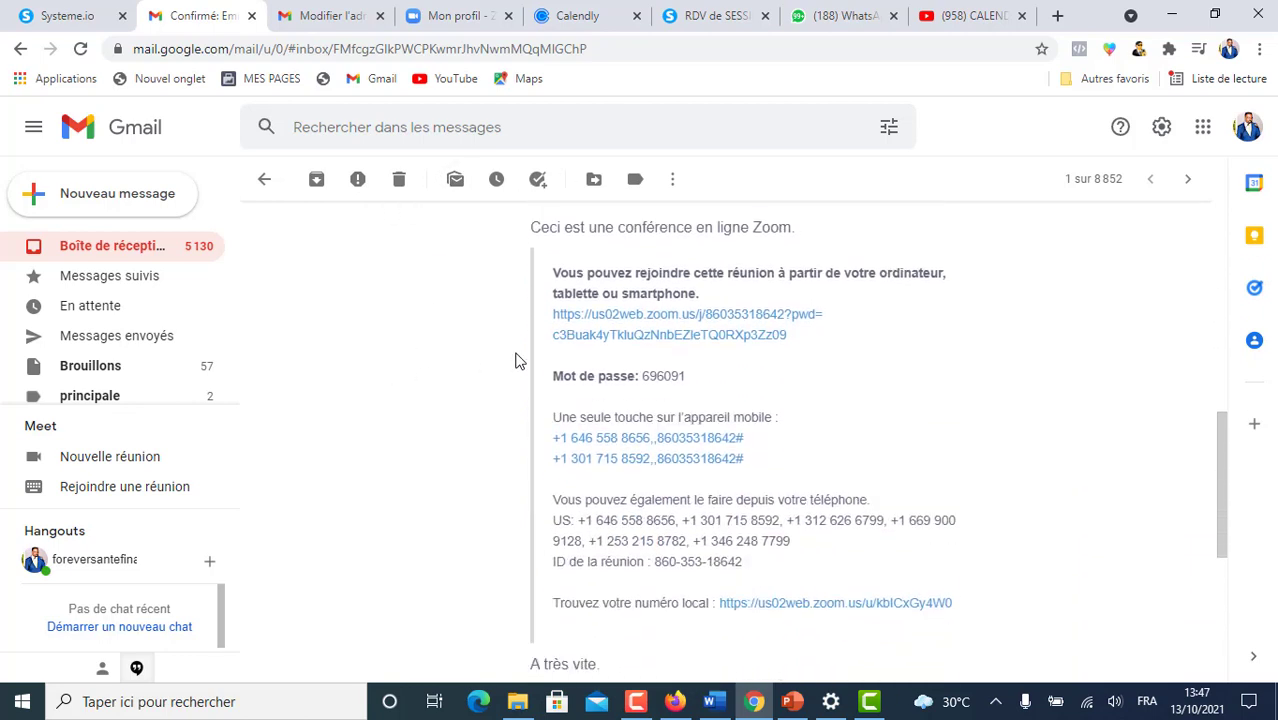
pyautogui.scroll(5, 515, 360)
pyautogui.scroll(-4, 515, 360)
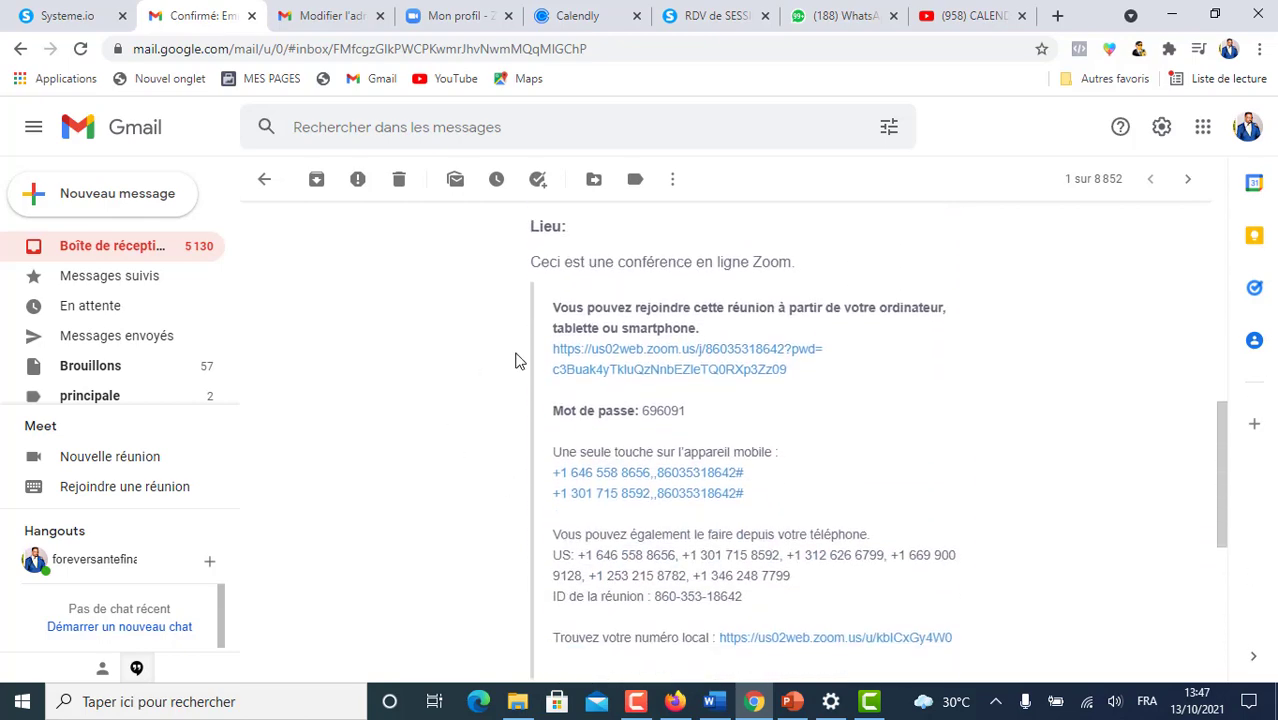
pyautogui.scroll(3, 432, 479)
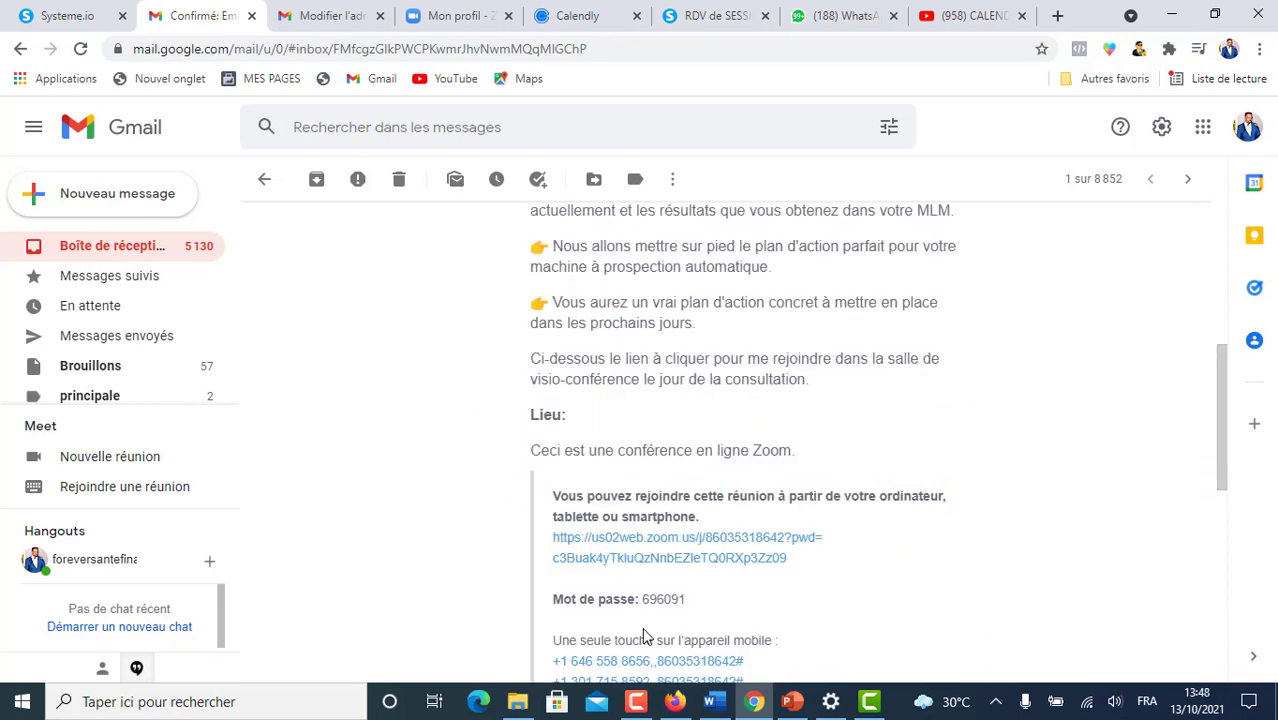
pyautogui.click(52, 17)
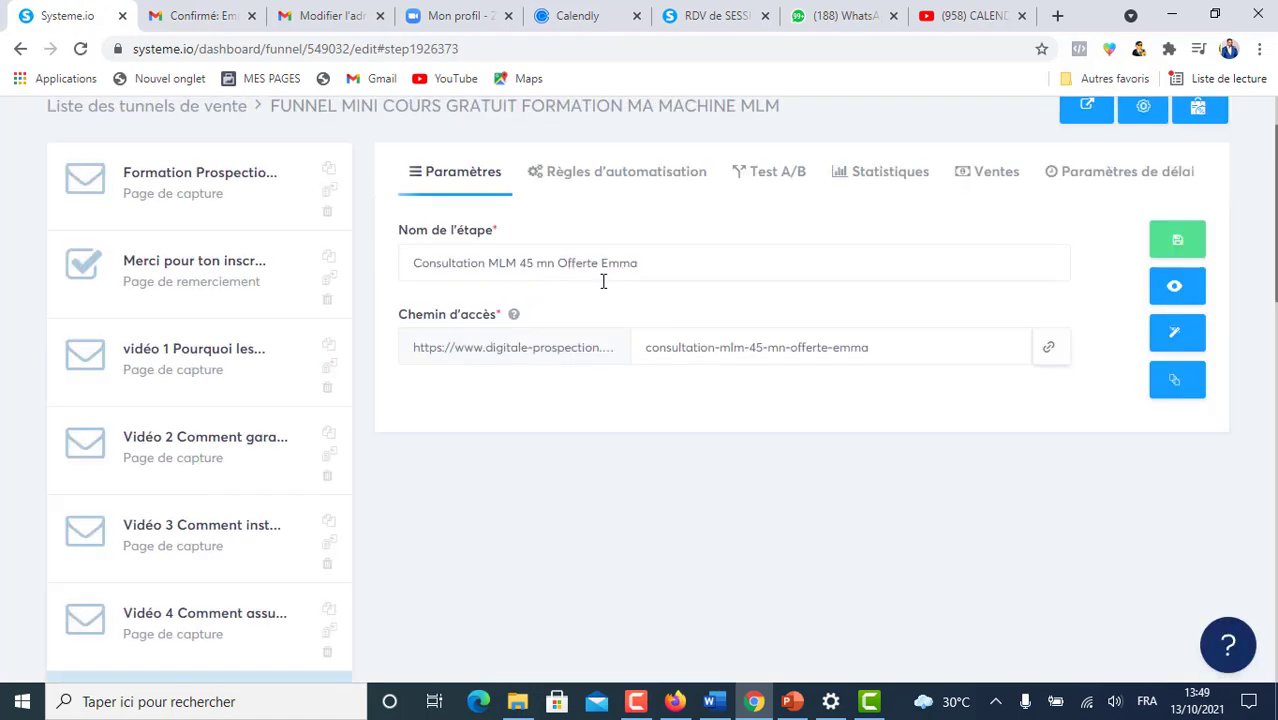
pyautogui.click(1180, 382)
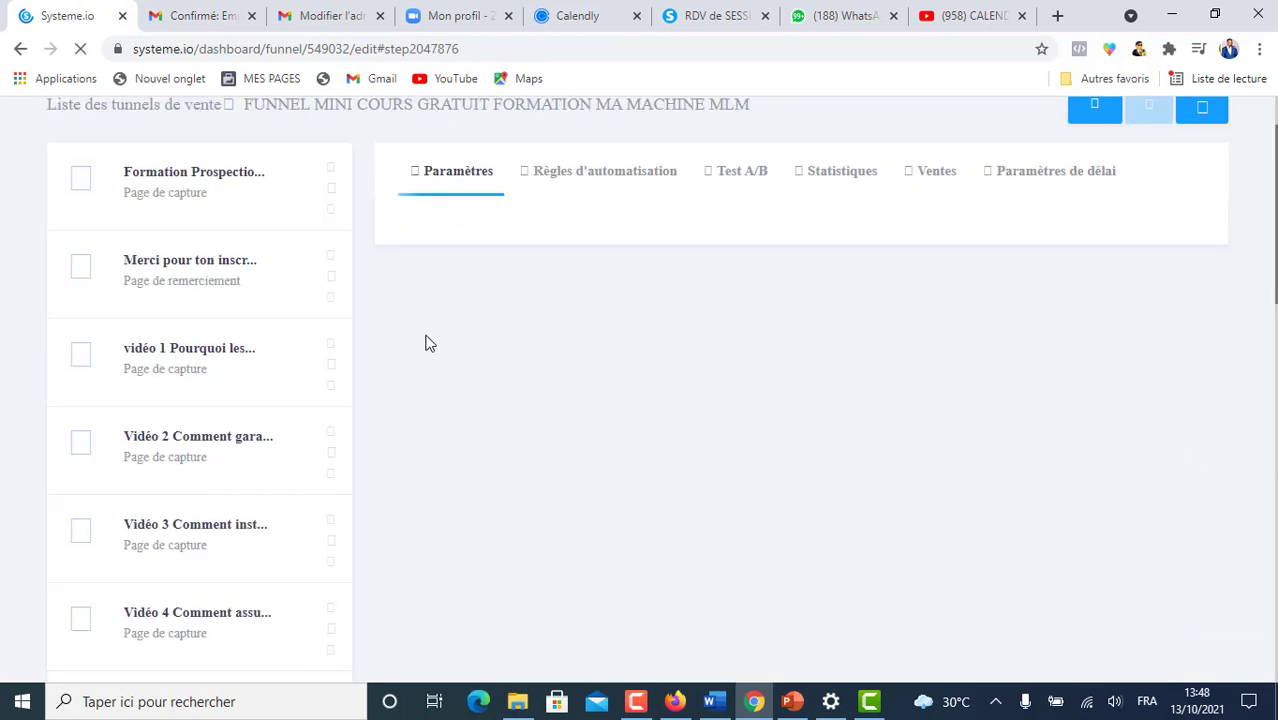
pyautogui.scroll(-2, 257, 380)
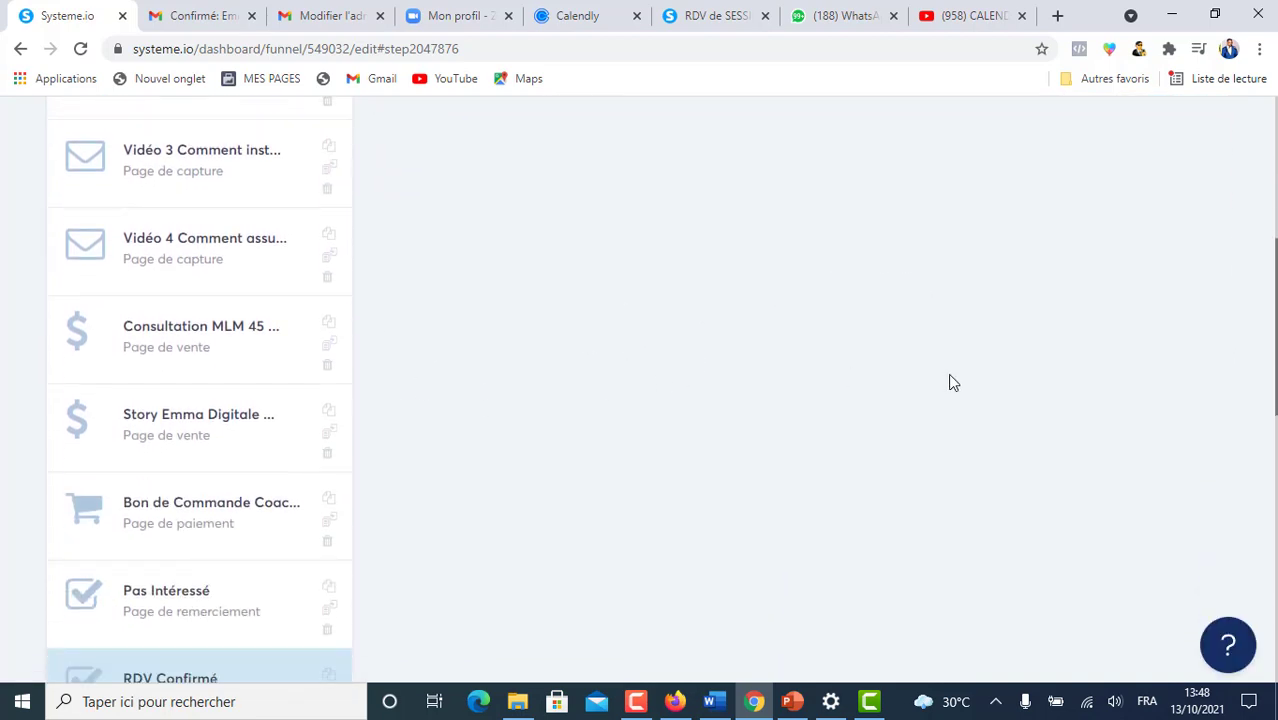
pyautogui.click(158, 335)
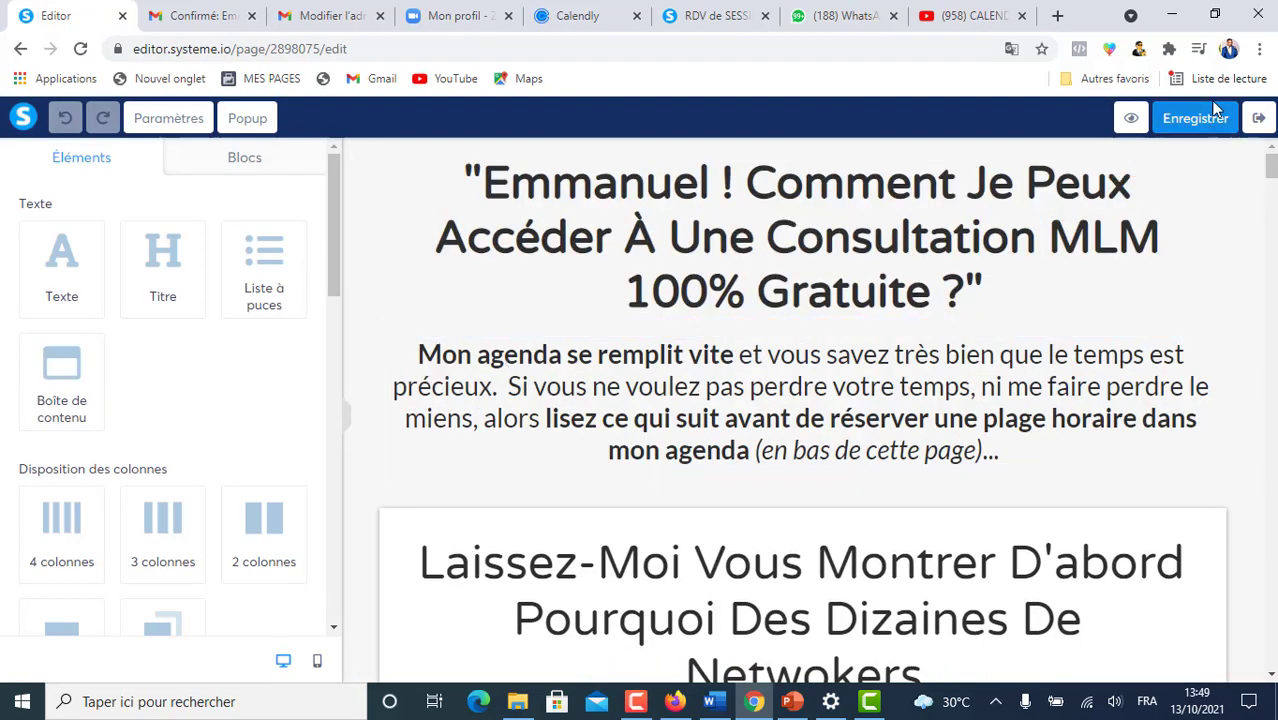
# - Open the consultation step's page in the editor and scroll to the 'Et Voici Comment Accéder...' section
pyautogui.click(1260, 120)
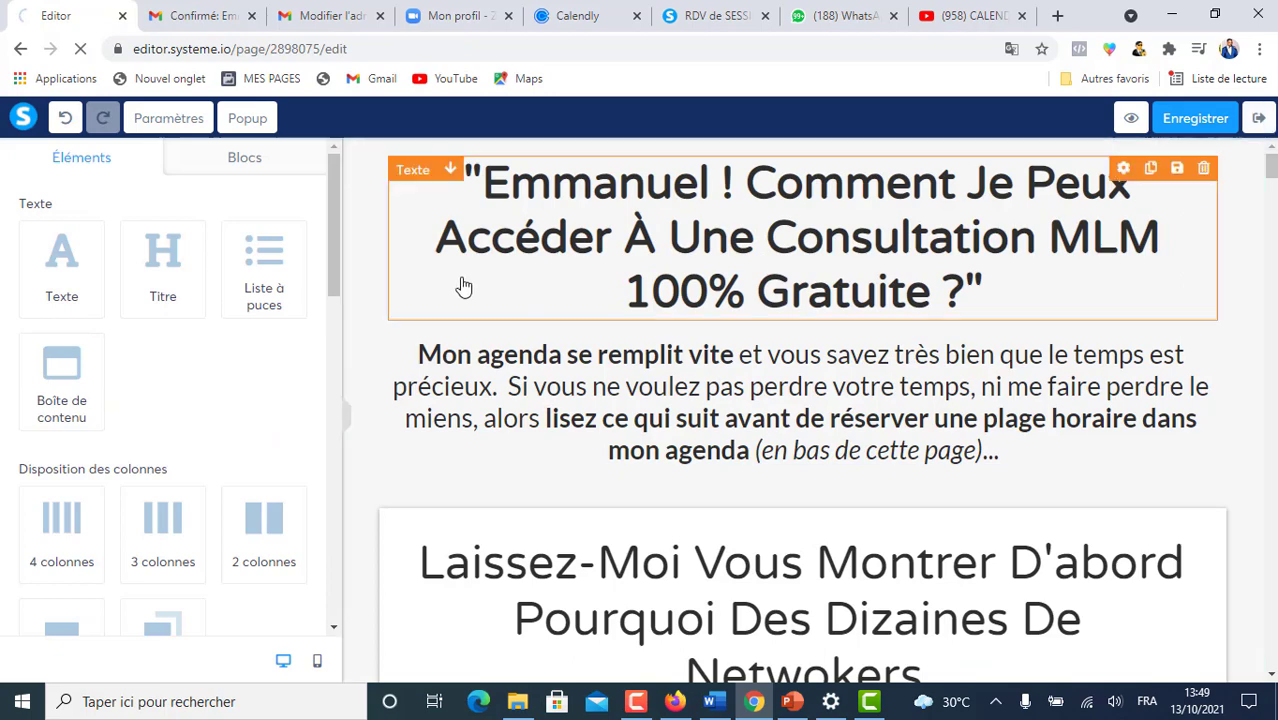
pyautogui.scroll(-3, 442, 519)
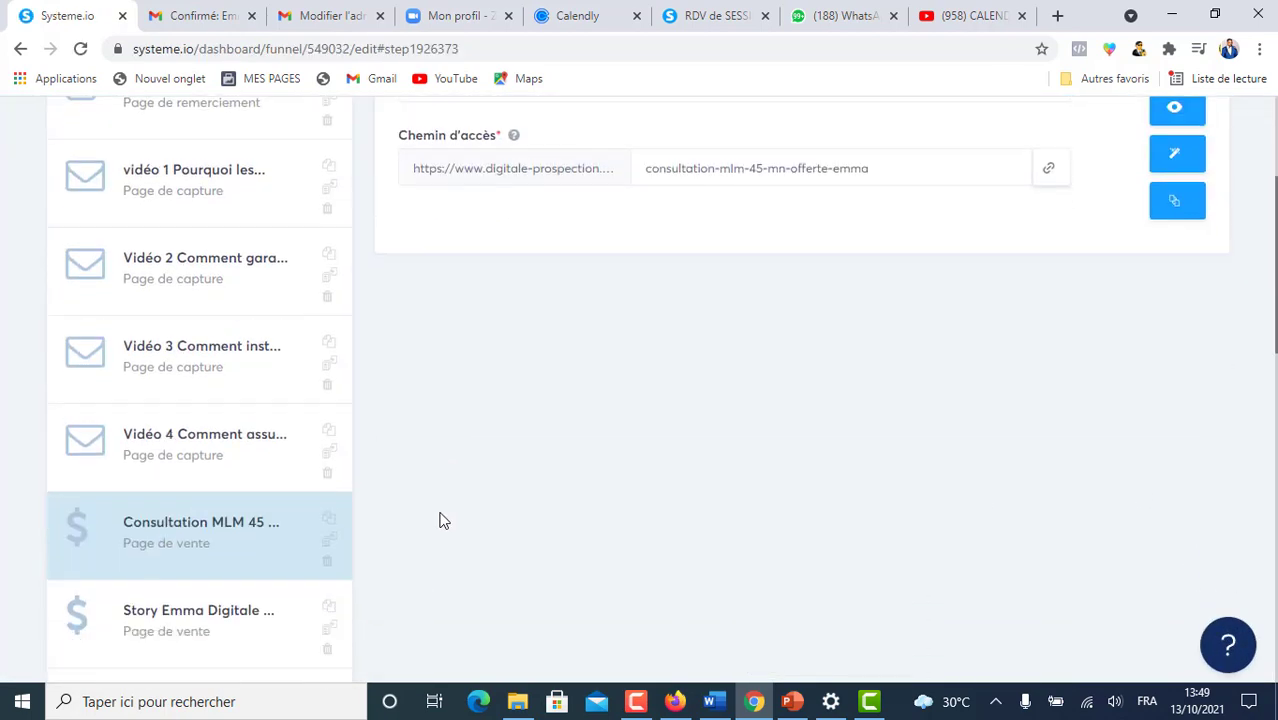
pyautogui.scroll(2, 465, 305)
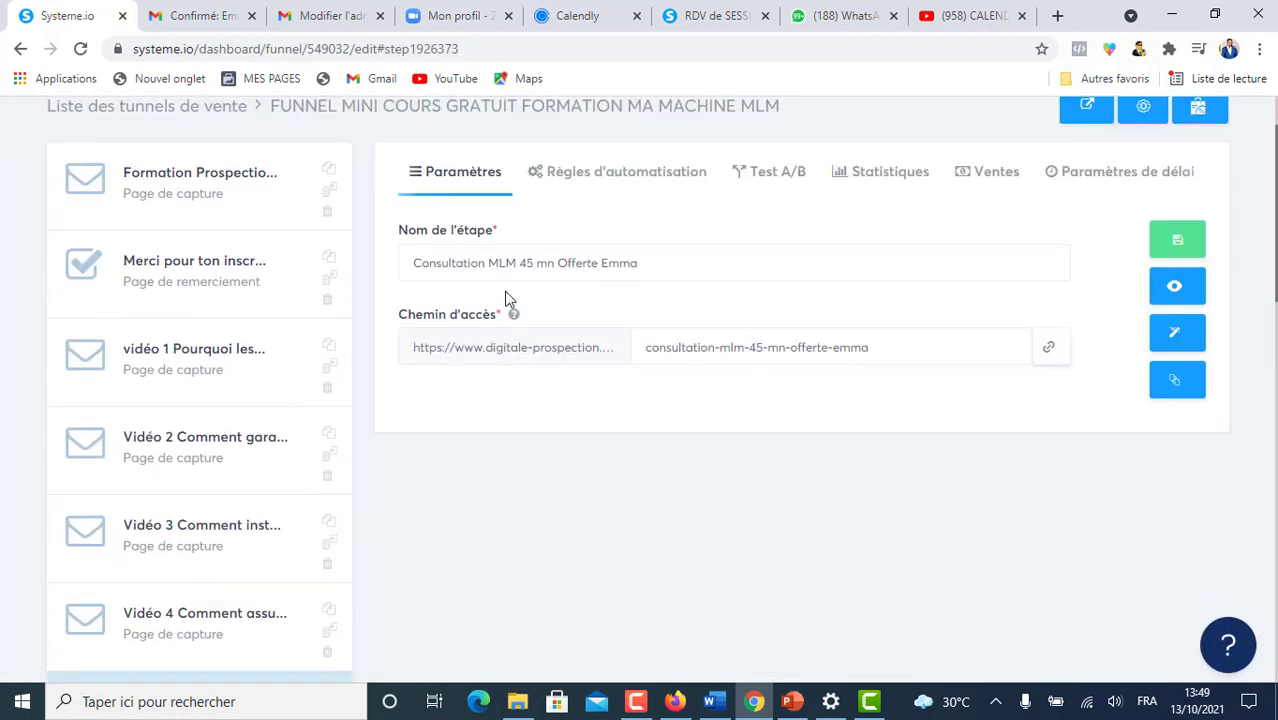
pyautogui.click(1177, 336)
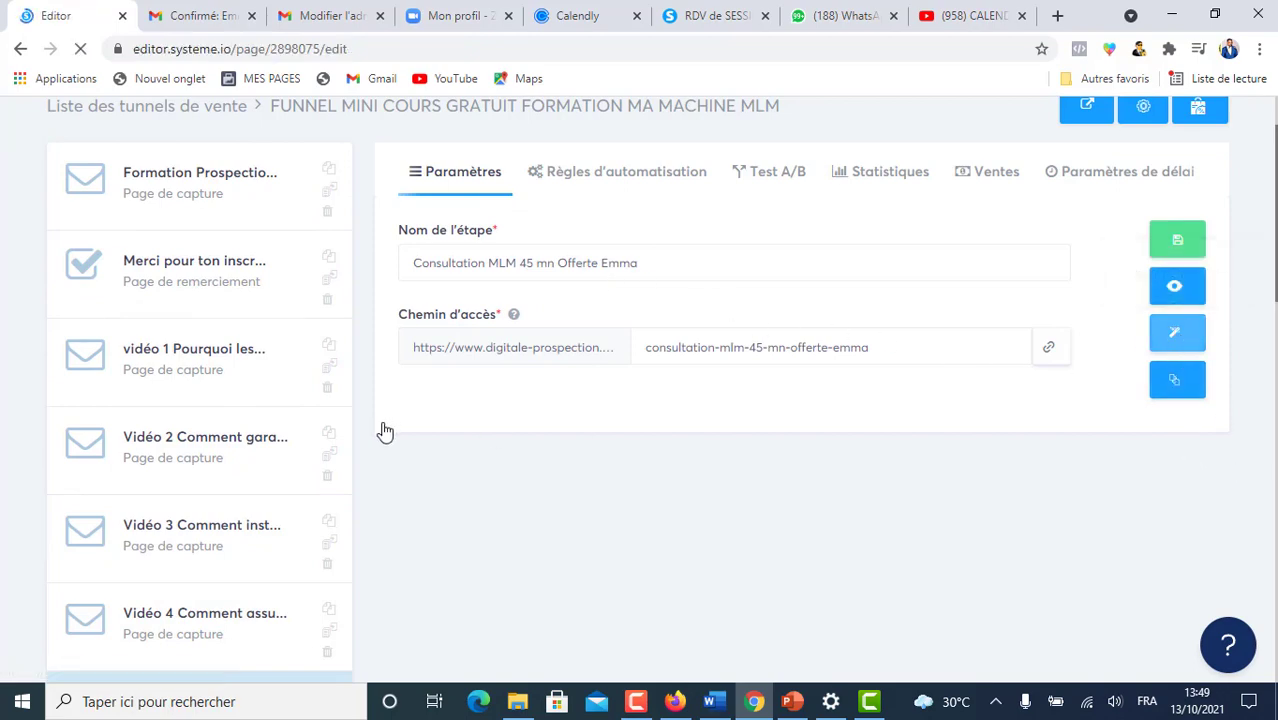
pyautogui.scroll(-15, 790, 300)
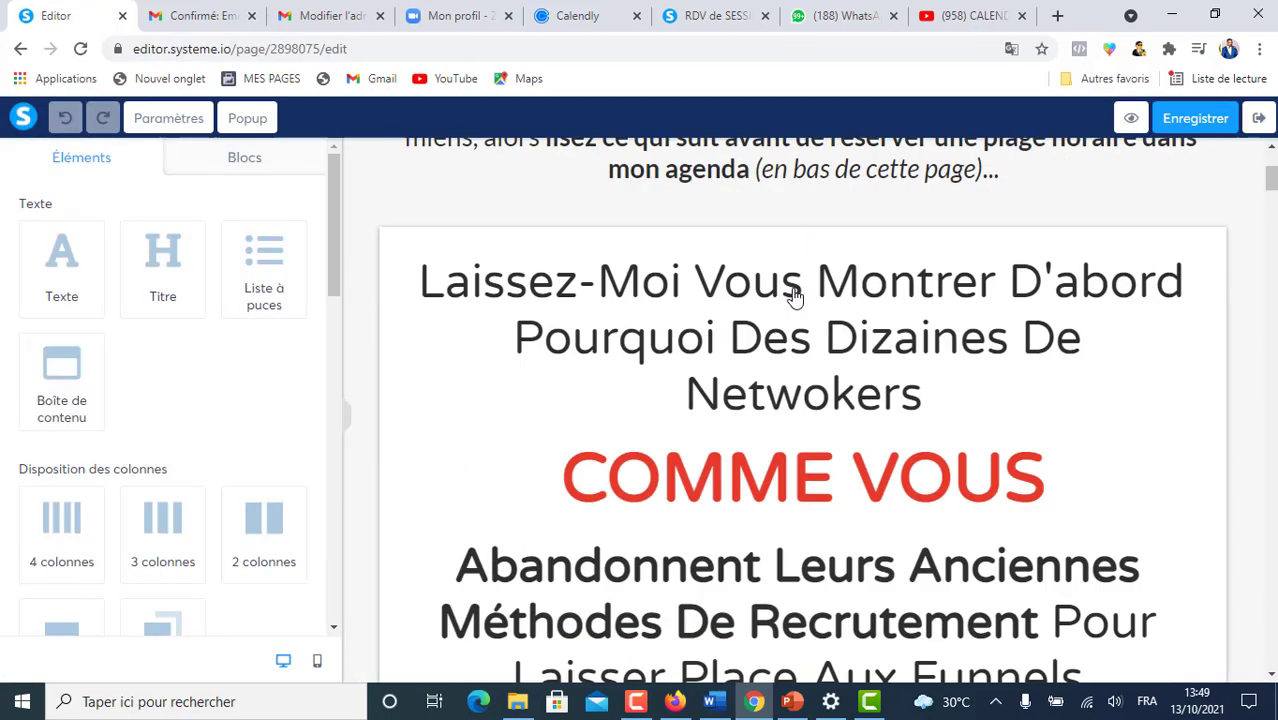
pyautogui.scroll(-20, 791, 330)
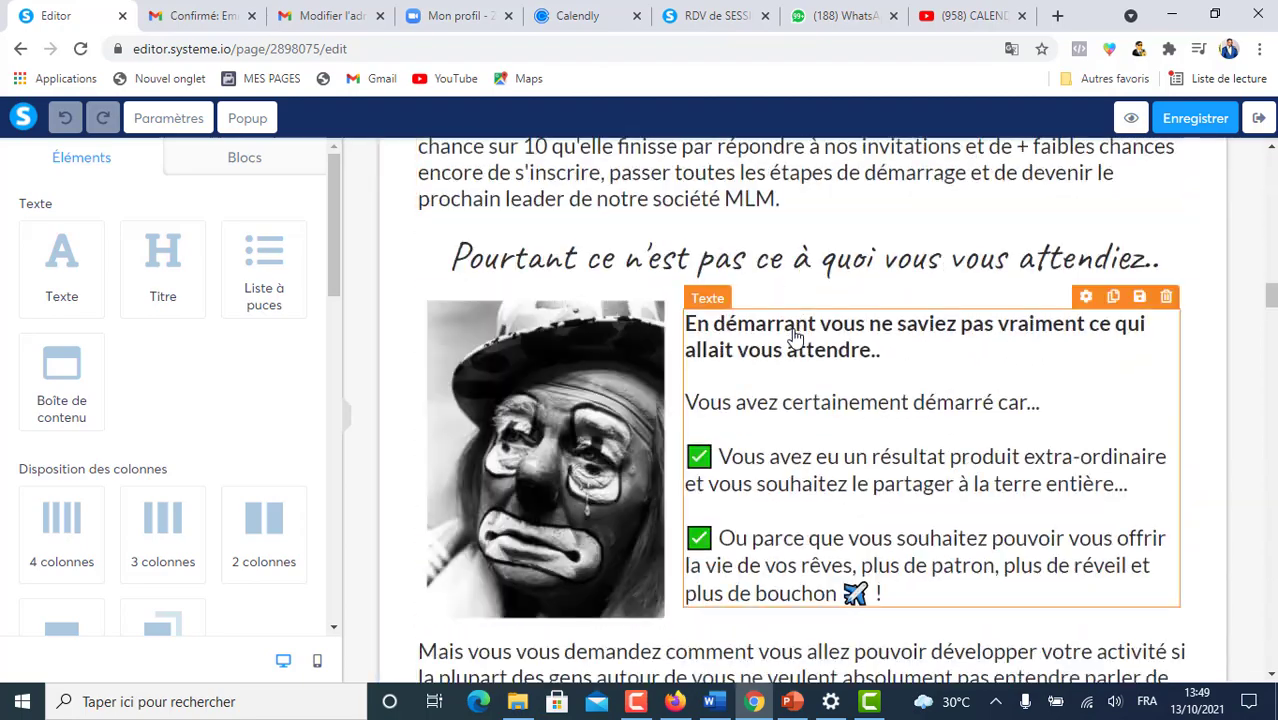
pyautogui.scroll(-20, 808, 378)
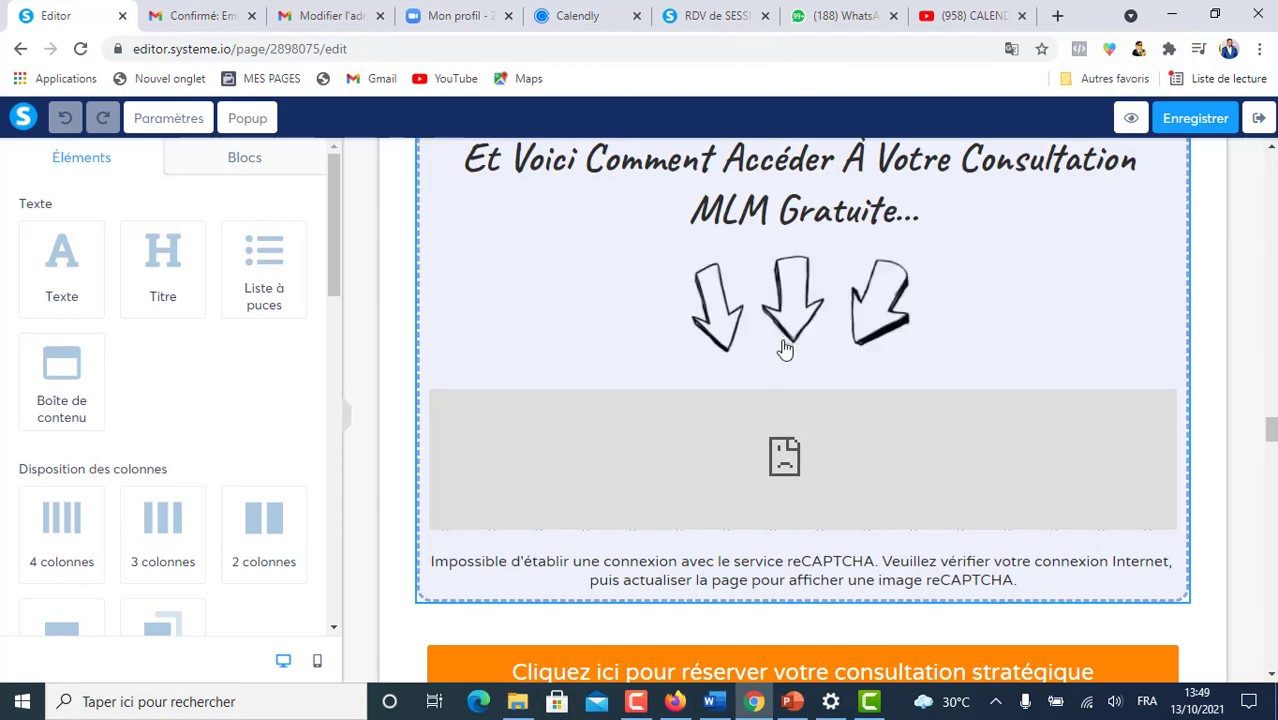
pyautogui.scroll(5, 790, 340)
pyautogui.scroll(-5, 955, 393)
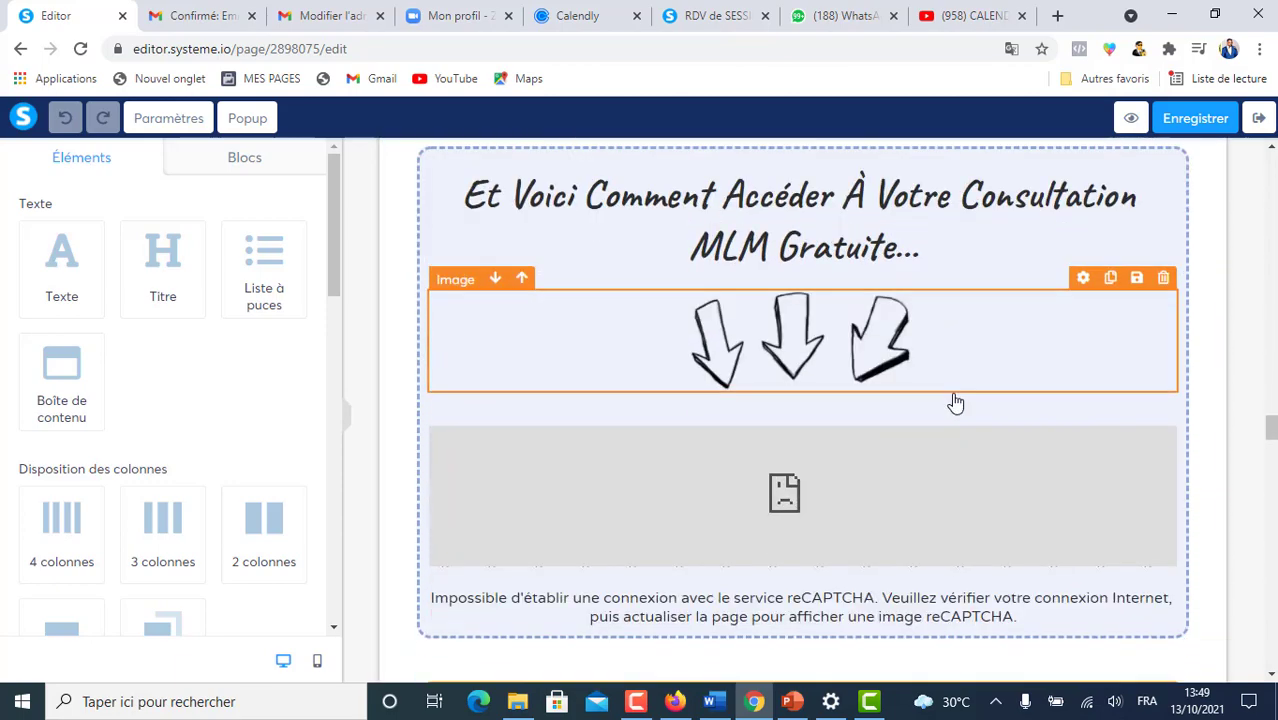
pyautogui.moveTo(1270, 430); pyautogui.dragTo(1270, 352)
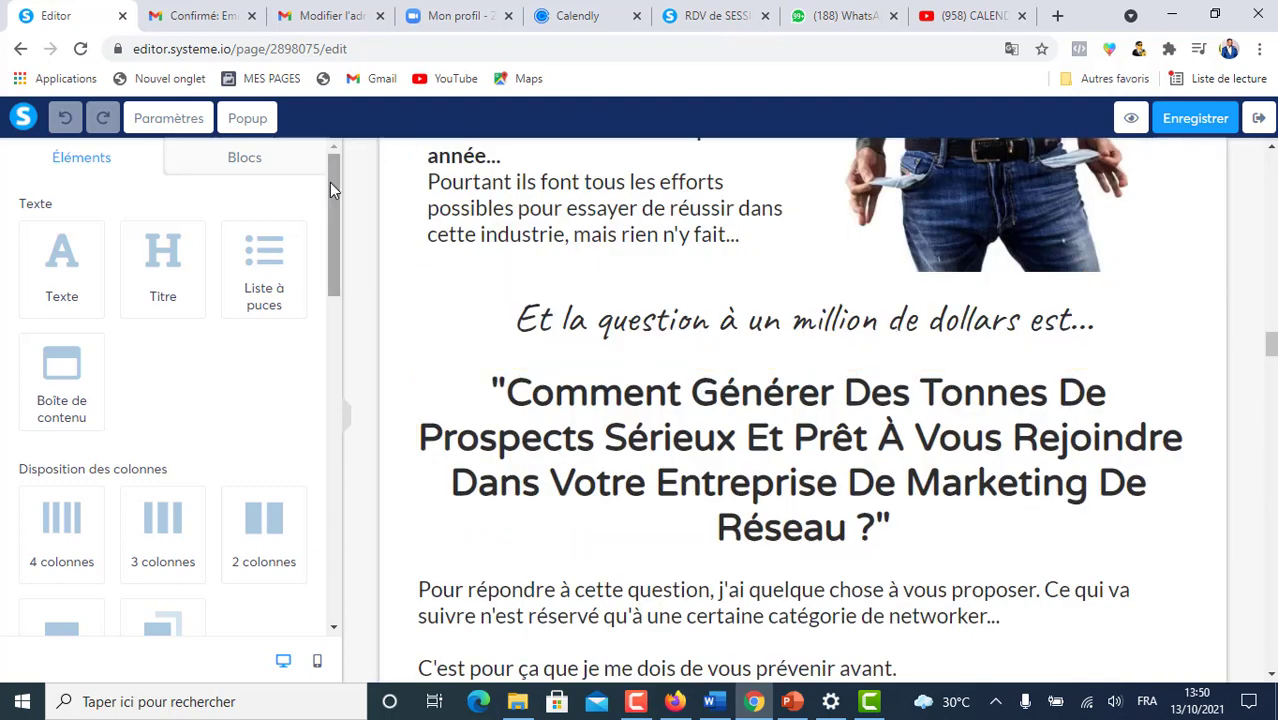
# - Drop a Code HTML block under 'Et la question à un million de dollars est...', select it, and switch to Calendly
pyautogui.moveTo(330, 184); pyautogui.dragTo(374, 506)
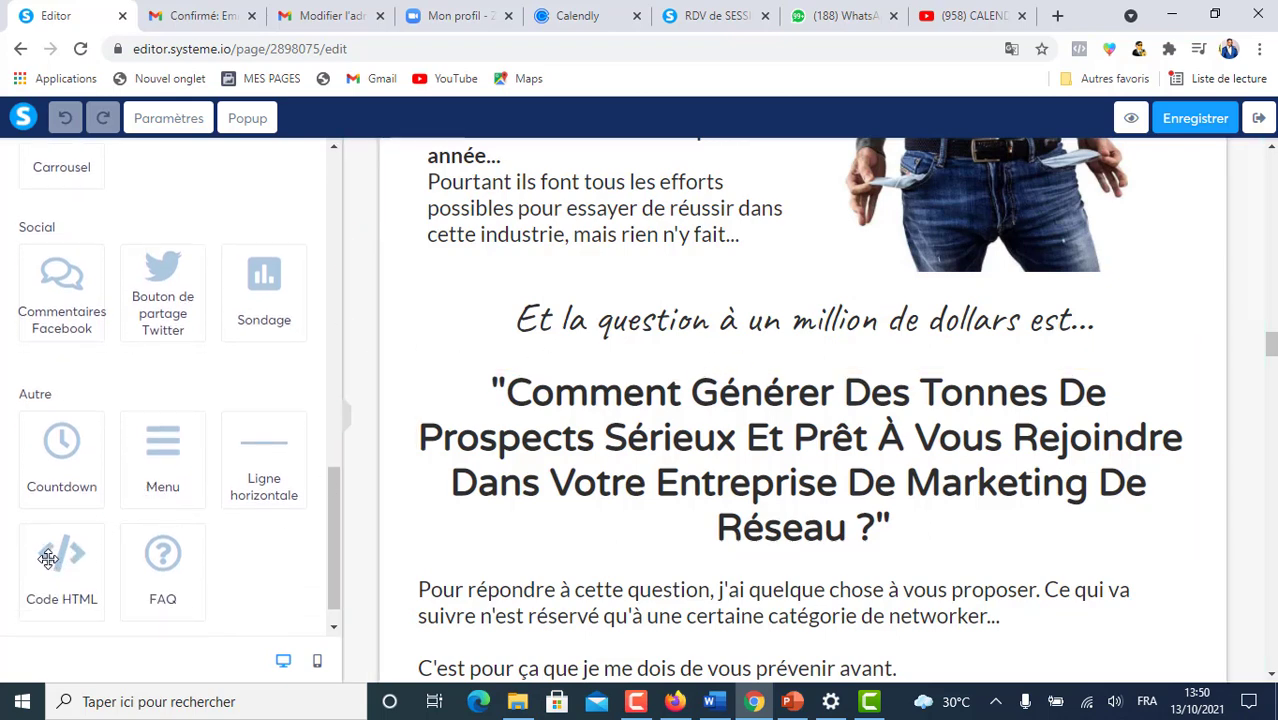
pyautogui.moveTo(60, 546); pyautogui.dragTo(608, 336)
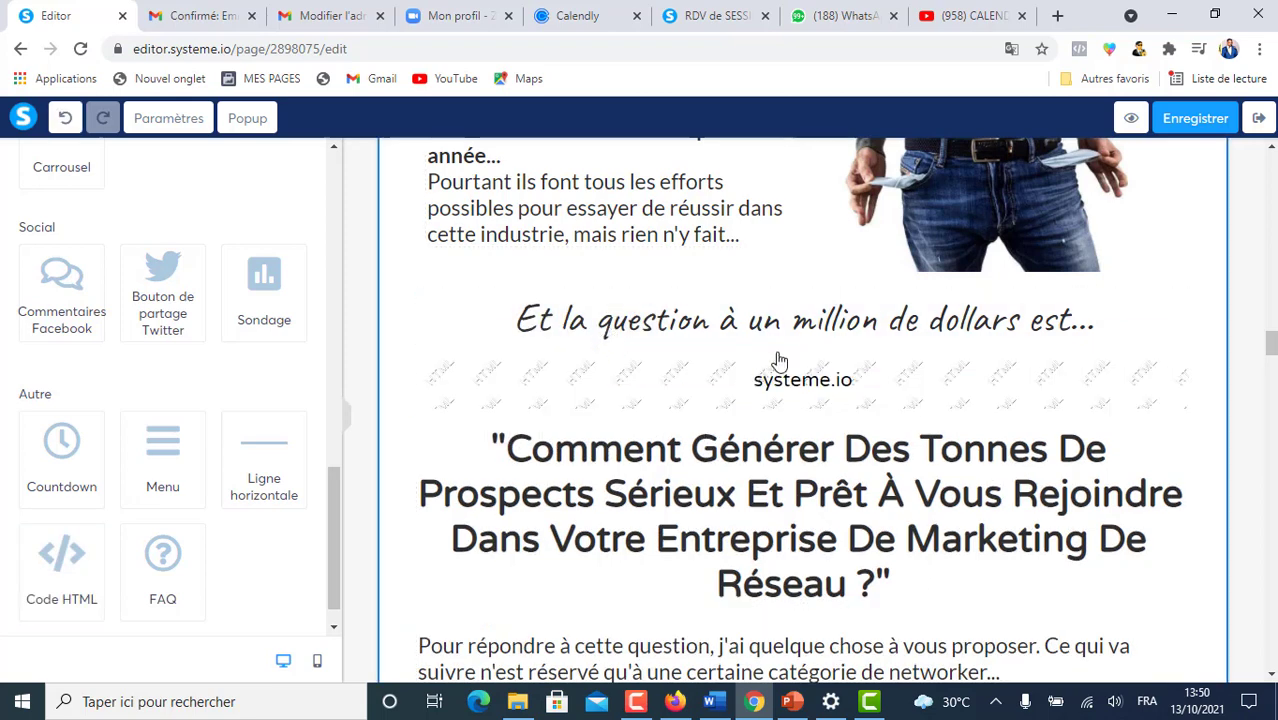
pyautogui.click(815, 390)
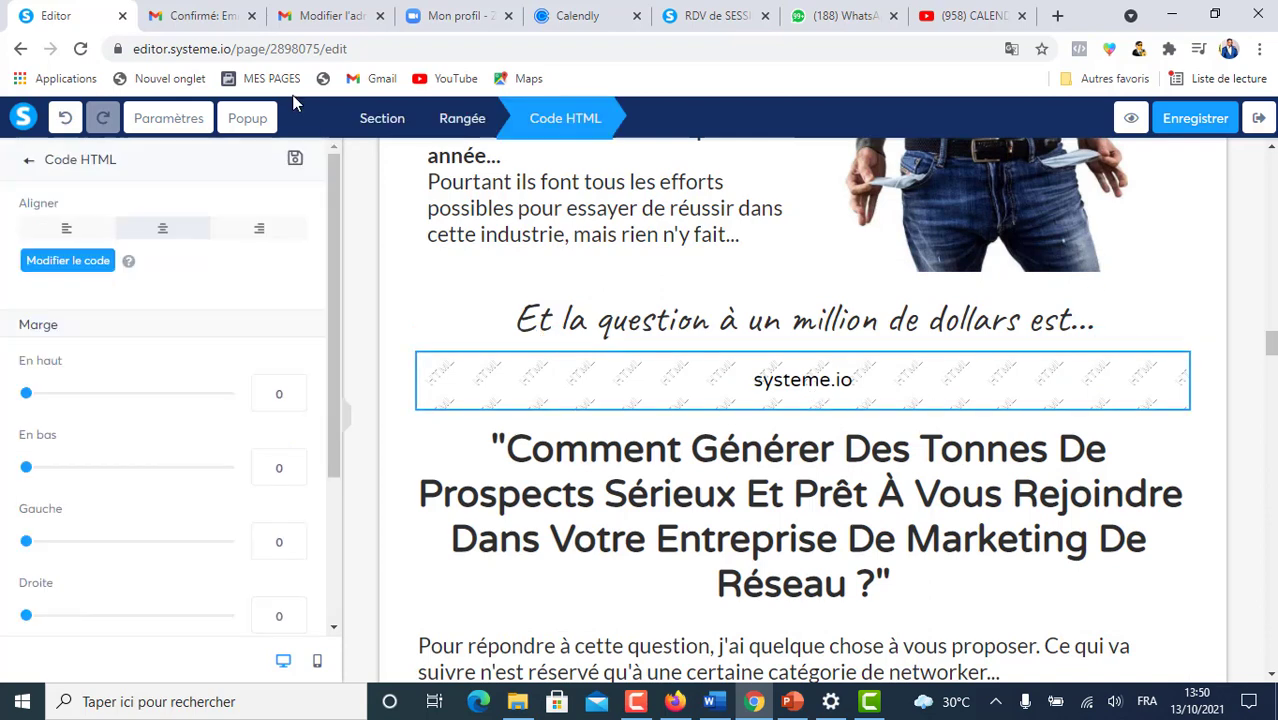
pyautogui.click(594, 16)
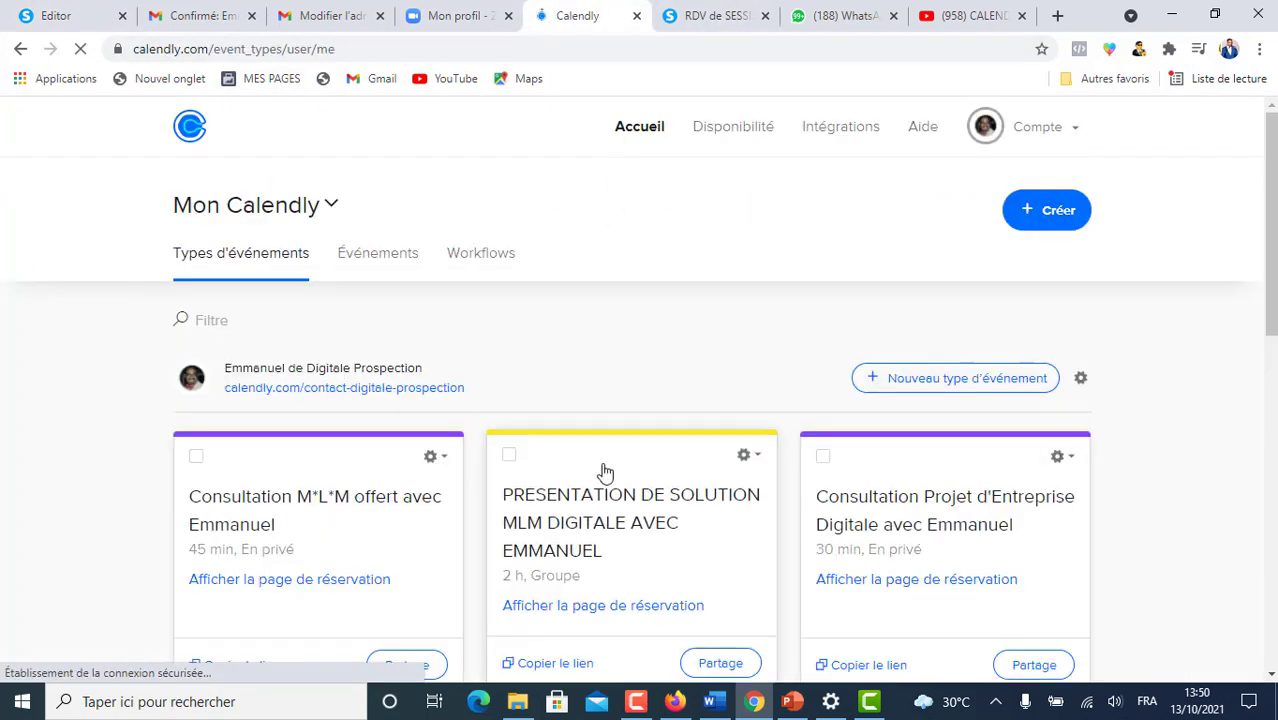
# - Open the inline embed option (Intégrer en ligne) for the 45-minute MLM consultation event
pyautogui.scroll(-6, 605, 471)
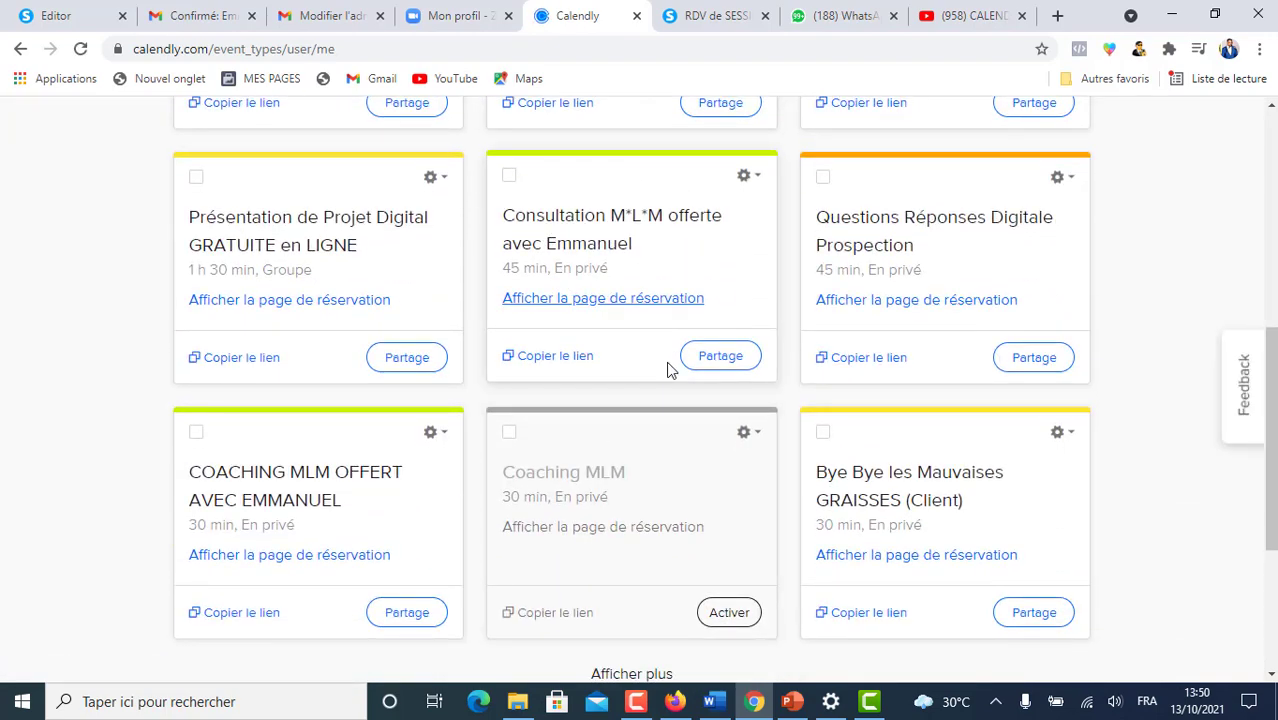
pyautogui.click(721, 357)
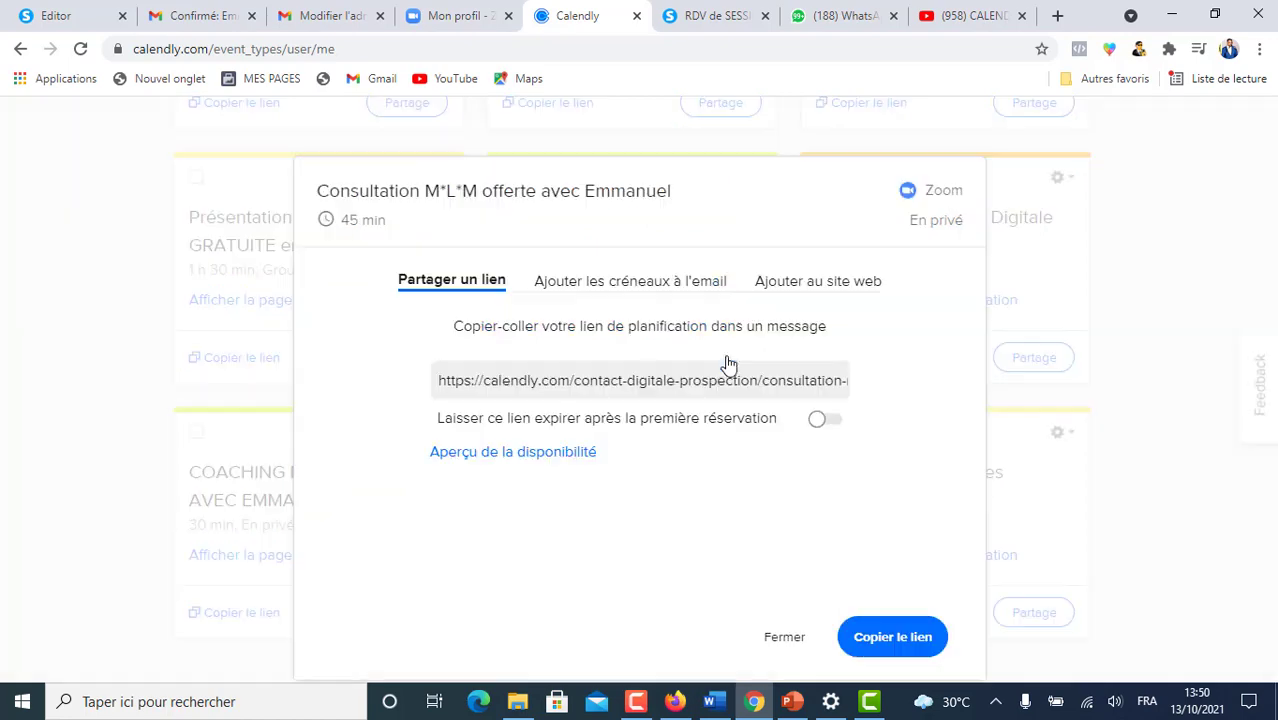
pyautogui.click(813, 285)
pyautogui.scroll(-2, 730, 330)
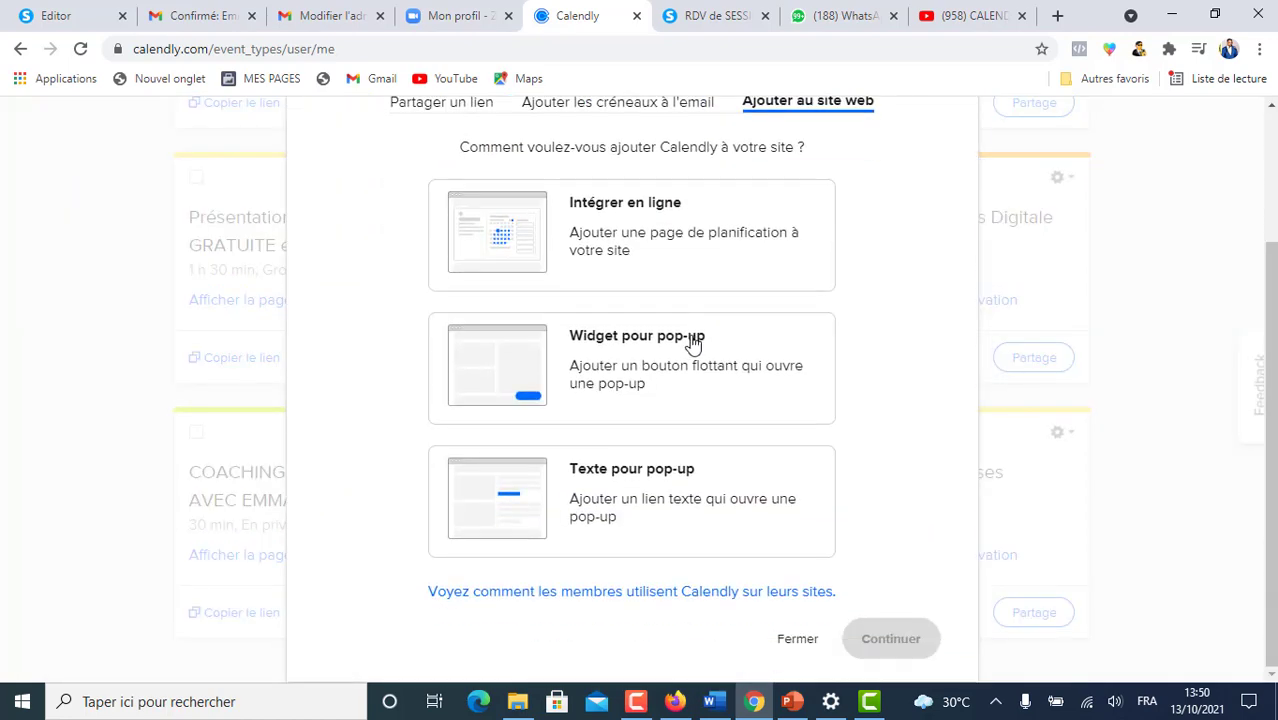
pyautogui.scroll(1, 694, 343)
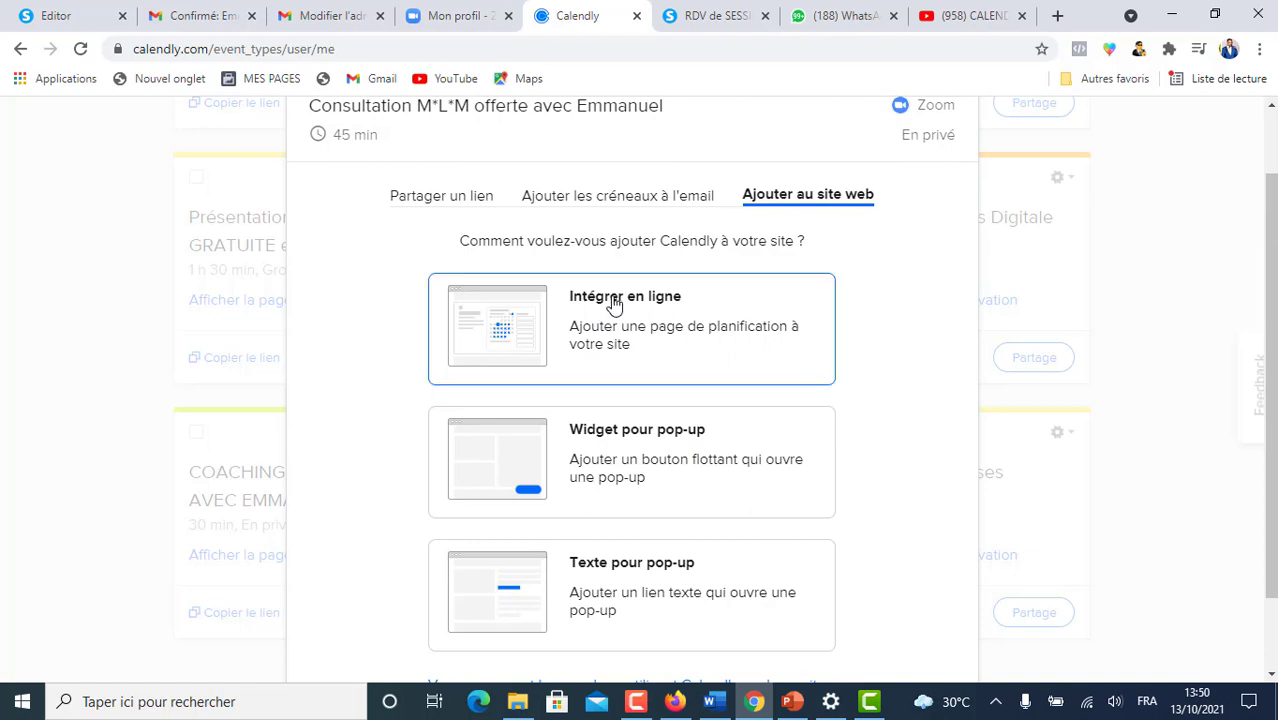
pyautogui.click(656, 291)
pyautogui.scroll(-1, 770, 450)
pyautogui.click(877, 637)
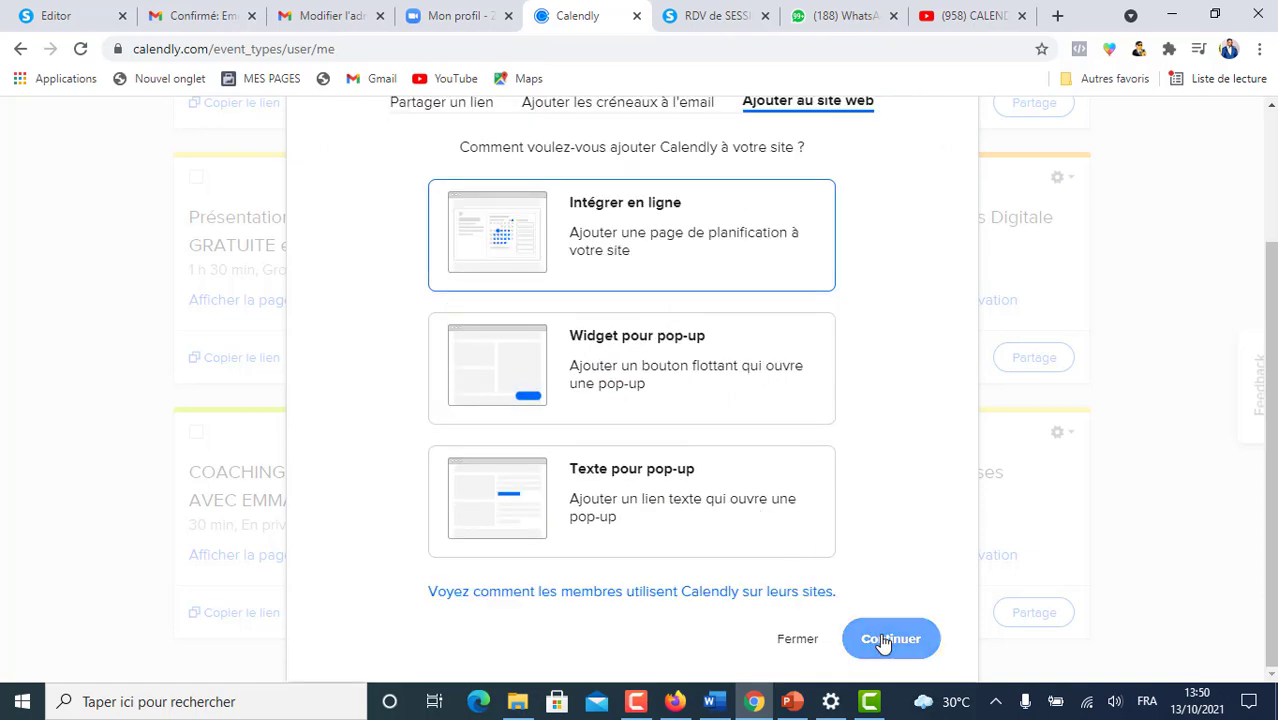
# - Copy the inline embed code with default colours and return to the Systeme.io editor
pyautogui.scroll(-1, 580, 328)
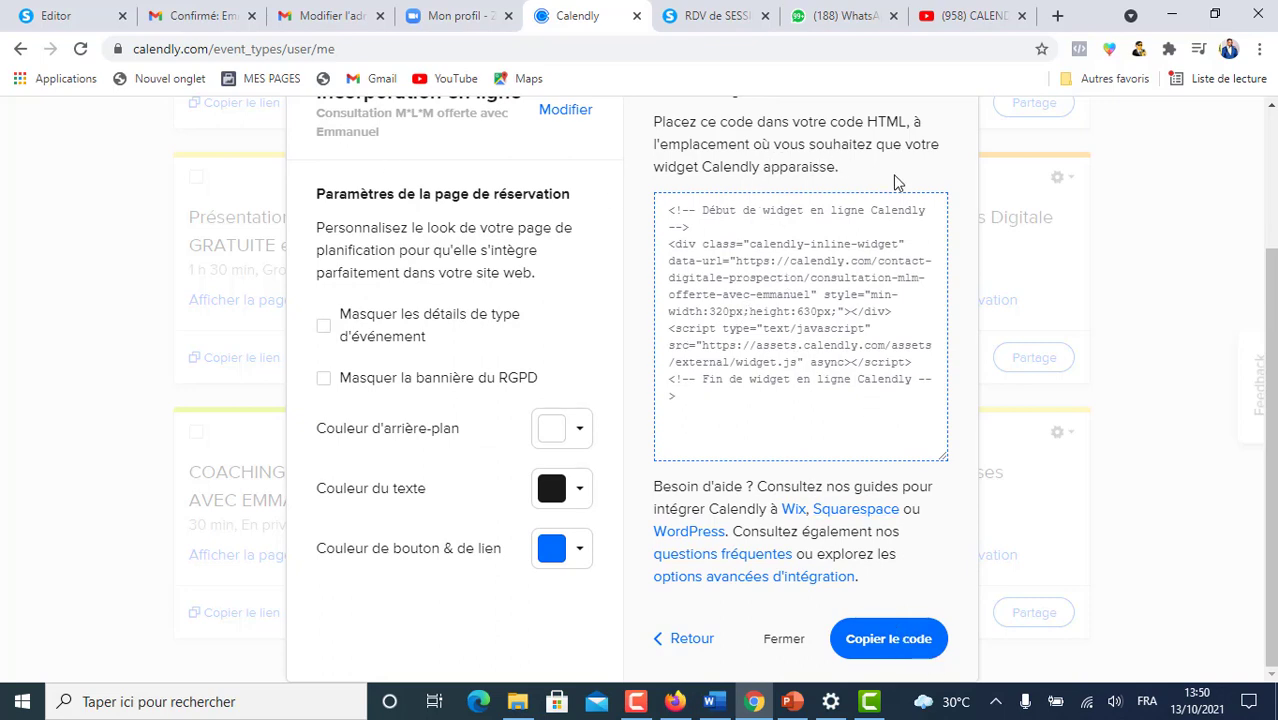
pyautogui.click(578, 553)
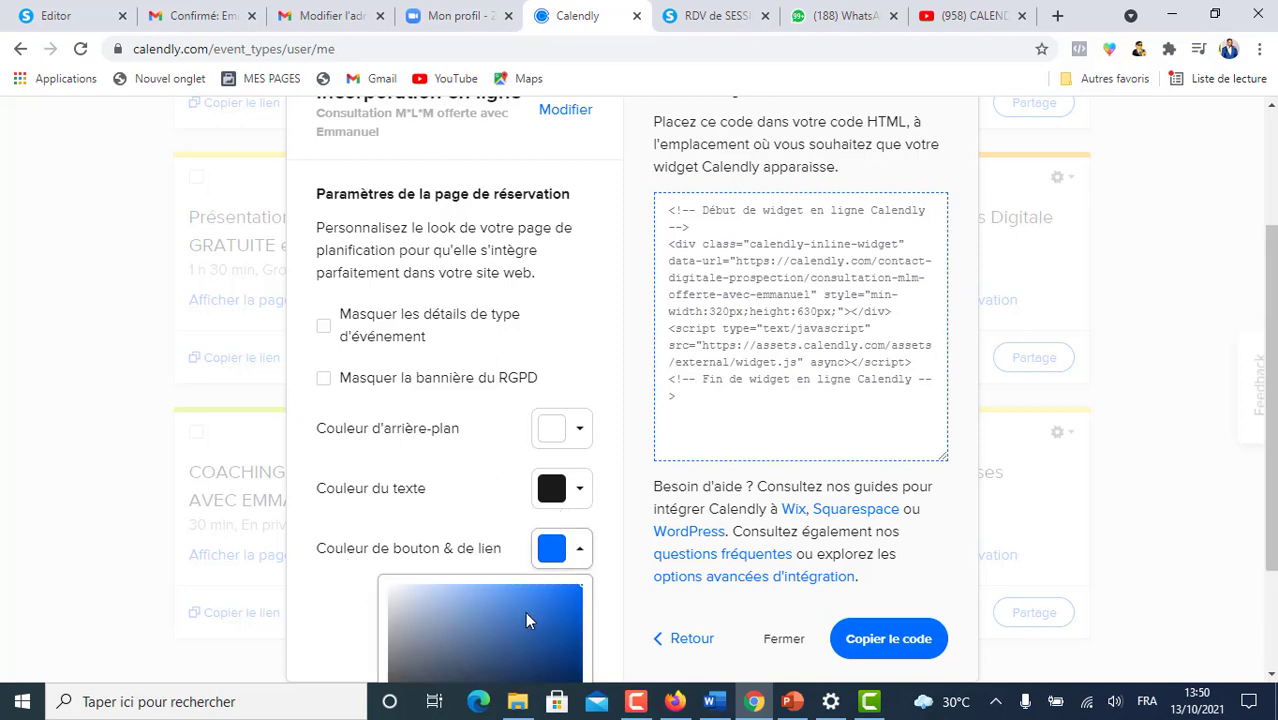
pyautogui.click(477, 519)
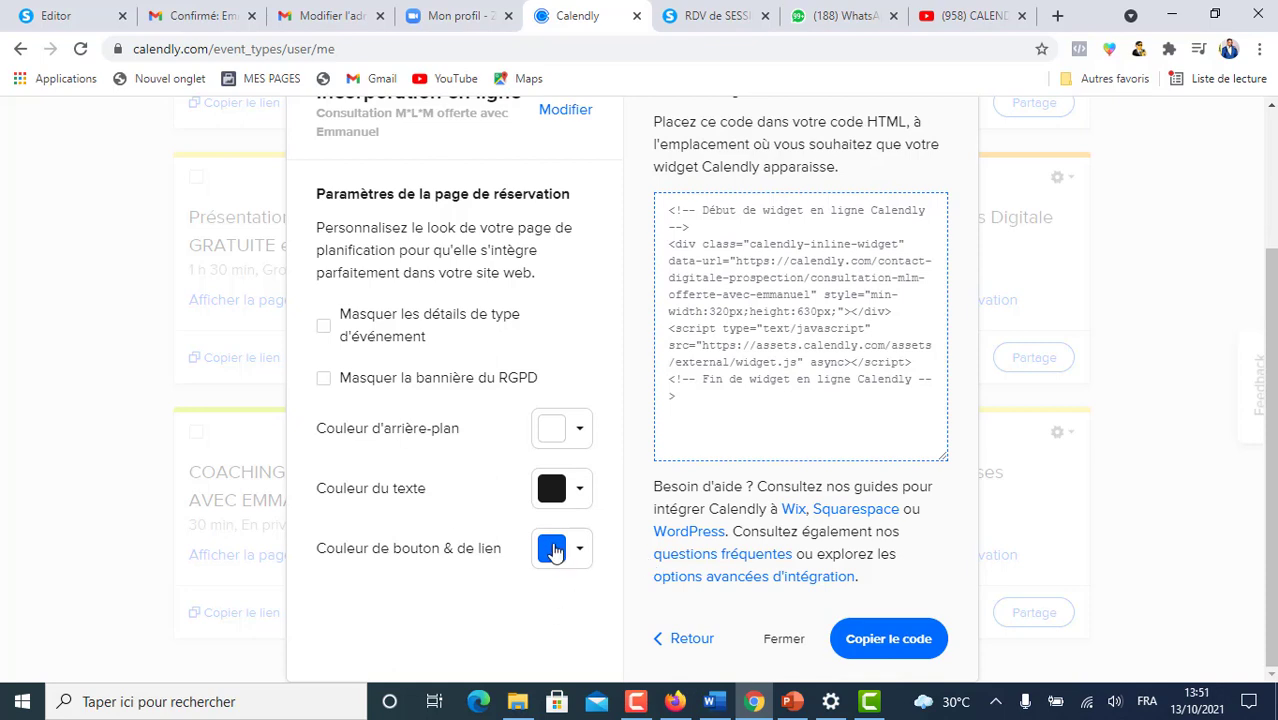
pyautogui.click(893, 642)
pyautogui.click(48, 15)
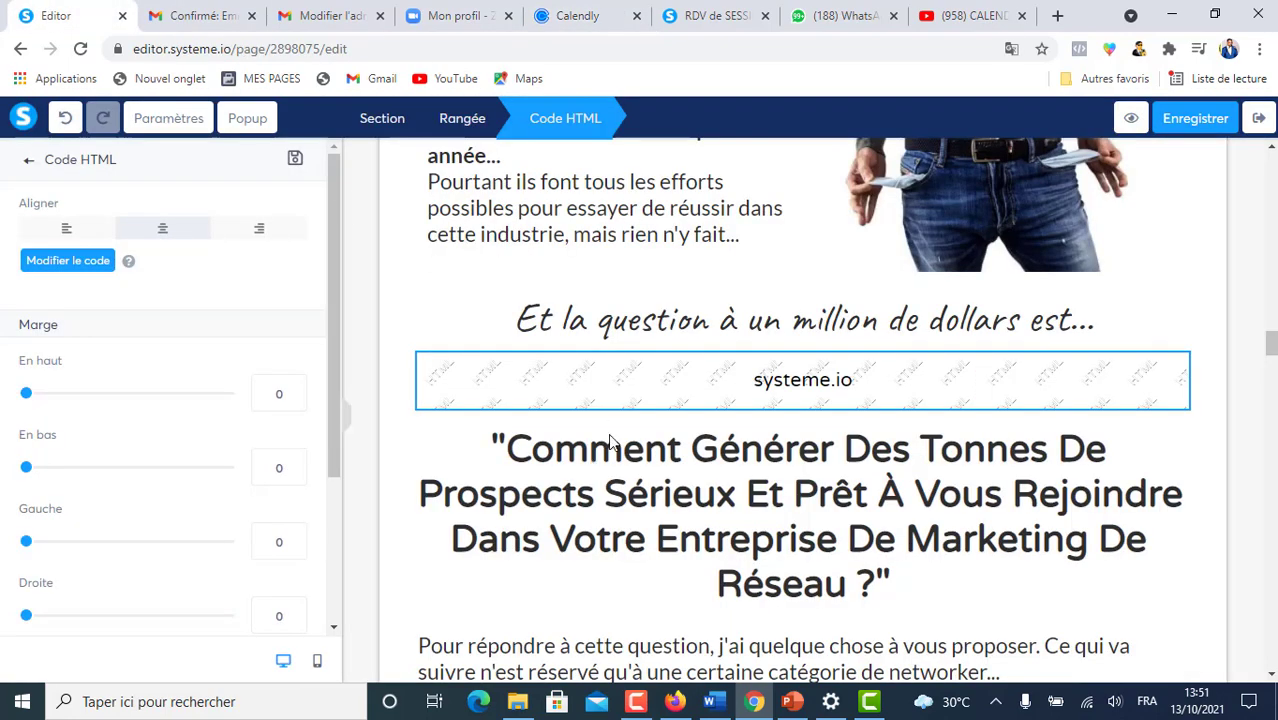
# - Replace the HTML block's <h2> placeholder with the Calendly inline widget code and save
pyautogui.click(829, 385)
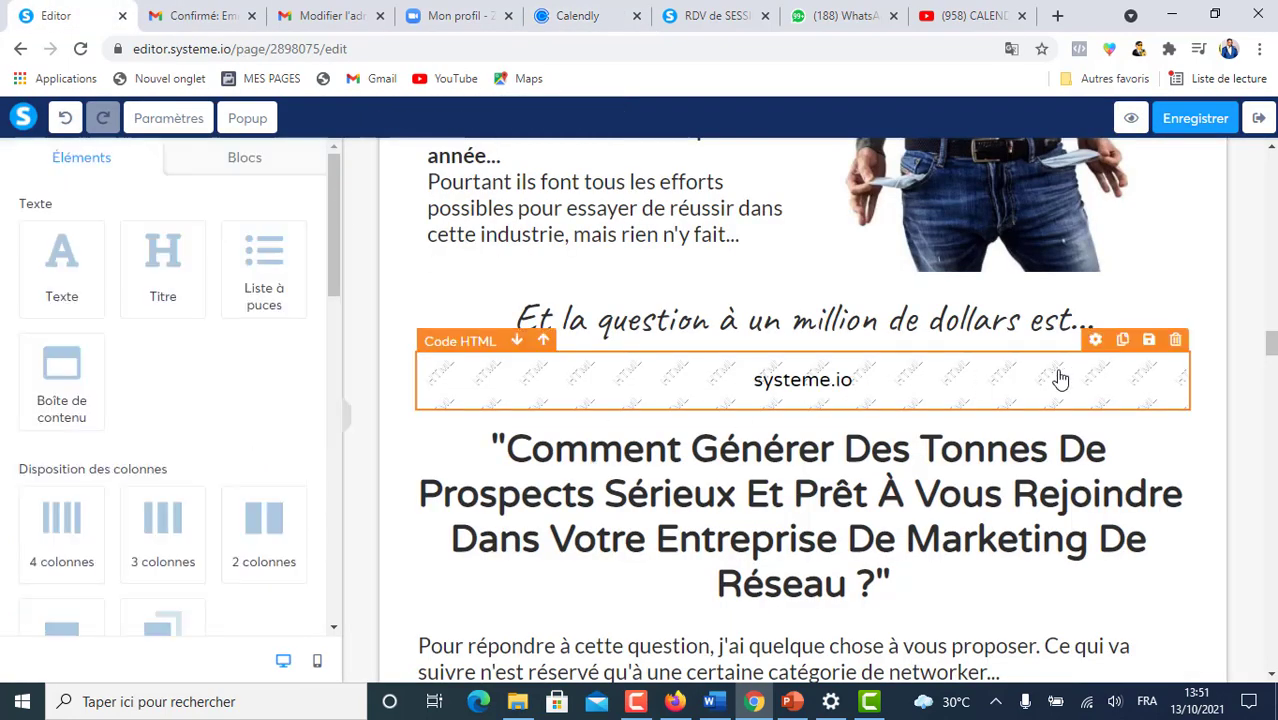
pyautogui.click(1096, 343)
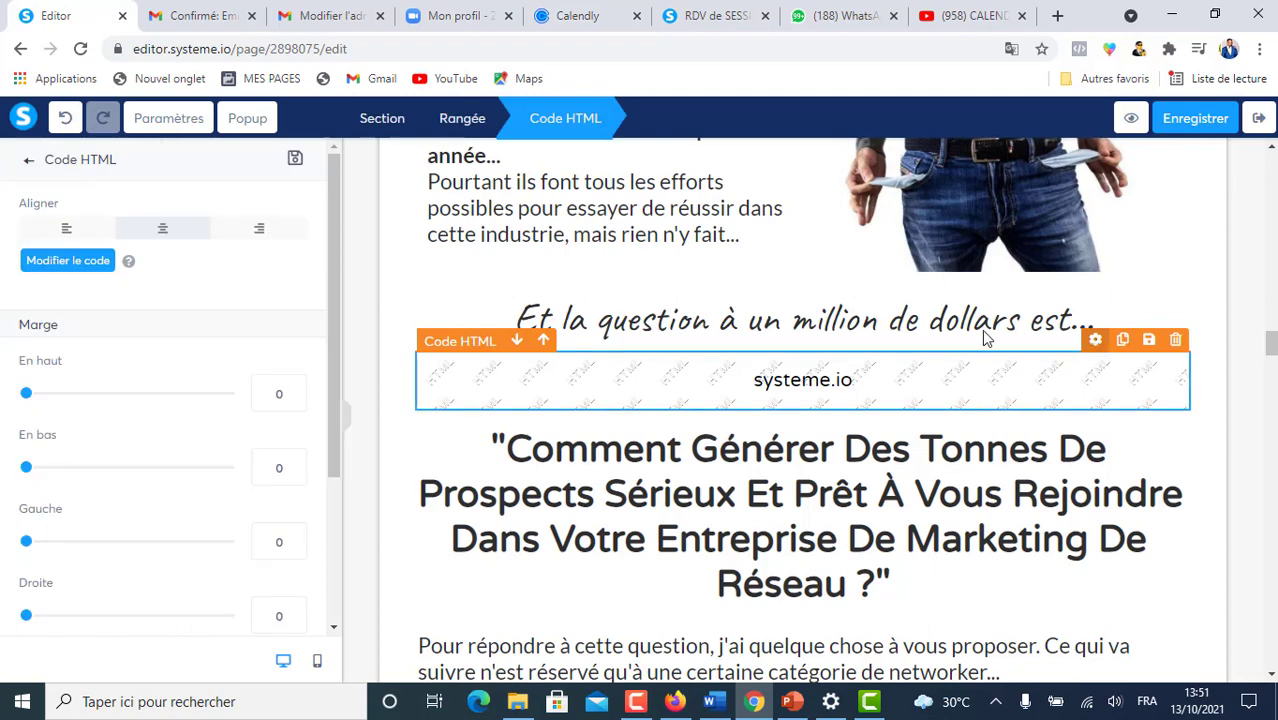
pyautogui.click(62, 262)
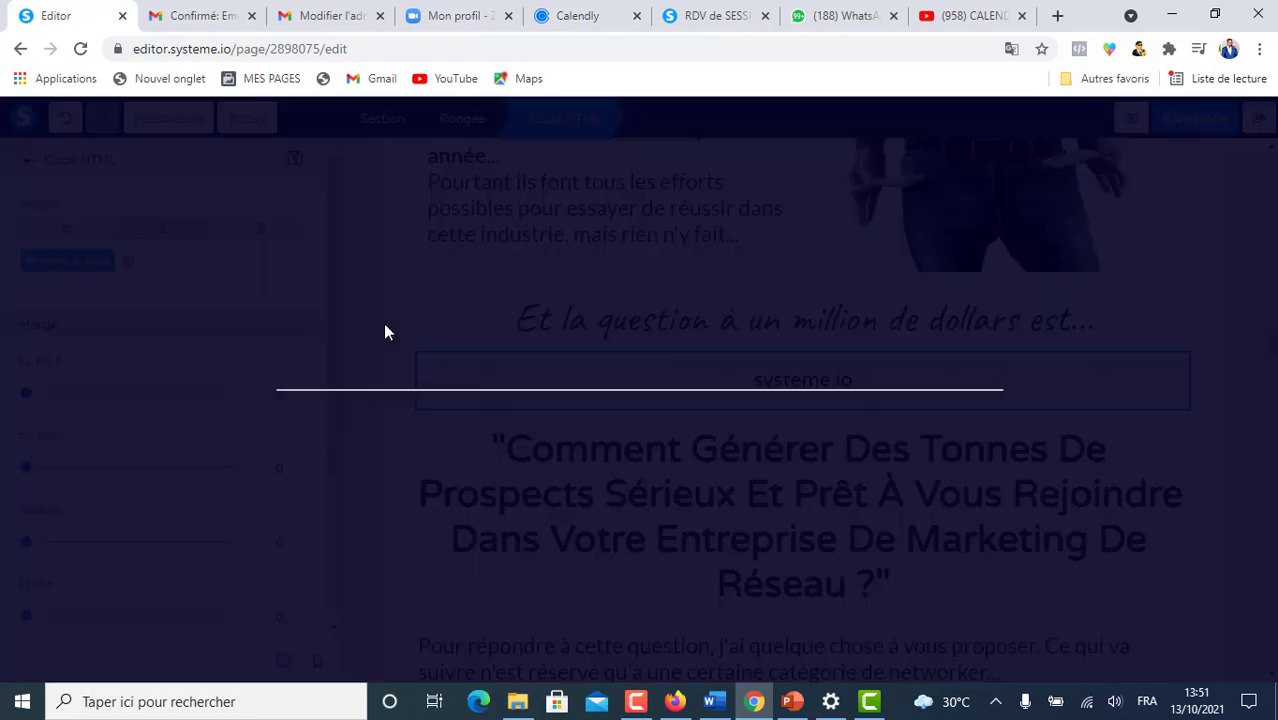
pyautogui.moveTo(356, 195); pyautogui.dragTo(572, 203)
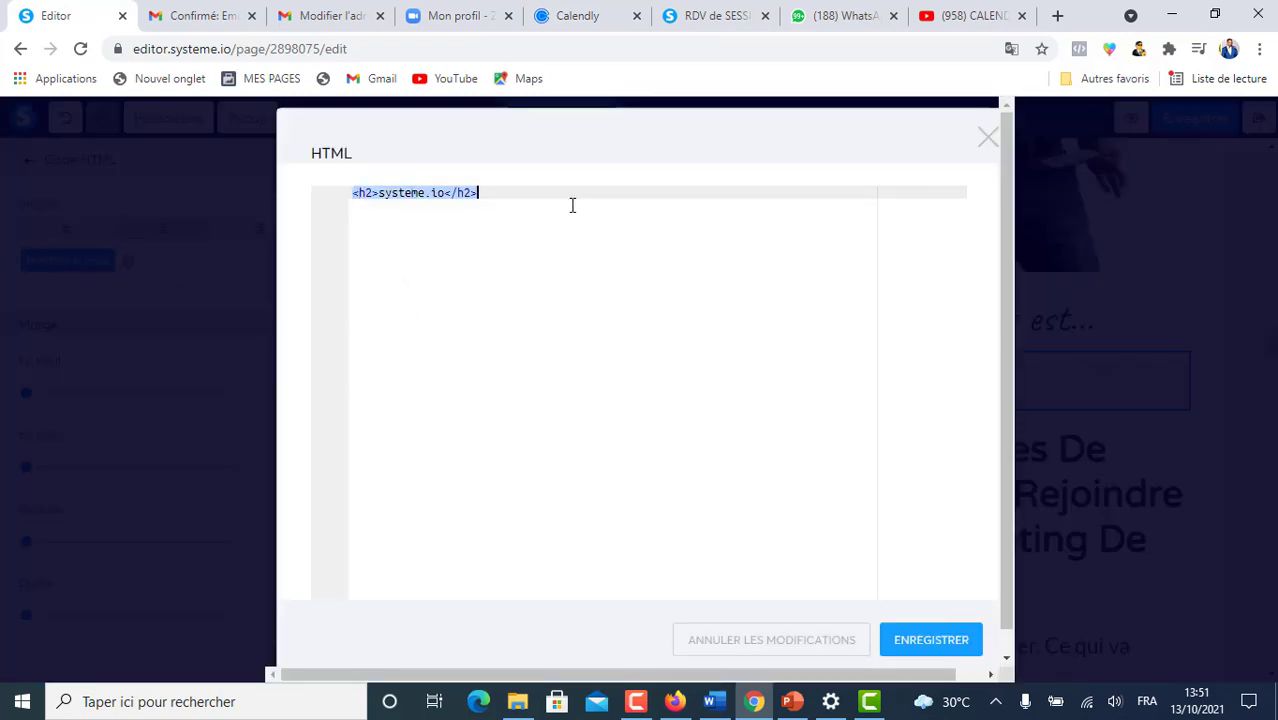
pyautogui.hotkey('ctrl', 'v')
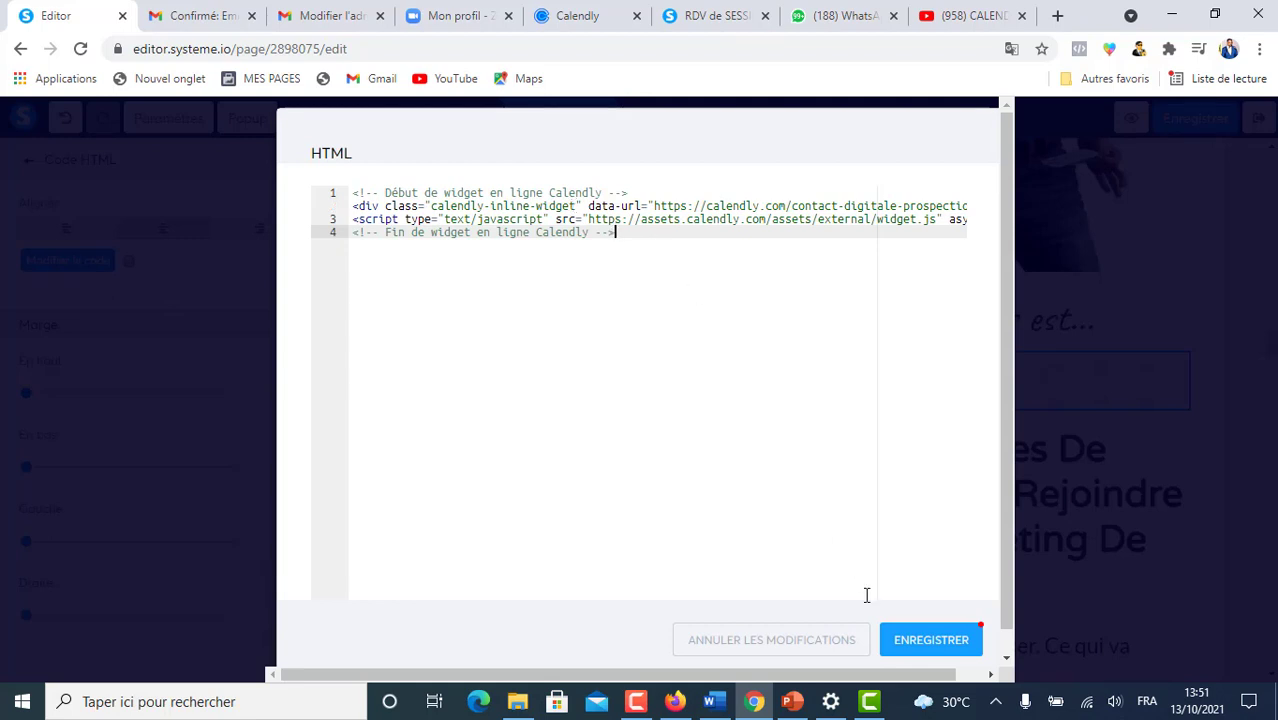
pyautogui.click(917, 643)
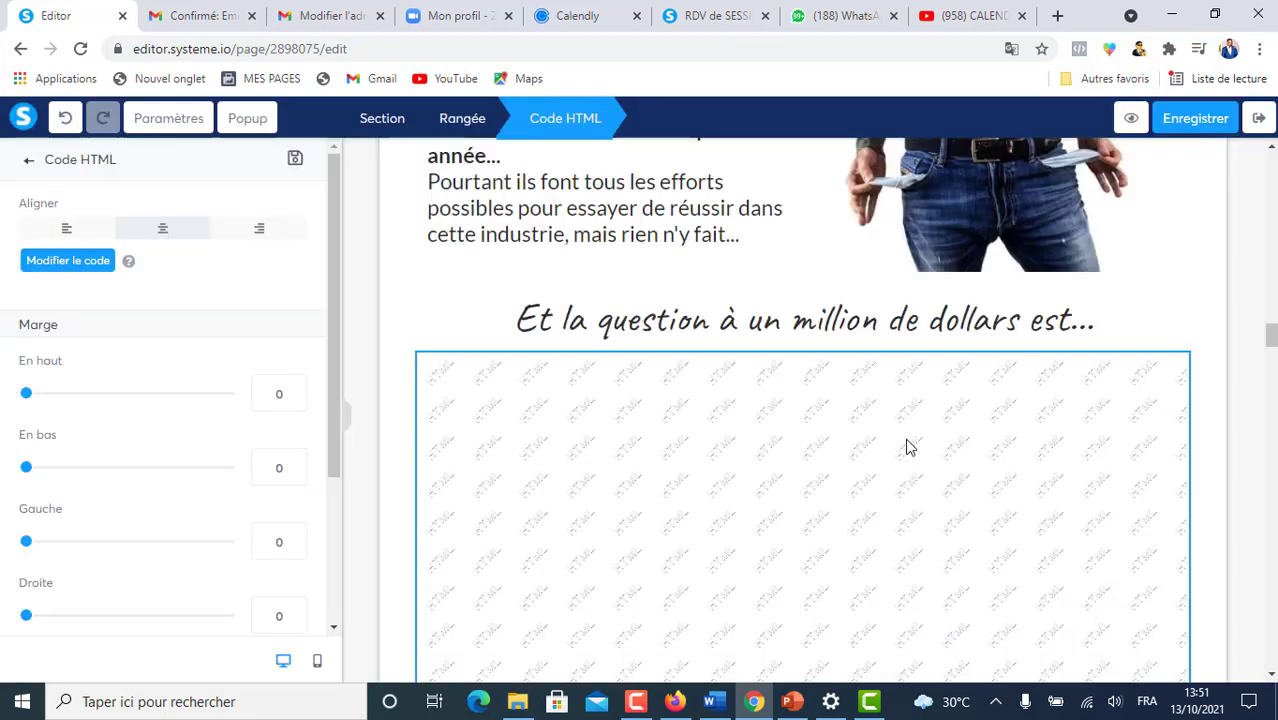
# - Reselect the HTML block and preview the sales page in a new tab
pyautogui.click(1210, 290)
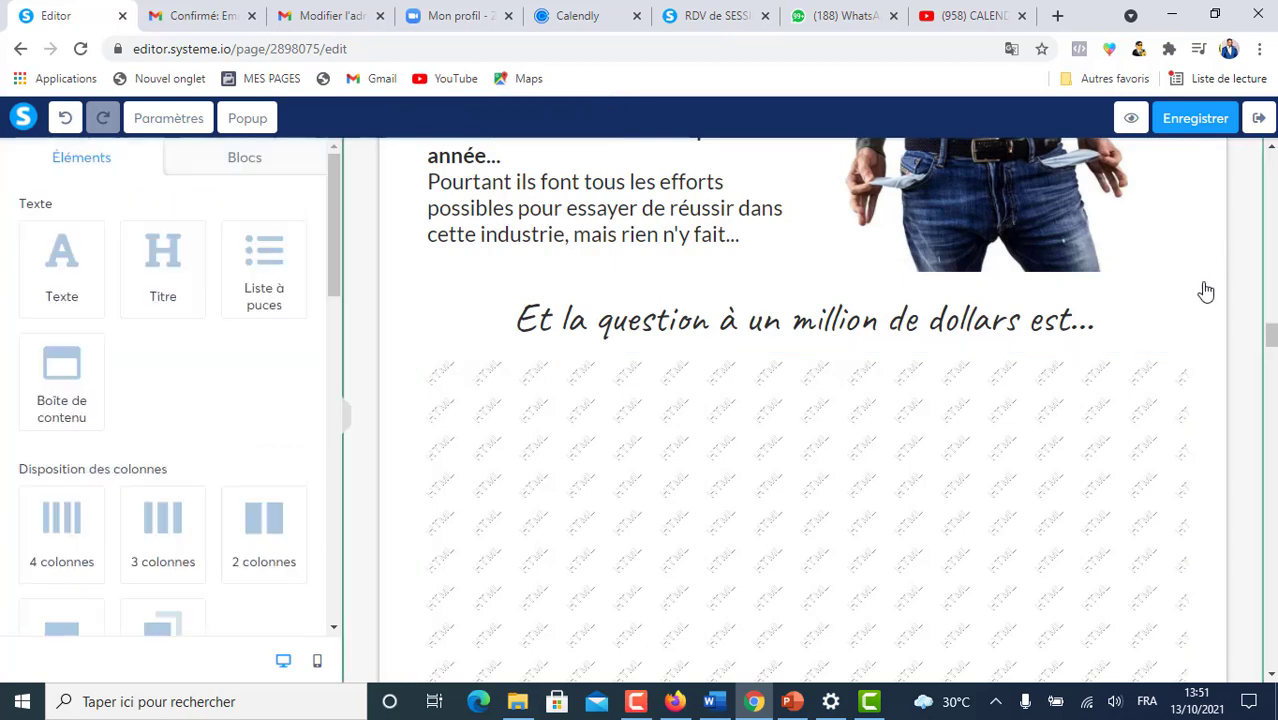
pyautogui.scroll(-3, 1060, 455)
pyautogui.click(1033, 476)
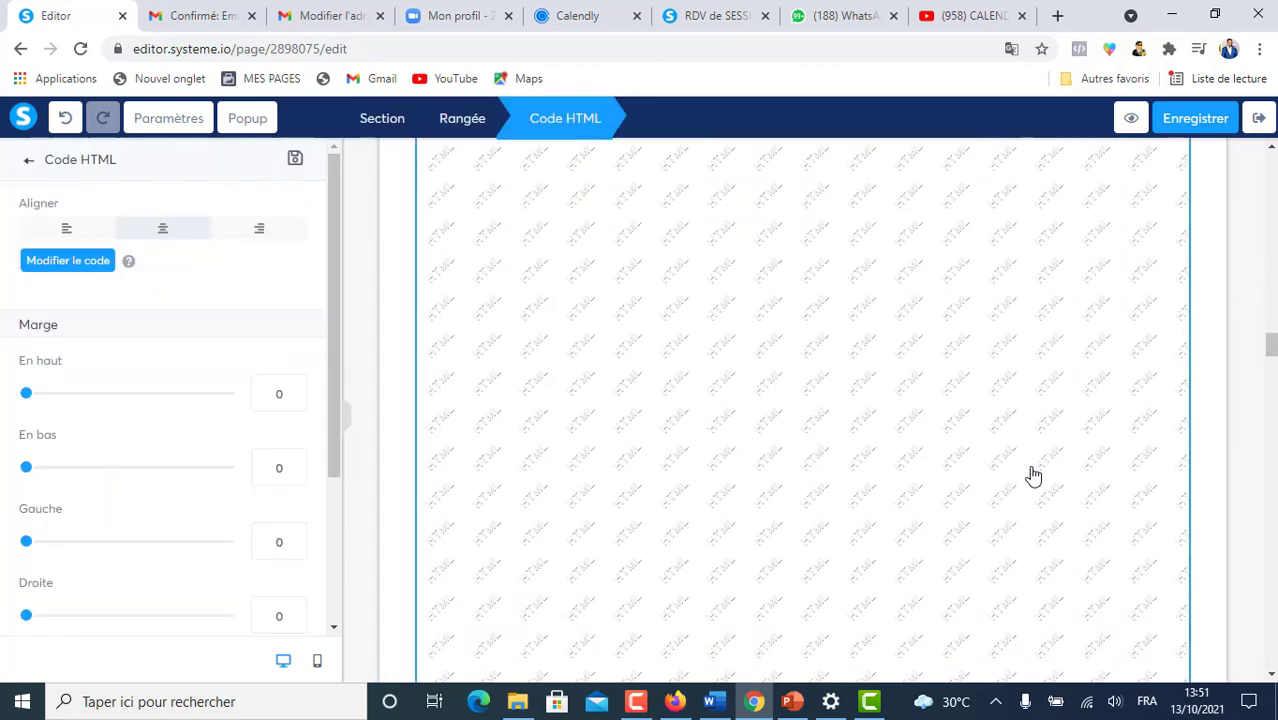
pyautogui.click(1131, 119)
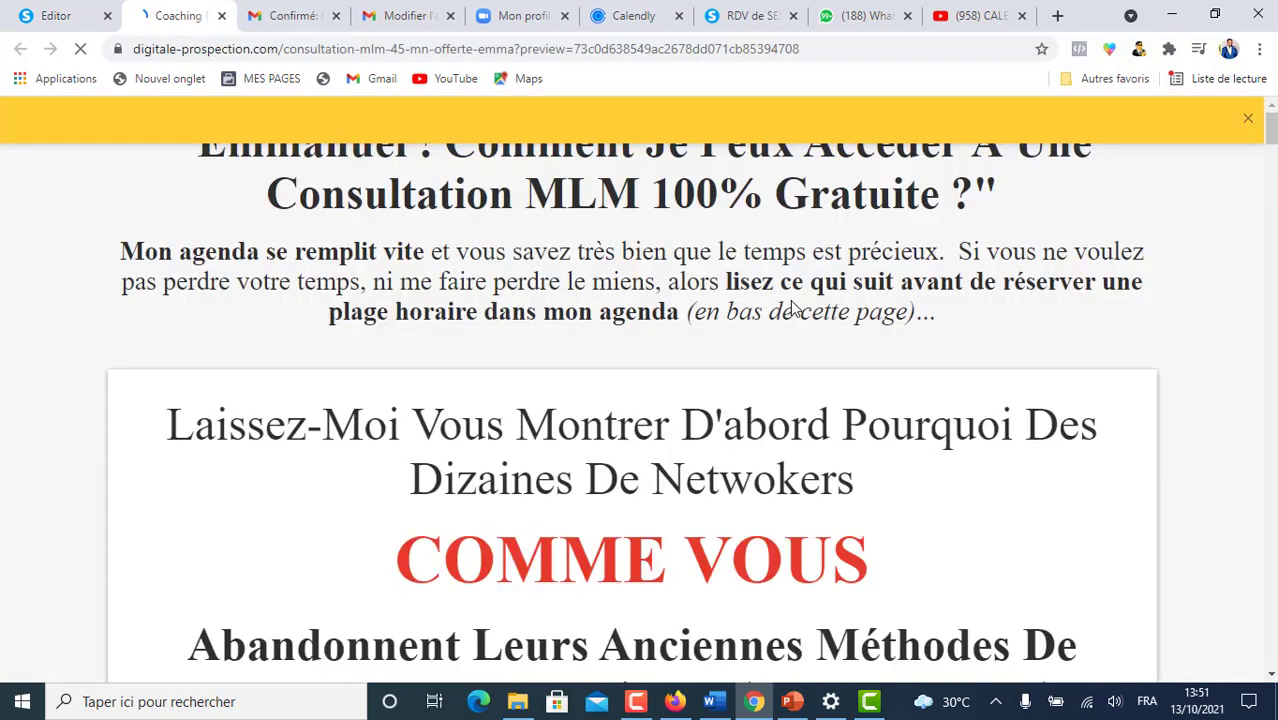
# - Scroll the preview to confirm the October 2021 Calendly calendar shows under the million-dollar question
pyautogui.scroll(-7, 890, 405)
pyautogui.scroll(-14, 893, 410)
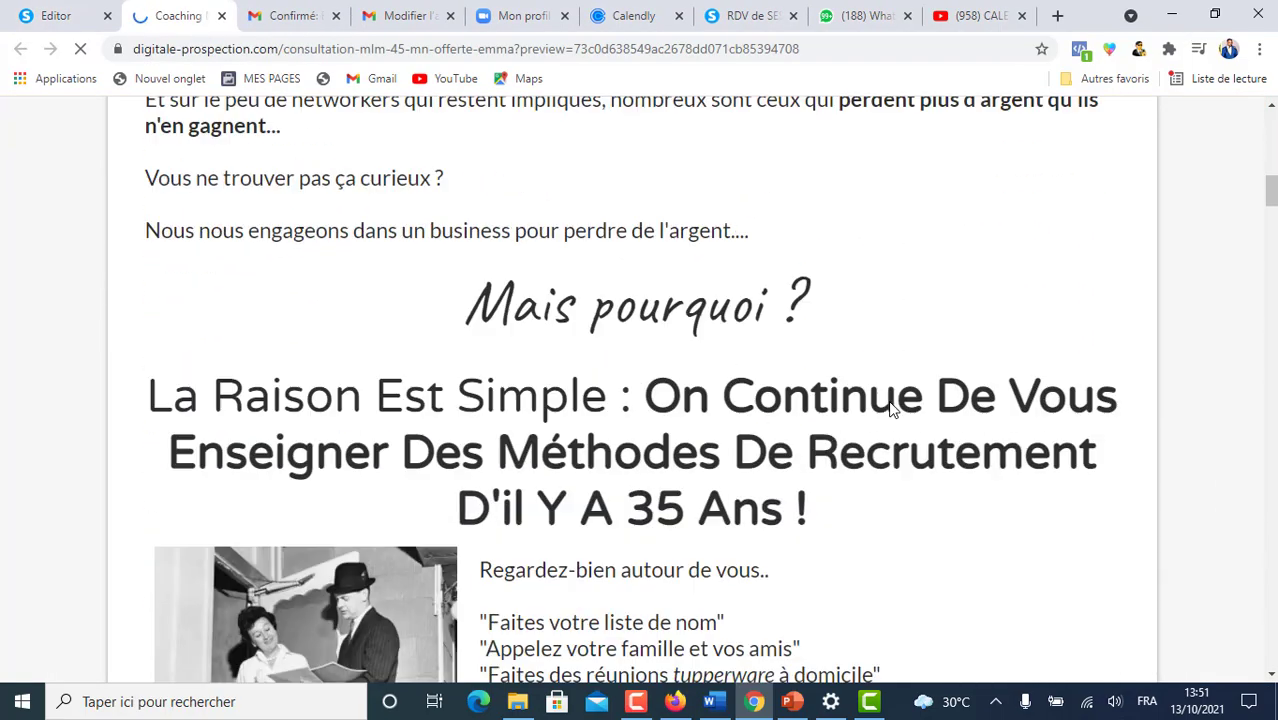
pyautogui.scroll(-13, 891, 402)
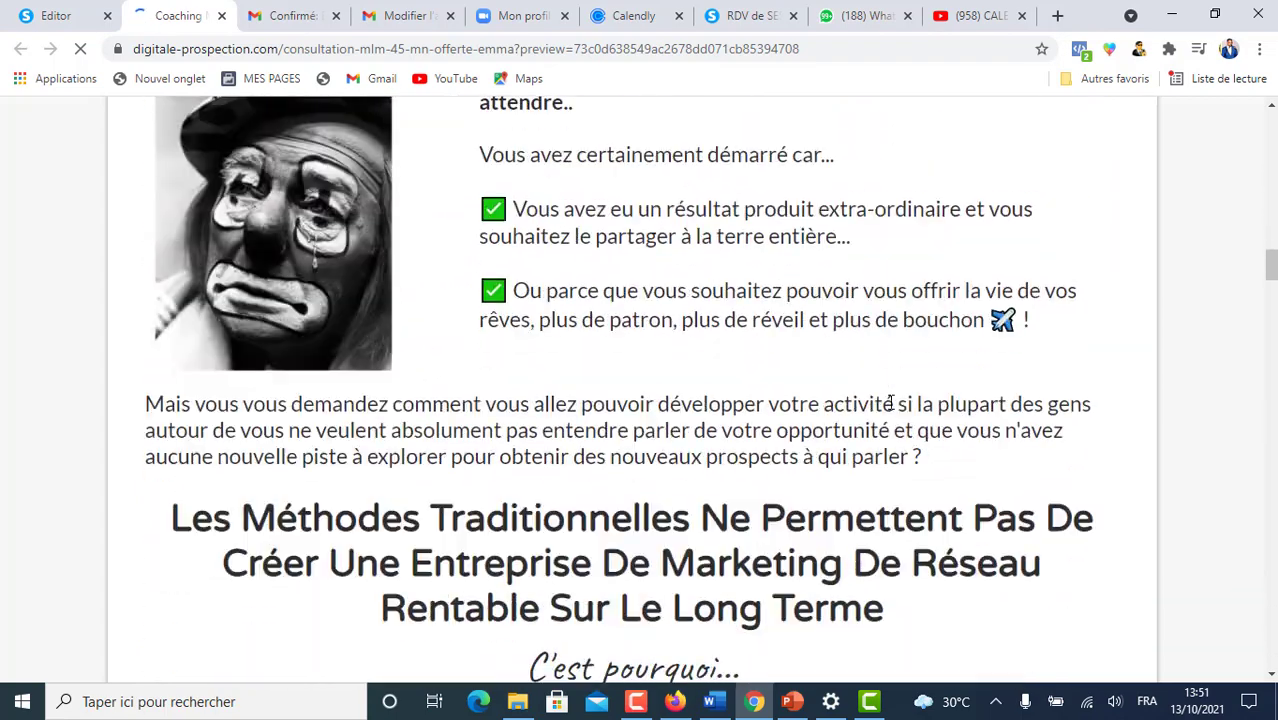
pyautogui.scroll(-5, 890, 402)
pyautogui.scroll(5, 886, 405)
pyautogui.scroll(-1, 729, 479)
pyautogui.scroll(1, 729, 479)
pyautogui.scroll(-1, 729, 479)
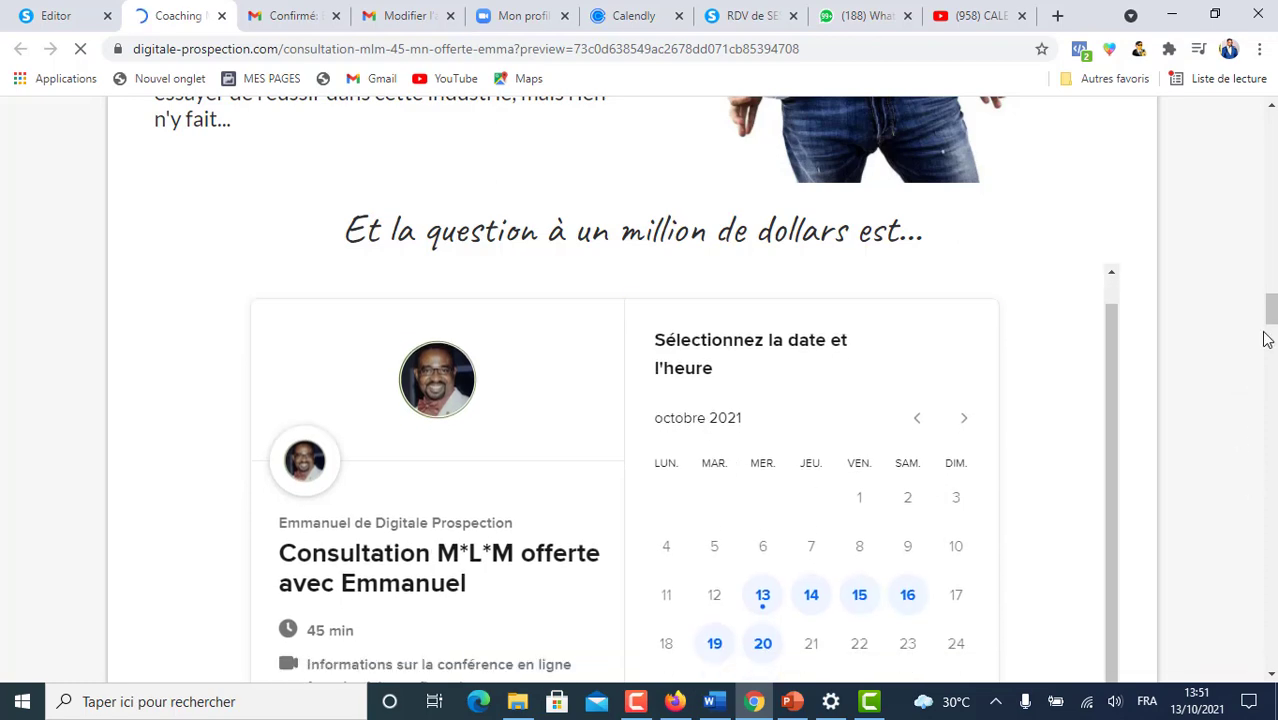
pyautogui.moveTo(1271, 312); pyautogui.dragTo(1271, 334)
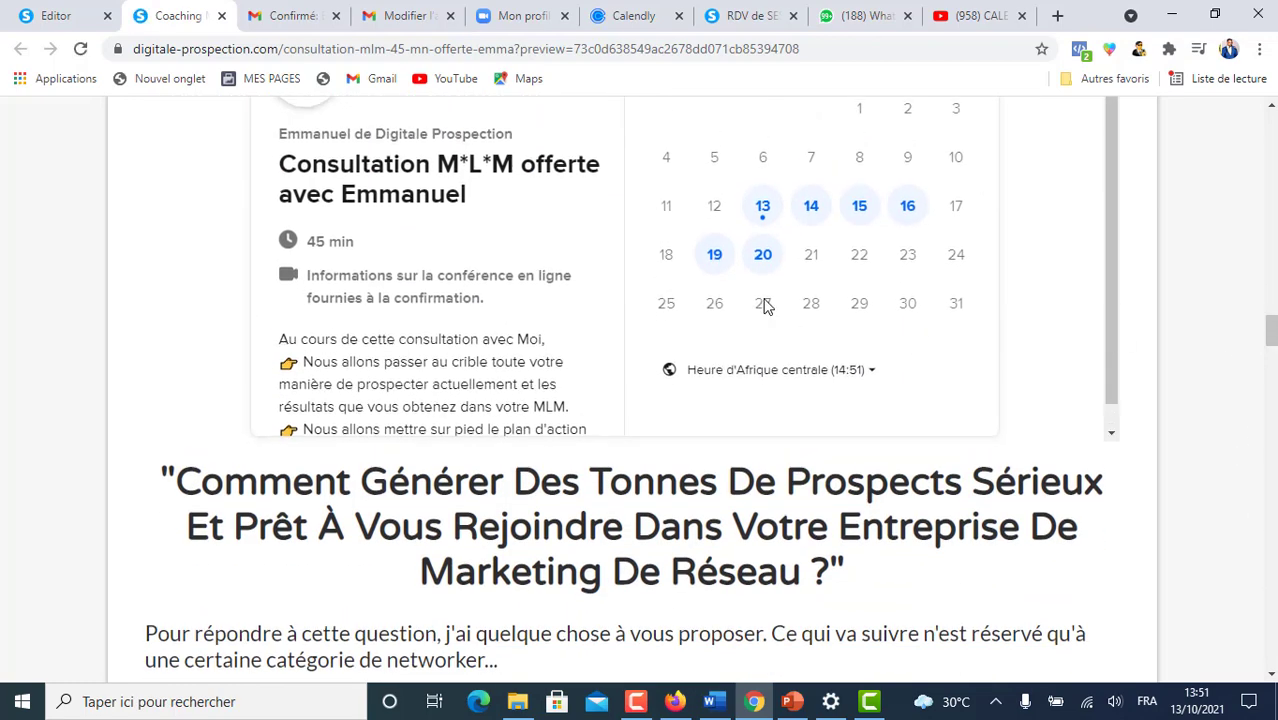
pyautogui.scroll(4, 1007, 291)
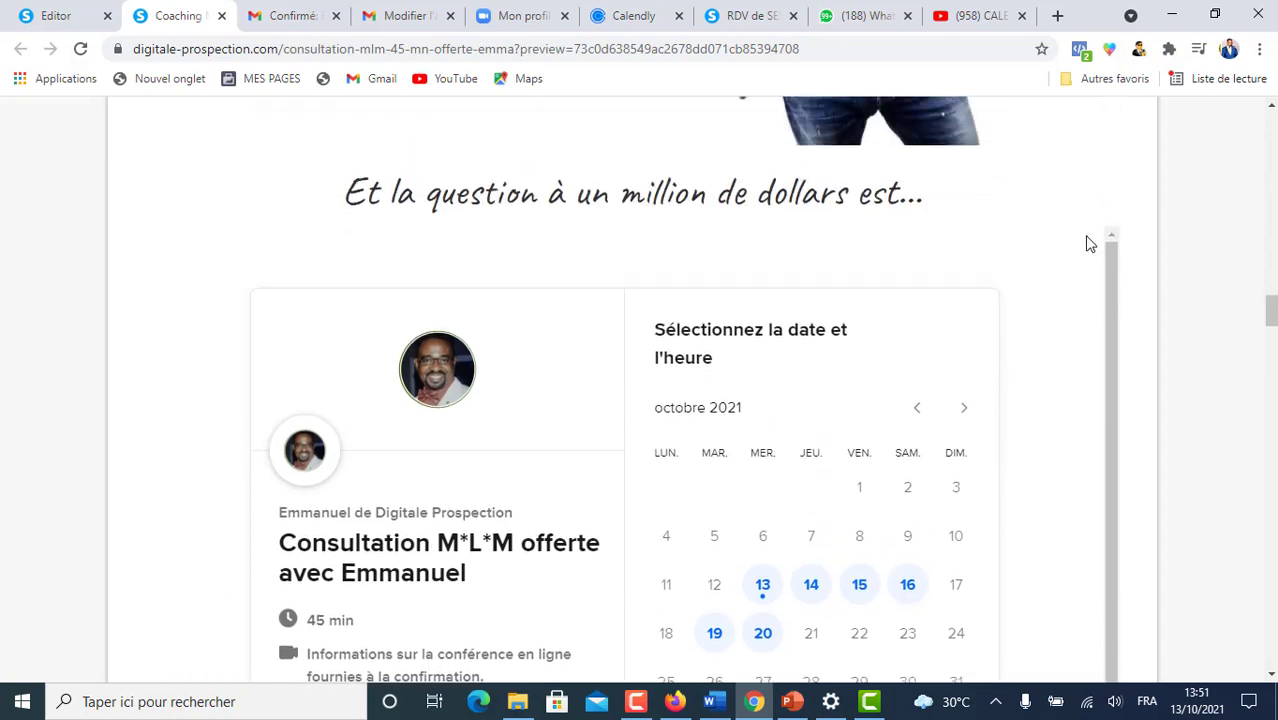
pyautogui.scroll(-3, 956, 374)
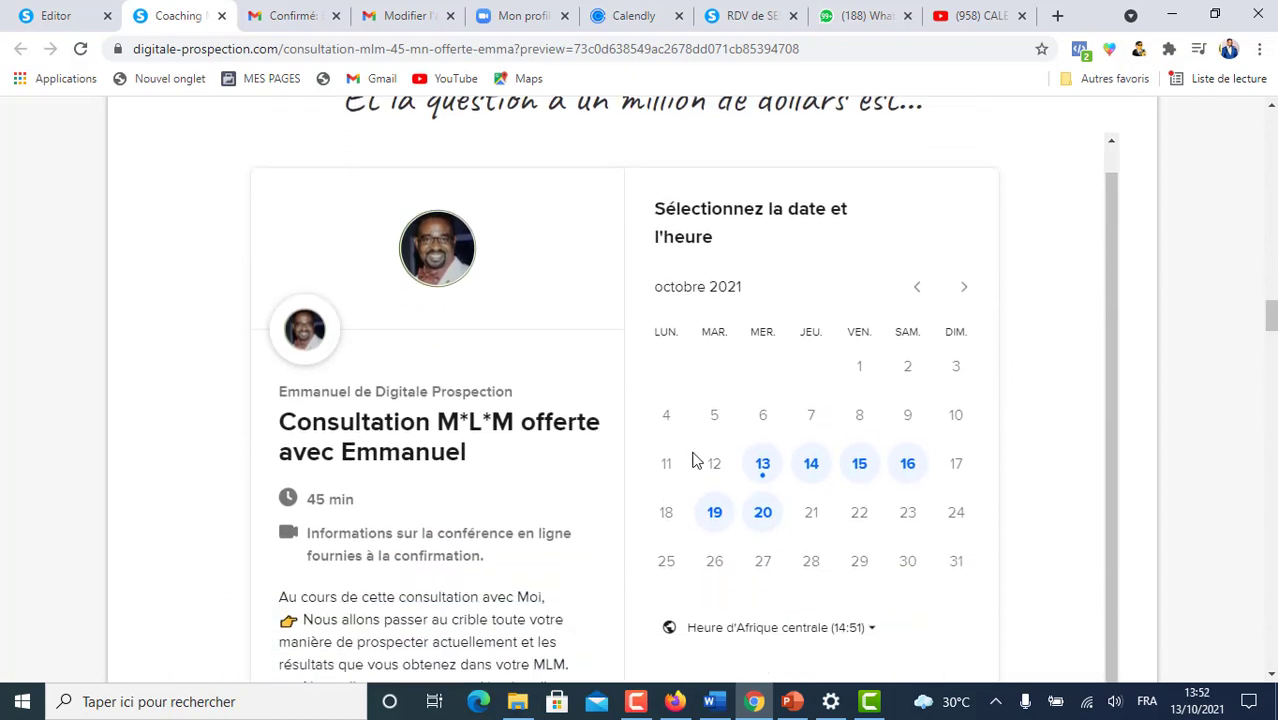
# - Back in the editor, deselect the row and scroll the Éléments panel to Disposition des colonnes
pyautogui.click(50, 16)
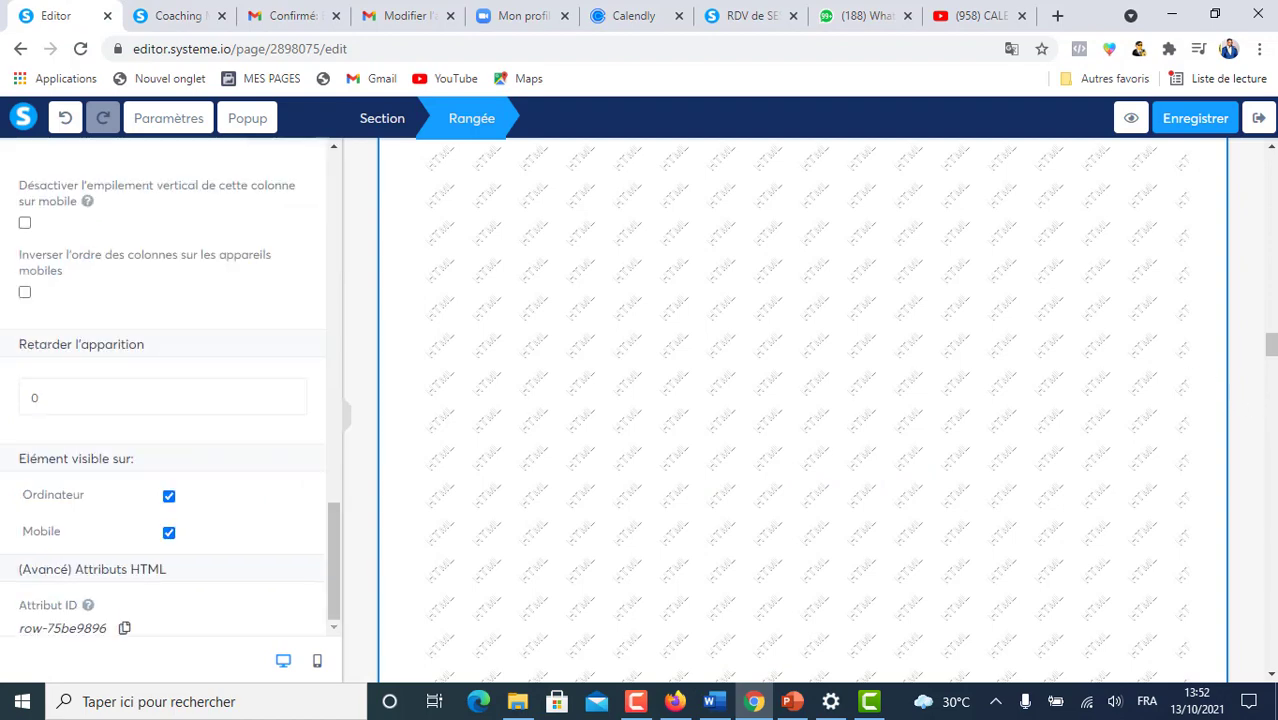
pyautogui.click(1256, 291)
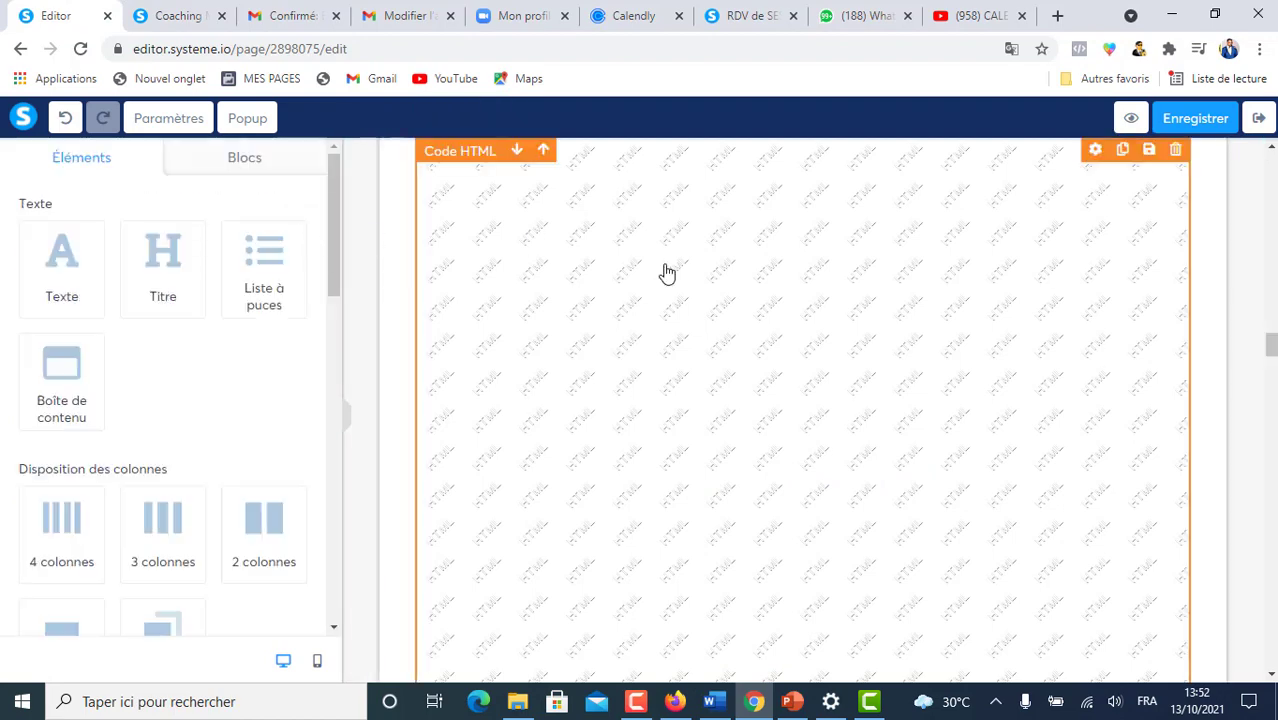
pyautogui.scroll(-5, 670, 298)
pyautogui.scroll(-1, 672, 310)
pyautogui.scroll(2, 582, 250)
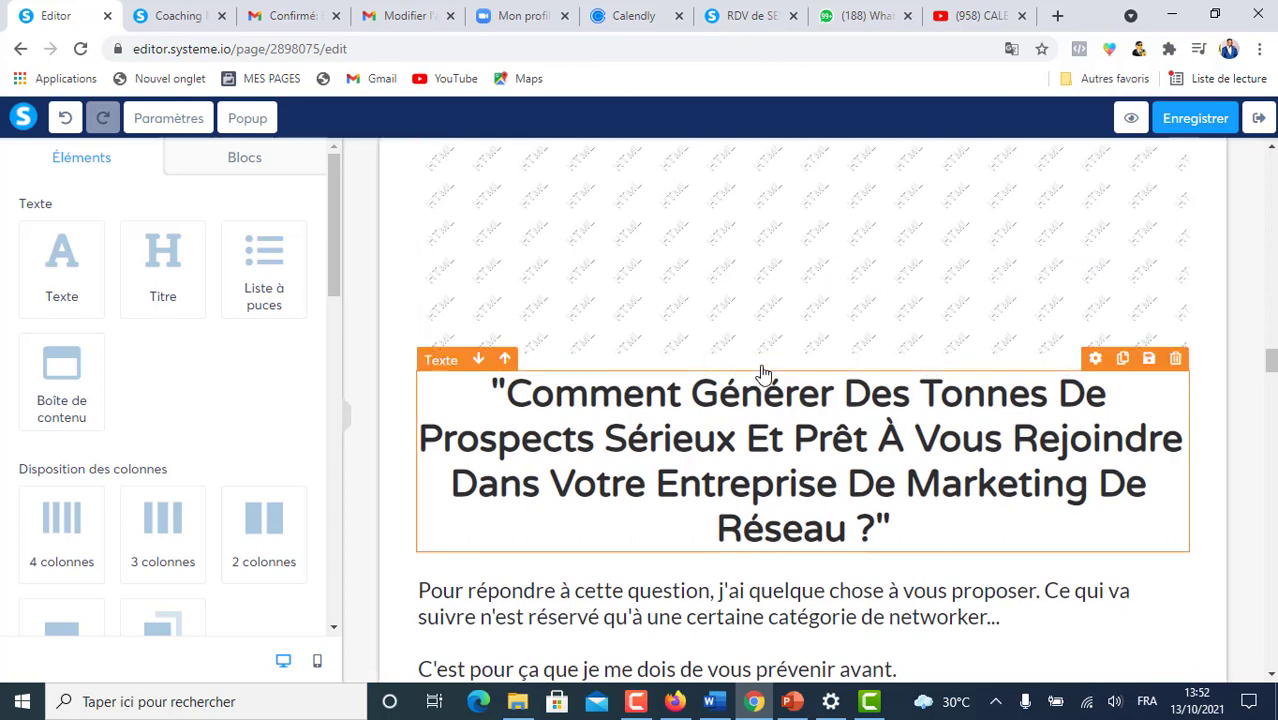
pyautogui.scroll(-2, 886, 344)
pyautogui.scroll(4, 882, 345)
pyautogui.scroll(-2, 560, 319)
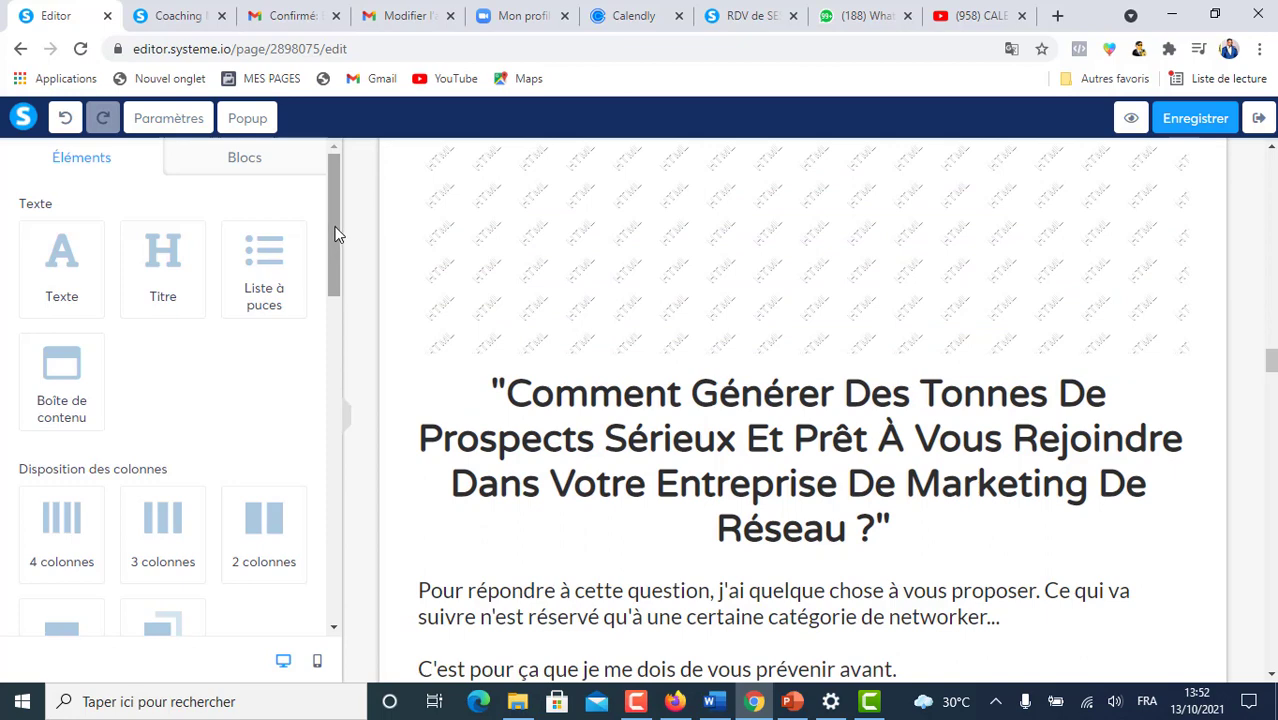
pyautogui.moveTo(336, 232); pyautogui.dragTo(329, 304)
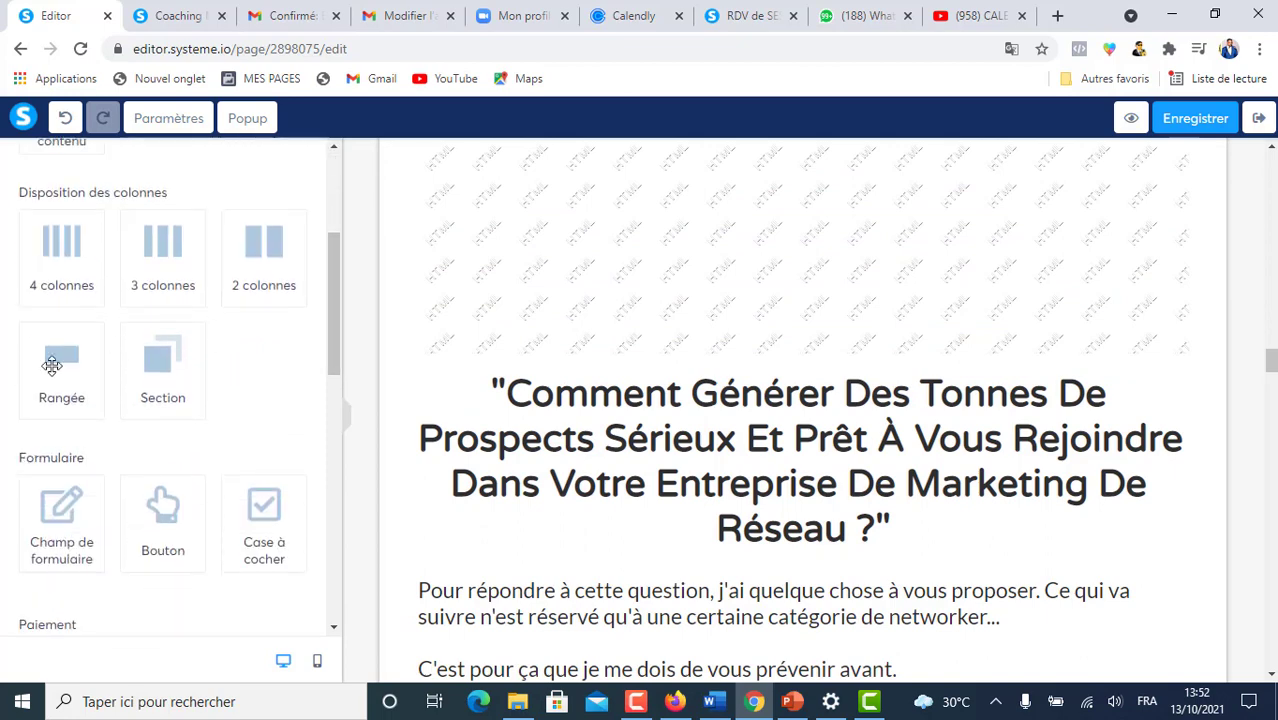
# - Insert a new row below the Calendly block and drop a default 'Cliquez ici' button into it
pyautogui.moveTo(48, 351); pyautogui.dragTo(588, 359)
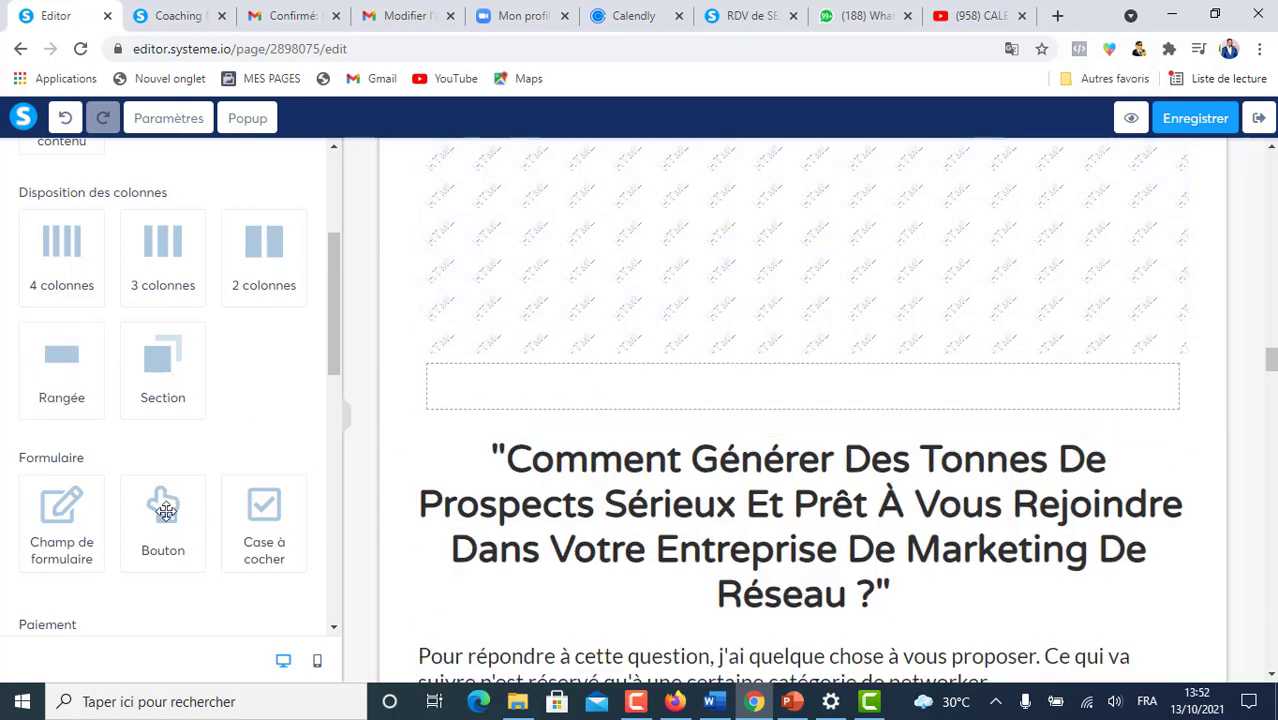
pyautogui.moveTo(167, 505); pyautogui.dragTo(540, 375)
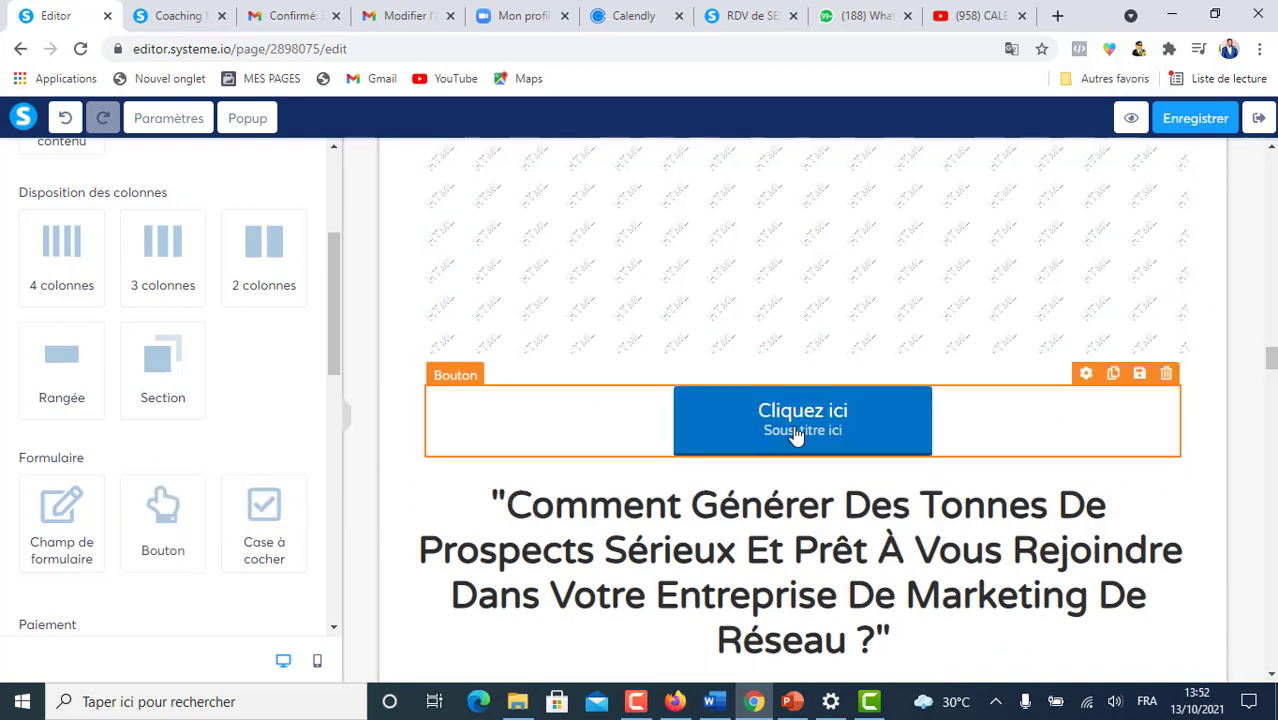
pyautogui.click(907, 416)
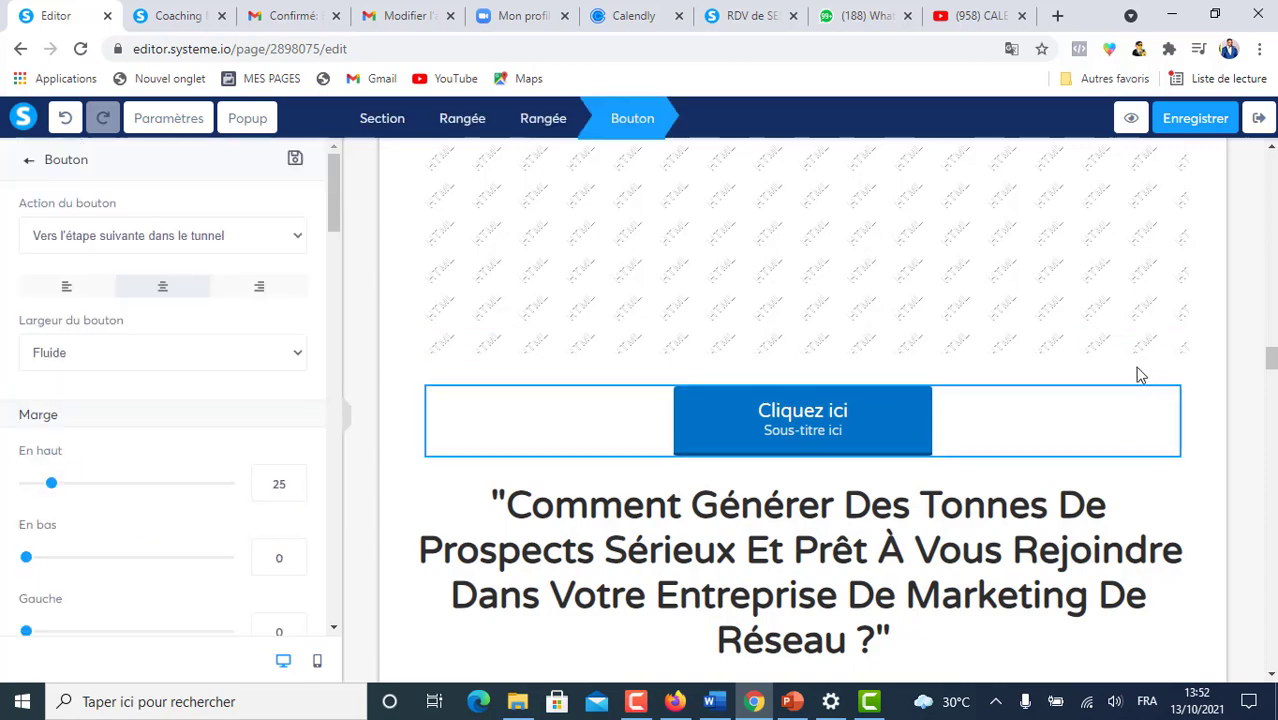
pyautogui.click(808, 420)
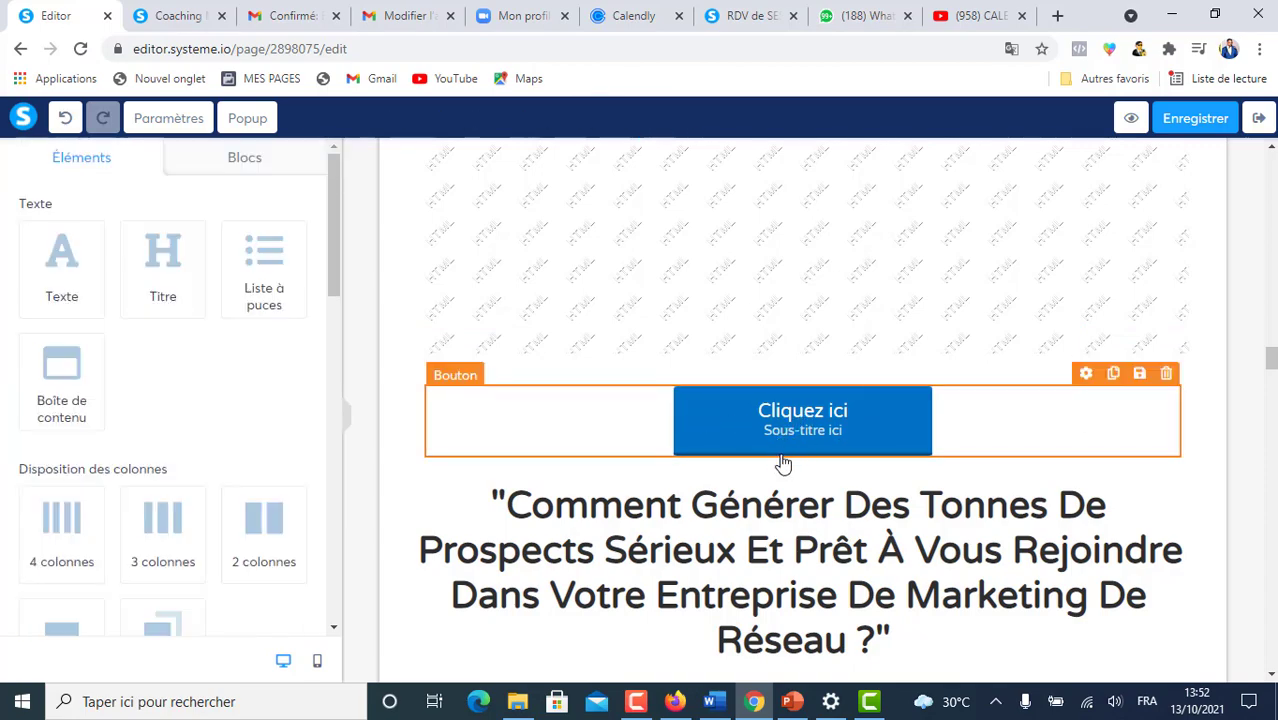
pyautogui.scroll(-3, 783, 463)
pyautogui.scroll(2, 633, 405)
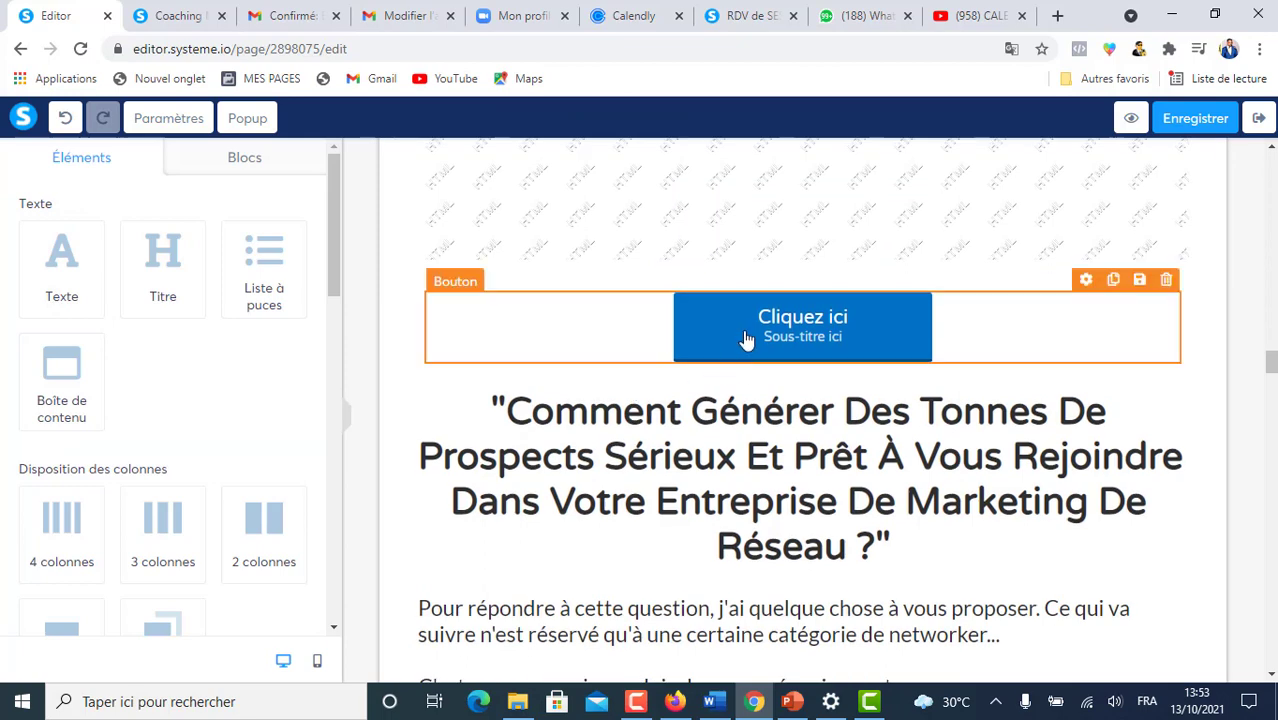
# - Set the button text to 'Cliquez ici pour réserver votre consultation stratégique' and subtitle '(c'est gratuit)'
pyautogui.click(745, 340)
pyautogui.scroll(-5, 30, 349)
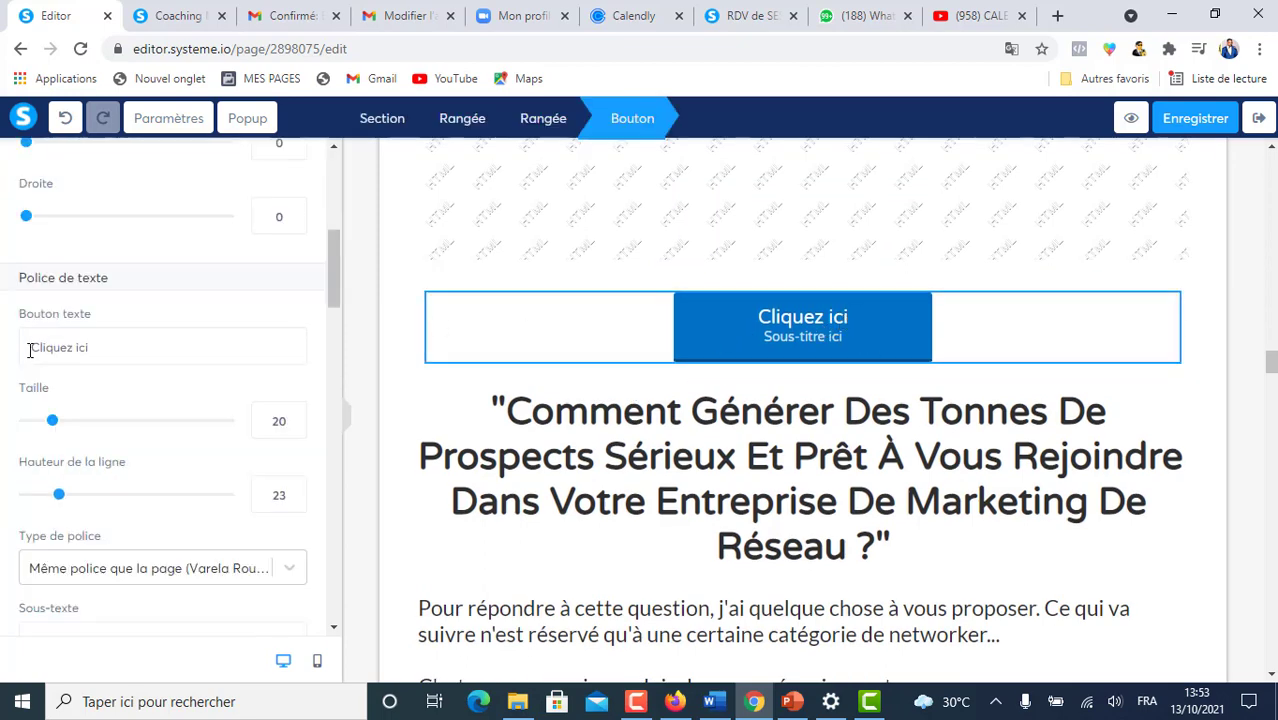
pyautogui.moveTo(34, 345); pyautogui.dragTo(148, 351)
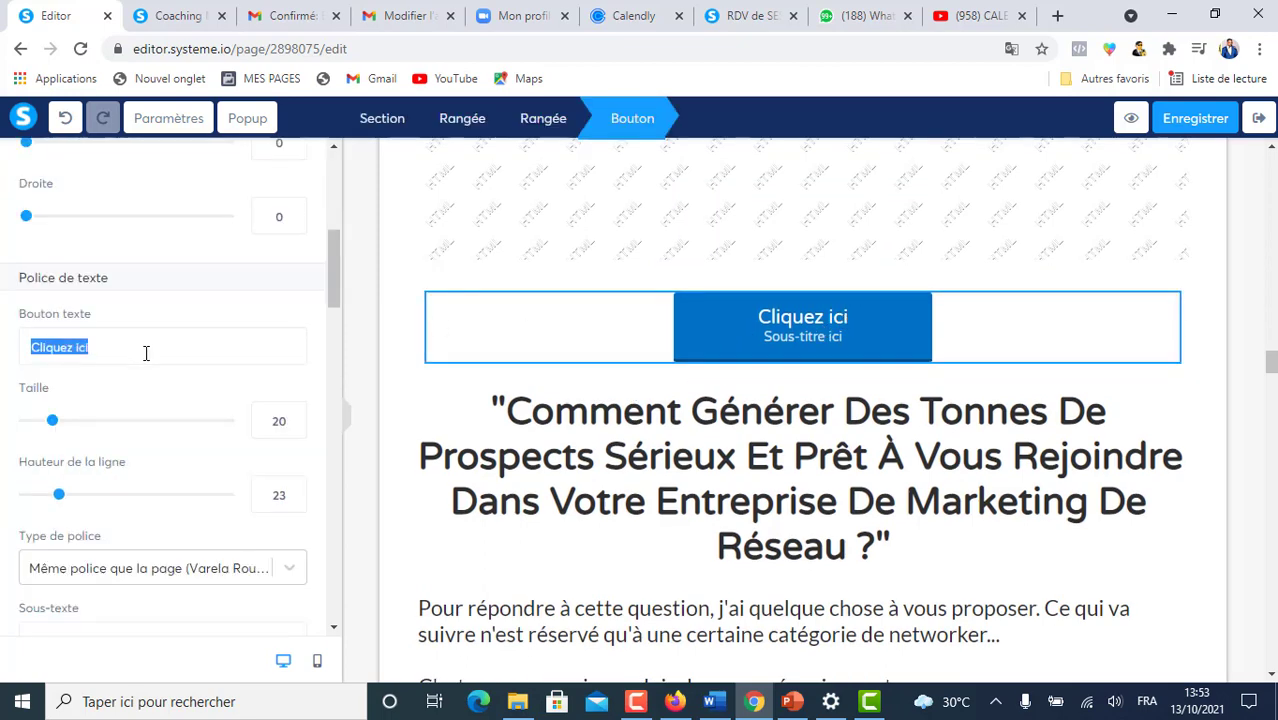
pyautogui.write('Cliquez ici pour réserver votre consultation stratégique')
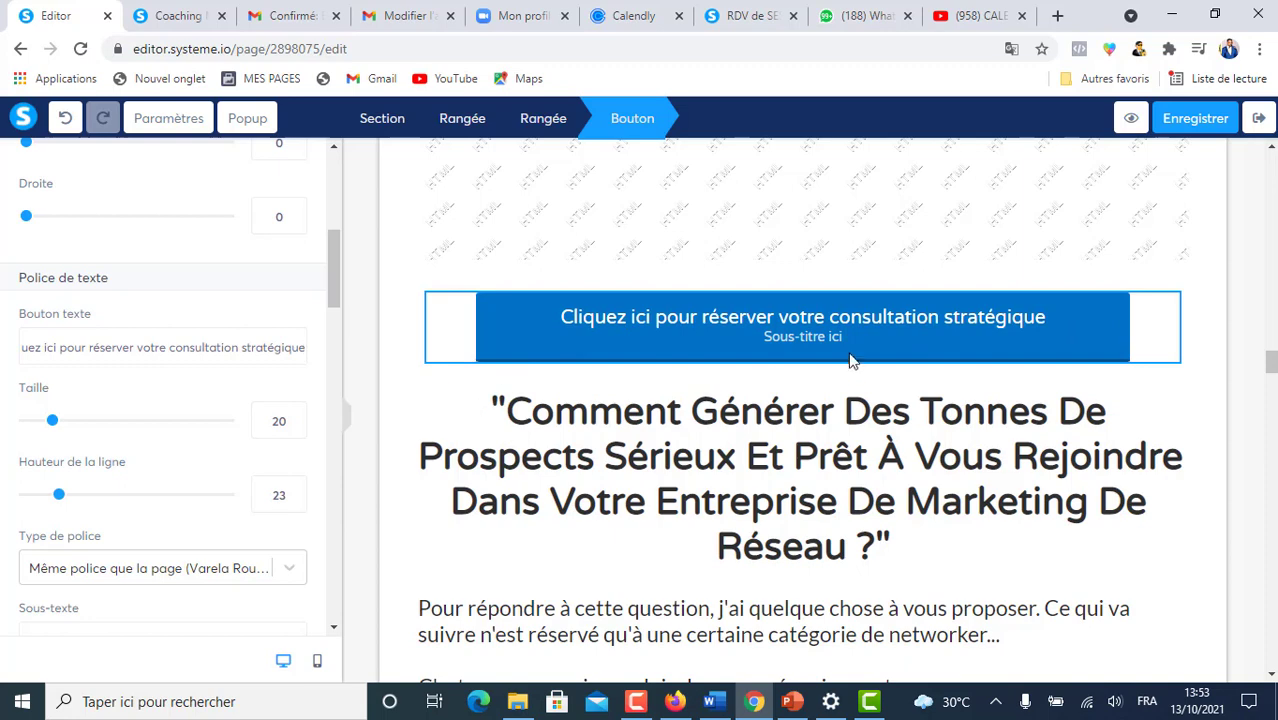
pyautogui.scroll(-3, 114, 324)
pyautogui.moveTo(114, 324); pyautogui.dragTo(3, 330)
pyautogui.write("(c'est gratuit)")
pyautogui.click(1144, 300)
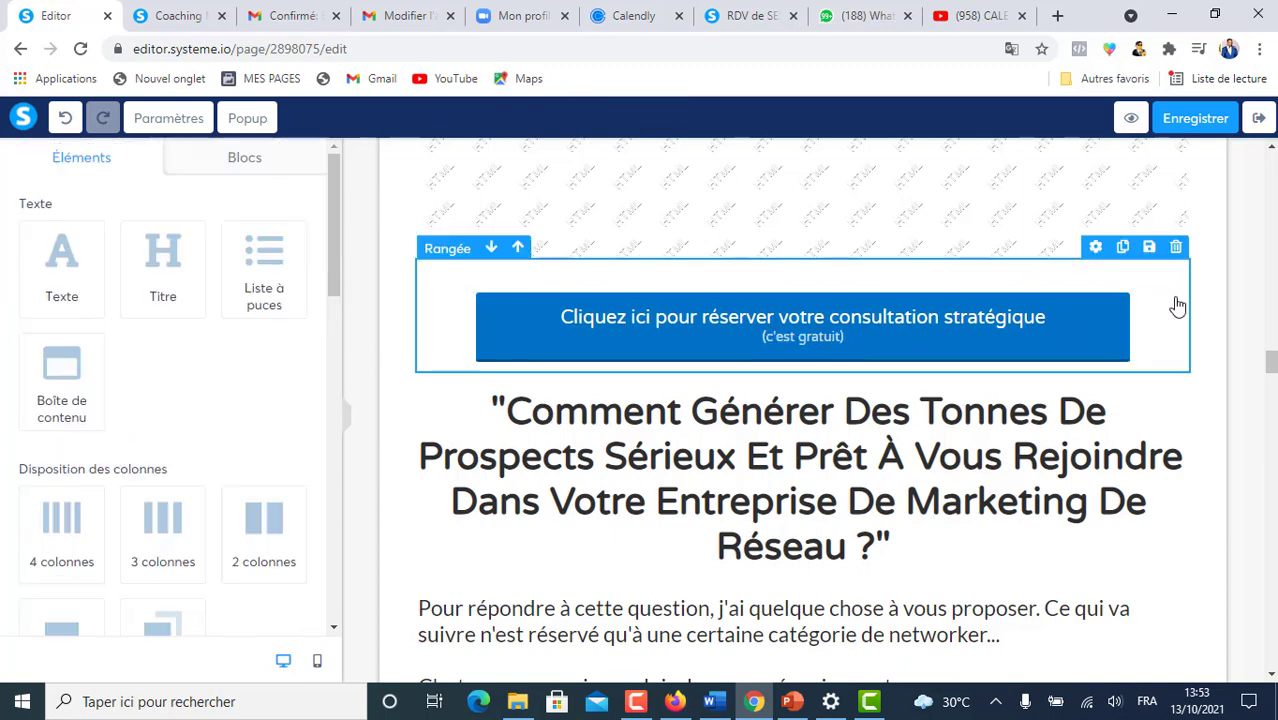
pyautogui.click(522, 292)
pyautogui.moveTo(328, 202); pyautogui.dragTo(336, 350)
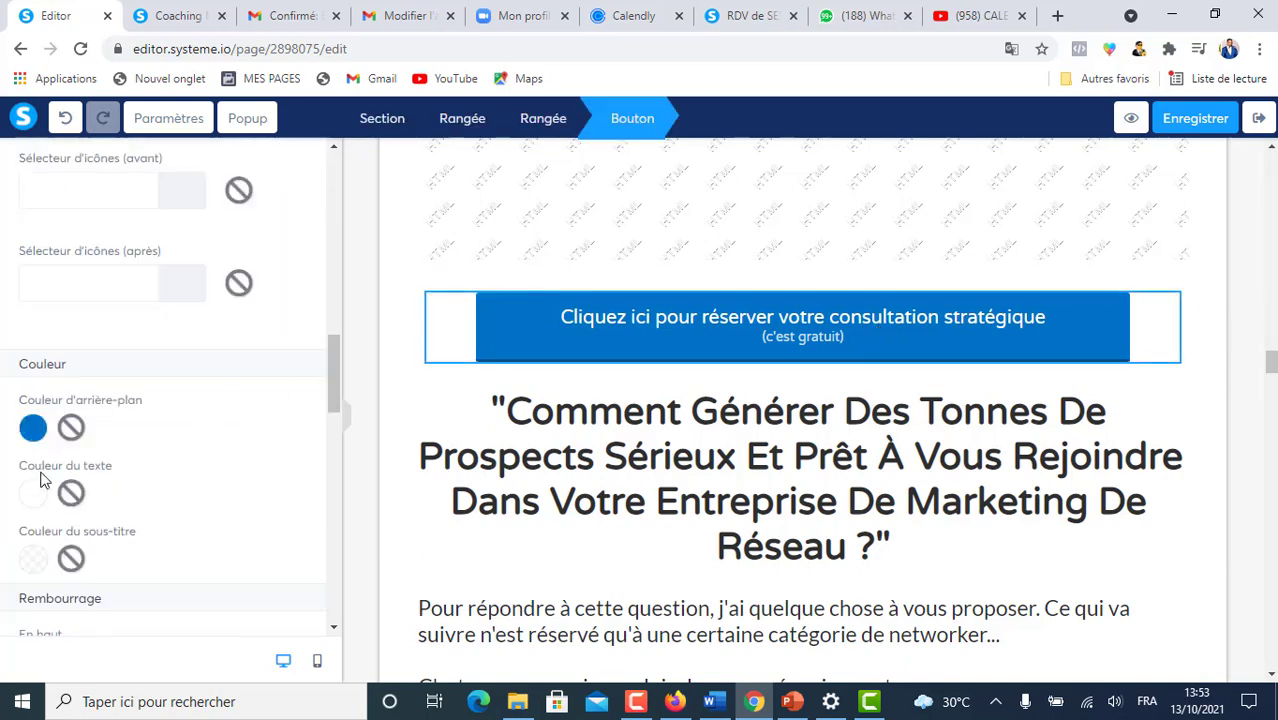
# - Change the booking button's background colour from blue to purple 9013FE
pyautogui.click(69, 426)
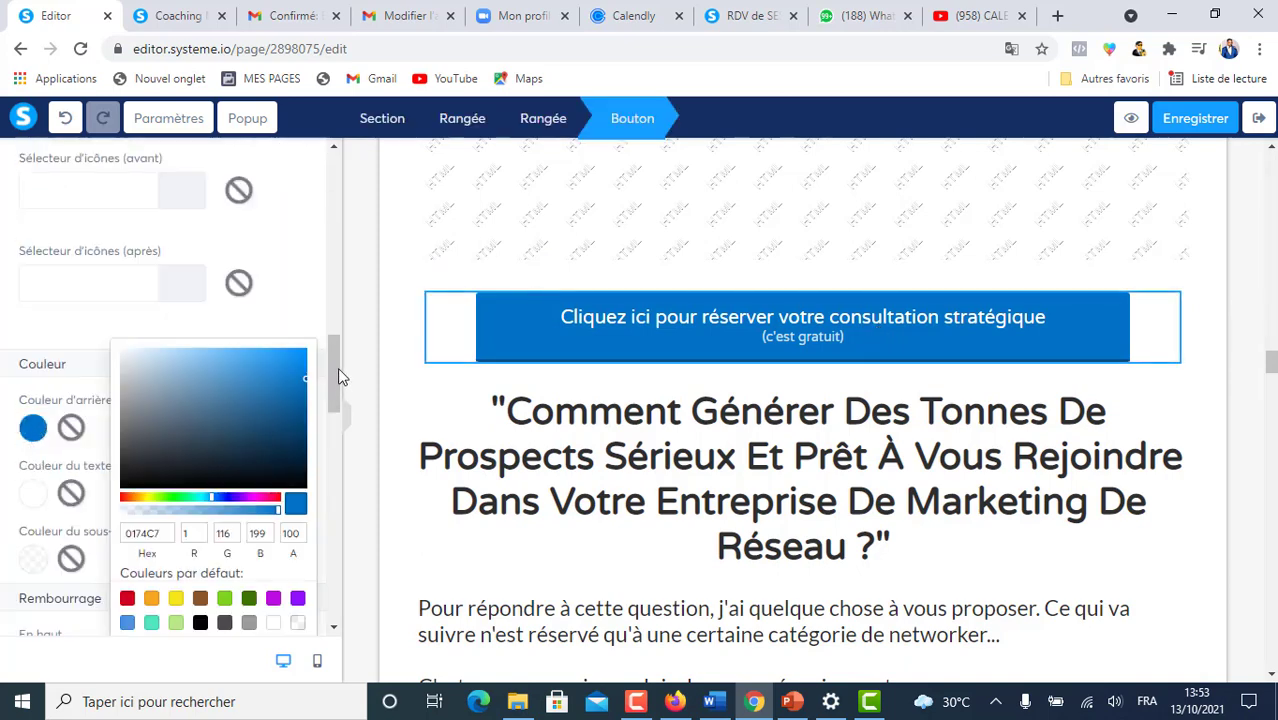
pyautogui.click(340, 385)
pyautogui.scroll(-3, 160, 390)
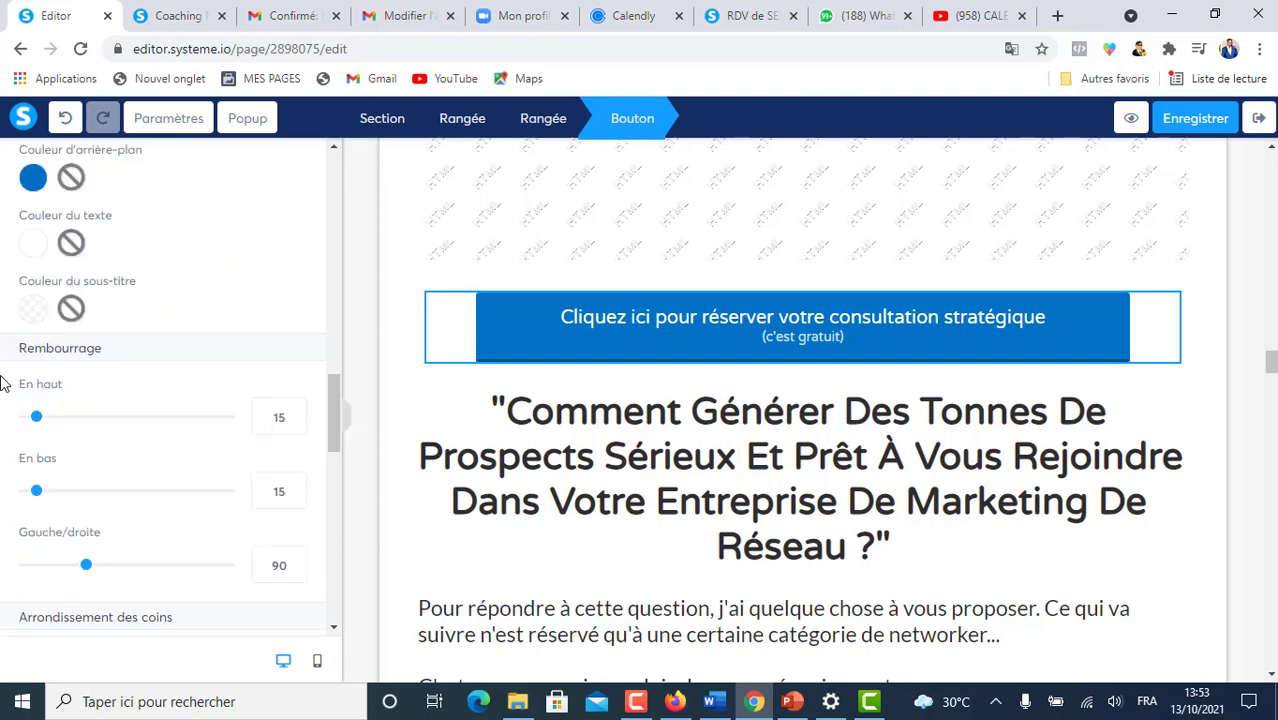
pyautogui.click(35, 178)
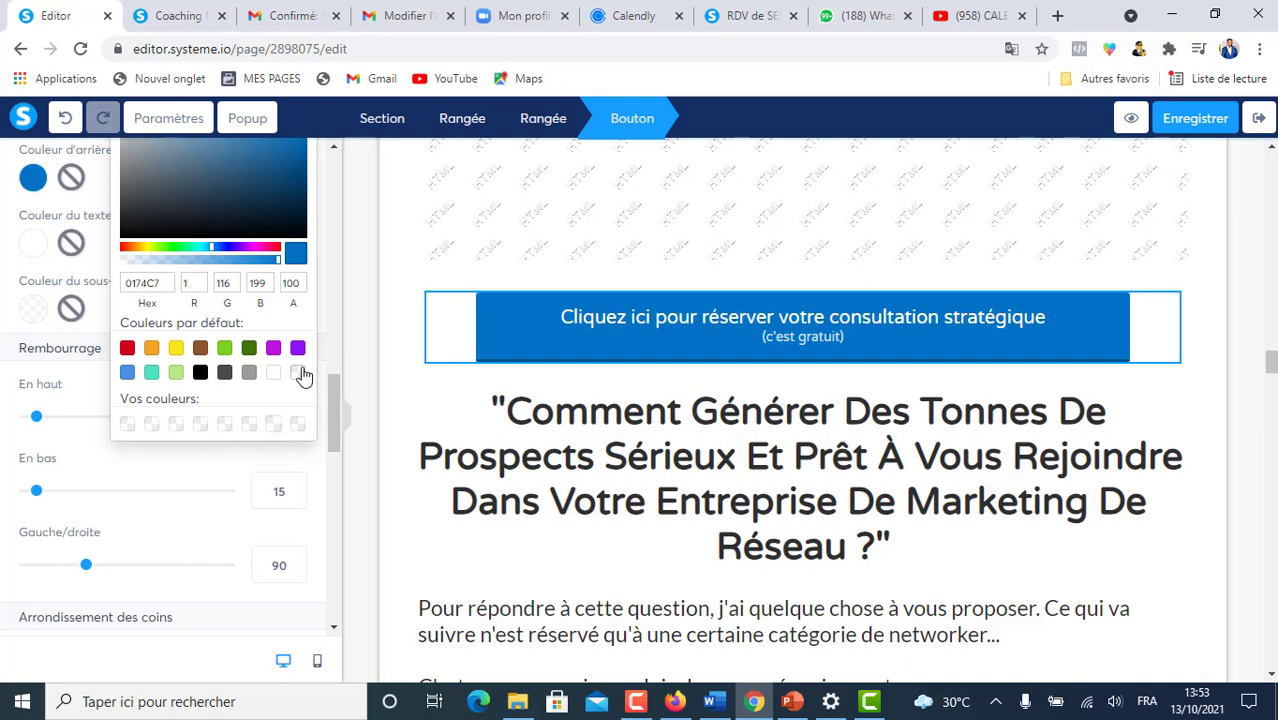
pyautogui.click(273, 349)
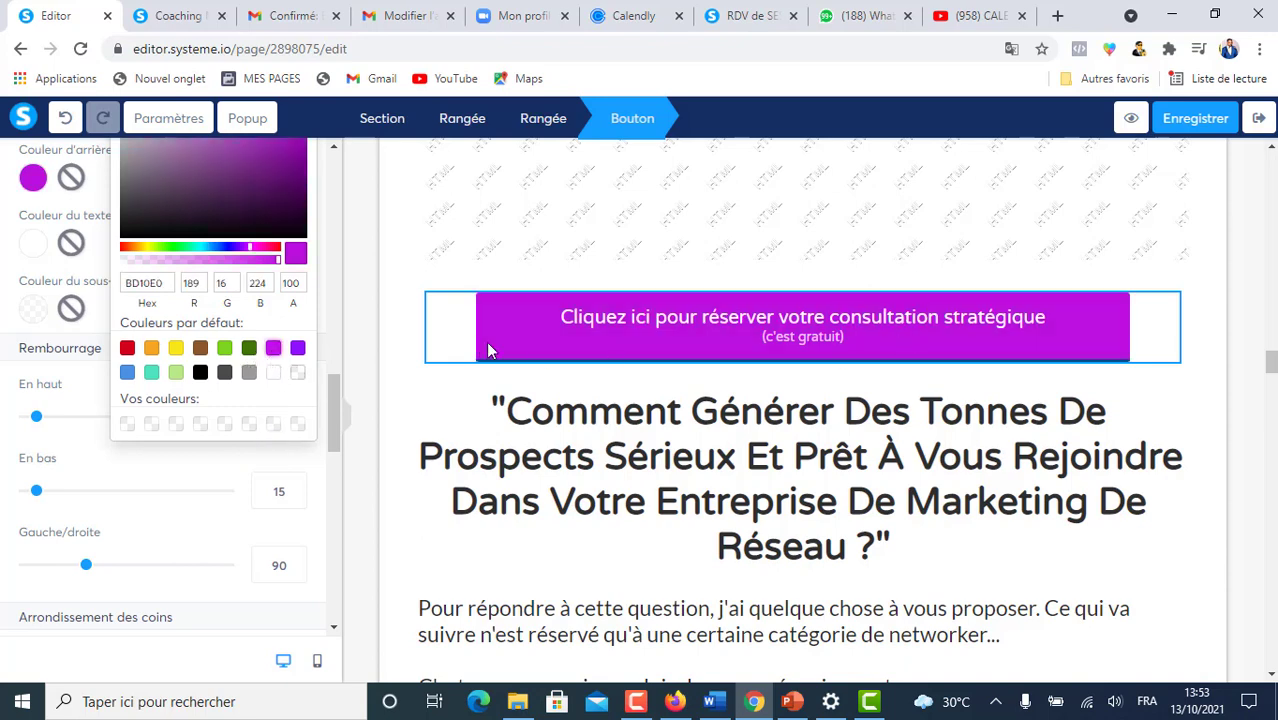
pyautogui.click(298, 349)
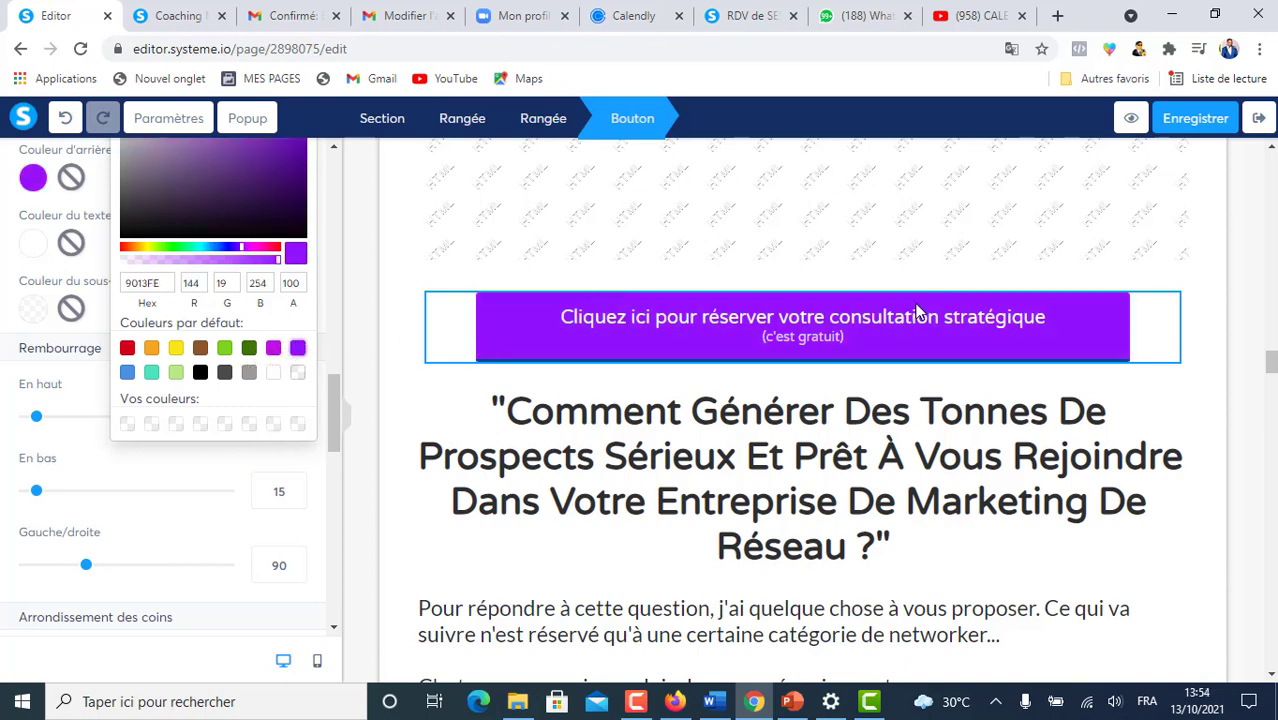
pyautogui.click(1220, 300)
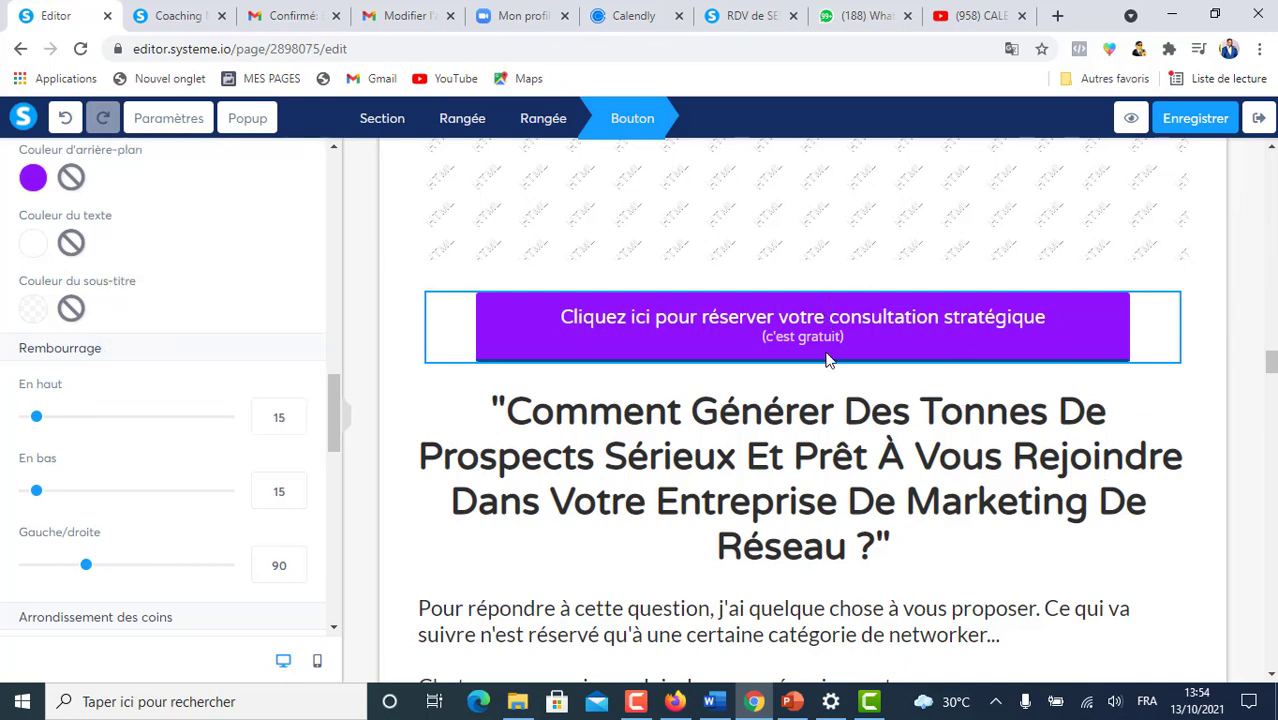
pyautogui.click(811, 328)
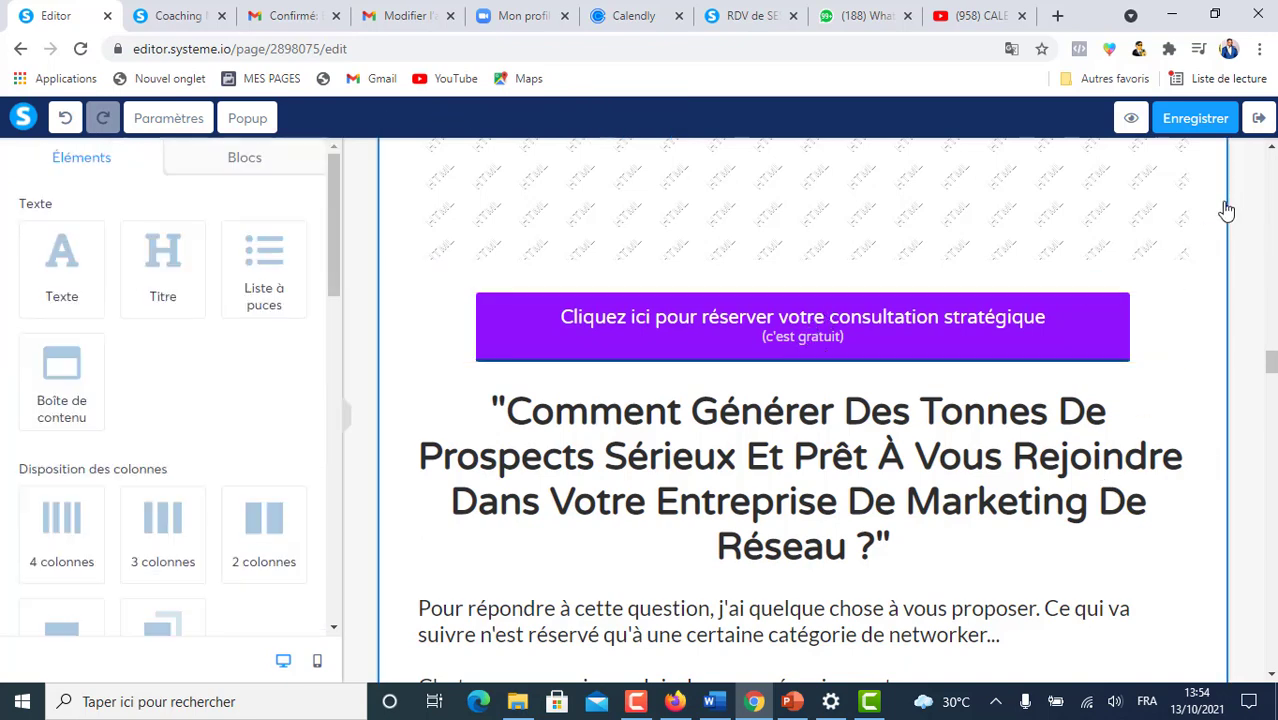
# - Set the booking button's Action du bouton to Rediriger vers une page
pyautogui.click(1120, 334)
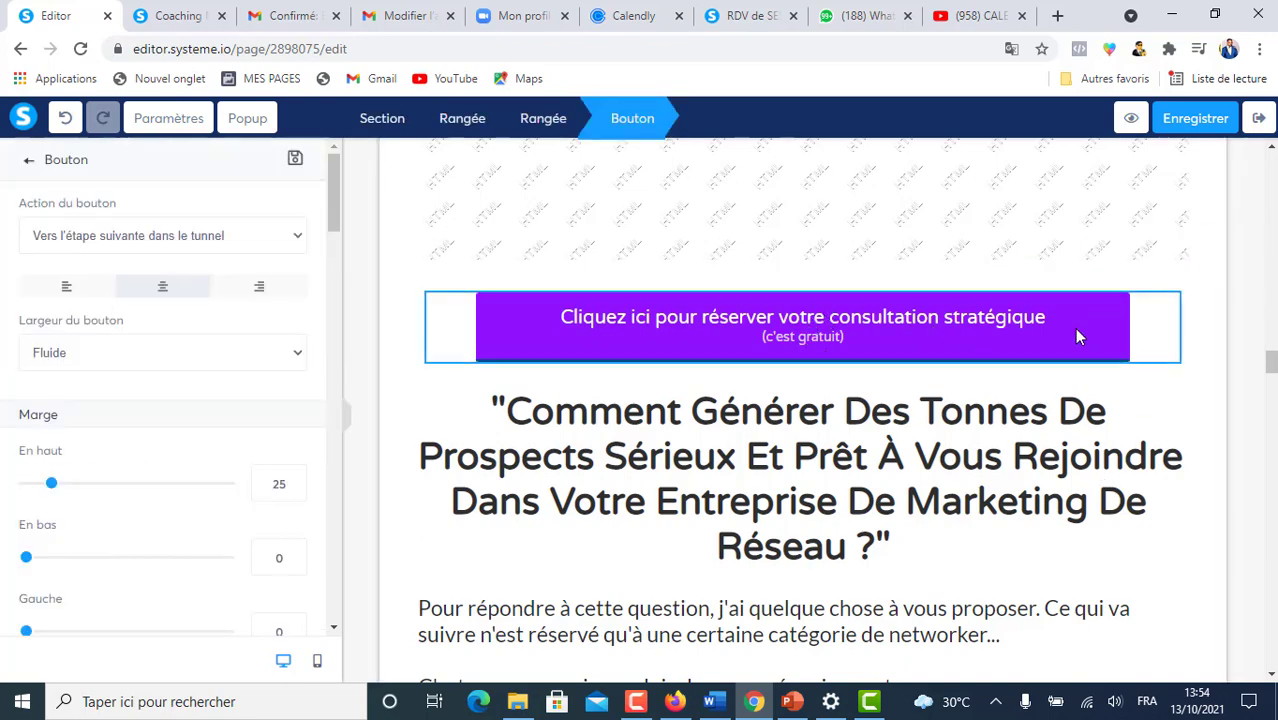
pyautogui.click(1075, 337)
pyautogui.click(1087, 282)
pyautogui.click(297, 243)
pyautogui.click(294, 238)
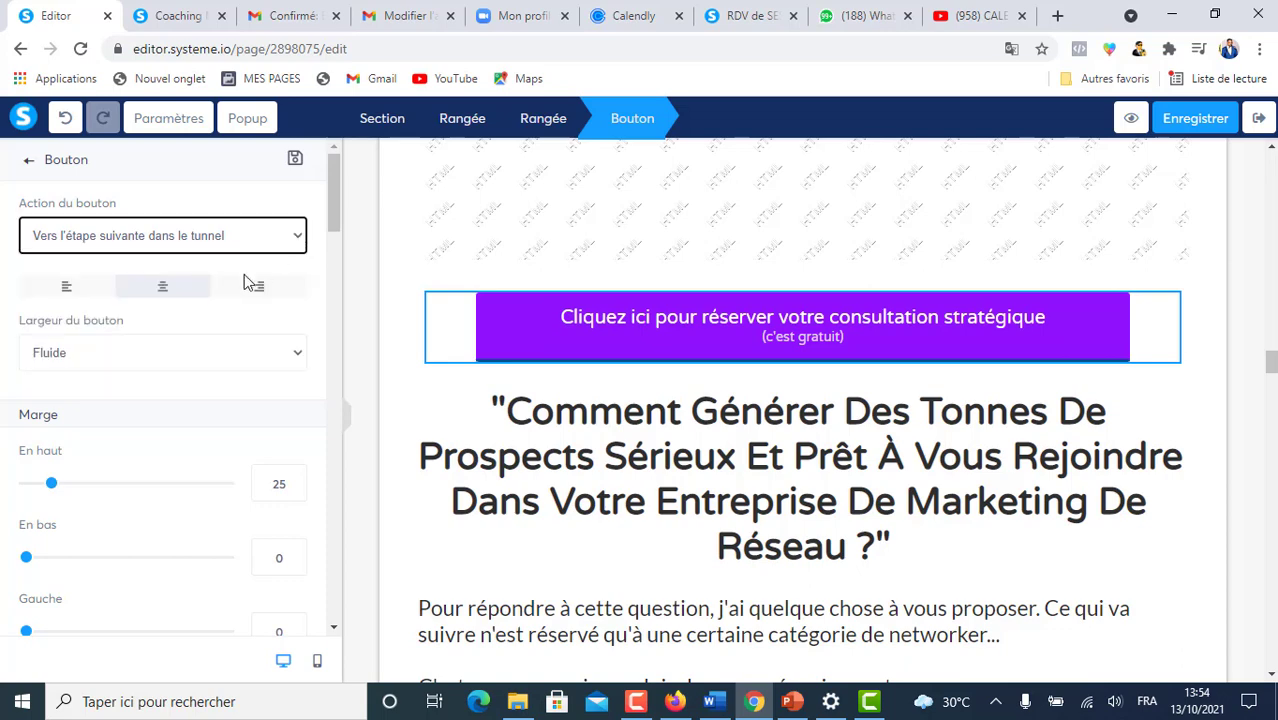
pyautogui.click(277, 240)
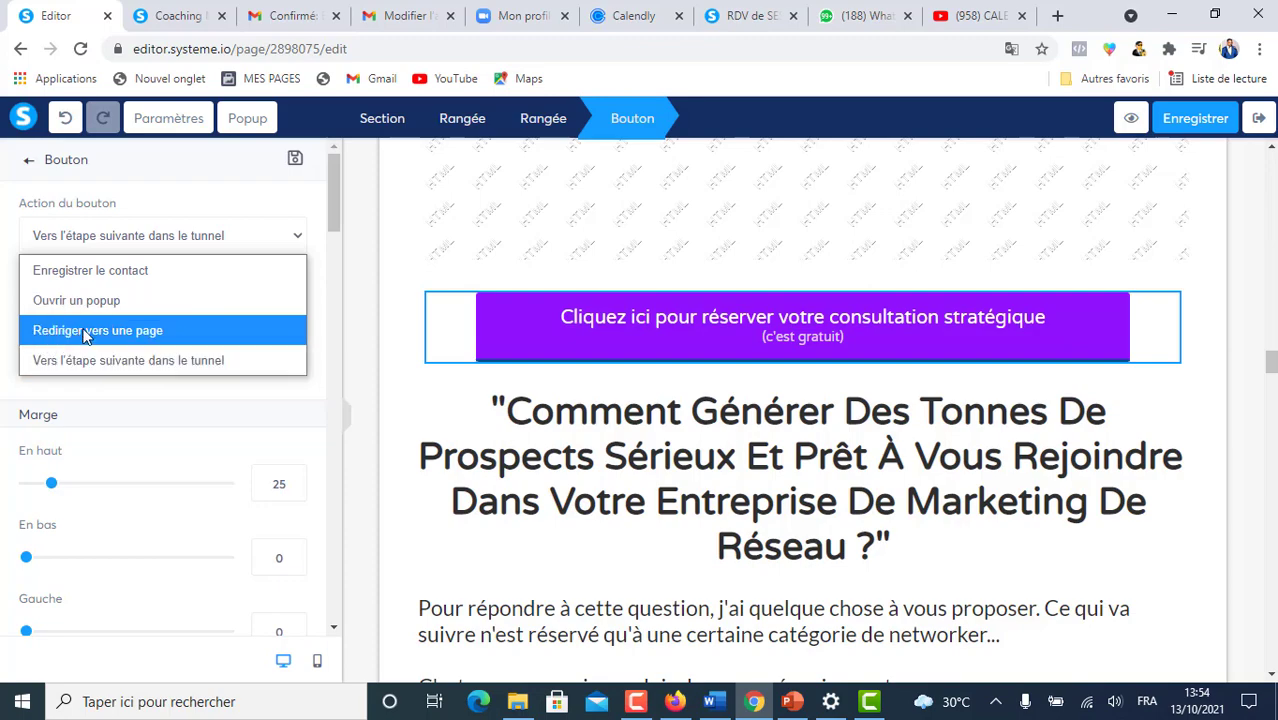
pyautogui.click(86, 334)
# - Copy the MLM consultation event's booking link in Calendly and return to the editor
pyautogui.click(632, 15)
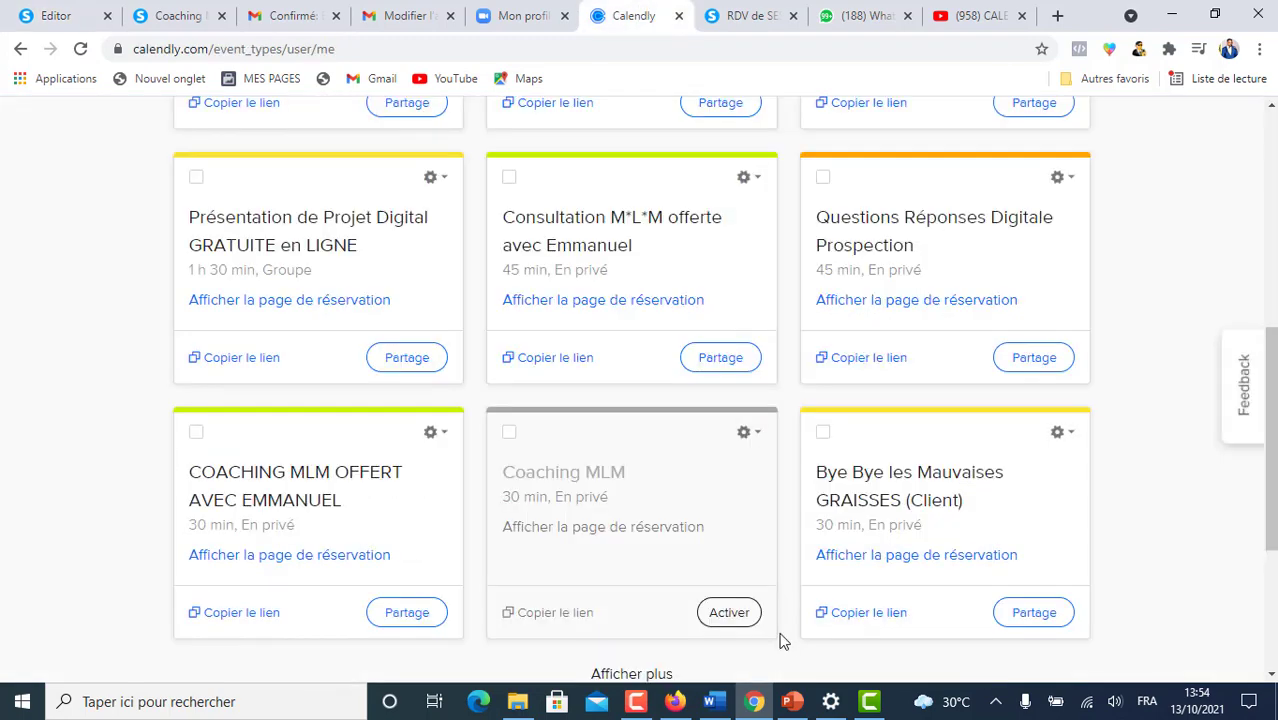
pyautogui.scroll(2, 619, 294)
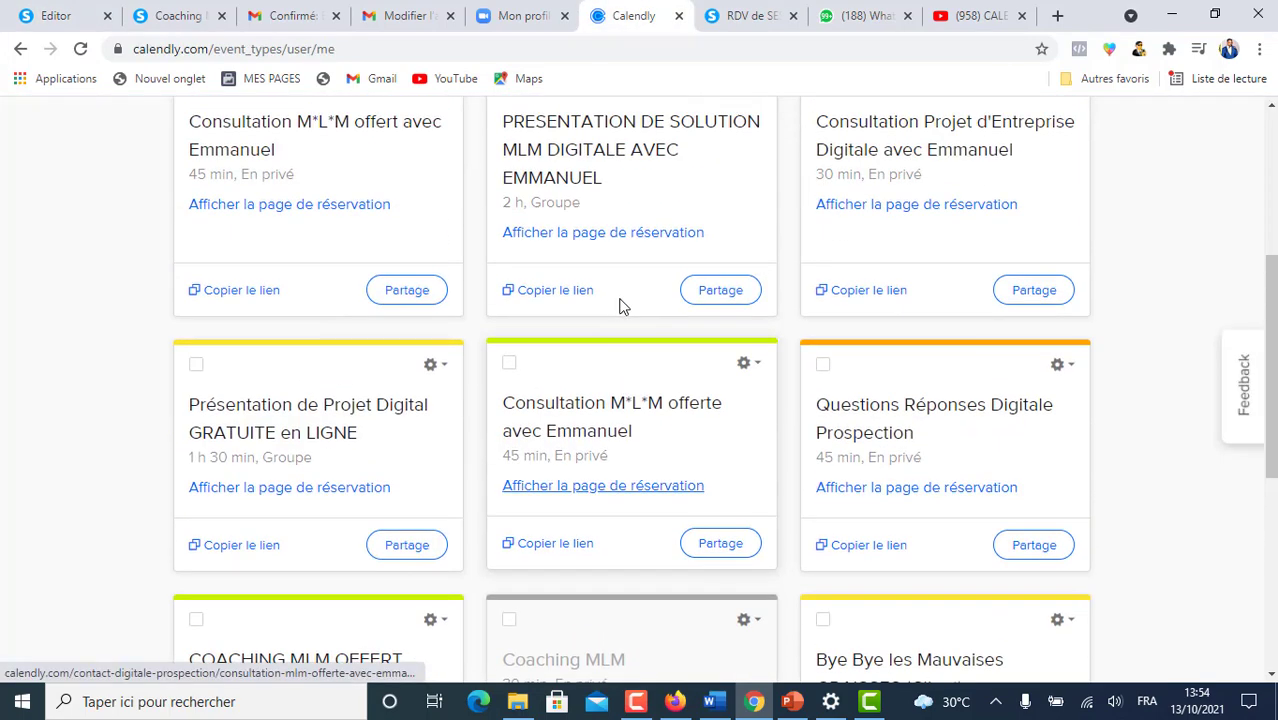
pyautogui.click(538, 550)
pyautogui.click(57, 20)
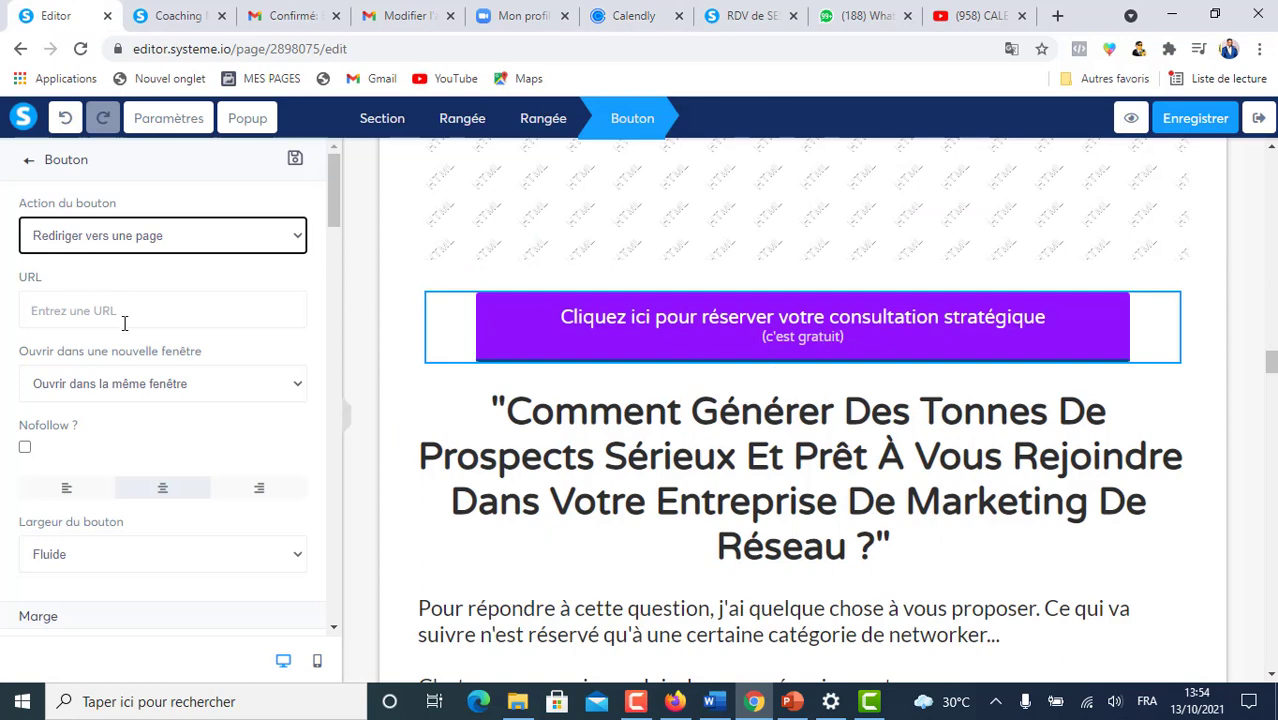
# - Paste the Calendly consultation link into the button's URL field
pyautogui.click(93, 311)
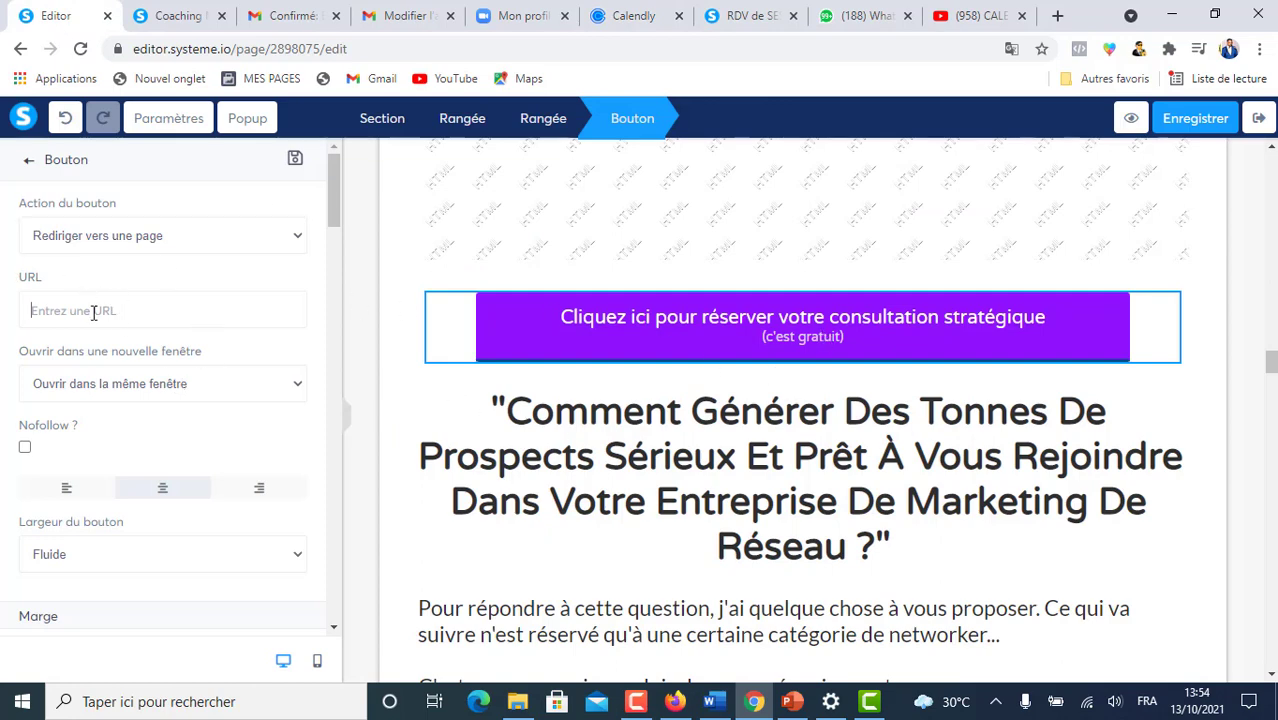
pyautogui.hotkey('ctrl', 'v')
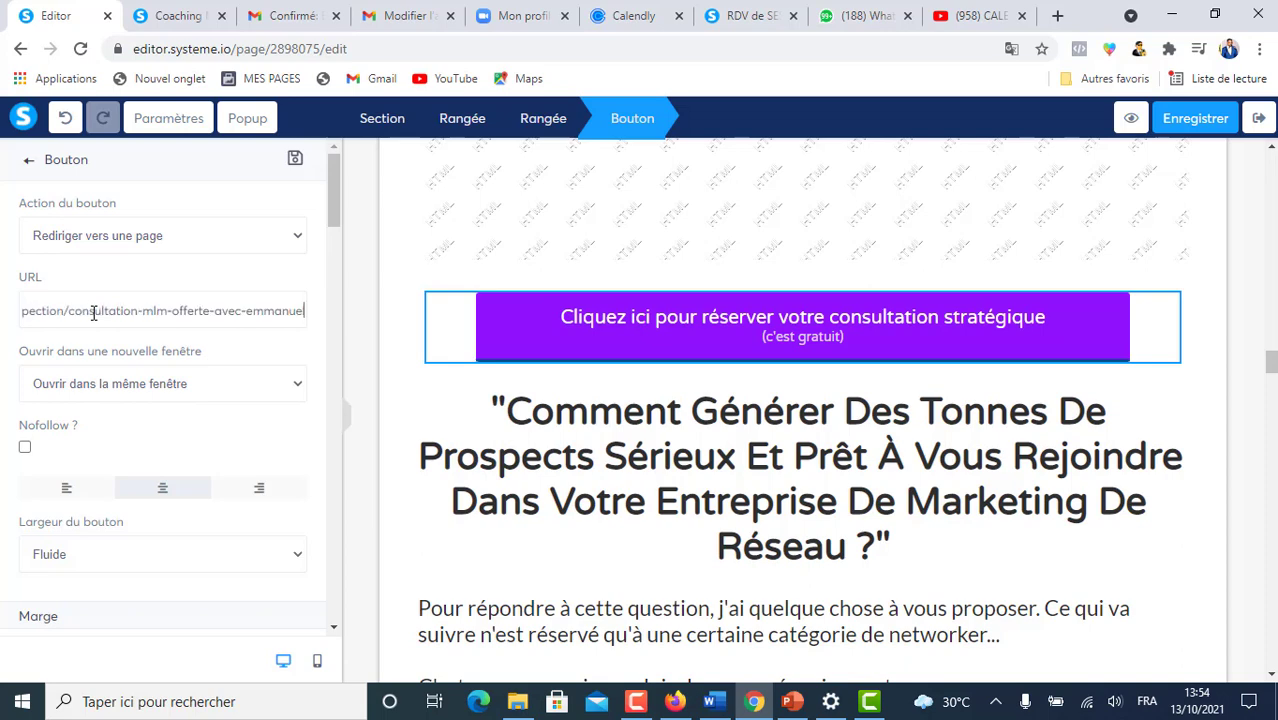
pyautogui.click(370, 320)
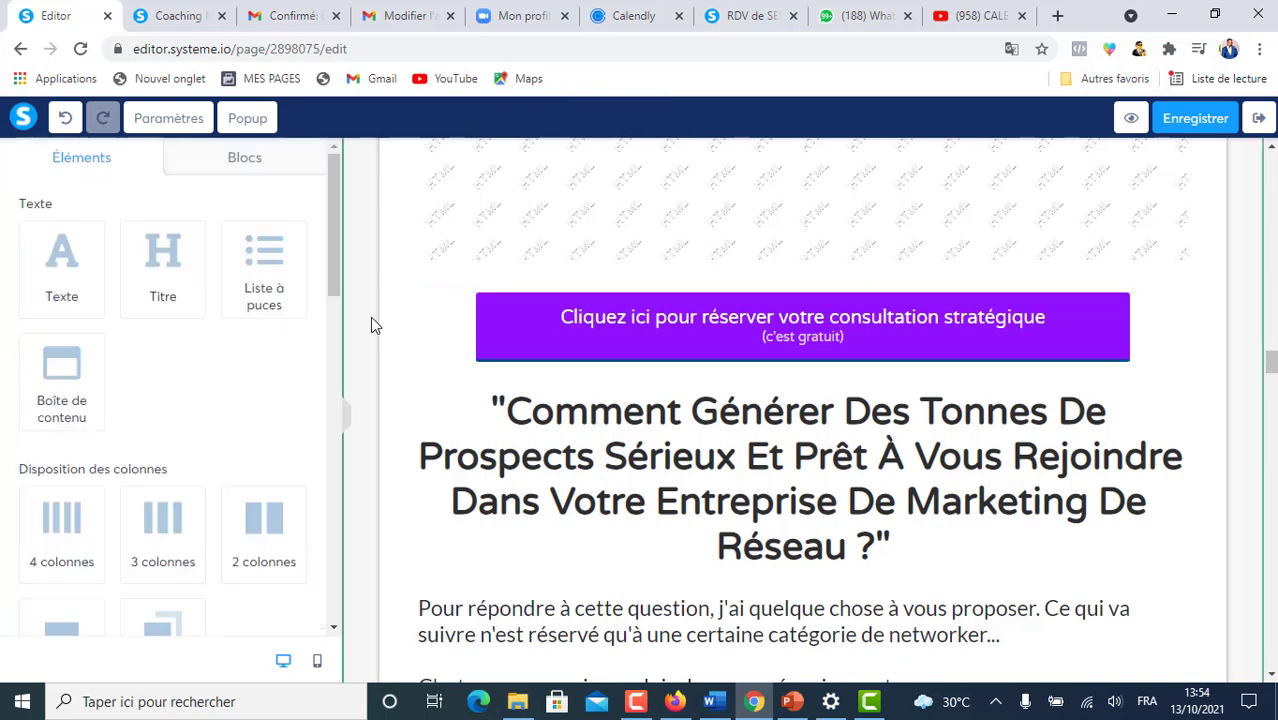
# - Increase the button's left/right padding so it spans nearly the full row width
pyautogui.click(645, 334)
pyautogui.moveTo(333, 202); pyautogui.dragTo(293, 315)
pyautogui.click(293, 315)
pyautogui.click(293, 315)
pyautogui.click(293, 315)
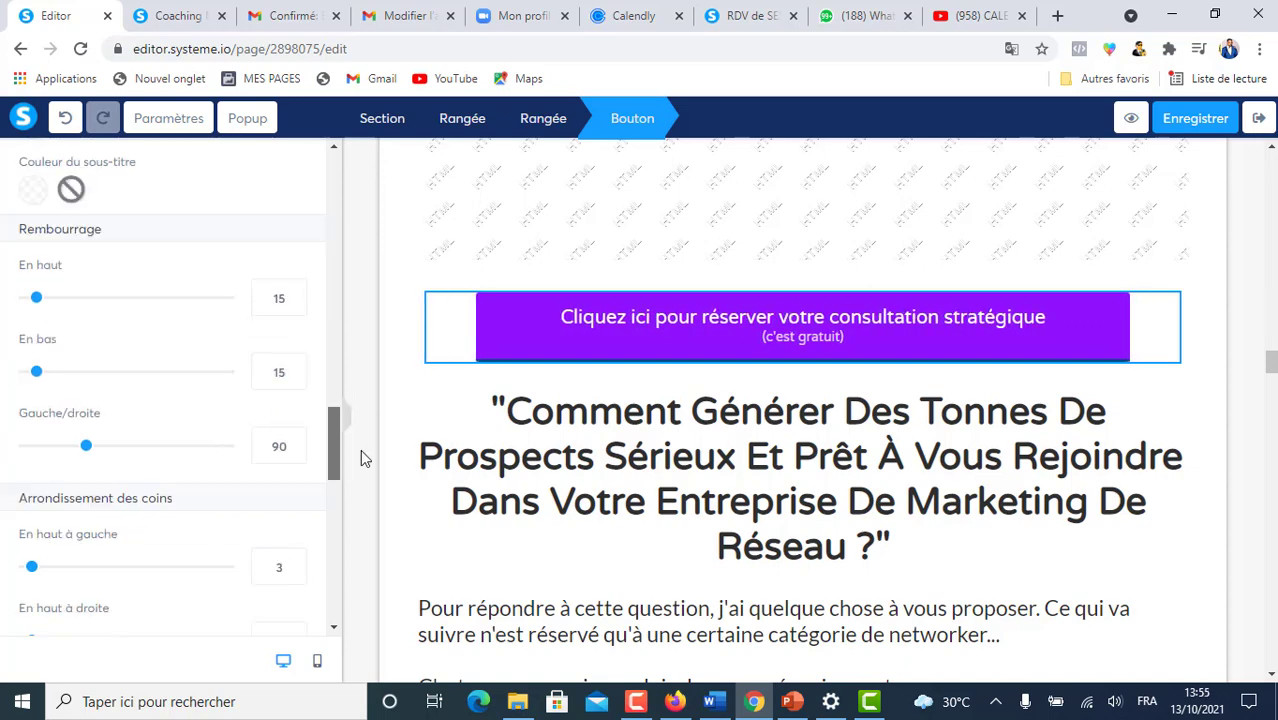
pyautogui.moveTo(360, 450); pyautogui.dragTo(358, 447)
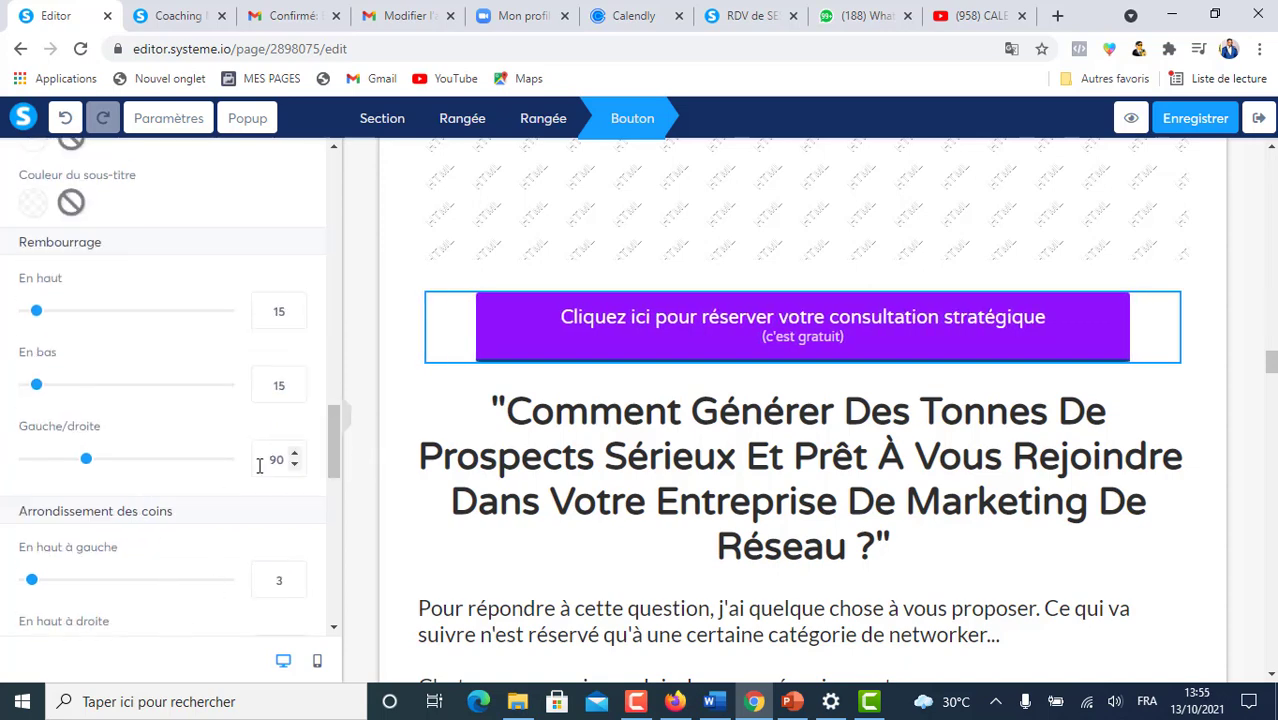
pyautogui.moveTo(85, 463); pyautogui.dragTo(125, 461)
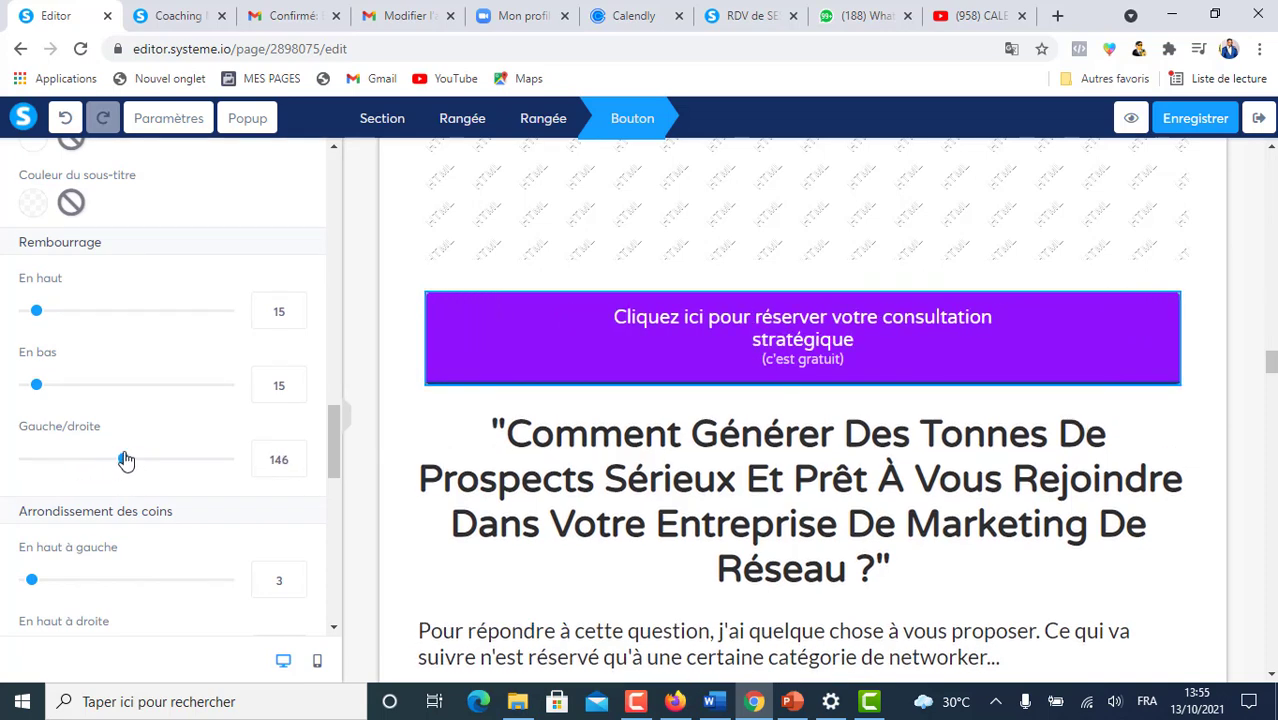
pyautogui.click(295, 468)
pyautogui.click(408, 266)
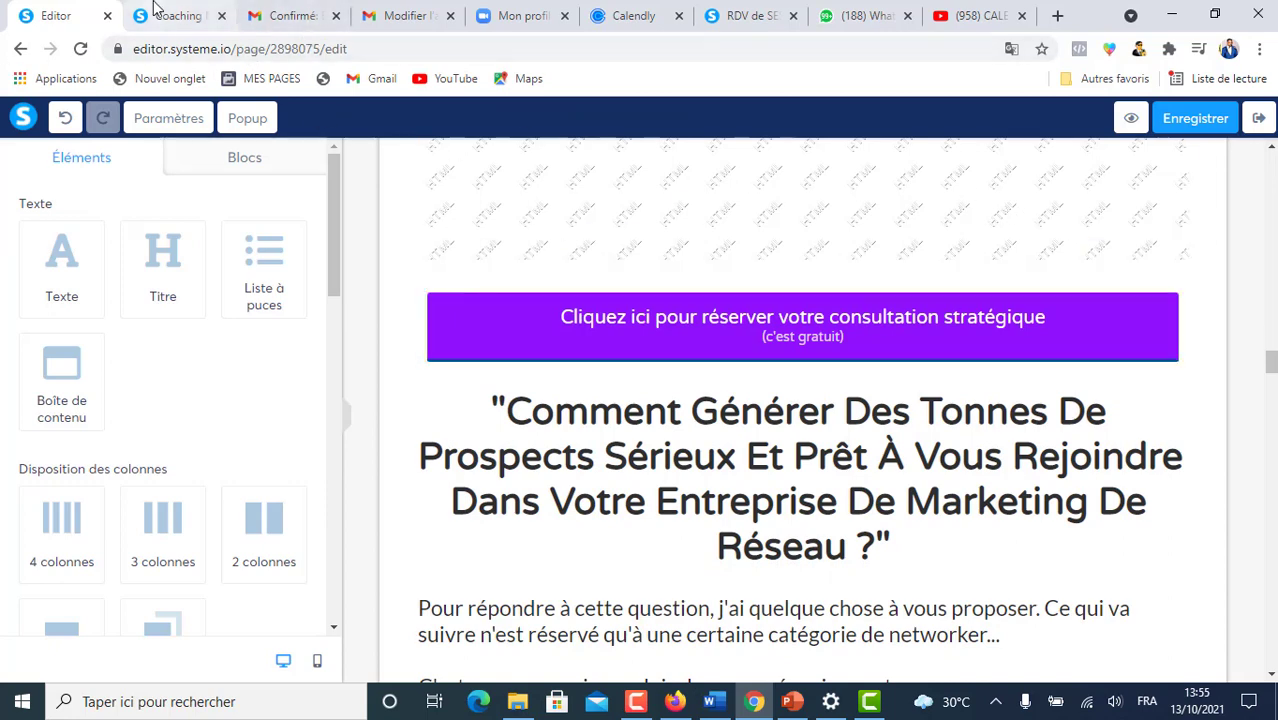
# - Preview the sales page and confirm the purple button opens Calendly's 45-minute consultation booking page
pyautogui.click(1130, 118)
pyautogui.scroll(-20, 845, 333)
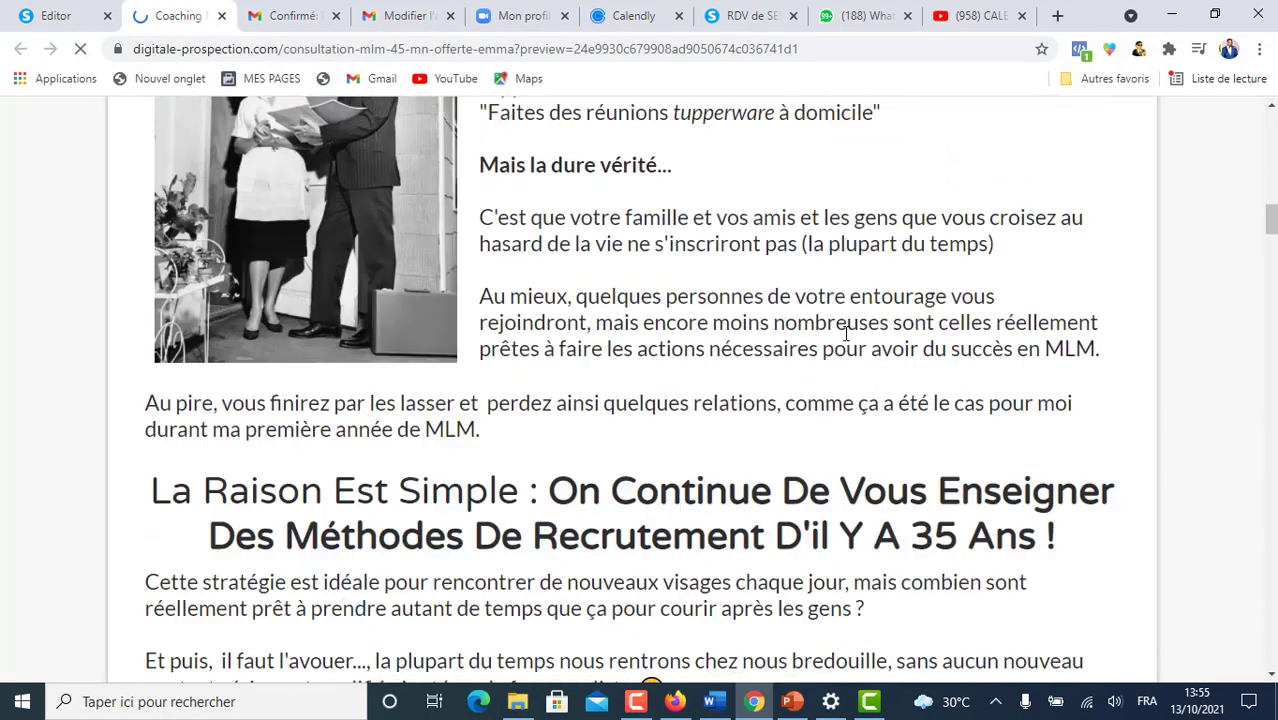
pyautogui.scroll(-10, 843, 333)
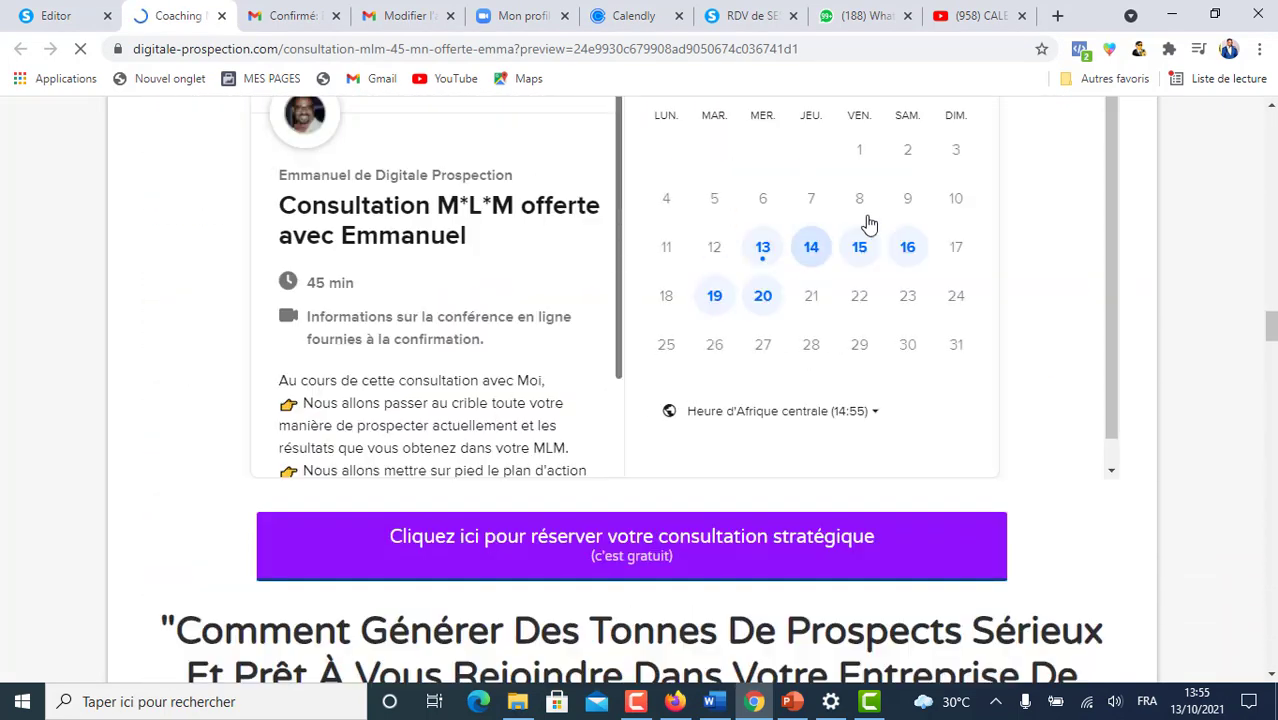
pyautogui.scroll(-1, 890, 220)
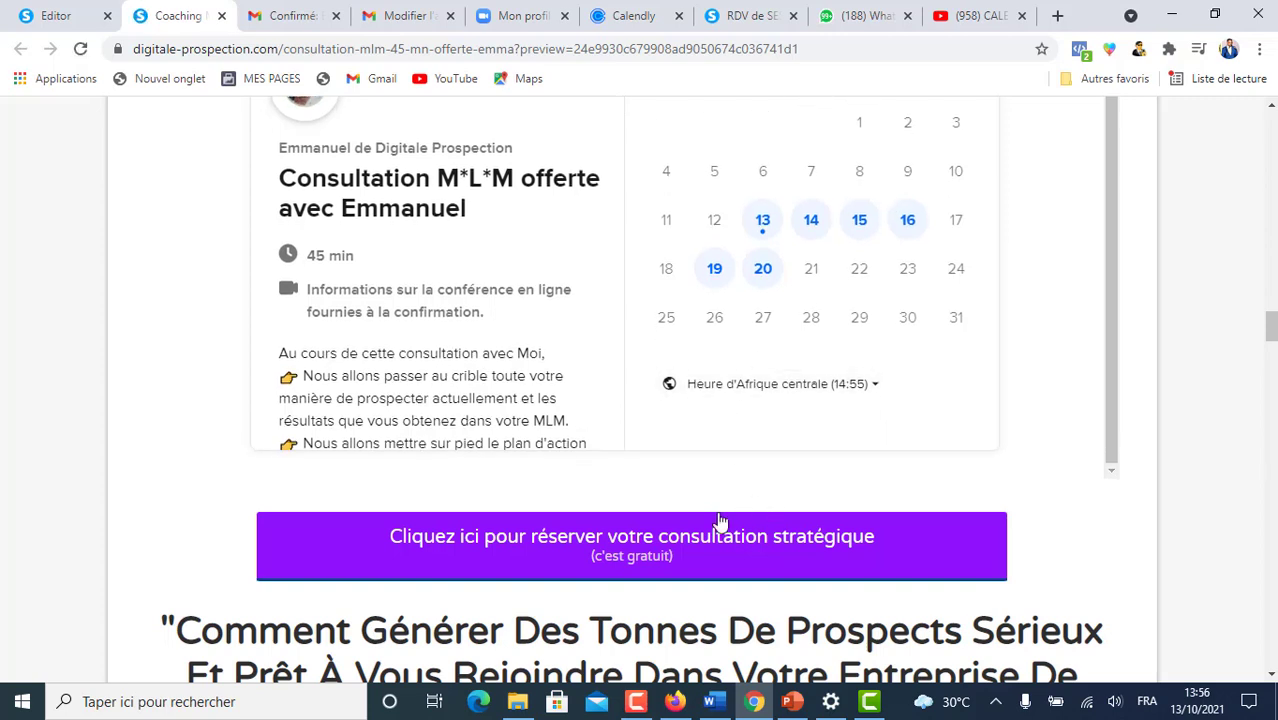
pyautogui.click(631, 543)
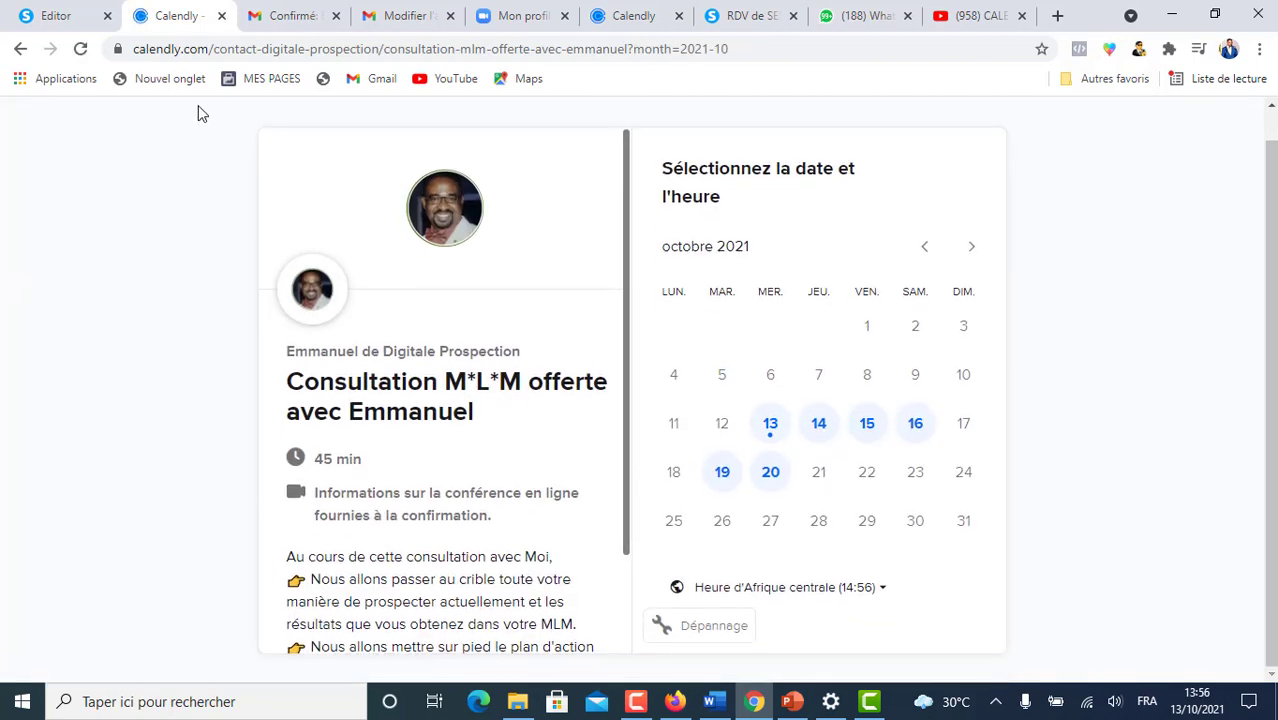
# - Close the Calendly booking tab and scroll back through the sales page in the editor
pyautogui.click(220, 15)
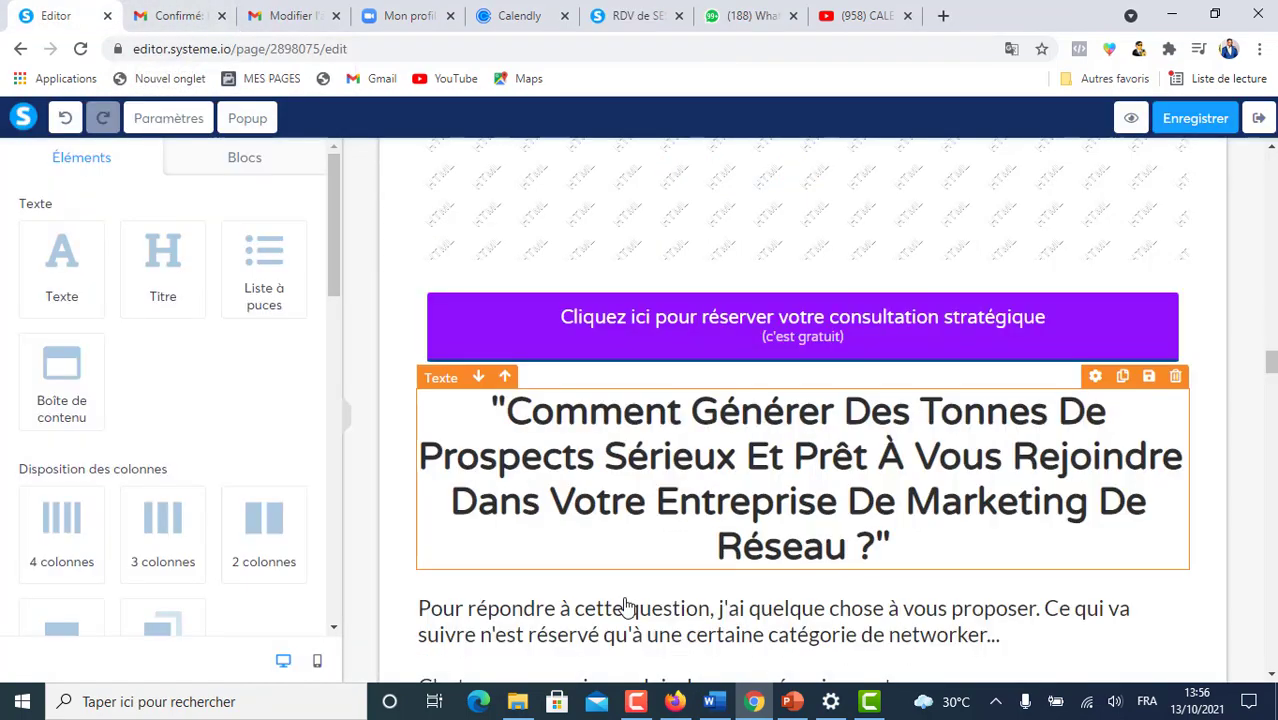
pyautogui.scroll(-10, 889, 472)
pyautogui.scroll(4, 889, 472)
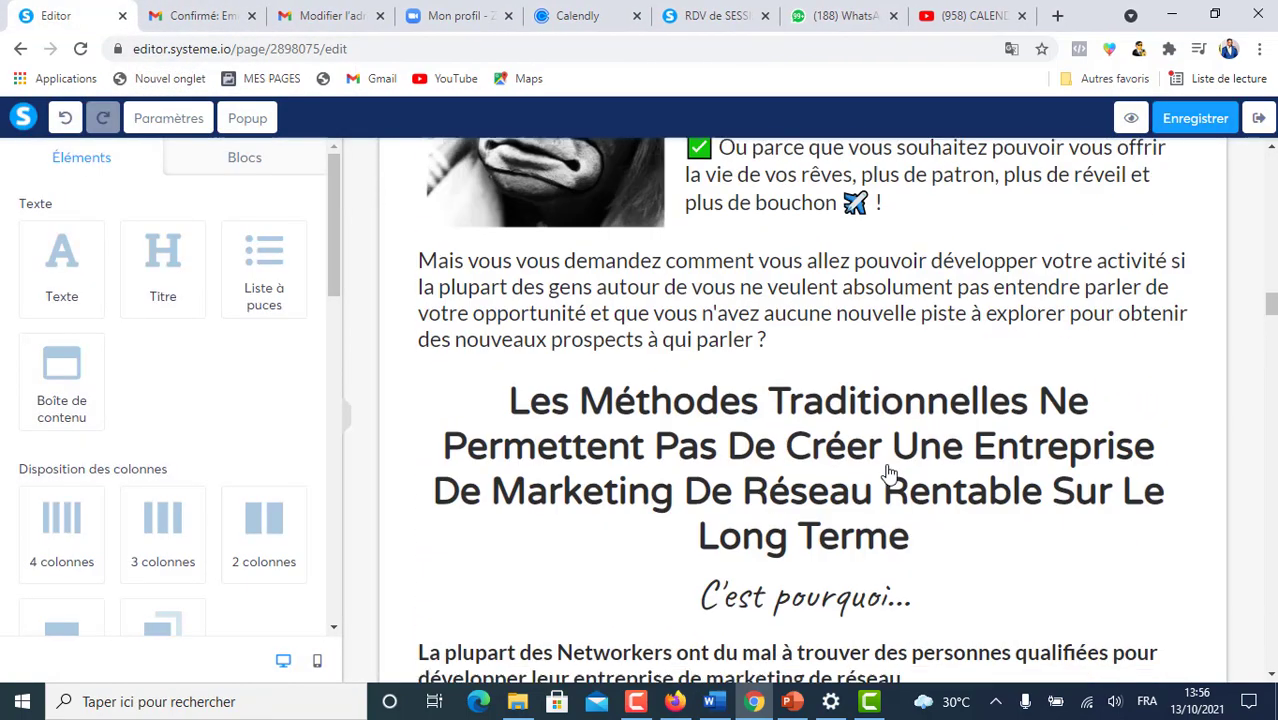
pyautogui.scroll(2, 889, 472)
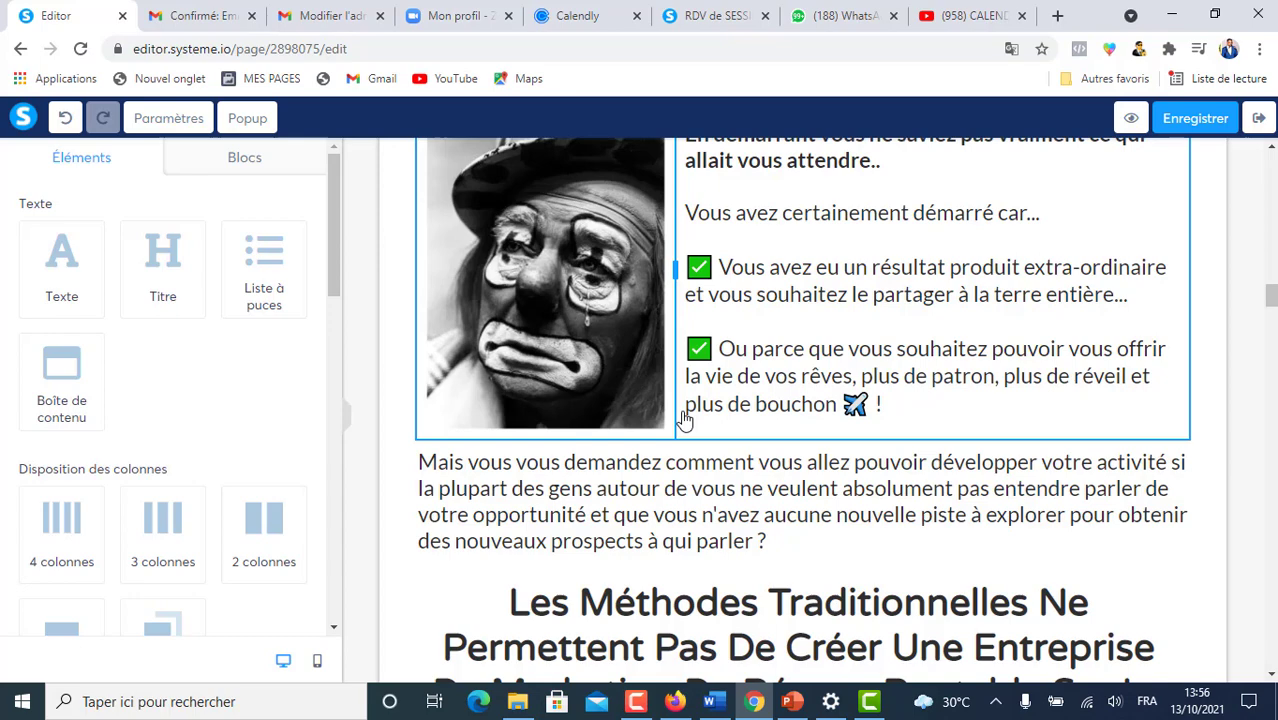
pyautogui.scroll(5, 681, 424)
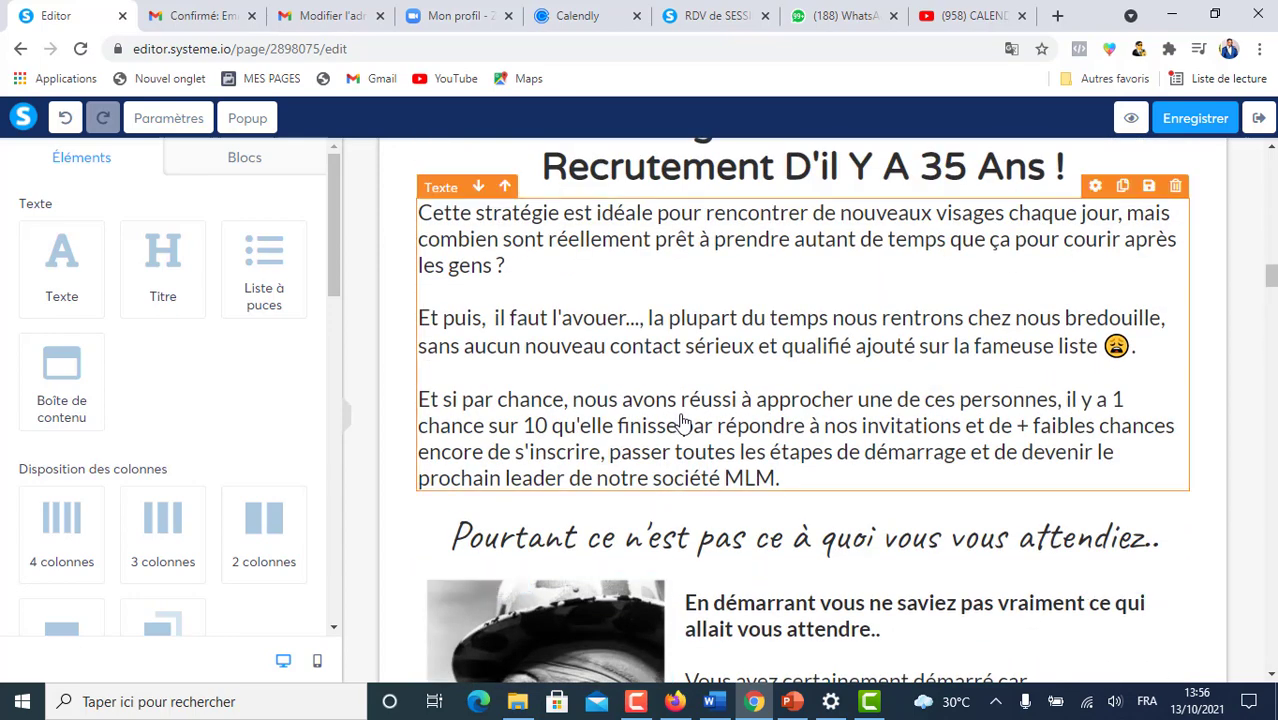